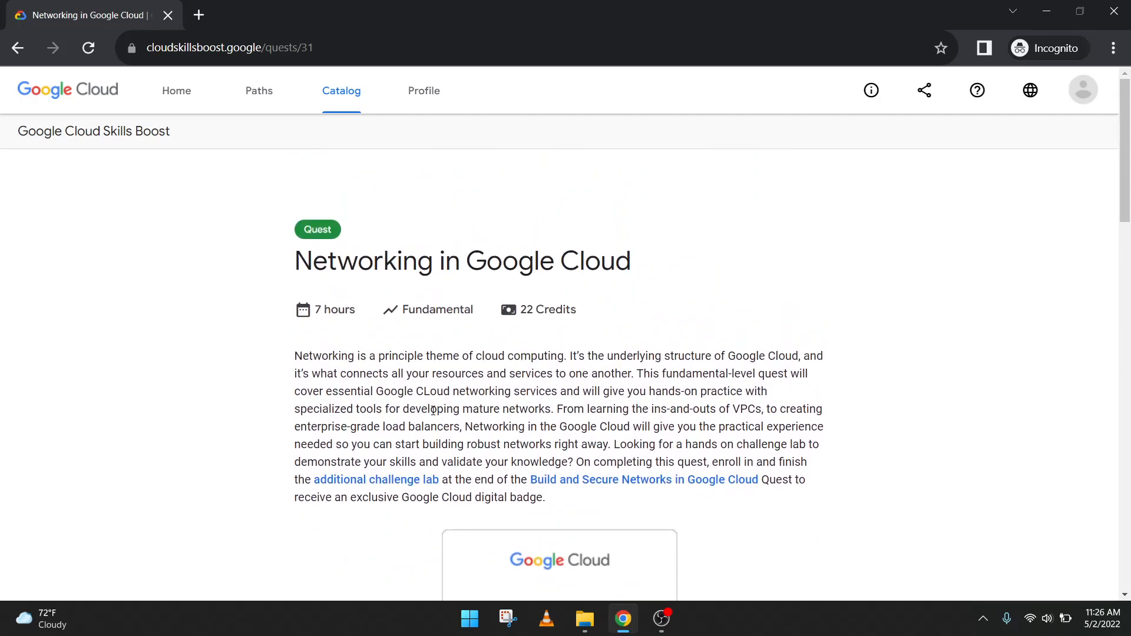
Open the HTTP Load Balancer with Cloud Armor lab from the Networking in Google Cloud quest
scroll(331, 262, down, 5)
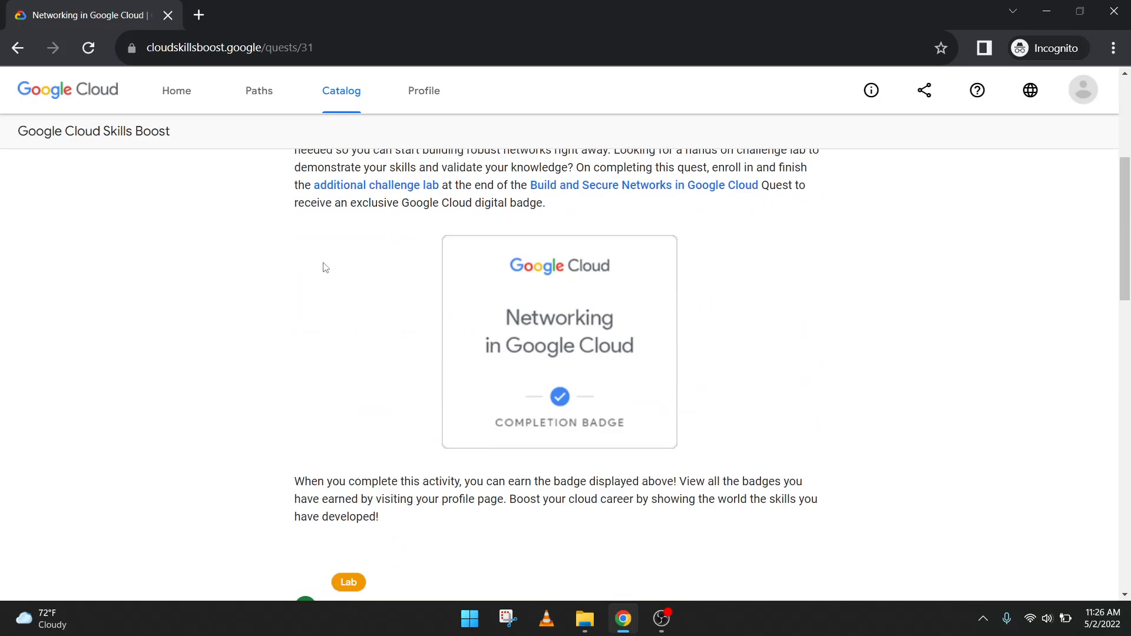
scroll(278, 242, up, 5)
drag(300, 267, 649, 267)
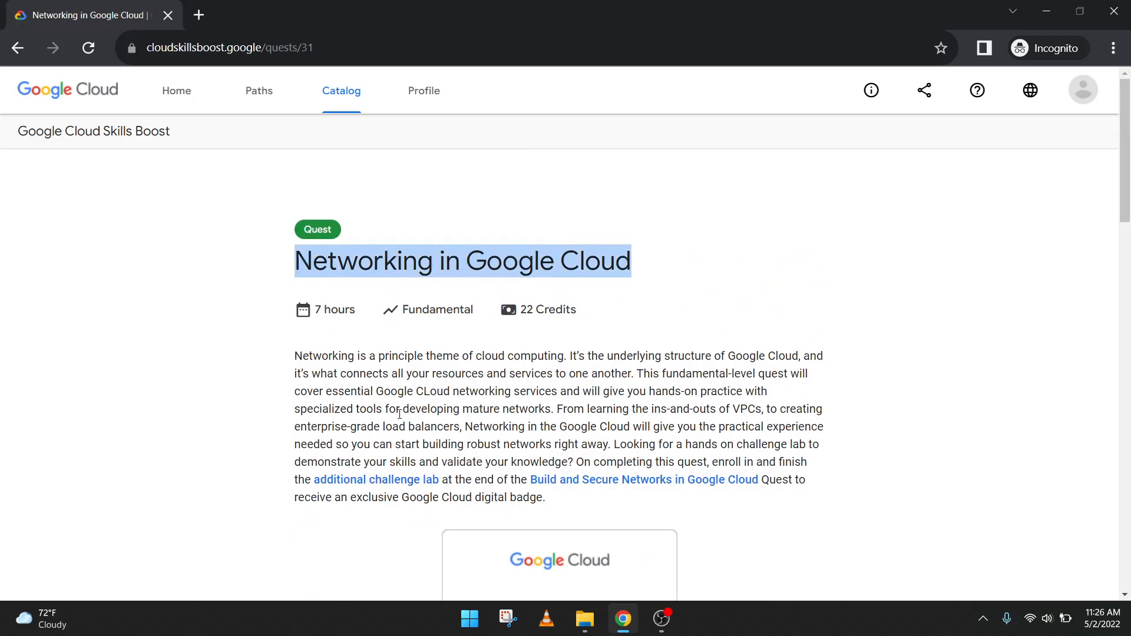
click(399, 414)
scroll(400, 414, down, 15)
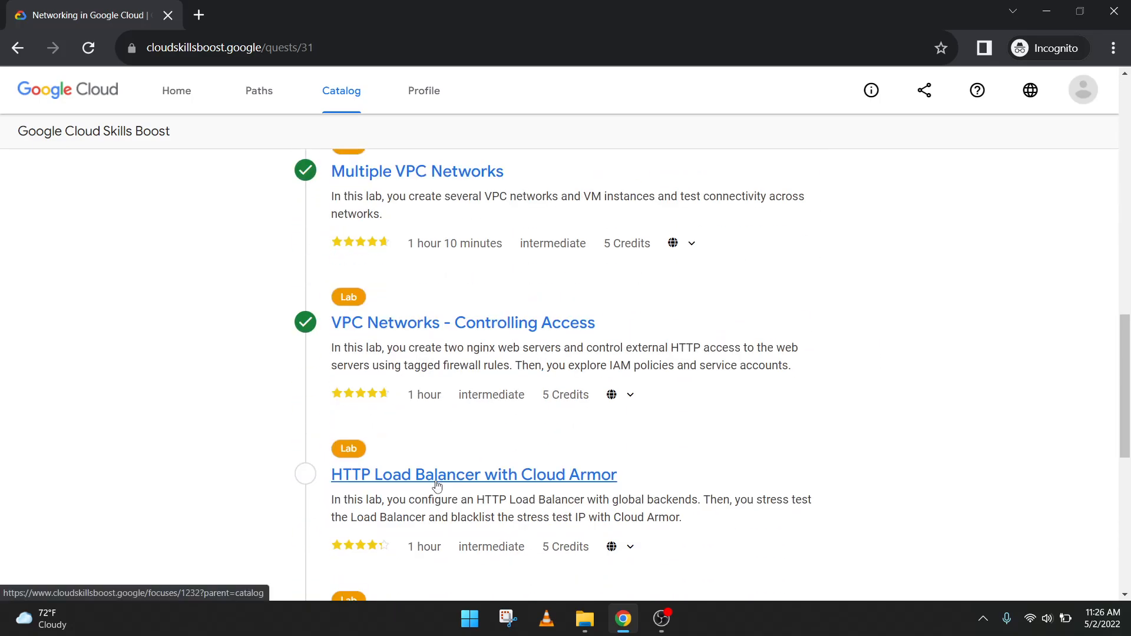
click(436, 486)
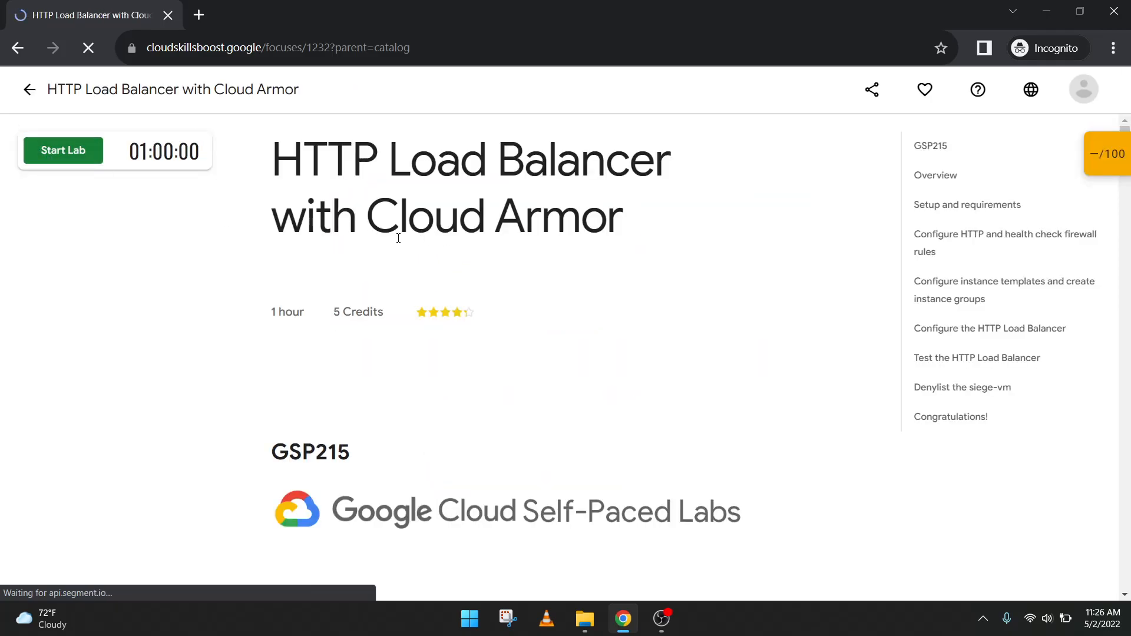
Start the lab and complete the human verification by selecting all images with boats
click(78, 150)
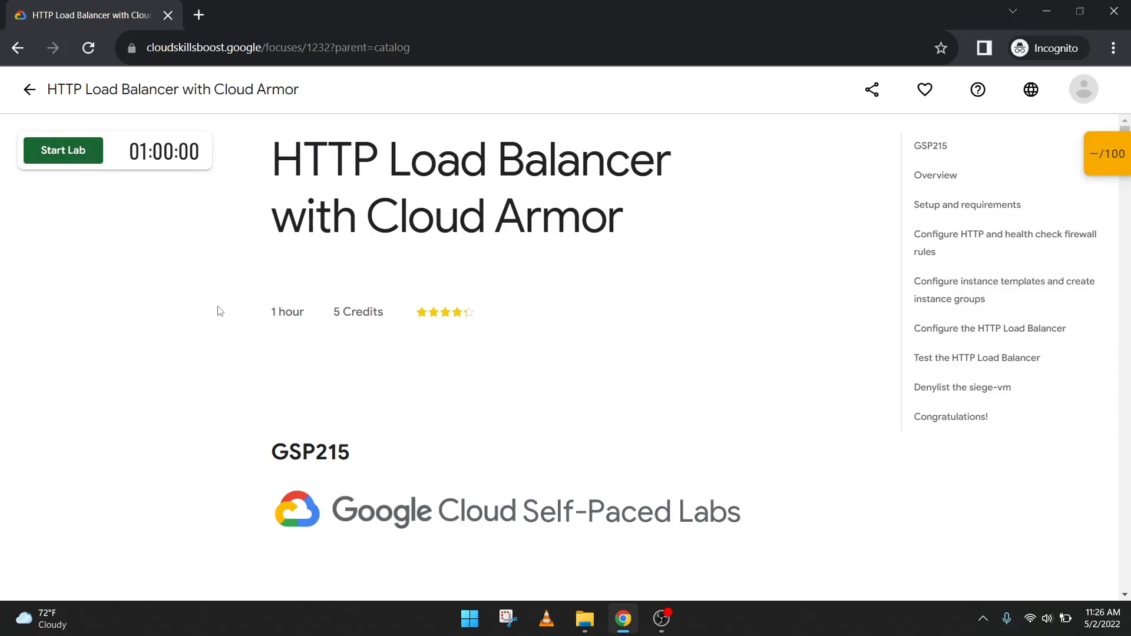
click(39, 192)
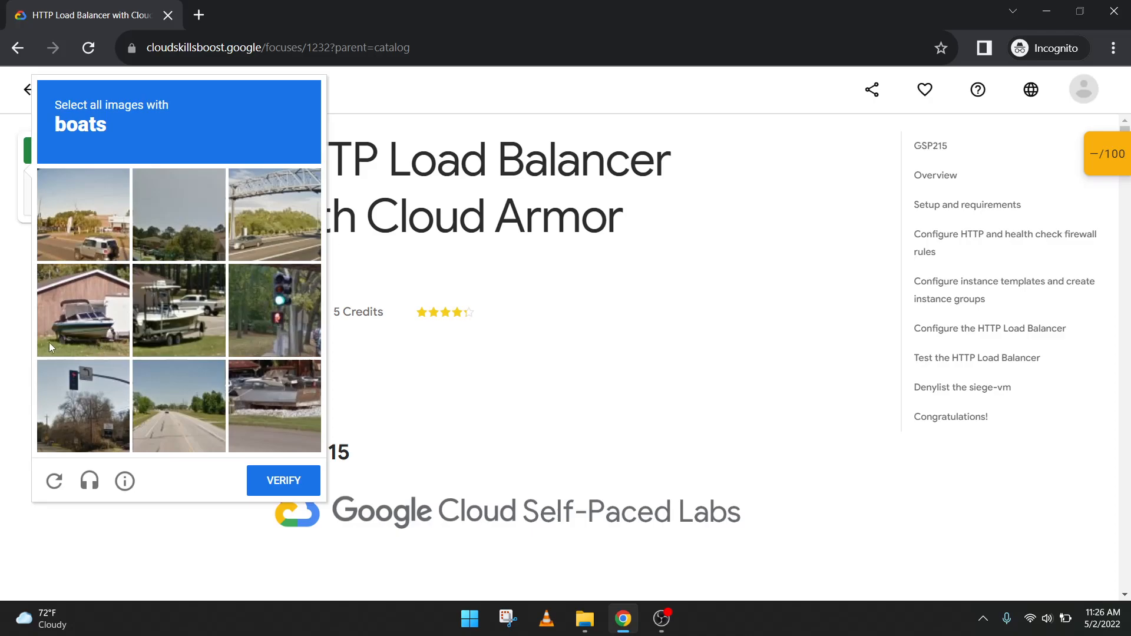
click(50, 346)
click(183, 312)
click(277, 405)
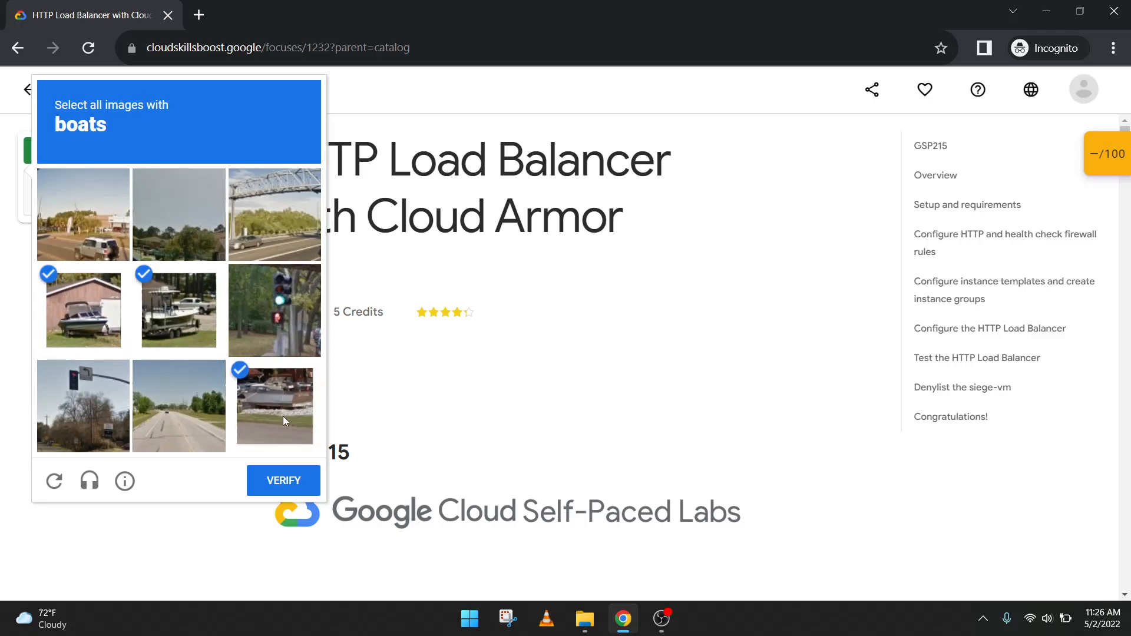
click(290, 472)
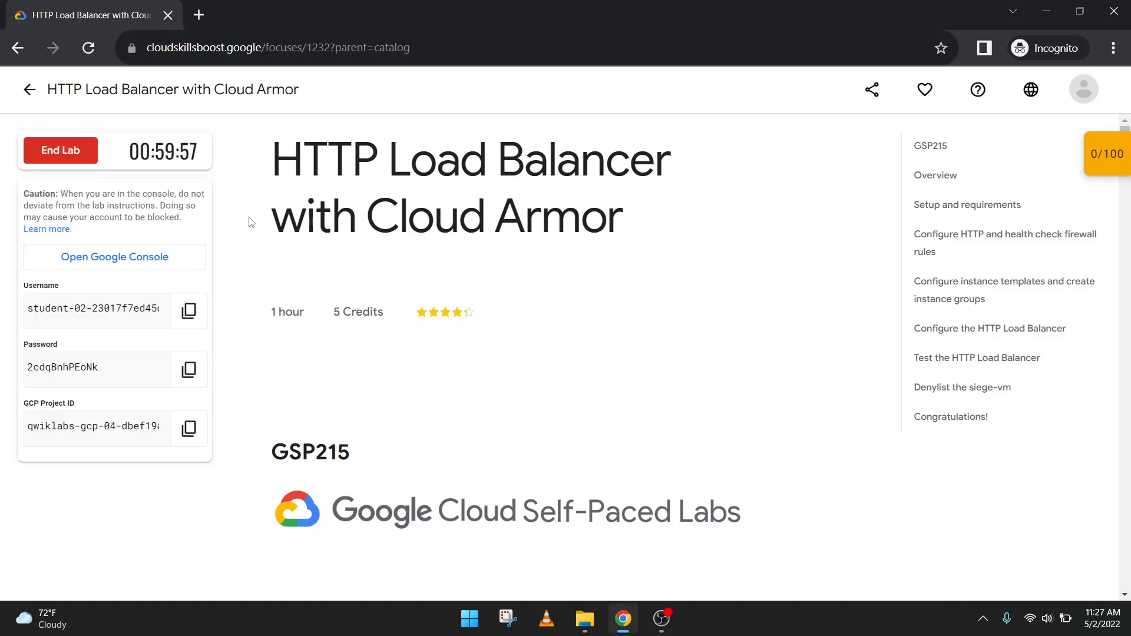
Open the Google Console sign-in page and submit the lab's student username copied from the credentials
click(118, 256)
click(103, 17)
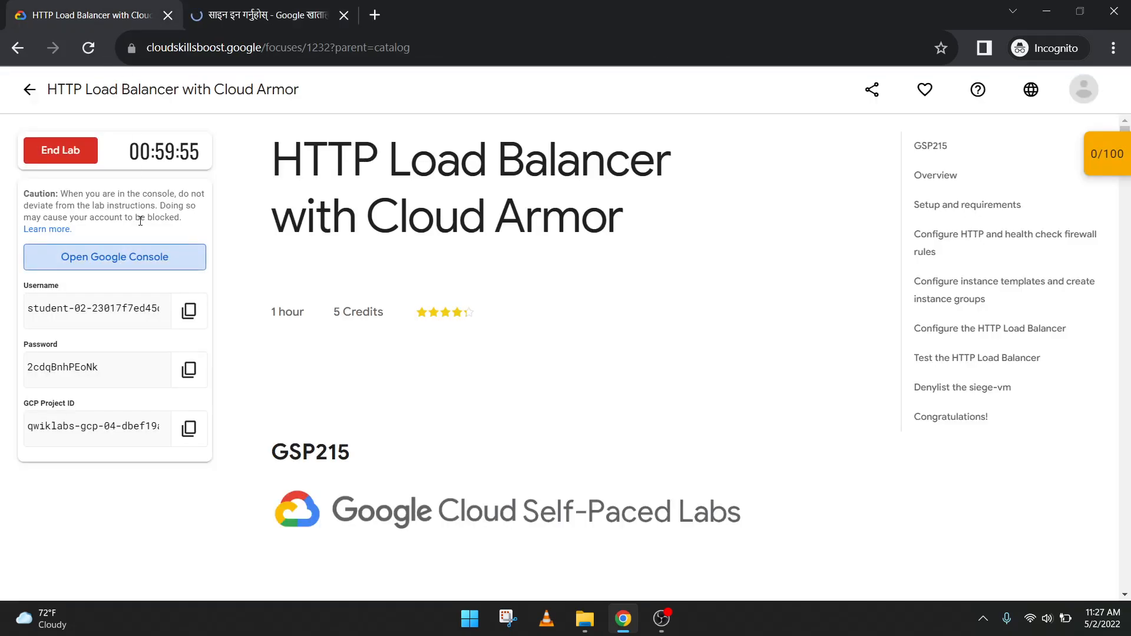
click(189, 370)
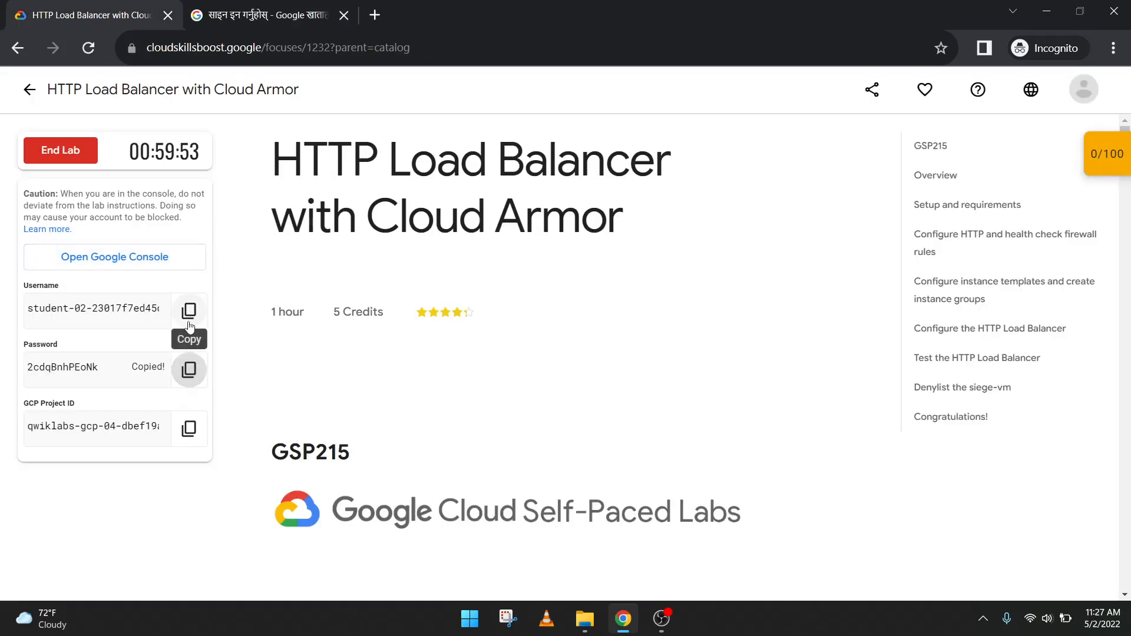
click(231, 6)
click(512, 329)
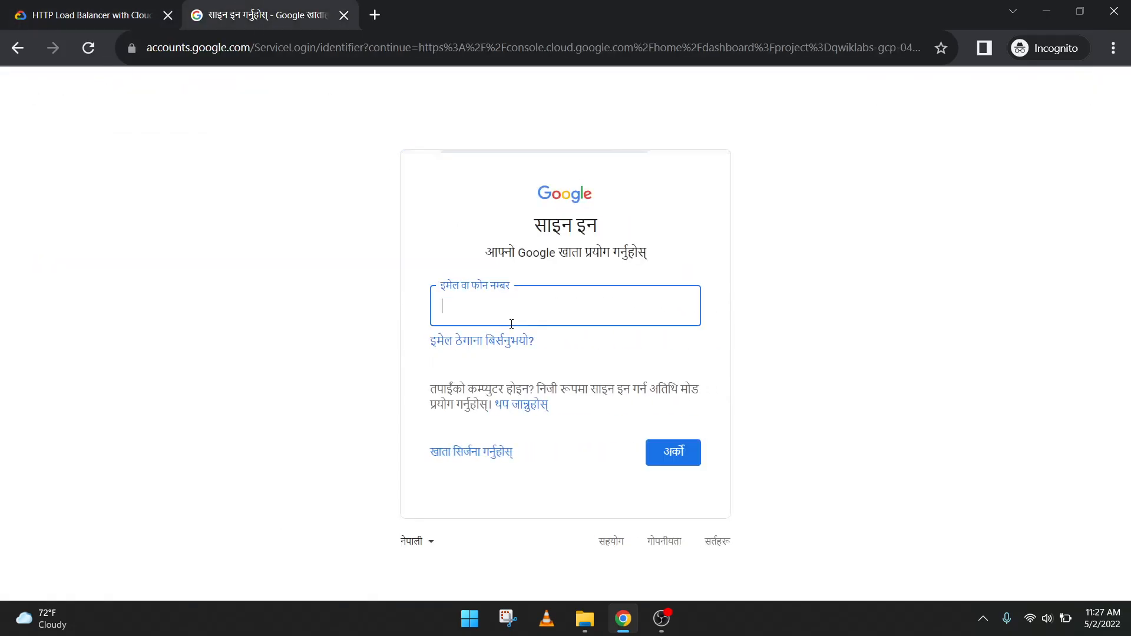
key(ctrl+v)
key(Return)
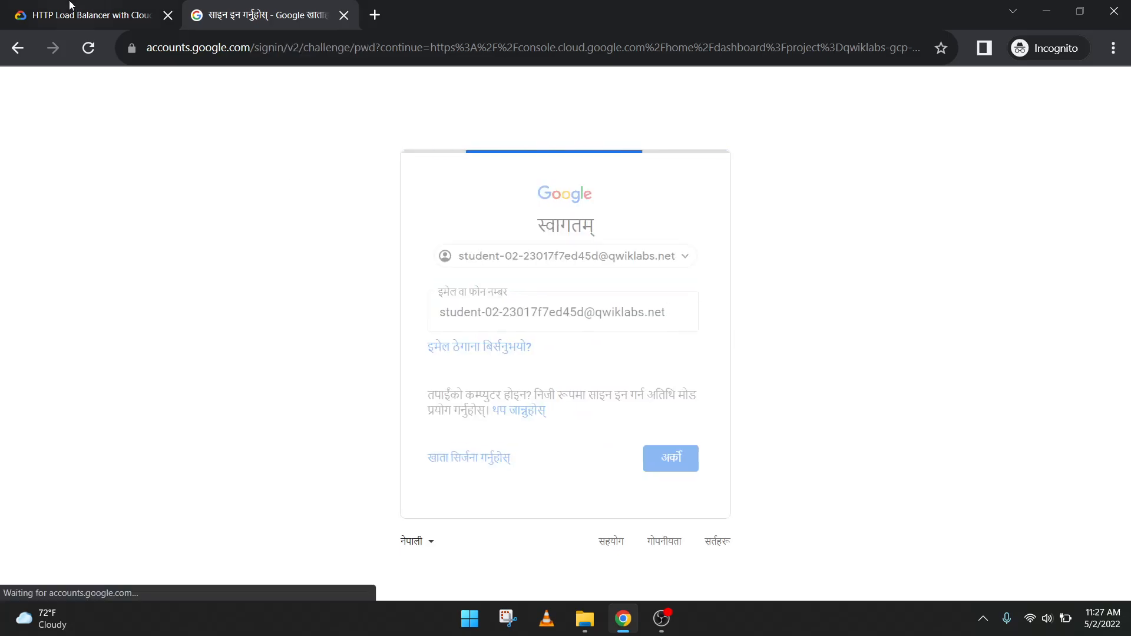
Copy the lab's account password and submit it to sign in to the Google Cloud console
click(72, 4)
click(188, 370)
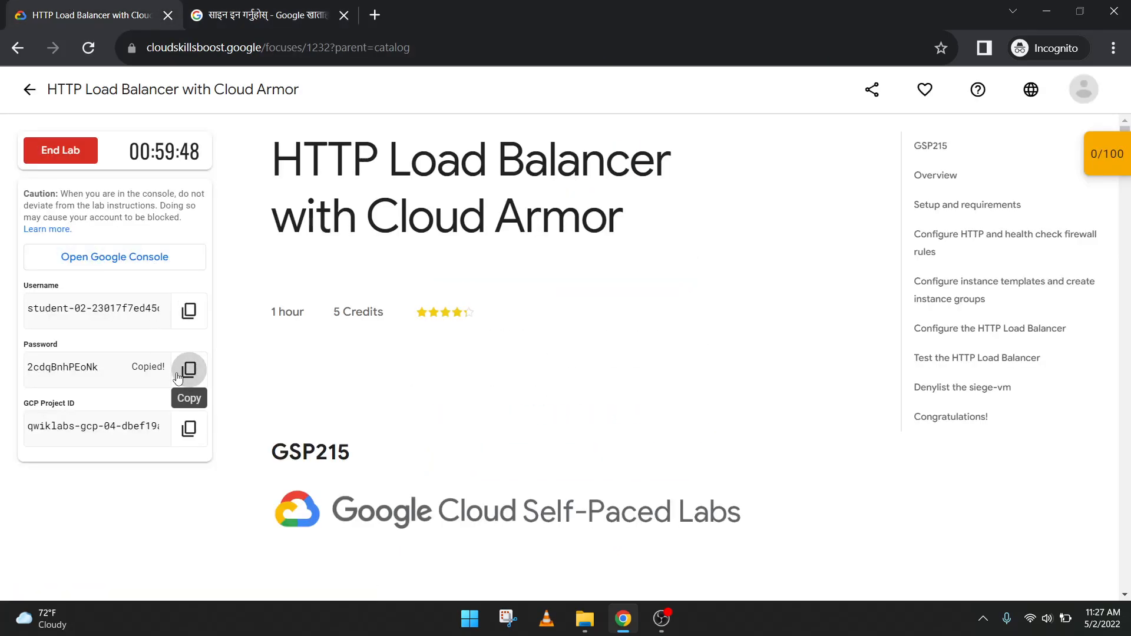
click(239, 6)
key(Return)
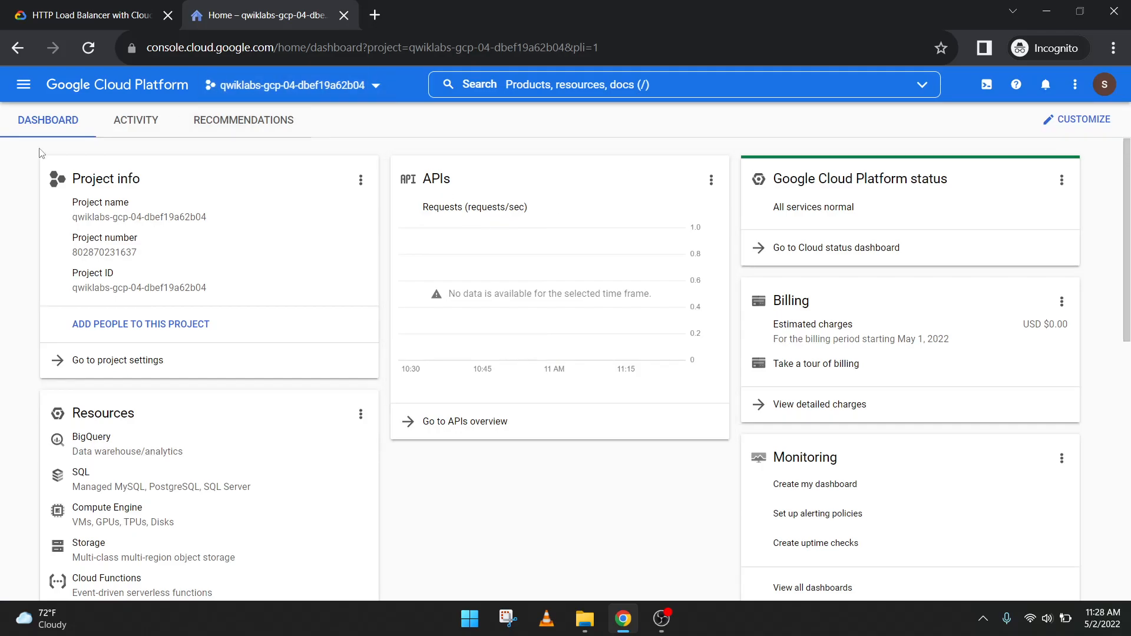
Read through the lab instructions up to the section on configuring HTTP and health check firewall rules
click(65, 13)
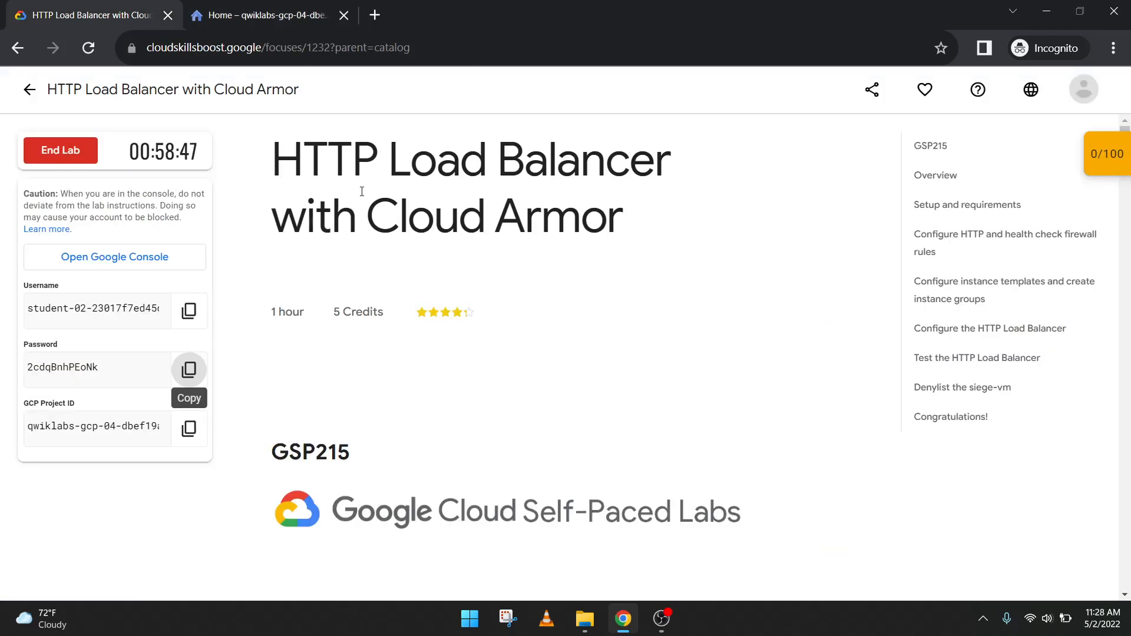
scroll(367, 199, down, 15)
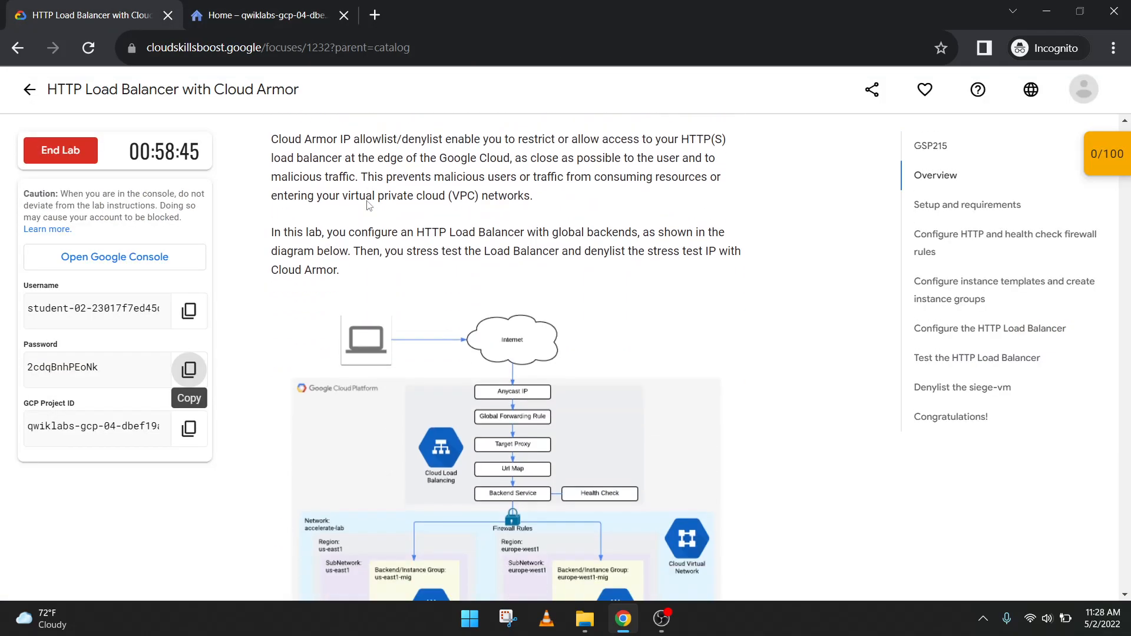
scroll(368, 201, down, 8)
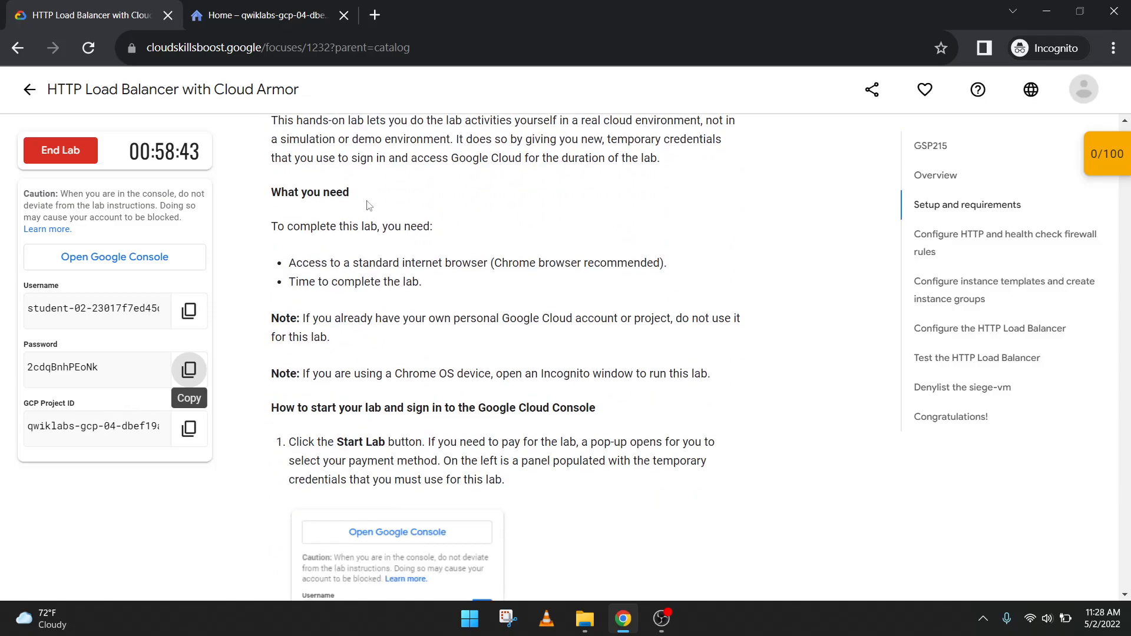
scroll(546, 310, down, 15)
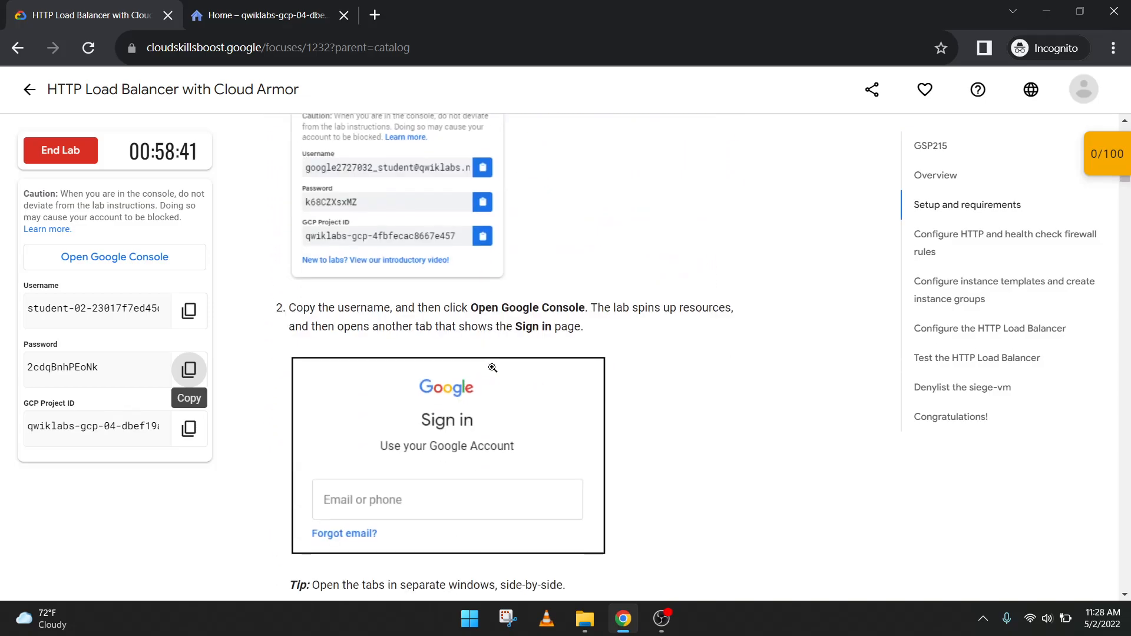
scroll(495, 372, down, 9)
scroll(492, 369, up, 8)
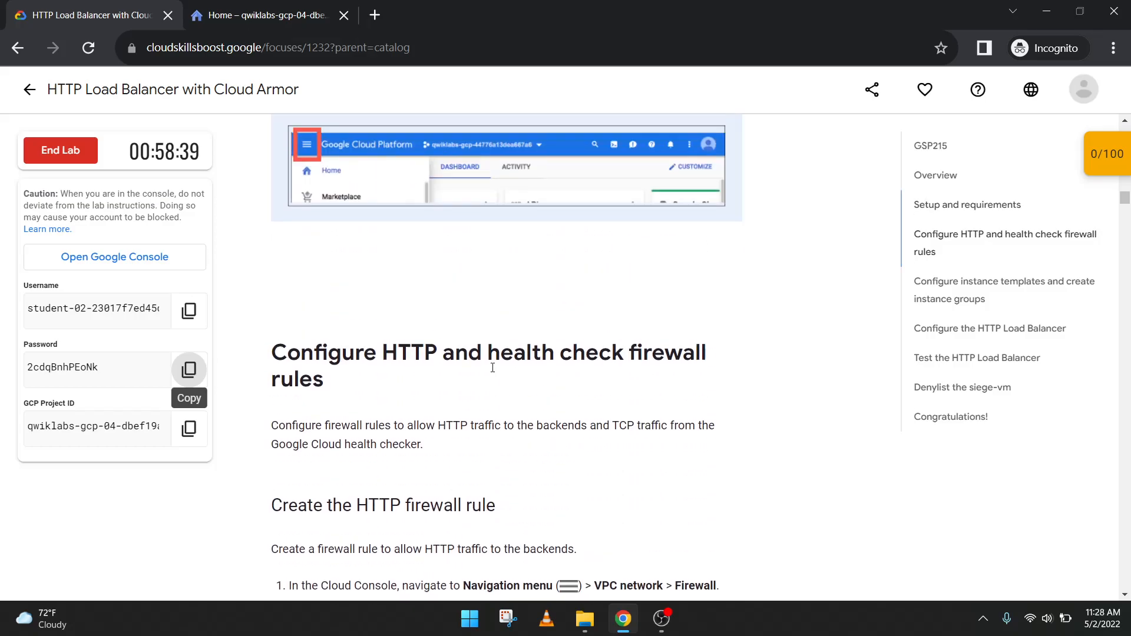
scroll(492, 368, up, 4)
scroll(492, 368, down, 10)
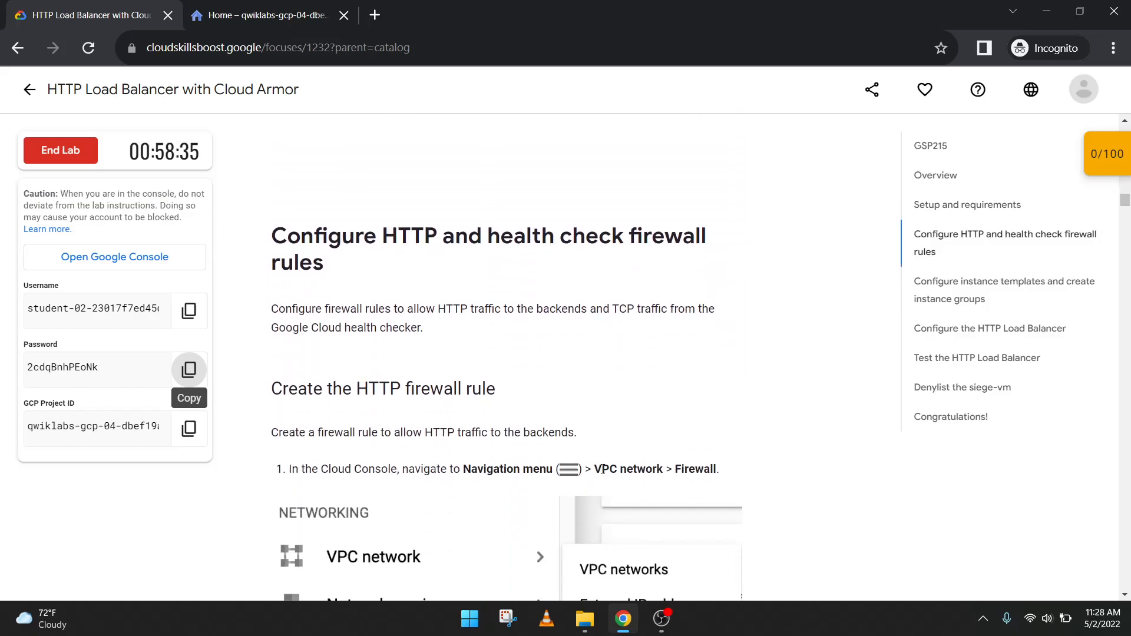
Search the Google Cloud console for "VPC network" with the term copied from the lab and open that product page
drag(594, 469, 661, 470)
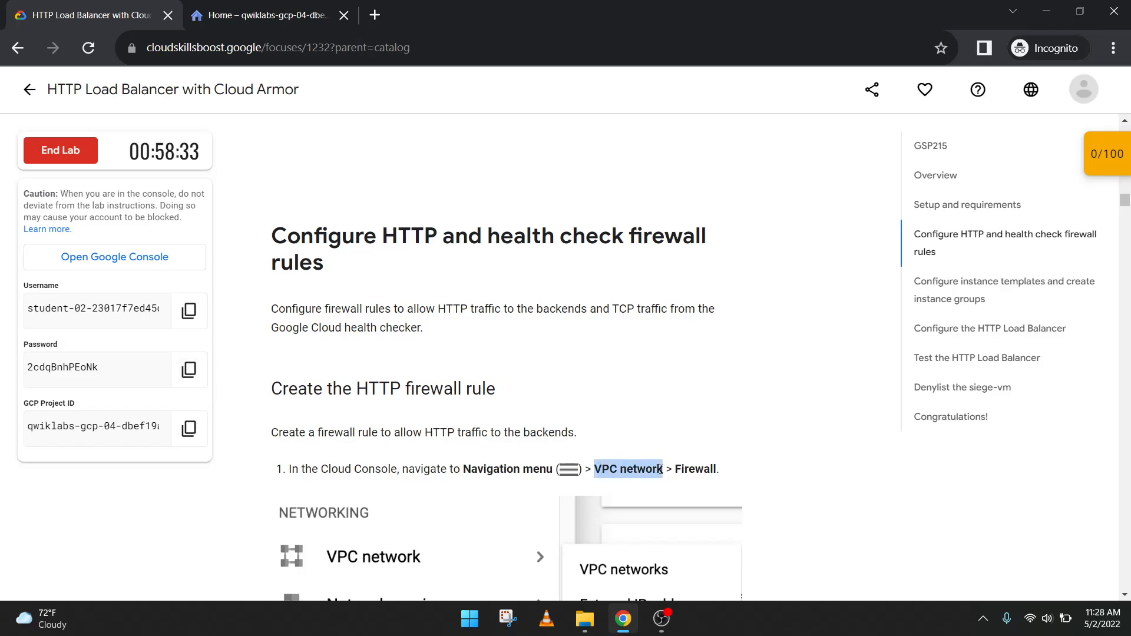
click(300, 6)
click(492, 83)
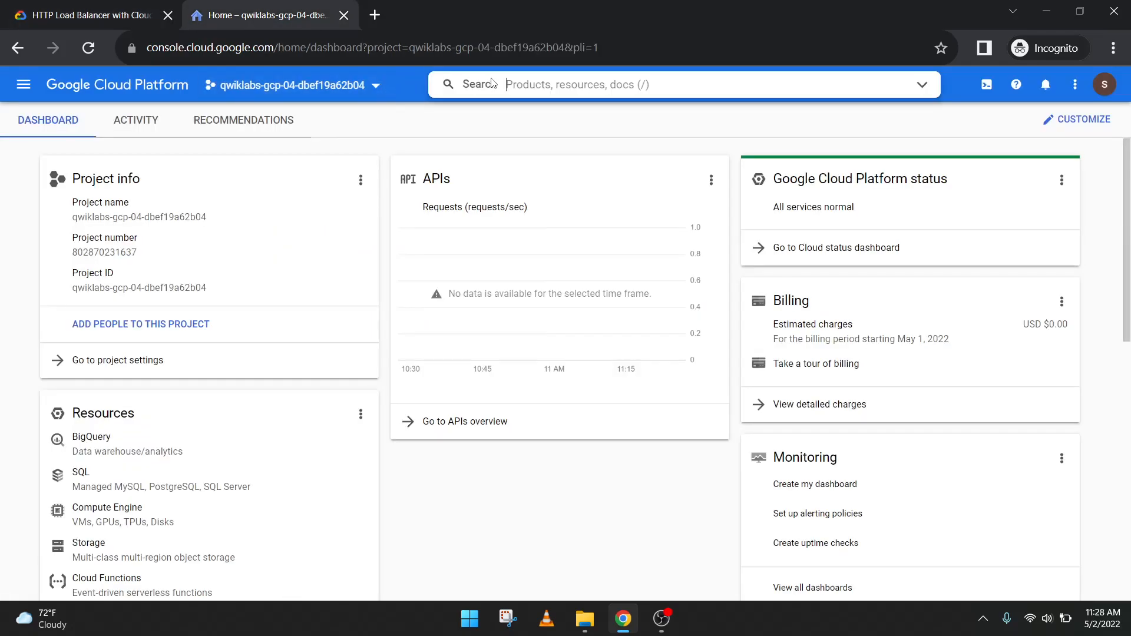
key(ctrl+v)
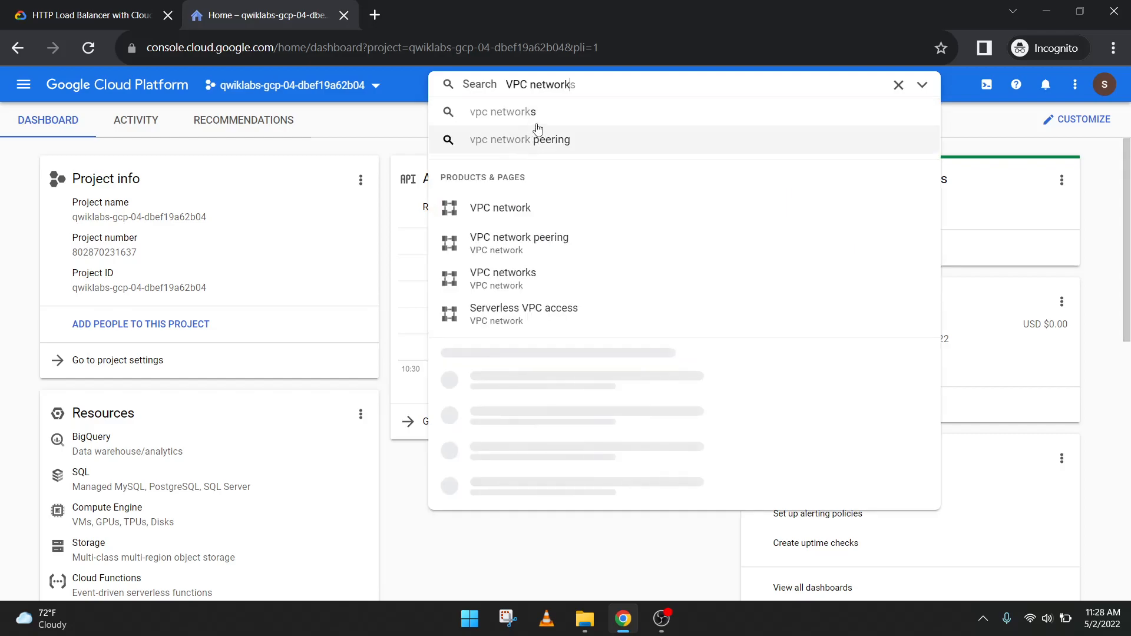
click(480, 204)
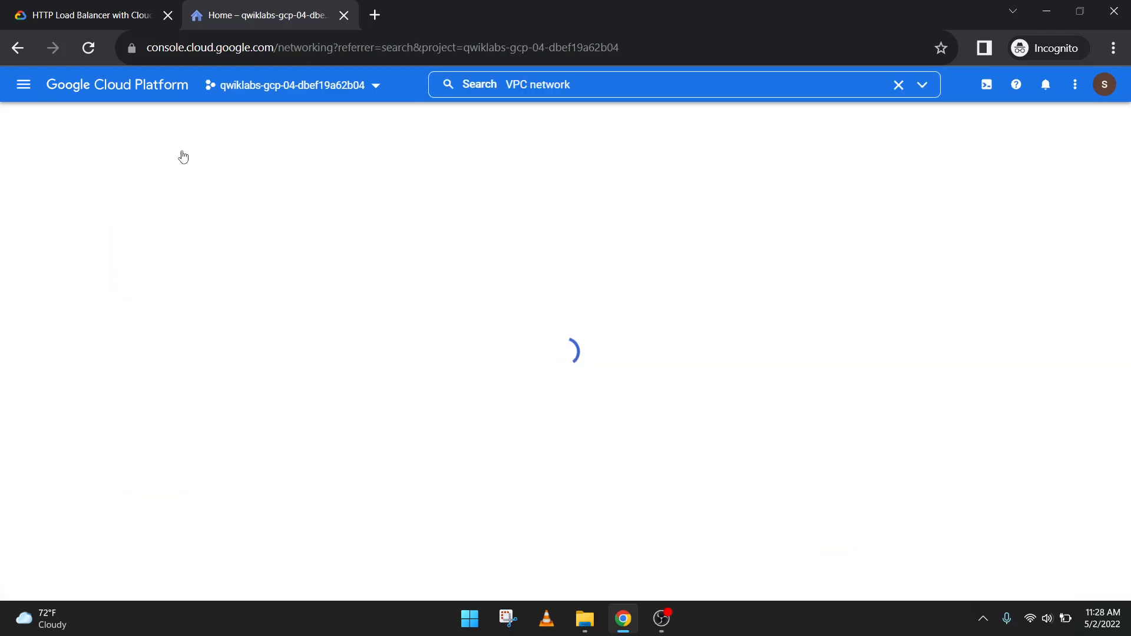
Check the lab's firewall instructions, dismiss the Network Intelligence Center promotion and open the VPC network's Firewall page
click(83, 11)
scroll(626, 438, down, 6)
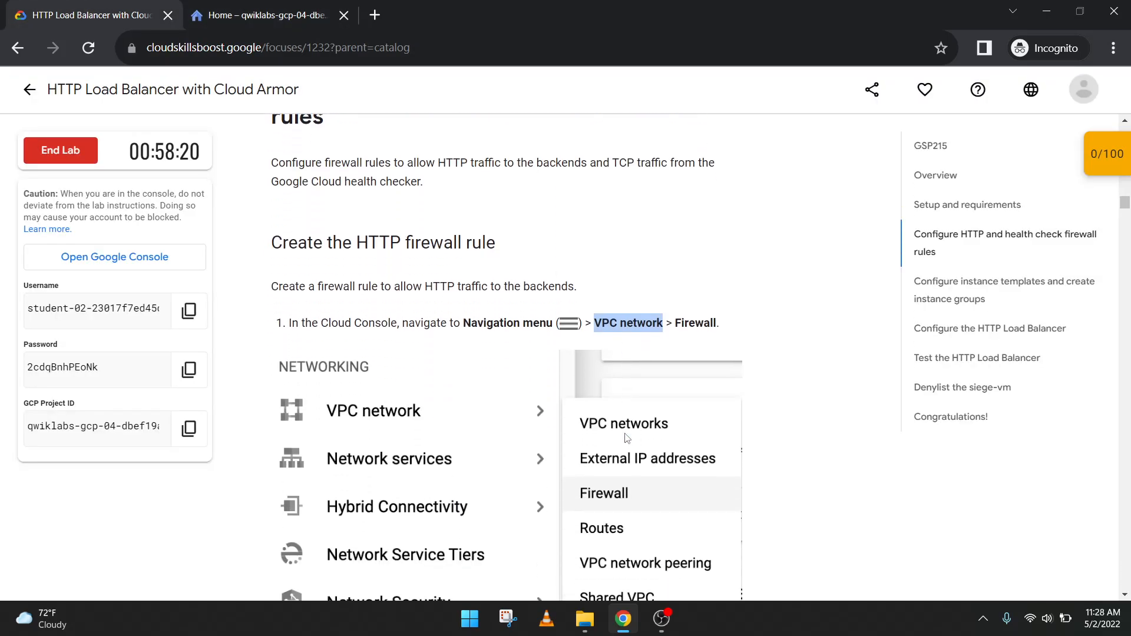
scroll(566, 336, down, 2)
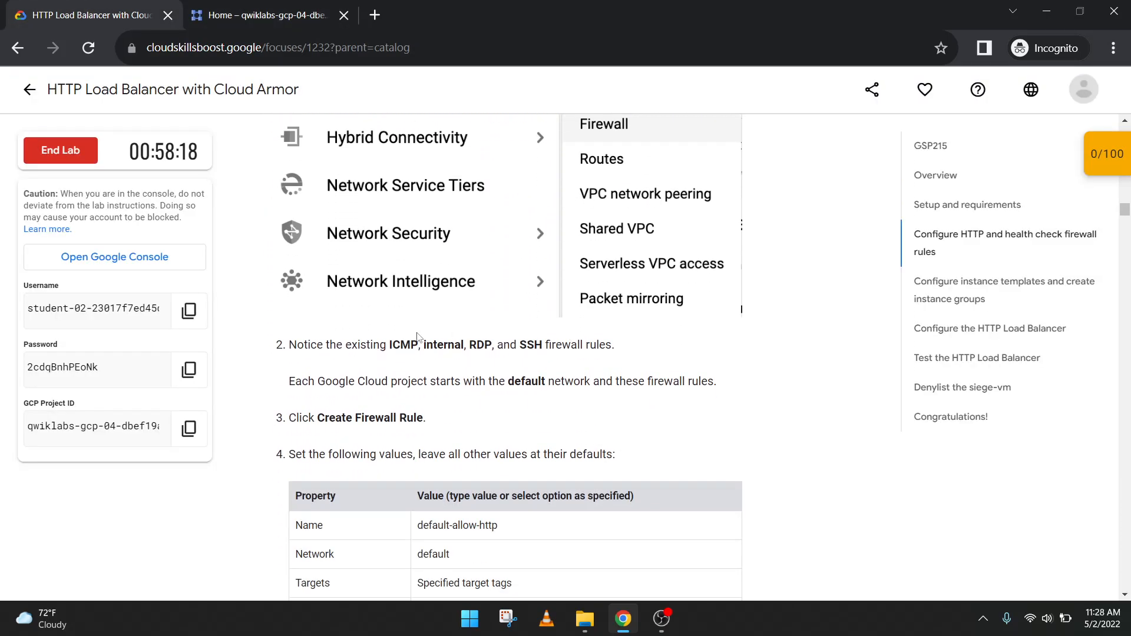
click(271, 14)
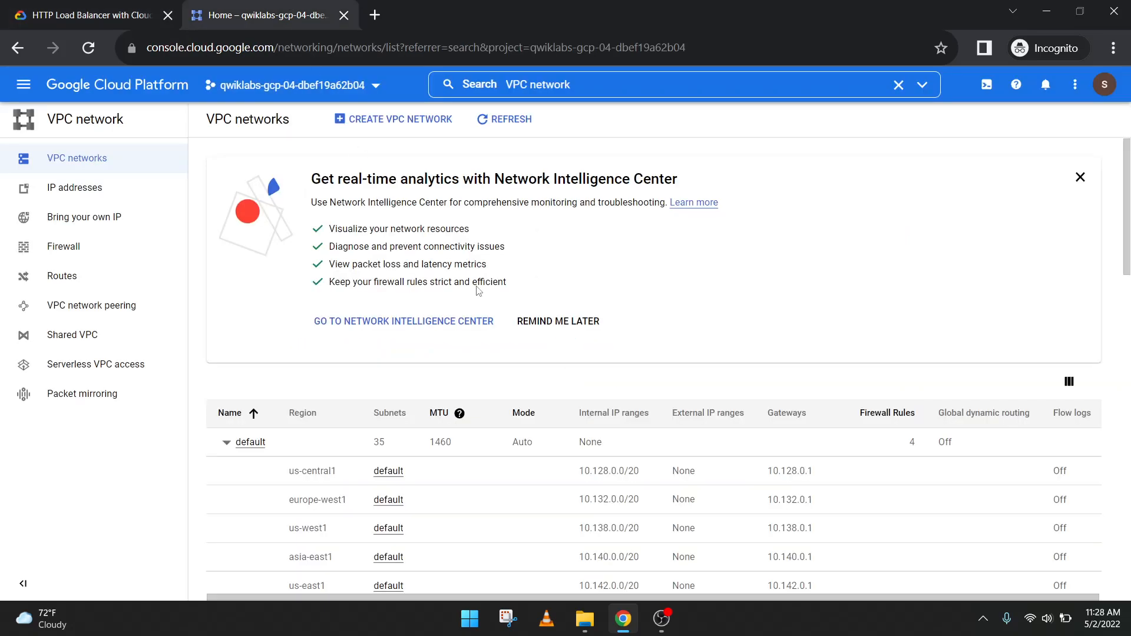
click(533, 320)
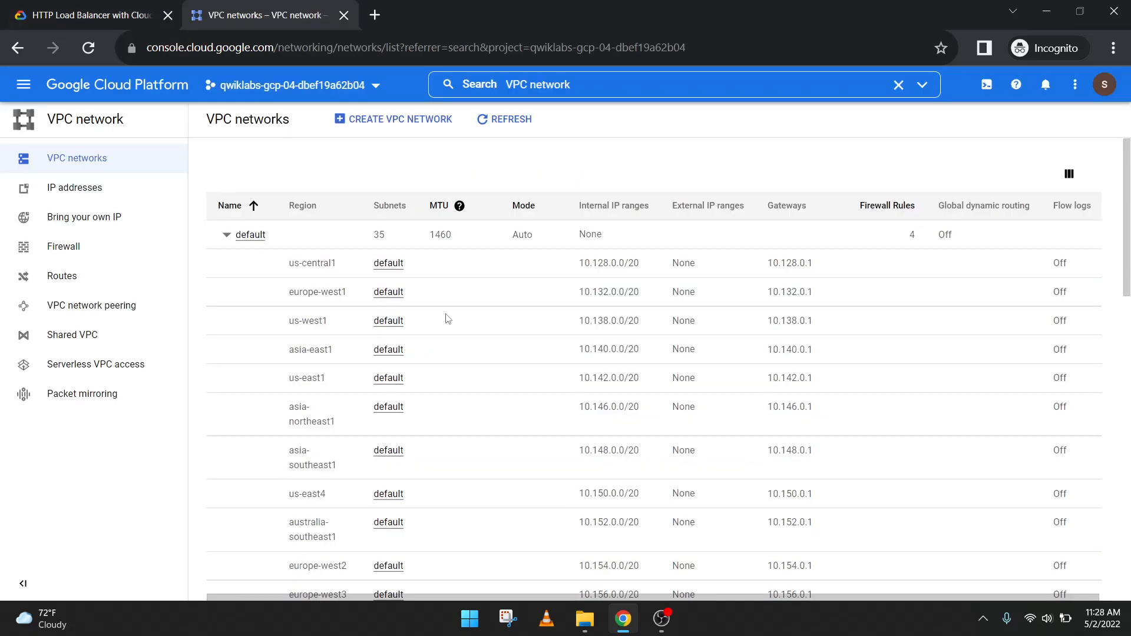
click(82, 249)
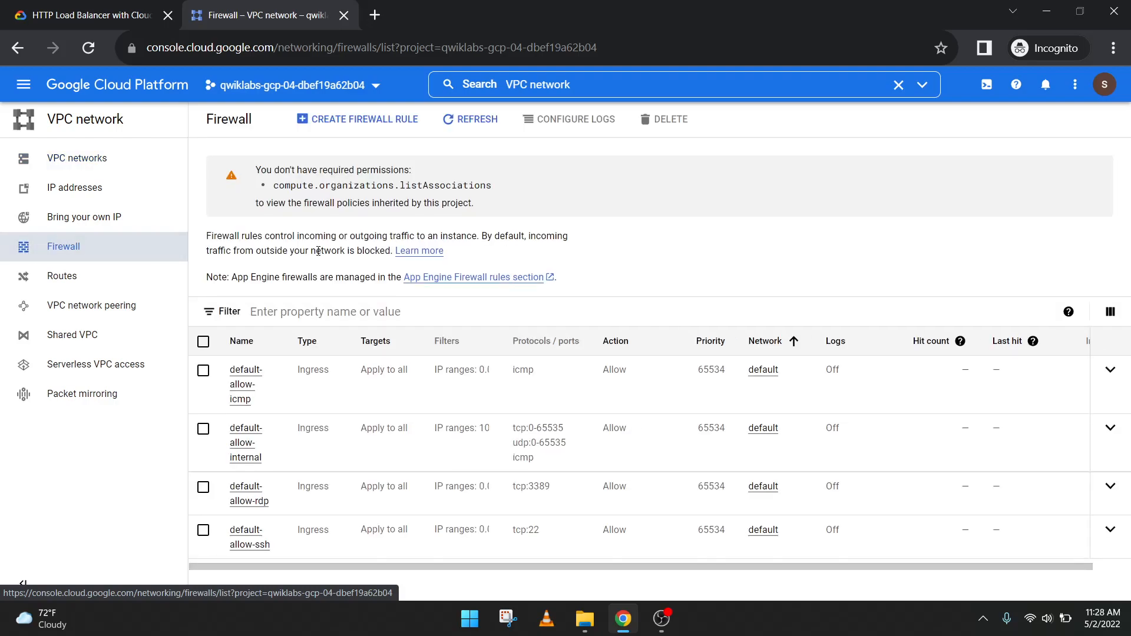
Start a new firewall rule and name it default-allow-http, as given in the lab's property table
click(356, 121)
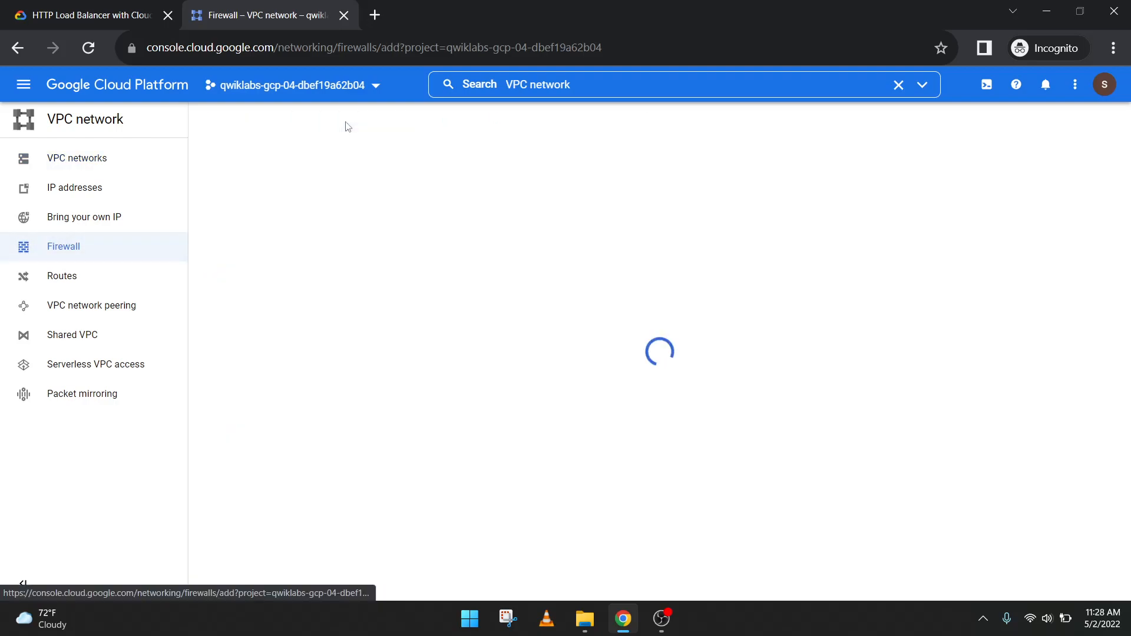
click(102, 20)
drag(499, 377, 432, 372)
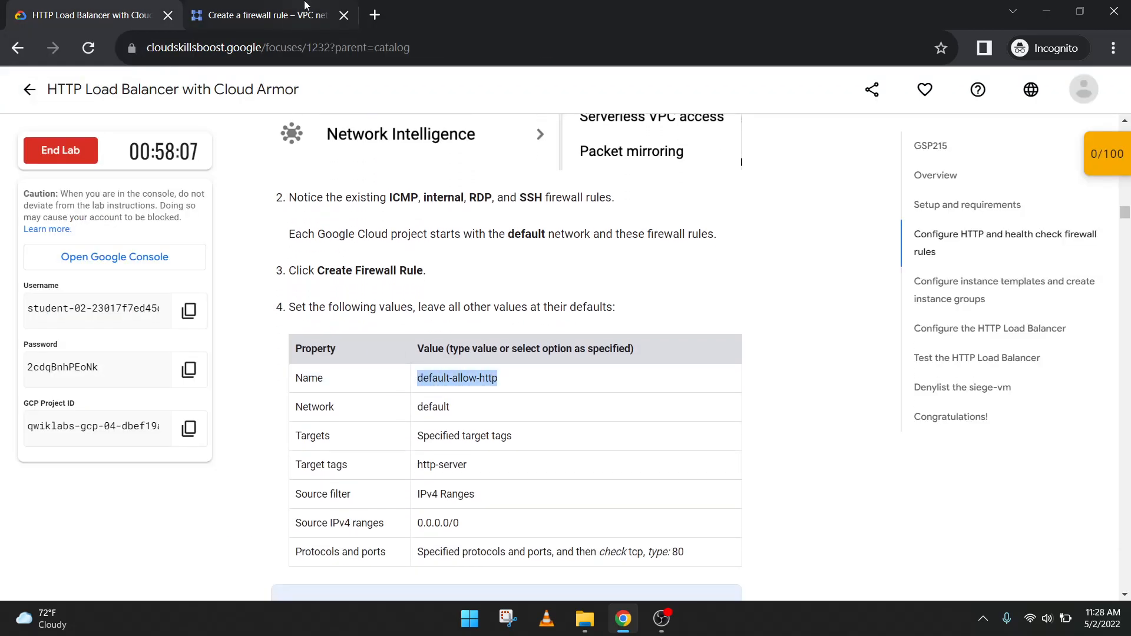
key(ctrl+Tab)
click(340, 219)
text(default-allow-http)
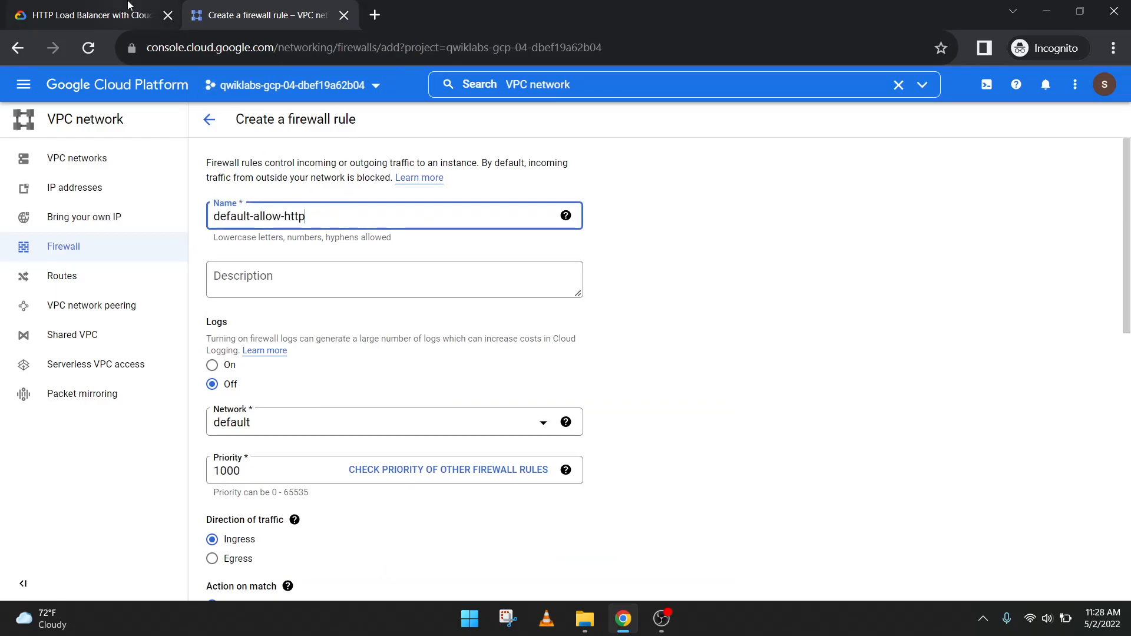
Copy the target tag from the lab's property table and set the firewall rule's target tags to http-server
key(ctrl+Tab)
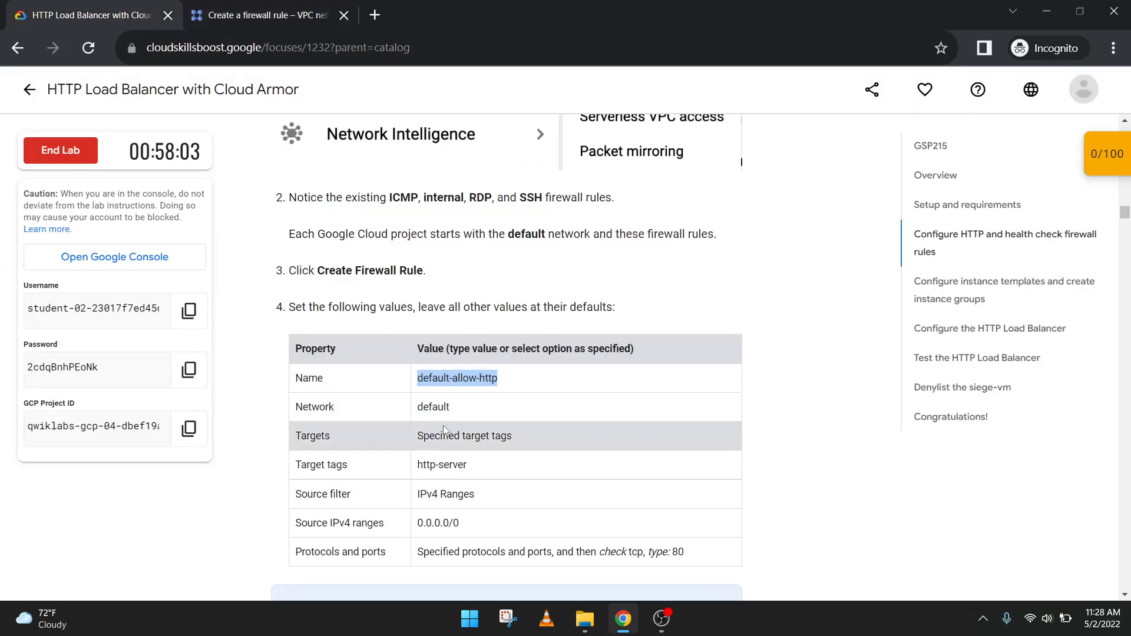
drag(467, 465, 457, 466)
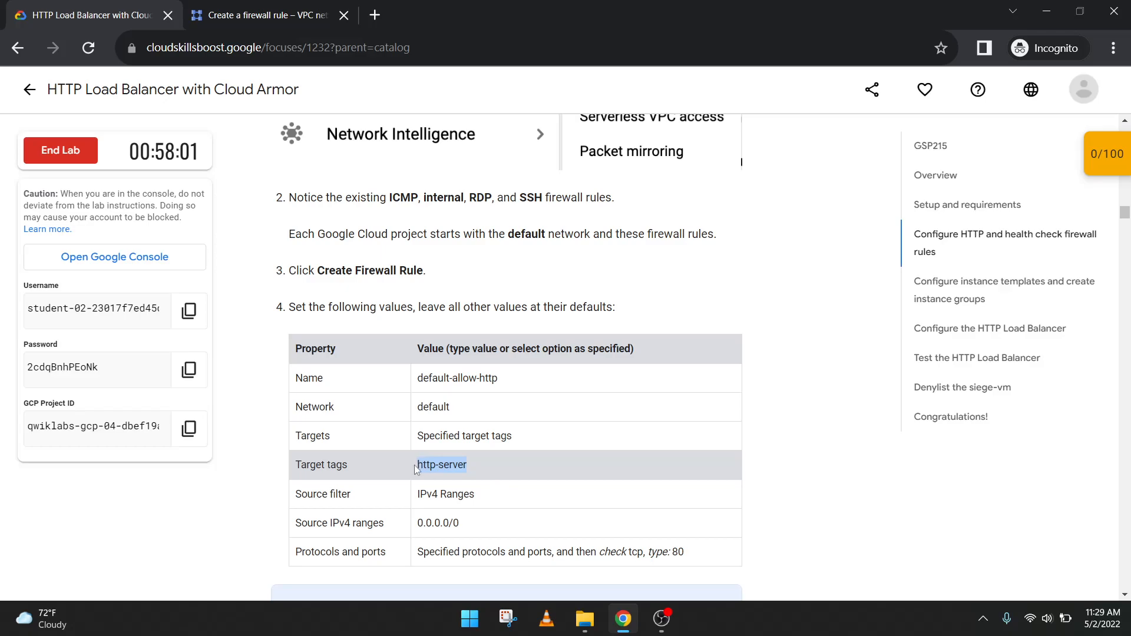
click(256, 7)
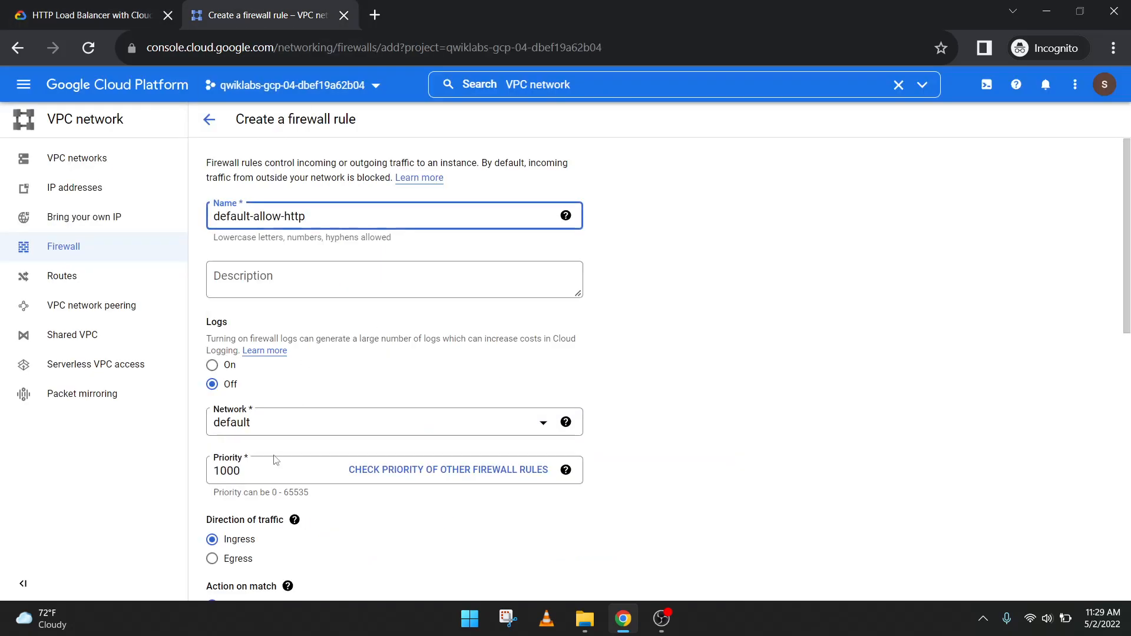
scroll(279, 417, down, 2)
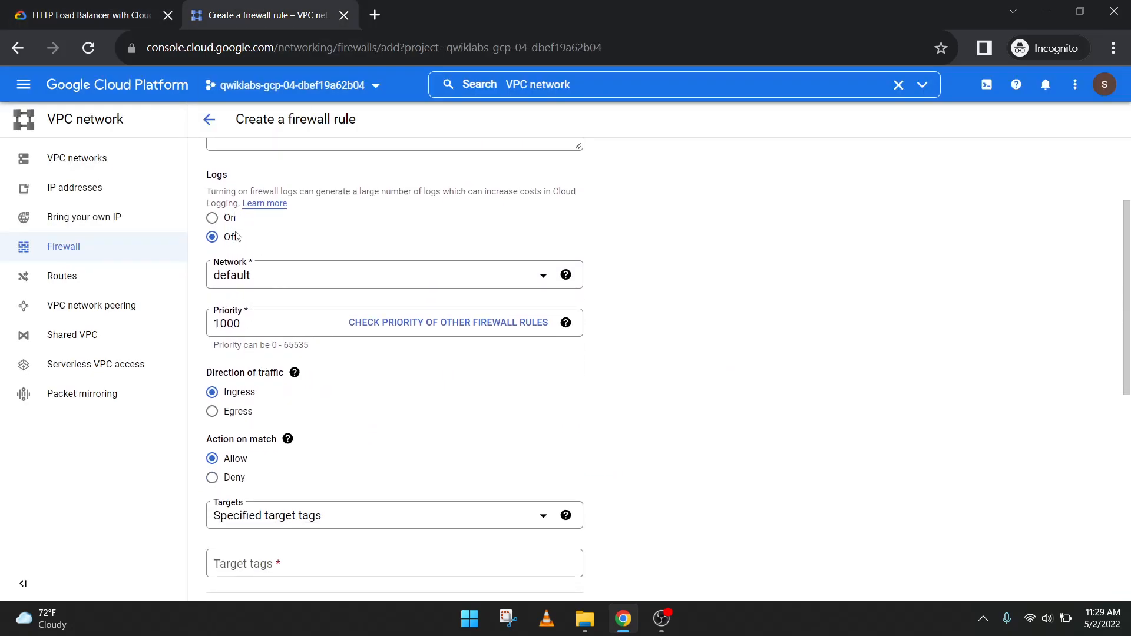
click(100, 15)
click(241, 23)
scroll(353, 466, down, 1)
click(295, 489)
text(http-server)
Set the rule's source IPv4 range to 0.0.0.0/0, copied from the lab instructions
click(100, 15)
scroll(454, 450, down, 1)
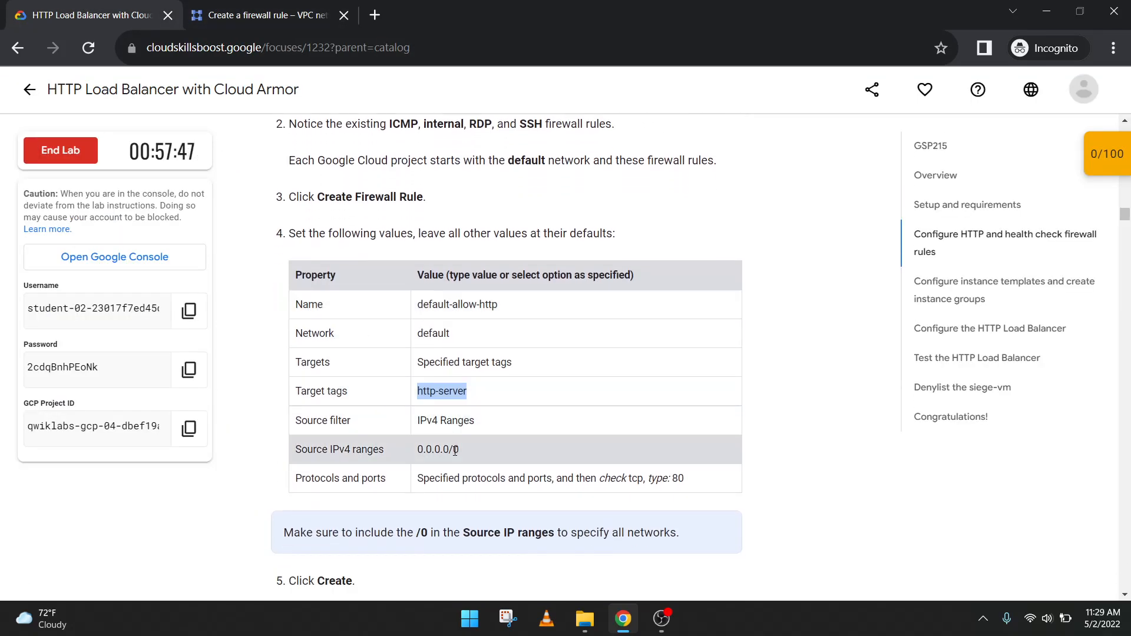
drag(460, 450, 439, 449)
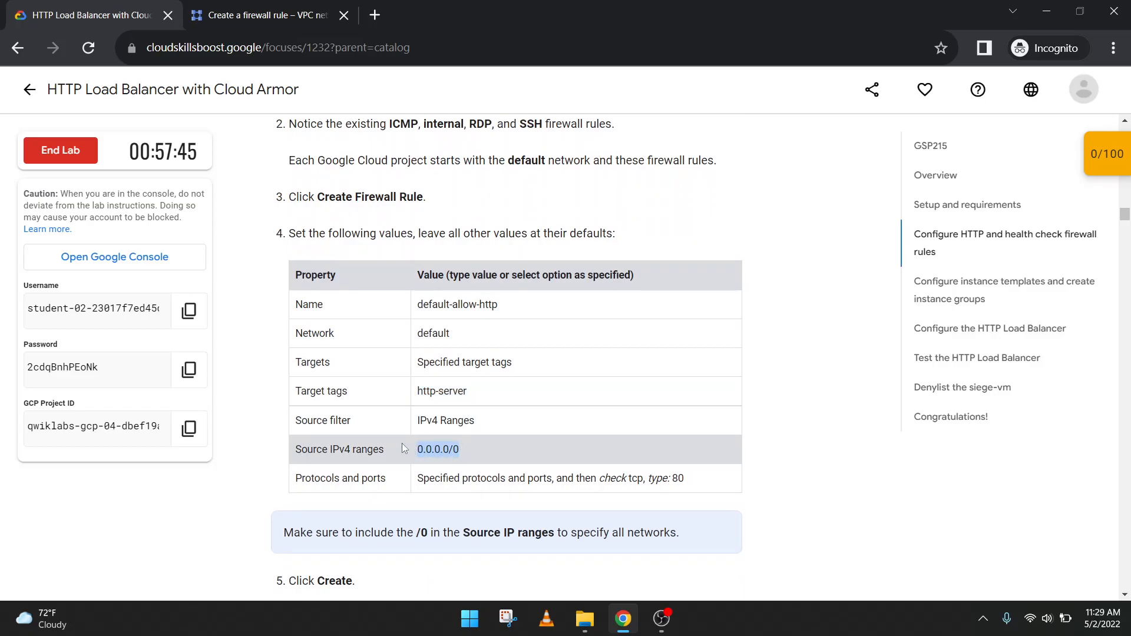
click(266, 14)
scroll(439, 336, down, 2)
click(300, 451)
text(0.0.0.0/0)
Allow tcp on port 80 as the lab specifies and create the default-allow-http firewall rule
click(94, 15)
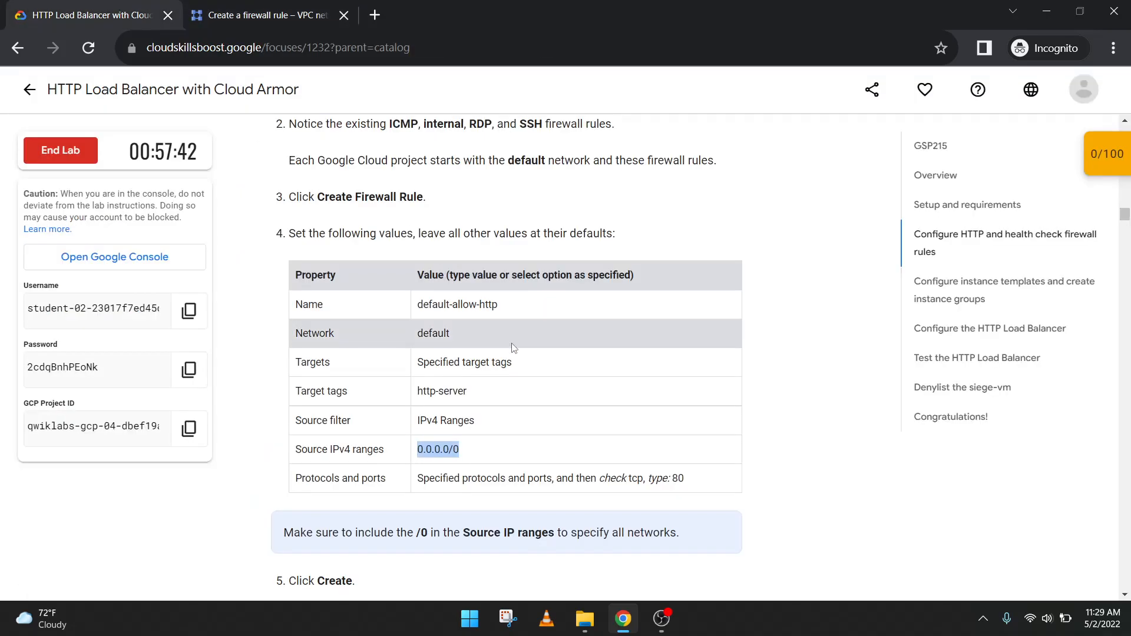
scroll(515, 348, down, 1)
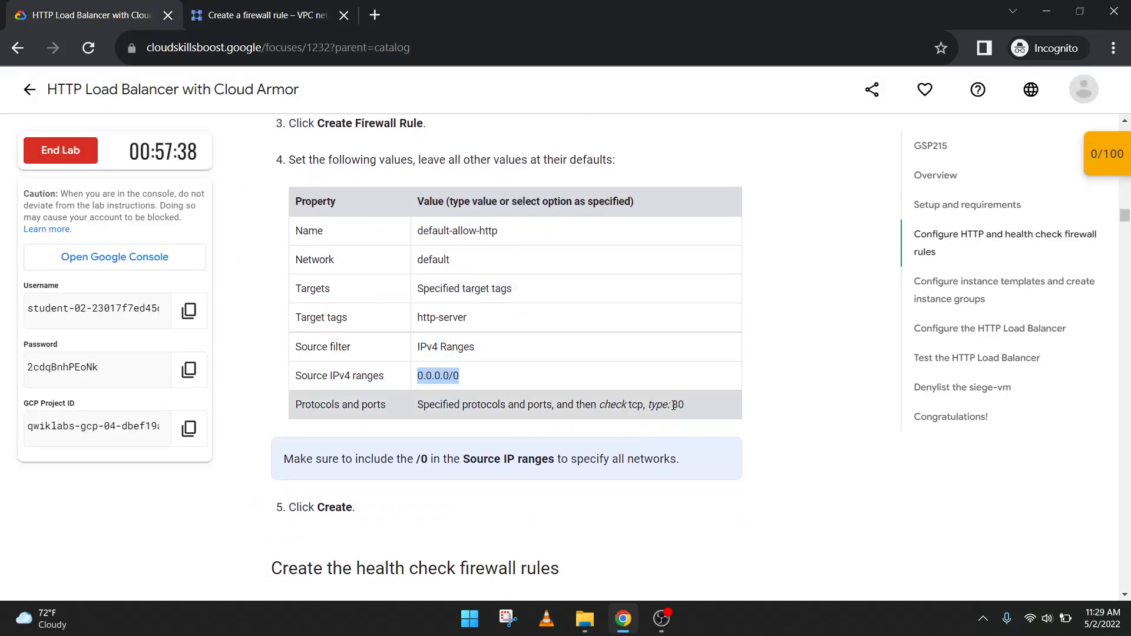
click(265, 14)
scroll(405, 493, down, 4)
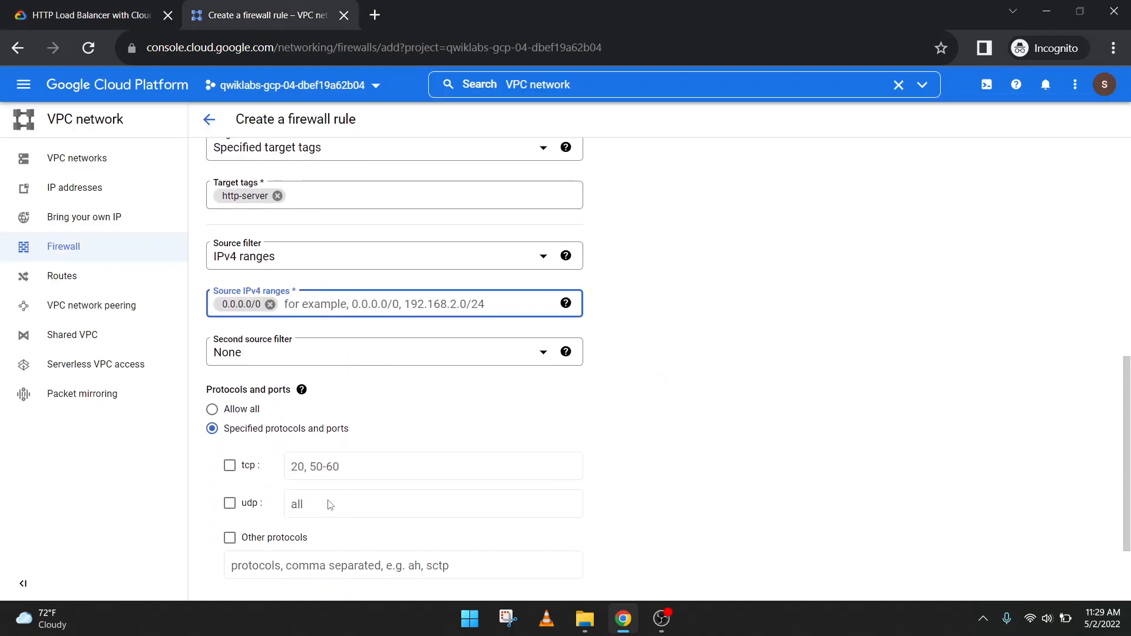
click(229, 350)
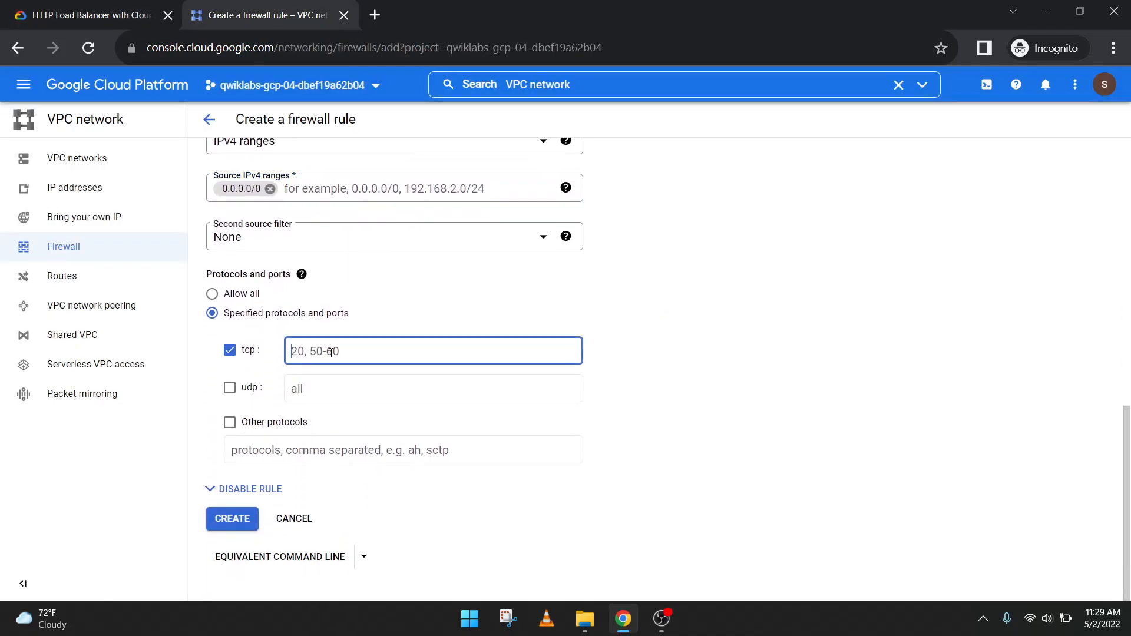
text(80)
click(49, 4)
scroll(381, 384, down, 1)
click(192, 3)
click(236, 519)
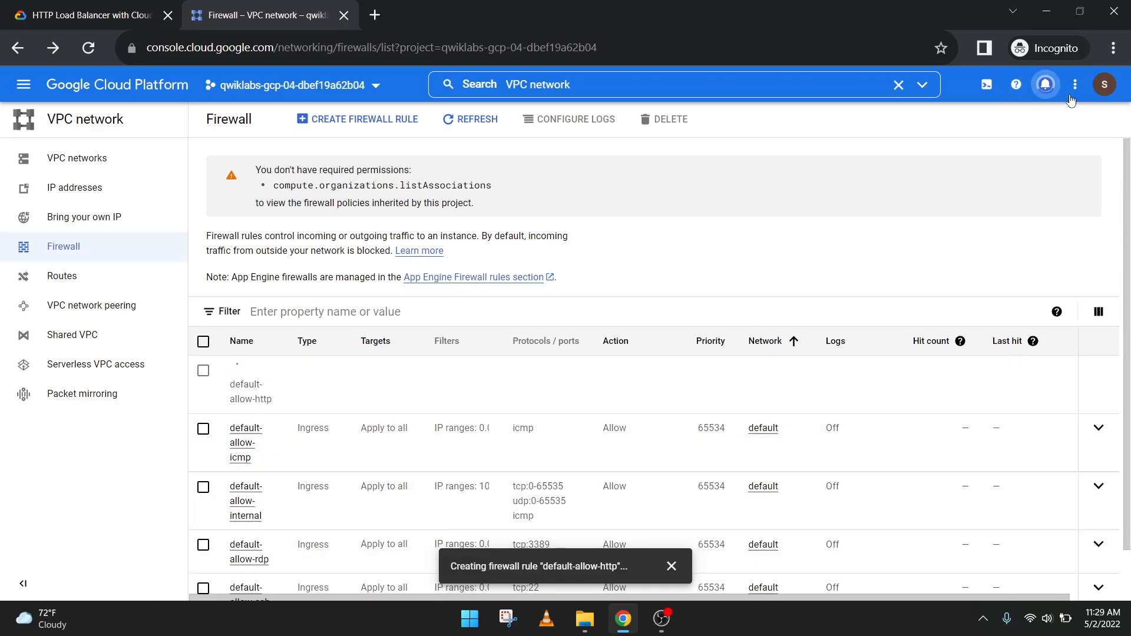
Start another firewall rule for the lab's health check section and name it default-allow-health-check
click(88, 14)
scroll(337, 335, down, 3)
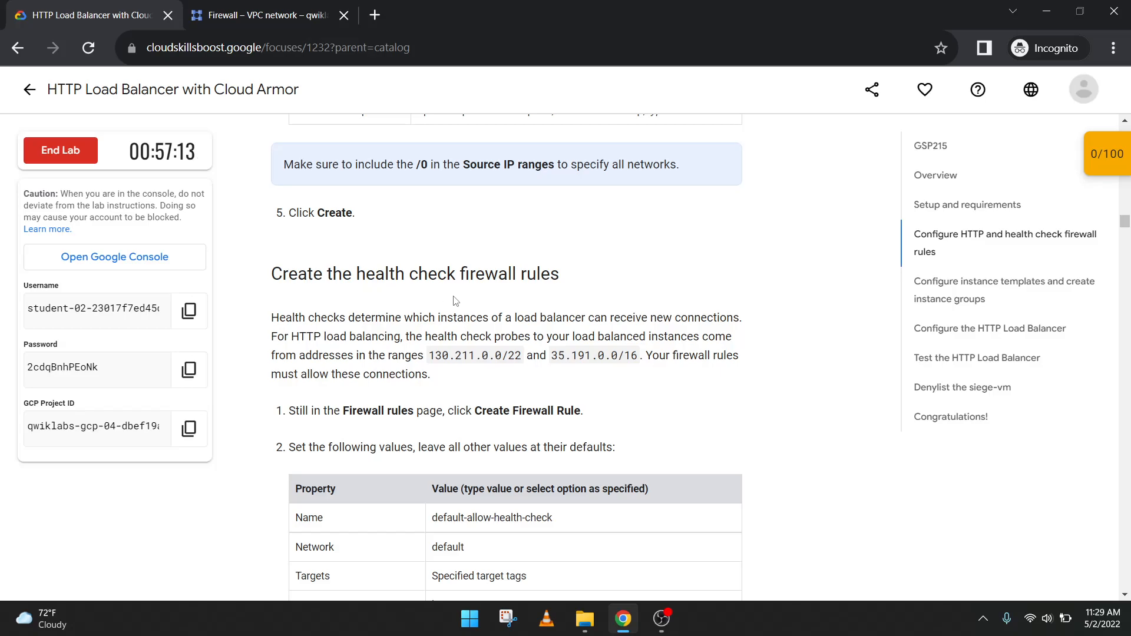
scroll(441, 283, down, 2)
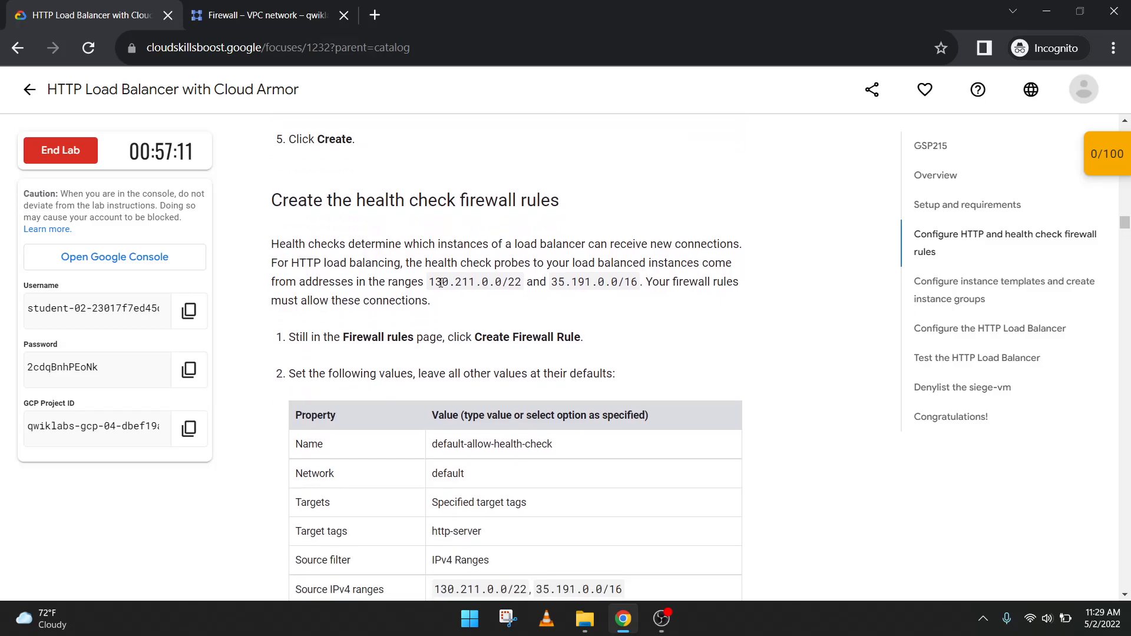
click(265, 14)
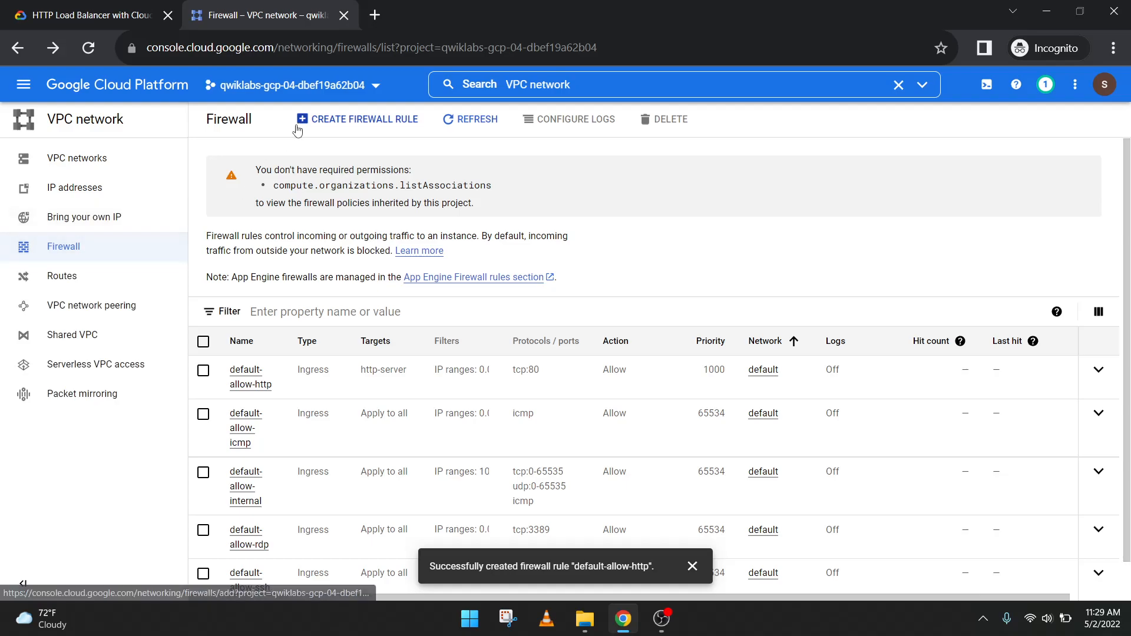
click(319, 130)
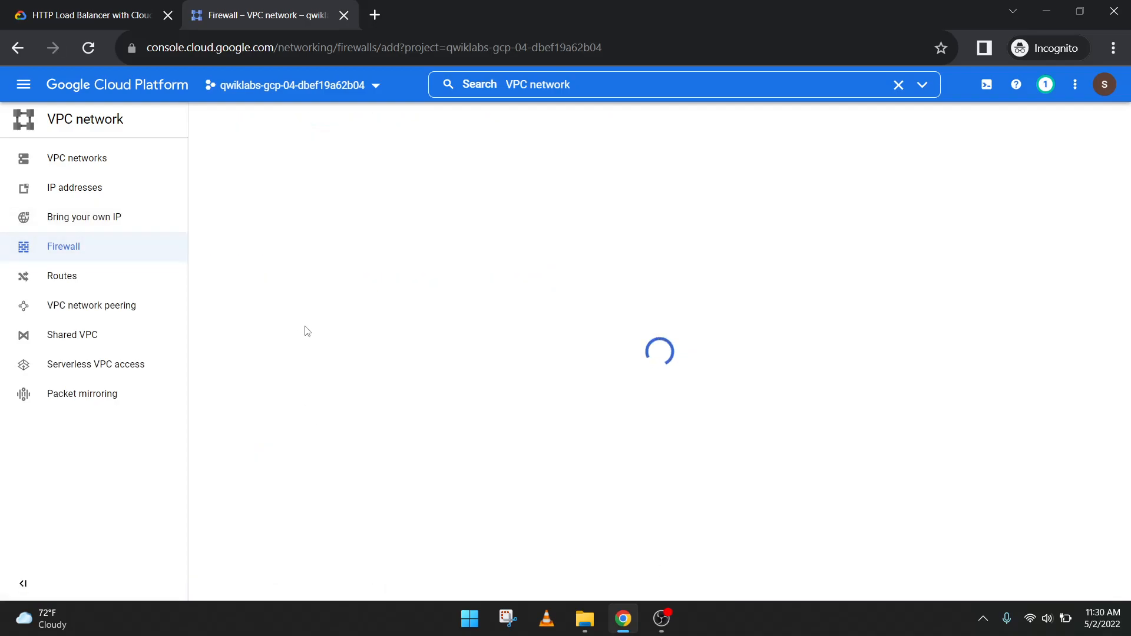
click(50, 7)
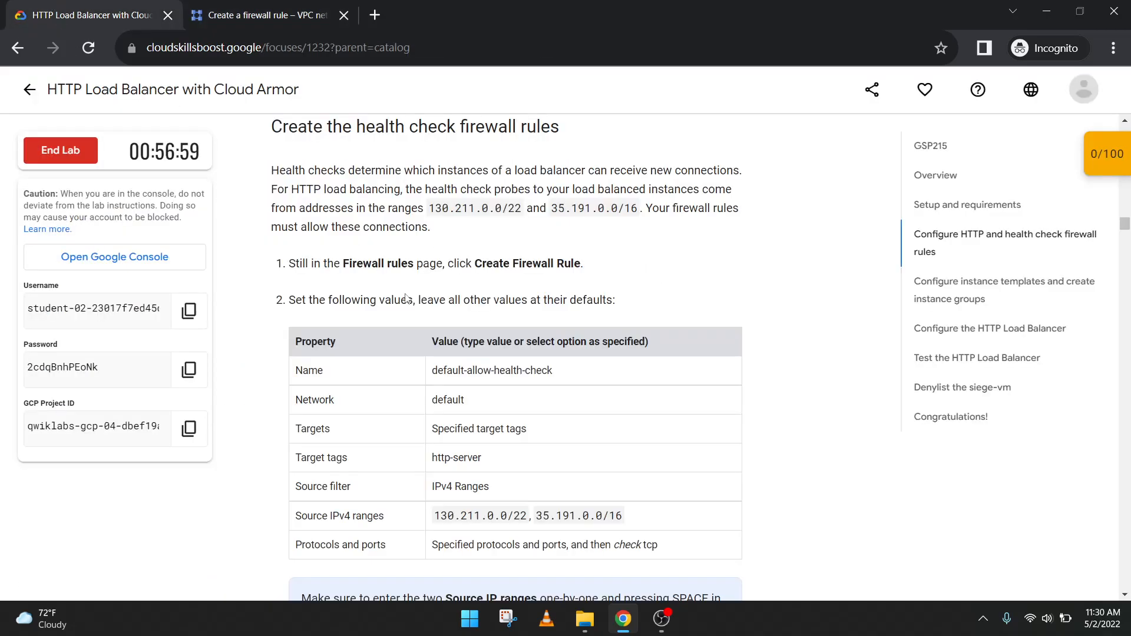
drag(560, 371, 429, 372)
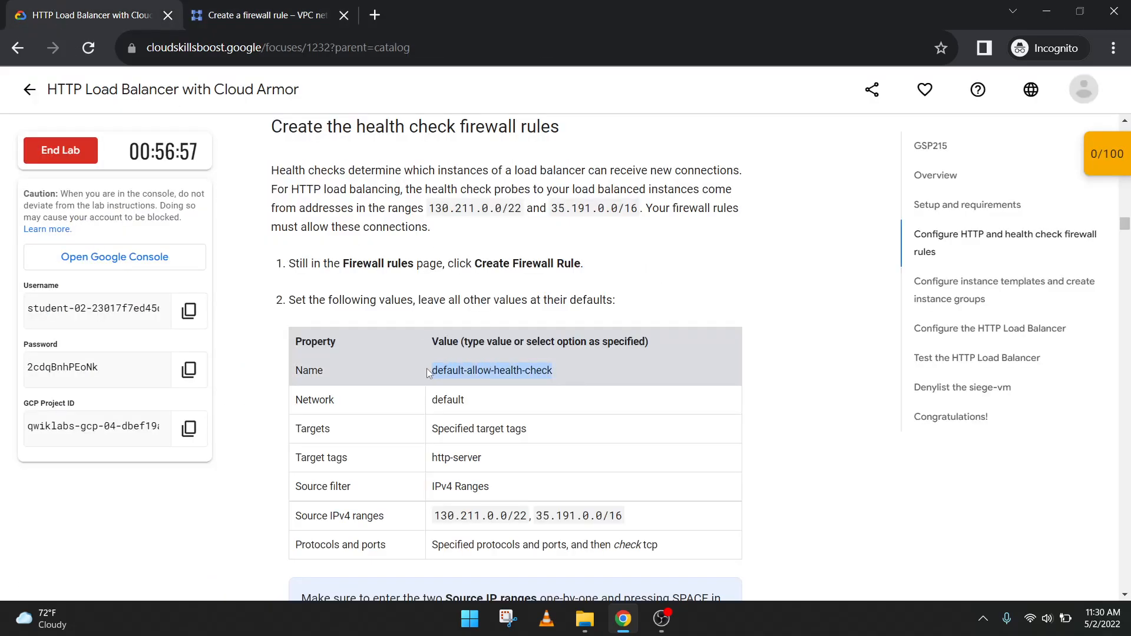
key(ctrl+c)
click(255, 8)
click(318, 216)
key(ctrl+v)
Set the health check rule's target tags to http-server, copied from the lab's property table
click(94, 9)
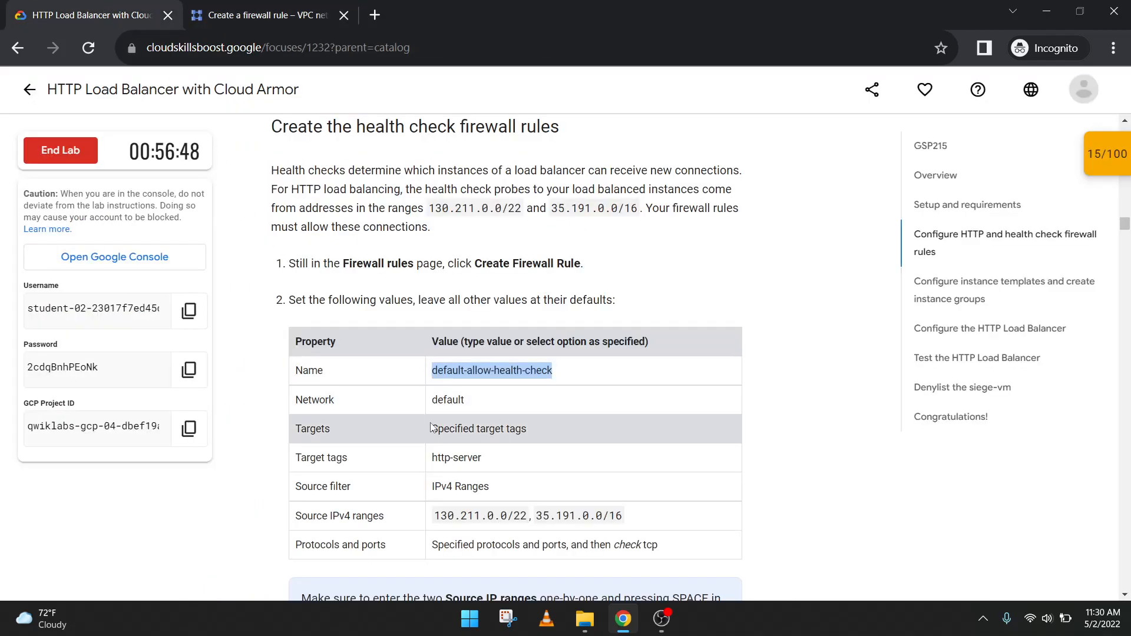
drag(484, 461, 442, 458)
click(259, 14)
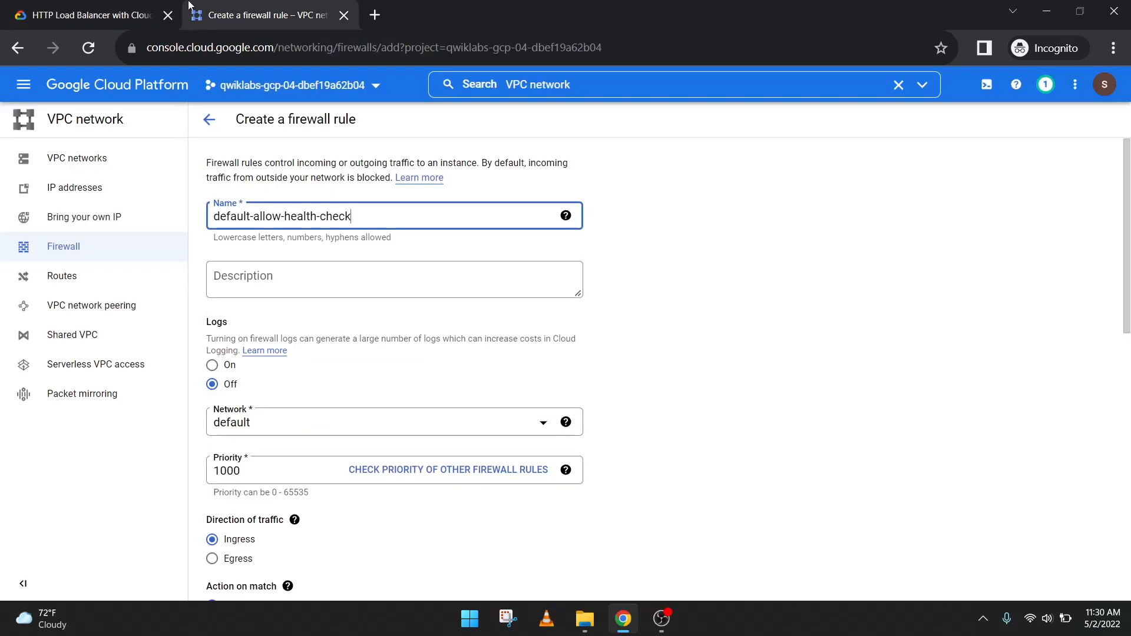
scroll(265, 404, down, 3)
mouse_move(295, 373)
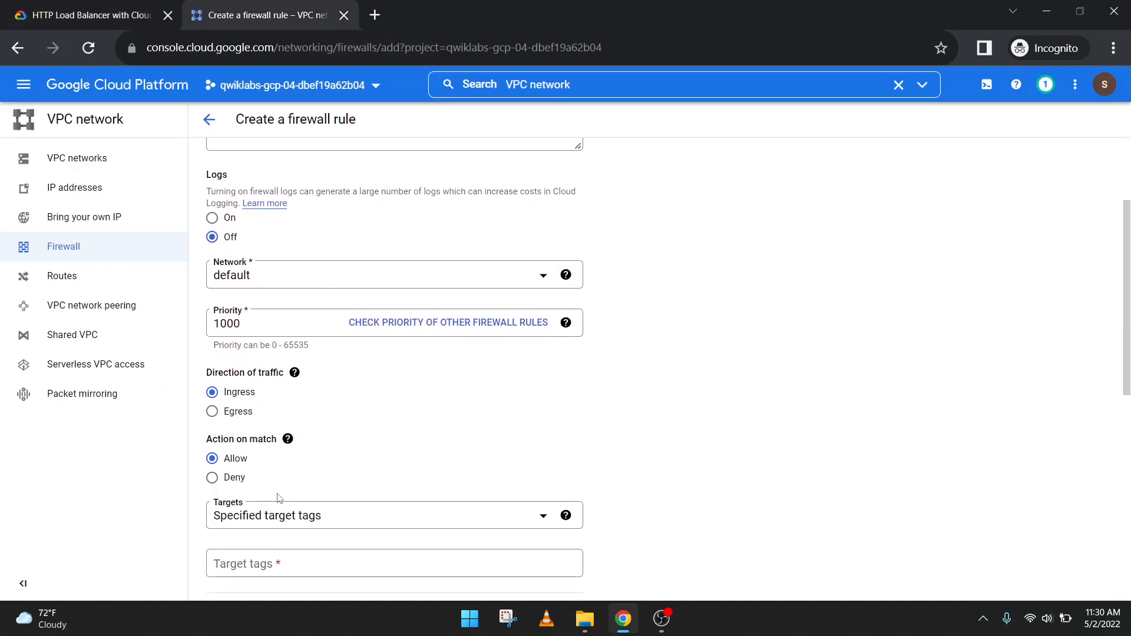
scroll(278, 496, down, 3)
click(266, 418)
key(ctrl+v)
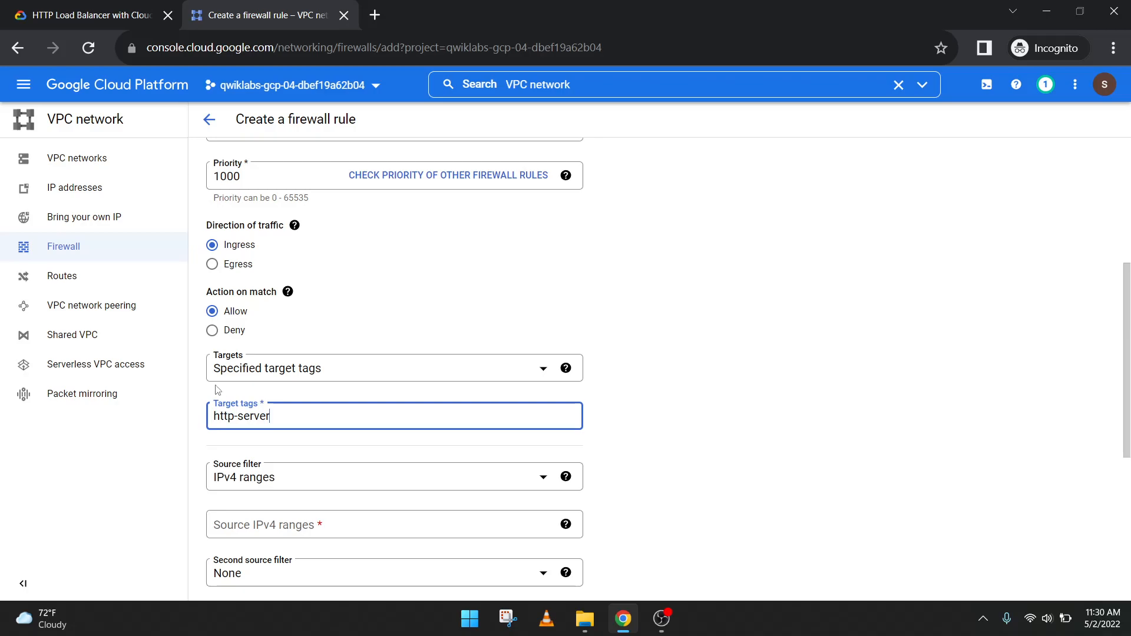
Add the lab's source IPv4 ranges 130.211.0.0/22 and 35.191.0.0/16 to the health check rule as separate entries
click(101, 3)
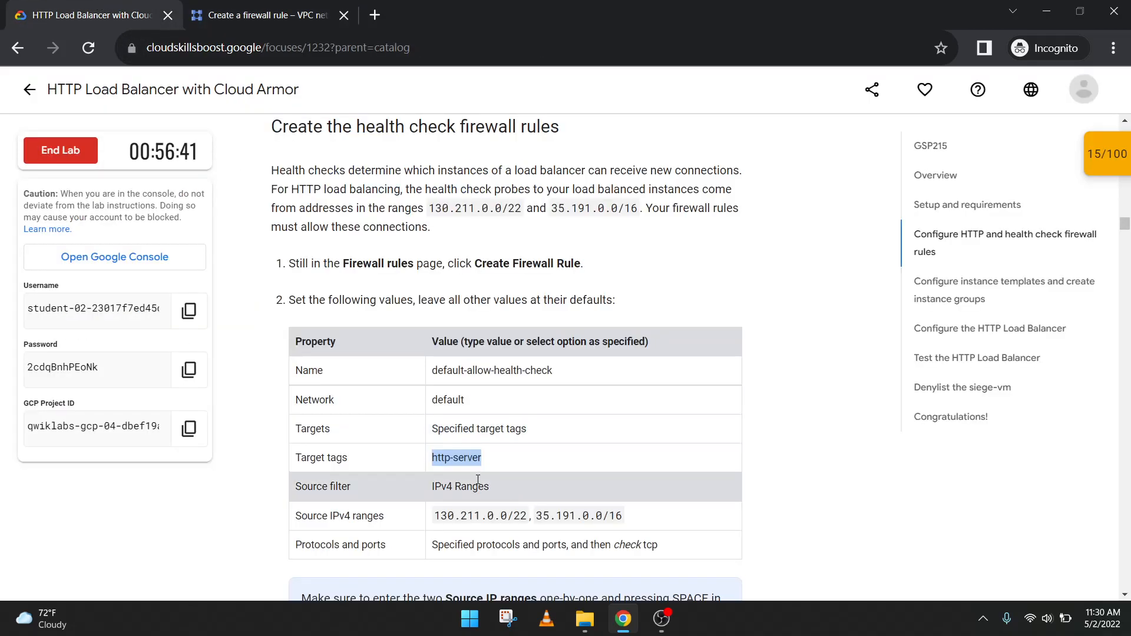
click(526, 517)
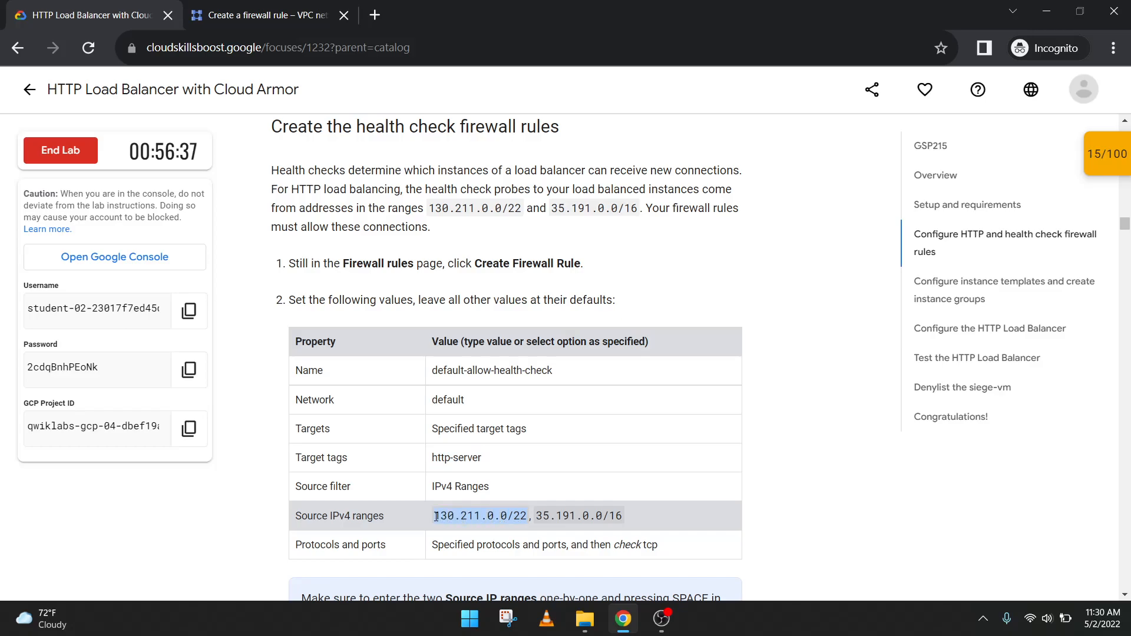
click(247, 15)
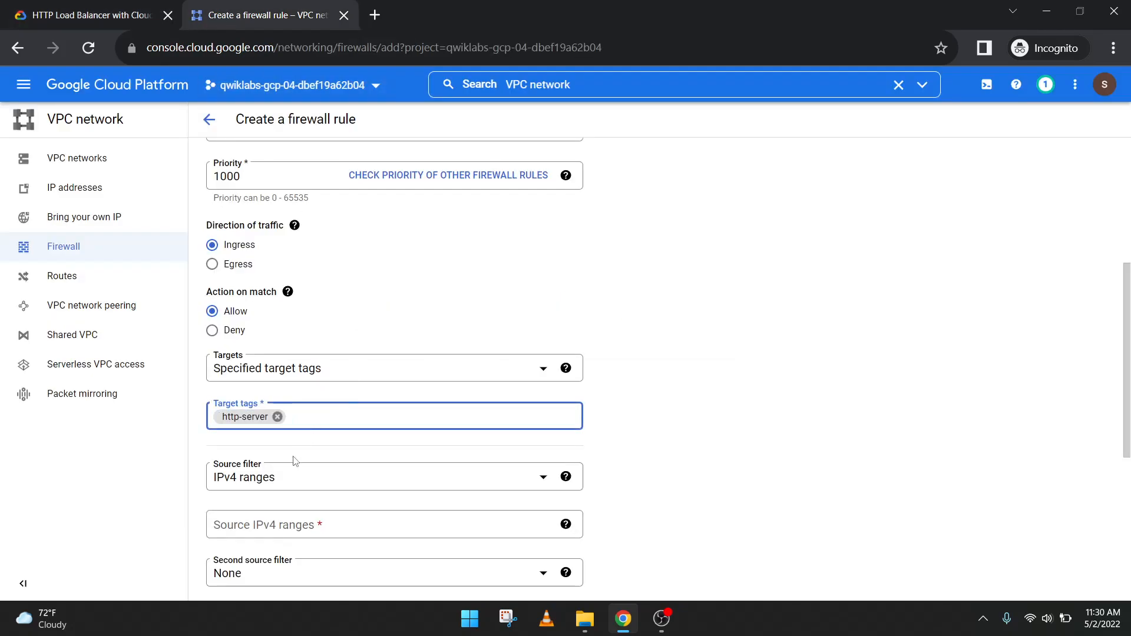
scroll(302, 450, down, 1)
click(250, 452)
key(ctrl+v)
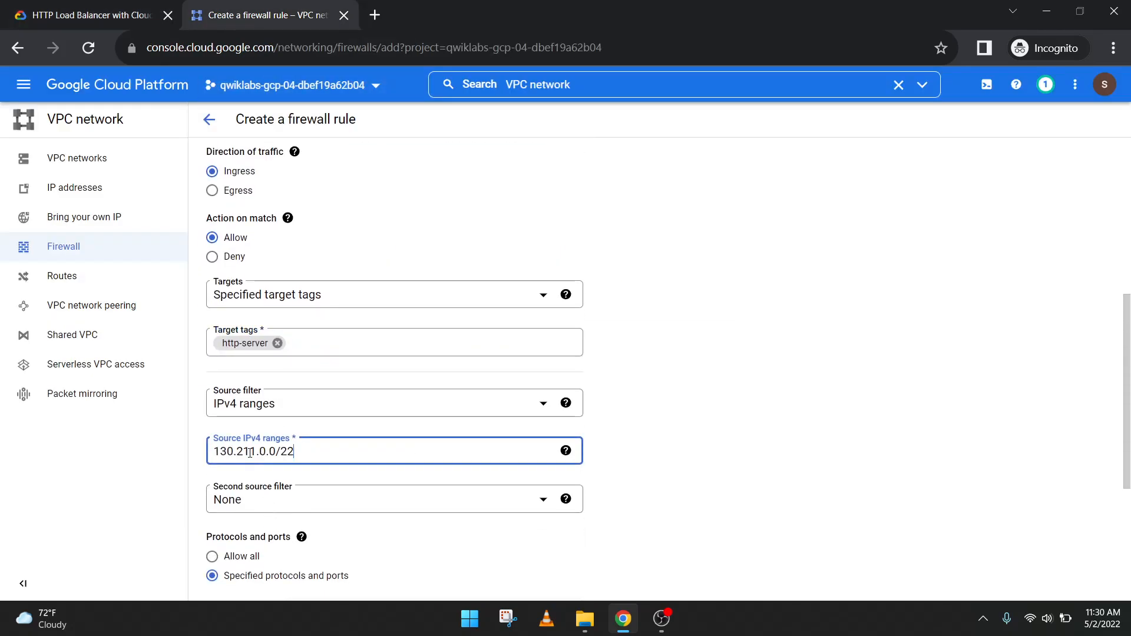
key(space)
click(88, 14)
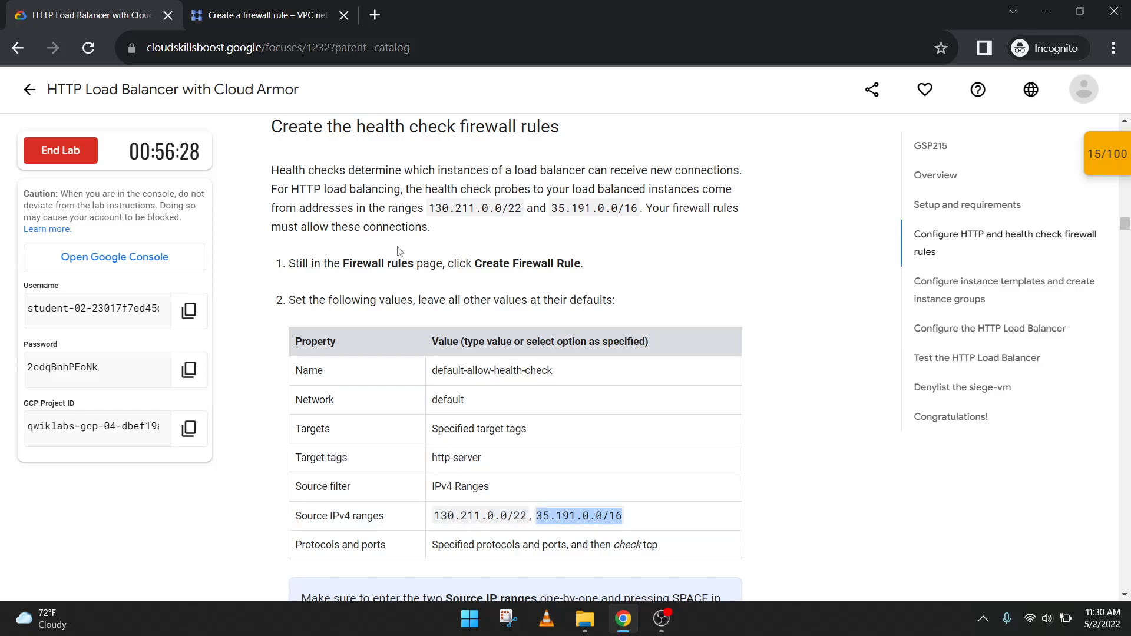
click(259, 15)
key(Return)
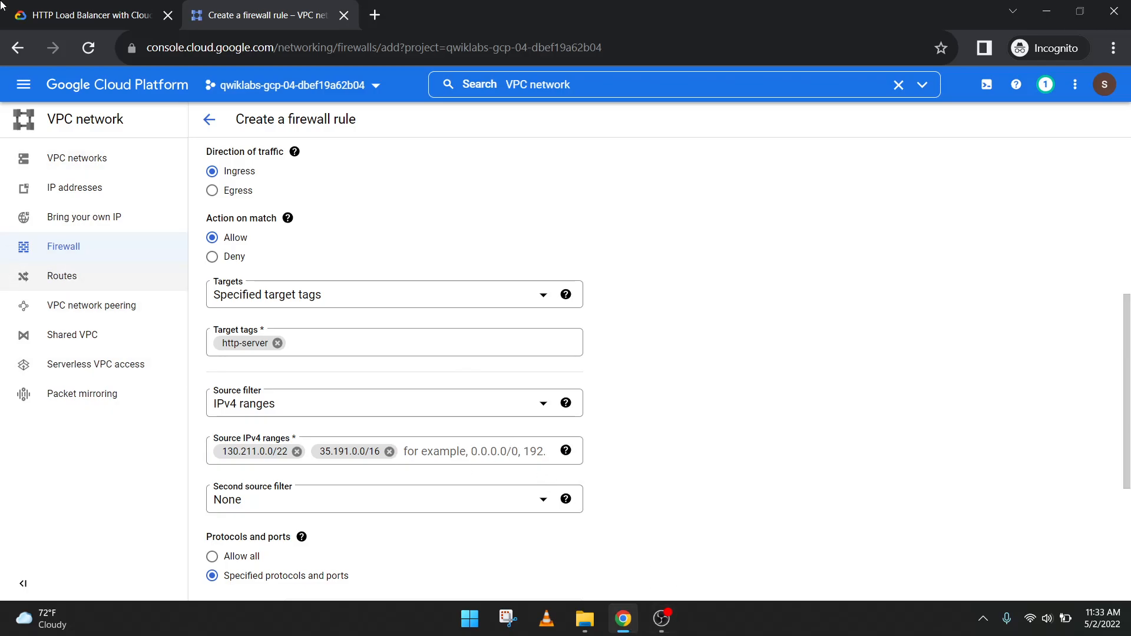
Allow tcp without specific ports, check the settings against the lab table and create the default-allow-health-check rule
click(89, 14)
scroll(318, 263, down, 3)
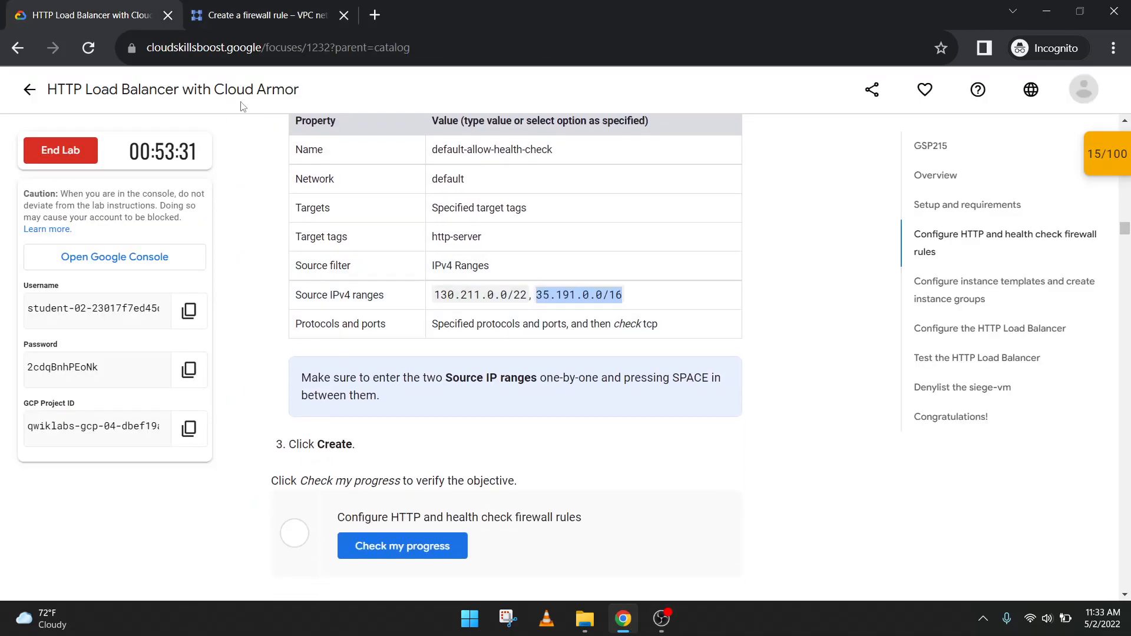
click(217, 11)
scroll(359, 382, down, 3)
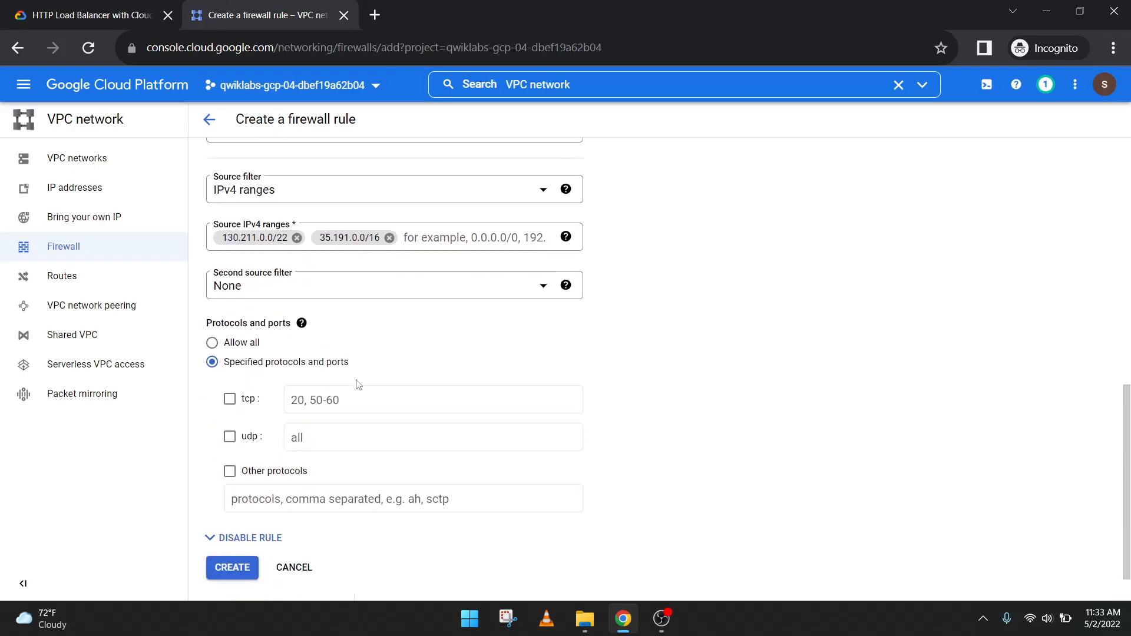
click(235, 399)
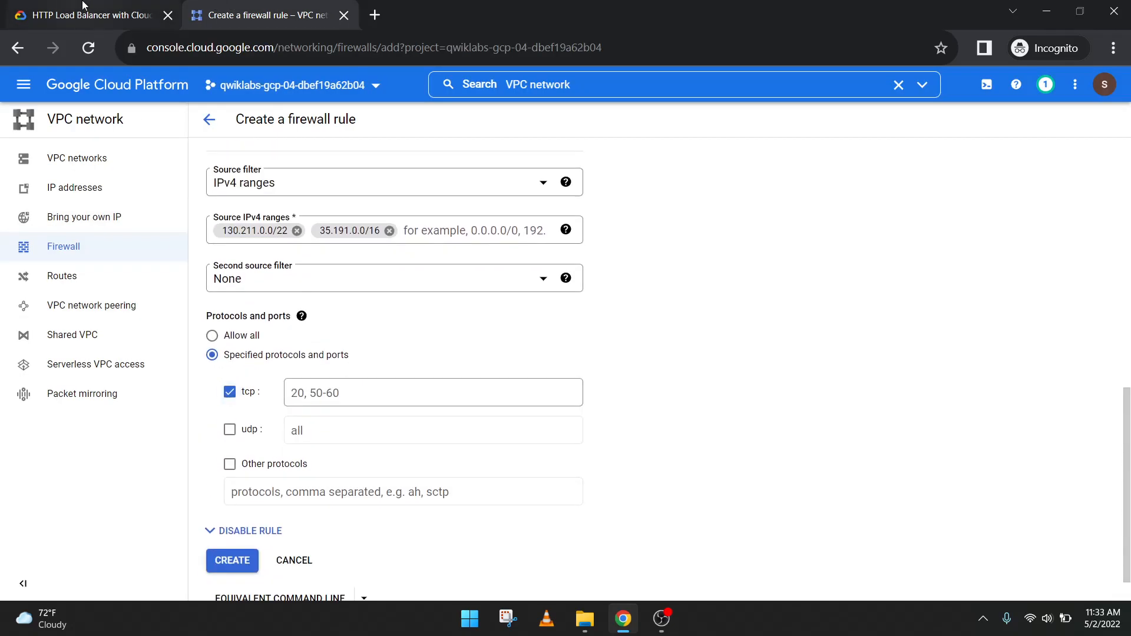
click(88, 15)
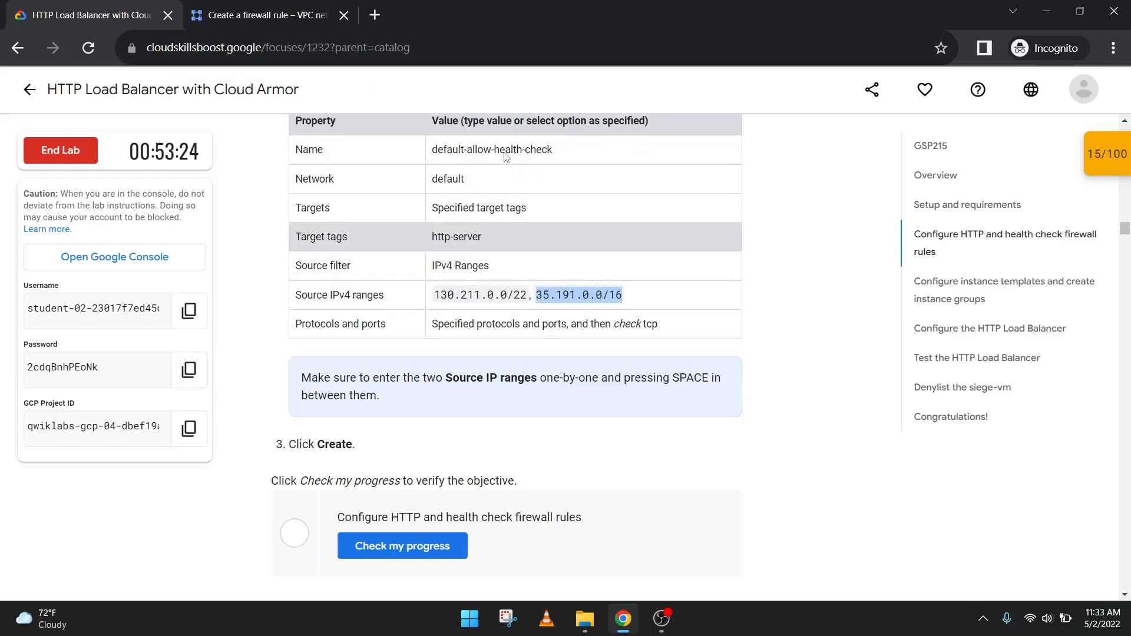
click(352, 4)
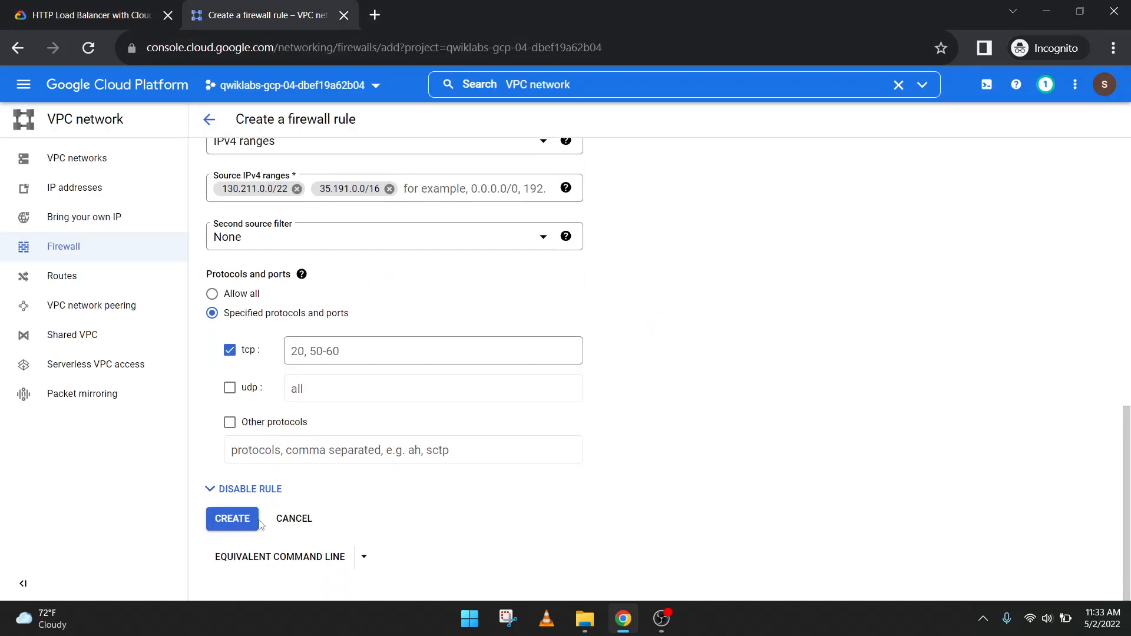
click(226, 524)
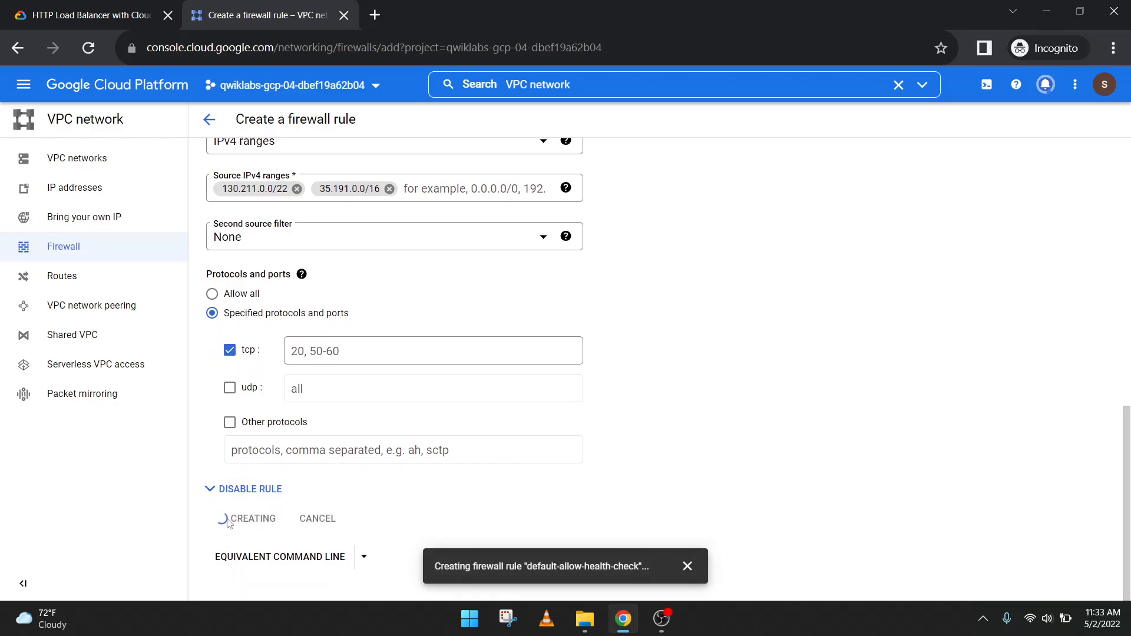
click(95, 15)
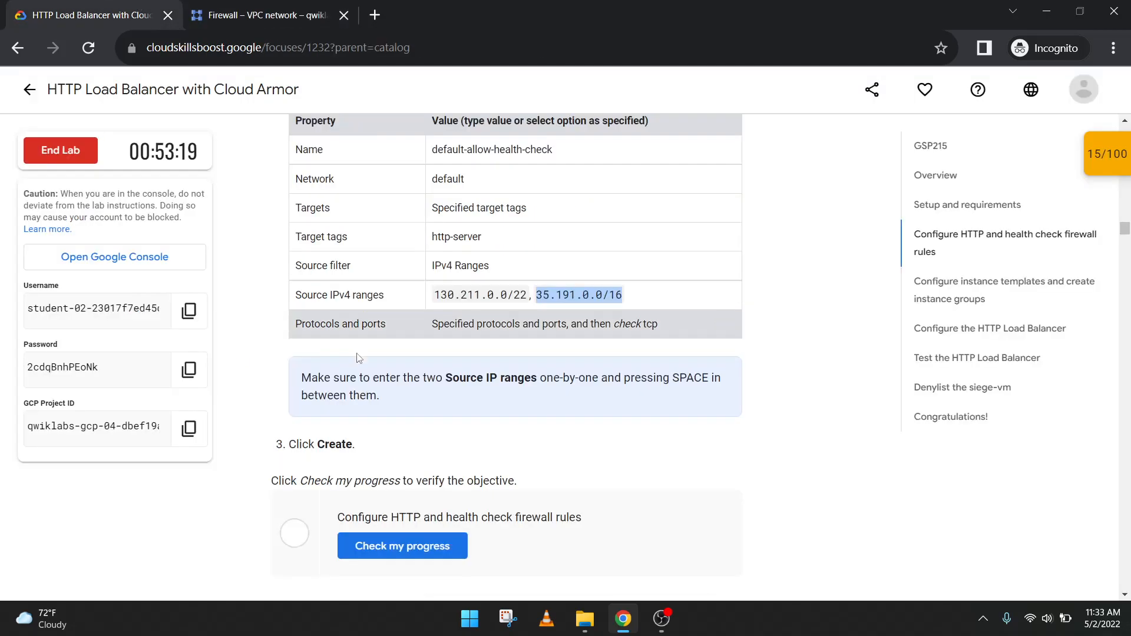
click(268, 15)
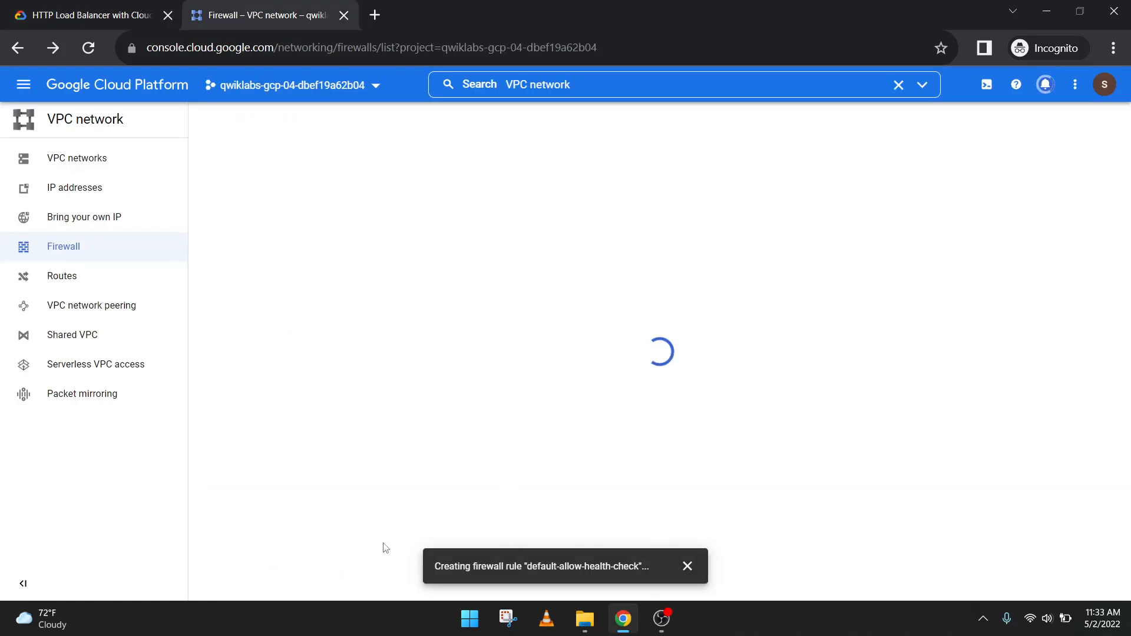
Check the lab progress for the objective on configuring the HTTP and health check firewall rules
click(687, 566)
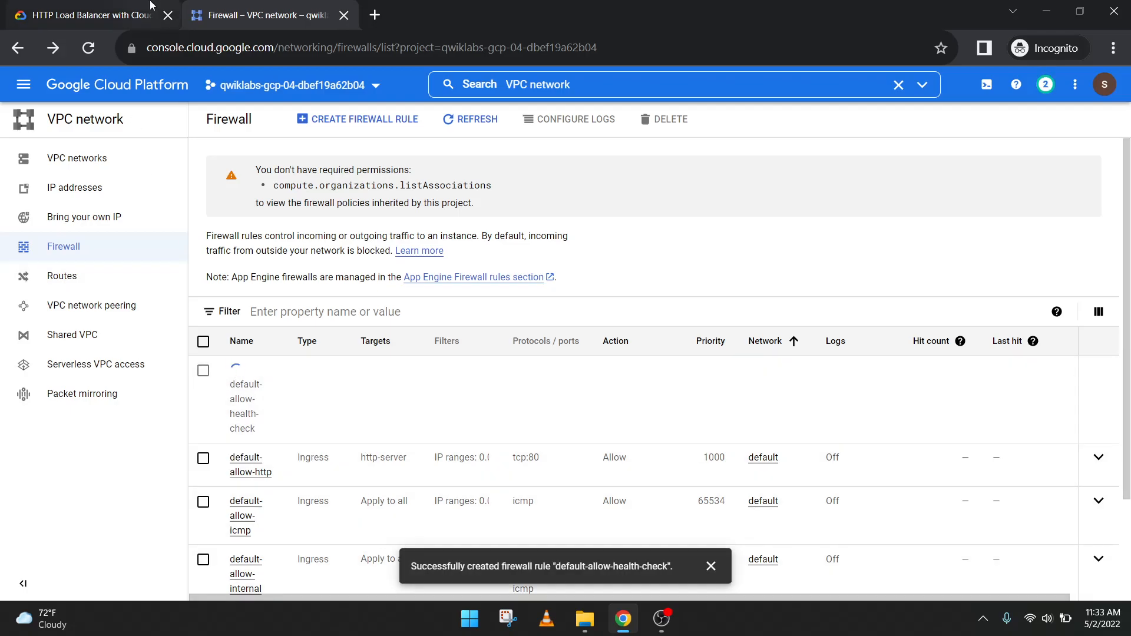
click(120, 5)
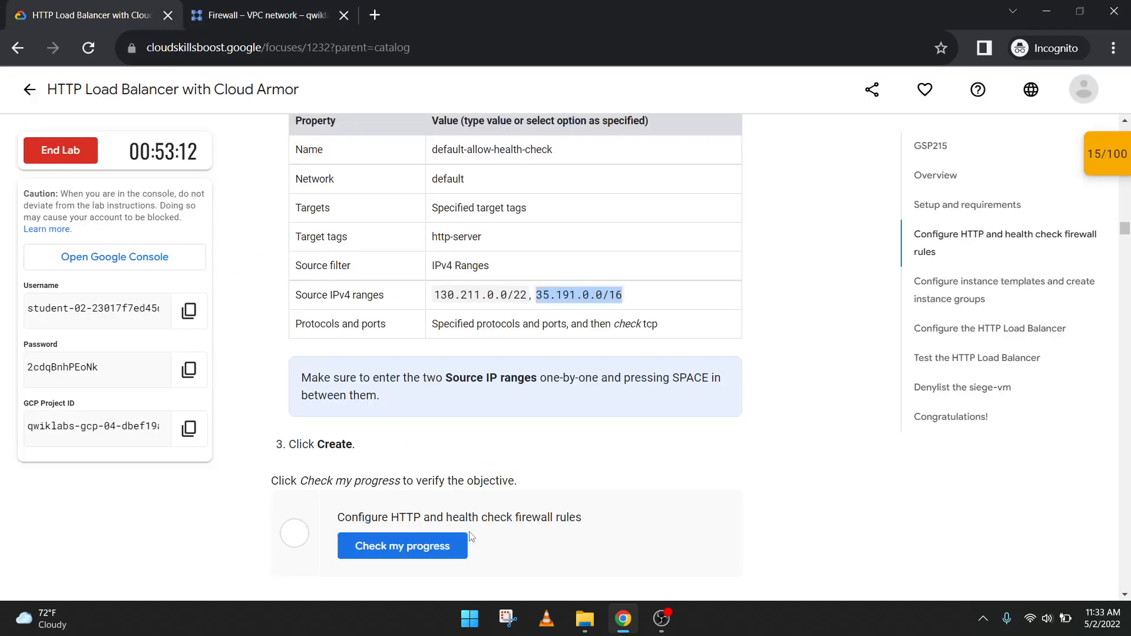
click(408, 547)
scroll(410, 553, down, 5)
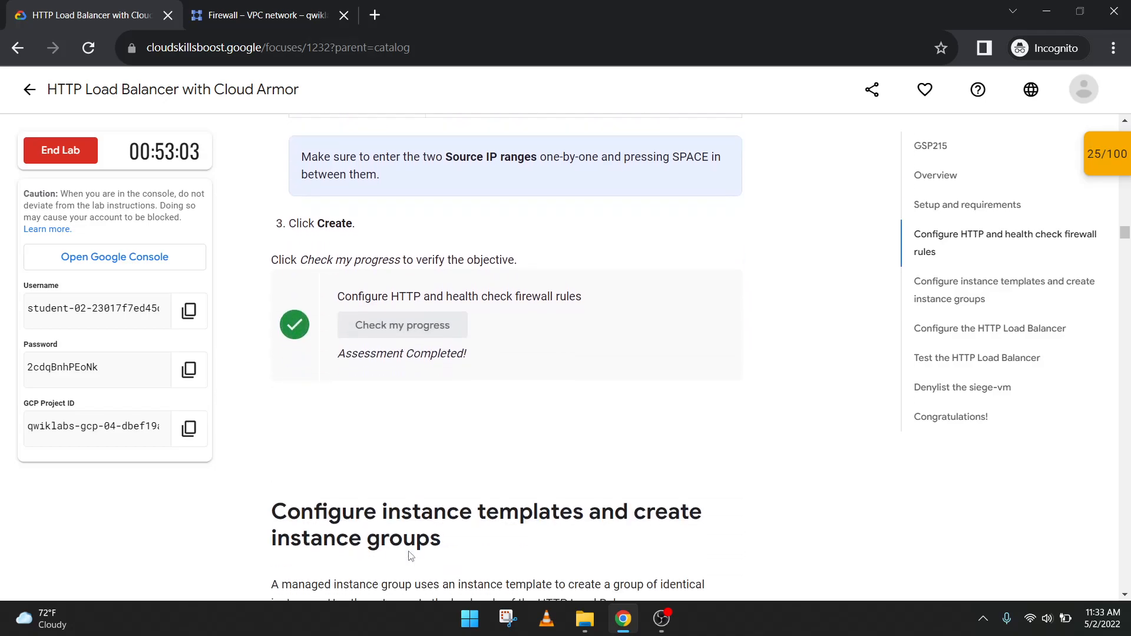
Read the lab's section on configuring the instance templates, noting the two regions and where templates are created
scroll(410, 556, down, 4)
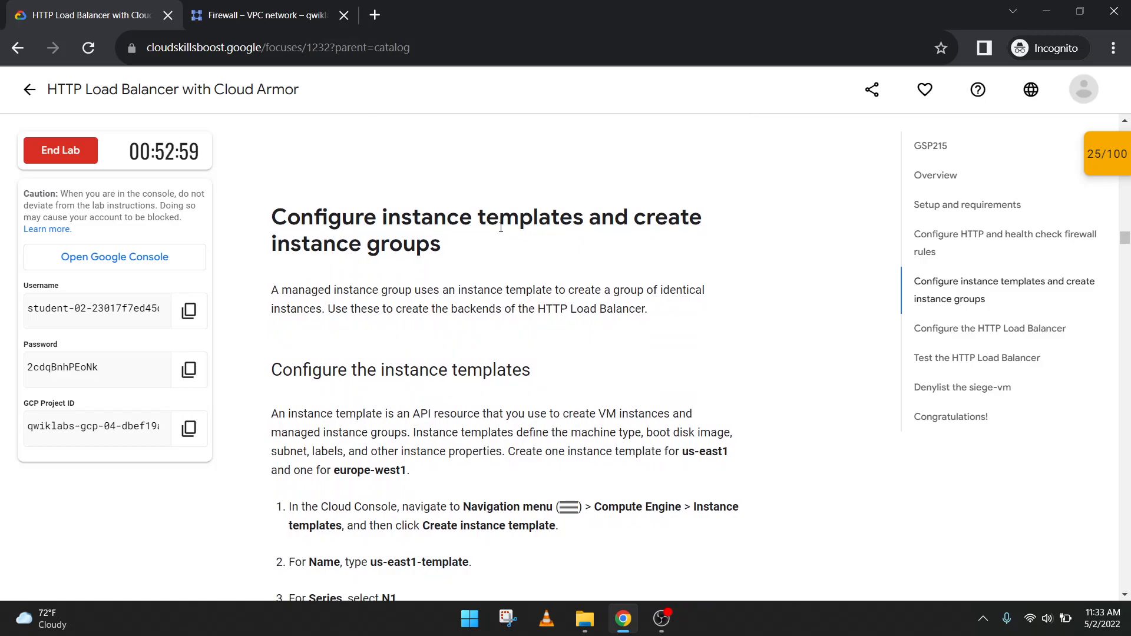
scroll(495, 283, down, 1)
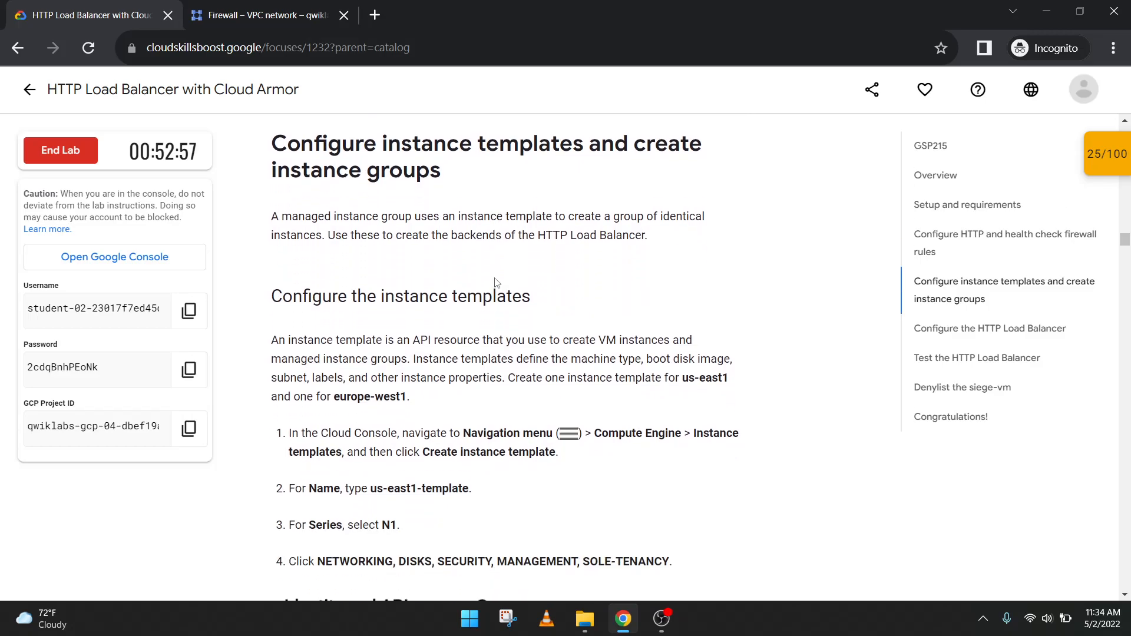
scroll(412, 306, down, 1)
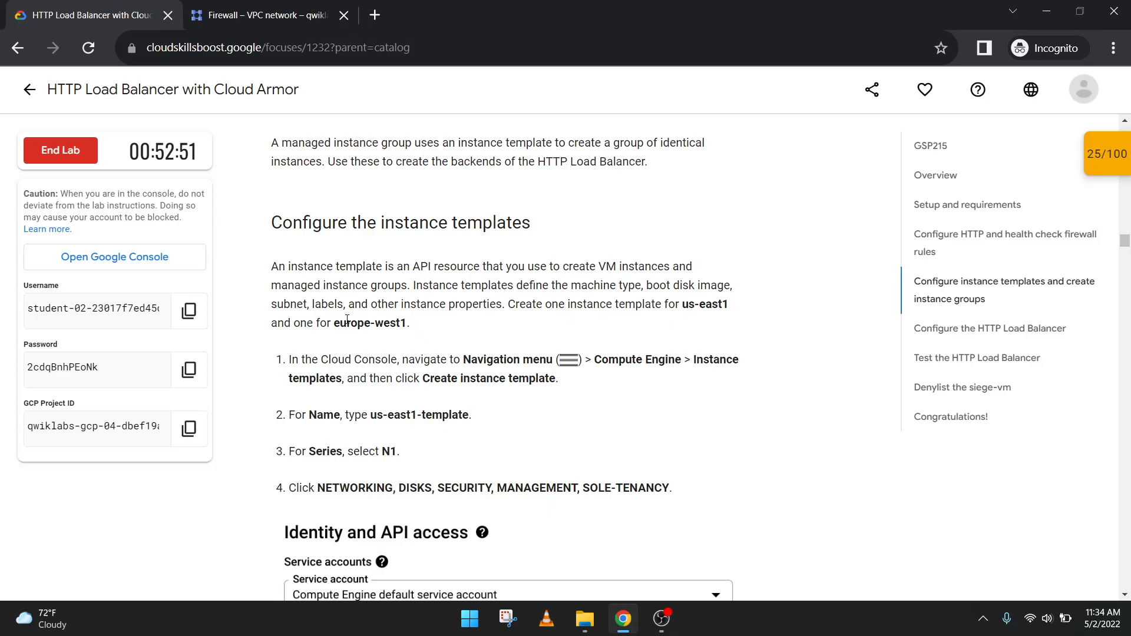
drag(332, 324, 412, 325)
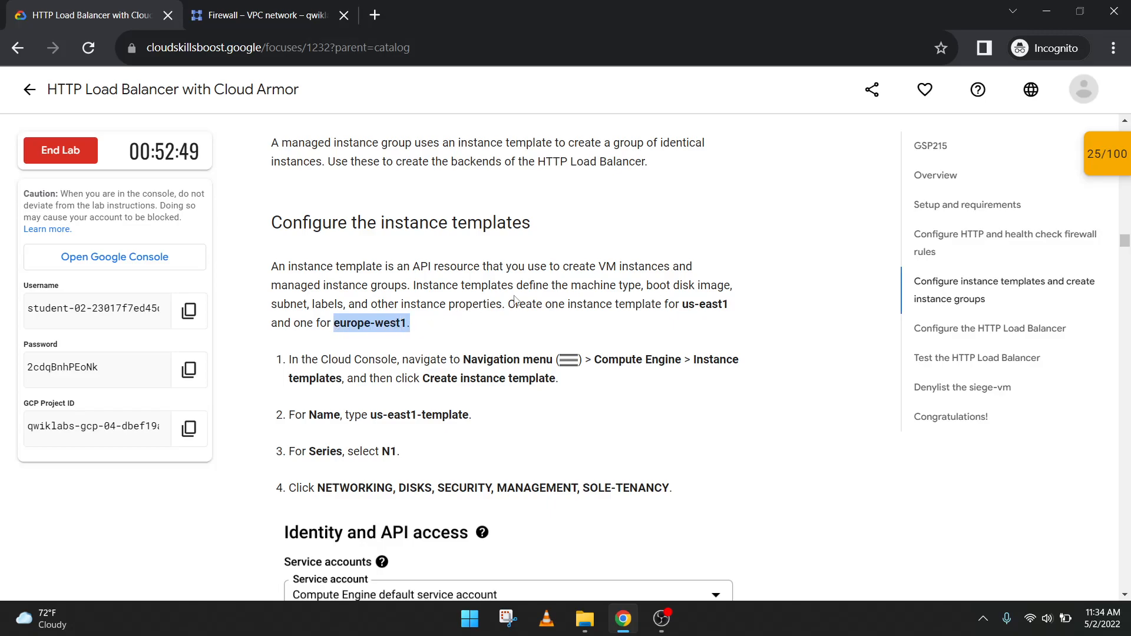
click(514, 299)
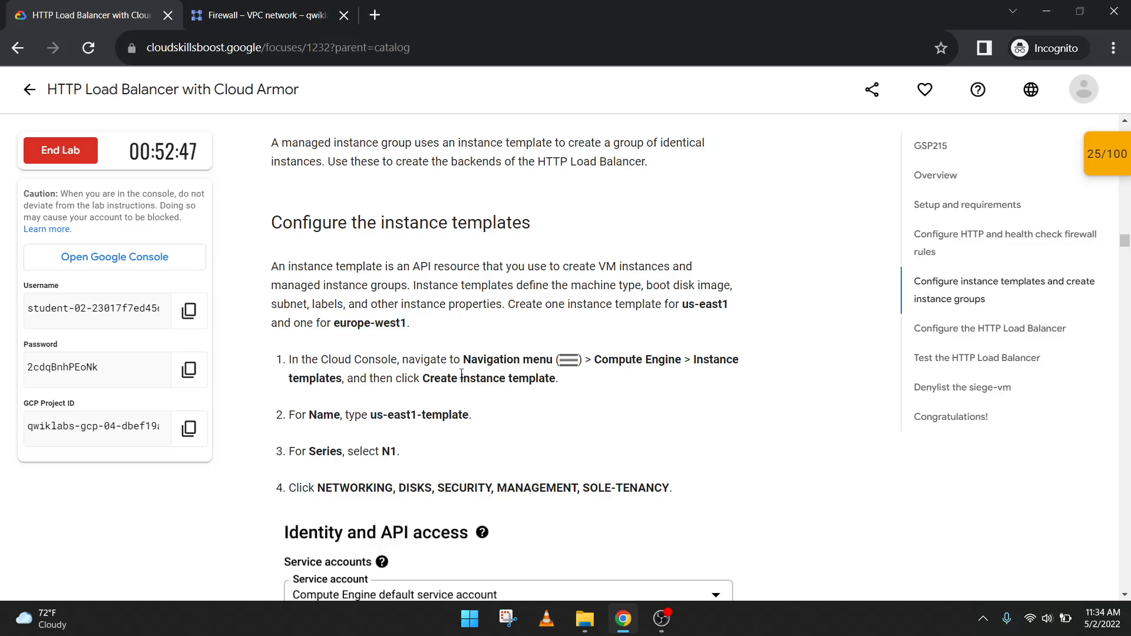
click(263, 9)
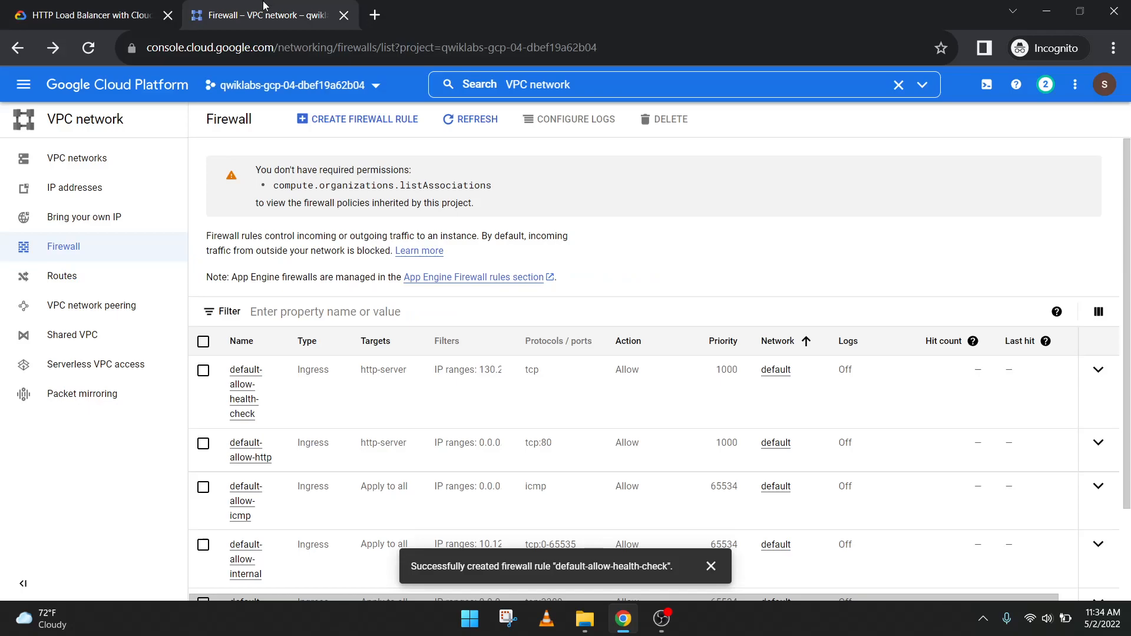
click(137, 4)
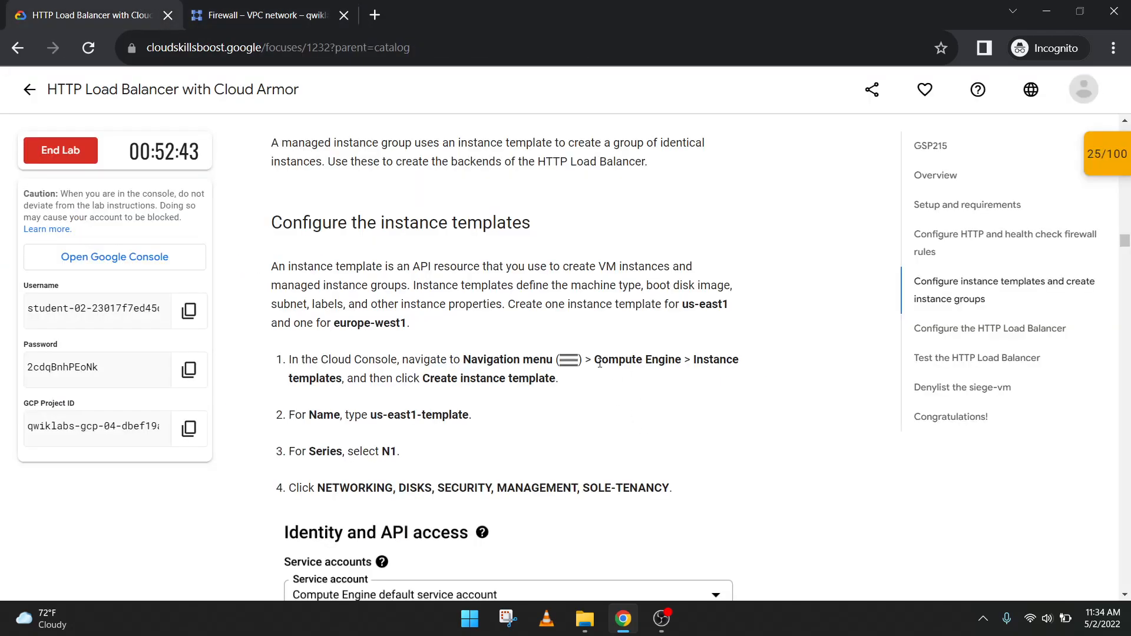
Search the console for Compute Engine, open its VM instances page and hide the info panel
drag(596, 361, 679, 372)
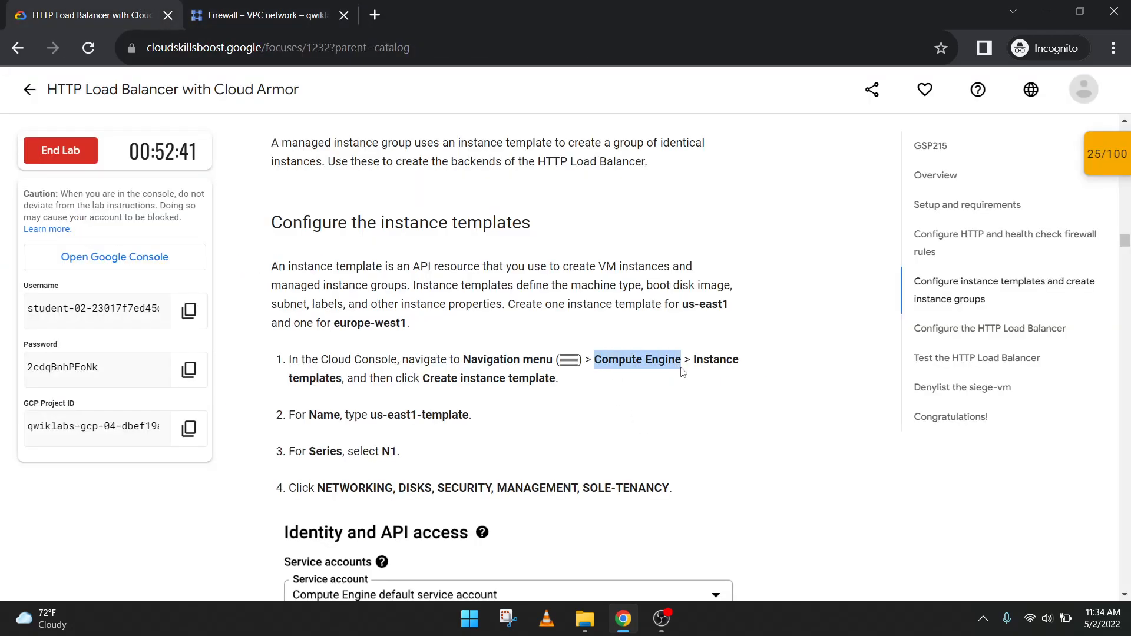
click(200, 12)
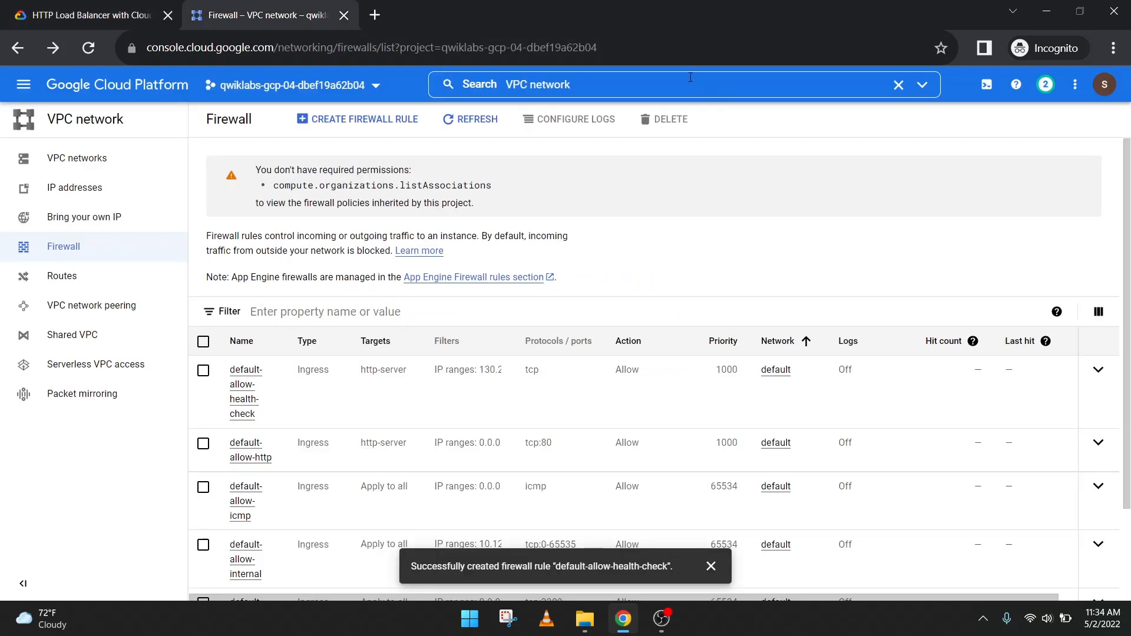
click(619, 83)
text(Compute Engine)
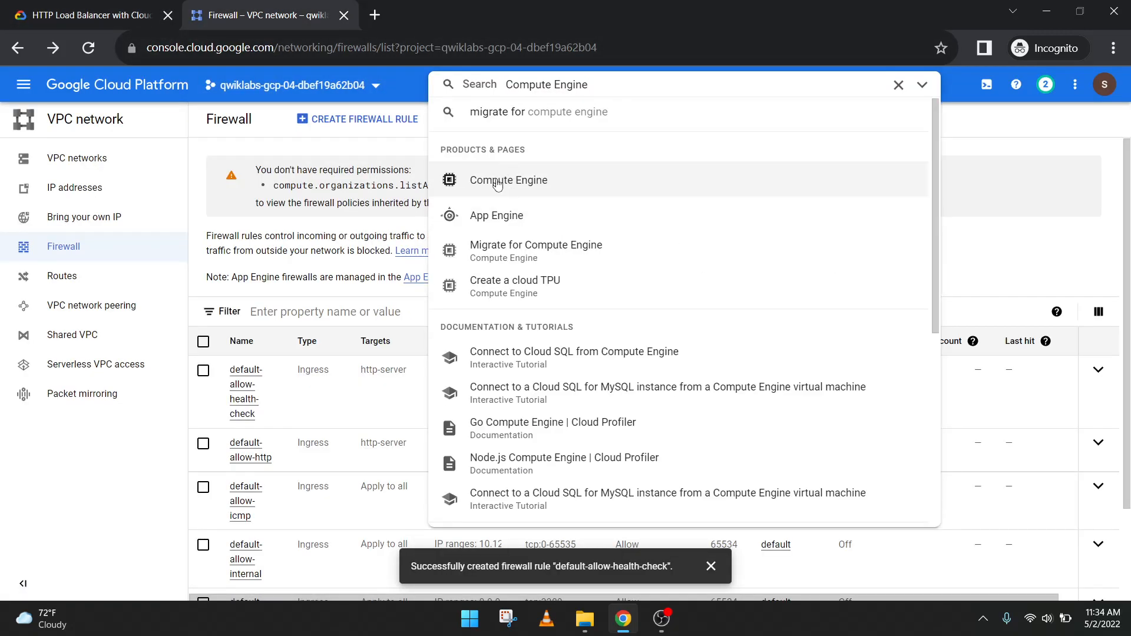
click(497, 183)
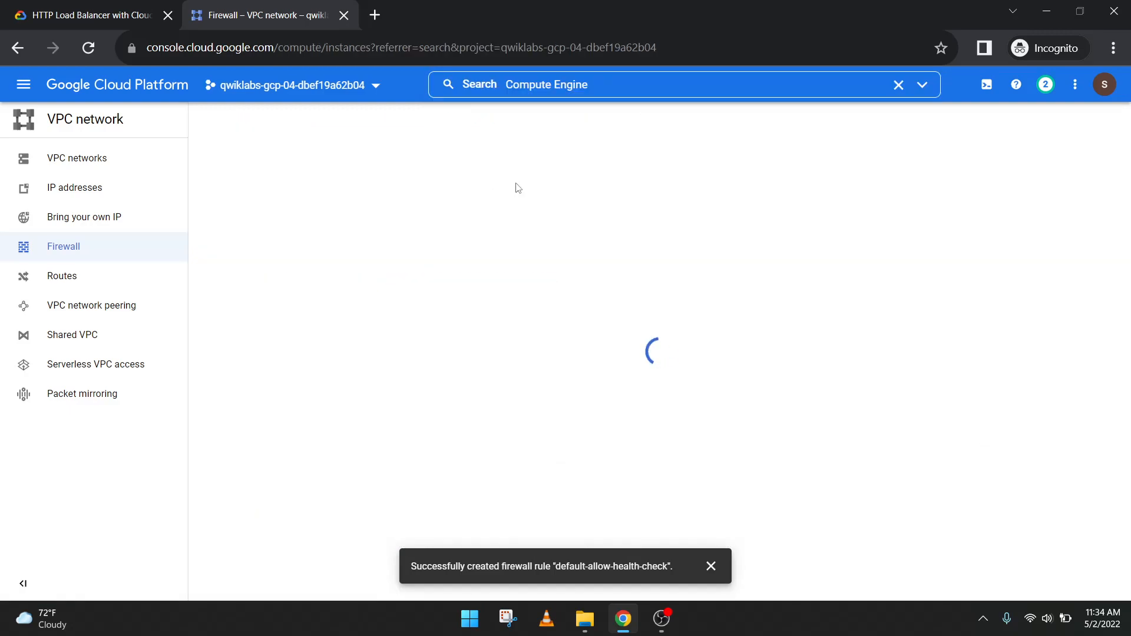
click(710, 566)
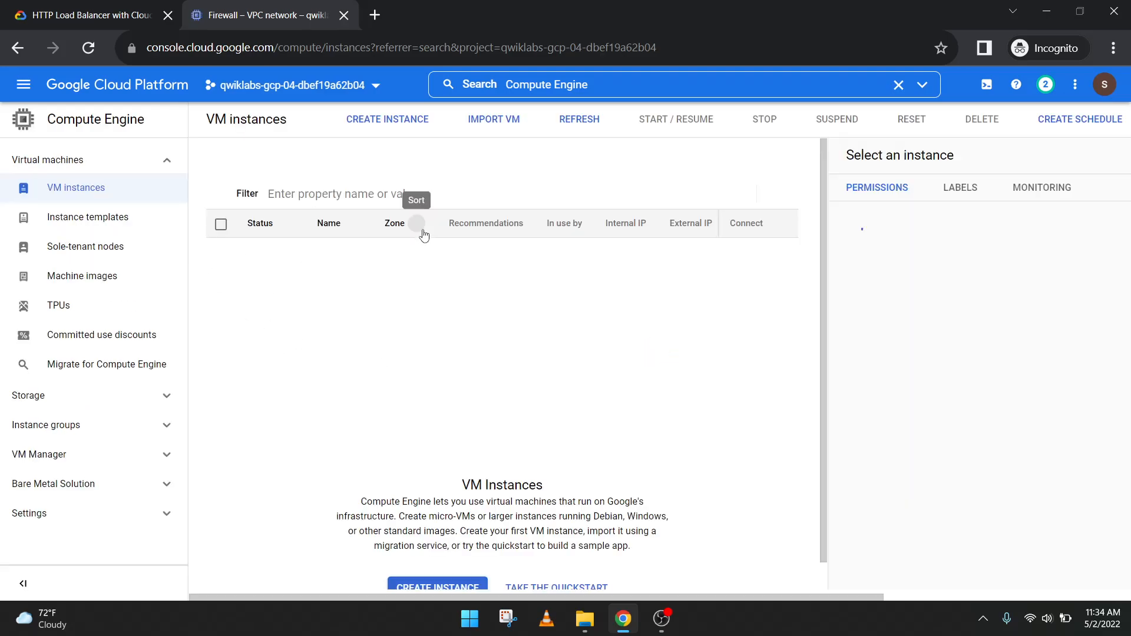
click(1078, 118)
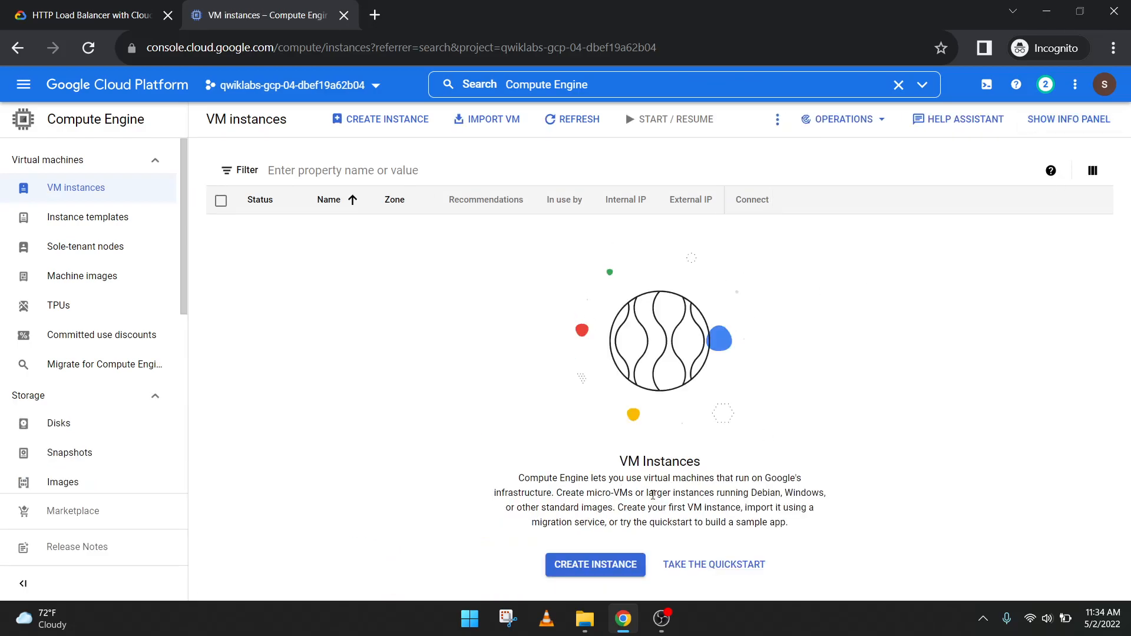
Go to Compute Engine's instance templates as the lab instructs and start creating a new instance template
click(117, 9)
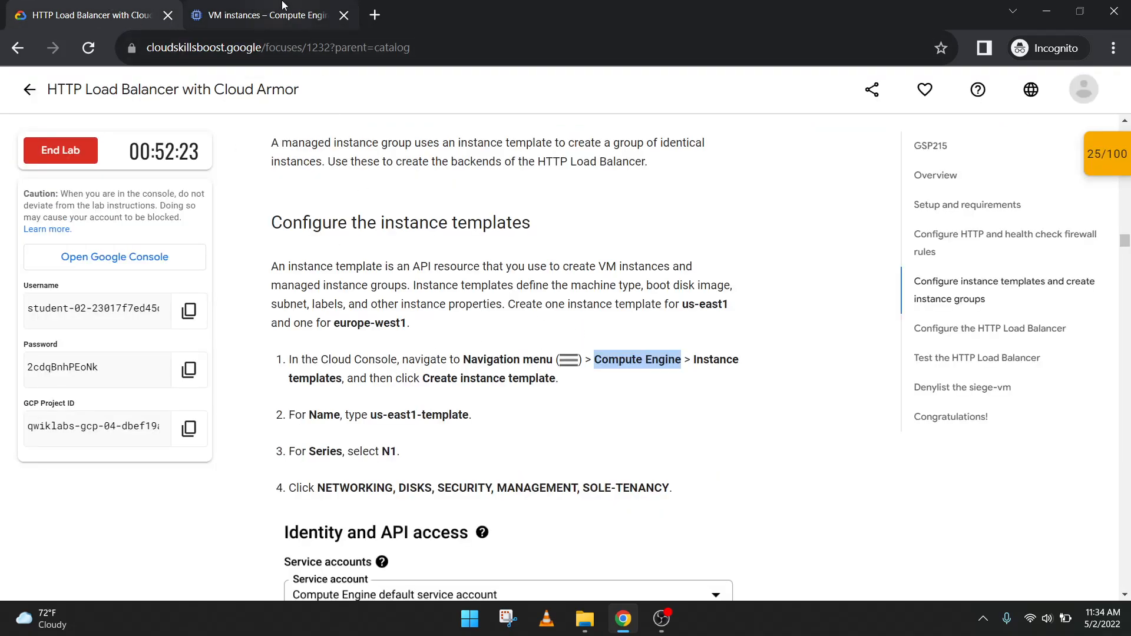
click(282, 23)
click(91, 226)
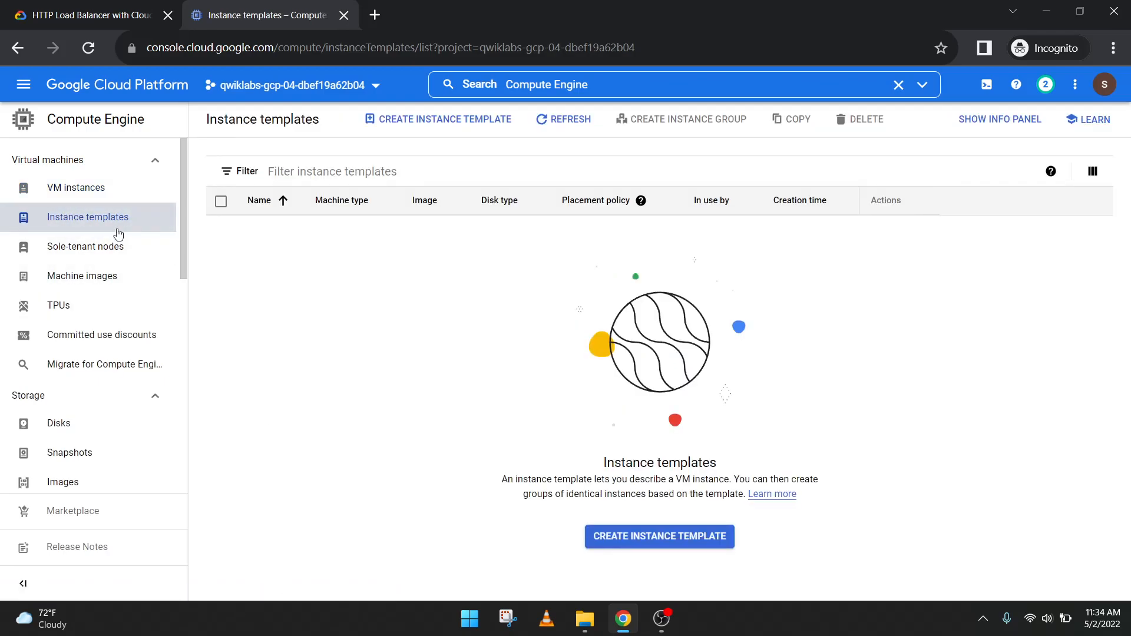
click(64, 4)
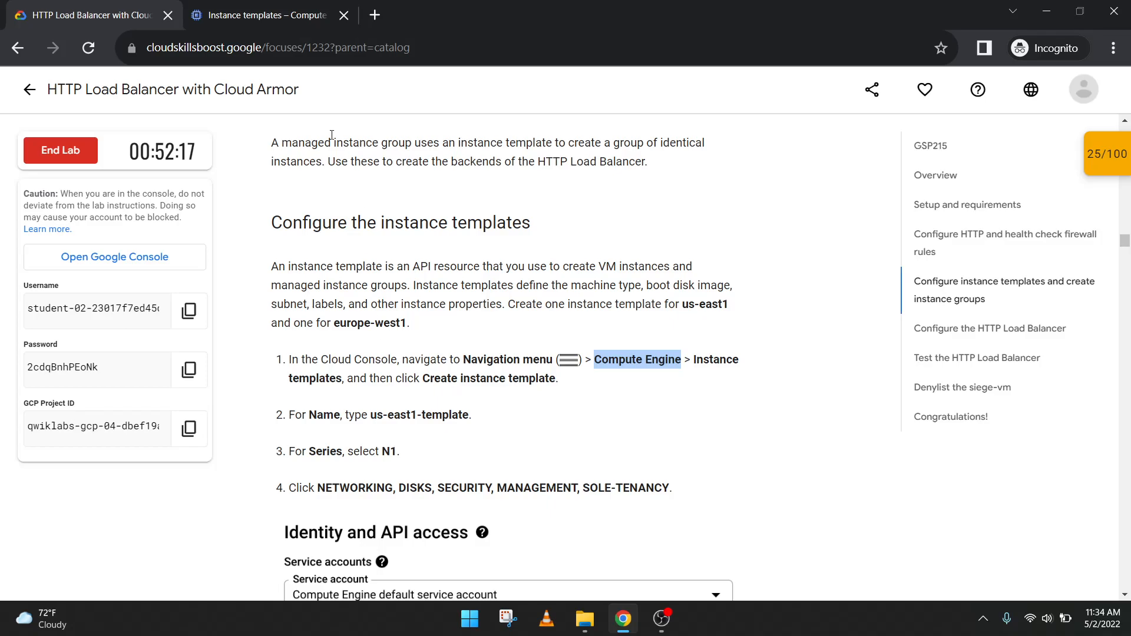
click(290, 17)
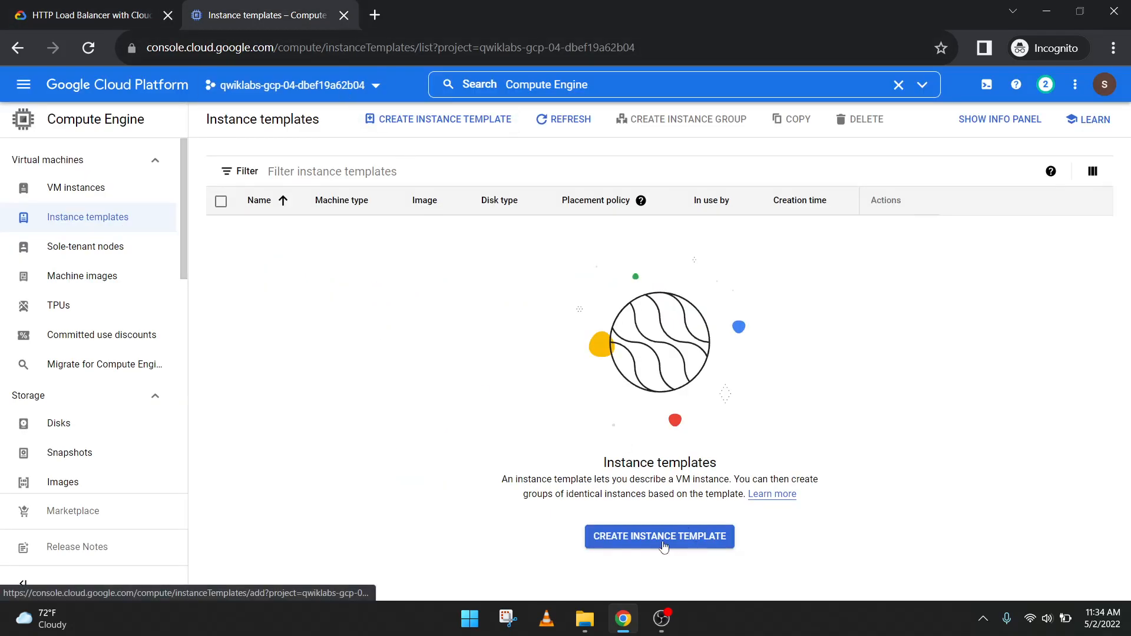
click(428, 120)
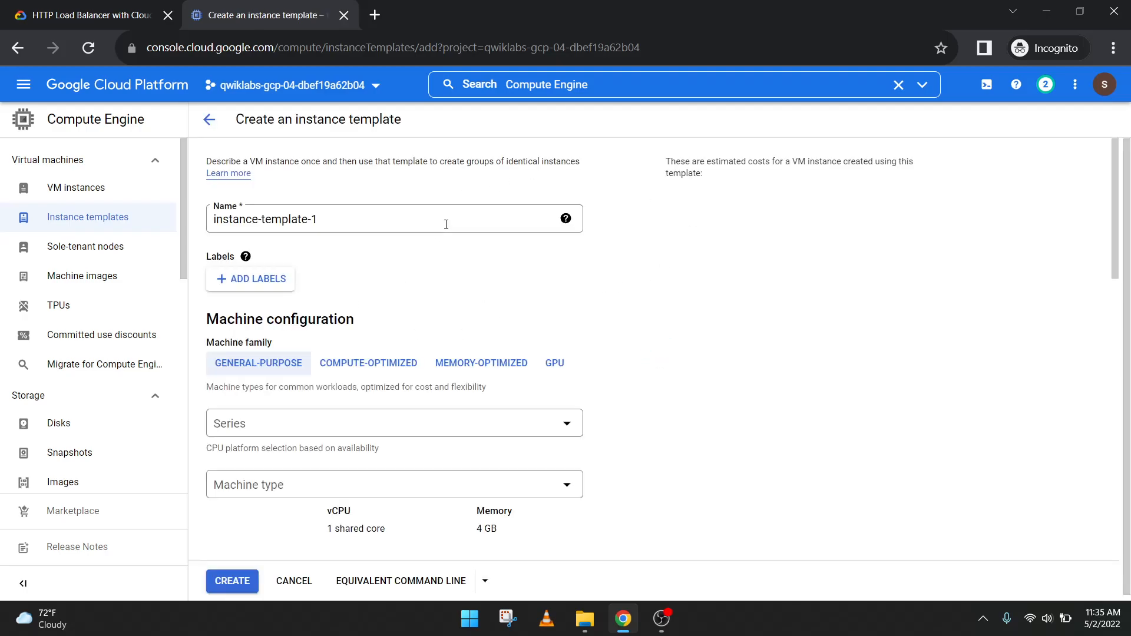
Name the instance template us-east1-template, copied from the lab instructions
click(52, 7)
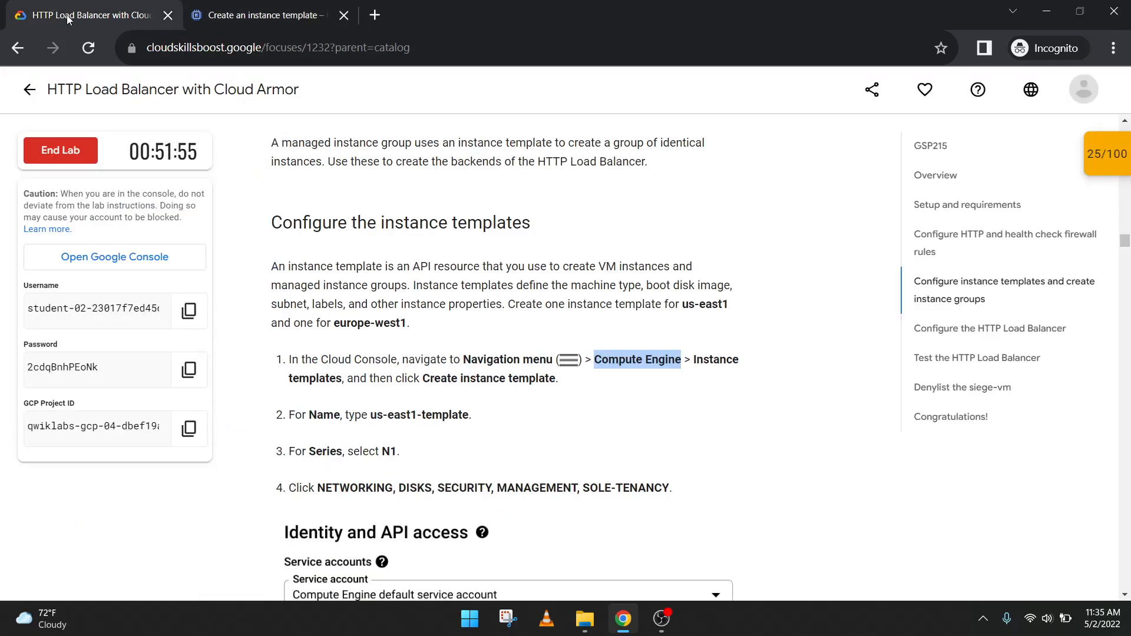
drag(369, 413, 453, 417)
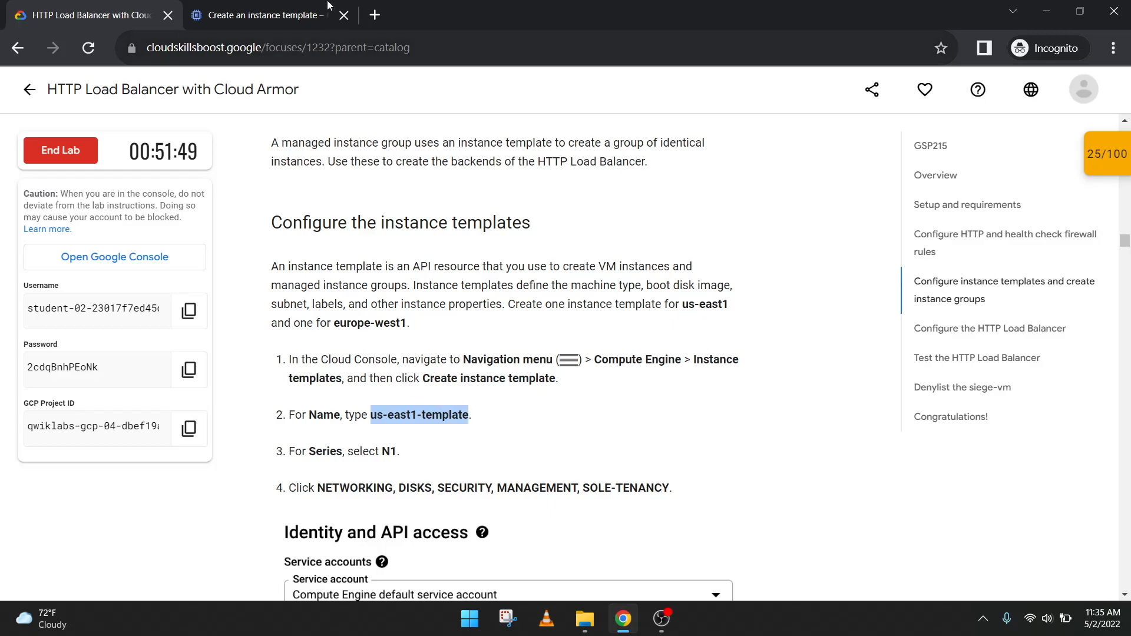
click(294, 8)
drag(369, 216, 124, 203)
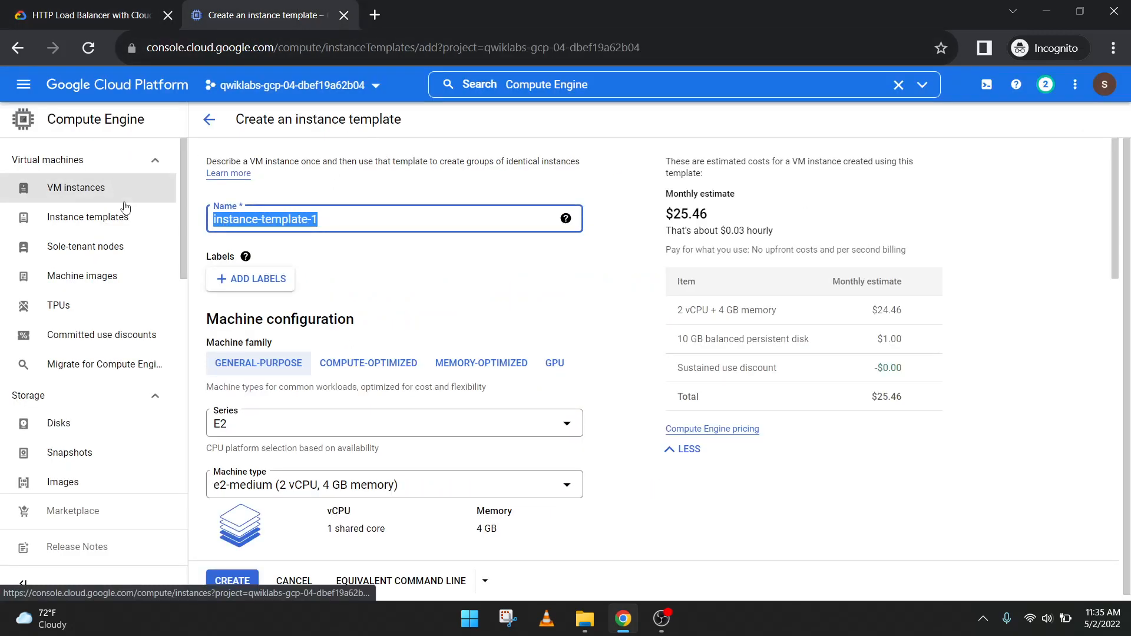
text(us-east1-template)
Set the template's machine series to N1, as the lab specifies
click(92, 14)
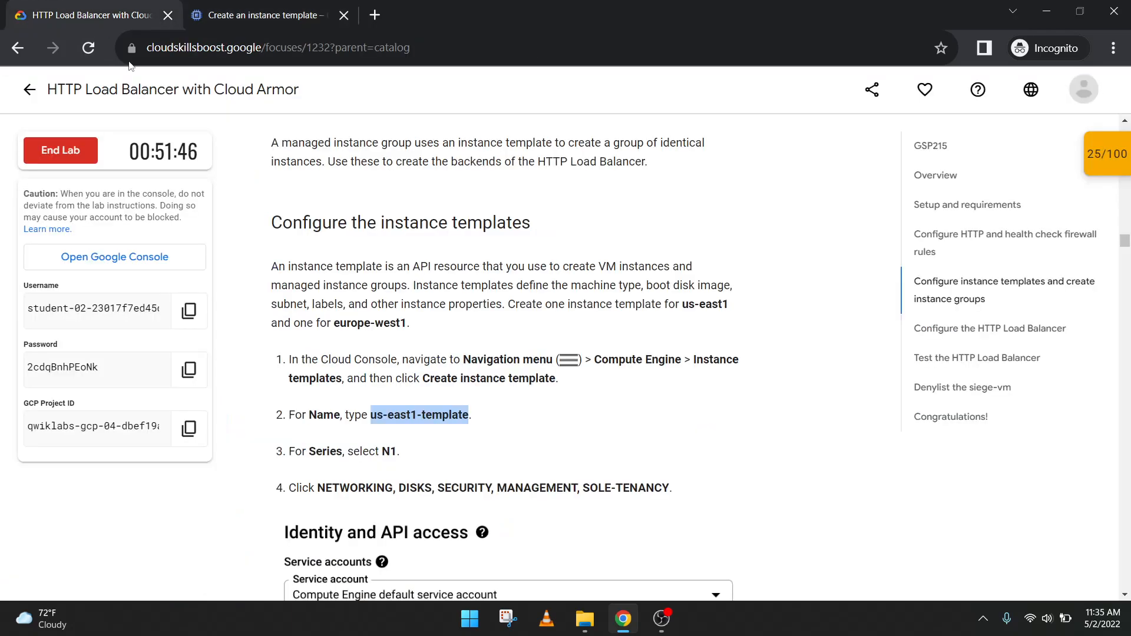
click(282, 7)
scroll(353, 259, down, 4)
click(312, 201)
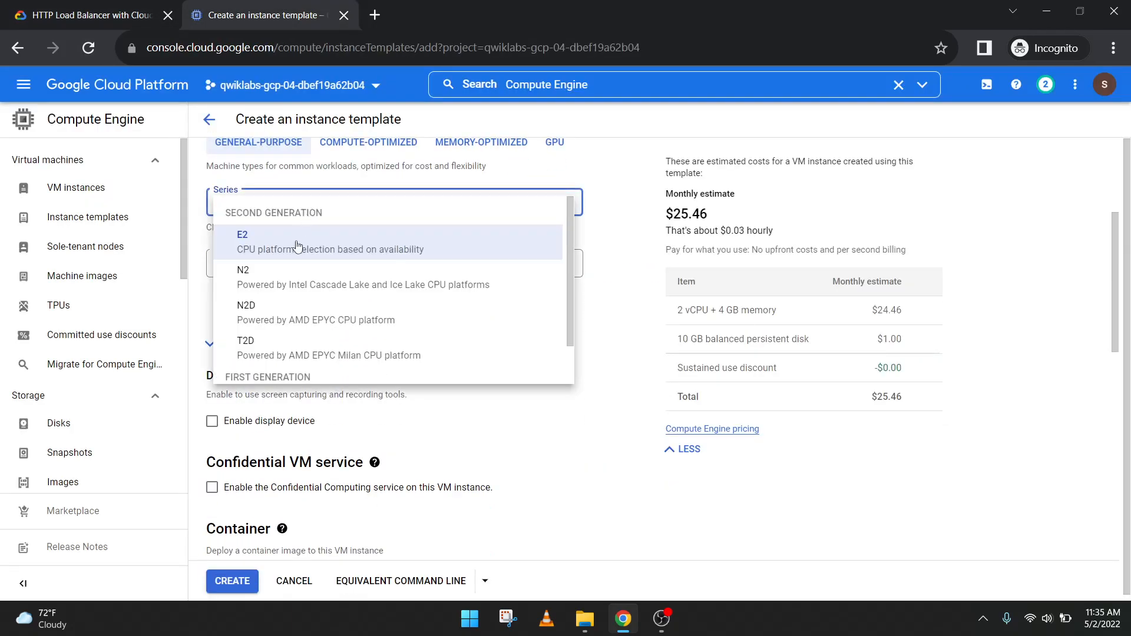
scroll(298, 247, down, 1)
click(283, 353)
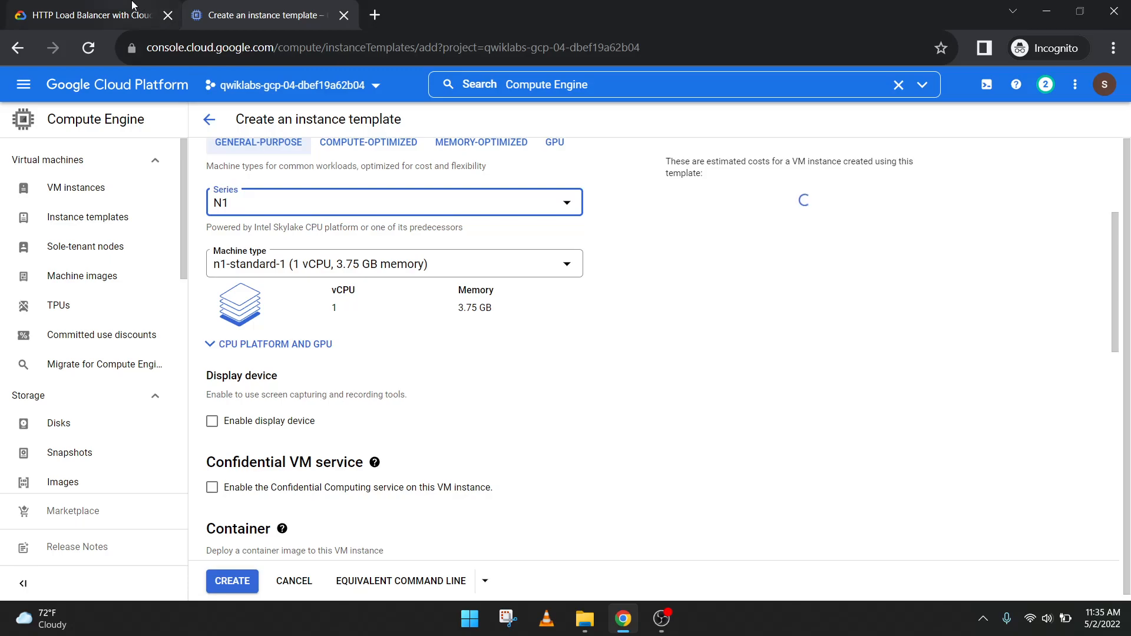
Check the lab's next instruction and expand the template's networking, disks, security, management and sole-tenancy options
click(147, 12)
scroll(401, 448, down, 1)
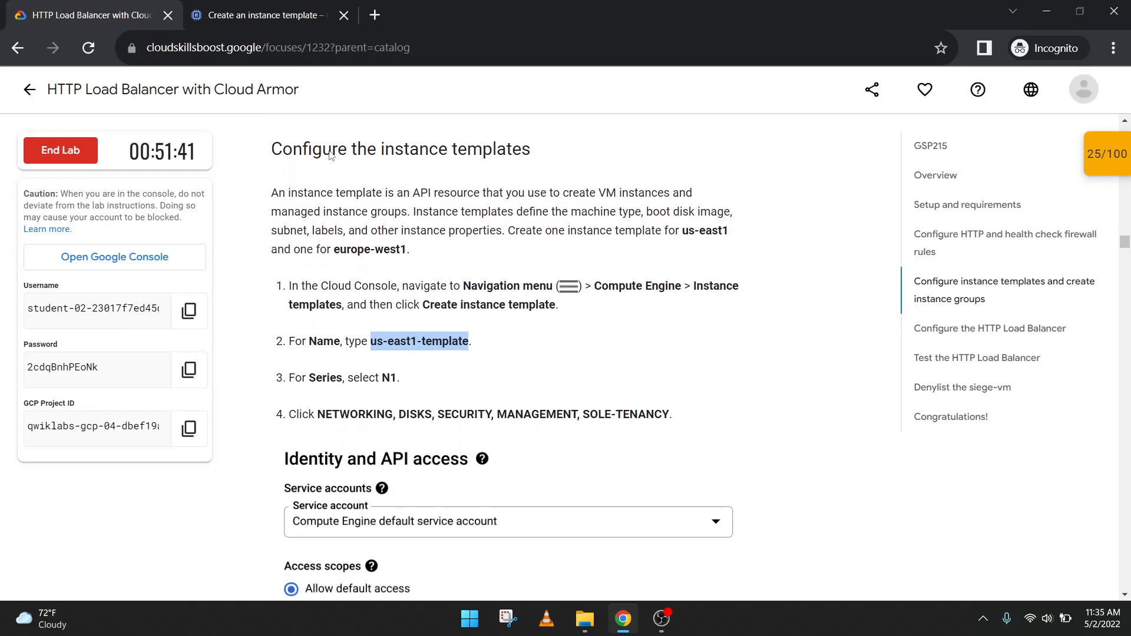
click(265, 13)
scroll(409, 336, down, 10)
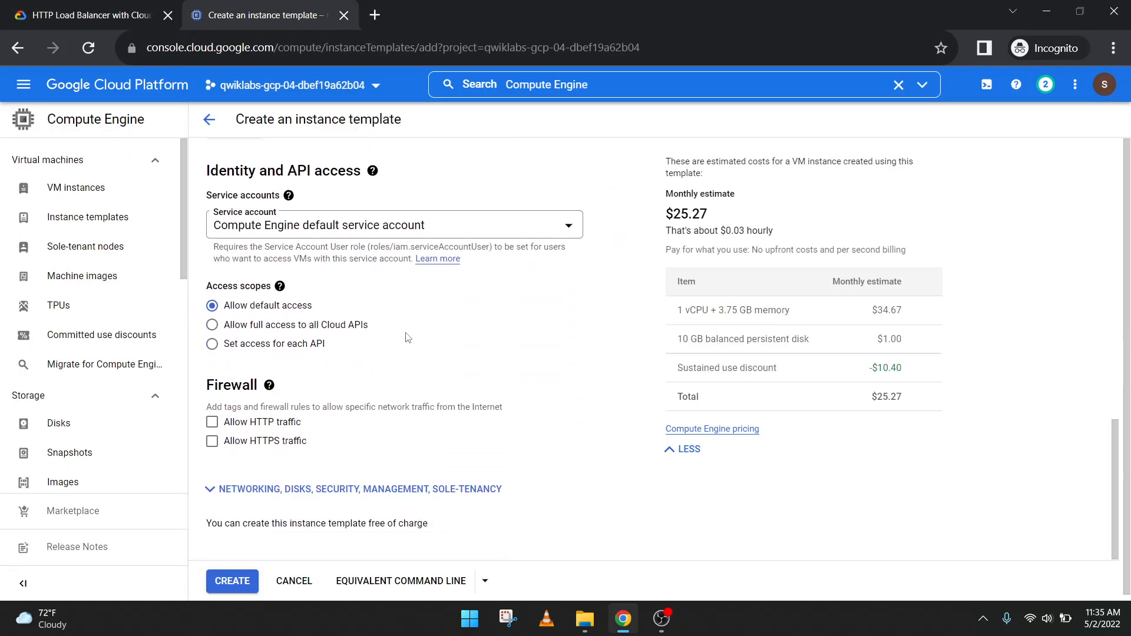
click(274, 488)
Follow the lab's step 5 and expand the template's Management settings, going through to the metadata area
scroll(336, 374, down, 1)
key(ctrl+Tab)
scroll(425, 361, down, 5)
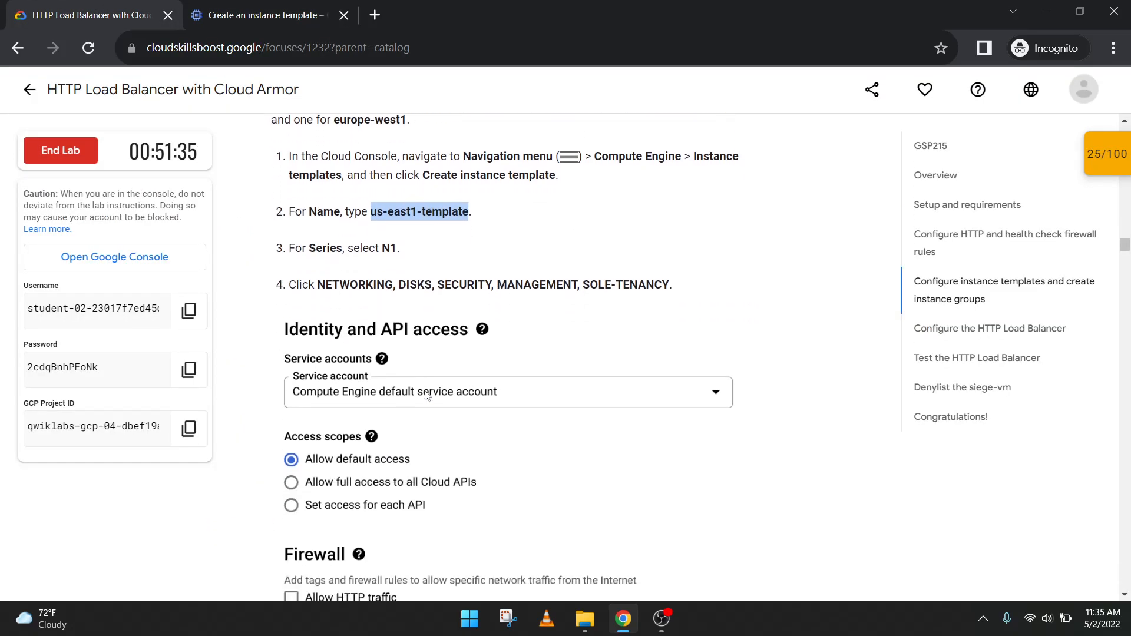
scroll(425, 391, down, 4)
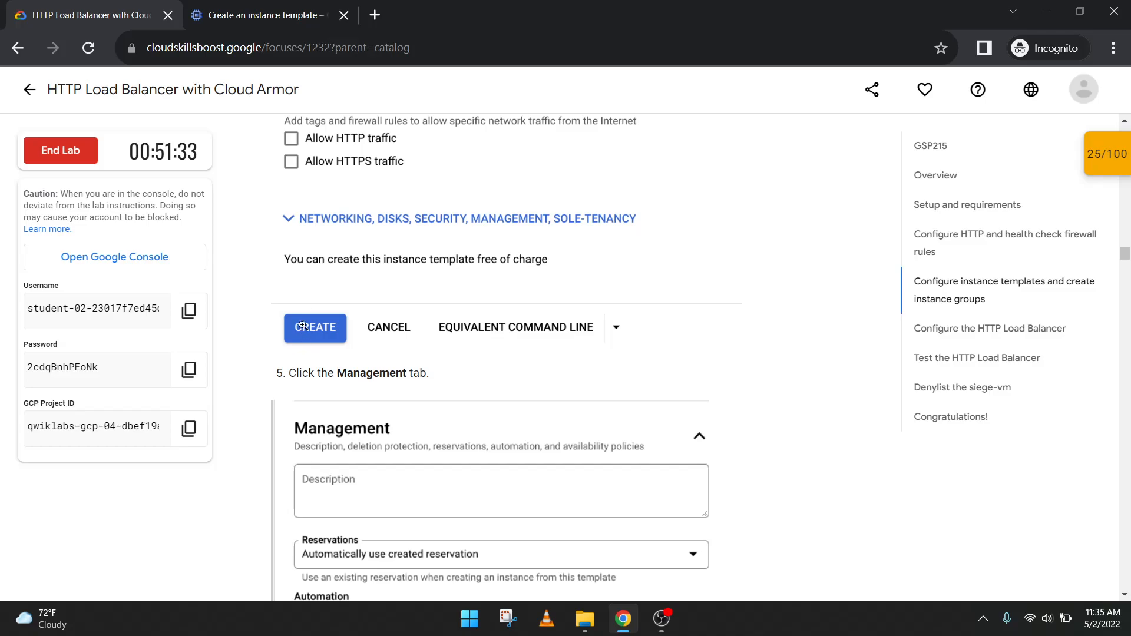
click(224, 11)
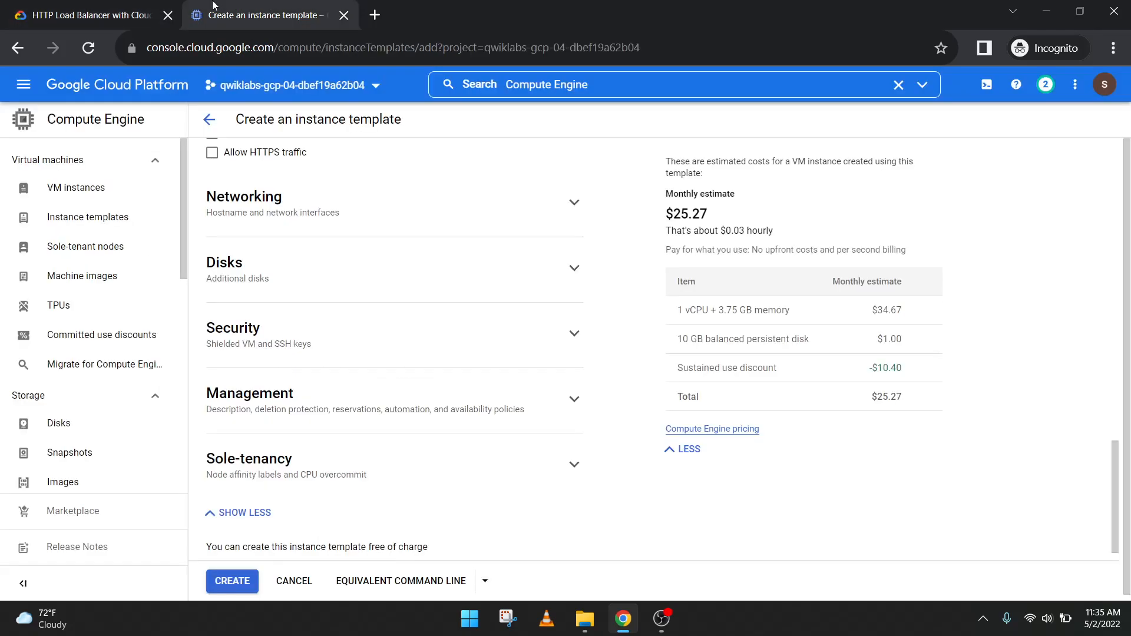
click(305, 404)
scroll(272, 374, down, 4)
scroll(275, 377, down, 3)
Check the lab's step 6 and add a metadata item in the template's Management settings
click(100, 15)
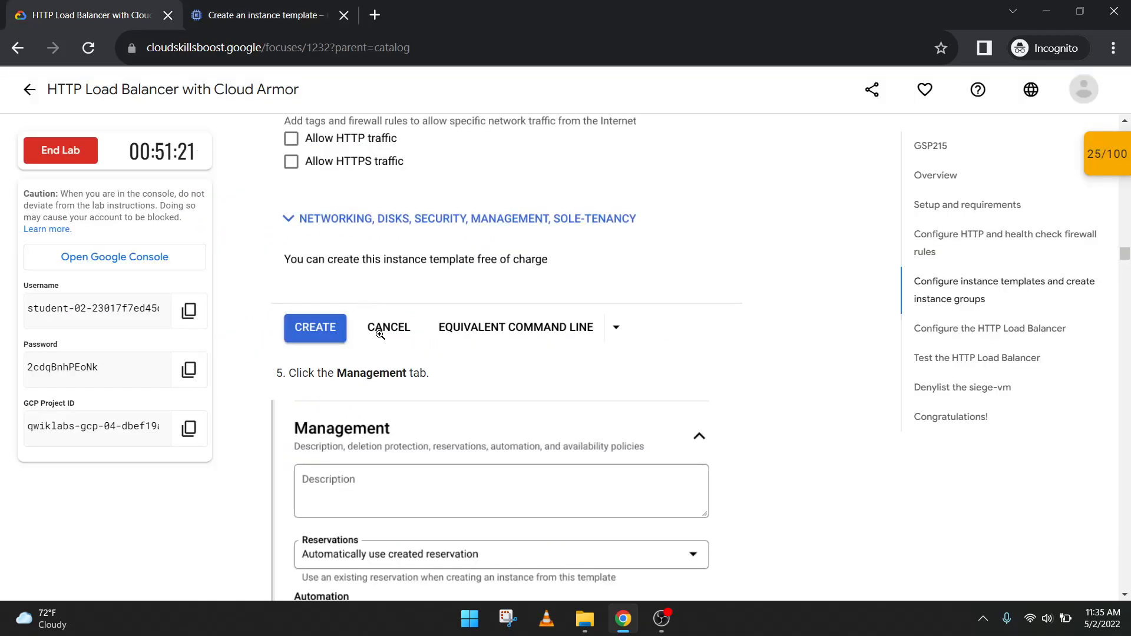
scroll(378, 330, down, 9)
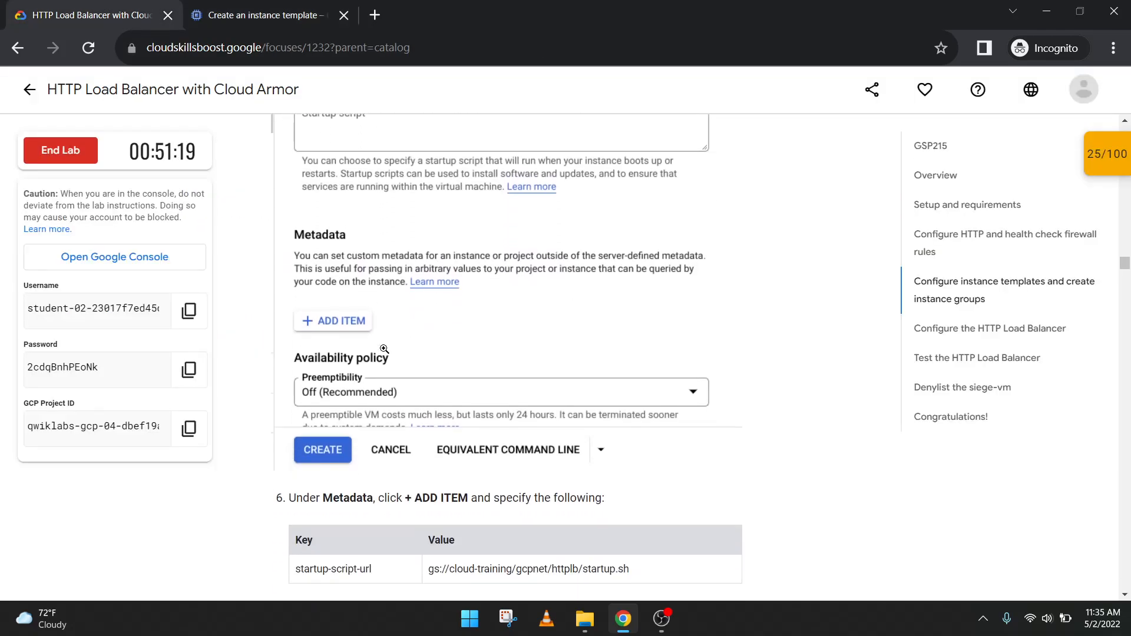
scroll(384, 350, down, 3)
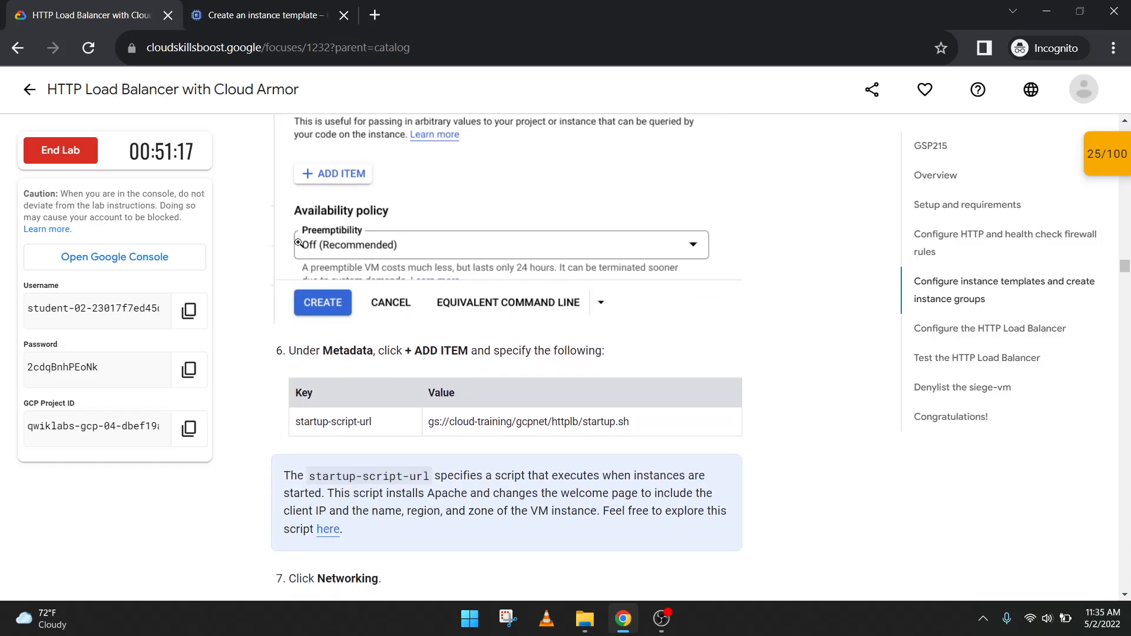
click(266, 7)
drag(254, 328, 210, 327)
click(250, 412)
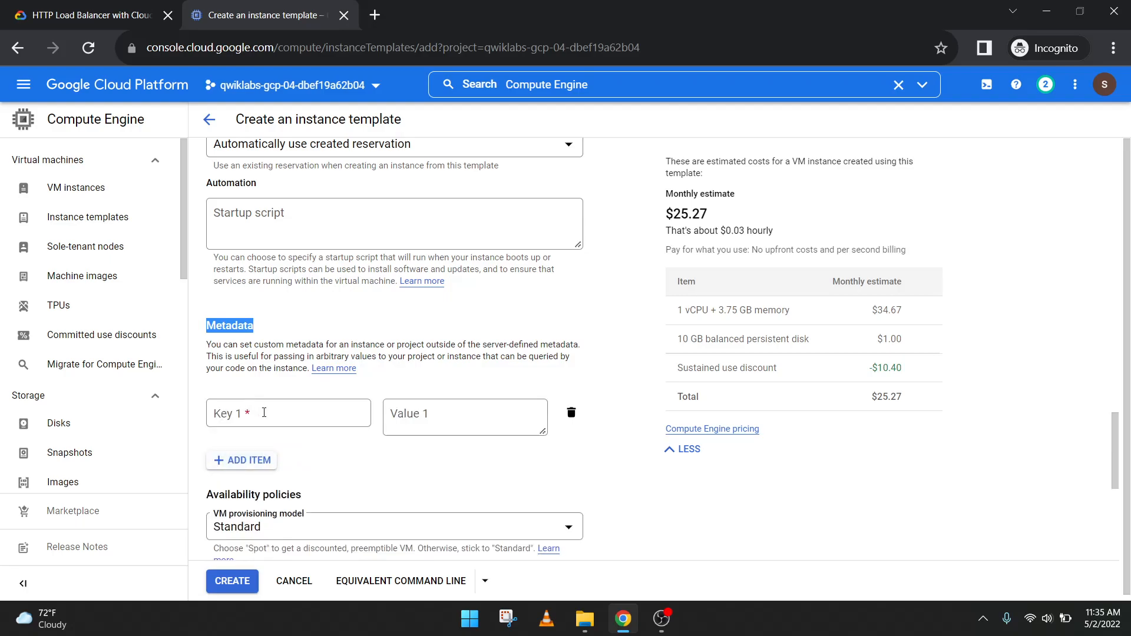
Set the metadata item's key to startup-script-url, copied from the lab instructions
click(22, 6)
drag(378, 426, 301, 424)
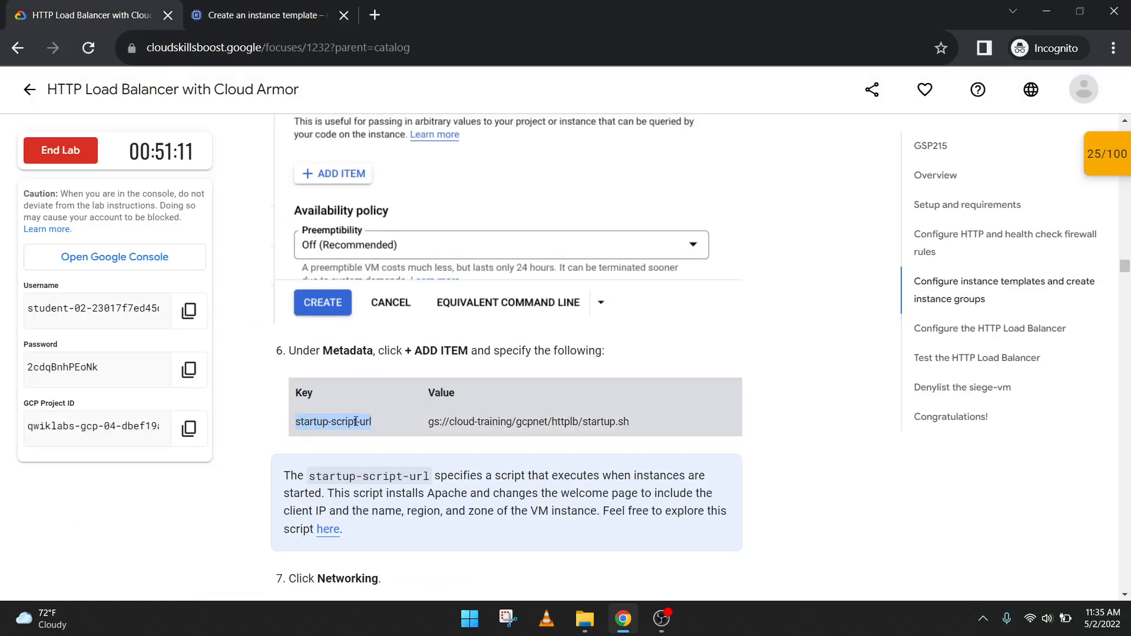
click(271, 14)
click(259, 413)
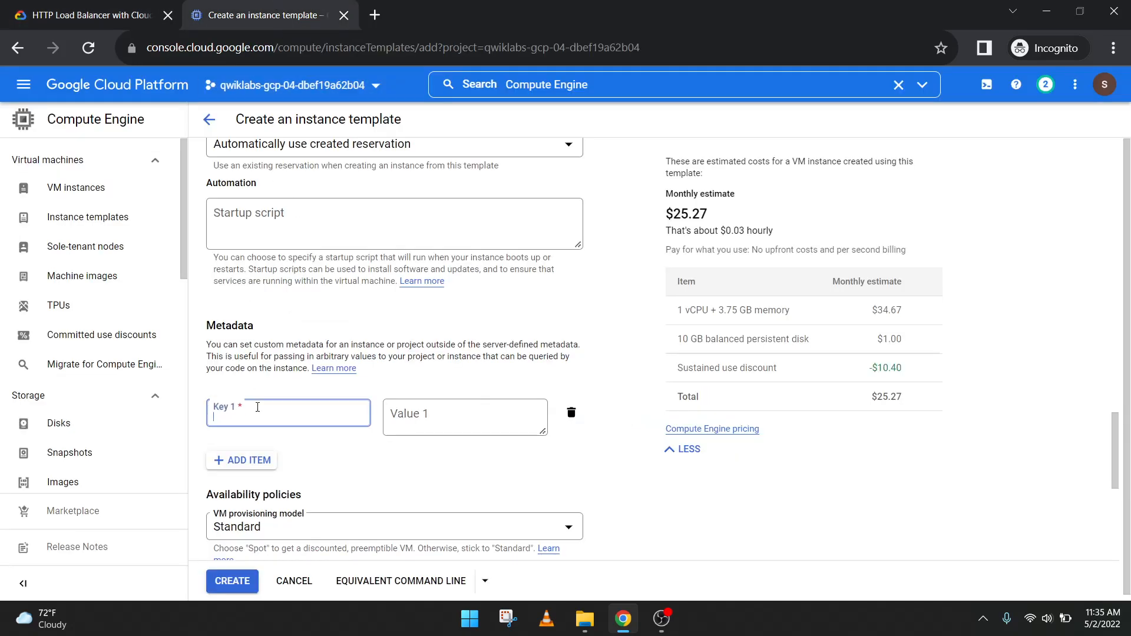
text(startup-script-url)
Set the metadata item's value to gs://cloud-training/gcpnet/httplb/startup.sh from the lab and check the key against the instructions
click(118, 6)
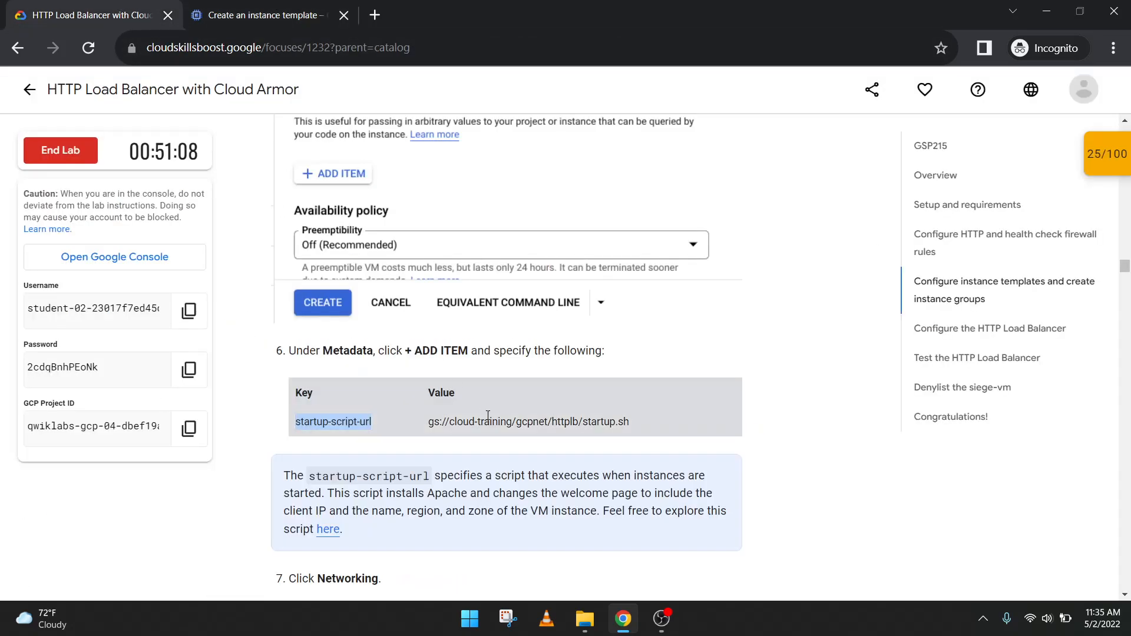
drag(430, 421, 630, 421)
key(ctrl+c)
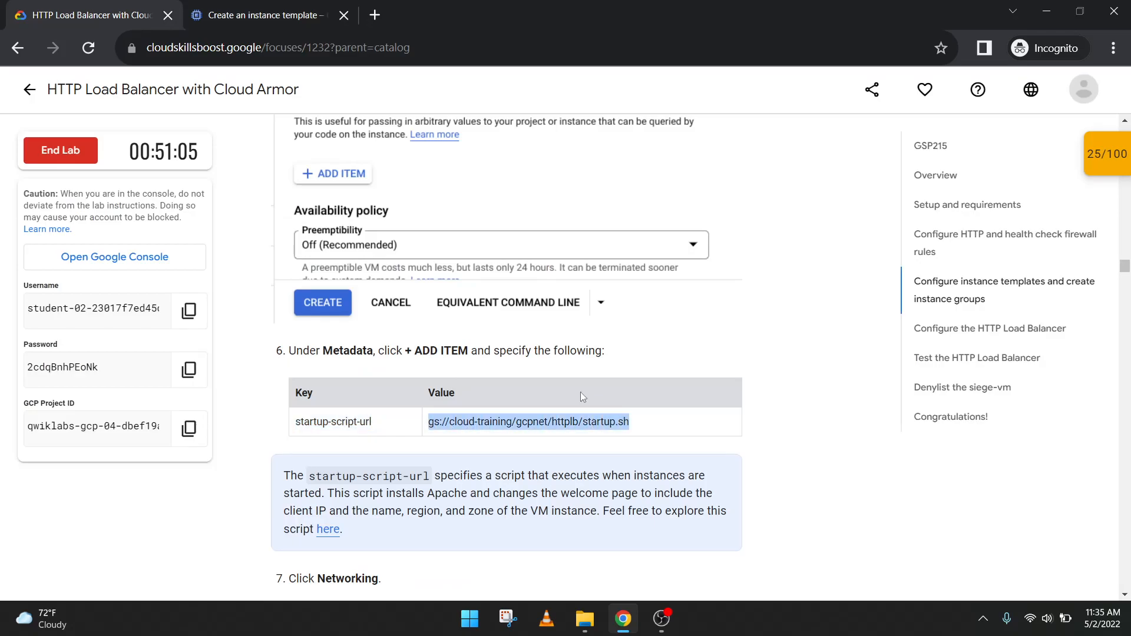
click(333, 10)
click(414, 429)
key(ctrl+v)
click(135, 10)
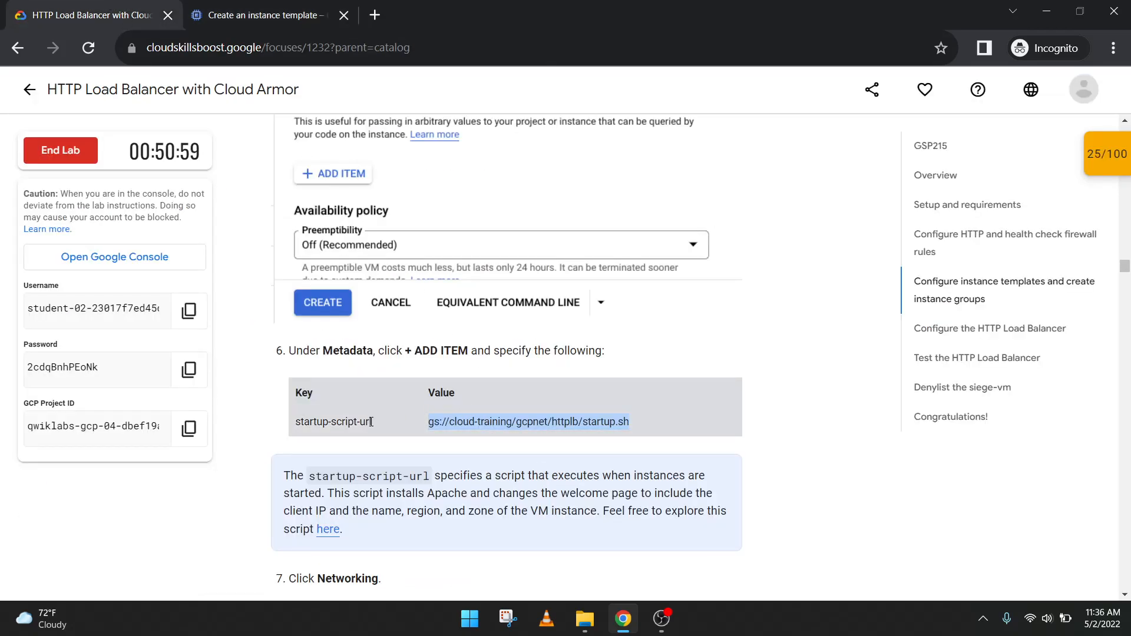
click(246, 12)
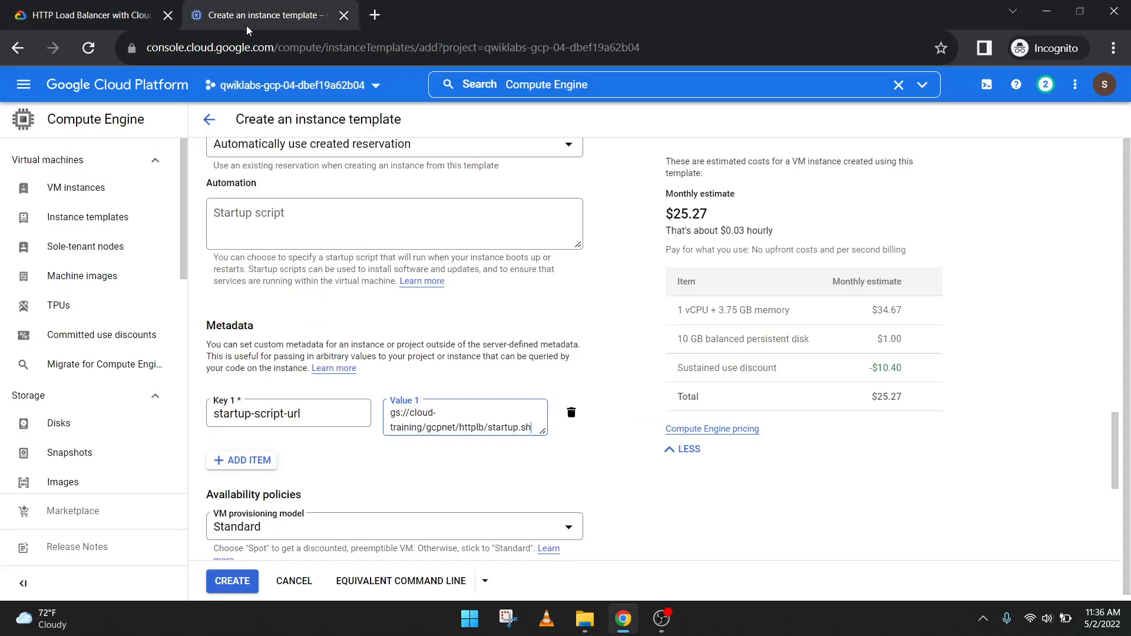
click(335, 411)
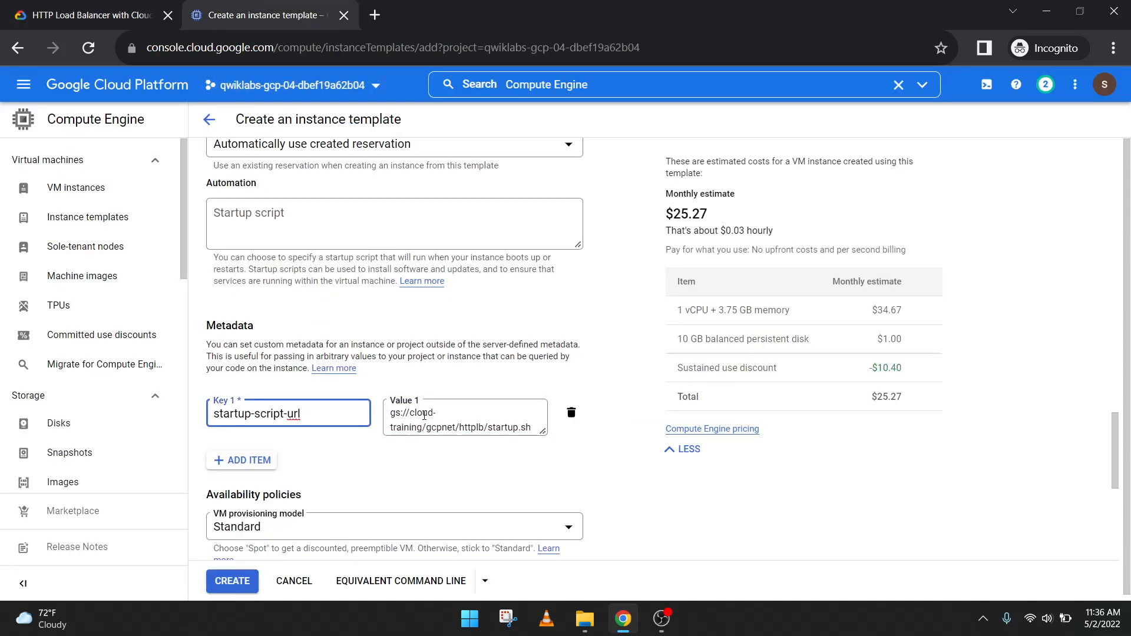
Follow the lab's step 7 and expand the template's Networking settings
click(118, 15)
scroll(369, 229, down, 2)
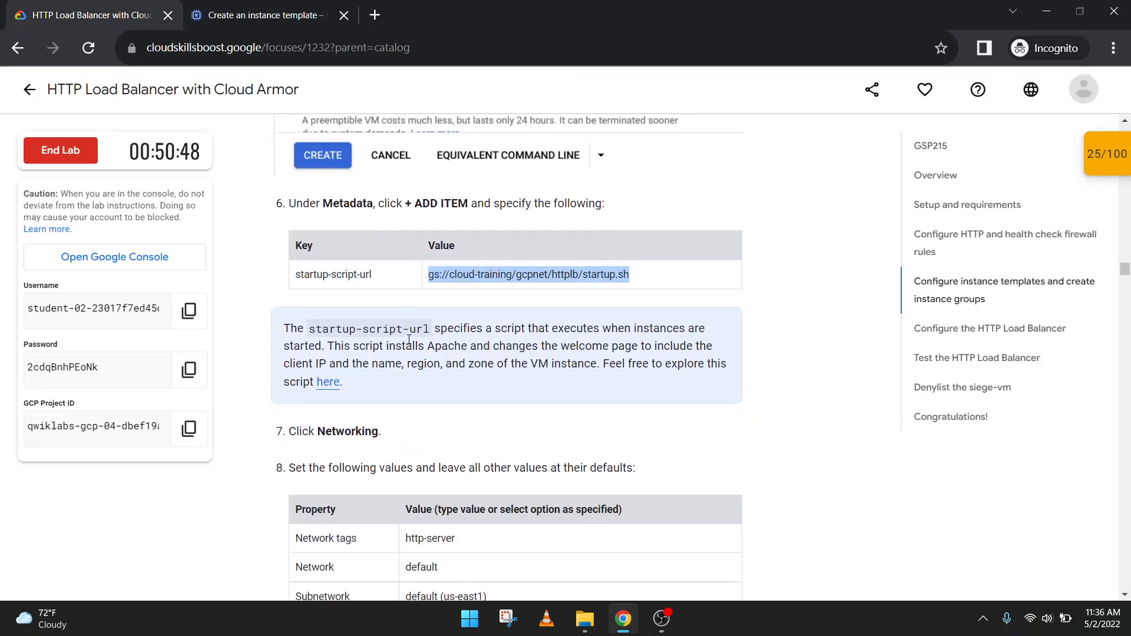
click(290, 5)
scroll(363, 324, down, 1)
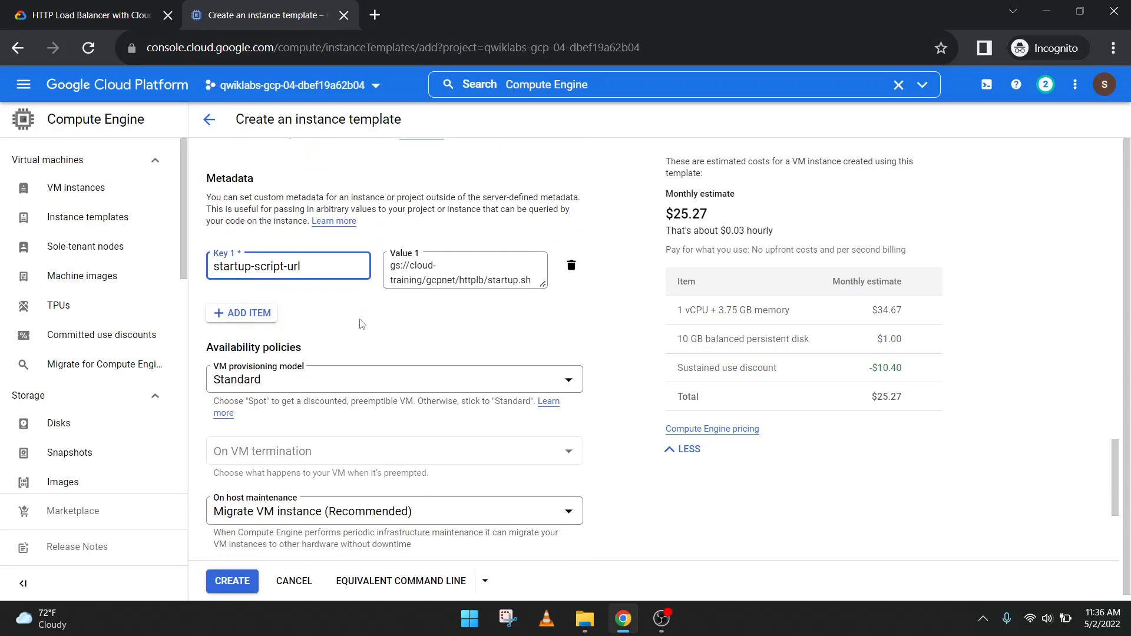
scroll(400, 386, up, 10)
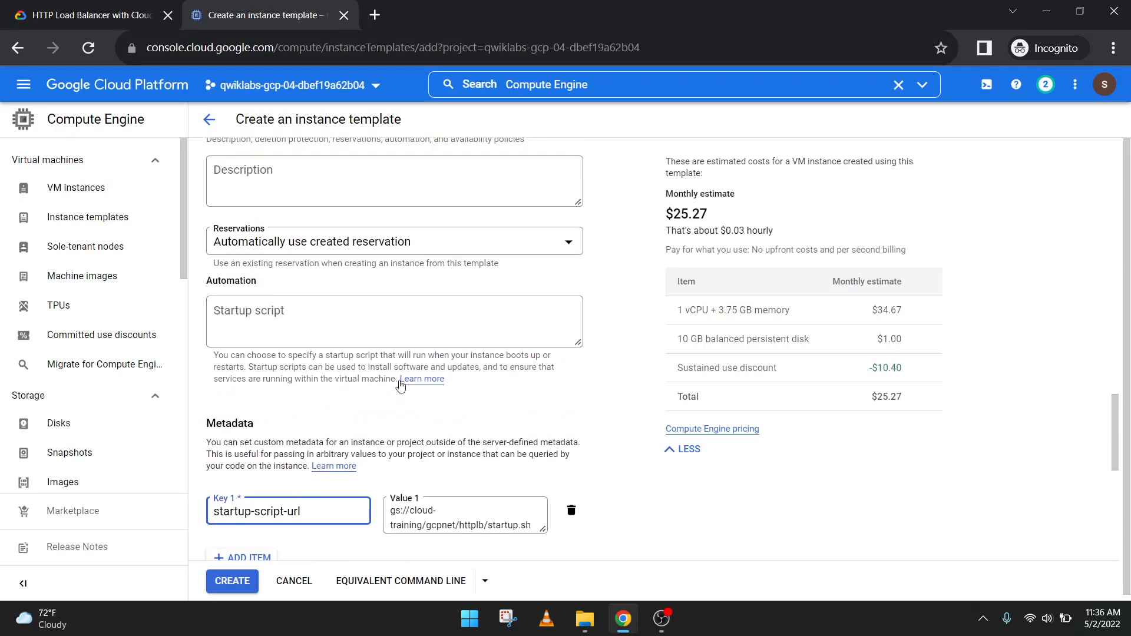
click(349, 289)
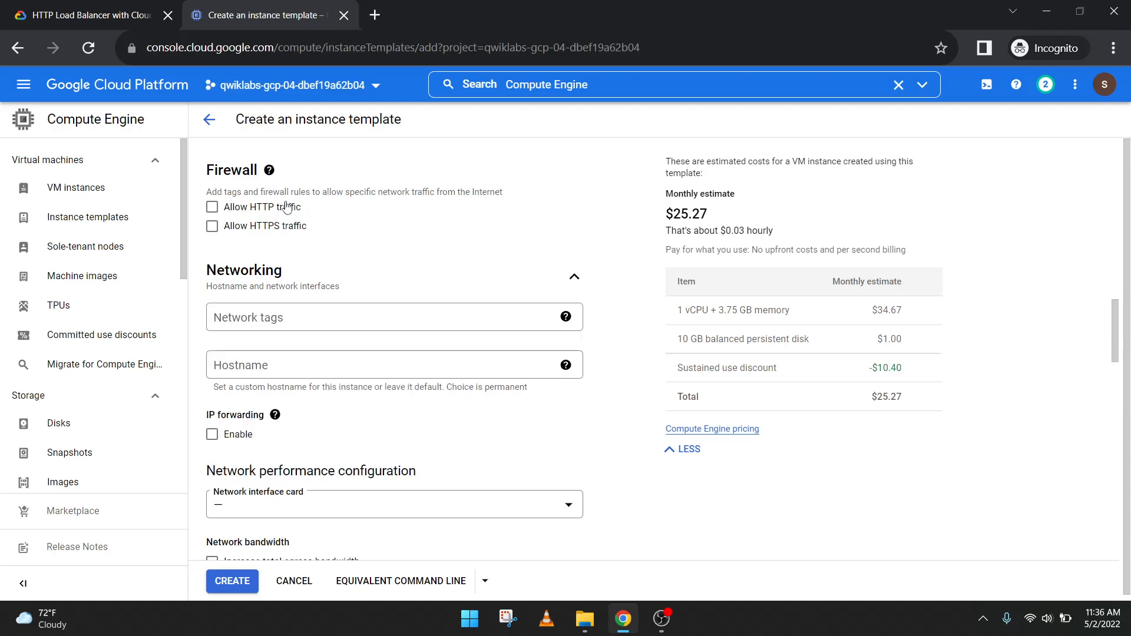
Enter http-server as the template's network tag, copied from the lab instructions
click(134, 17)
scroll(377, 395, down, 1)
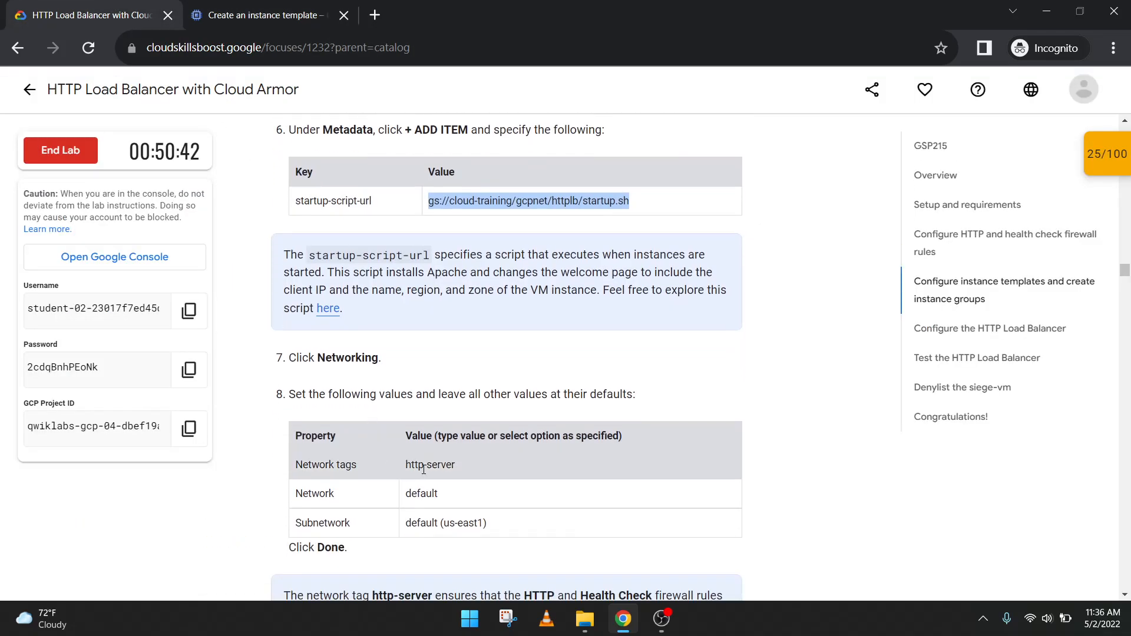
drag(457, 471, 405, 462)
key(ctrl+c)
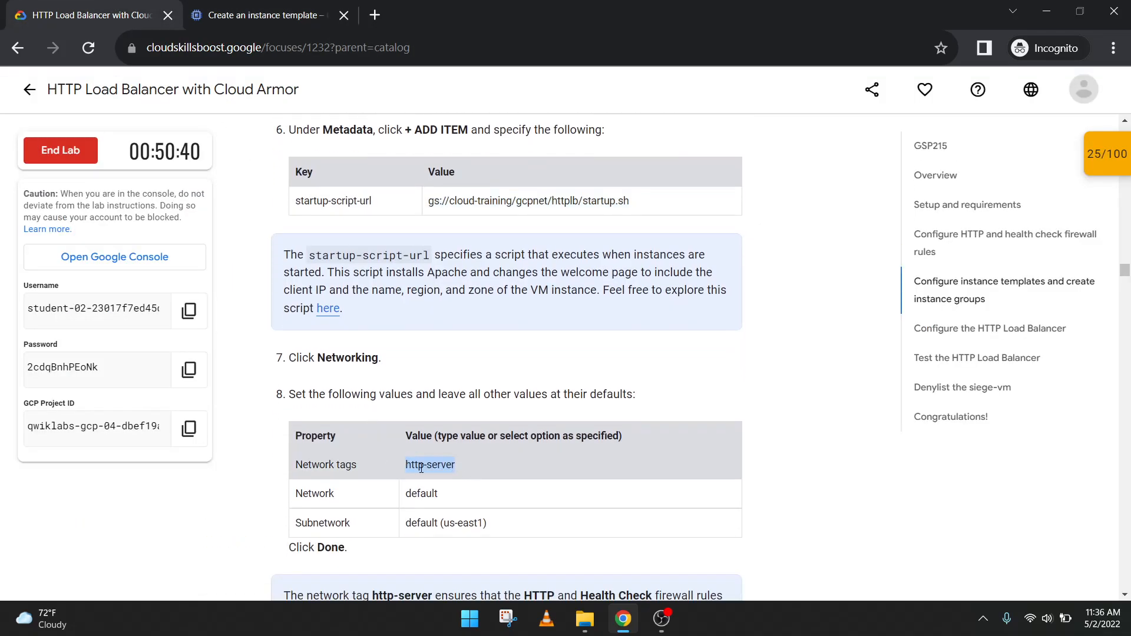
click(265, 15)
click(281, 323)
key(ctrl+v)
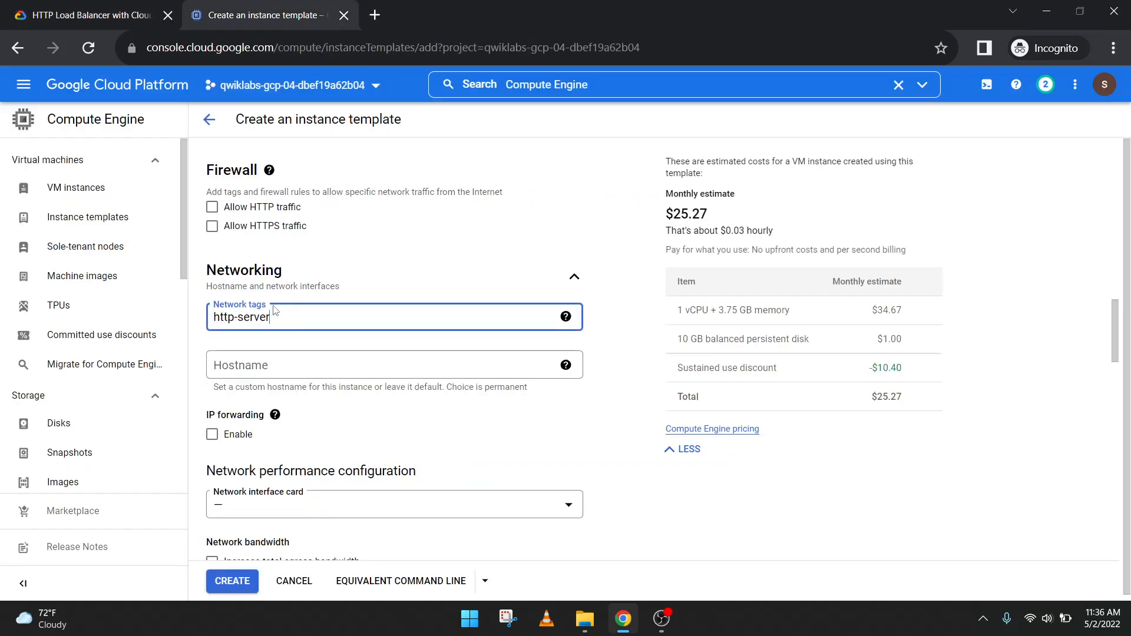
Check the lab's network values and open the template's default network interface for editing
click(84, 5)
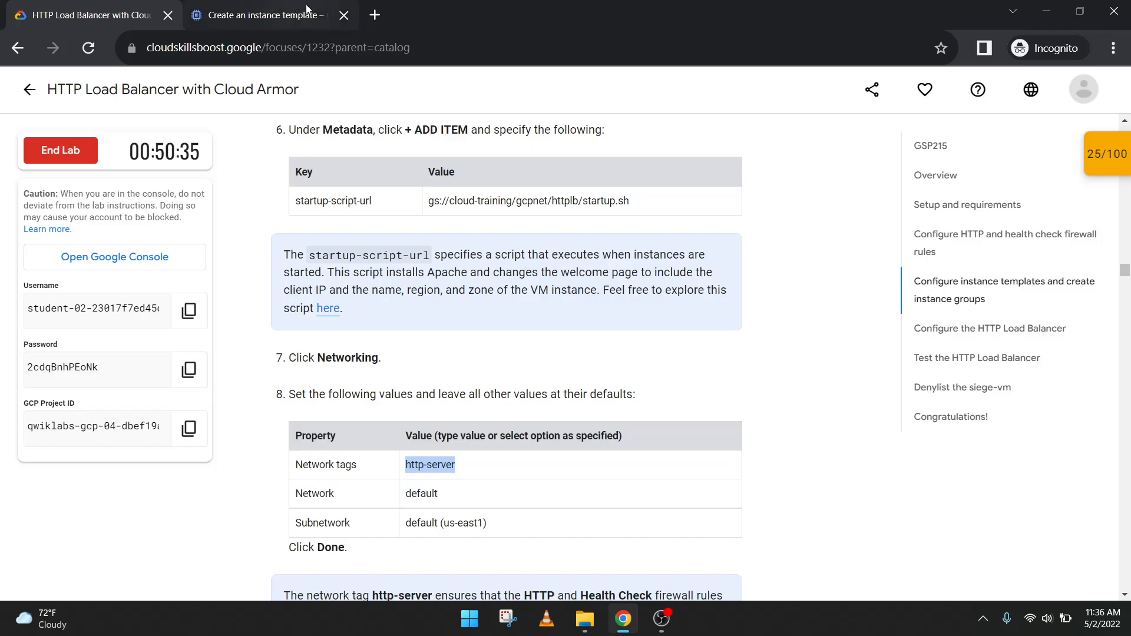
scroll(421, 488, down, 1)
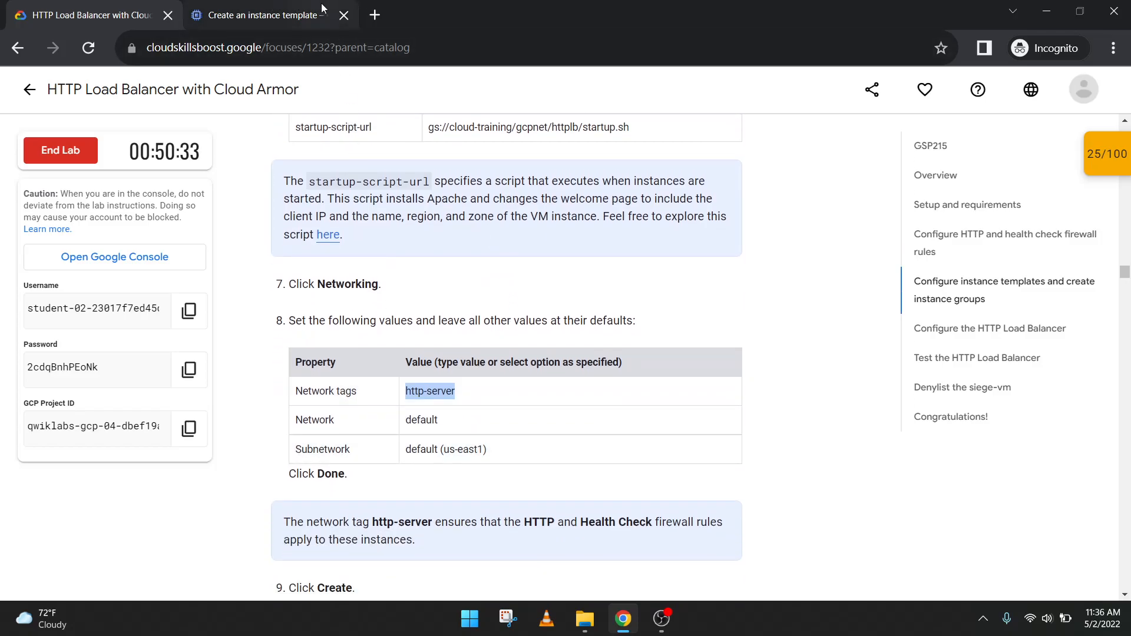
click(296, 4)
scroll(380, 378, down, 5)
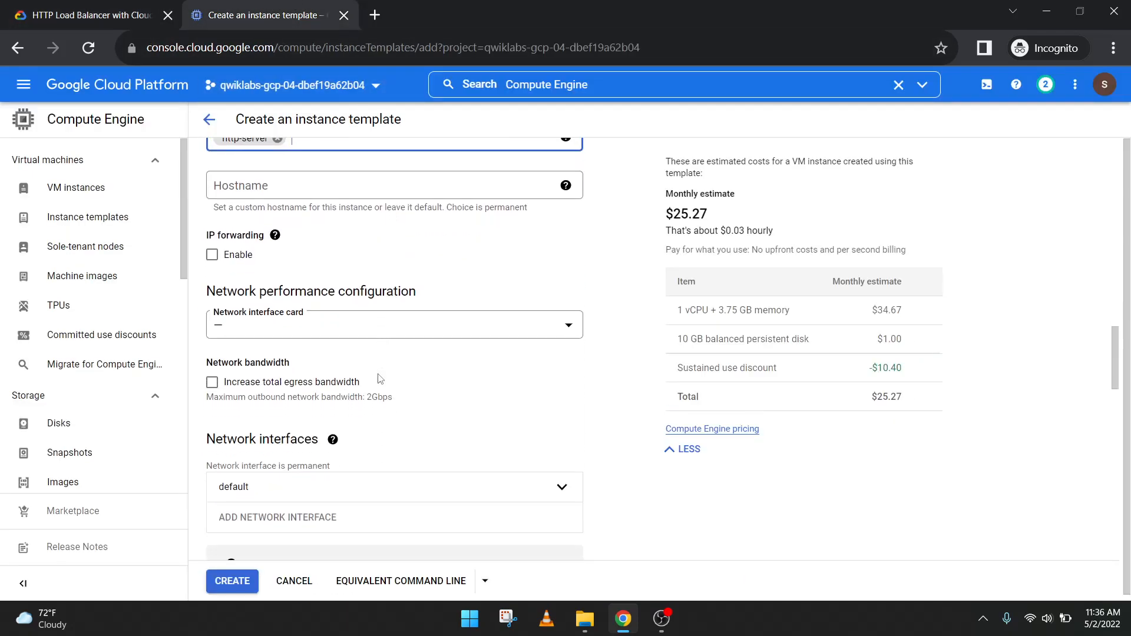
click(334, 375)
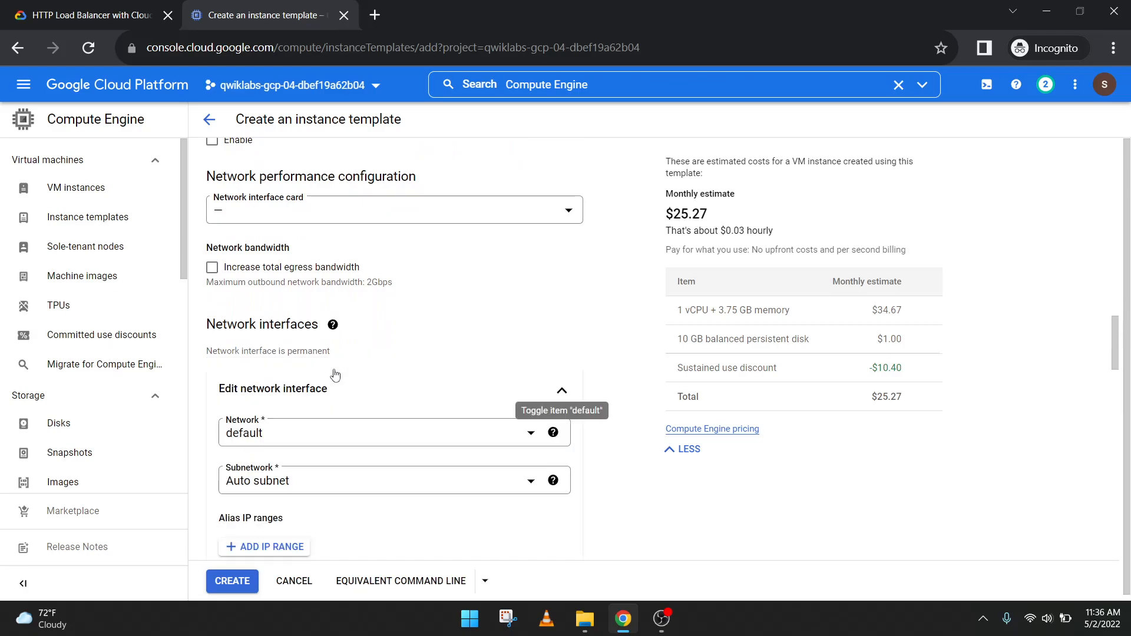
scroll(330, 373, down, 3)
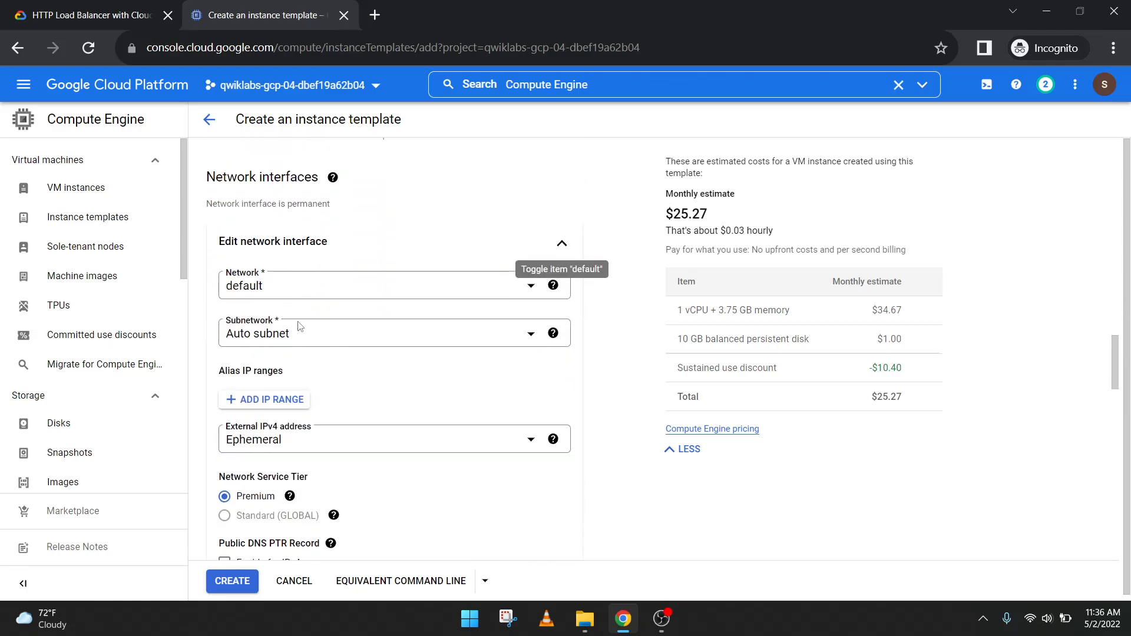
Set the network interface's subnetwork to default (us-east1), as the lab specifies
click(127, 6)
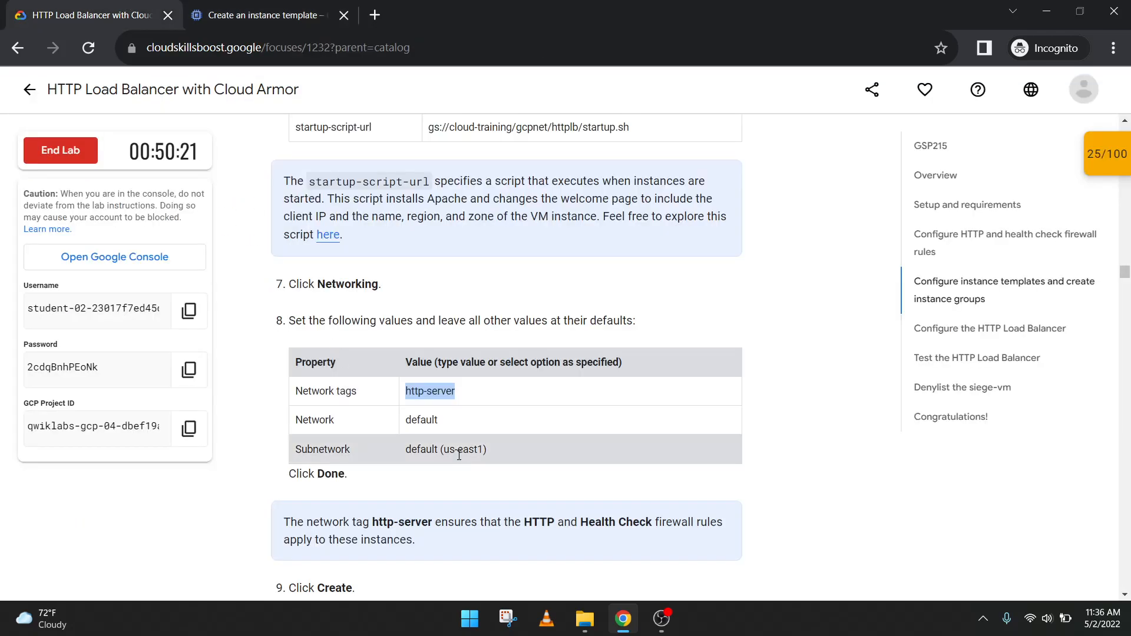
key(ctrl+Tab)
click(310, 347)
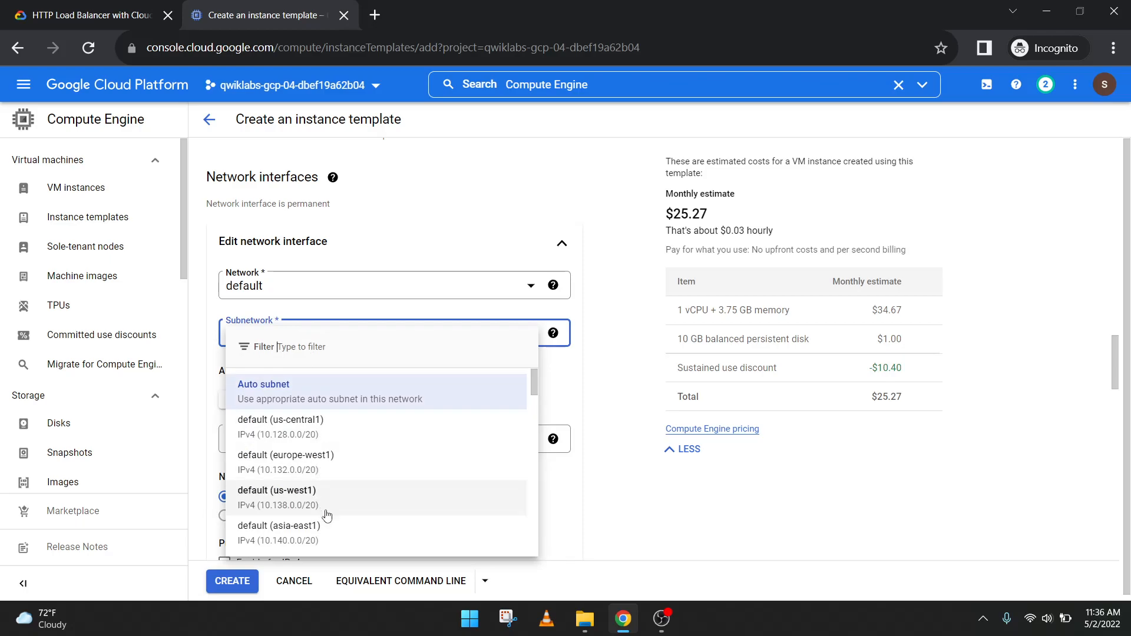
scroll(313, 538, down, 3)
scroll(321, 490, down, 2)
scroll(312, 424, up, 2)
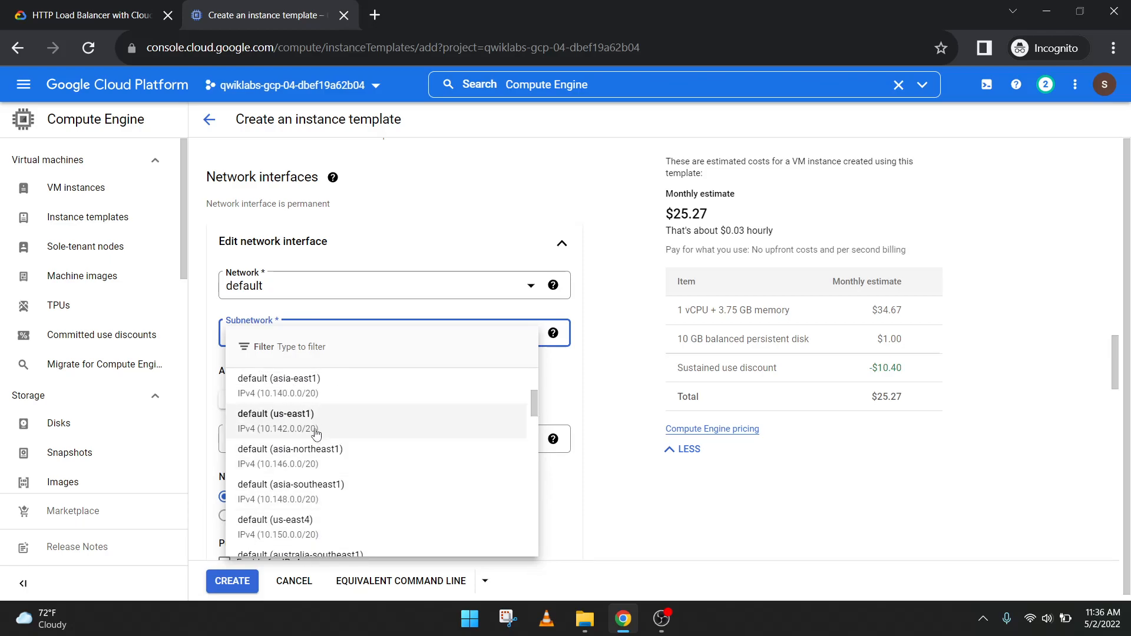
click(313, 422)
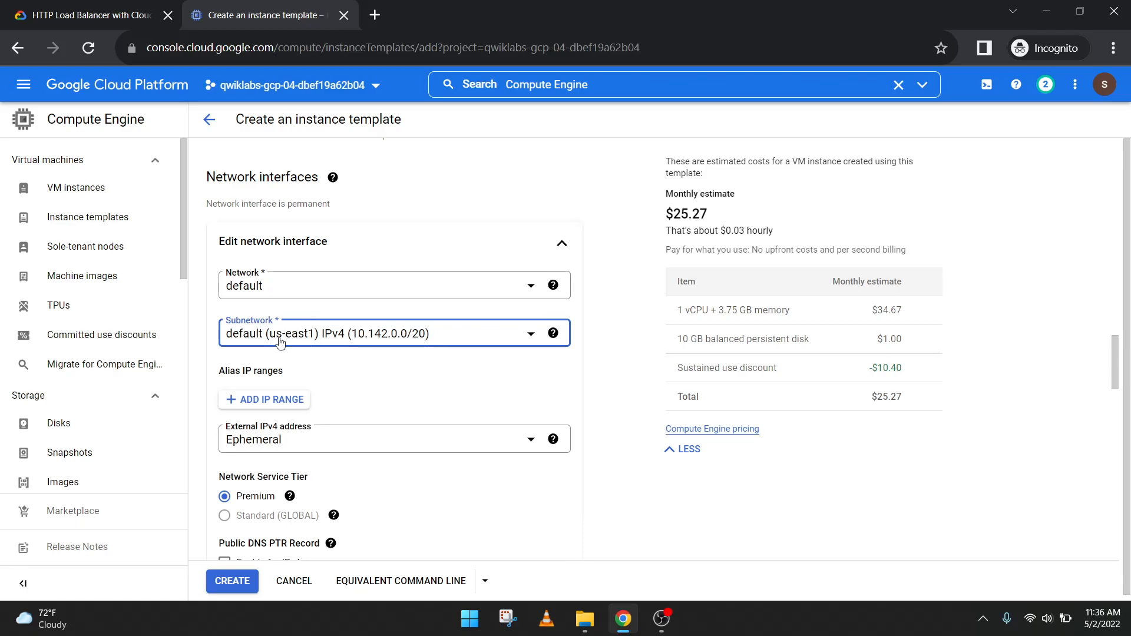
Check the lab's next instruction and finish editing the default network interface
click(108, 7)
scroll(467, 375, down, 4)
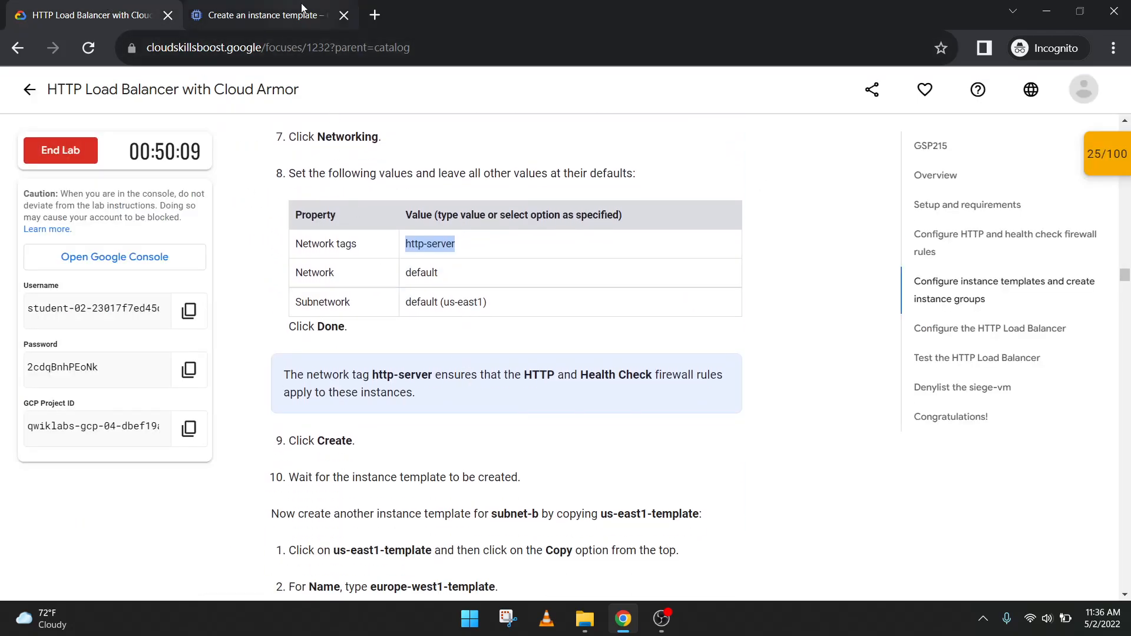
click(265, 15)
scroll(309, 391, down, 5)
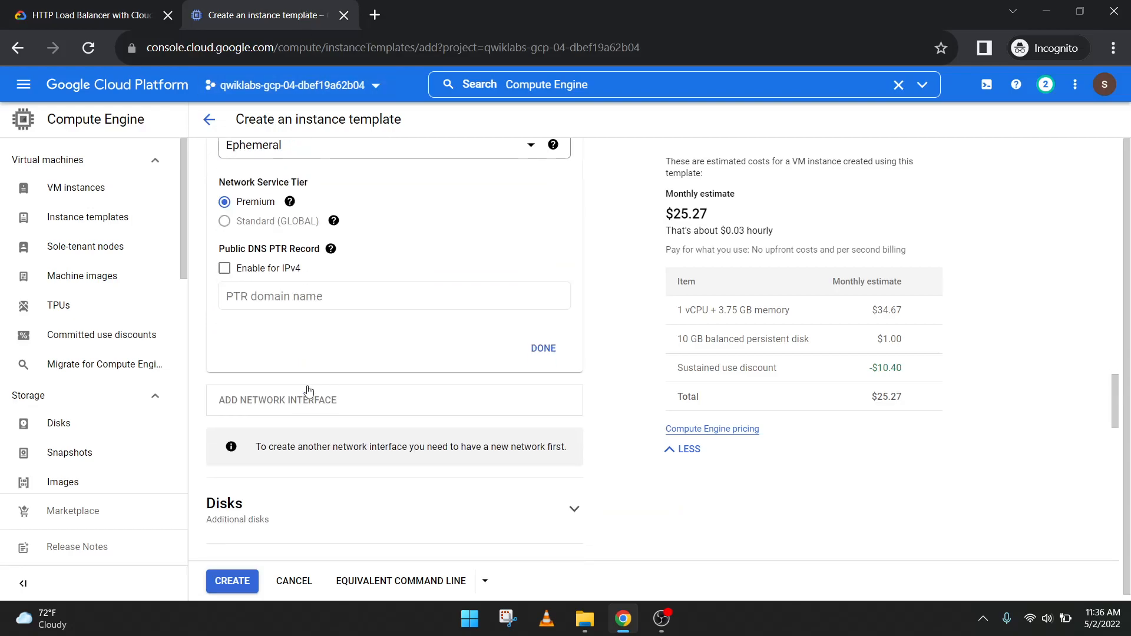
click(542, 349)
Create the us-east1-template instance template as the lab instructs and check its creation progress in the notifications
click(123, 5)
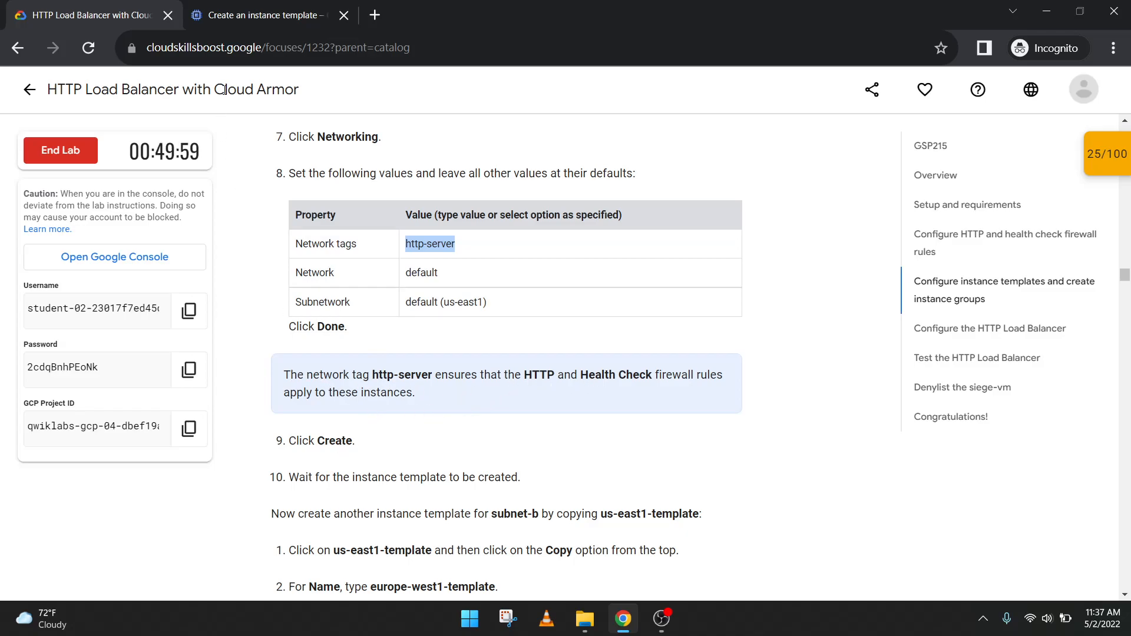
key(ctrl+Tab)
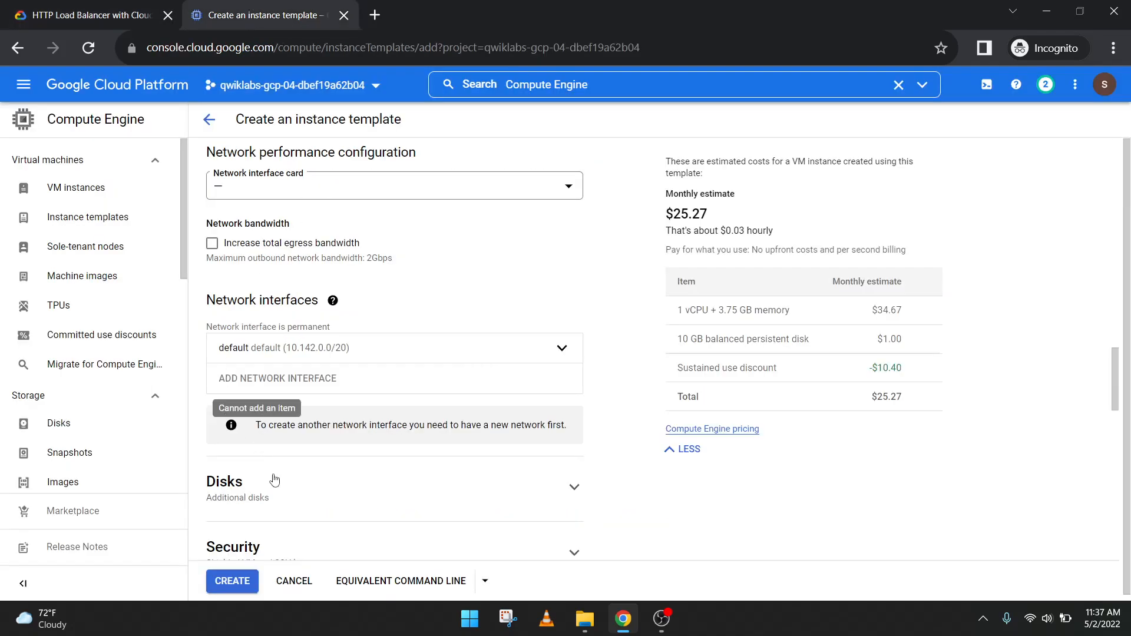
click(232, 580)
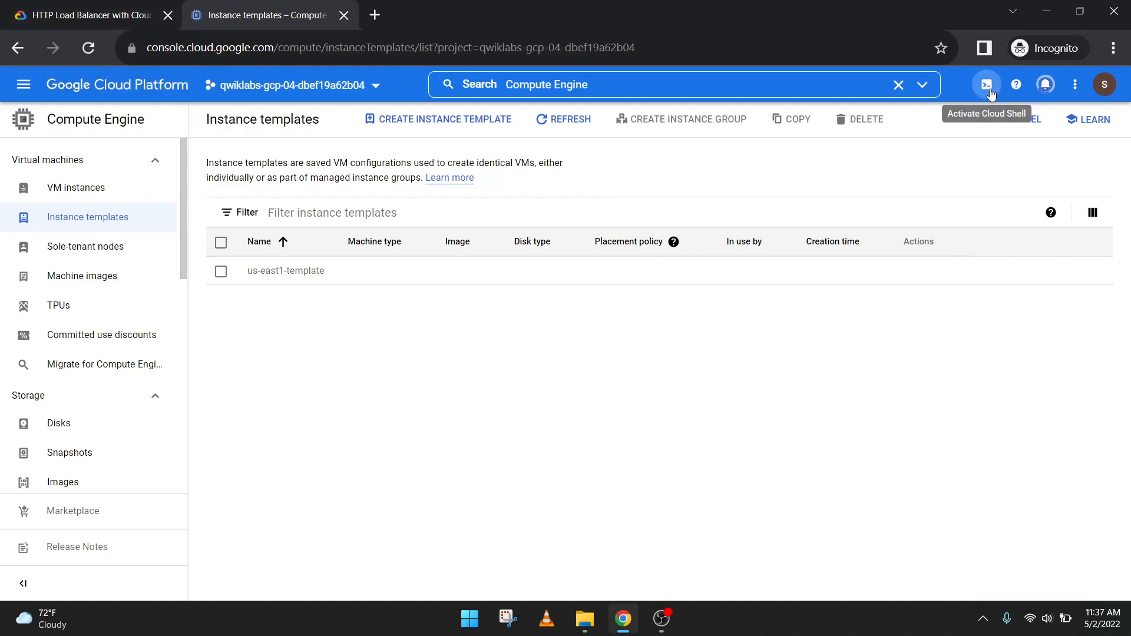
click(1045, 84)
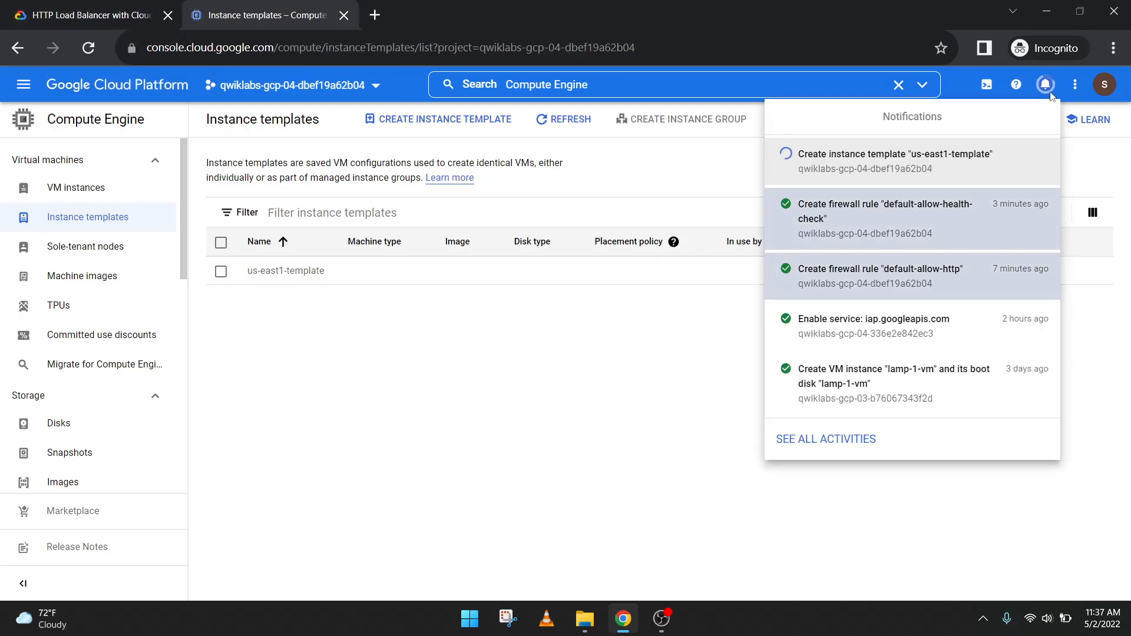
click(114, 7)
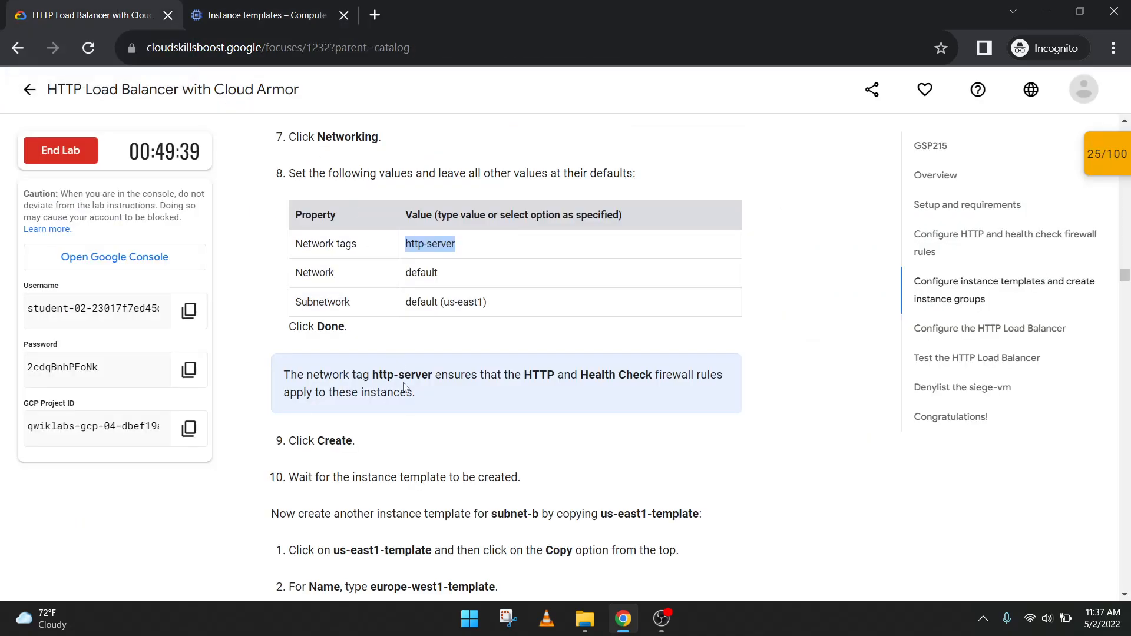
click(217, 5)
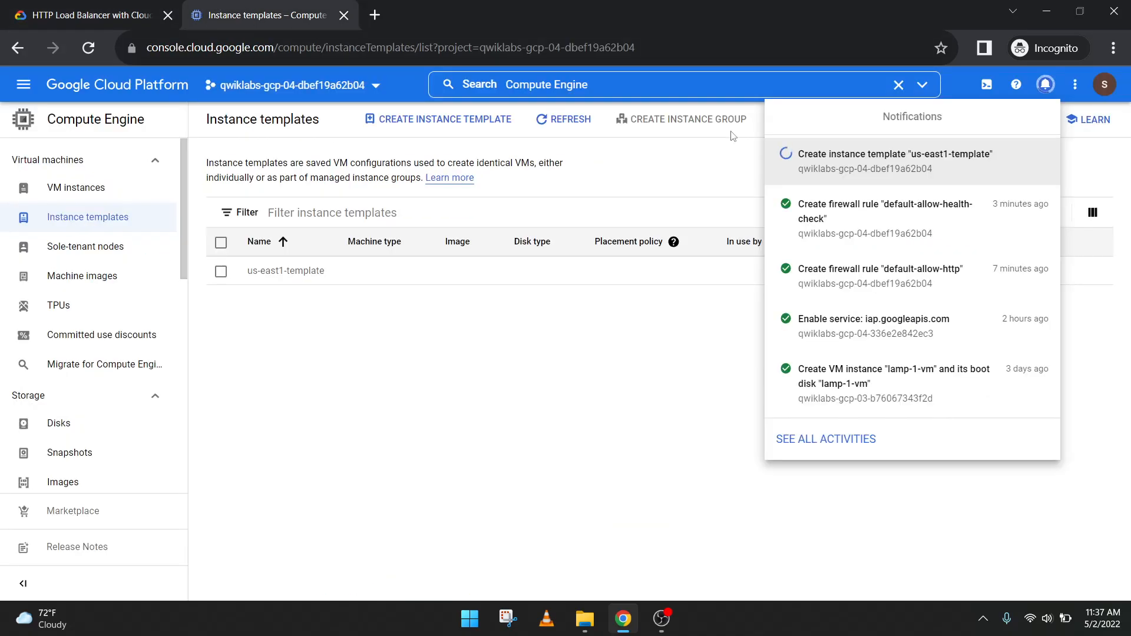
Review the lab's instructions for copying us-east1-template while checking on the template's creation progress
click(118, 1)
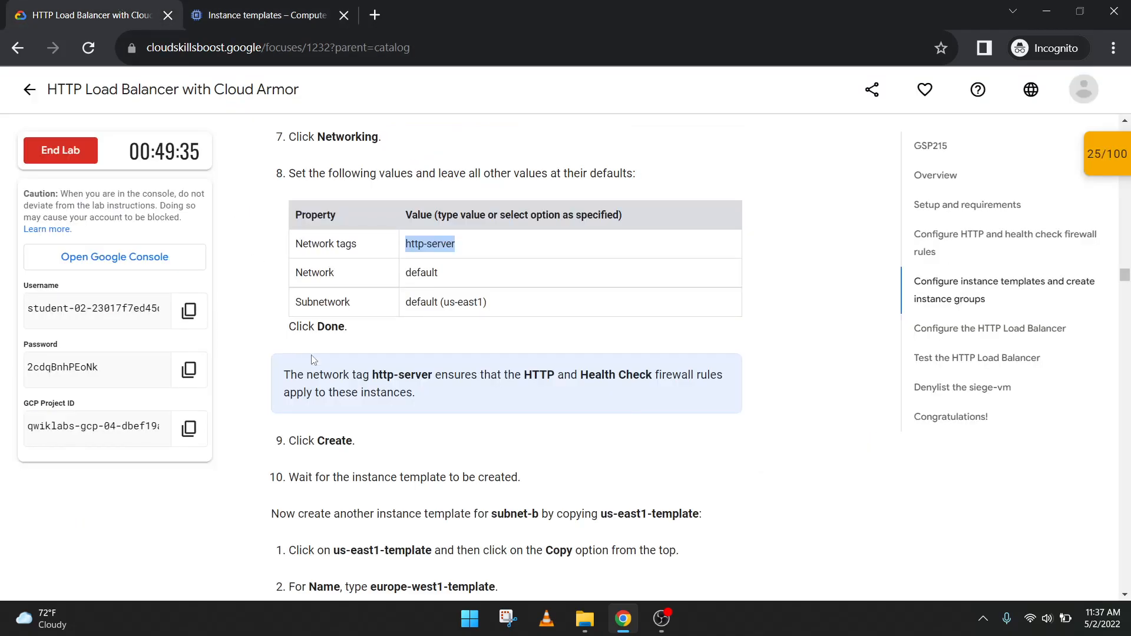
click(274, 7)
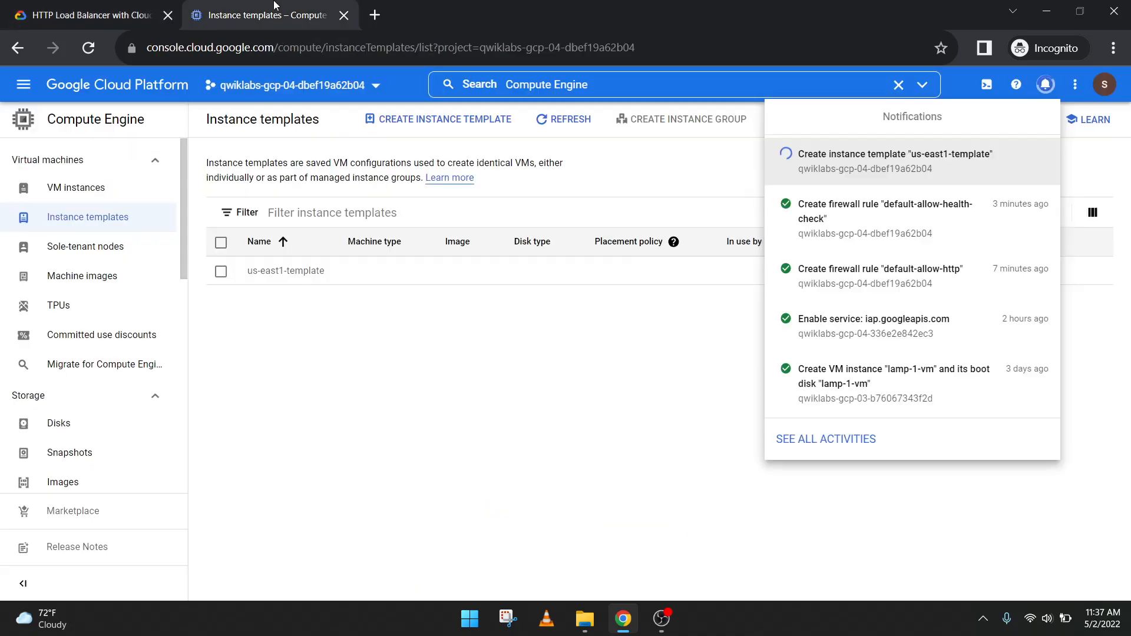
click(89, 10)
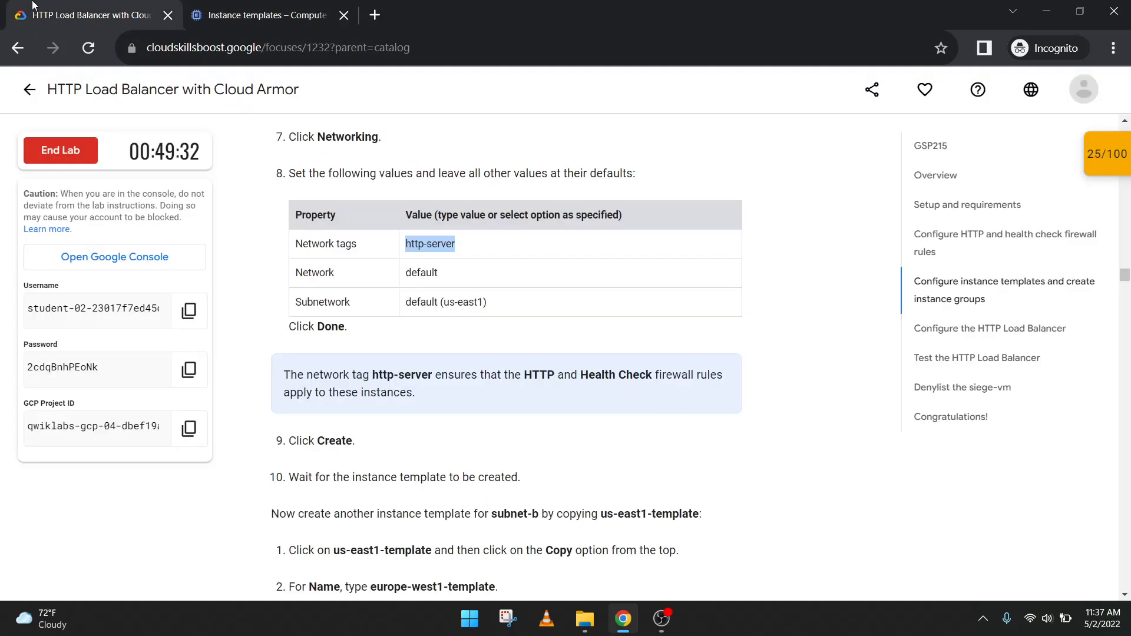
scroll(333, 353, down, 2)
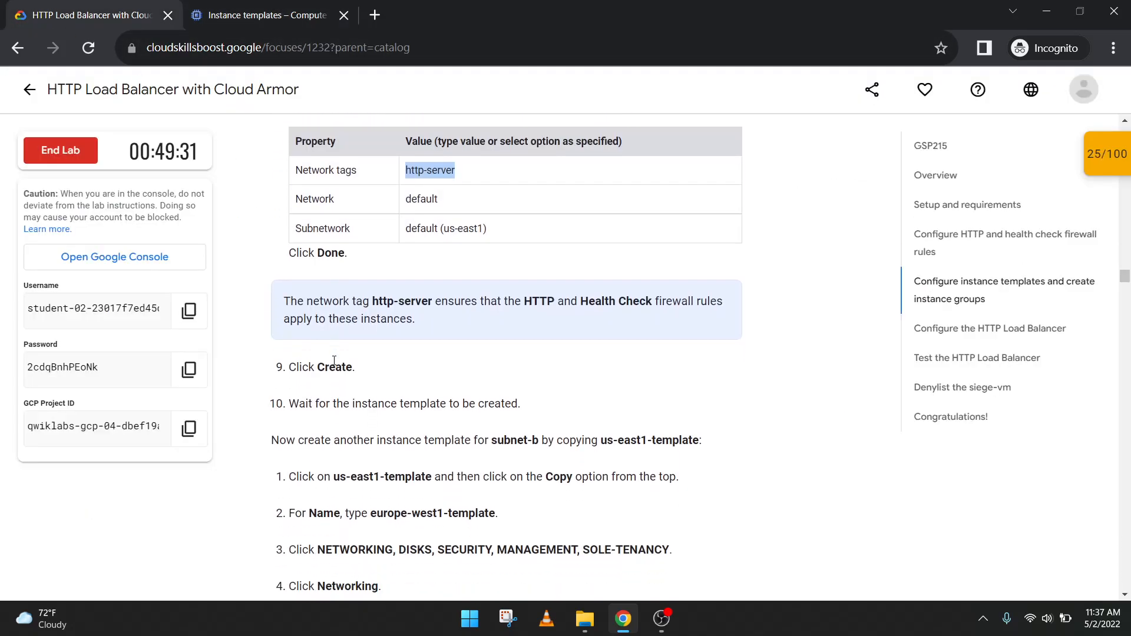
click(198, 6)
click(179, 4)
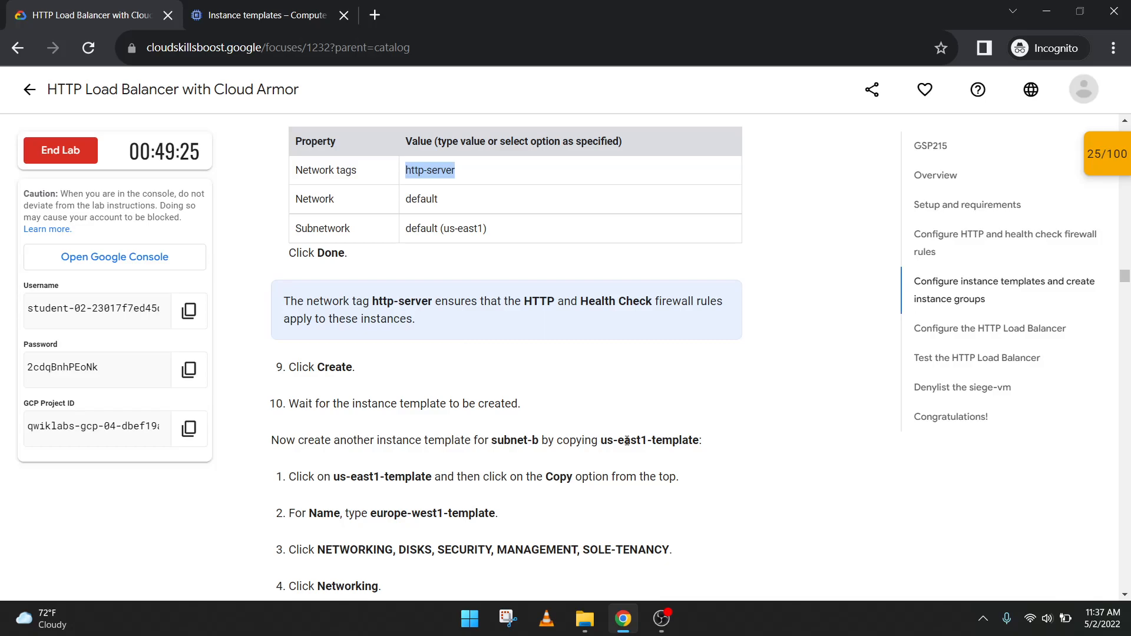
click(259, 15)
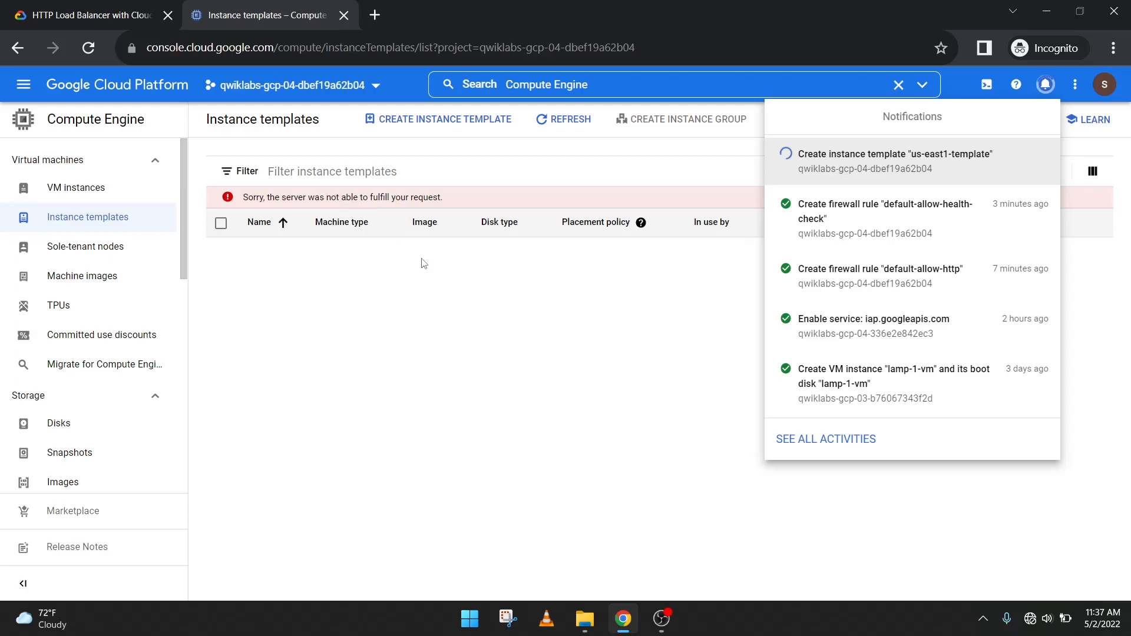
Reconnect the computer to the HAMRO-HOSTEL Wi-Fi network with automatic connection enabled, and close the console notifications
click(1035, 628)
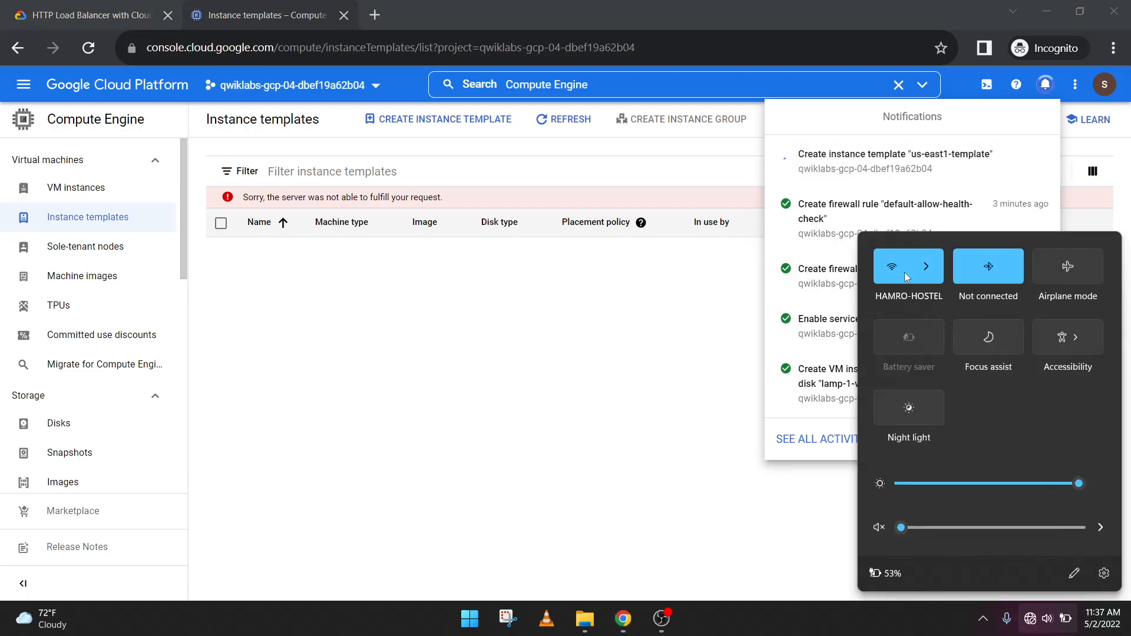
click(911, 274)
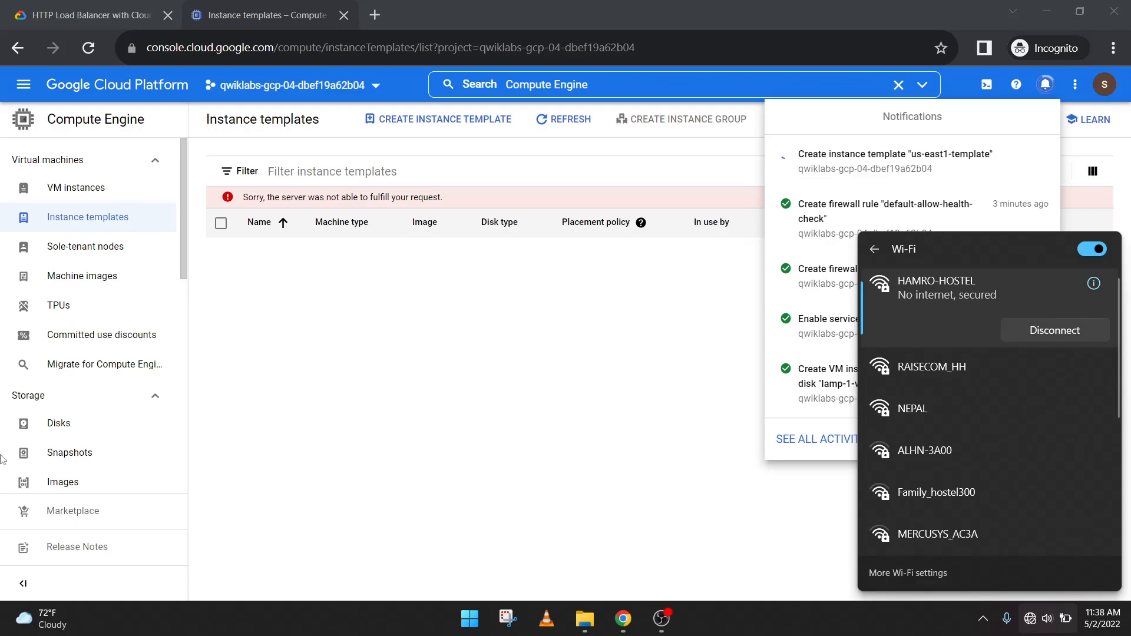
click(1038, 338)
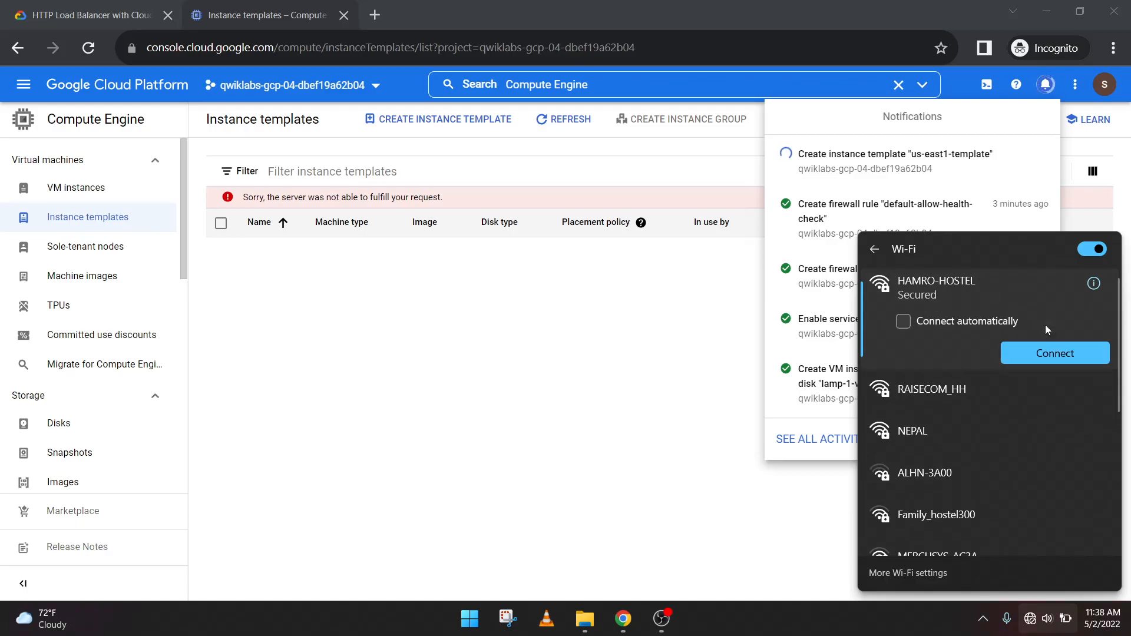
click(973, 326)
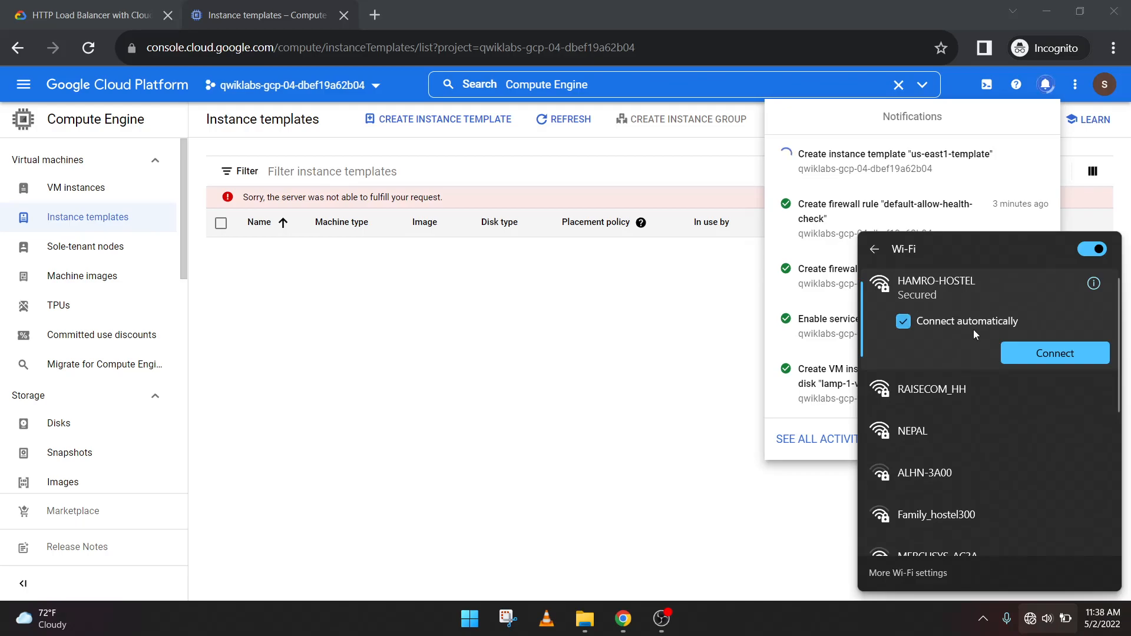
click(1008, 362)
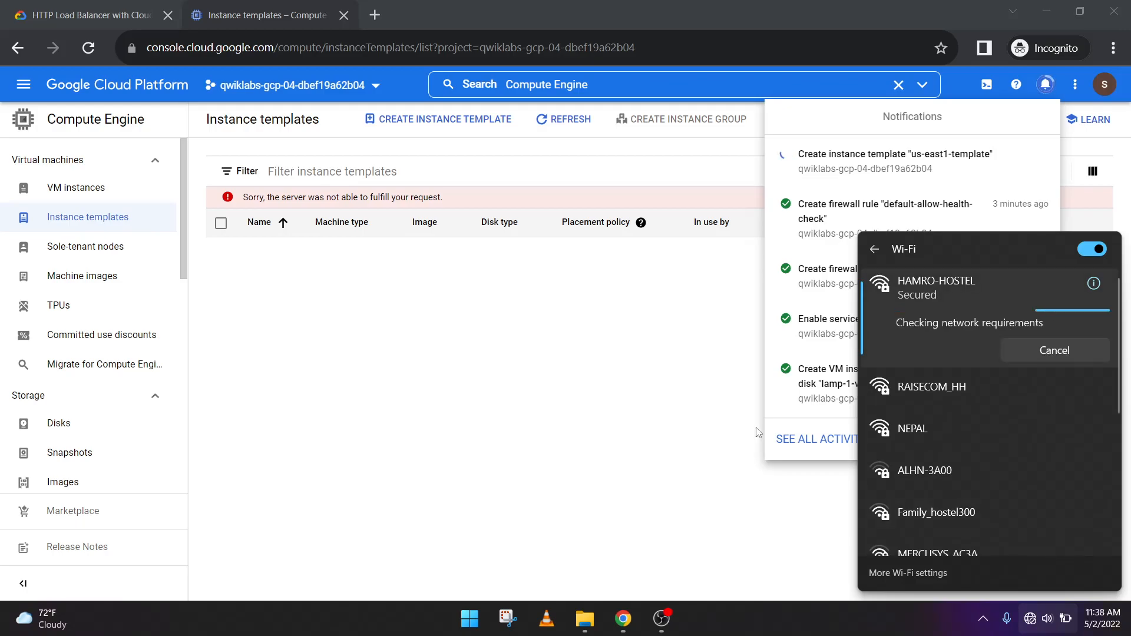
click(773, 479)
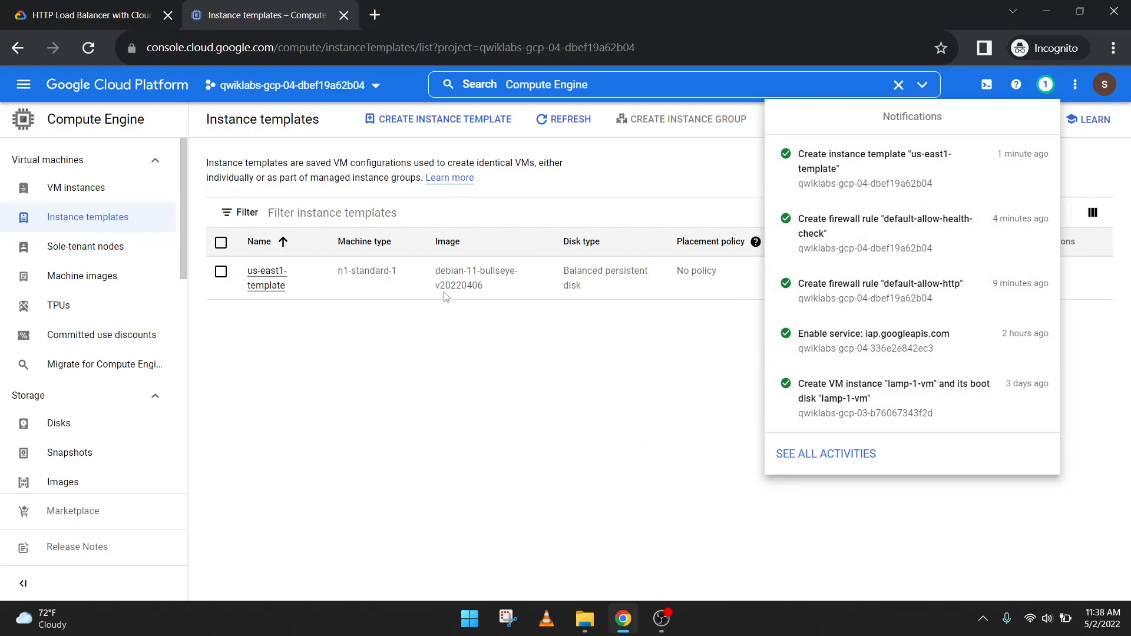
click(517, 422)
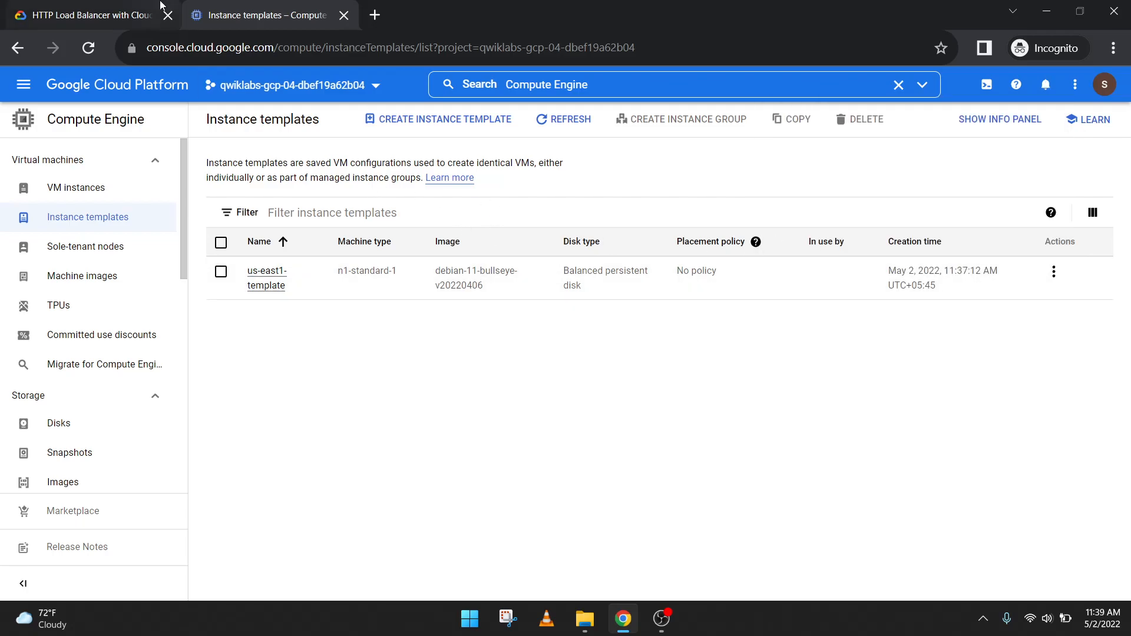
Open the details of us-east1-template and start creating a similar instance template from it
click(135, 14)
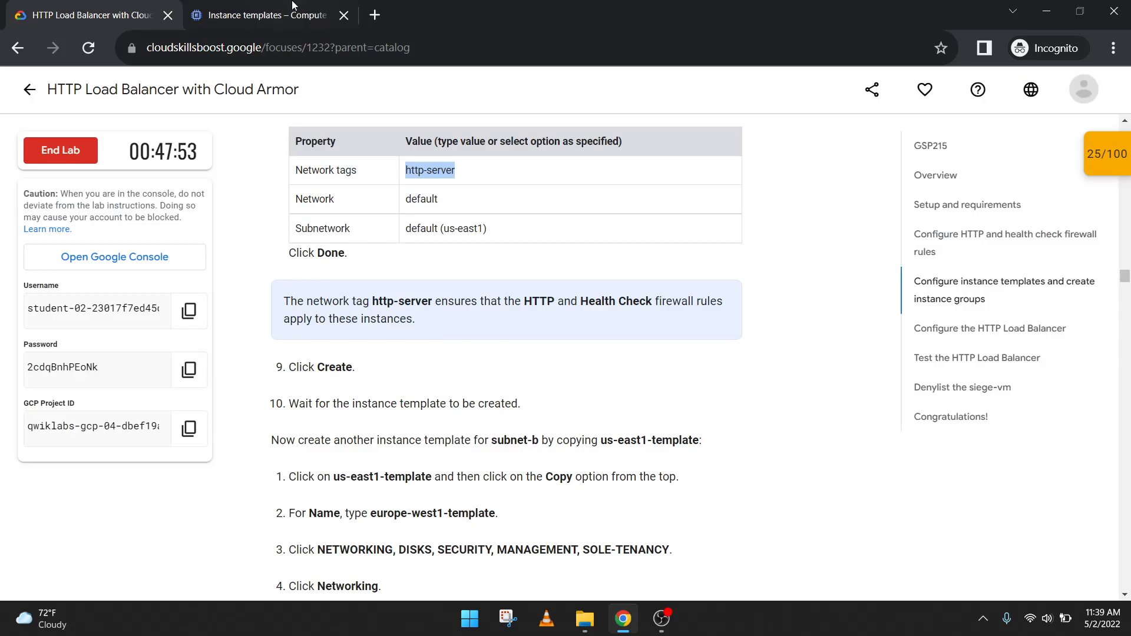
click(259, 13)
click(222, 275)
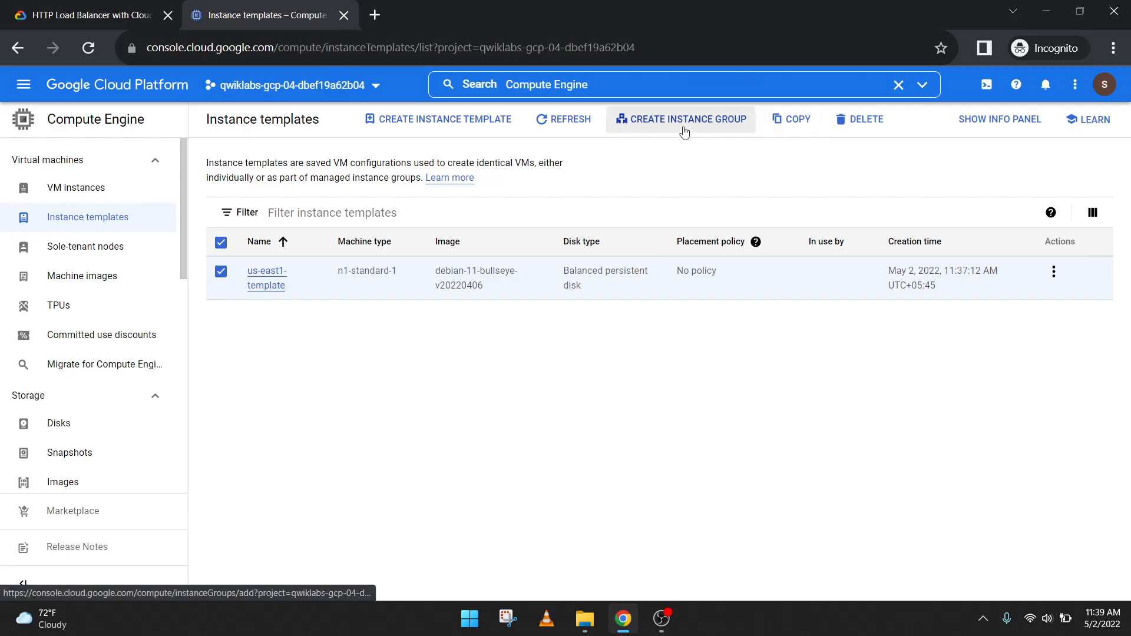
click(268, 286)
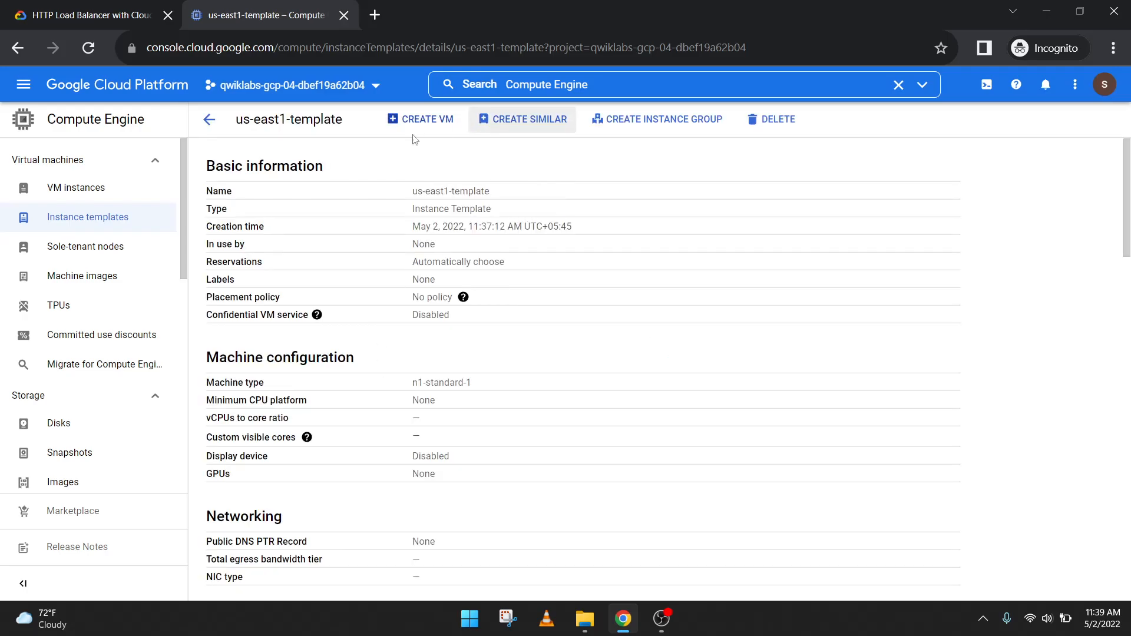
scroll(344, 335, down, 3)
scroll(344, 340, up, 3)
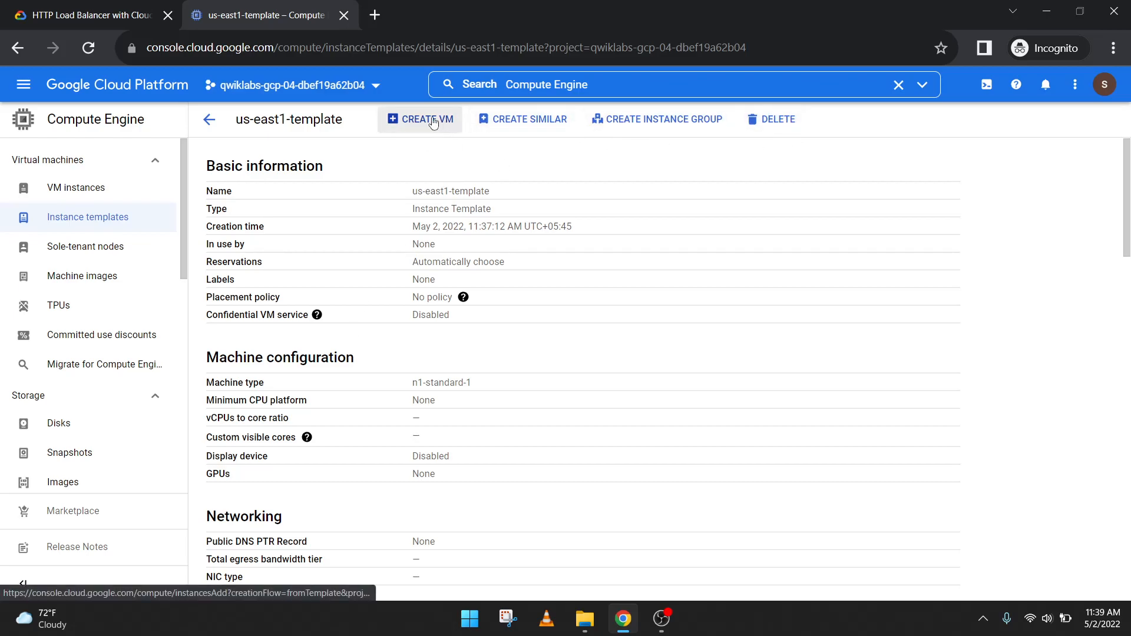
click(550, 123)
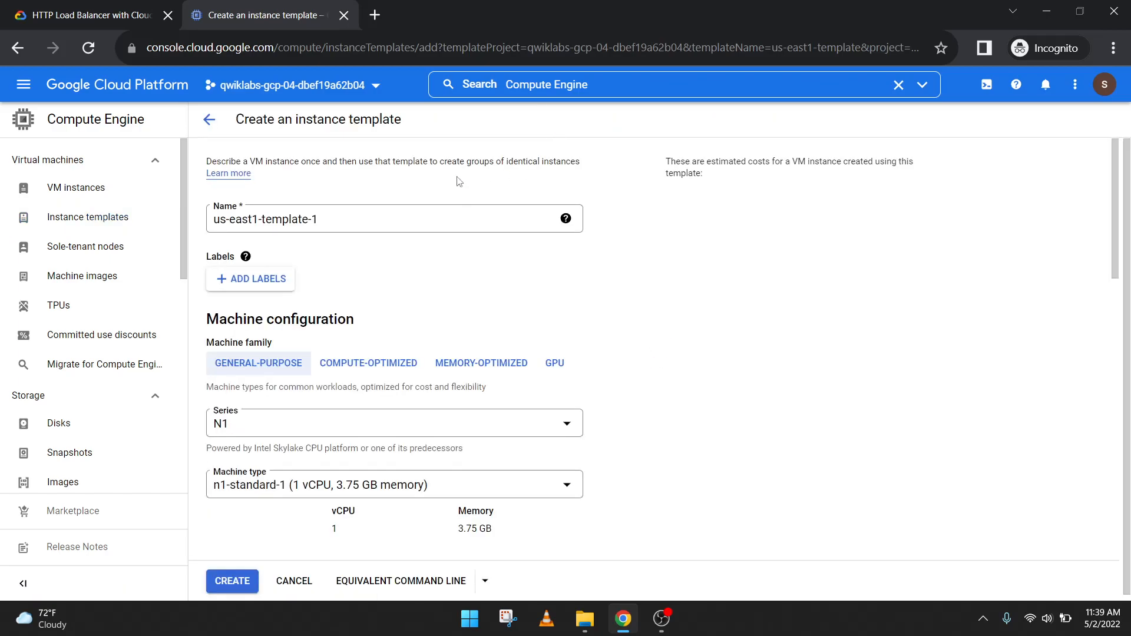
Name the new instance template europe-west1-template, copying the name from the lab instructions
click(82, 15)
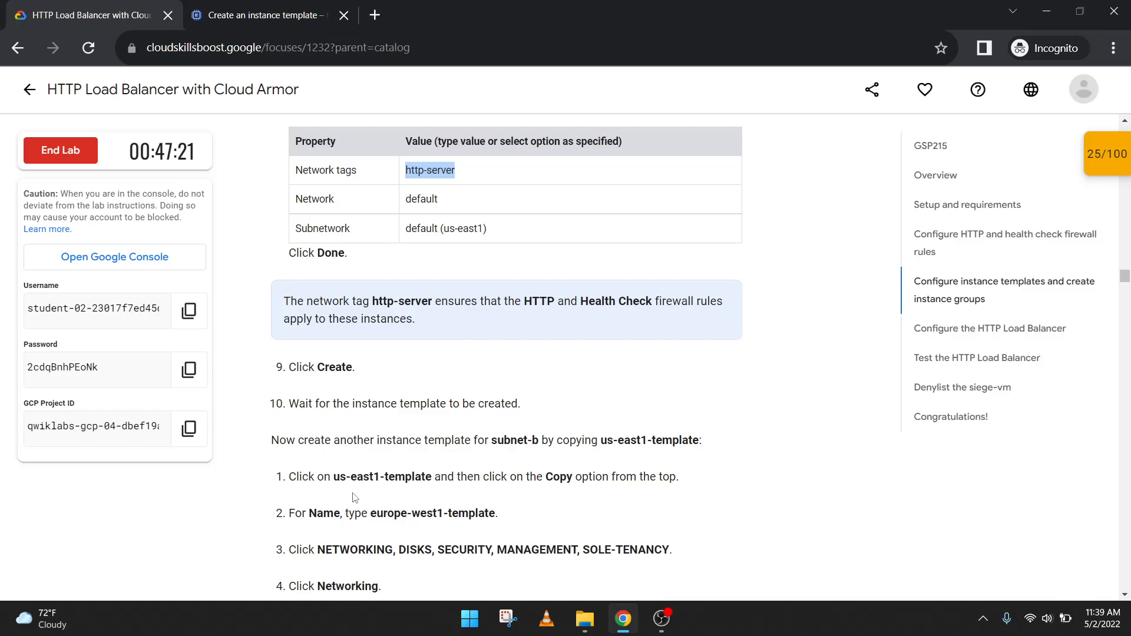
scroll(518, 431, down, 1)
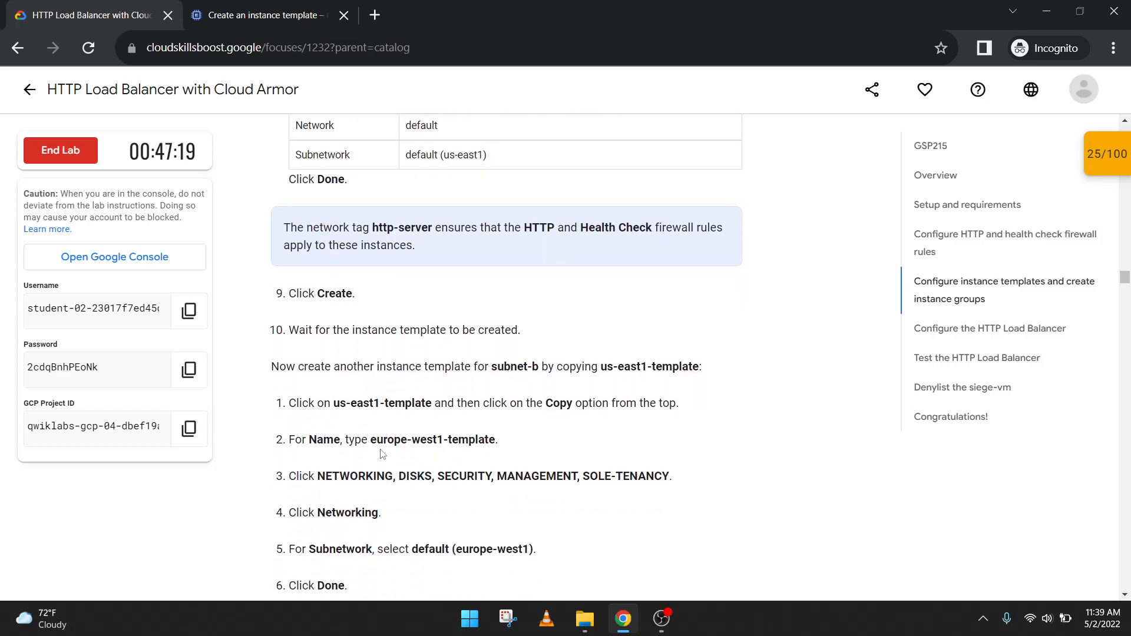
drag(370, 437, 444, 451)
click(411, 456)
drag(371, 441, 494, 440)
key(ctrl+c)
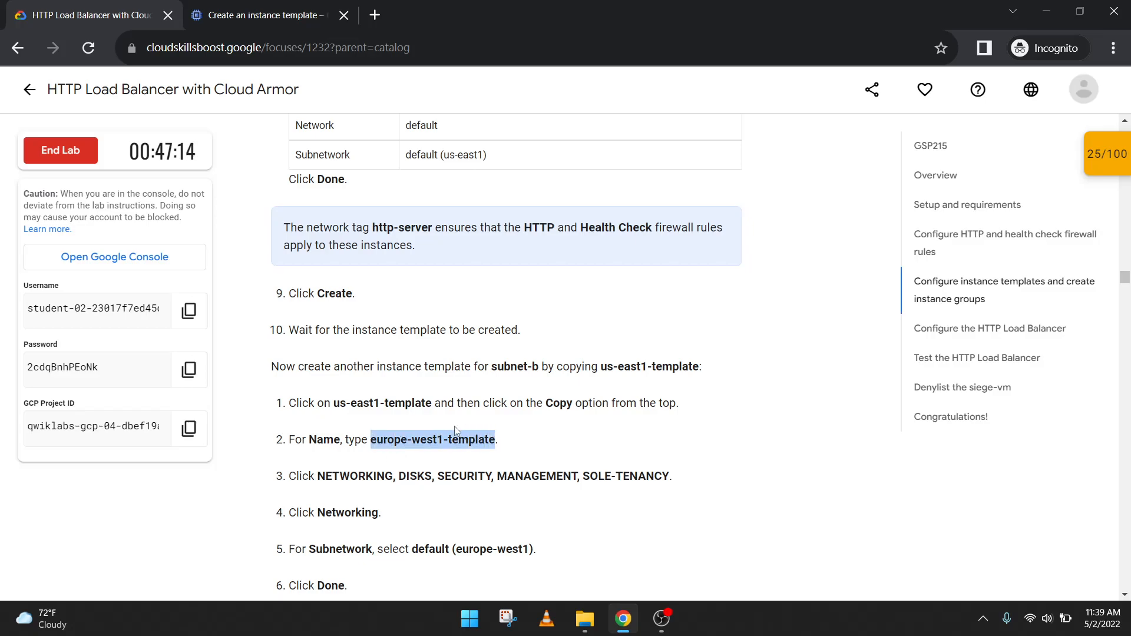
click(265, 15)
drag(357, 217, 148, 218)
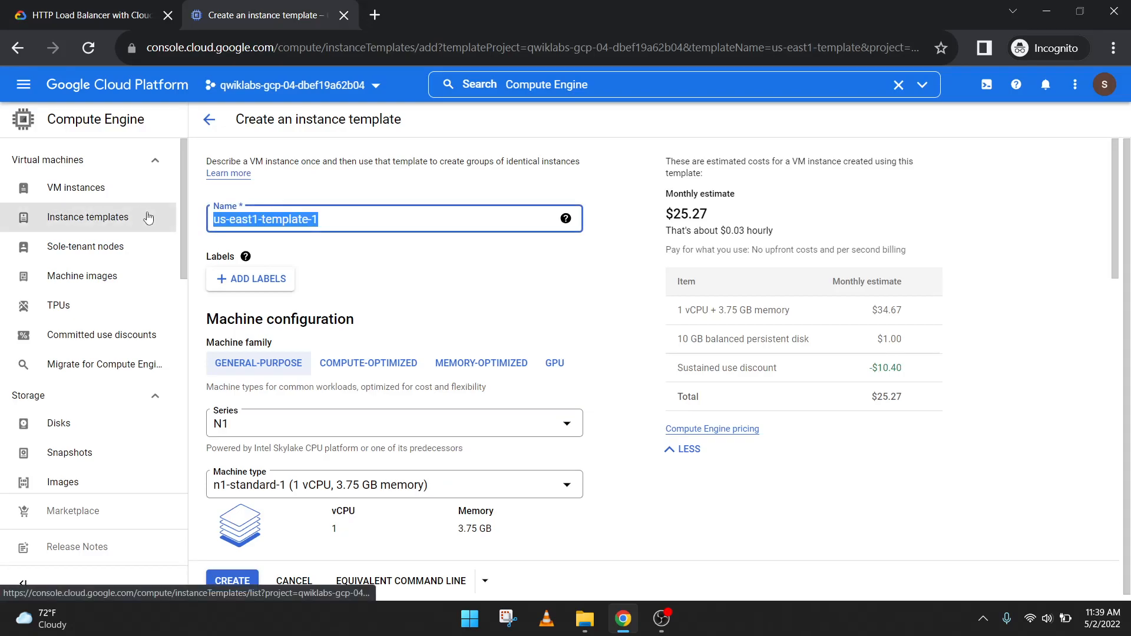
key(ctrl+v)
Check the lab's next instructions and expand the new template's advanced options down to its Networking settings
click(98, 6)
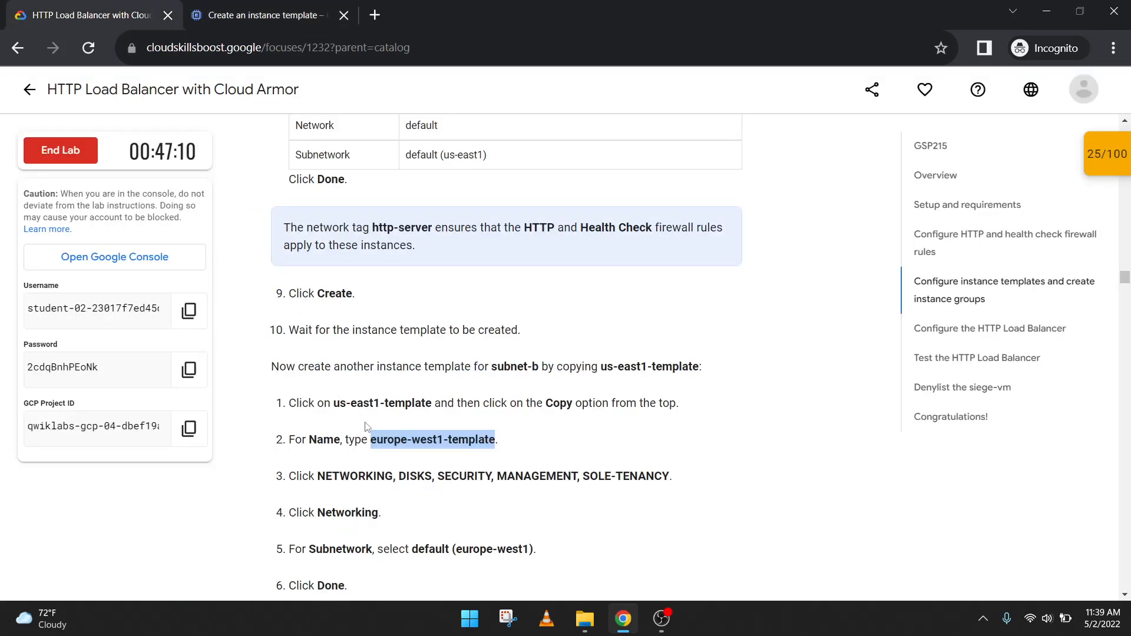
scroll(375, 439, down, 2)
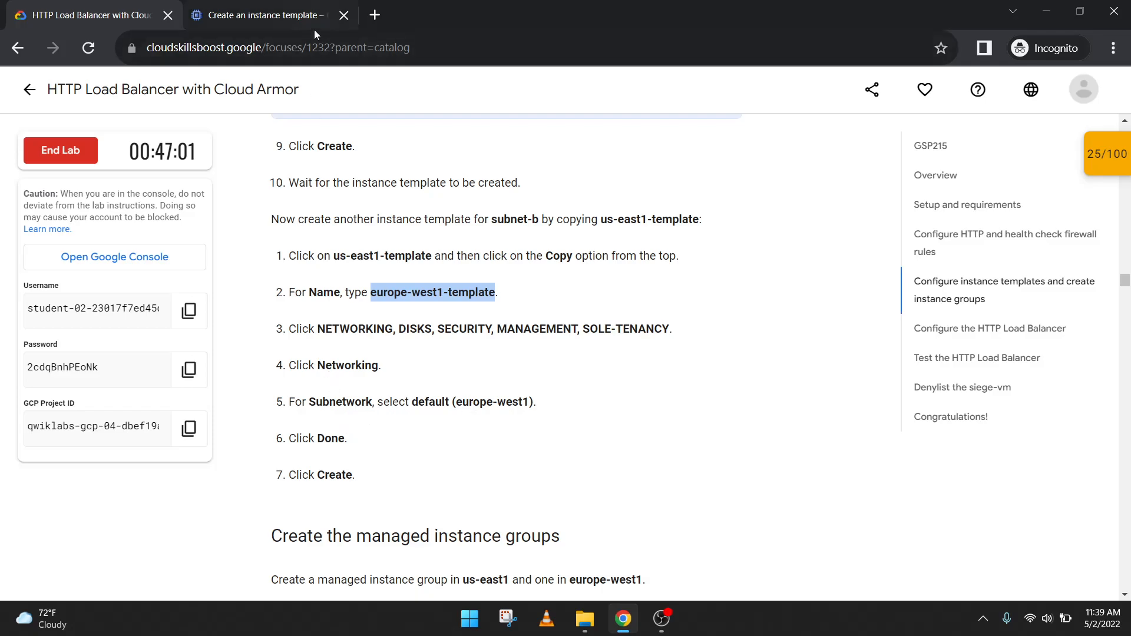
click(242, 6)
scroll(375, 322, down, 9)
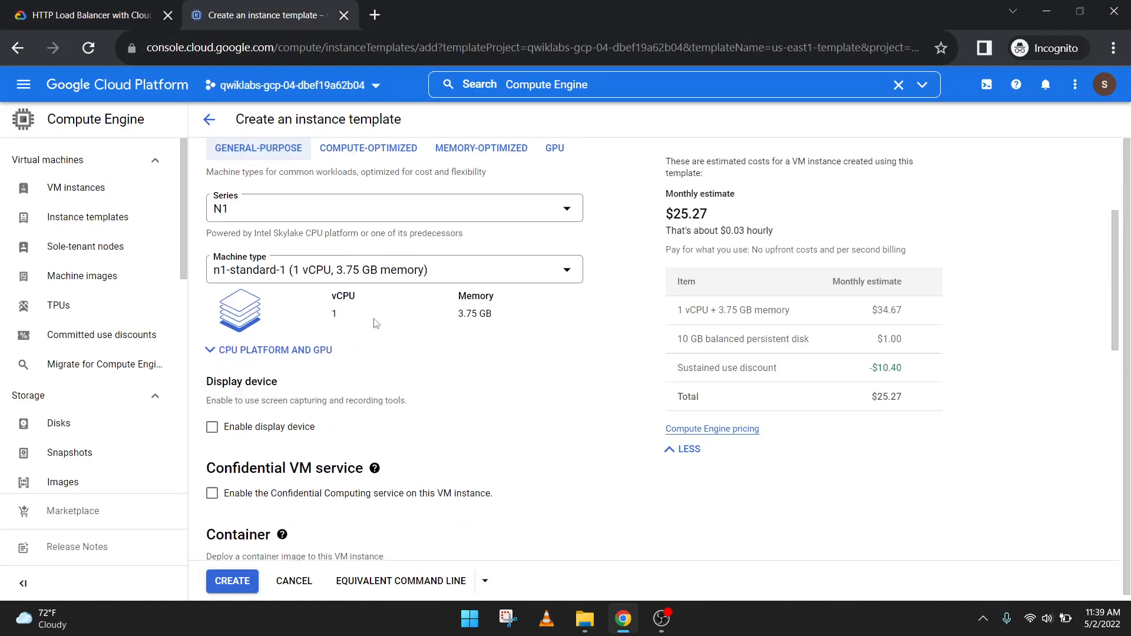
scroll(375, 323, down, 5)
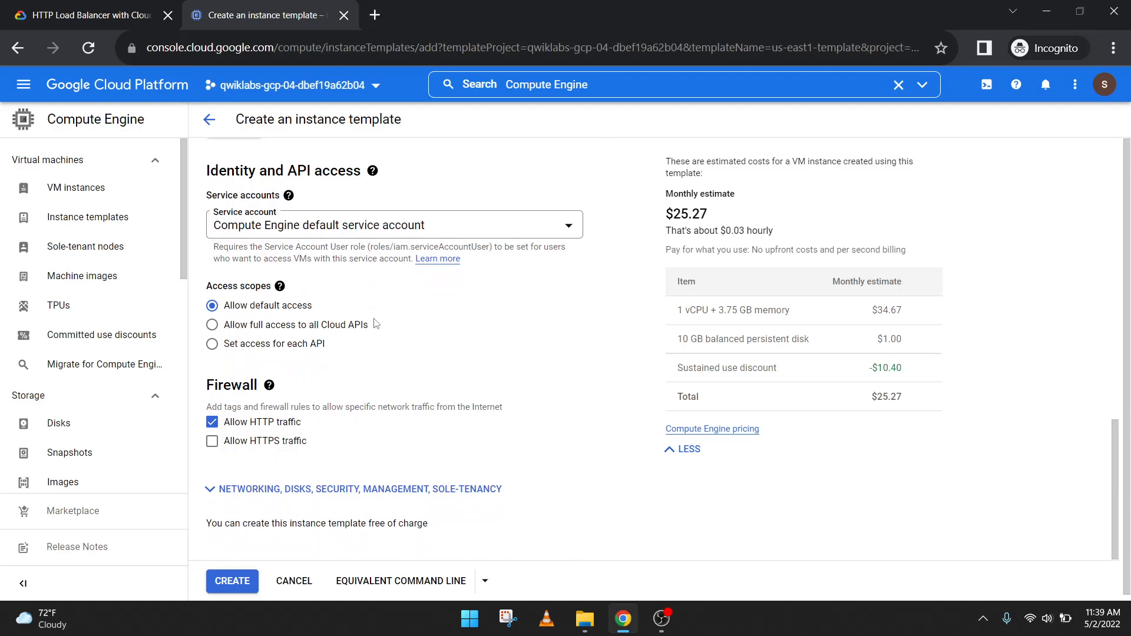
click(354, 490)
scroll(381, 451, down, 4)
click(325, 204)
scroll(333, 281, down, 4)
scroll(334, 283, up, 4)
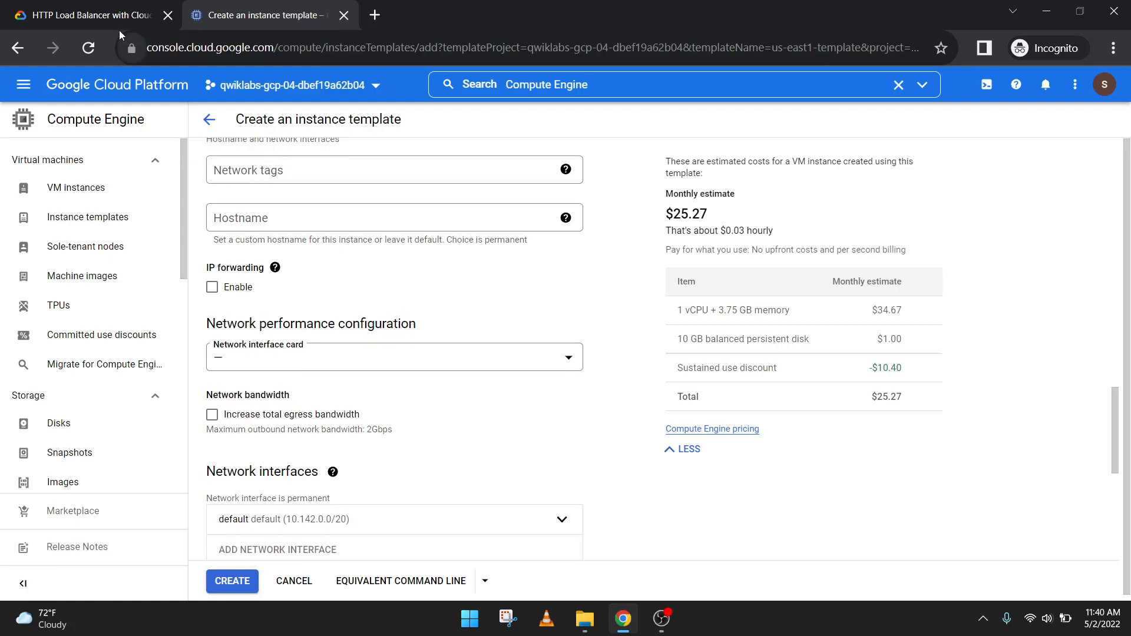
Add the network tag http-server to the new template, copying it from the lab's table of network values
click(110, 17)
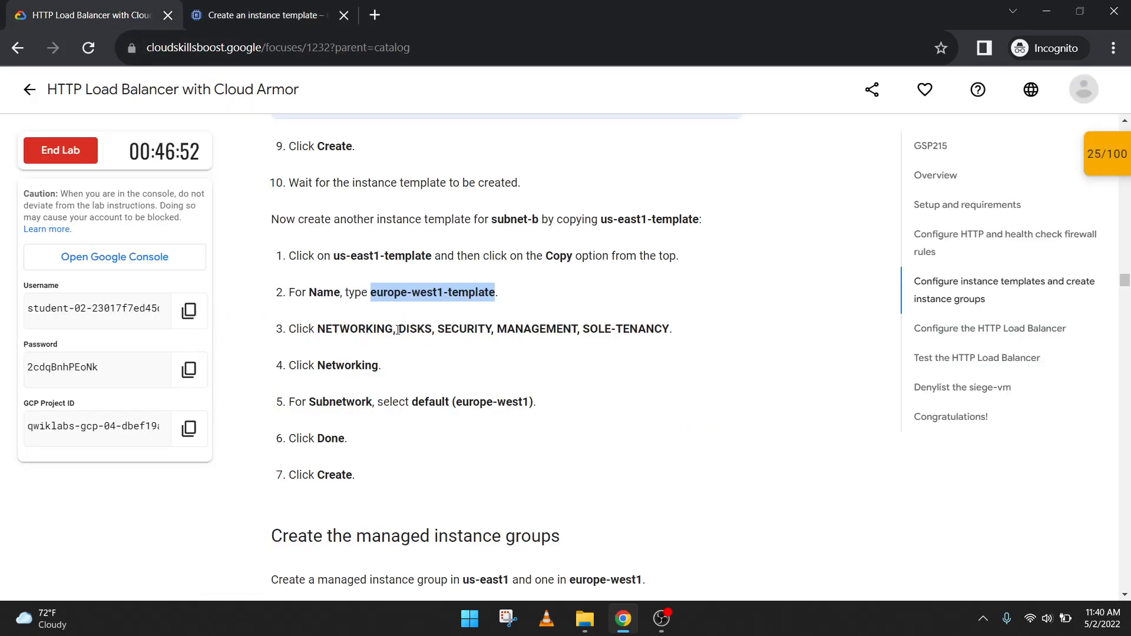
scroll(396, 349, up, 5)
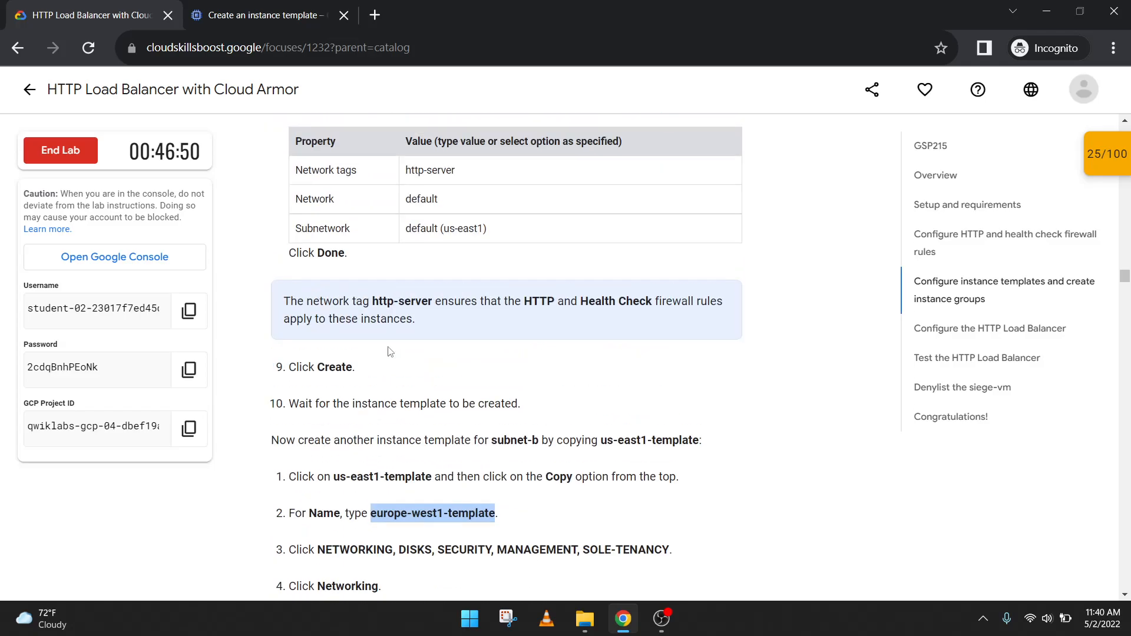
drag(455, 320, 405, 319)
key(ctrl+c)
key(ctrl+Tab)
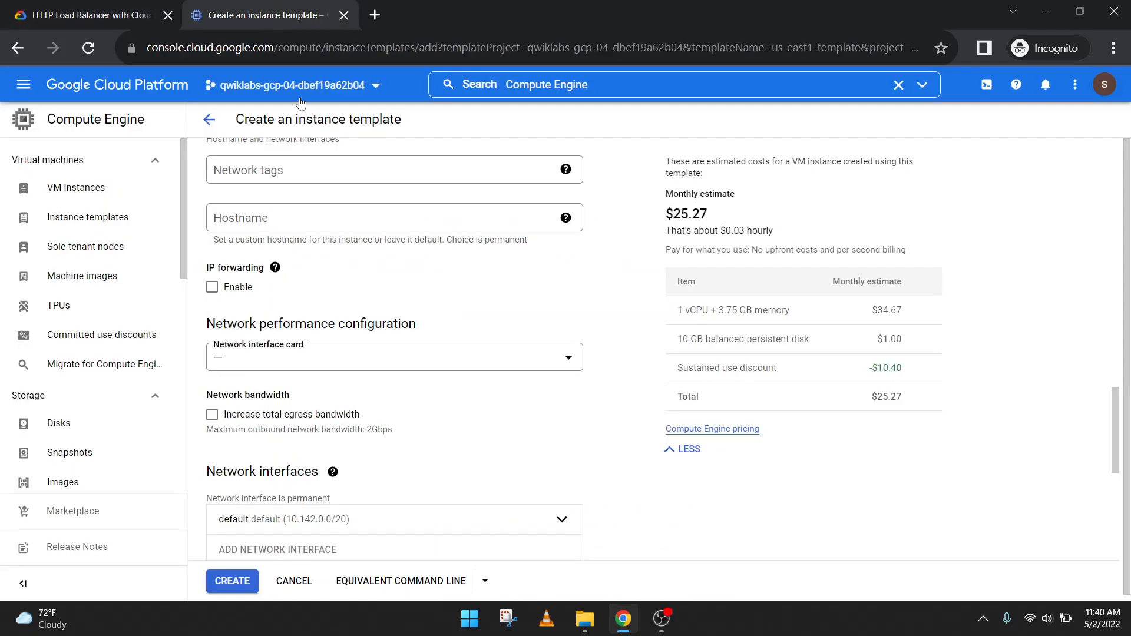
click(310, 178)
key(ctrl+v)
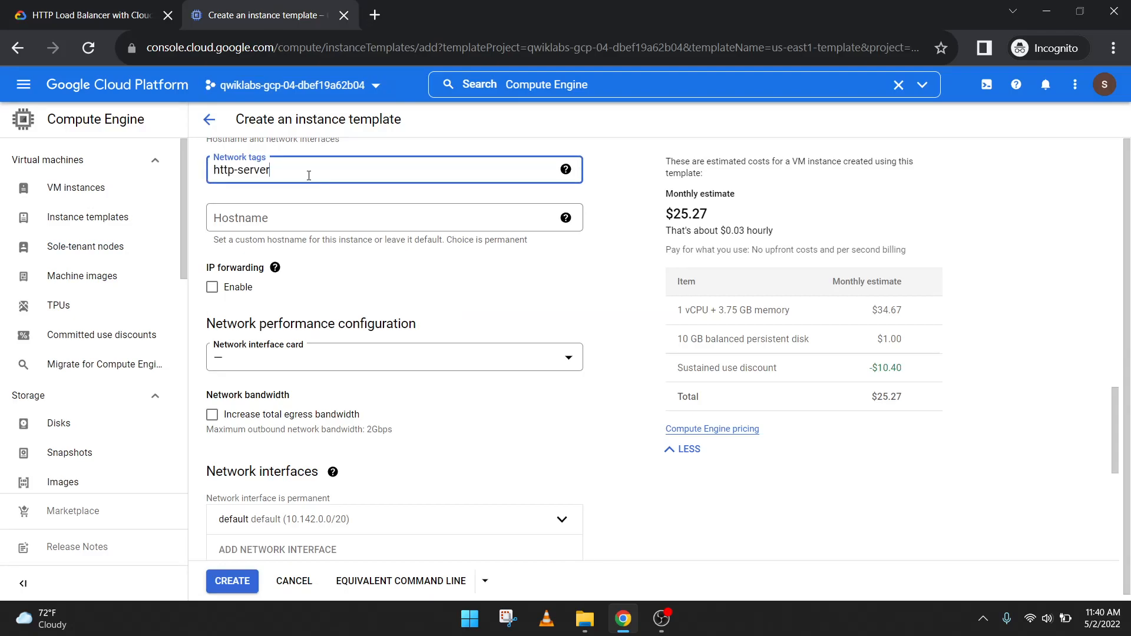
Set the default network interface's subnetwork to default (europe-west1), as specified in the lab instructions
scroll(323, 214, down, 5)
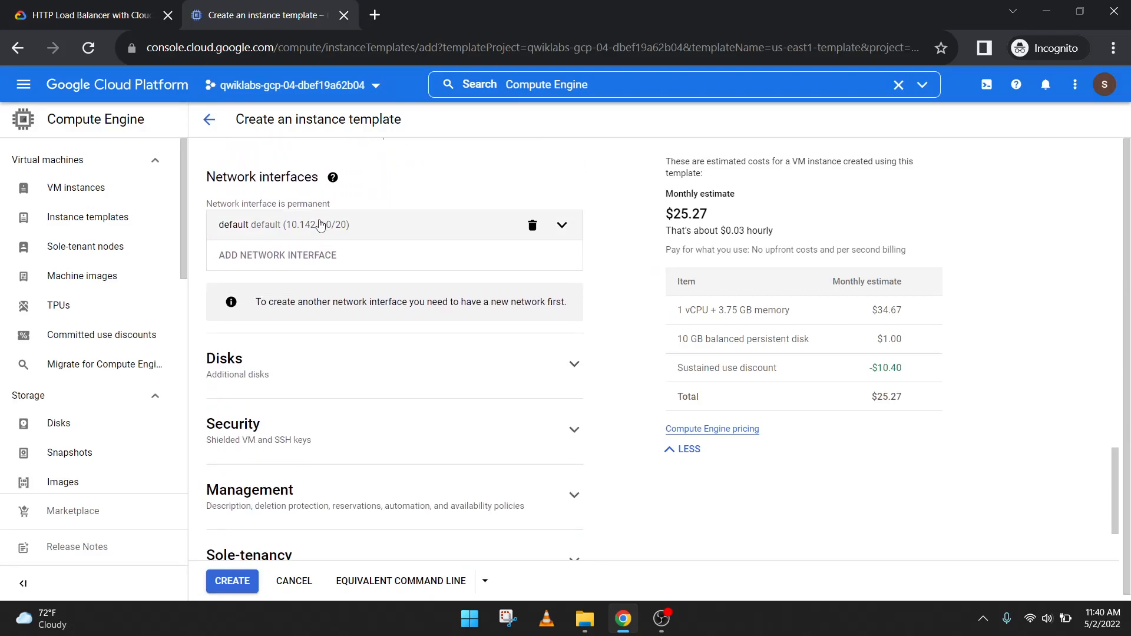
click(321, 222)
click(328, 334)
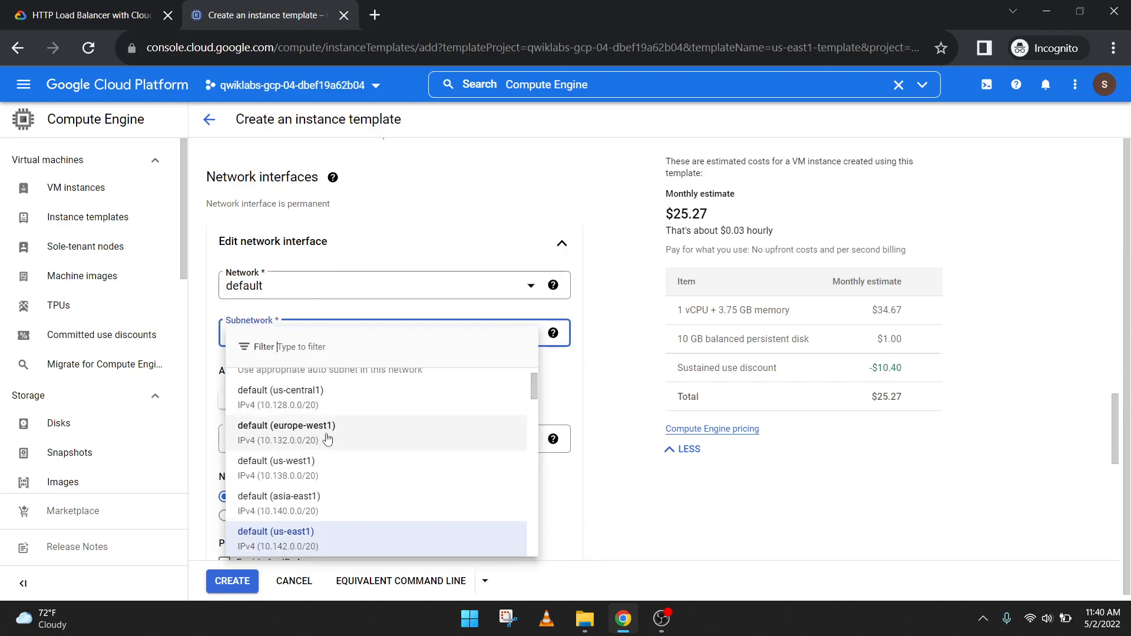
click(88, 14)
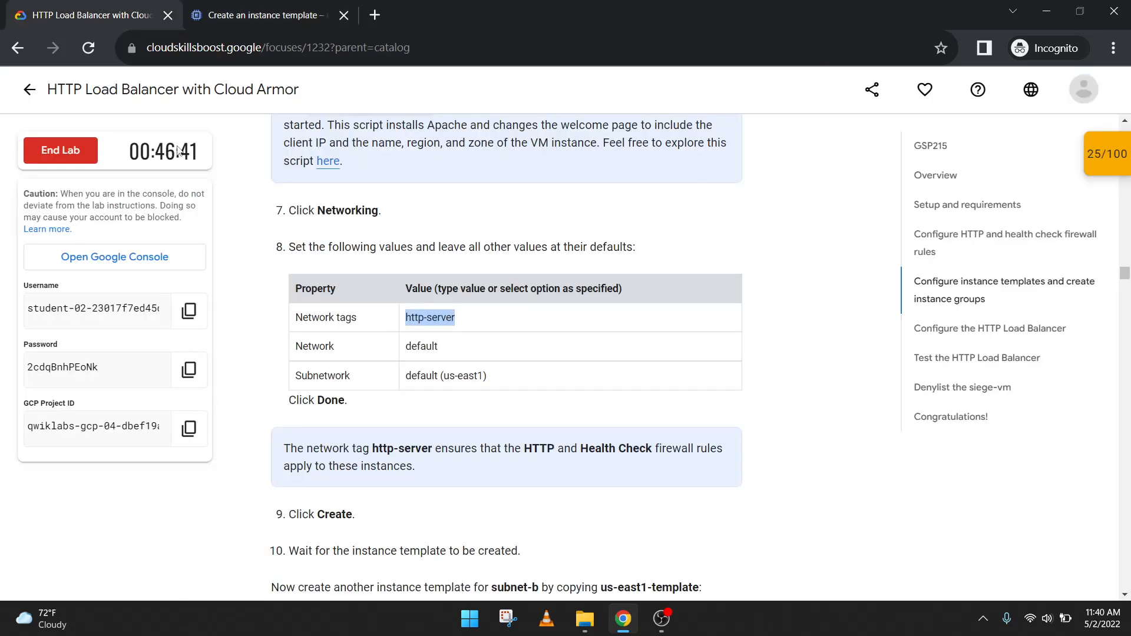
scroll(330, 281, down, 5)
scroll(330, 280, down, 3)
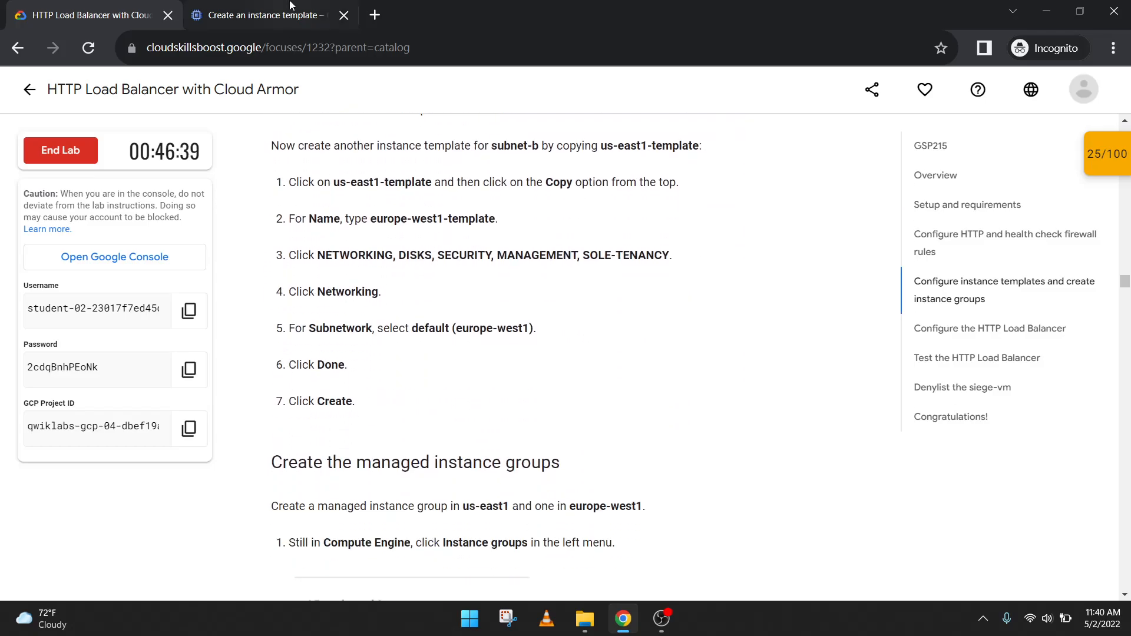
click(265, 15)
click(336, 430)
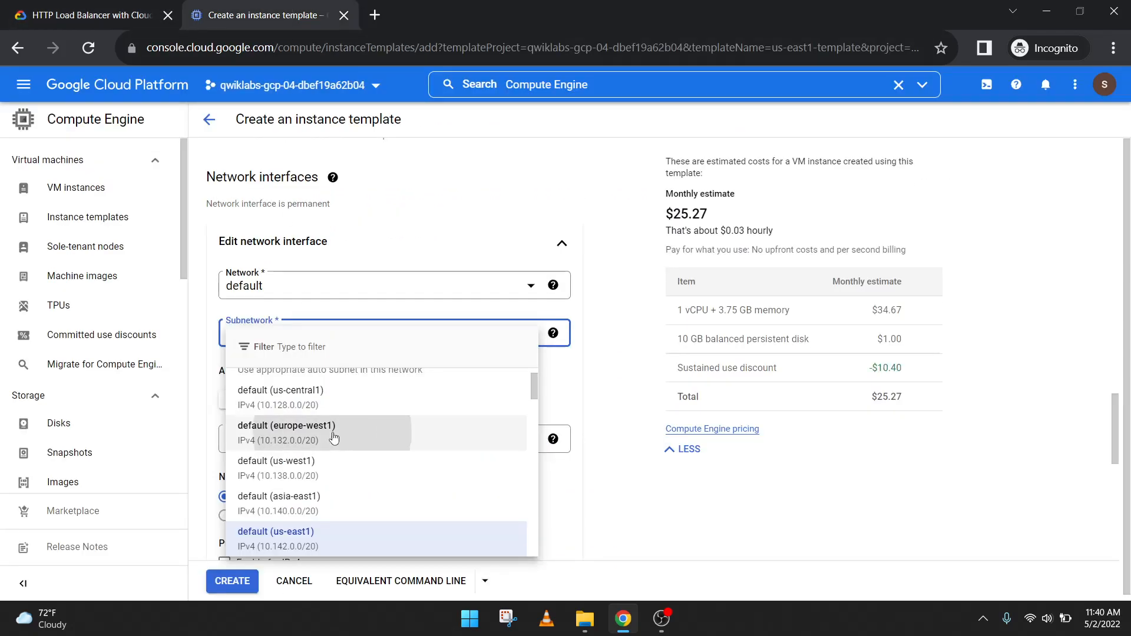
Check the lab's remaining template instructions, review the network interface, and create europe-west1-template
click(95, 11)
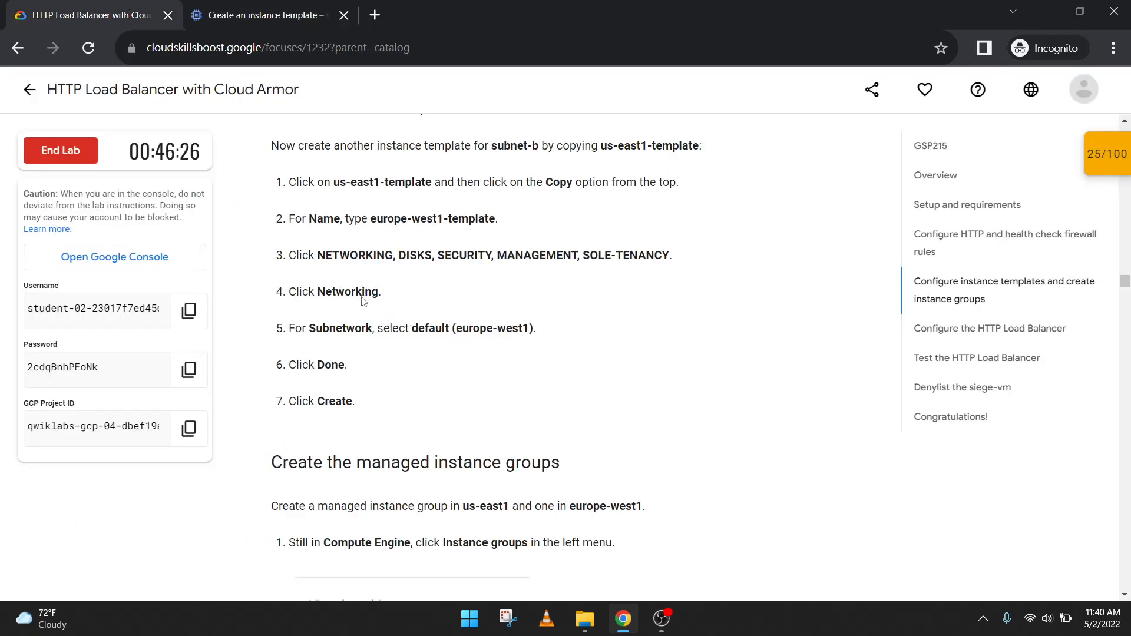
click(259, 15)
scroll(353, 353, down, 5)
scroll(438, 341, down, 2)
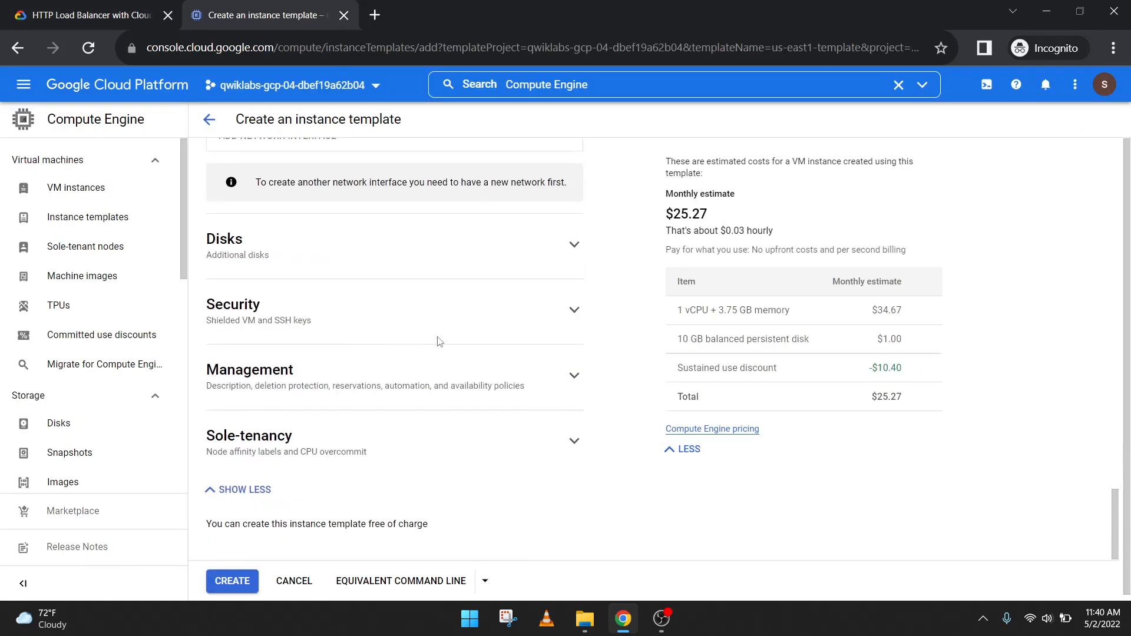
scroll(438, 341, up, 4)
click(543, 305)
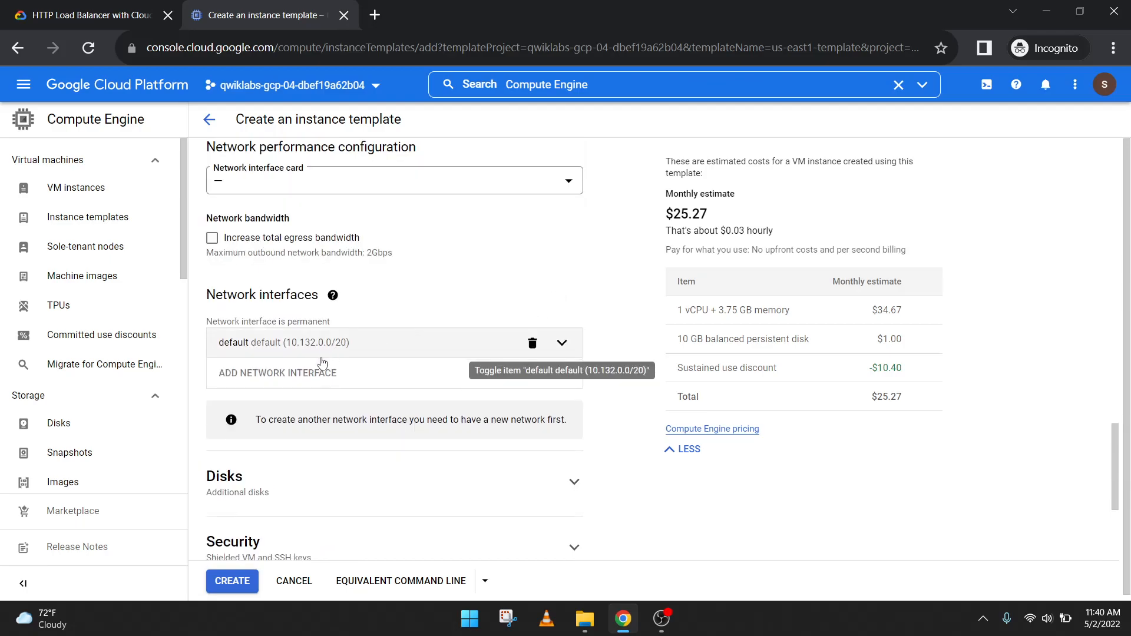
click(231, 580)
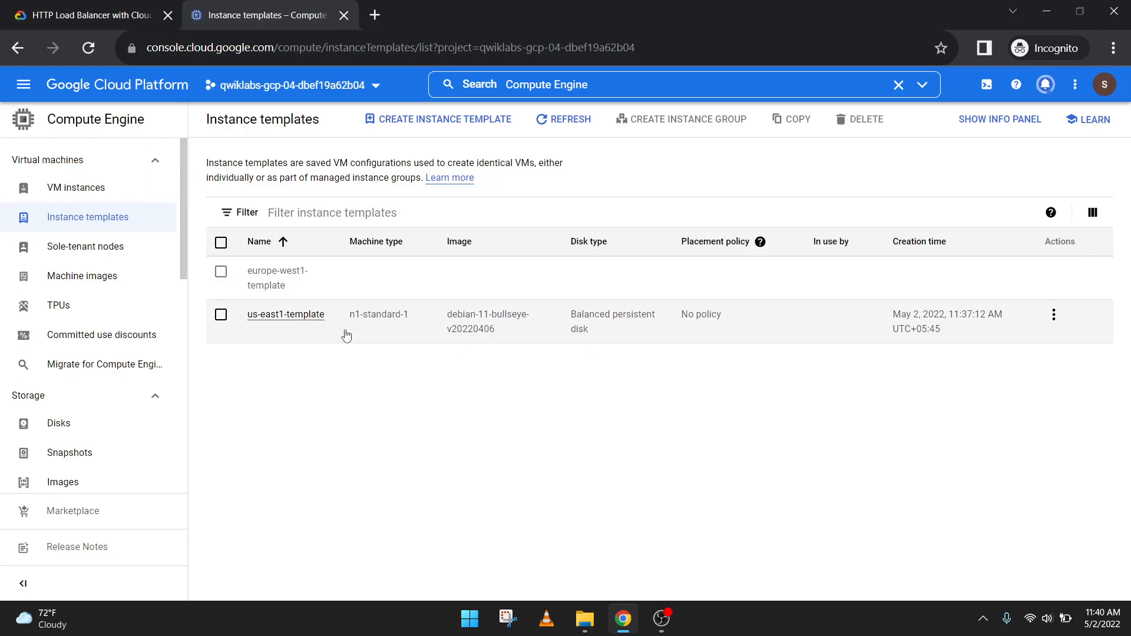
Check the creation notification for europe-west1-template and read the lab's instructions for creating the managed instance groups
click(1046, 84)
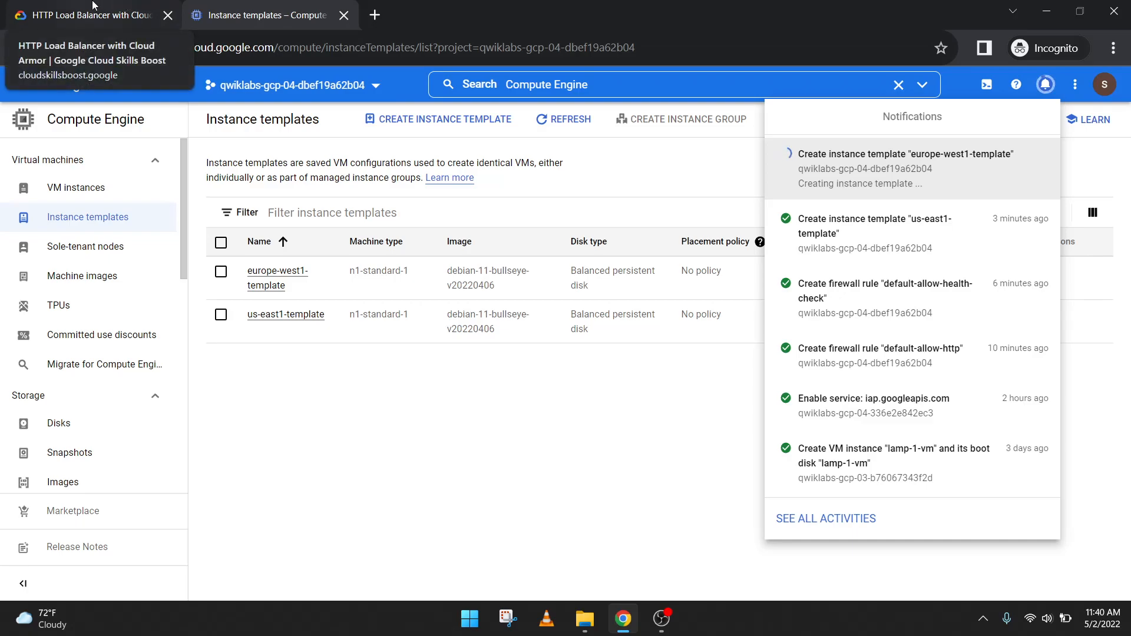
click(126, 8)
scroll(359, 306, down, 2)
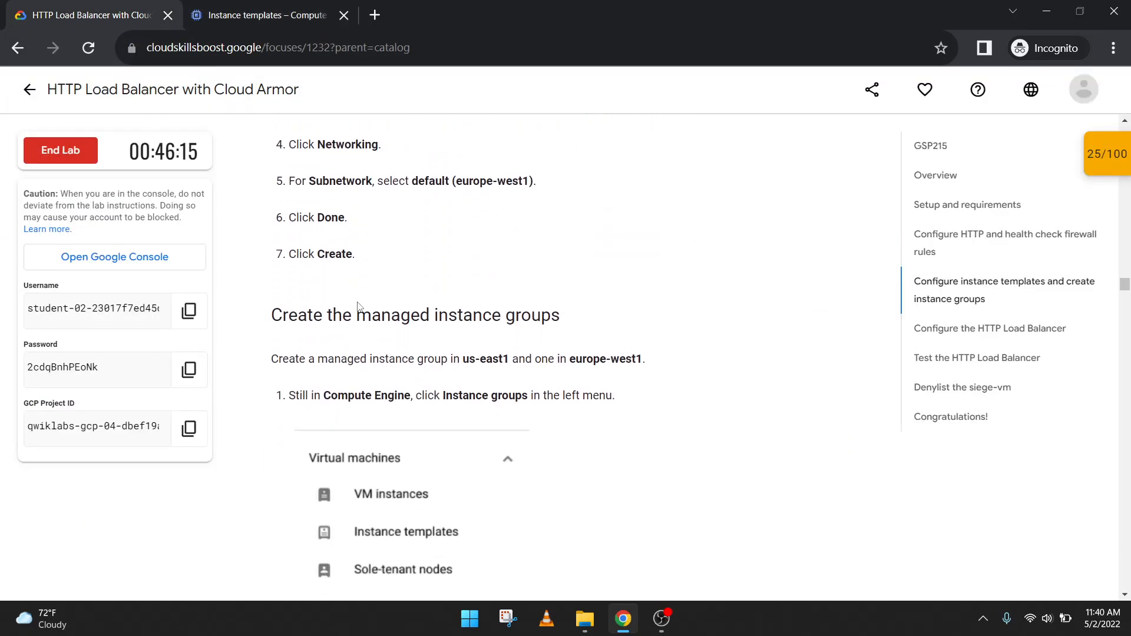
click(266, 17)
click(117, 15)
drag(273, 318, 567, 318)
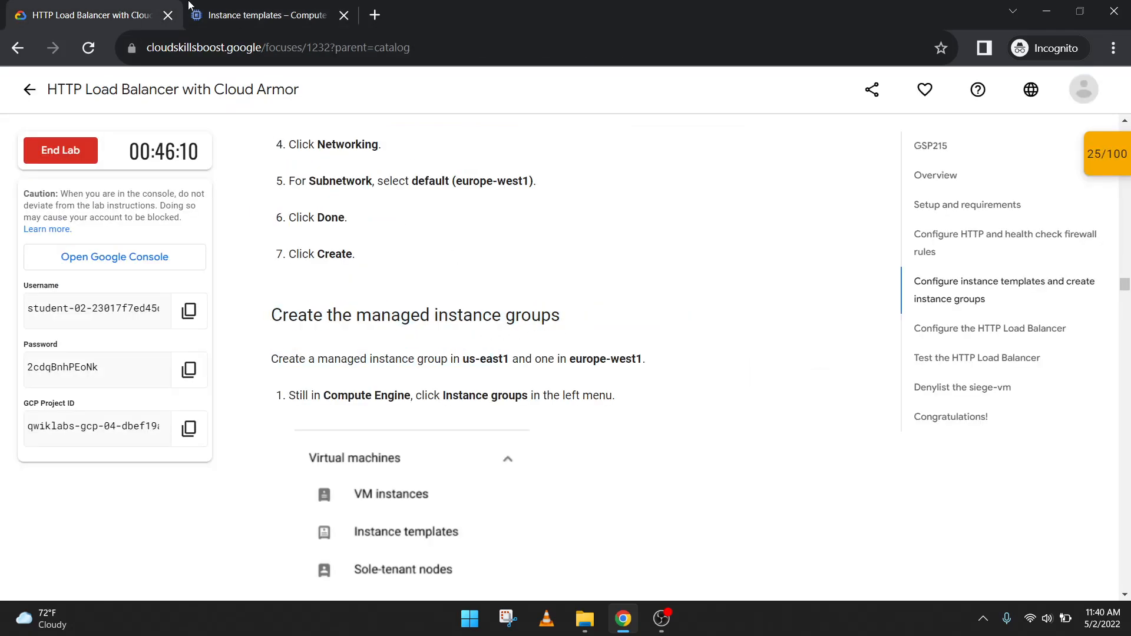
click(280, 8)
click(141, 8)
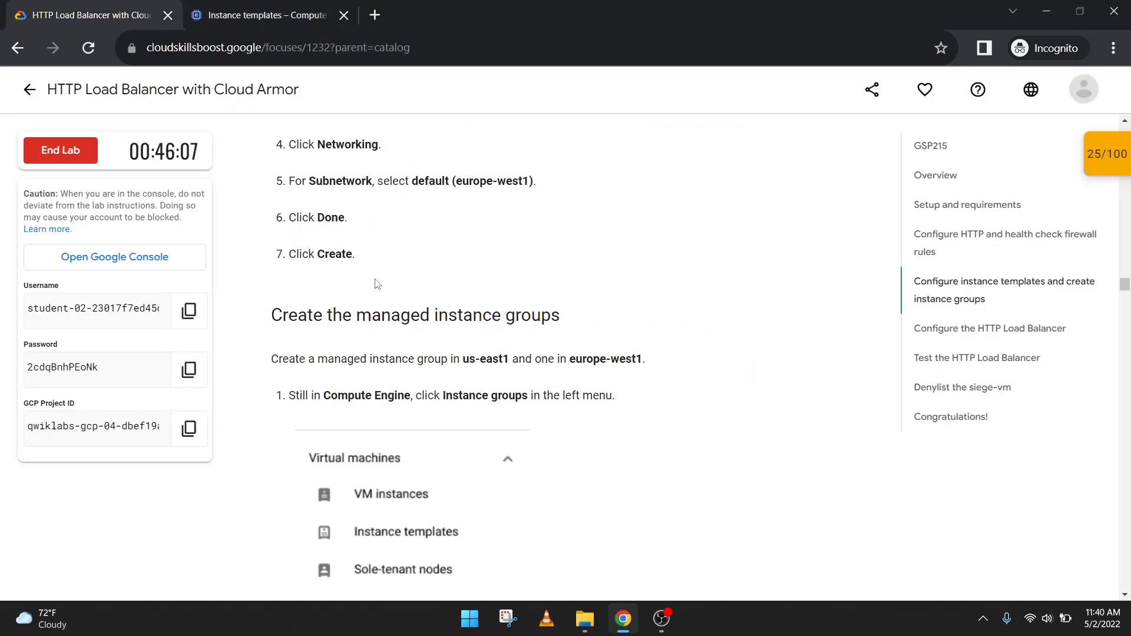
scroll(379, 286, down, 2)
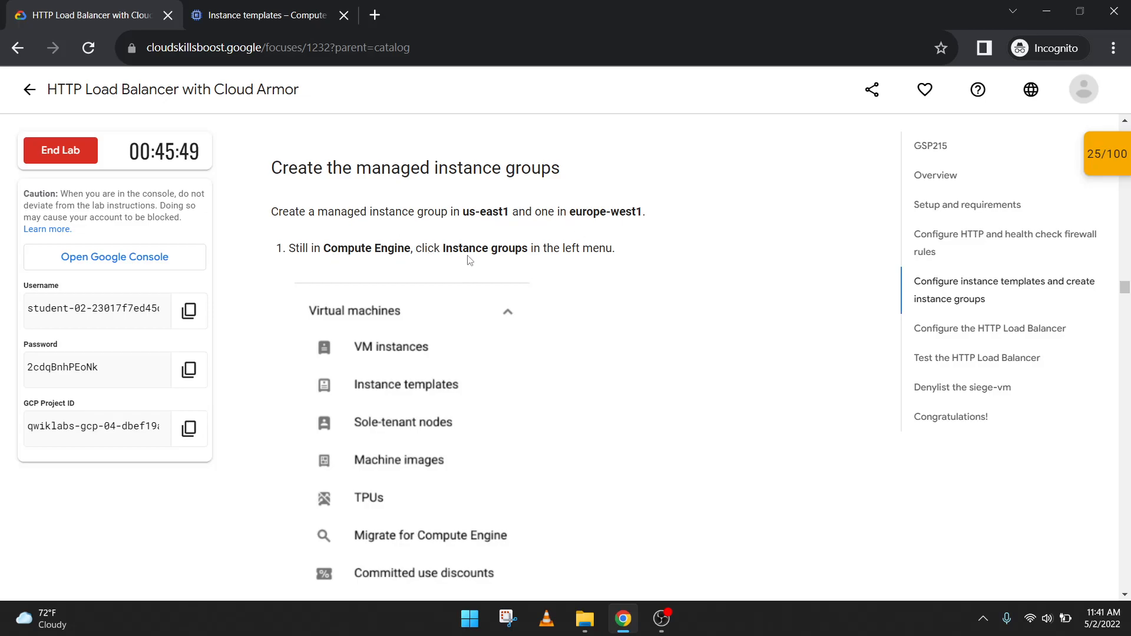
scroll(469, 260, down, 7)
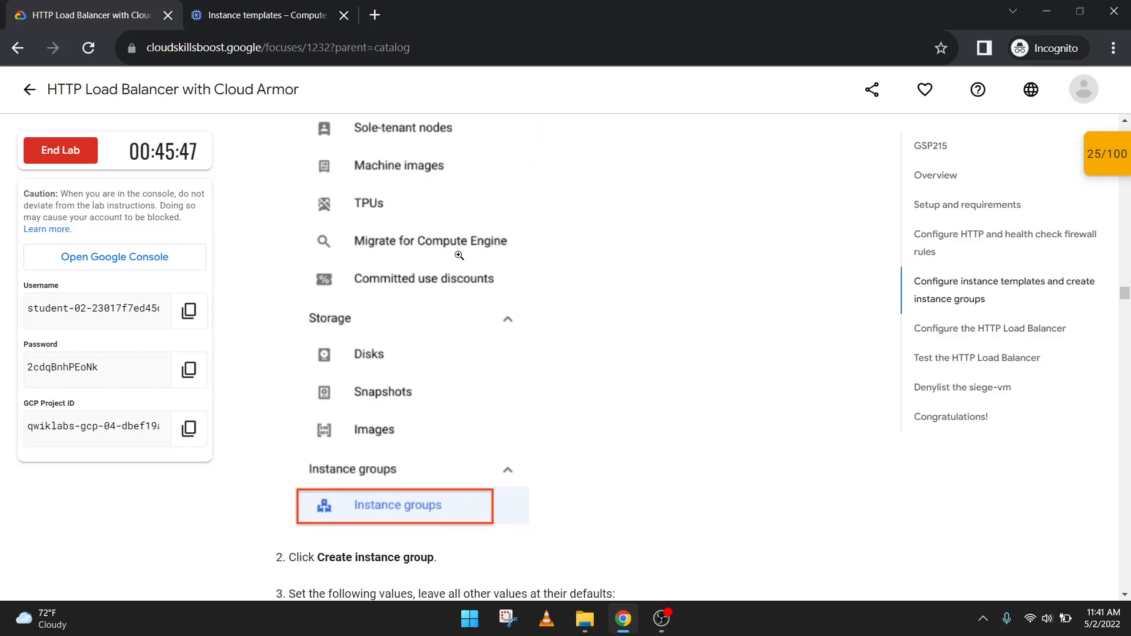
Open Compute Engine's Instance groups page and start creating an instance group
click(263, 16)
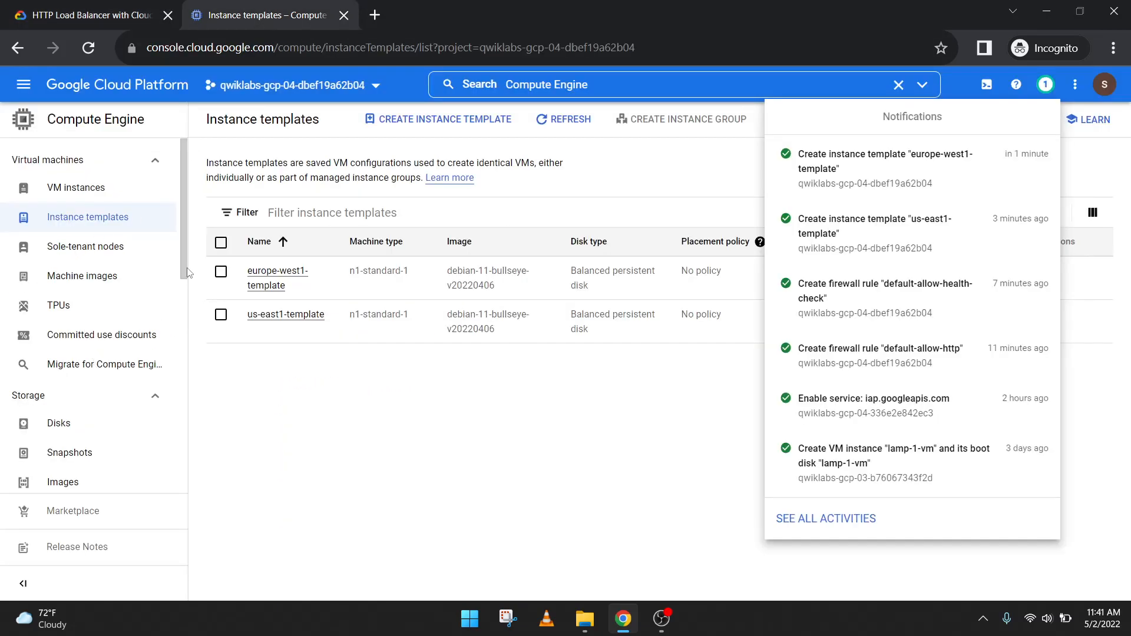
click(187, 334)
scroll(88, 212, down, 10)
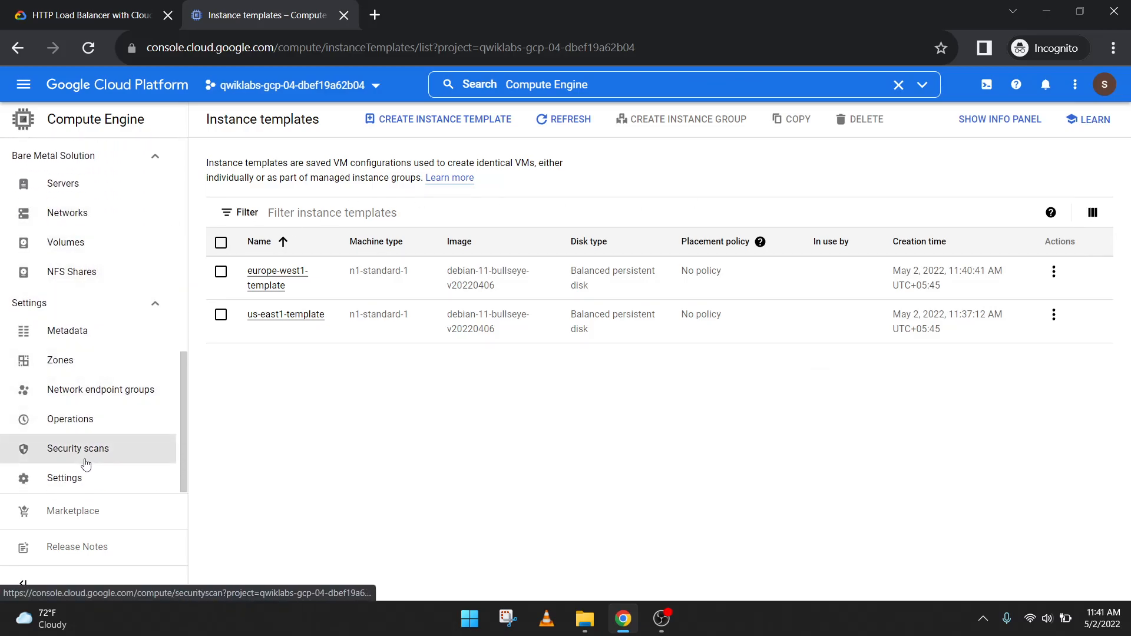
scroll(96, 472, up, 1)
scroll(96, 473, up, 8)
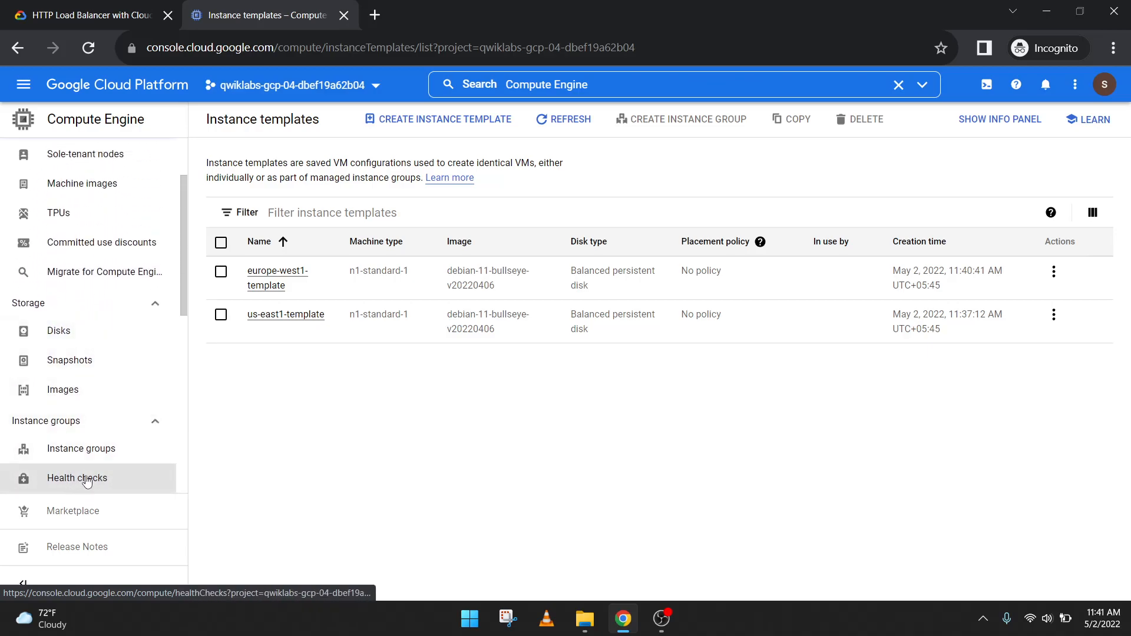
click(109, 458)
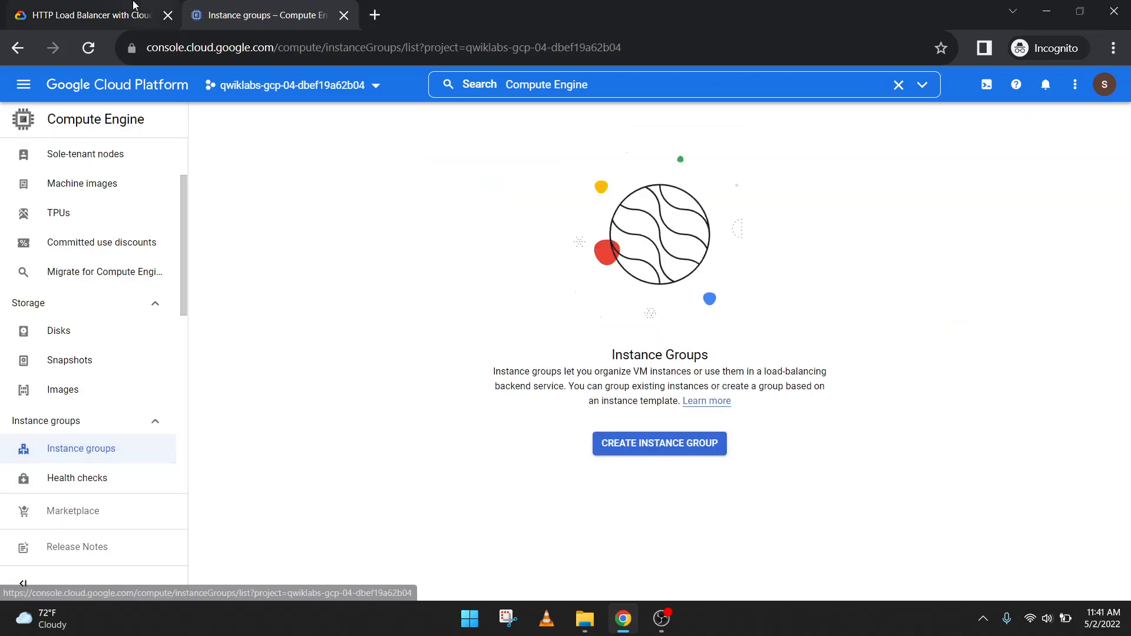
click(151, 5)
key(ctrl+Tab)
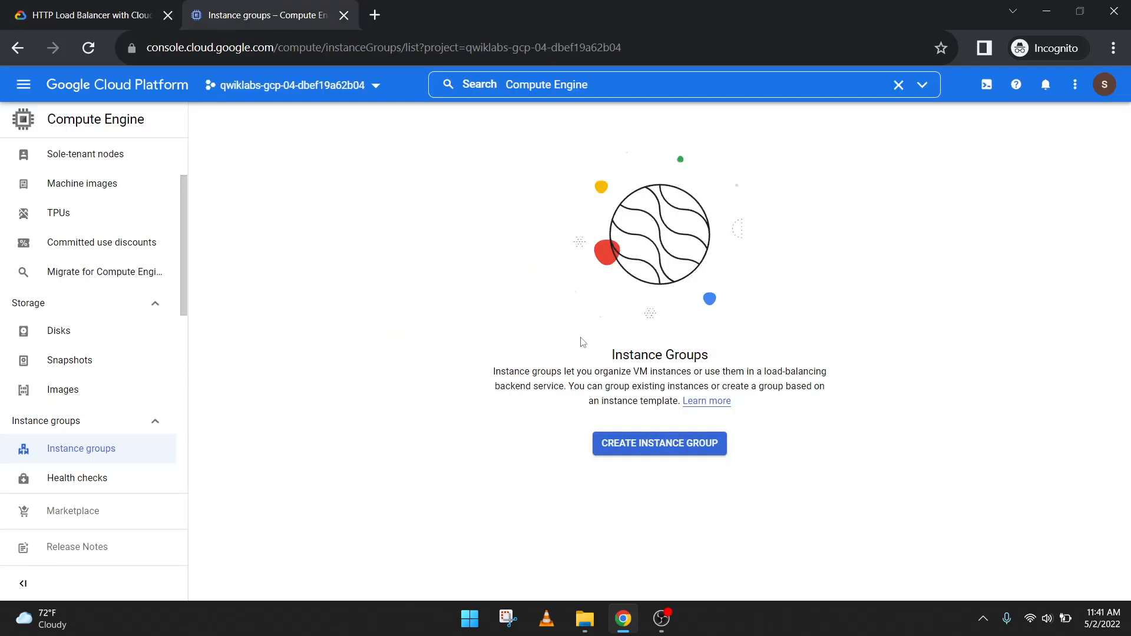
click(646, 451)
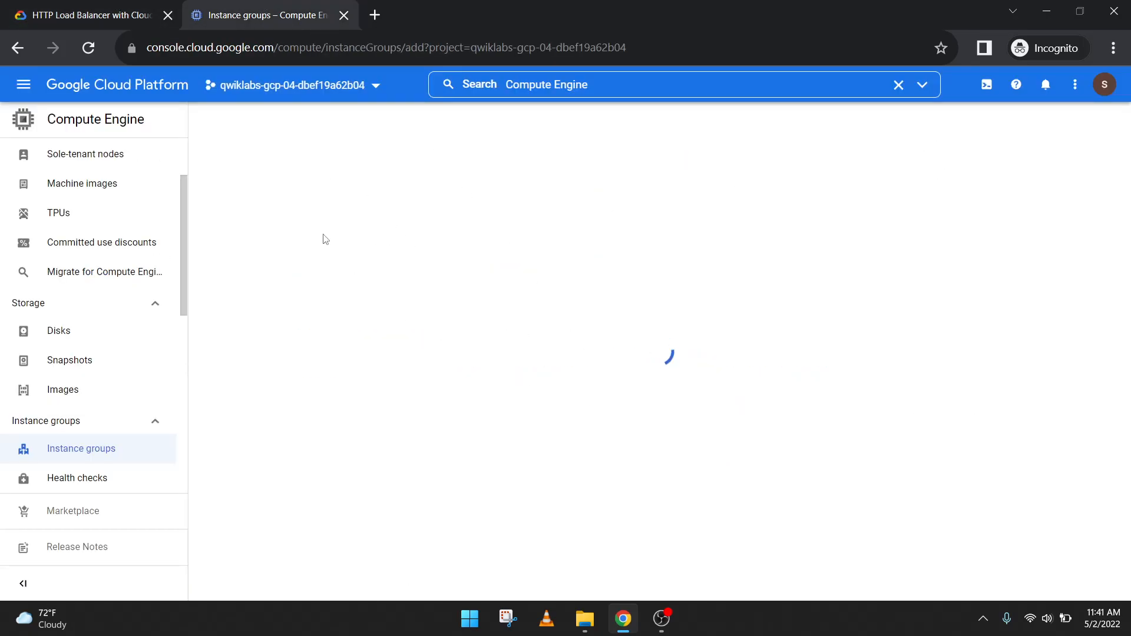
Name the new managed instance group us-east1-mig, copying the name from the lab's table of values
click(62, 6)
drag(639, 458, 555, 464)
key(ctrl+c)
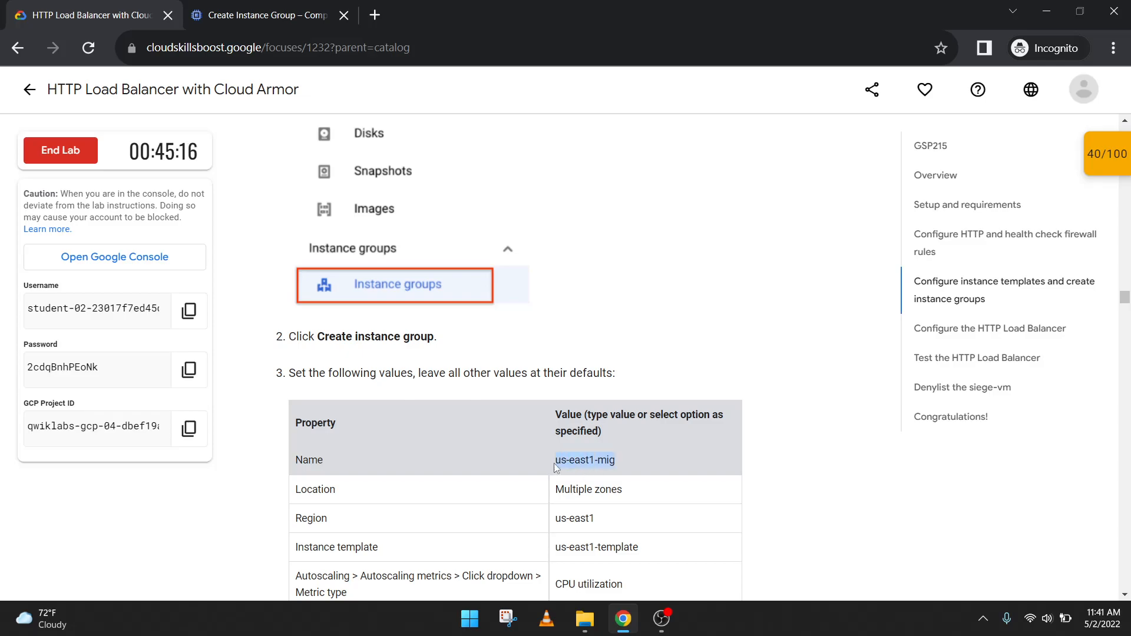
click(259, 15)
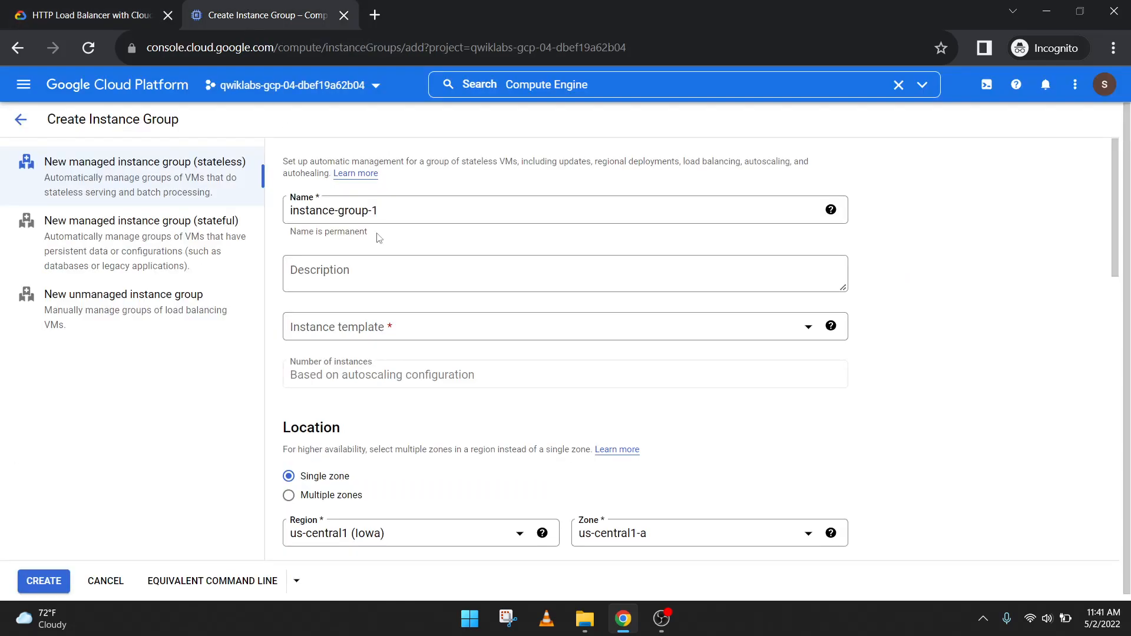
triple_click(401, 215)
key(ctrl+v)
Check the lab's values for the instance group and set its location to Multiple zones
click(118, 14)
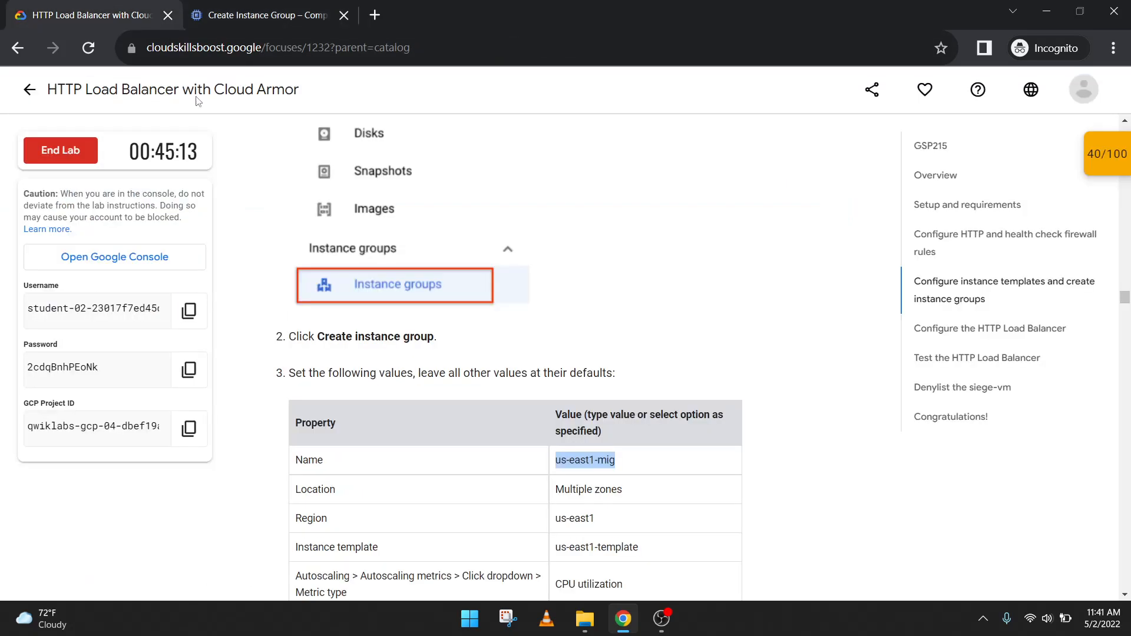
click(256, 6)
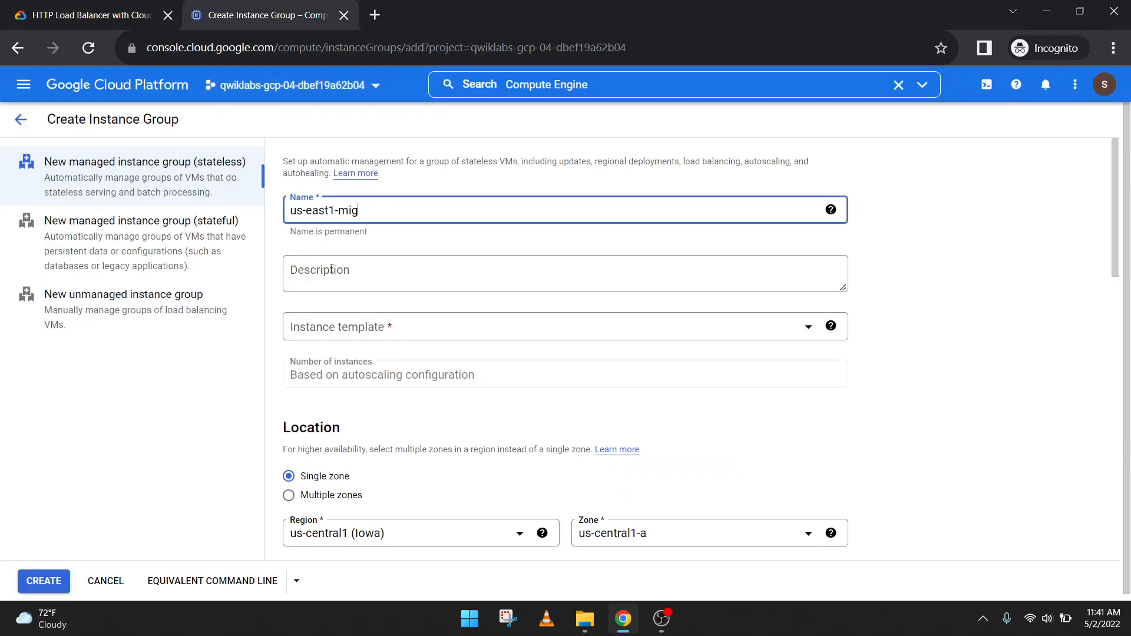
click(358, 334)
click(94, 16)
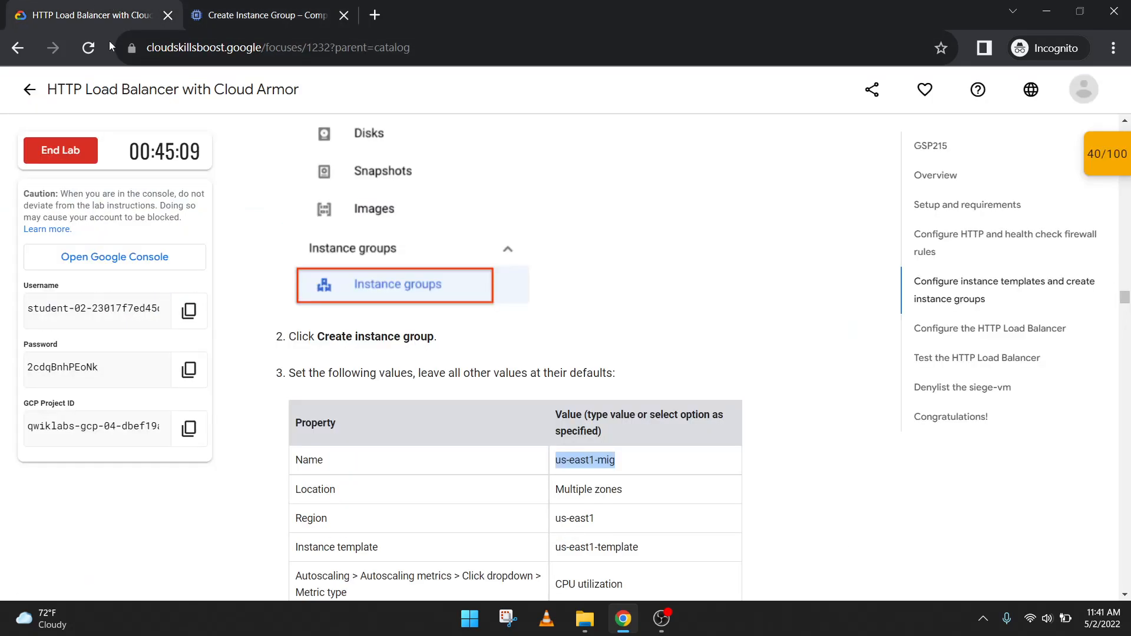
click(262, 8)
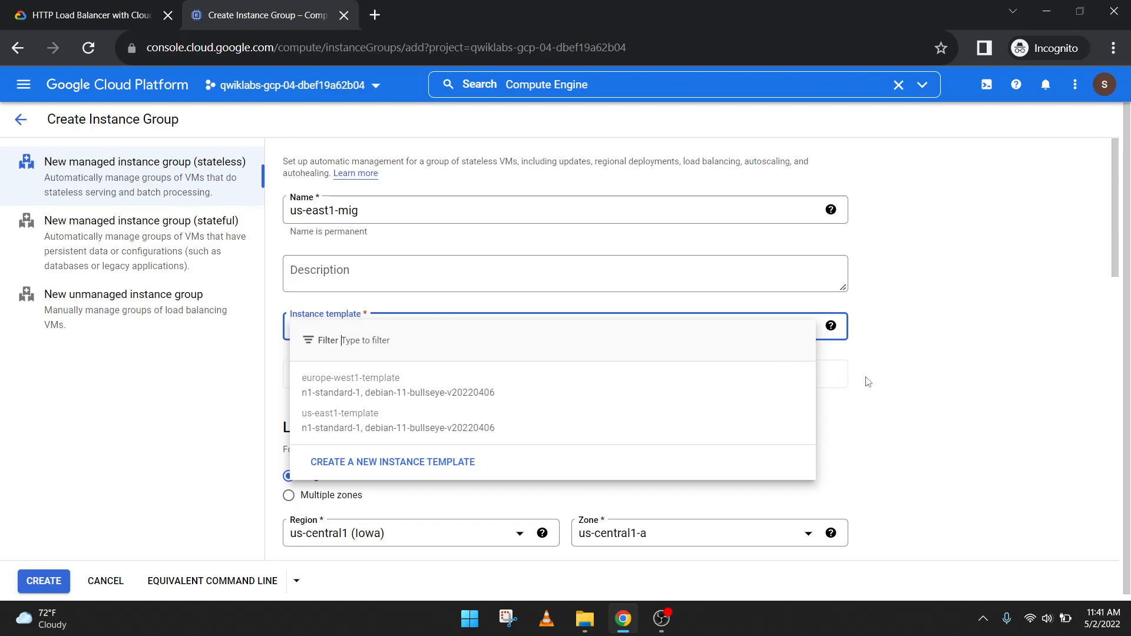
click(912, 388)
scroll(560, 446, down, 1)
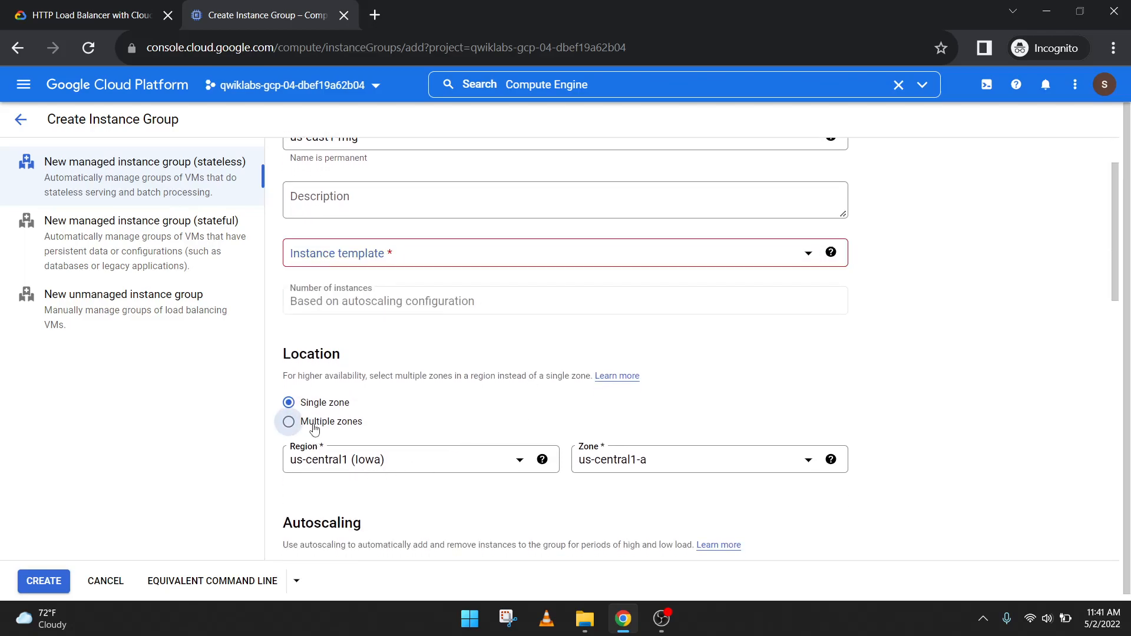
click(314, 423)
Try to choose us-east1-template as the group's instance template
click(393, 264)
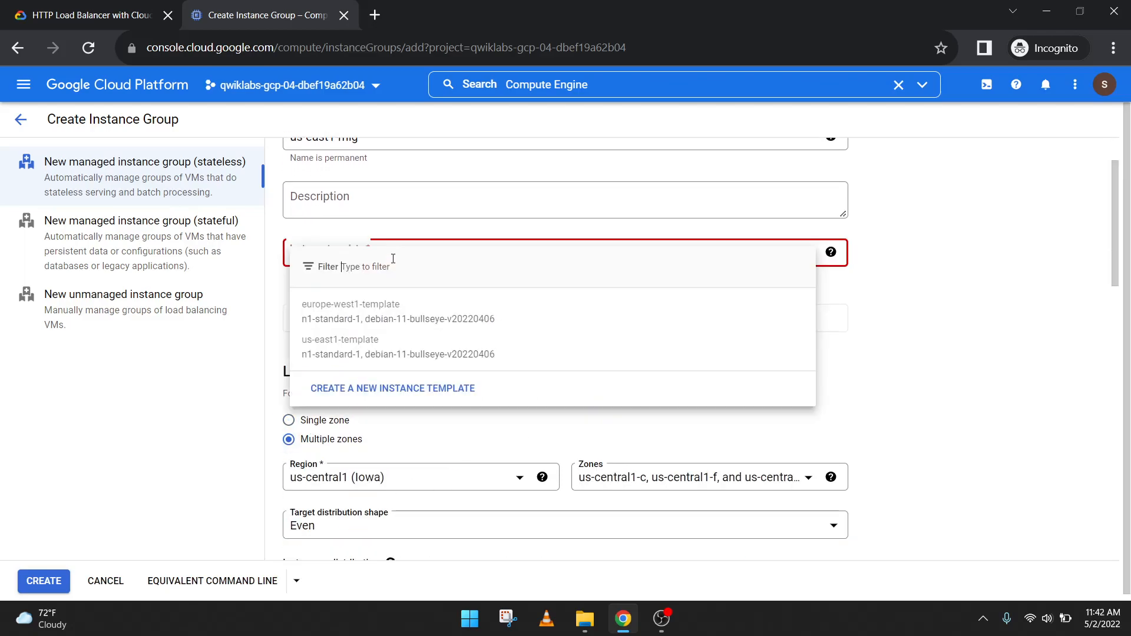
click(384, 439)
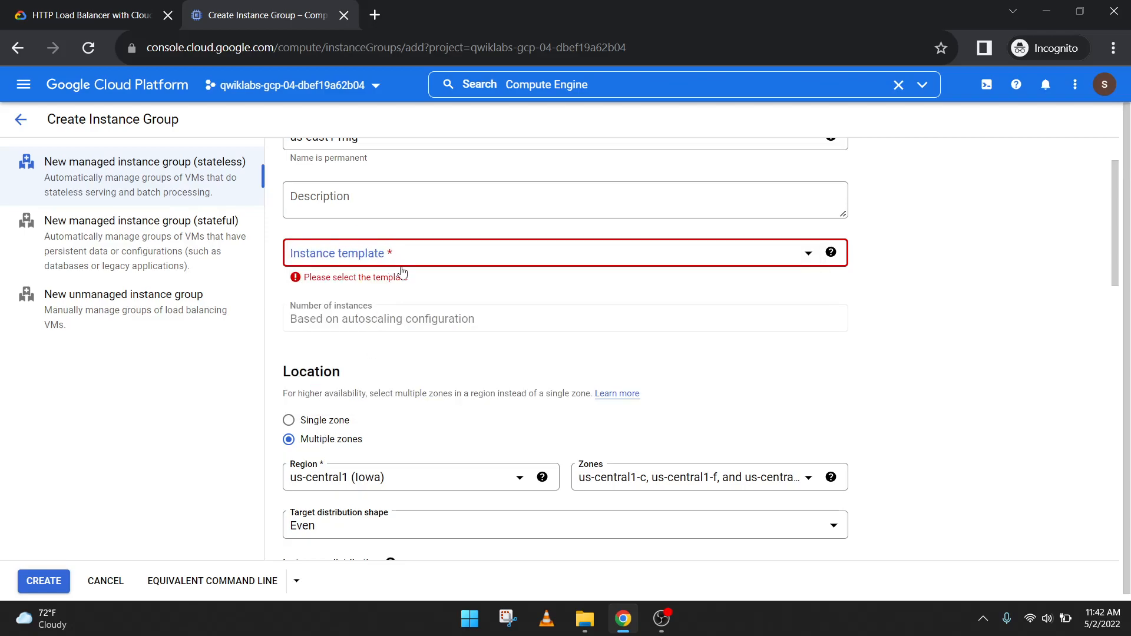
scroll(401, 270, up, 1)
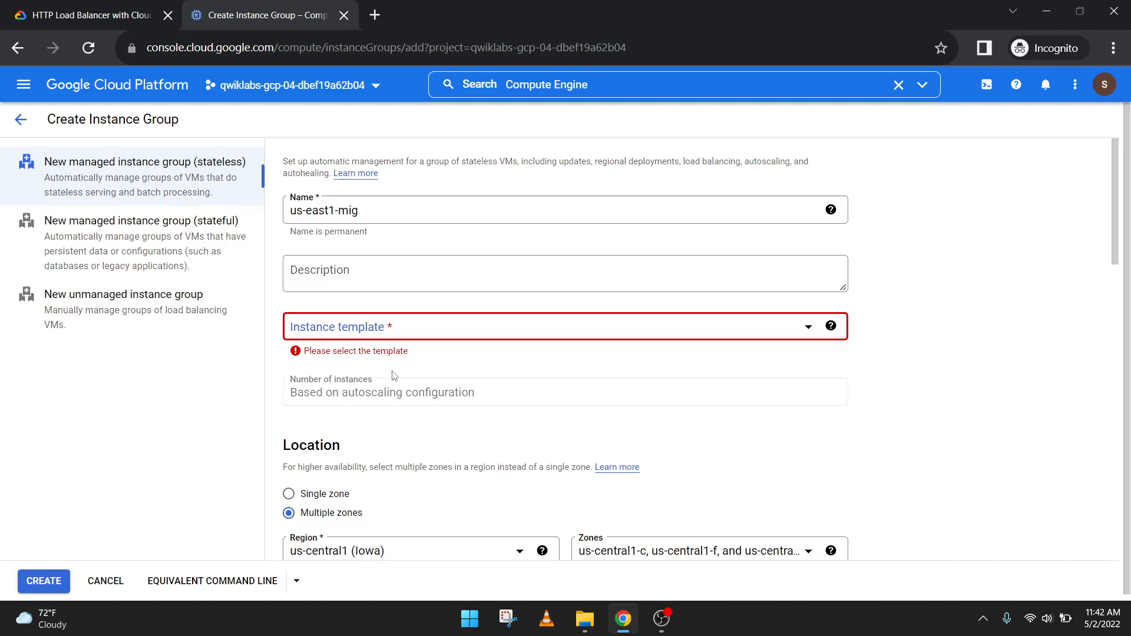
click(405, 336)
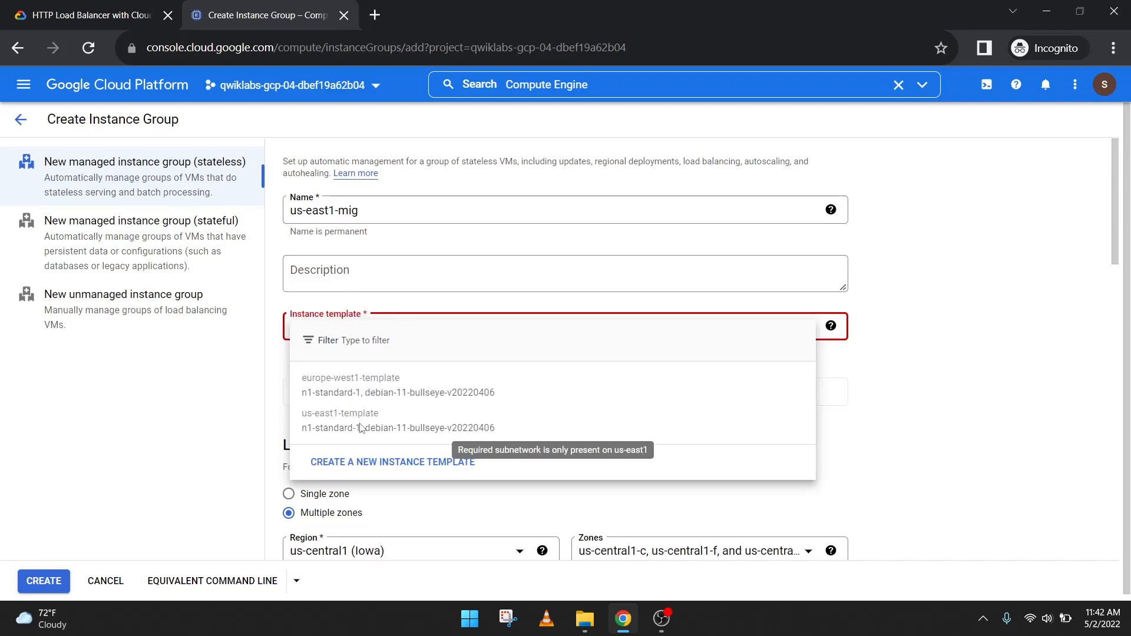
click(928, 421)
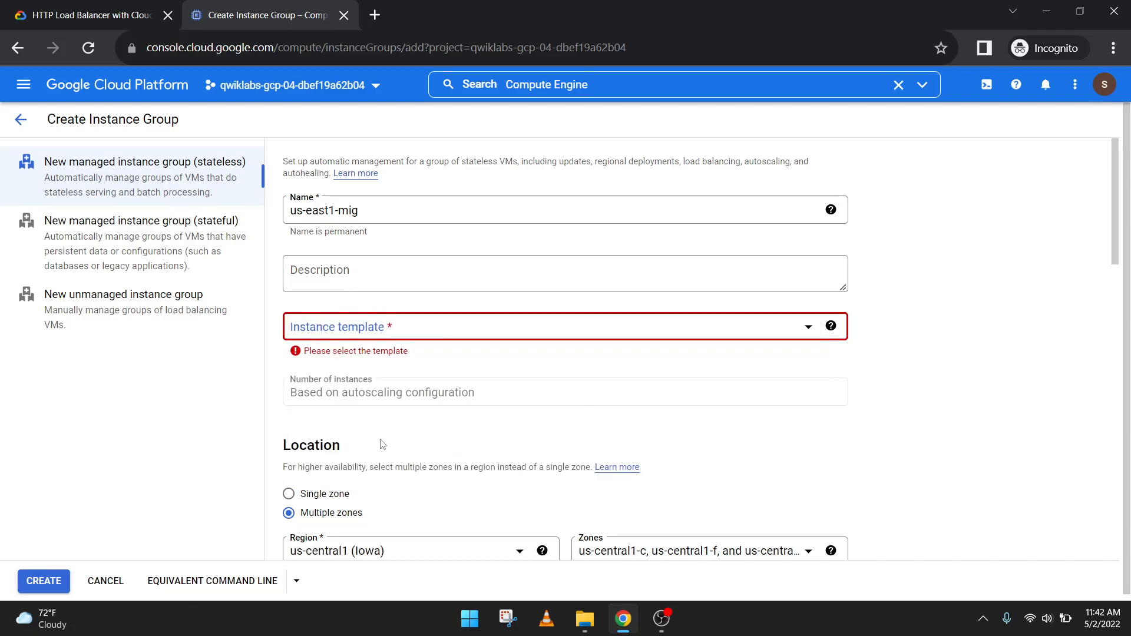
scroll(383, 443, down, 1)
Check the lab's region value and set the instance group's region to us-east1 (South Carolina)
click(153, 21)
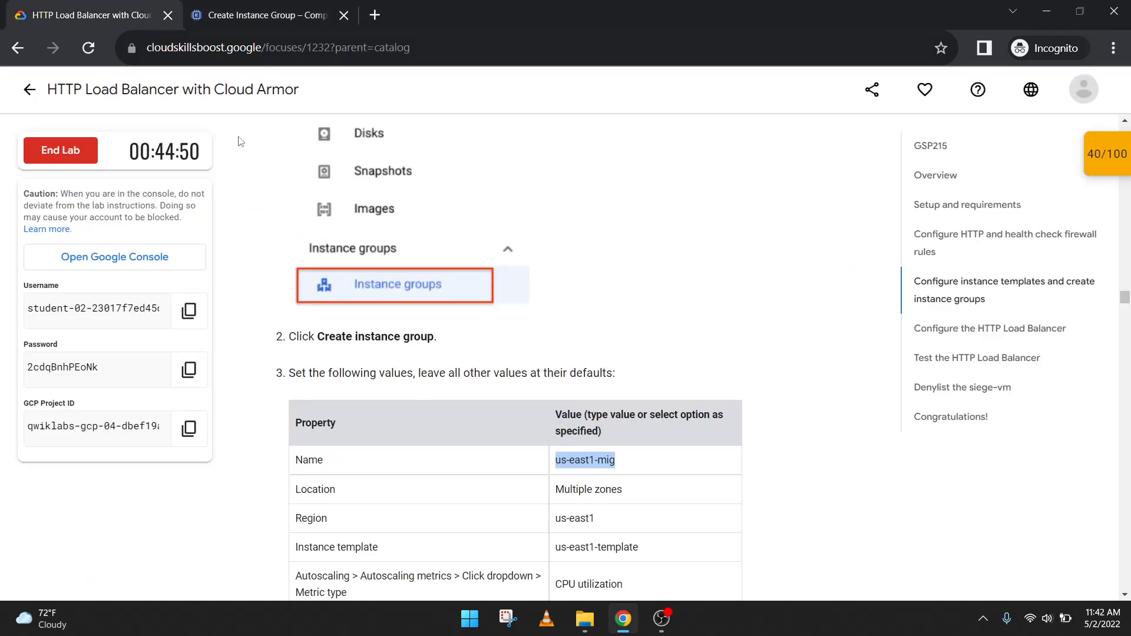
scroll(599, 441, down, 1)
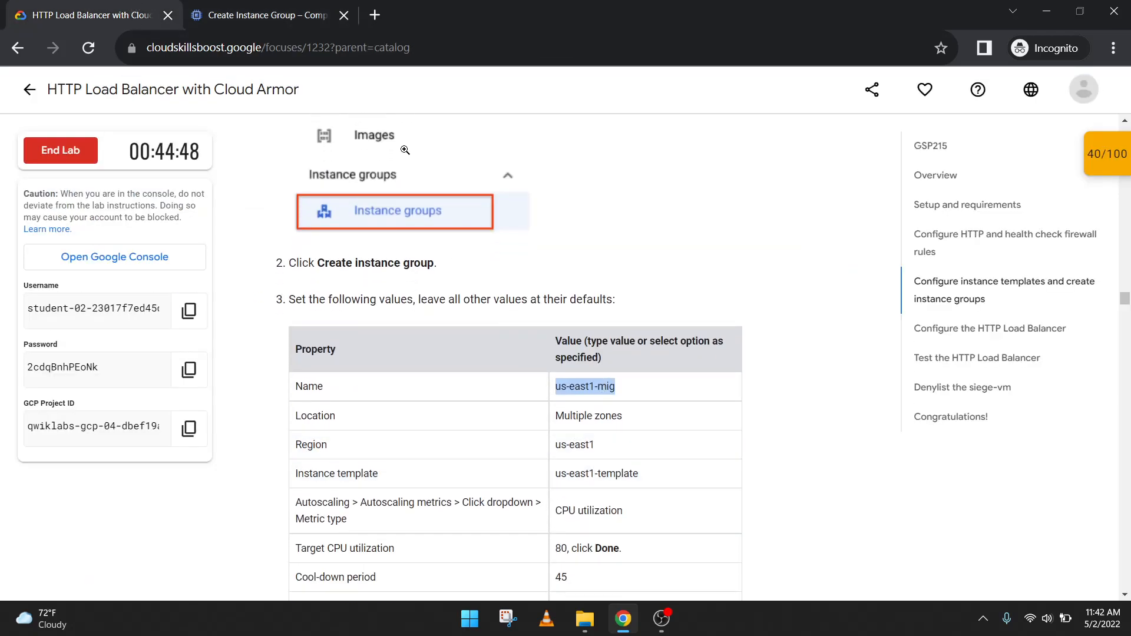
click(295, 5)
click(380, 480)
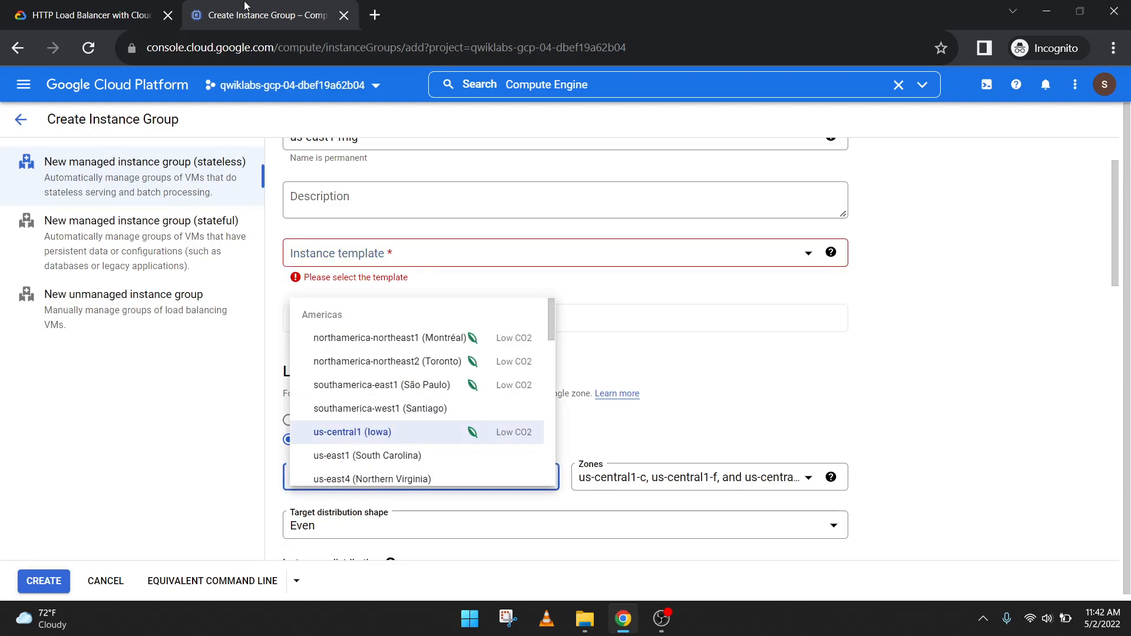
click(2, 4)
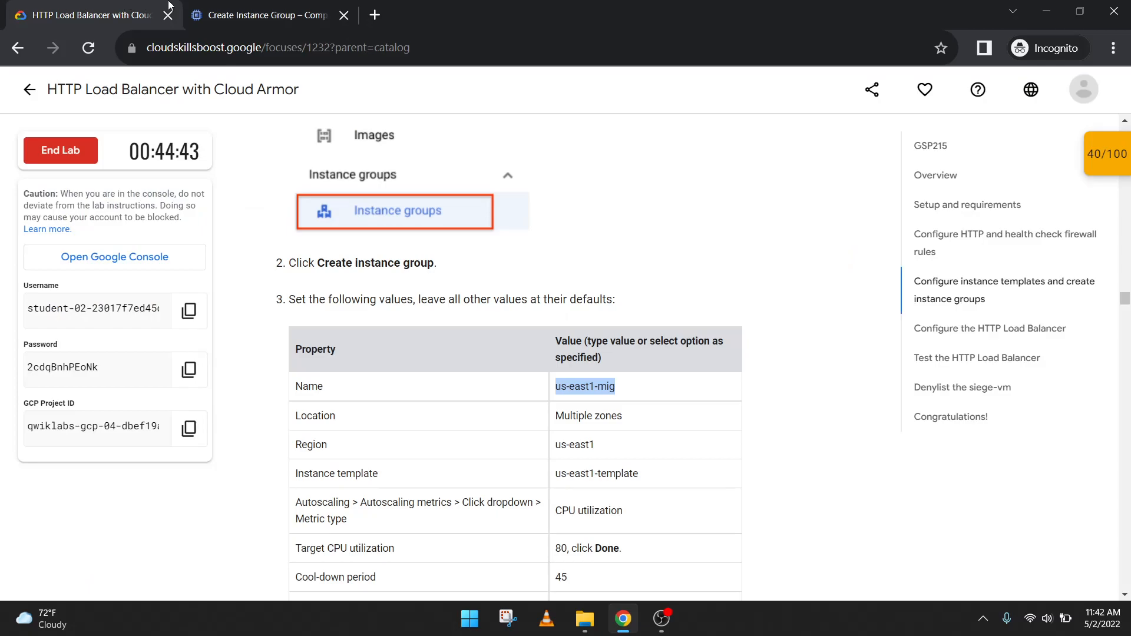
click(241, 5)
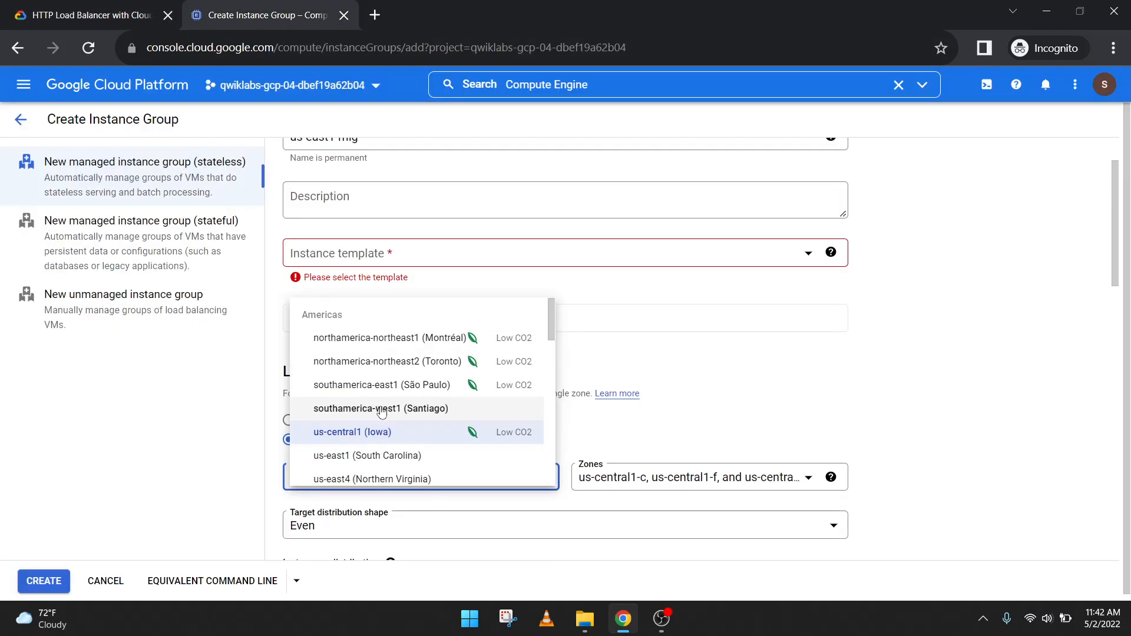
click(391, 456)
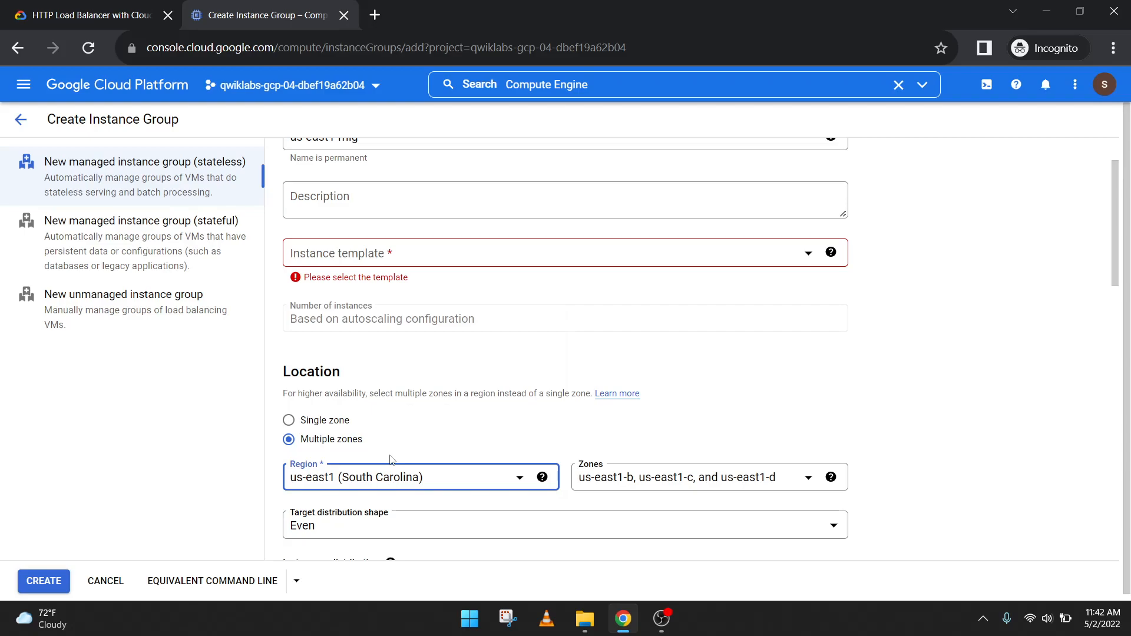
Select us-east1-template as the group's instance template and recheck the region options, keeping us-east1 (South Carolina)
click(378, 262)
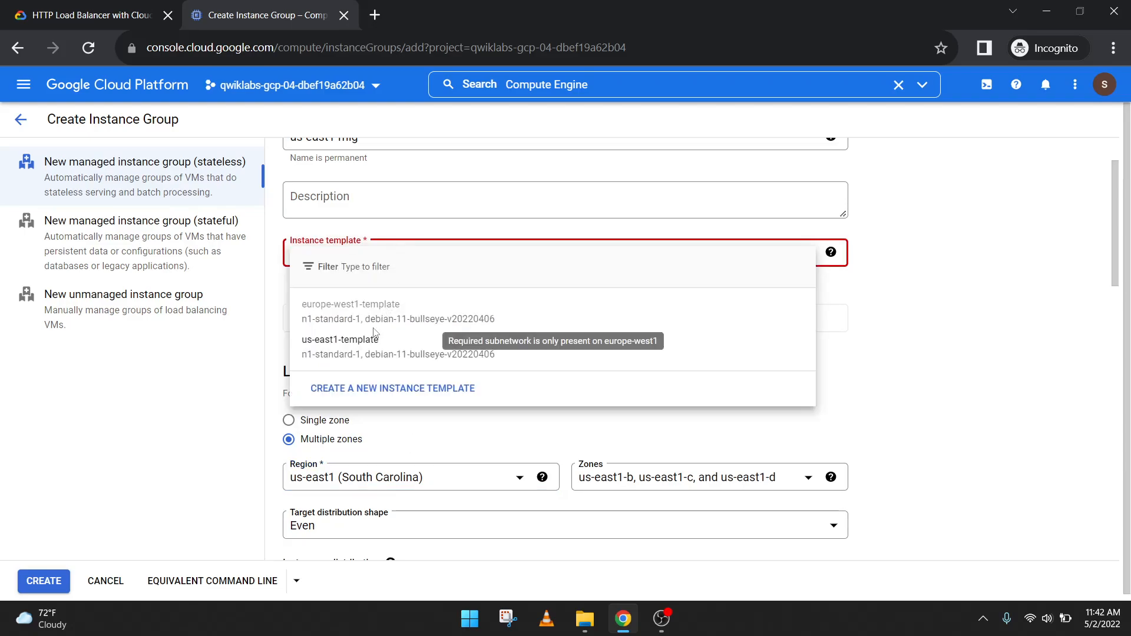
click(355, 347)
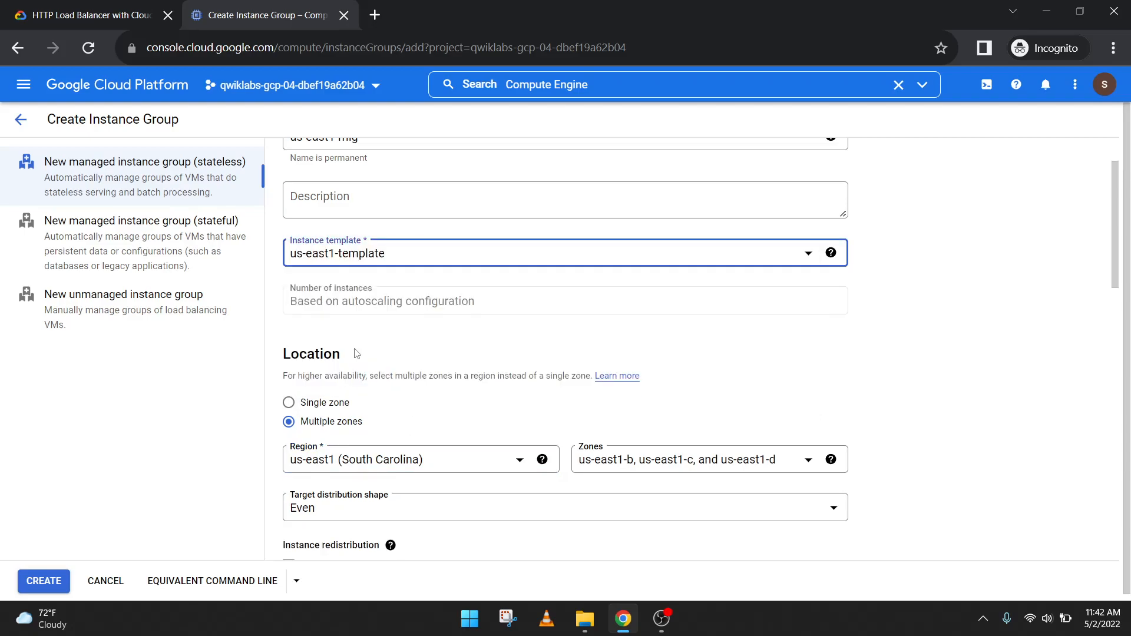
click(383, 469)
scroll(411, 407, down, 3)
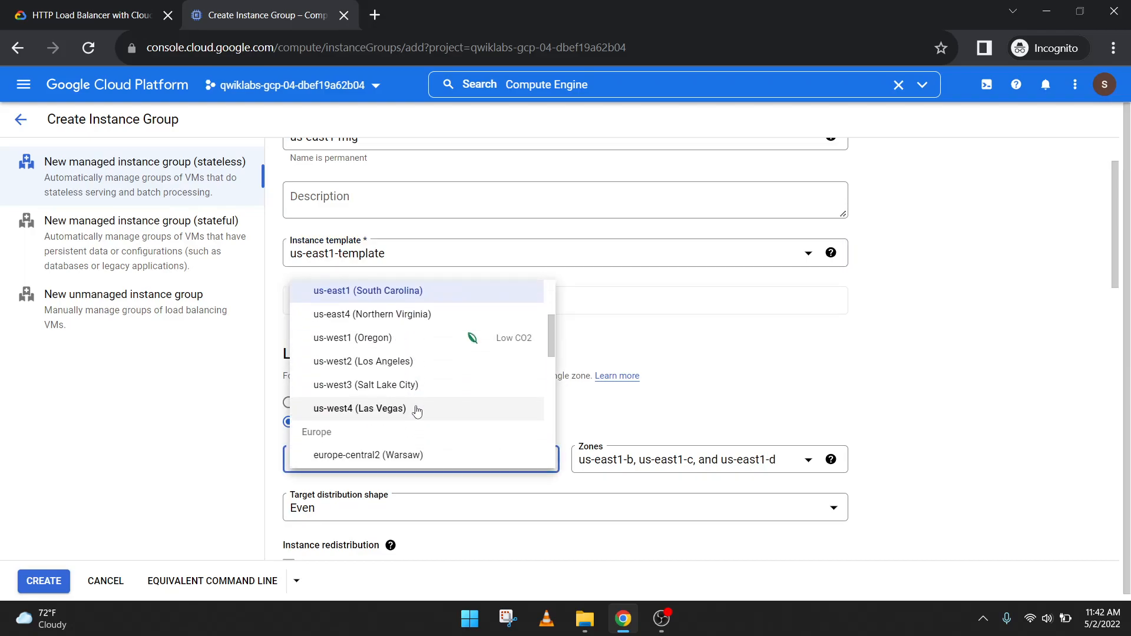
scroll(417, 410, up, 3)
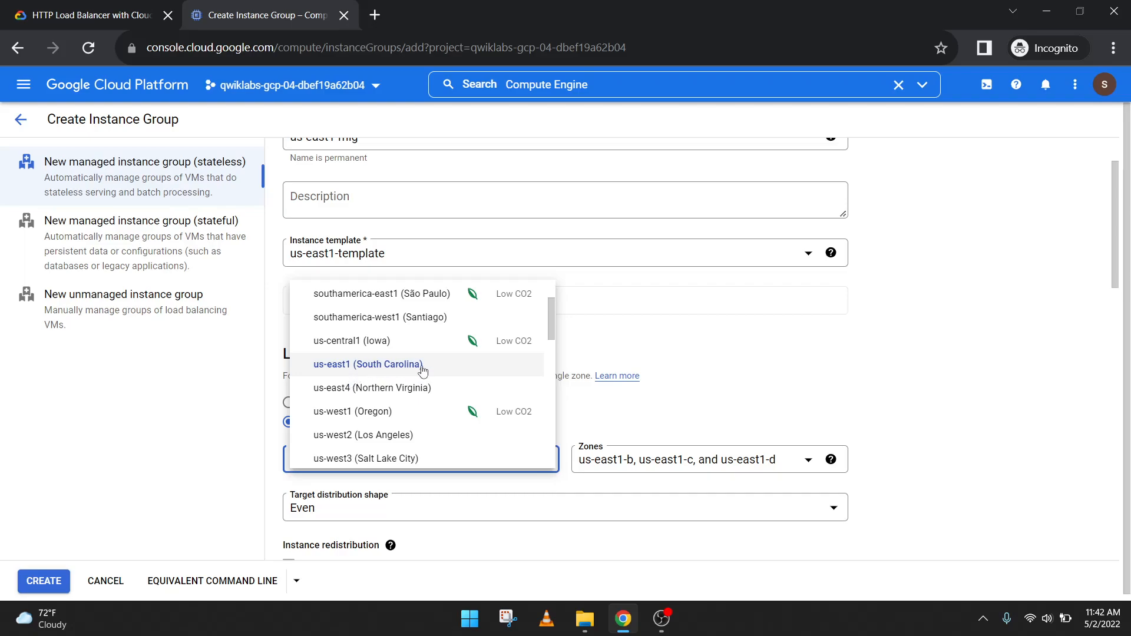
click(729, 380)
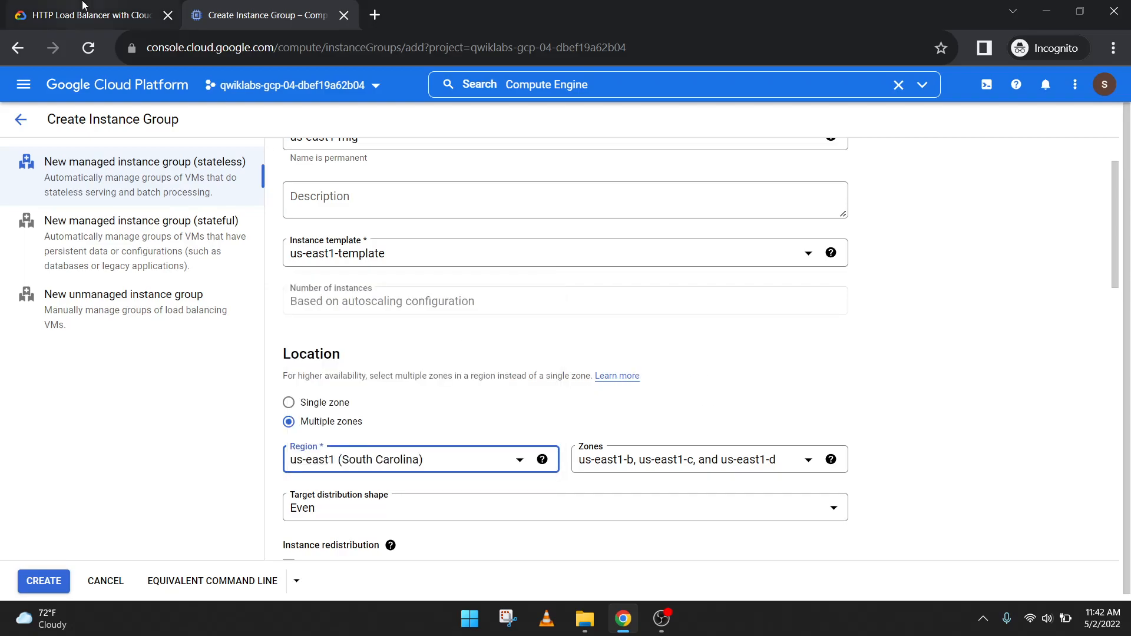
Review the lab's full table of instance group values, from the name through the autoscaling settings
key(ctrl+shift+Tab)
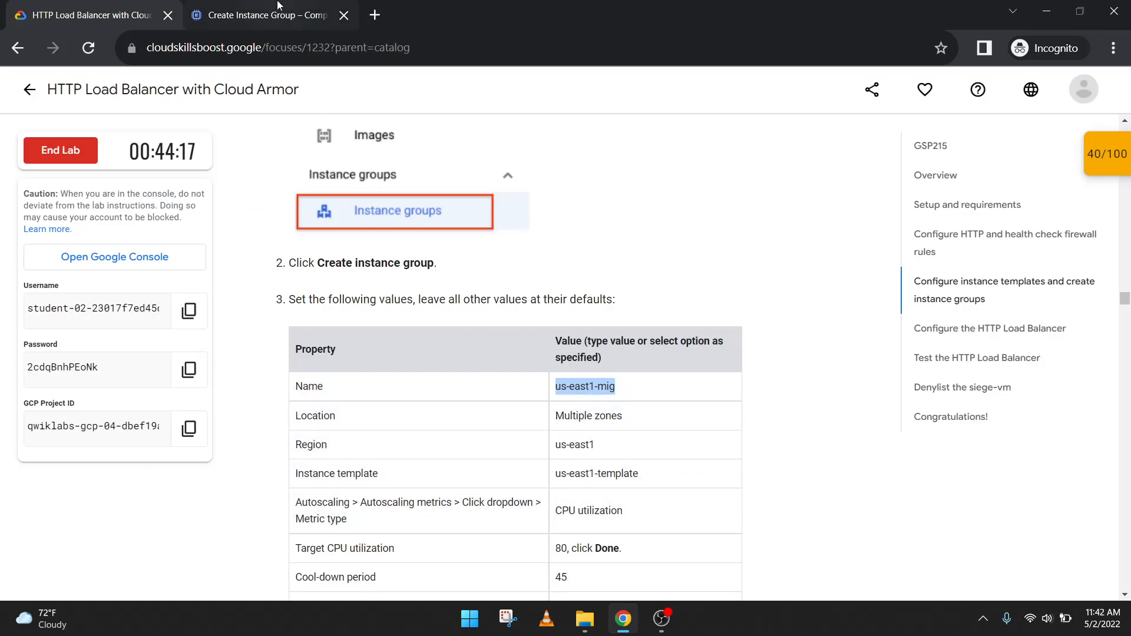
key(ctrl+Tab)
key(ctrl+shift+Tab)
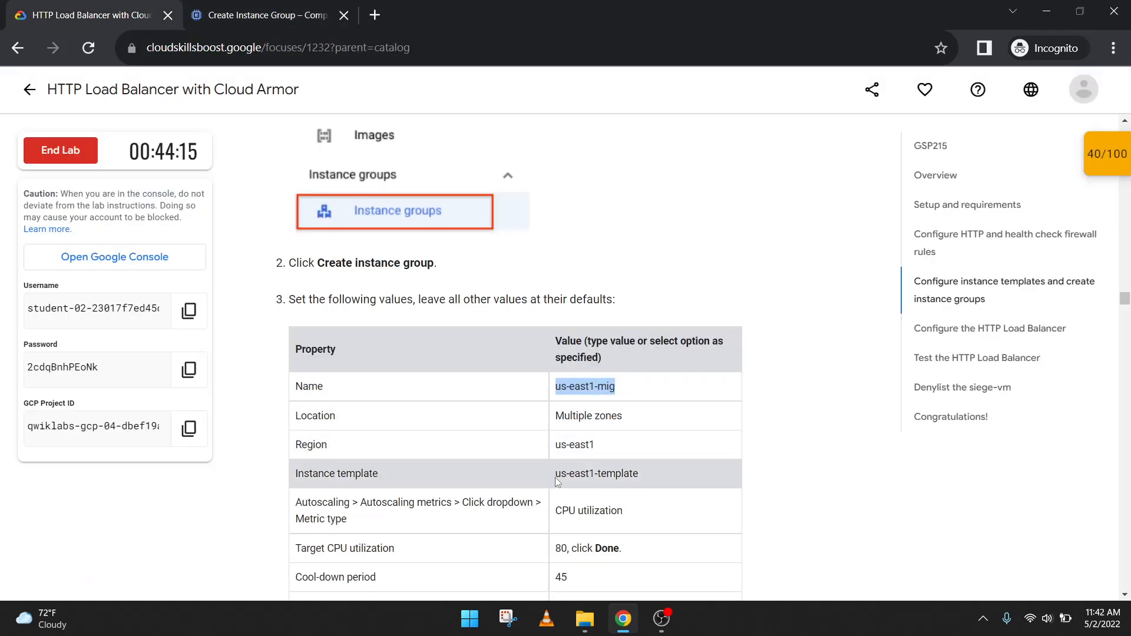
scroll(441, 433, down, 1)
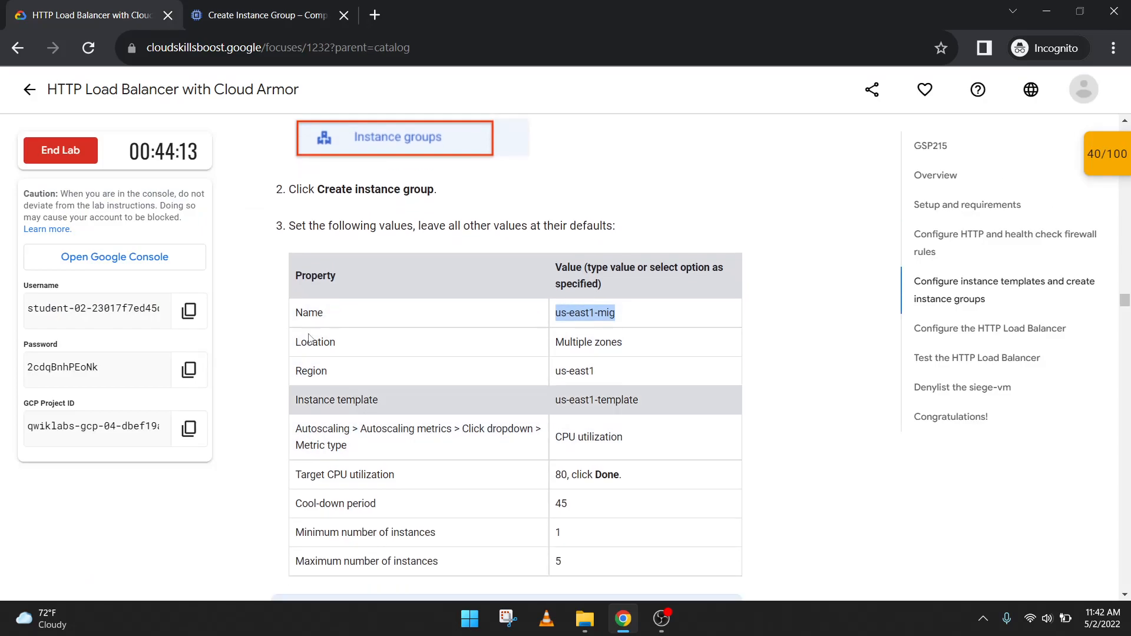
click(259, 47)
click(250, 18)
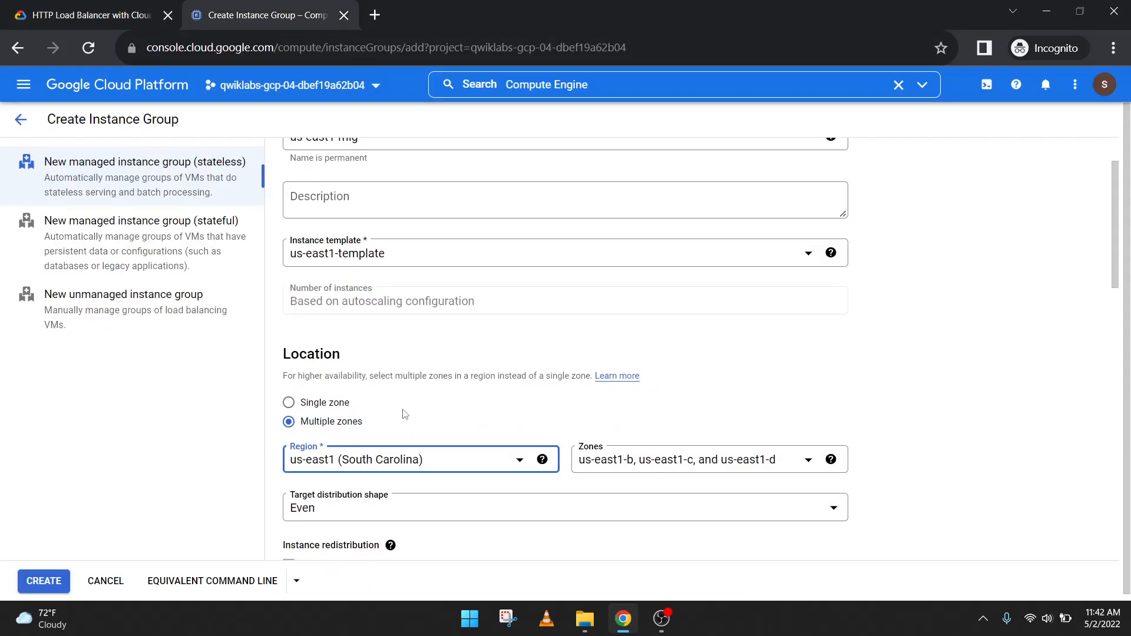
Edit the CPU utilization autoscaling metric to a target of 80 percent, as the lab specifies, and save the metric
scroll(404, 414, down, 3)
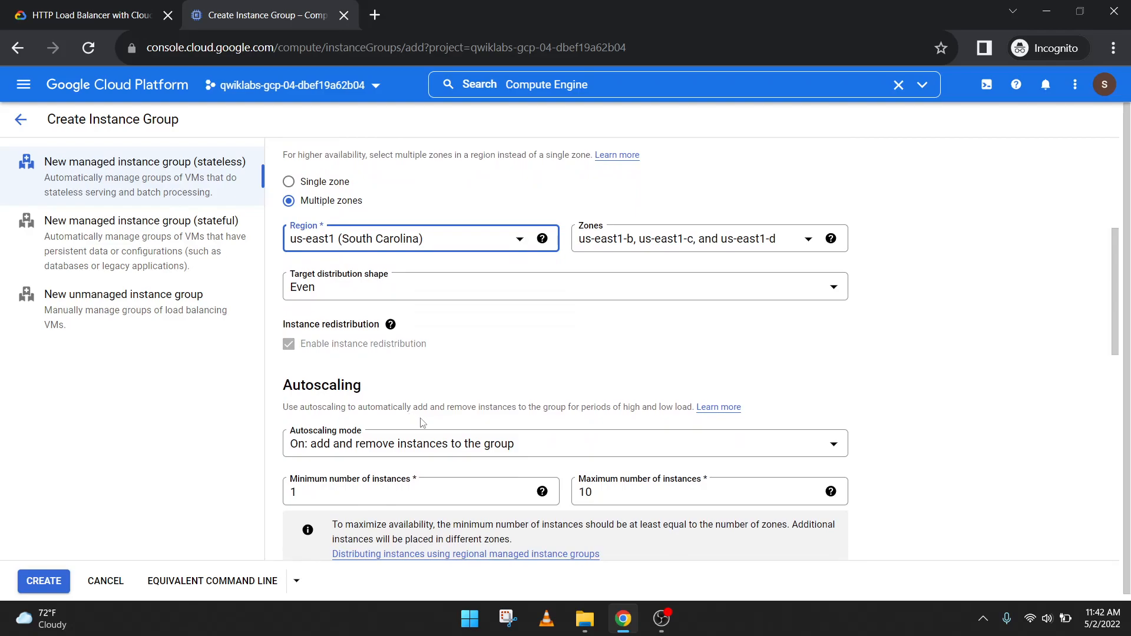
scroll(418, 421, down, 4)
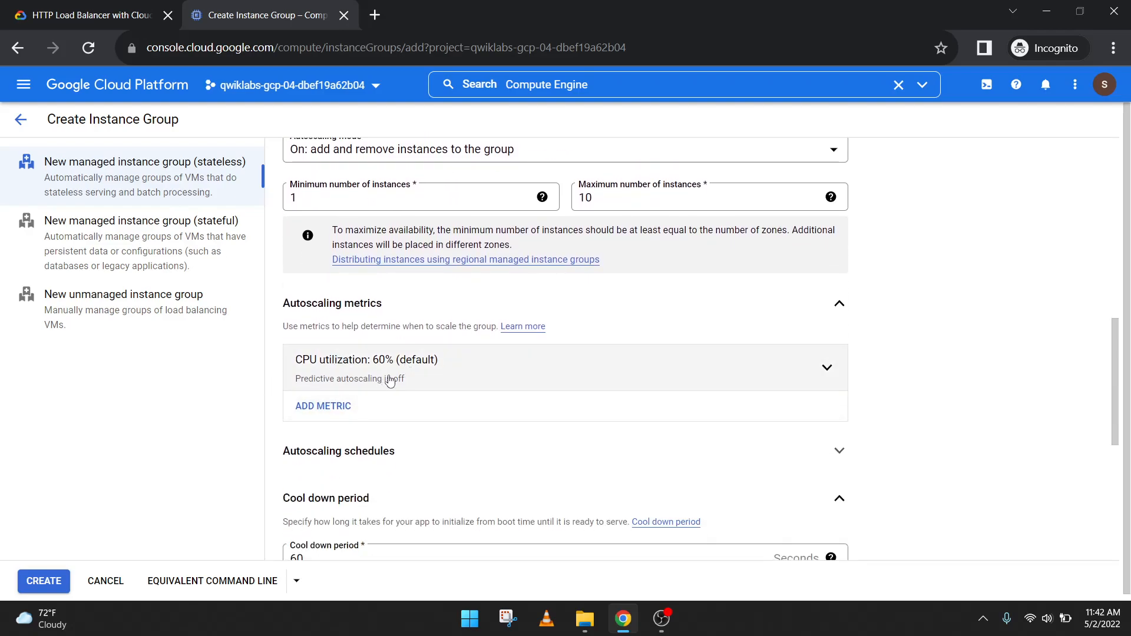
click(93, 6)
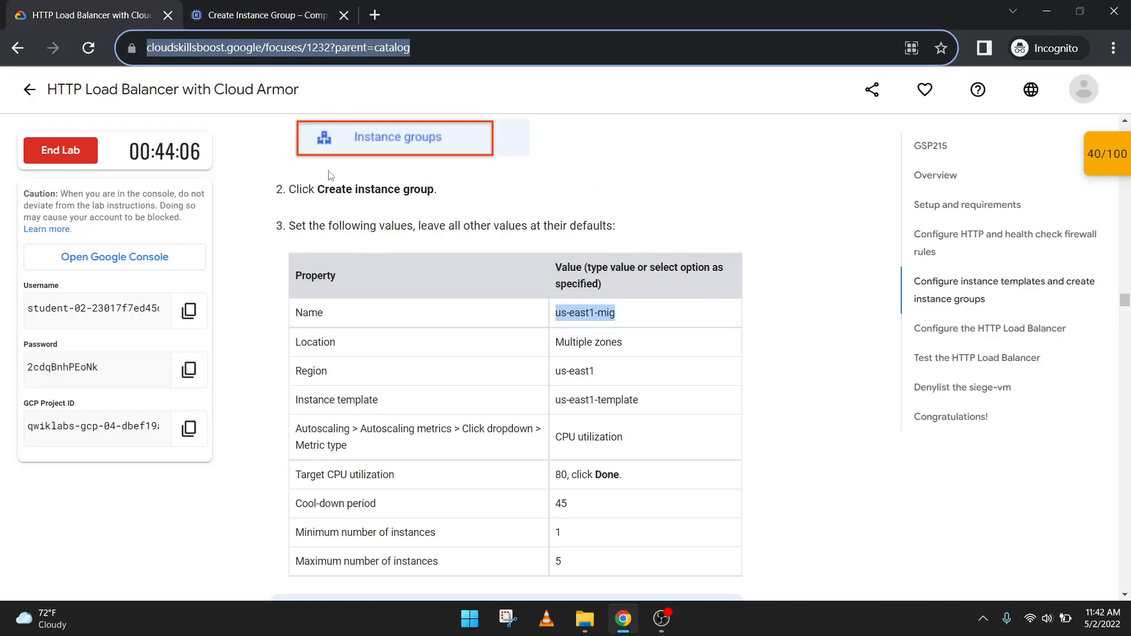
click(285, 12)
click(378, 381)
scroll(406, 397, down, 2)
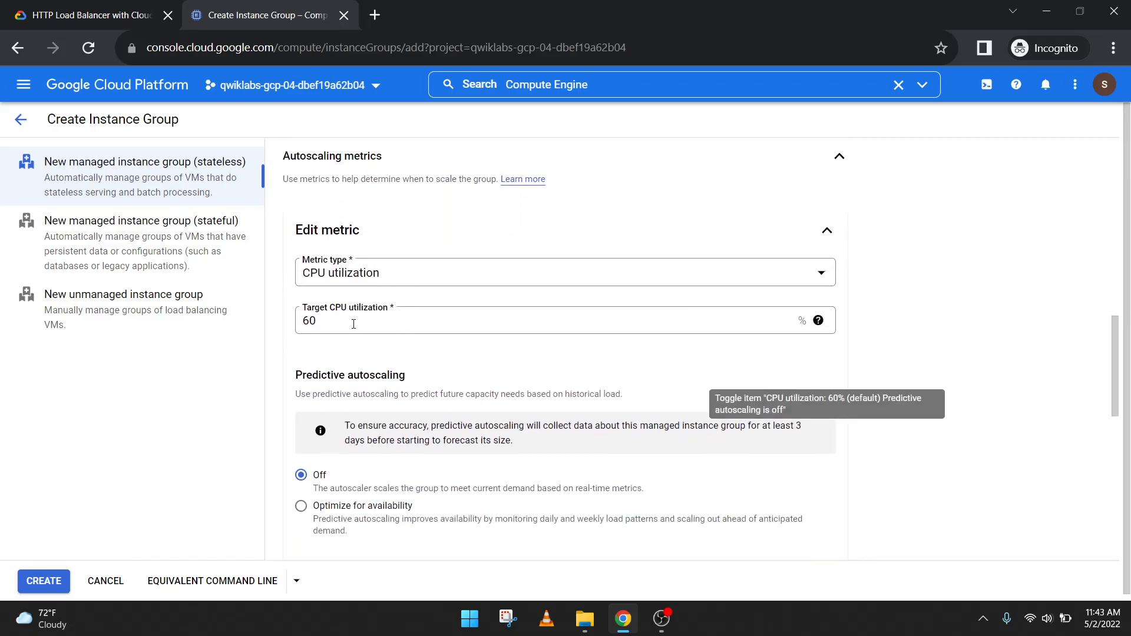
click(131, 5)
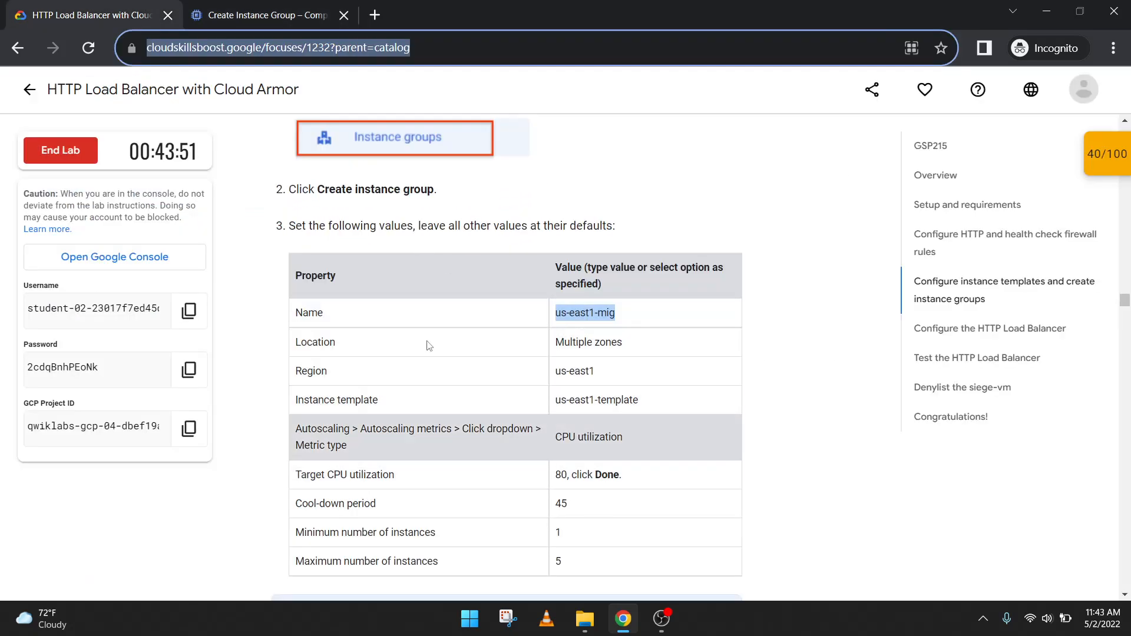
click(254, 7)
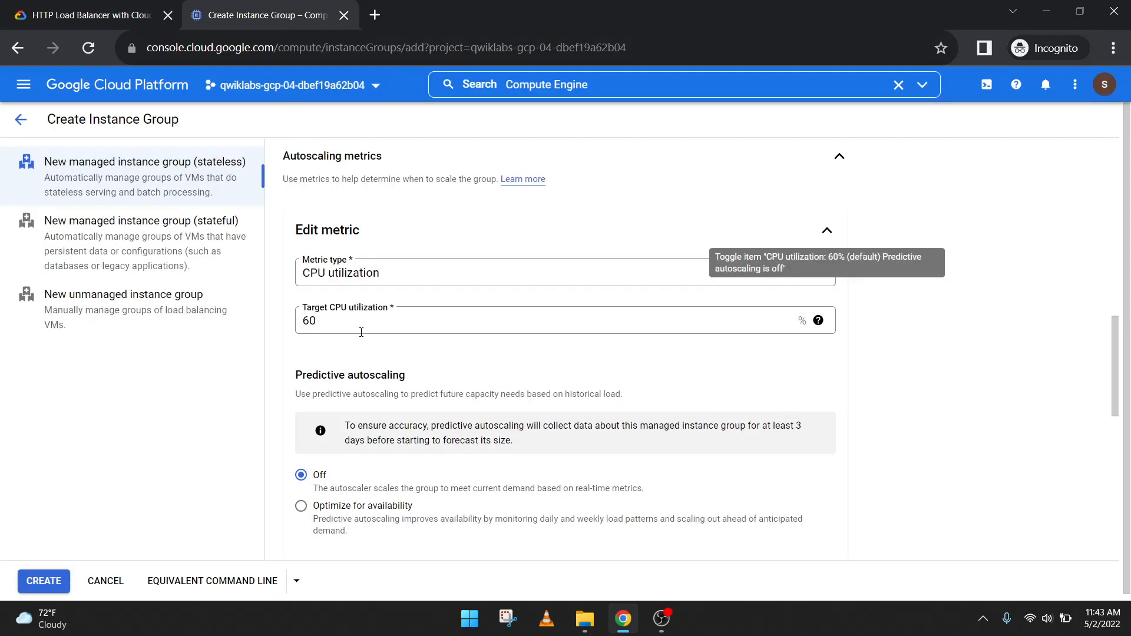
click(305, 321)
double_click(305, 321)
text(8)
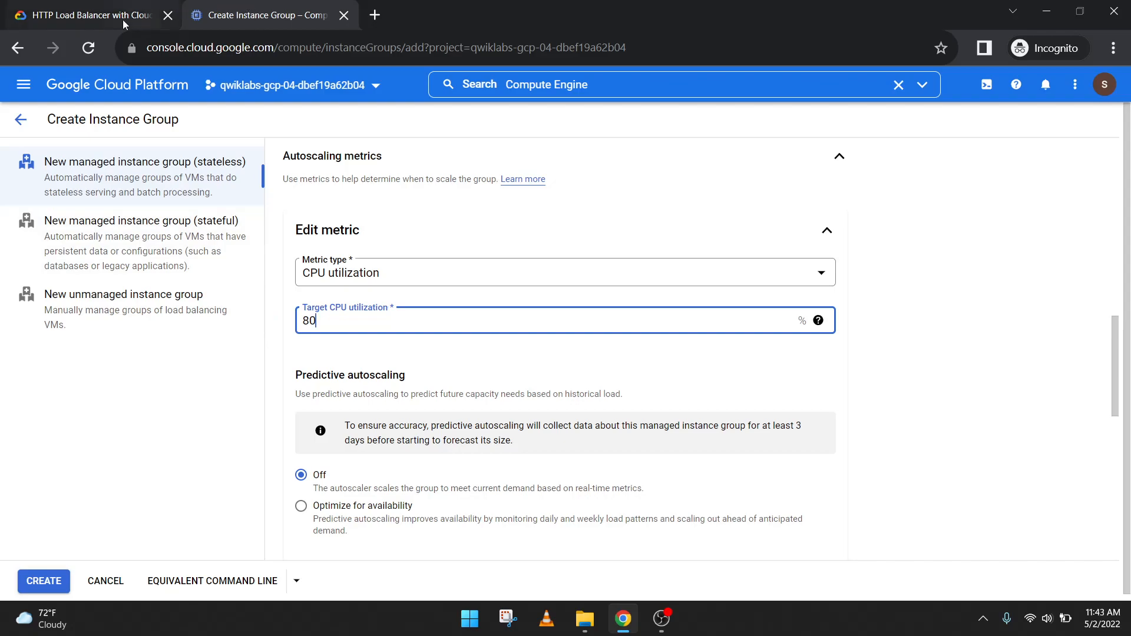
click(89, 15)
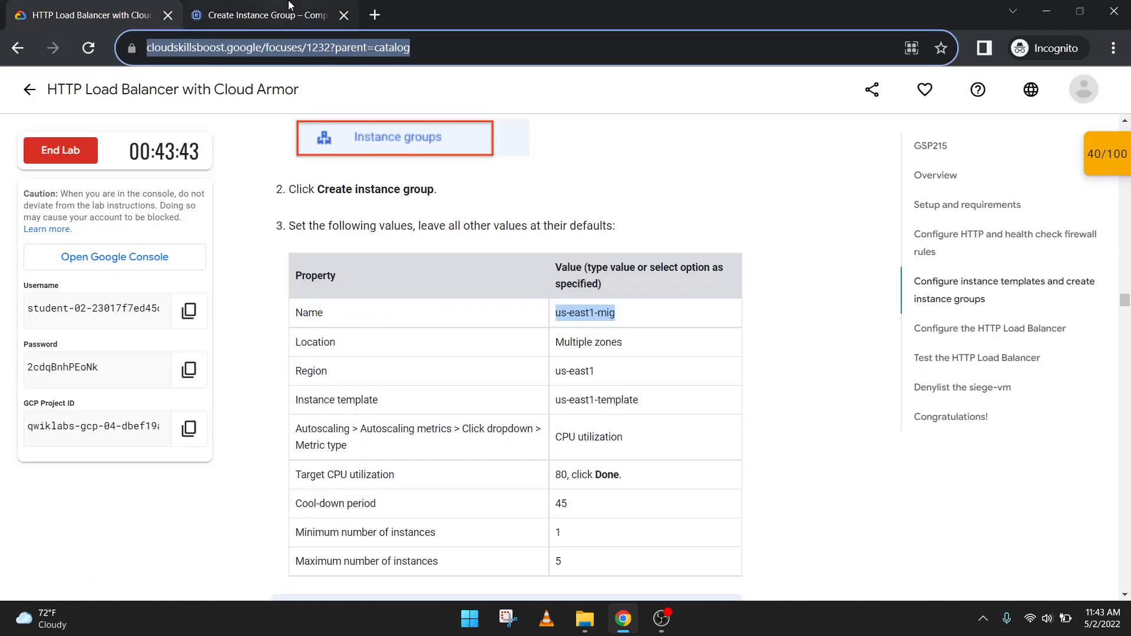
click(265, 15)
scroll(410, 315, down, 3)
click(808, 424)
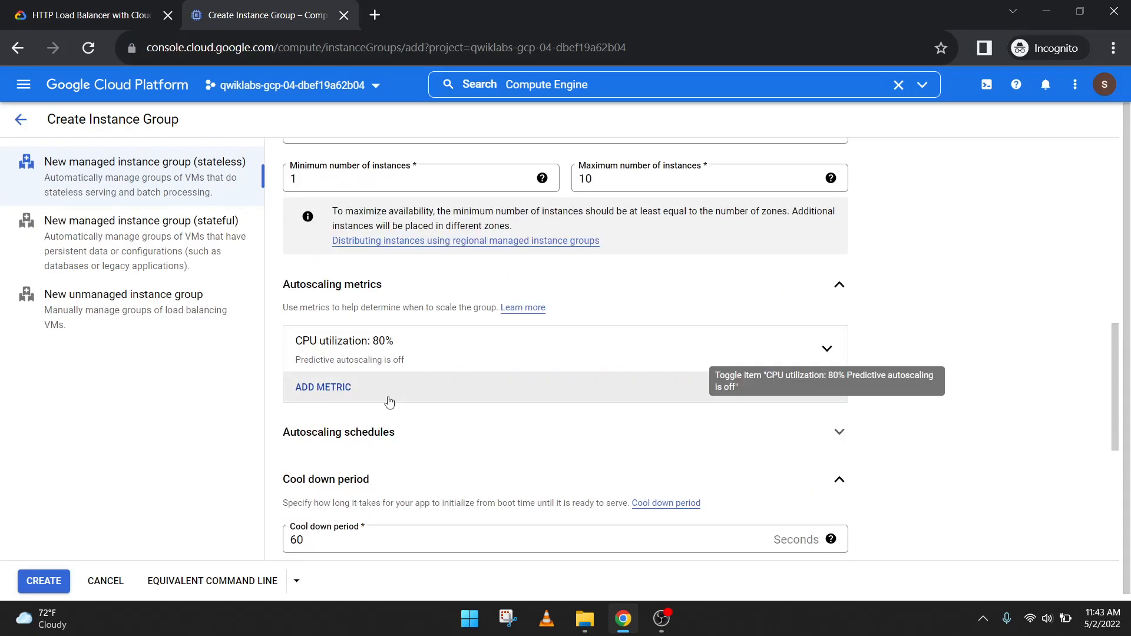
Set the group's cool down period to 45 seconds, following the lab's value
scroll(389, 402, down, 3)
click(91, 7)
click(353, 5)
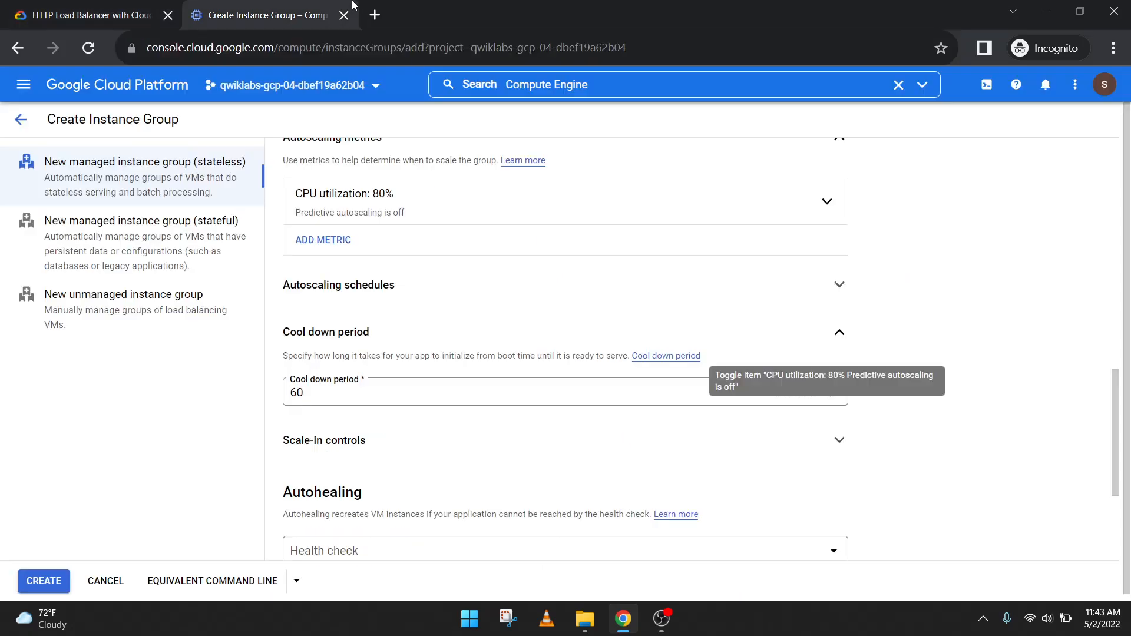
double_click(316, 391)
text(45)
Compare the lab's instance limits with the form and look through its cool down, autohealing and port mapping settings
click(17, 6)
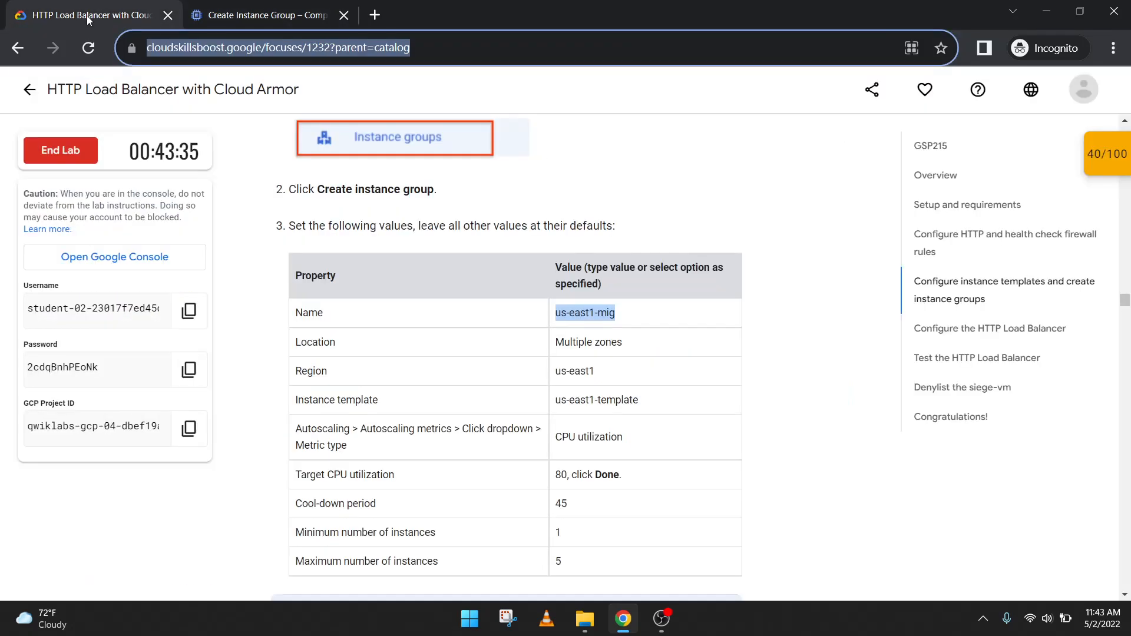
click(310, 20)
scroll(391, 326, down, 4)
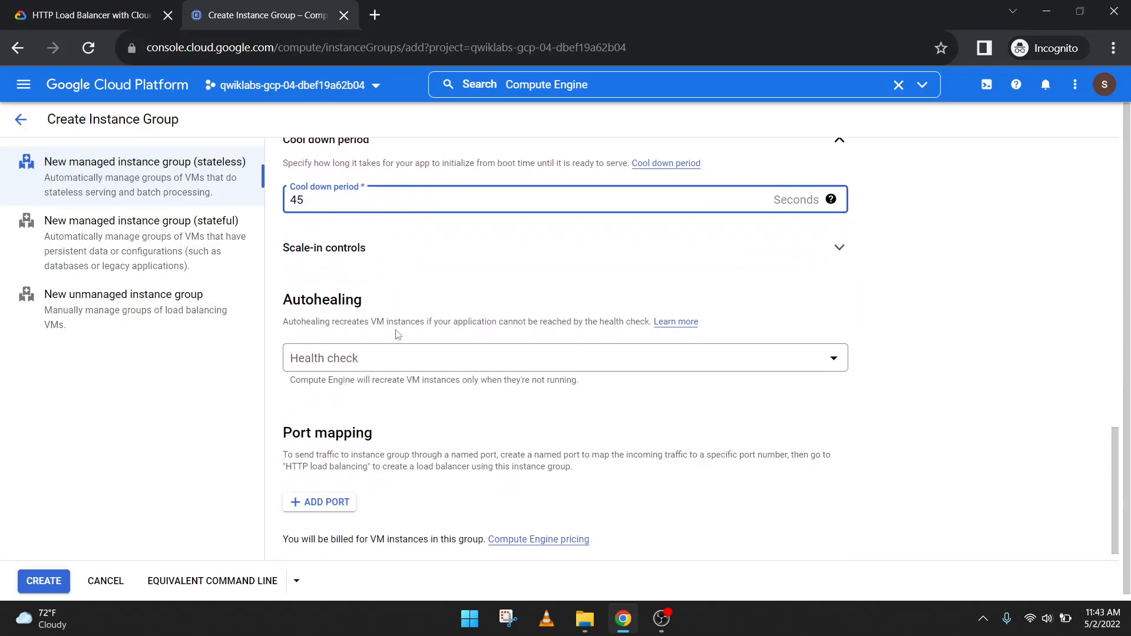
scroll(463, 384, up, 2)
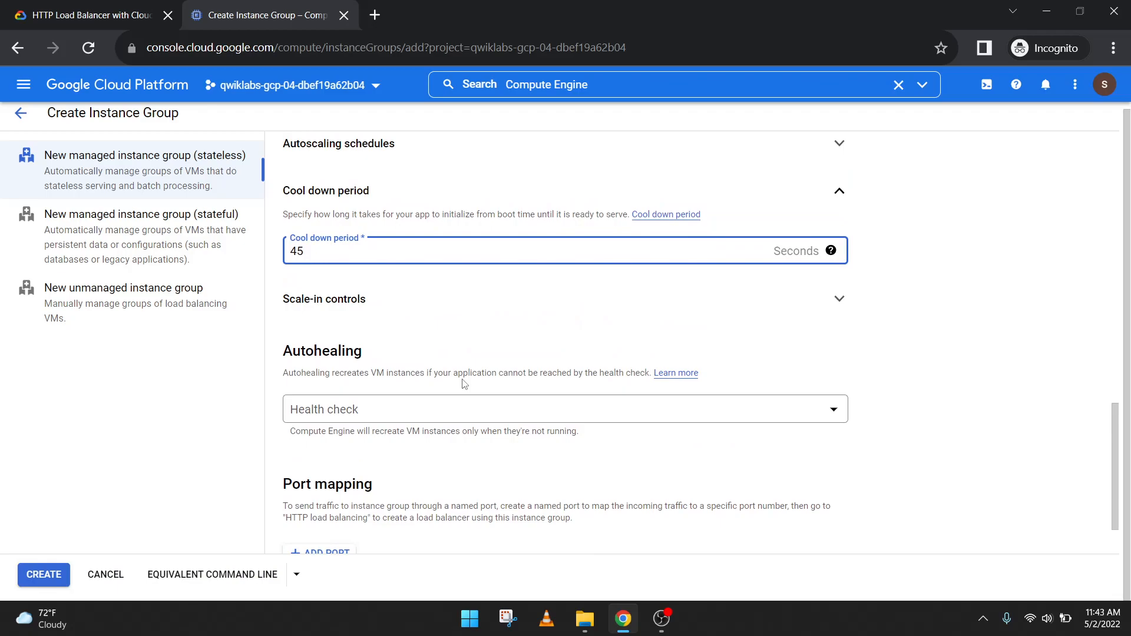
scroll(442, 377, down, 2)
scroll(422, 372, up, 3)
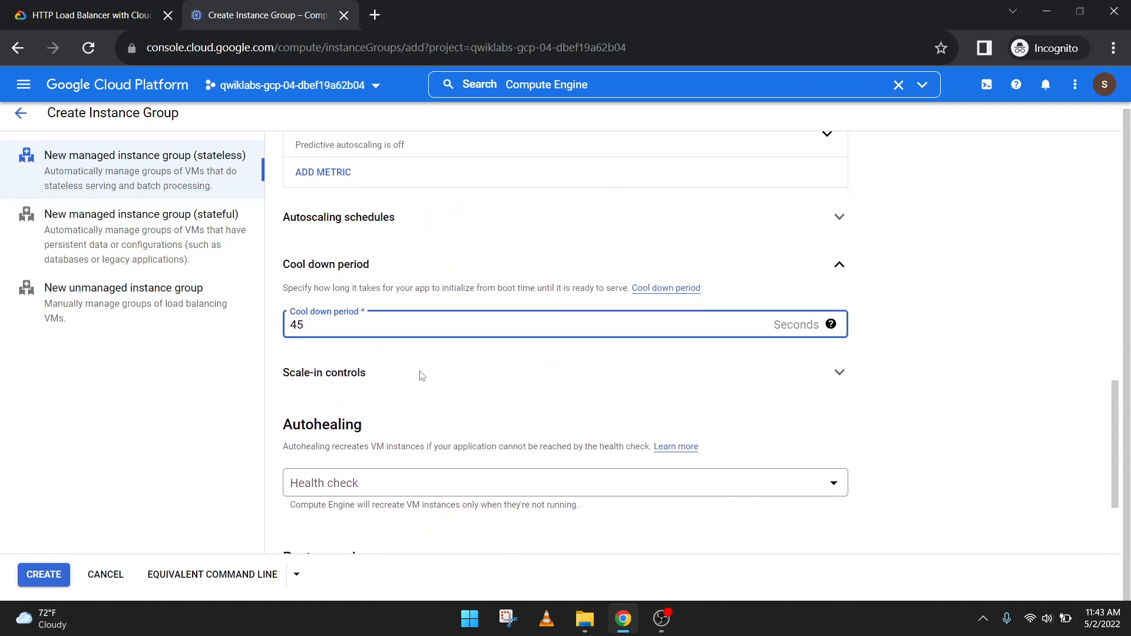
scroll(460, 463, up, 1)
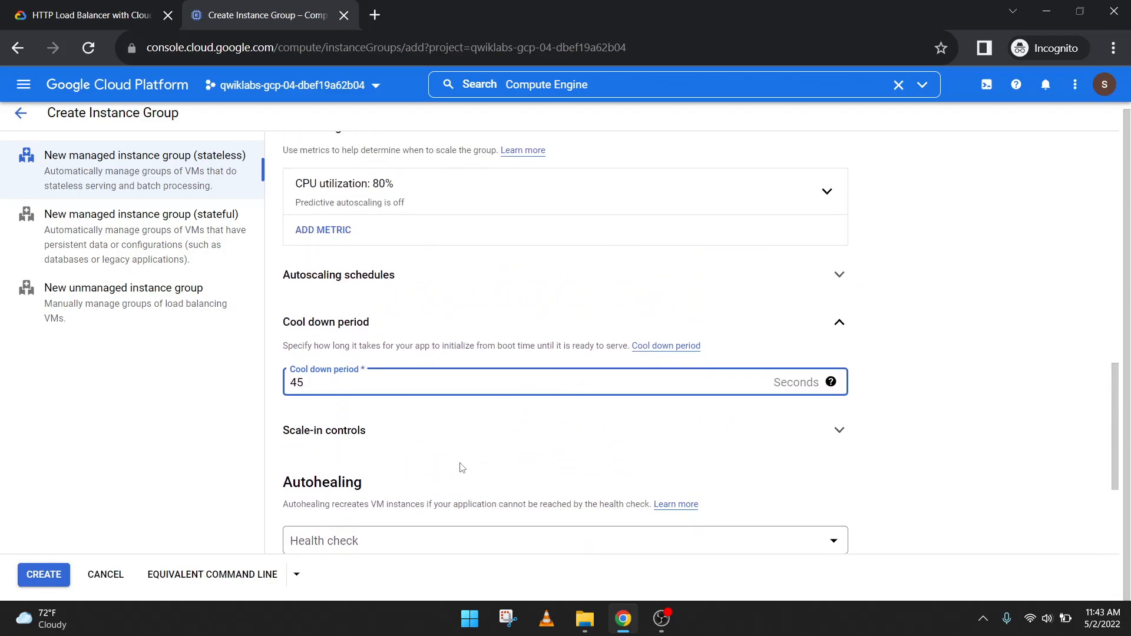
Reopen the CPU utilization metric to review its target and predictive autoscaling settings, and close it unchanged
click(446, 344)
click(444, 341)
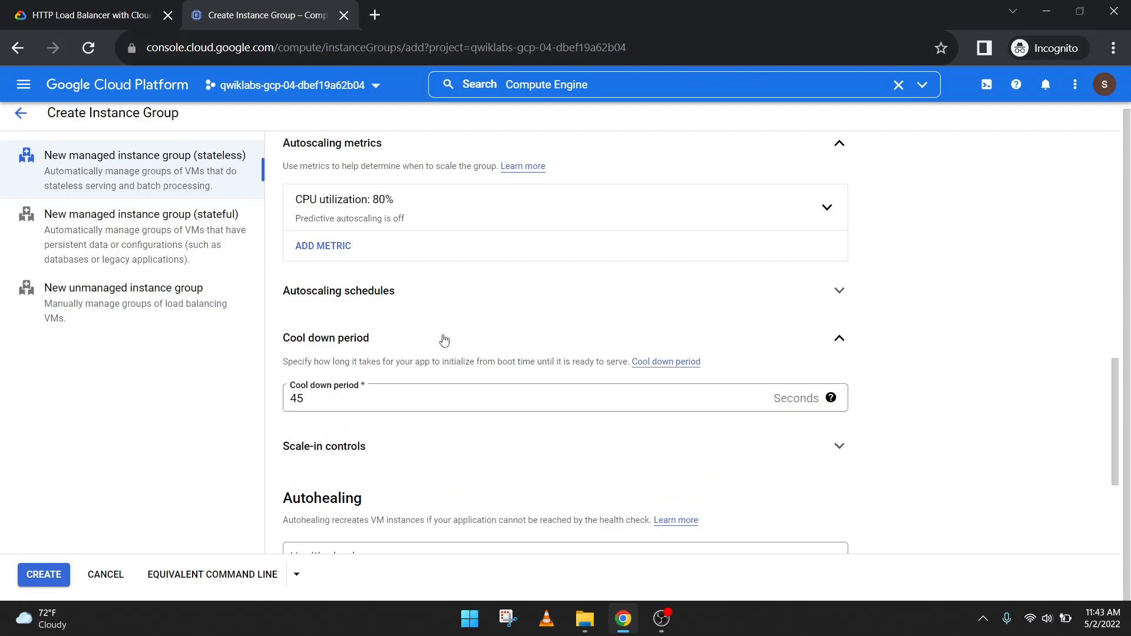
click(469, 209)
scroll(521, 318, down, 1)
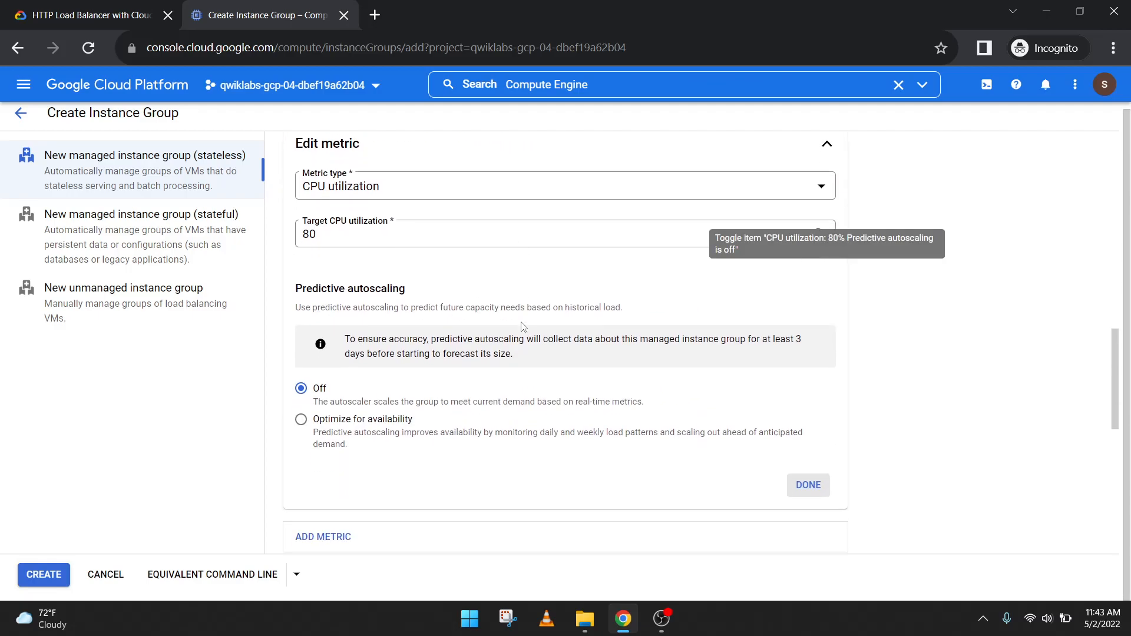
click(807, 485)
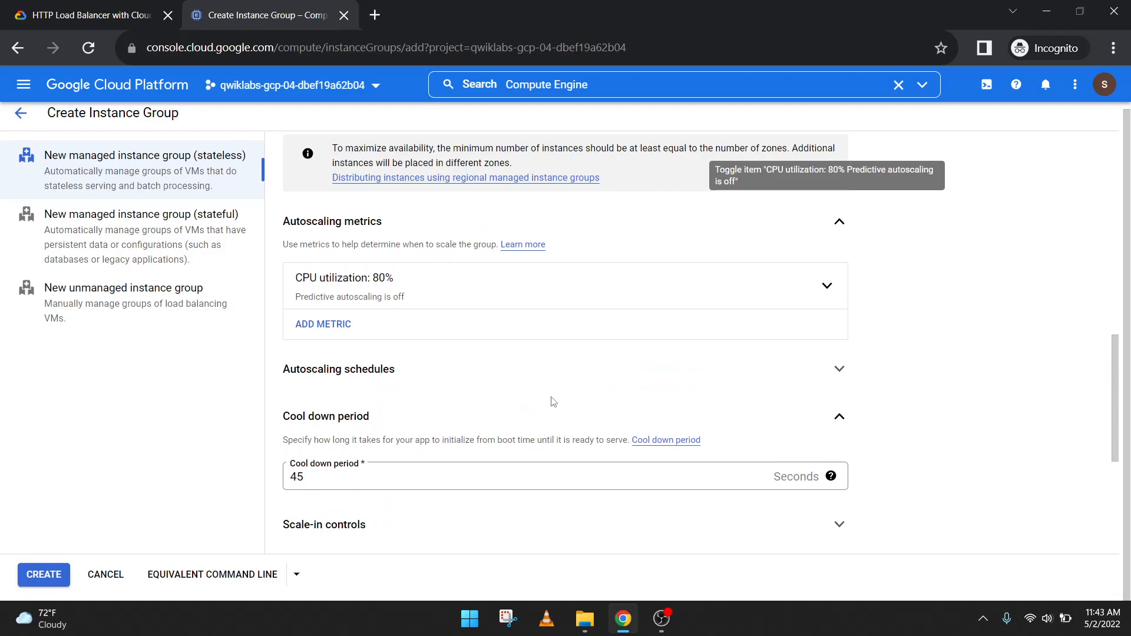
Check the form against the lab's values and look through the autoscaling schedules and scale-in controls, leaving scale-in controls disabled
scroll(552, 402, down, 5)
scroll(551, 397, up, 4)
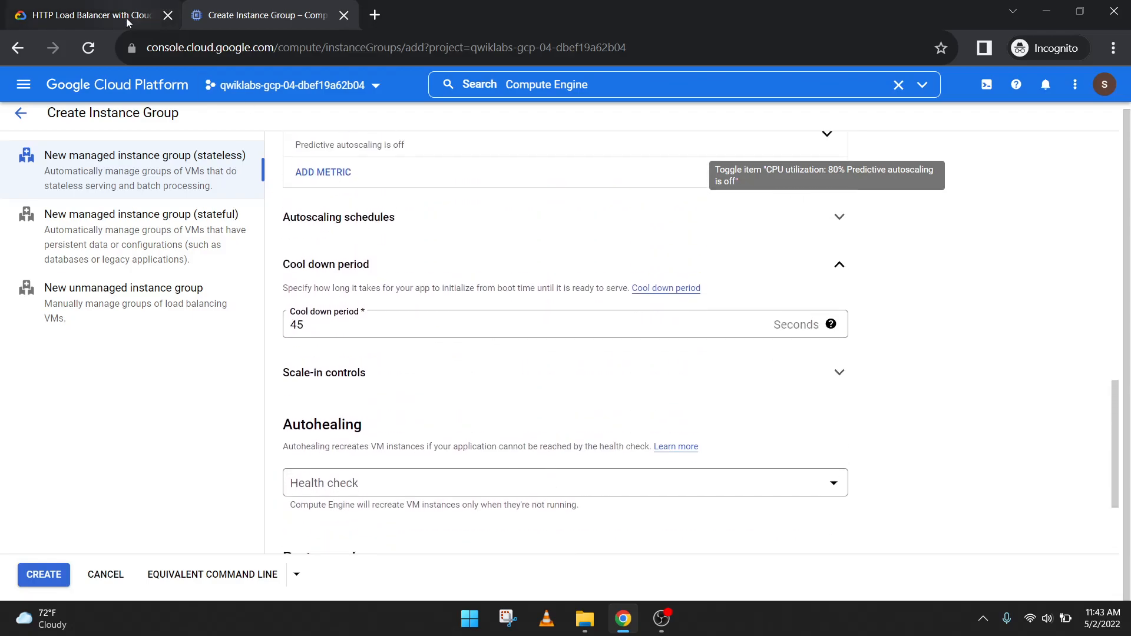
click(126, 17)
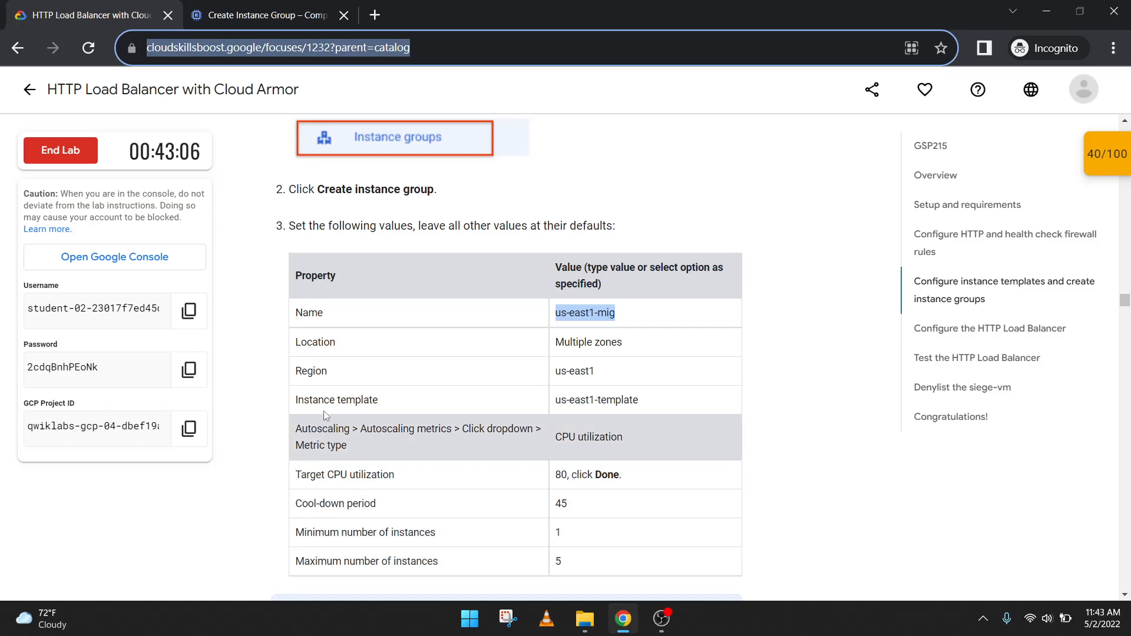
click(259, 15)
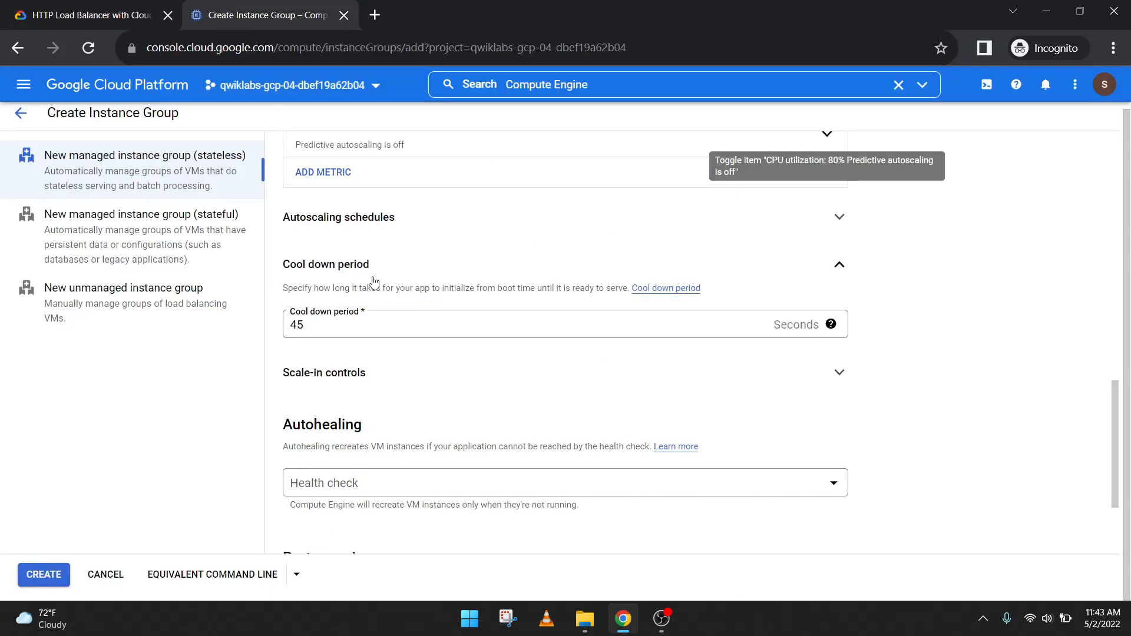
click(361, 232)
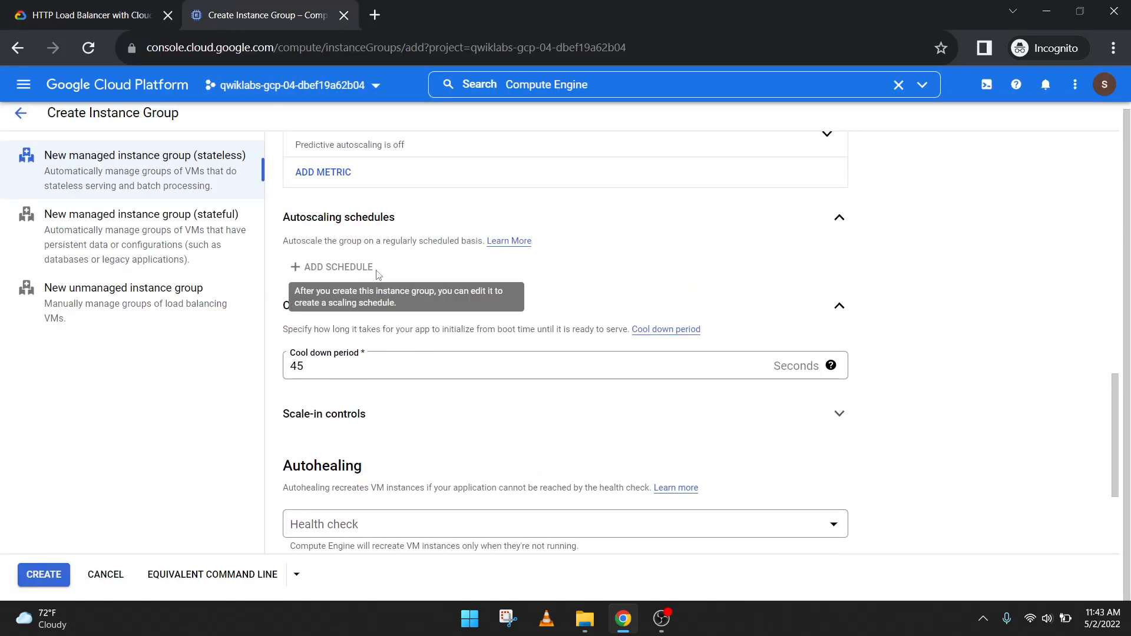
click(395, 426)
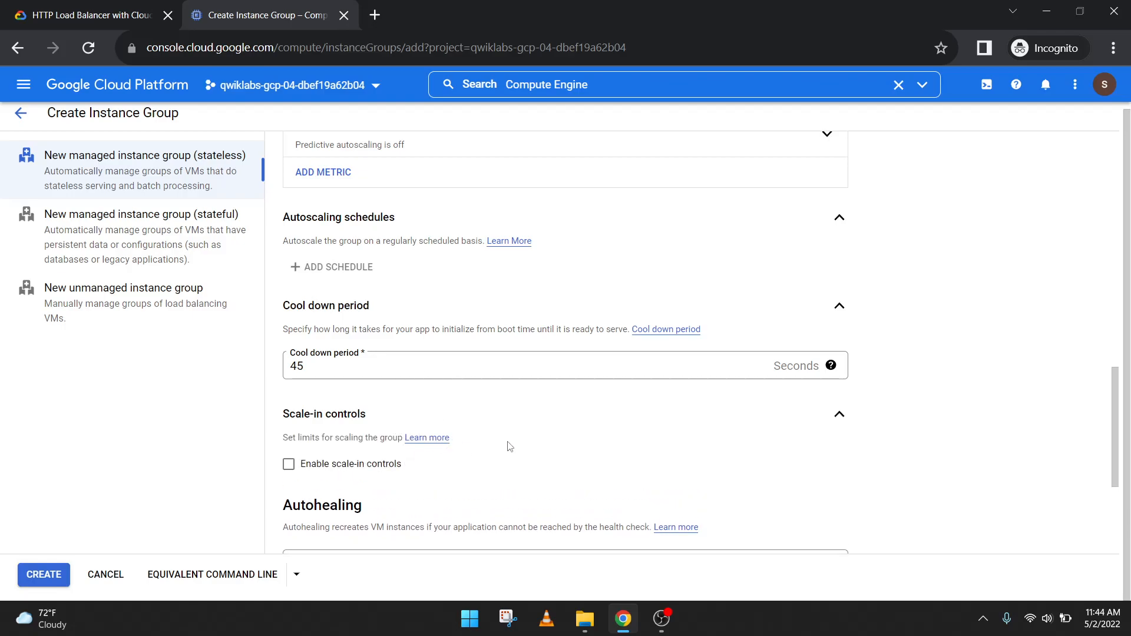
scroll(468, 441, down, 1)
click(379, 391)
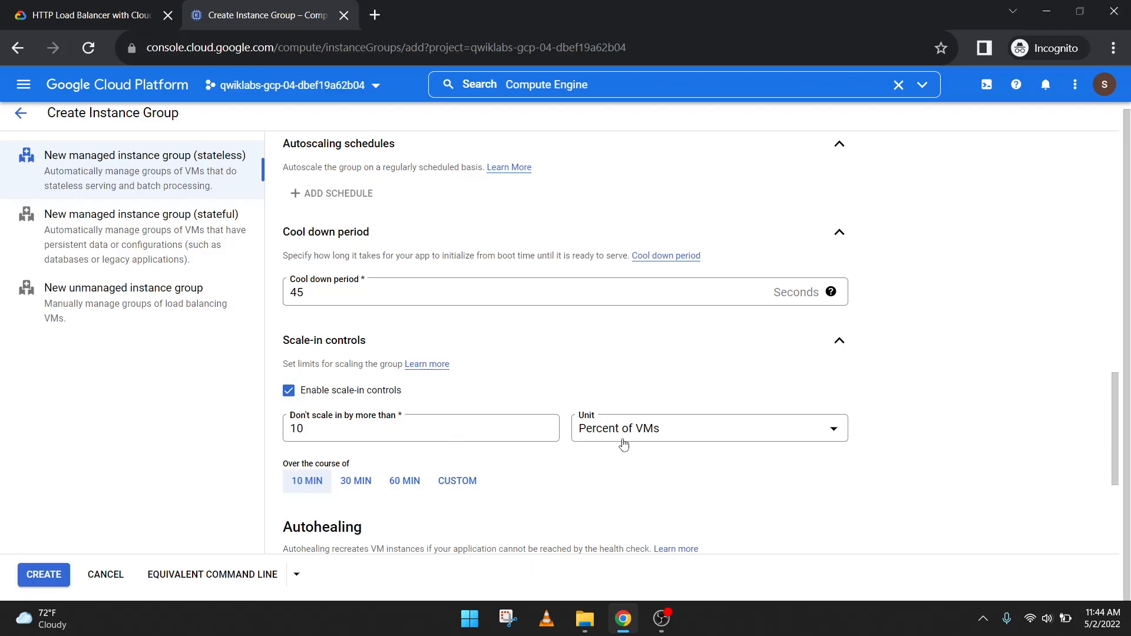
click(328, 392)
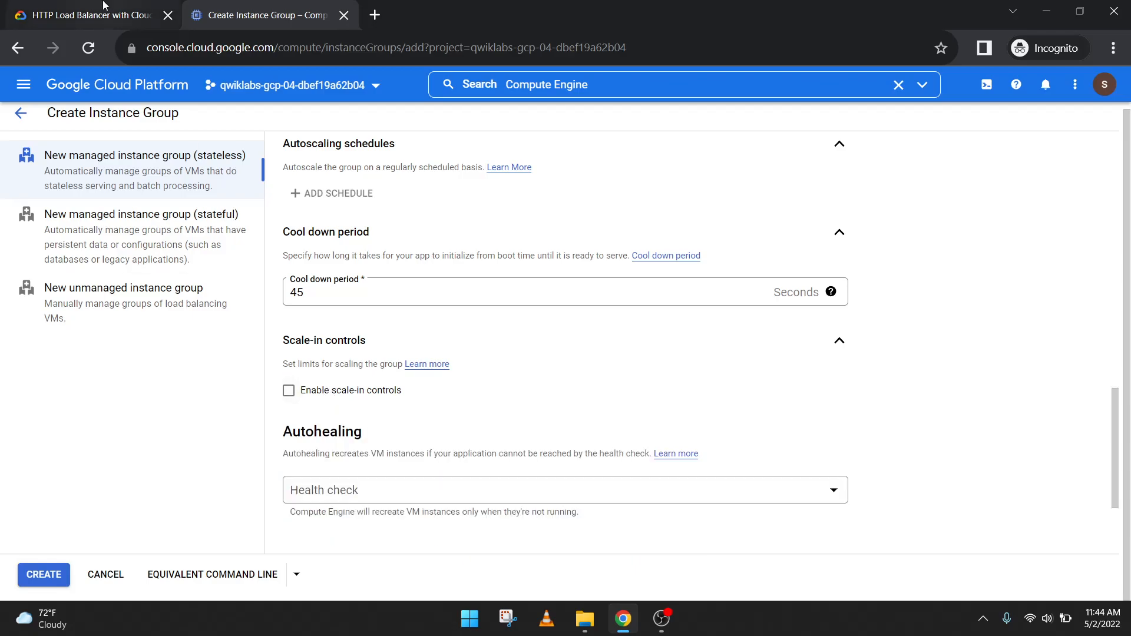
Set the maximum number of instances to 5, as the lab's value table specifies
click(91, 15)
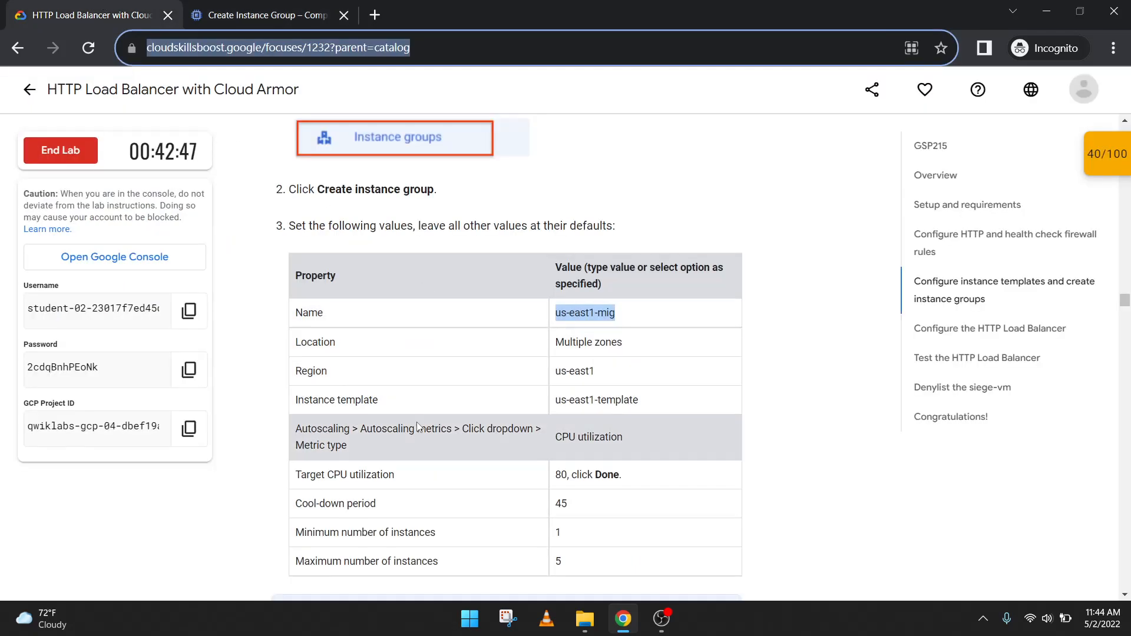
click(268, 15)
scroll(480, 388, up, 6)
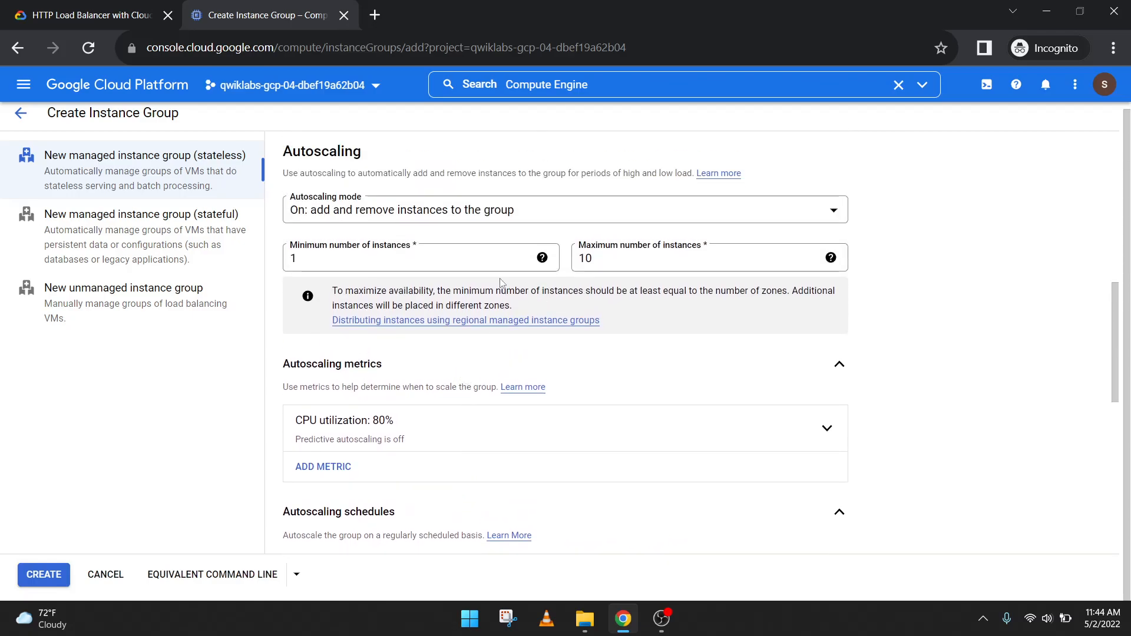
click(133, 23)
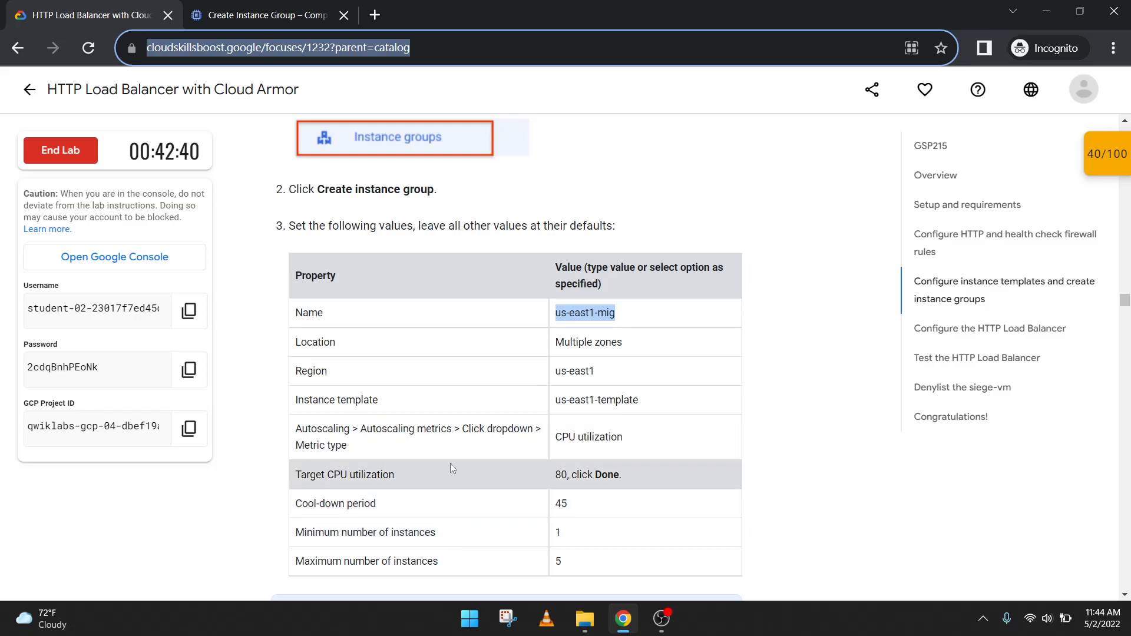
click(268, 15)
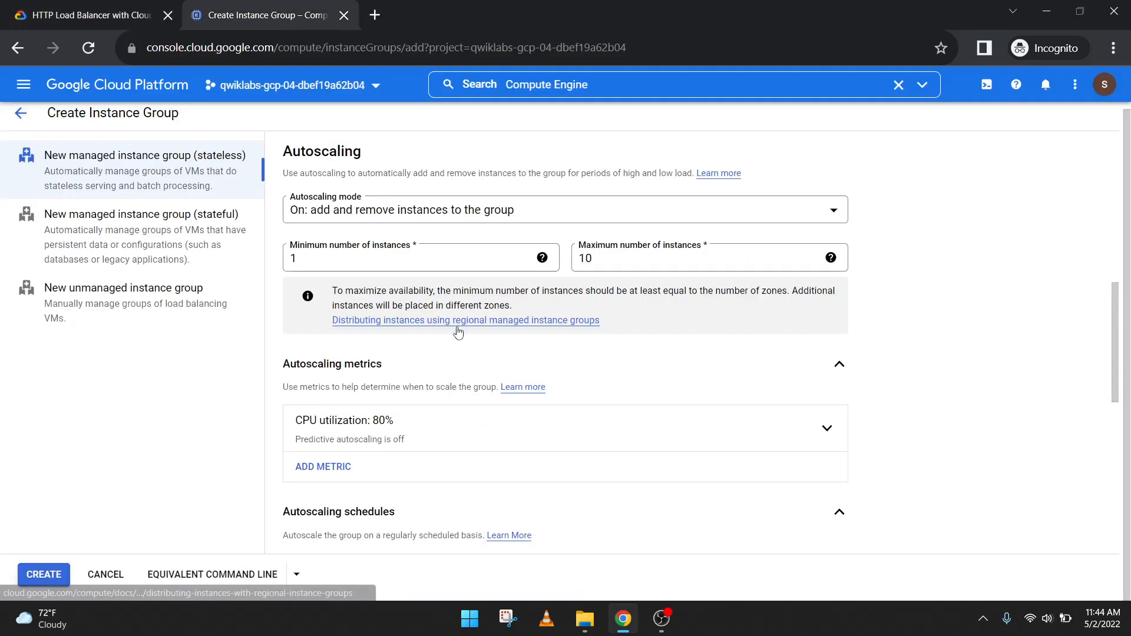
scroll(460, 331, up, 1)
double_click(664, 342)
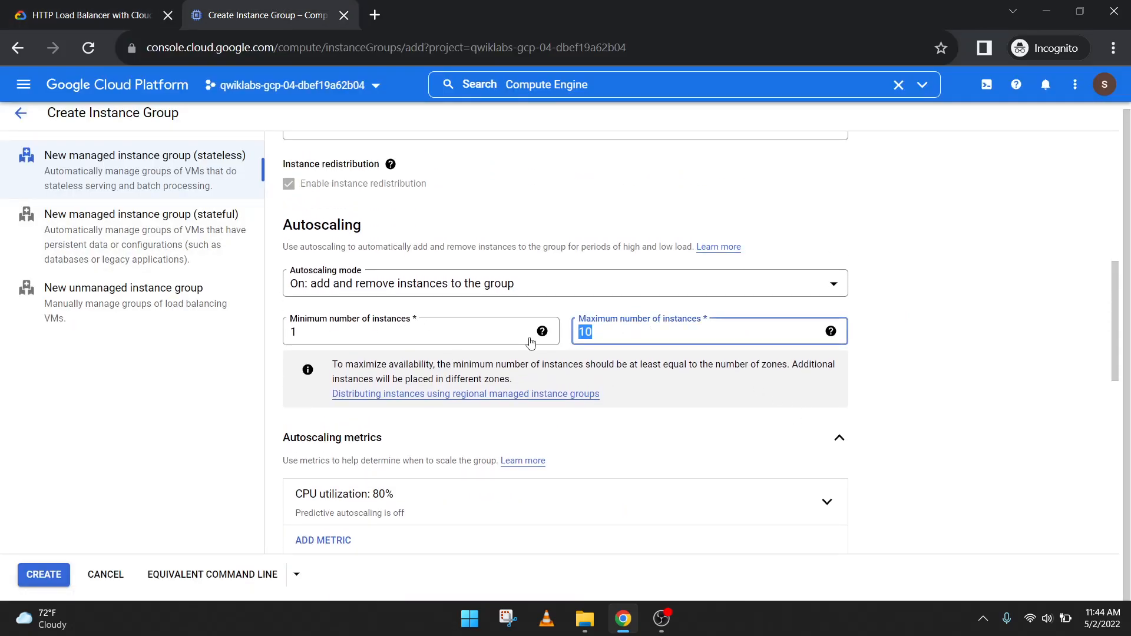
text(5)
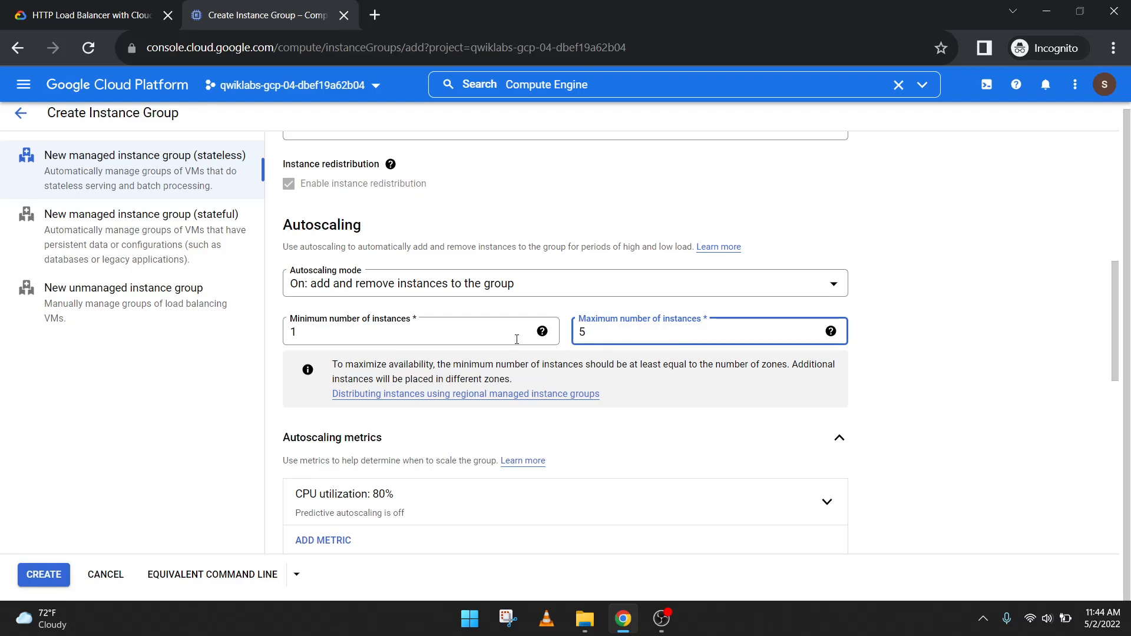
click(801, 359)
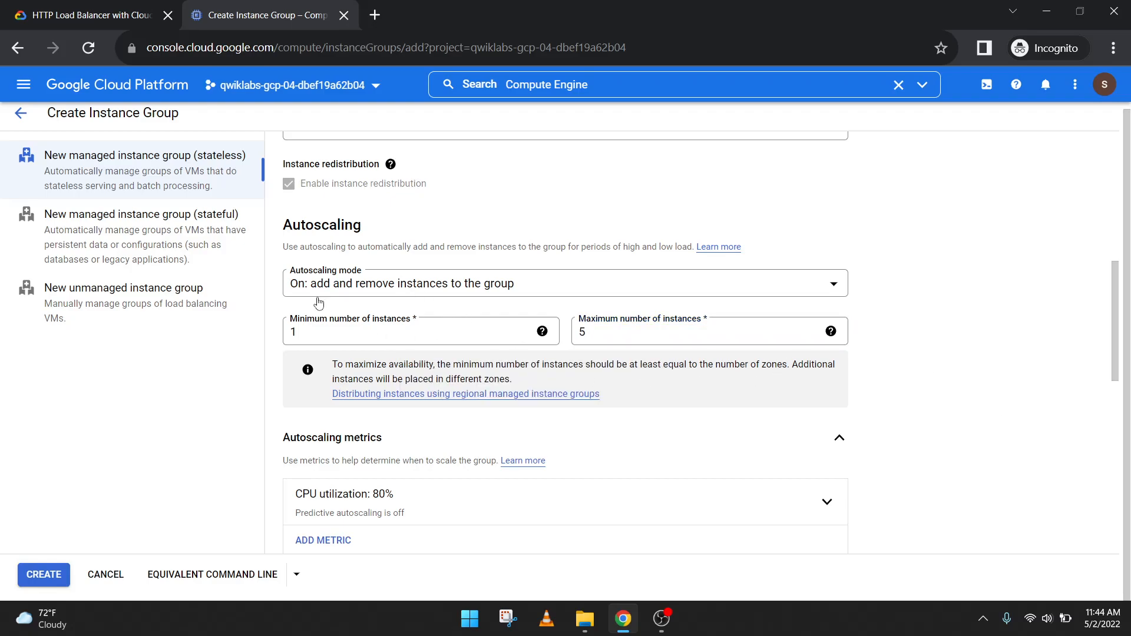
Check the instance limits against the lab once more, create the us-east1-mig instance group and dismiss the notification
click(21, 5)
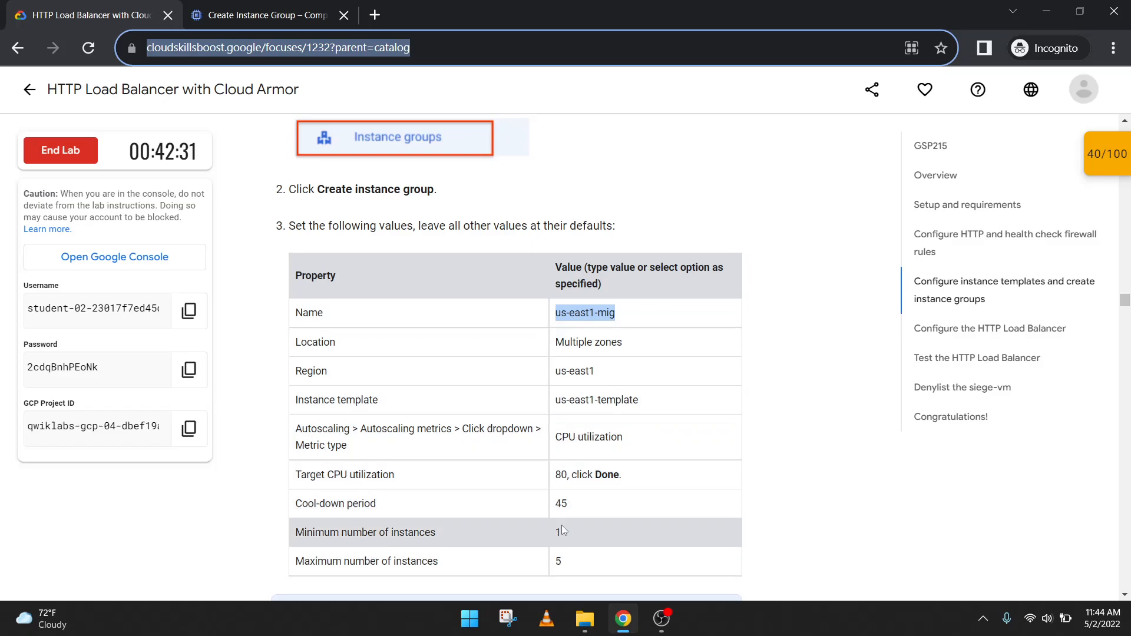
click(283, 15)
scroll(601, 285, down, 9)
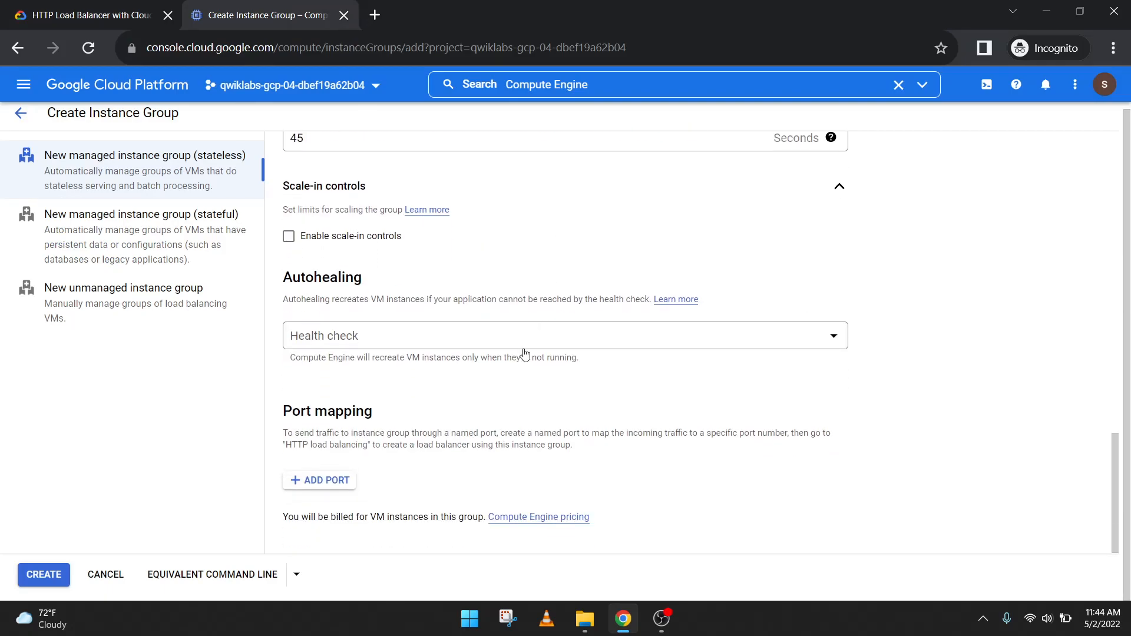
click(118, 15)
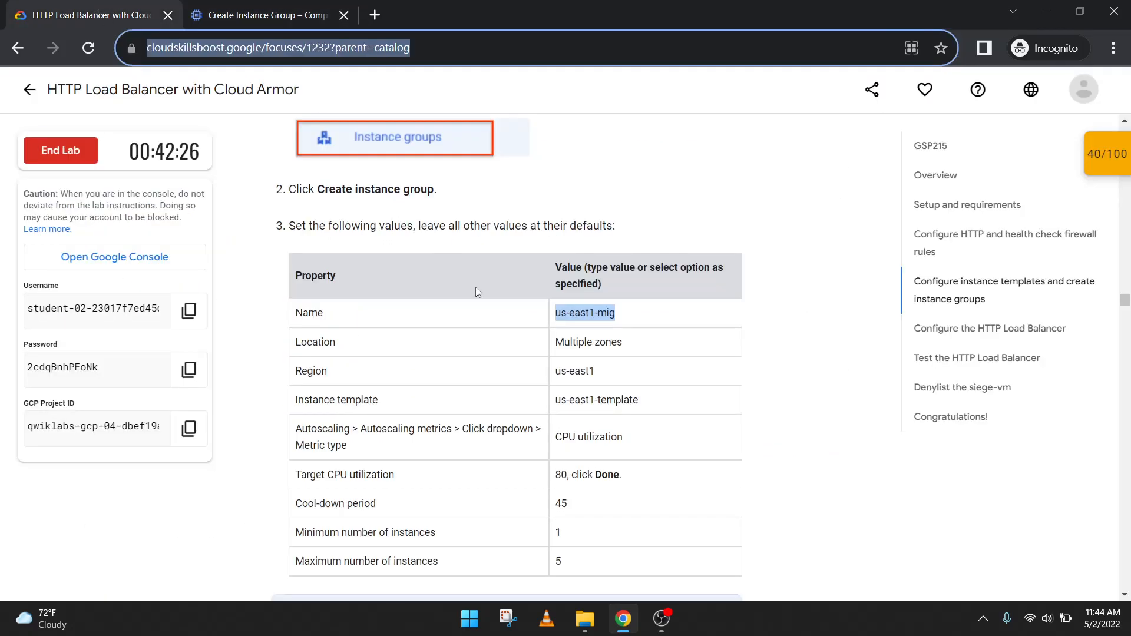
scroll(471, 294, down, 7)
click(234, 8)
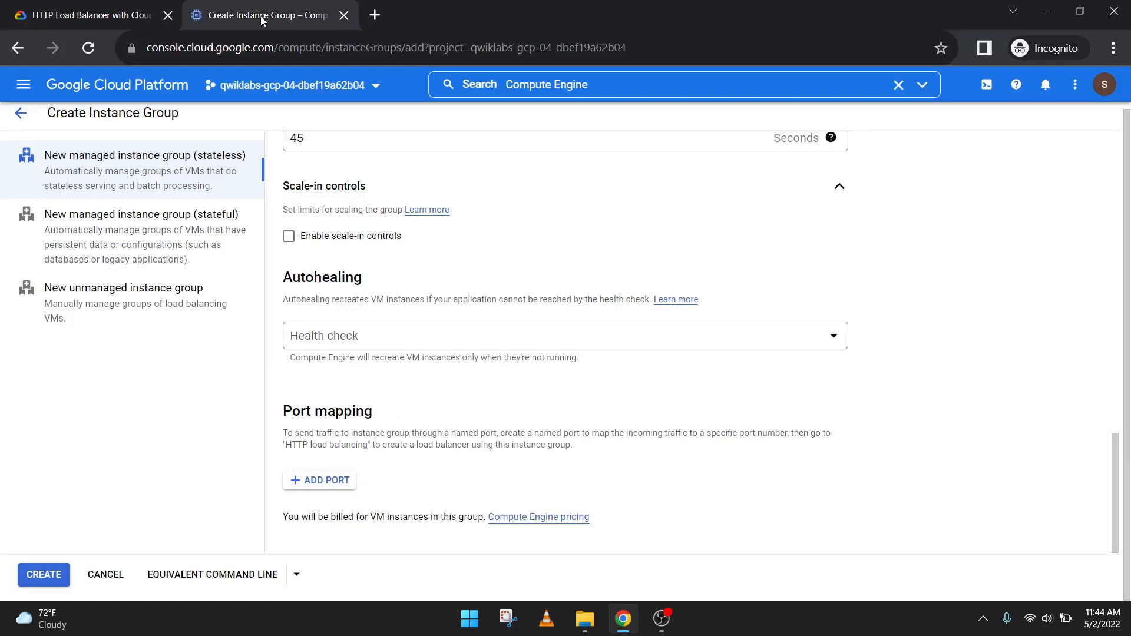
click(37, 574)
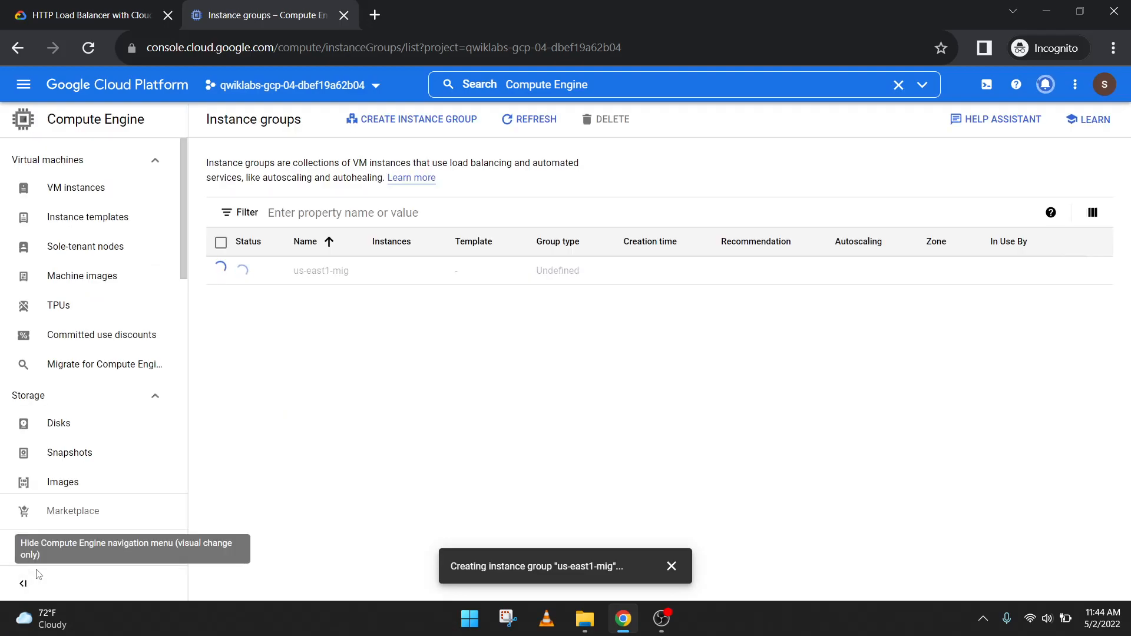
click(671, 566)
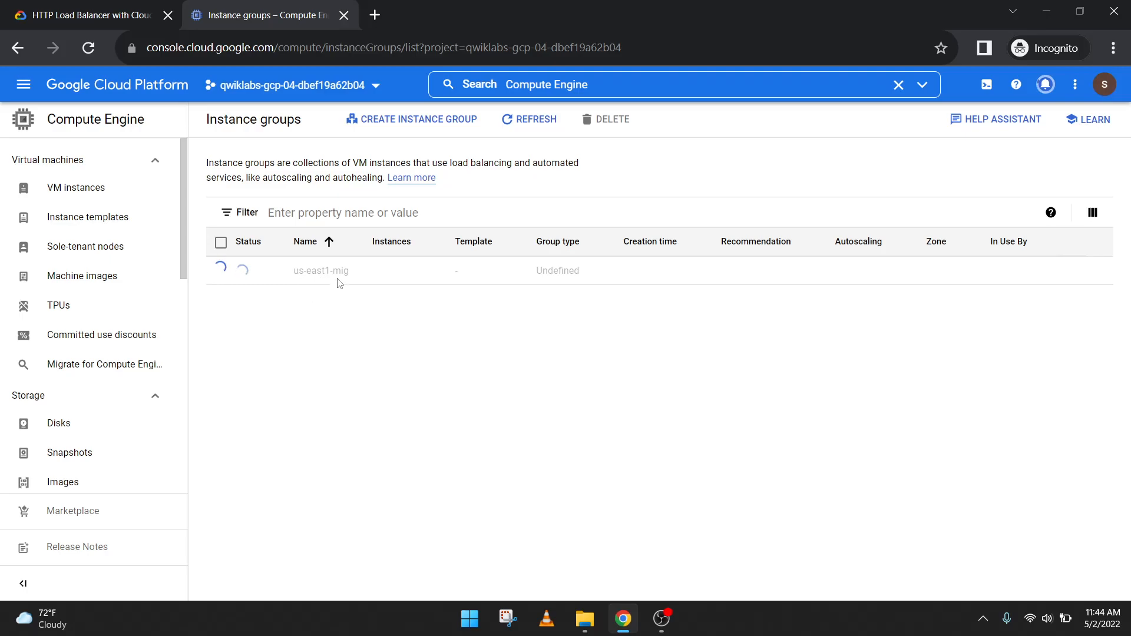
Consult the lab's instructions for the second instance group and open a new instance group form
click(103, 21)
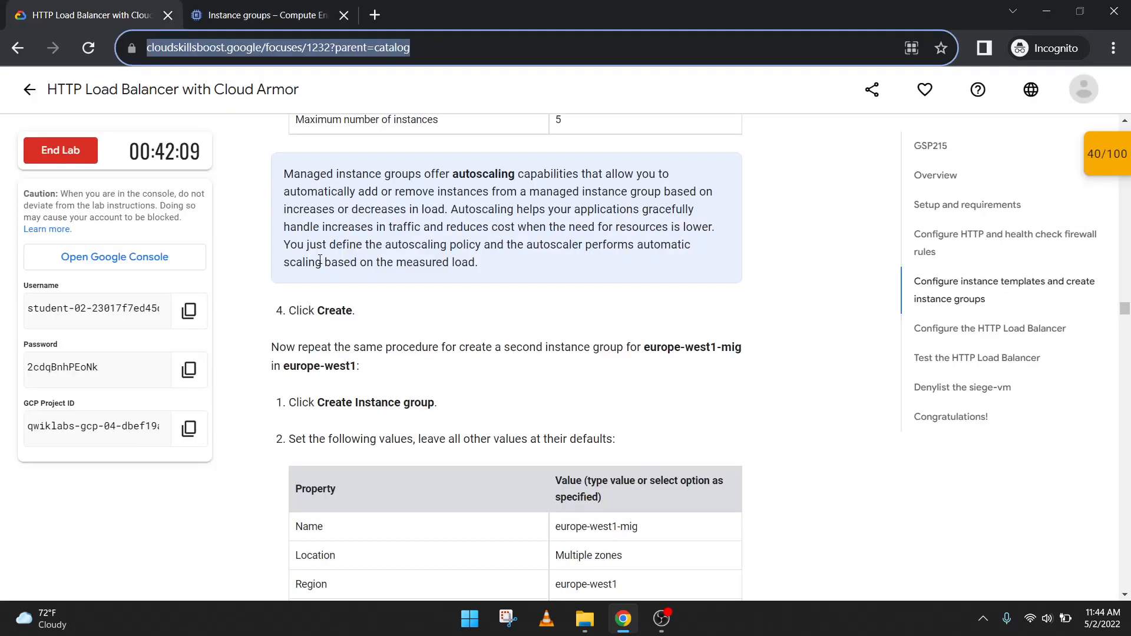
click(291, 7)
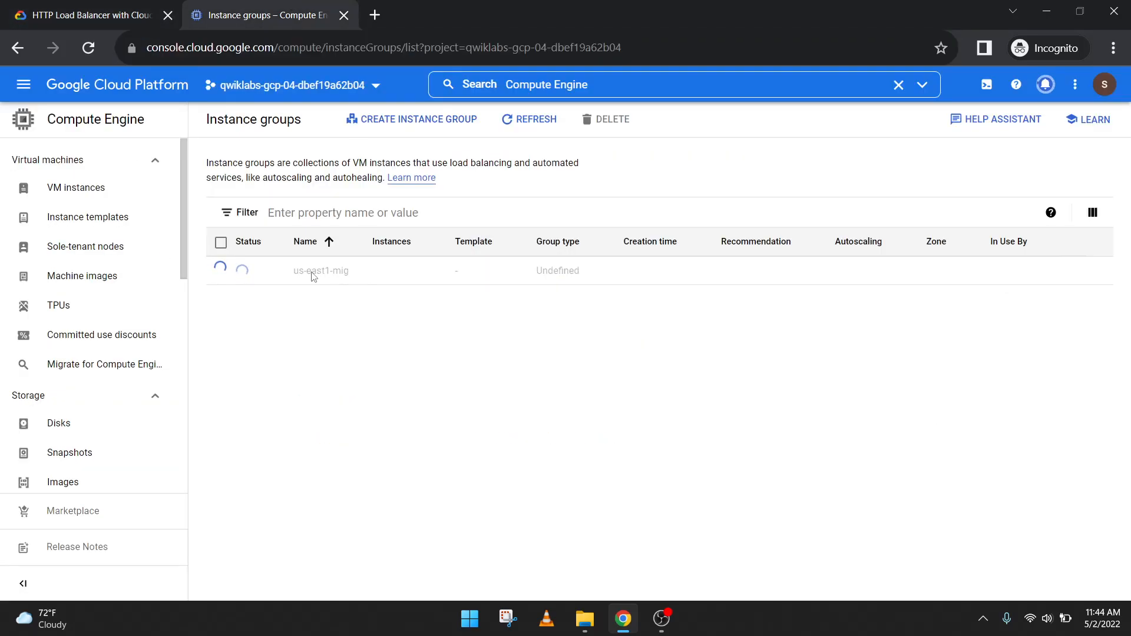
click(88, 14)
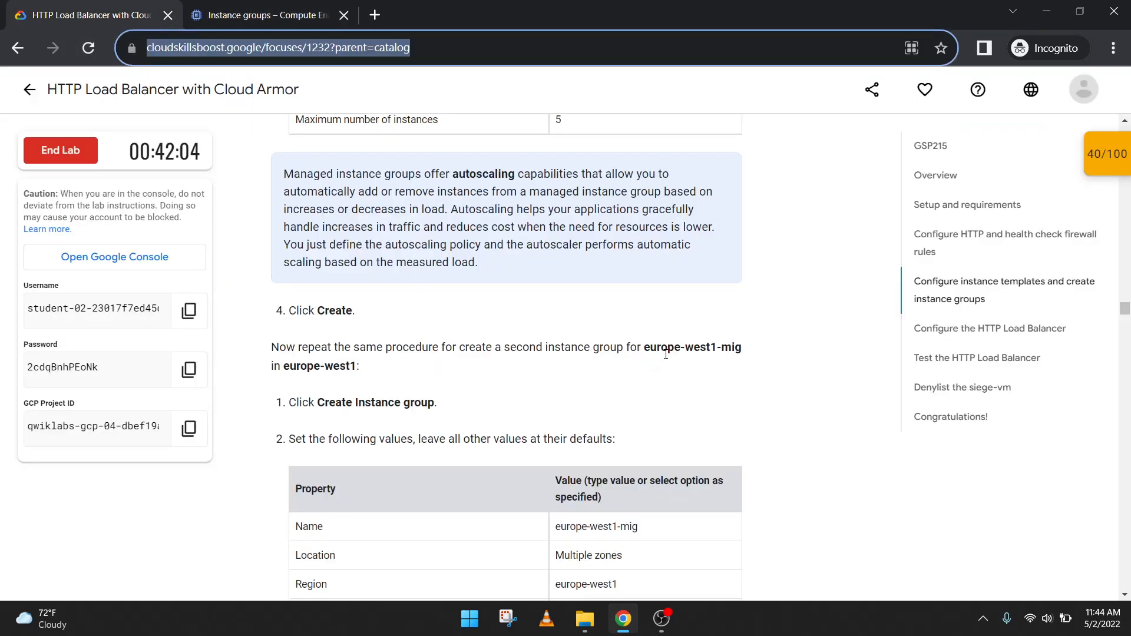
click(265, 14)
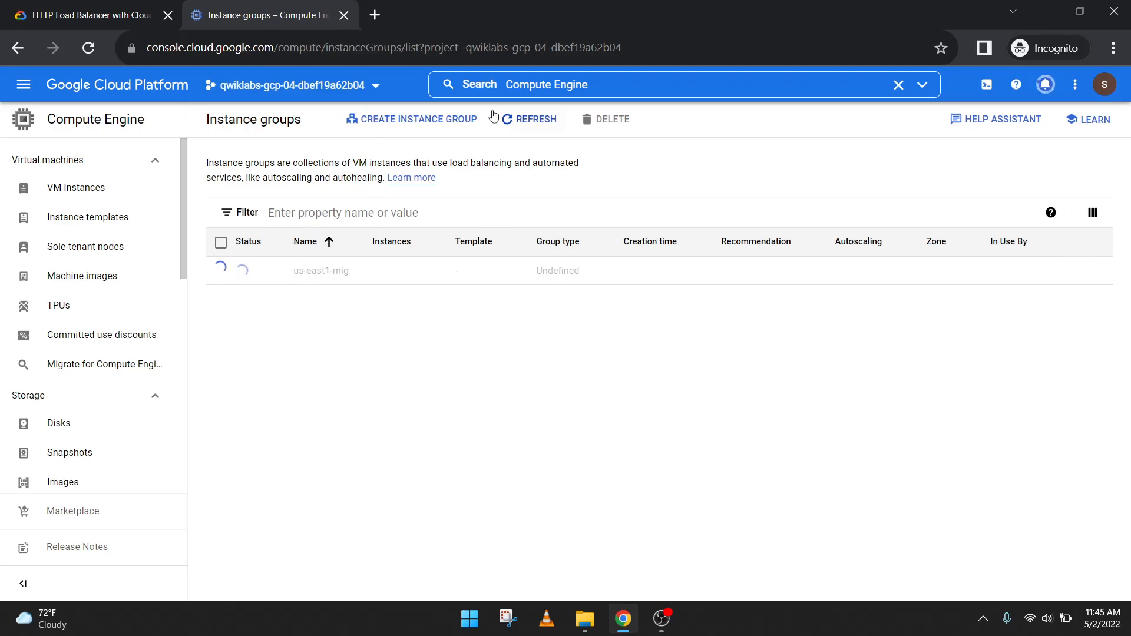
click(371, 124)
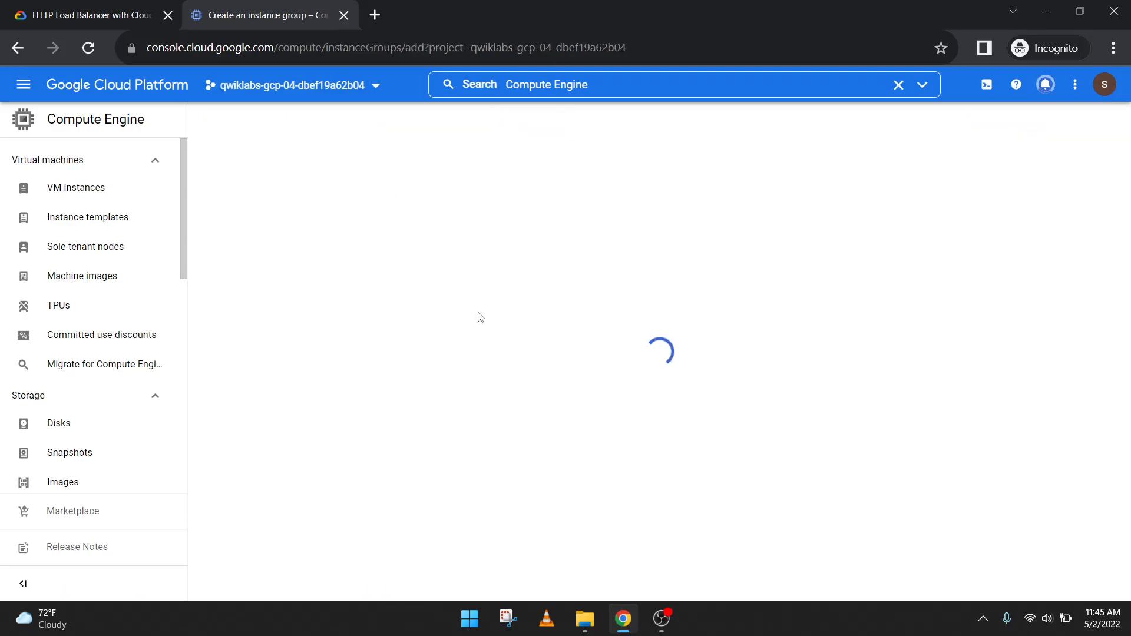
Name the new instance group europe-west1-mig, using the name copied from the lab's value table
click(78, 12)
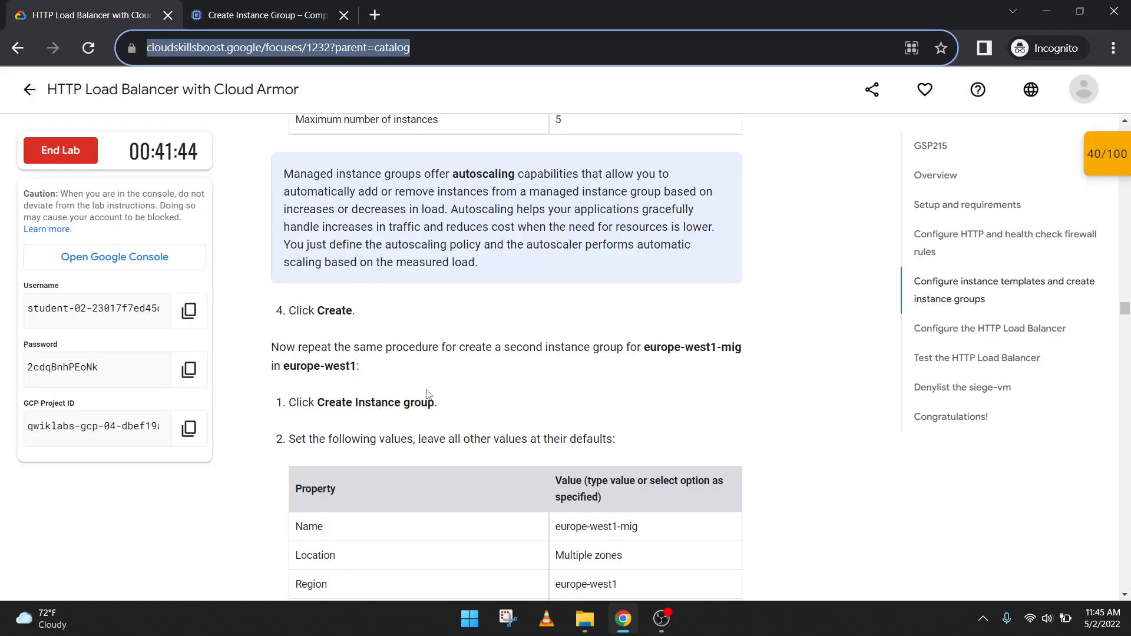
scroll(566, 413, down, 1)
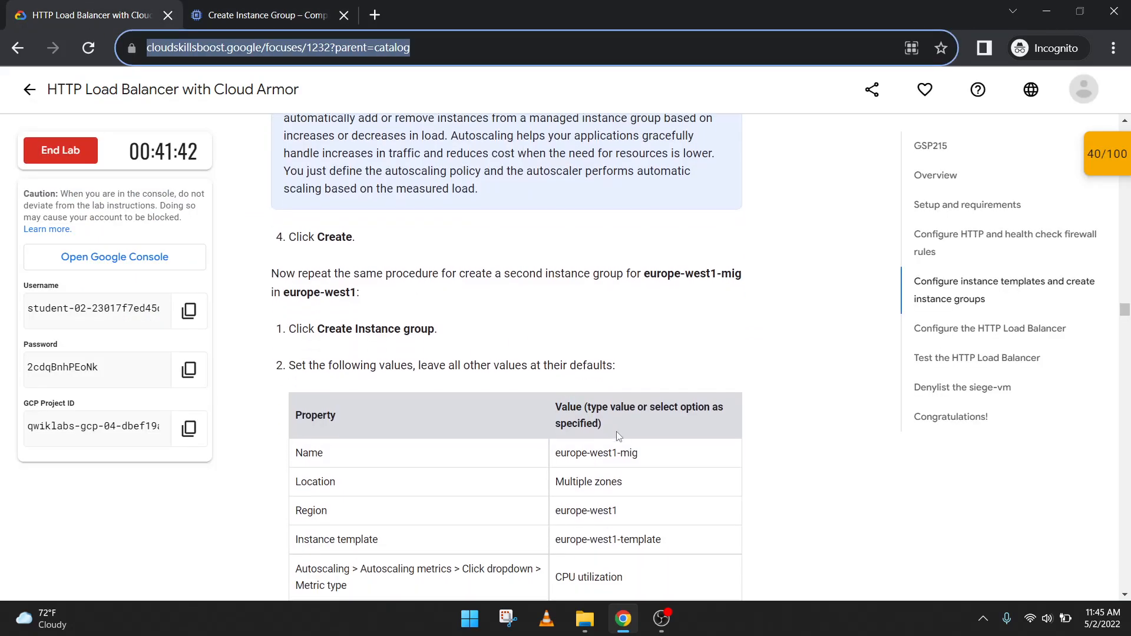
drag(648, 457, 549, 454)
key(ctrl+c)
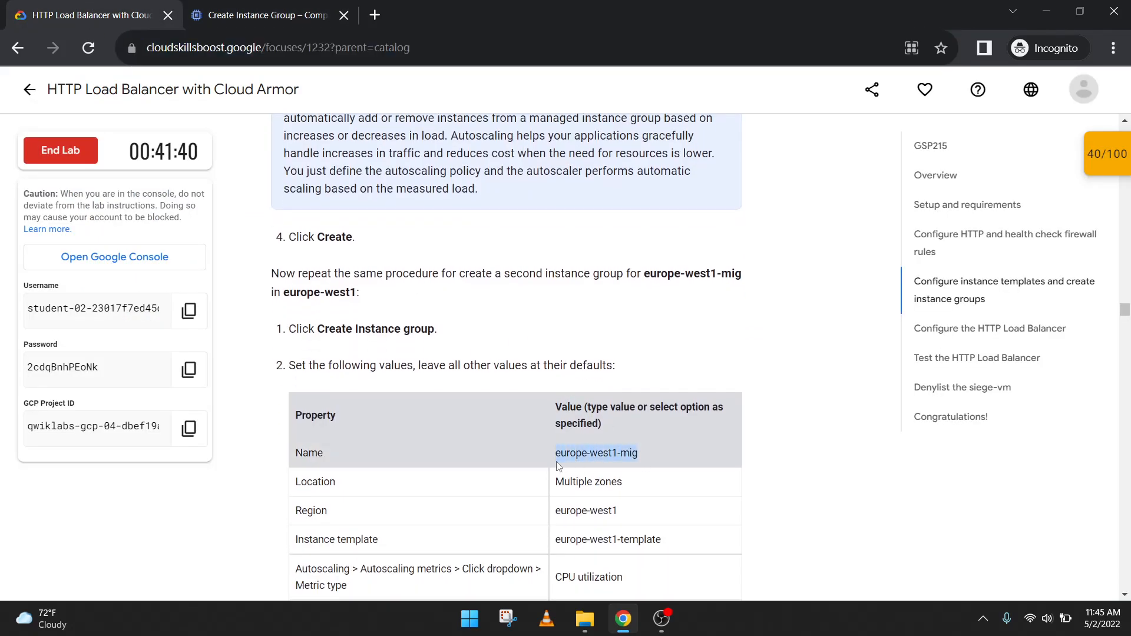
key(ctrl+Tab)
click(398, 221)
key(ctrl+a)
key(ctrl+v)
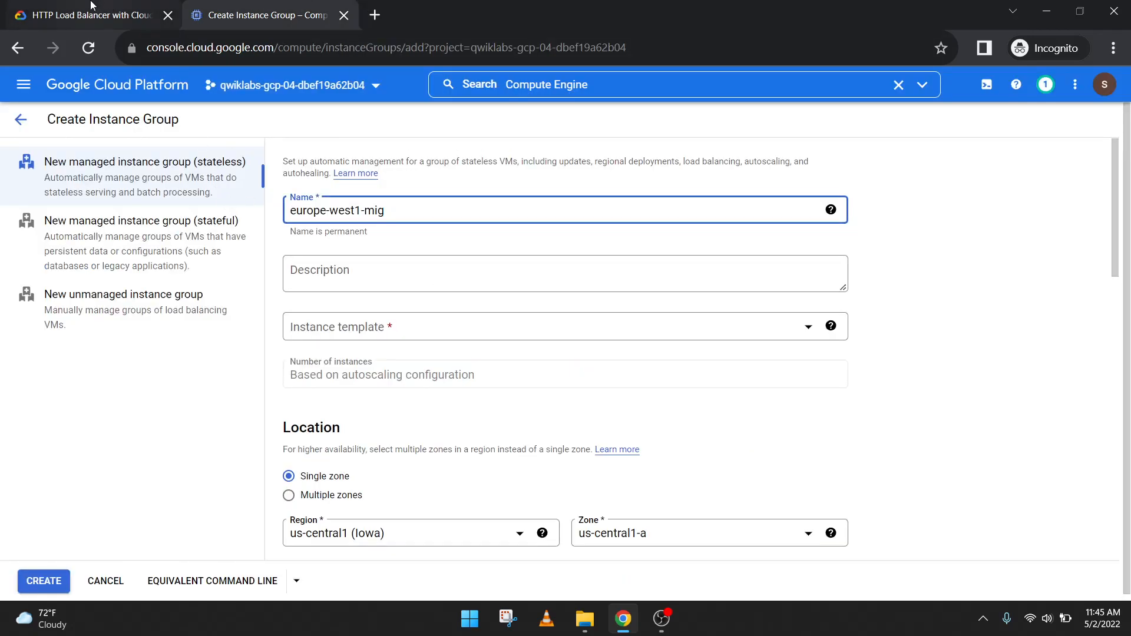
Set the group's location to multiple zones and its region to europe-west1 (Belgium), as the lab specifies
scroll(305, 349, down, 3)
click(315, 349)
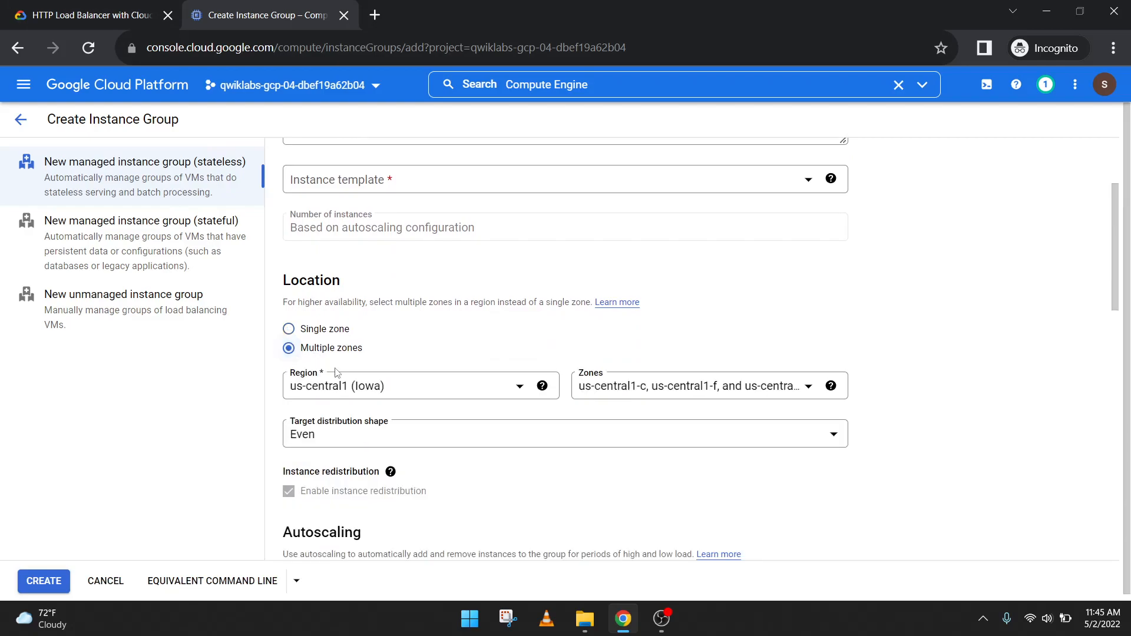
click(348, 395)
scroll(415, 502, down, 1)
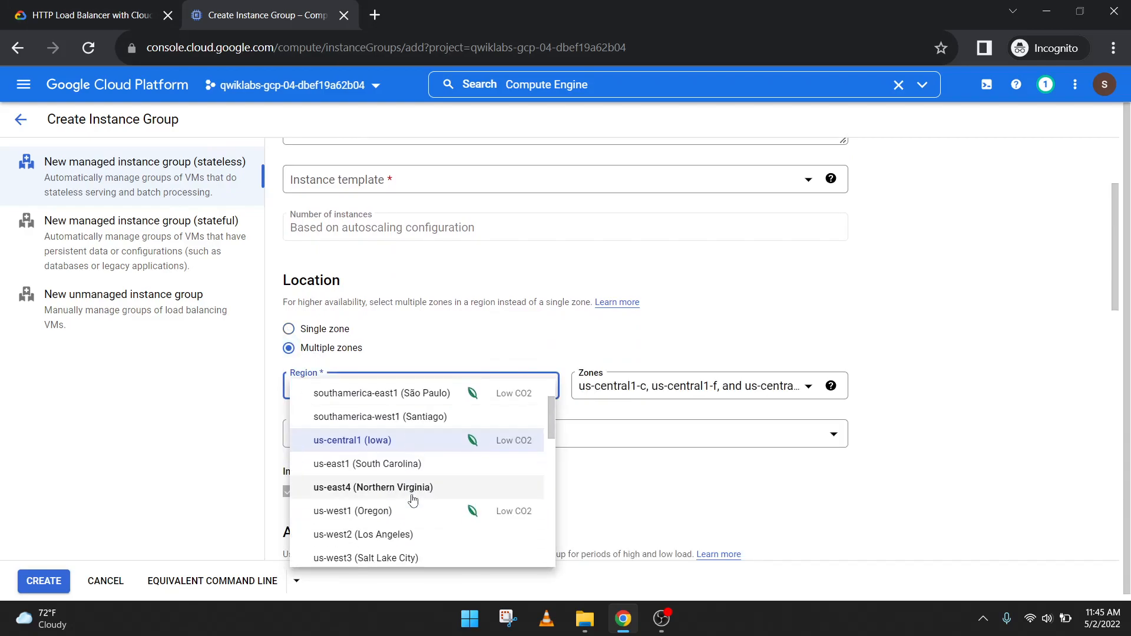
click(388, 511)
key(ctrl+Tab)
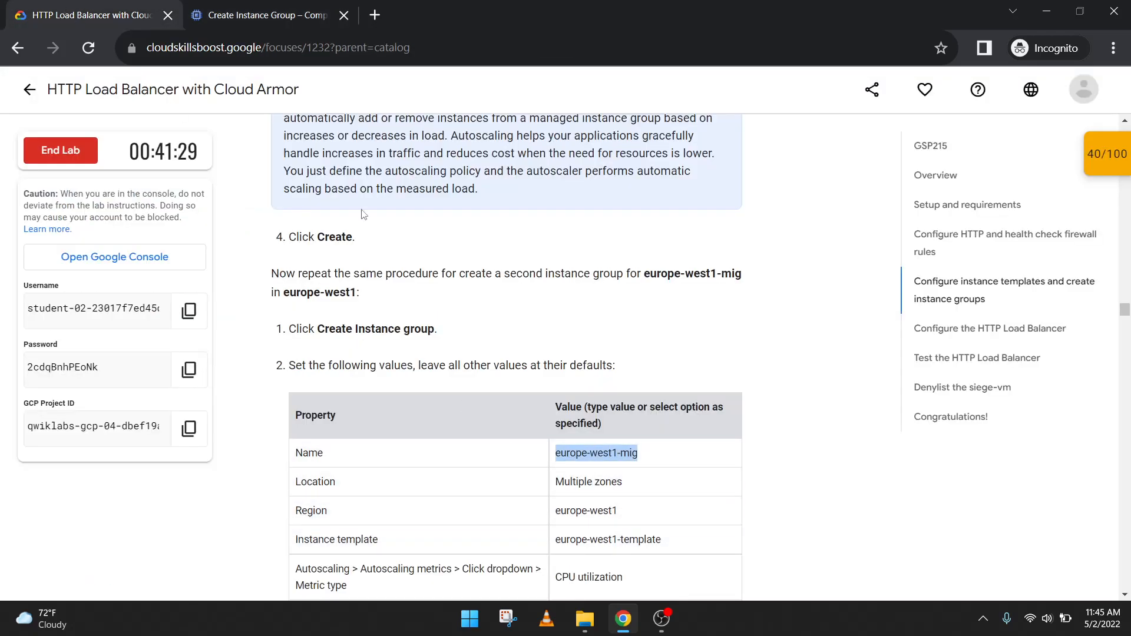
click(289, 19)
click(377, 385)
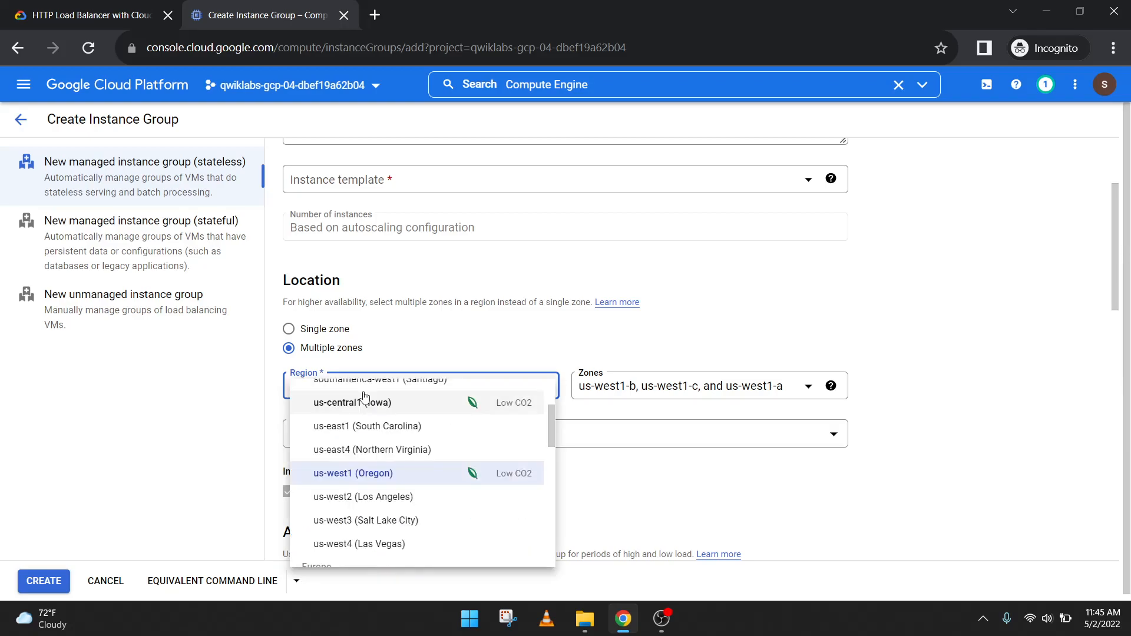
scroll(412, 452, down, 3)
scroll(379, 492, up, 2)
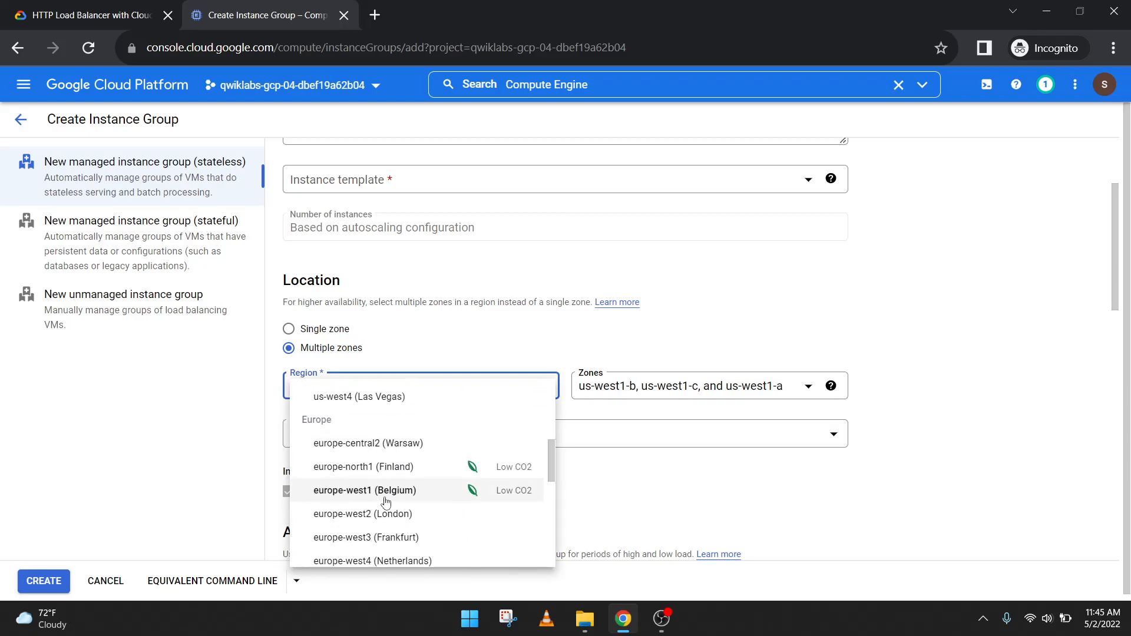
click(357, 491)
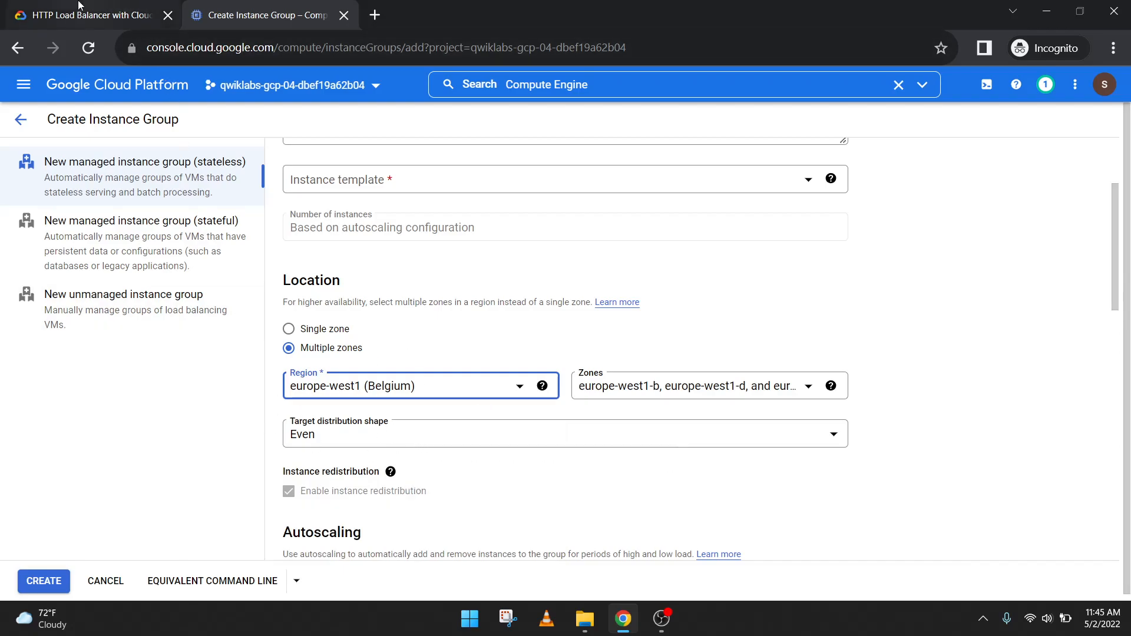
Look up the instance template in the lab's value table and select europe-west1-template for the new group
click(91, 14)
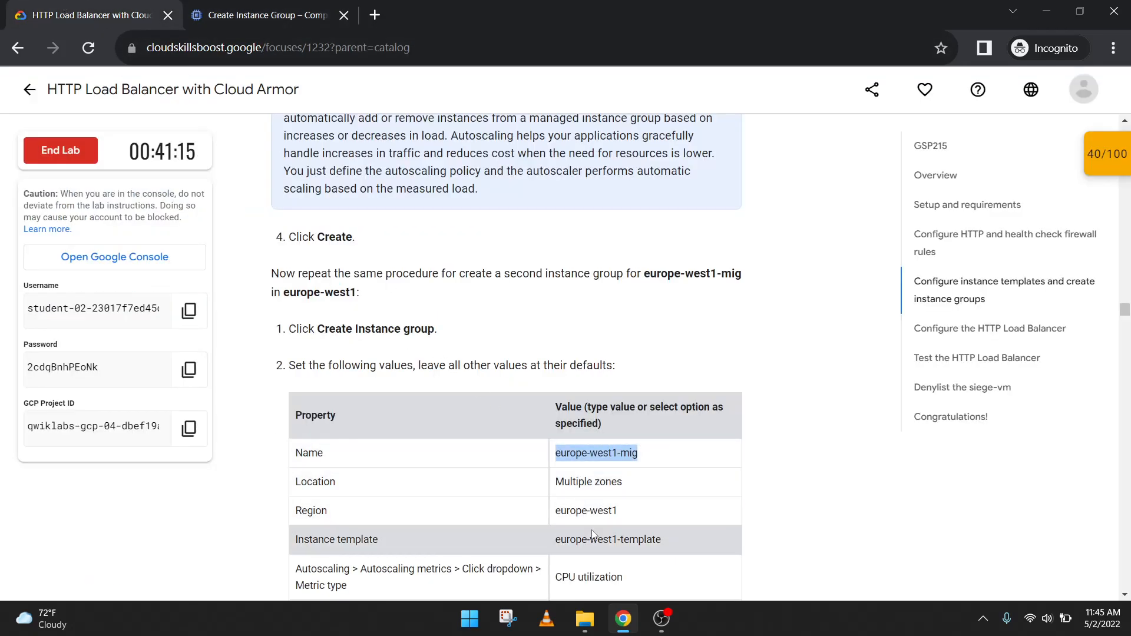
scroll(594, 536, down, 3)
click(259, 15)
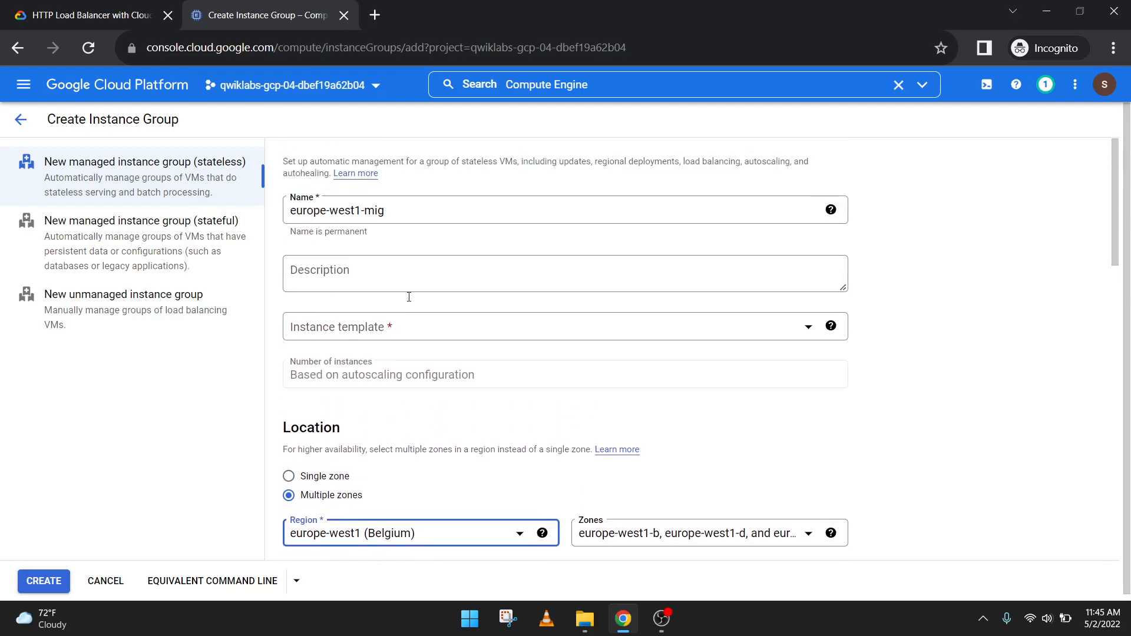
click(416, 324)
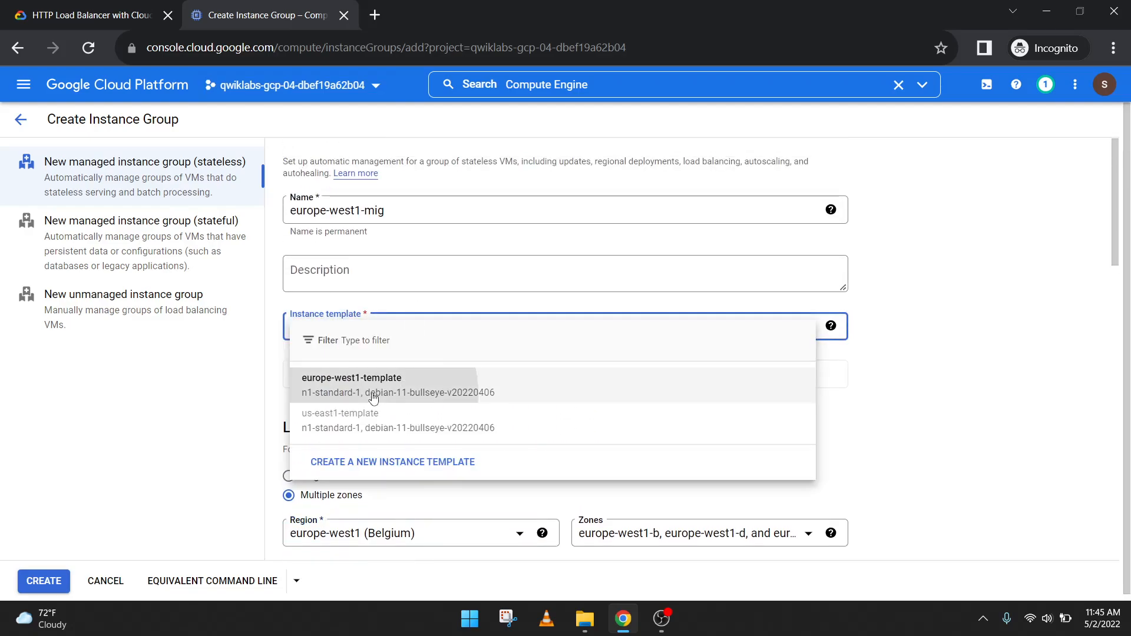
click(373, 398)
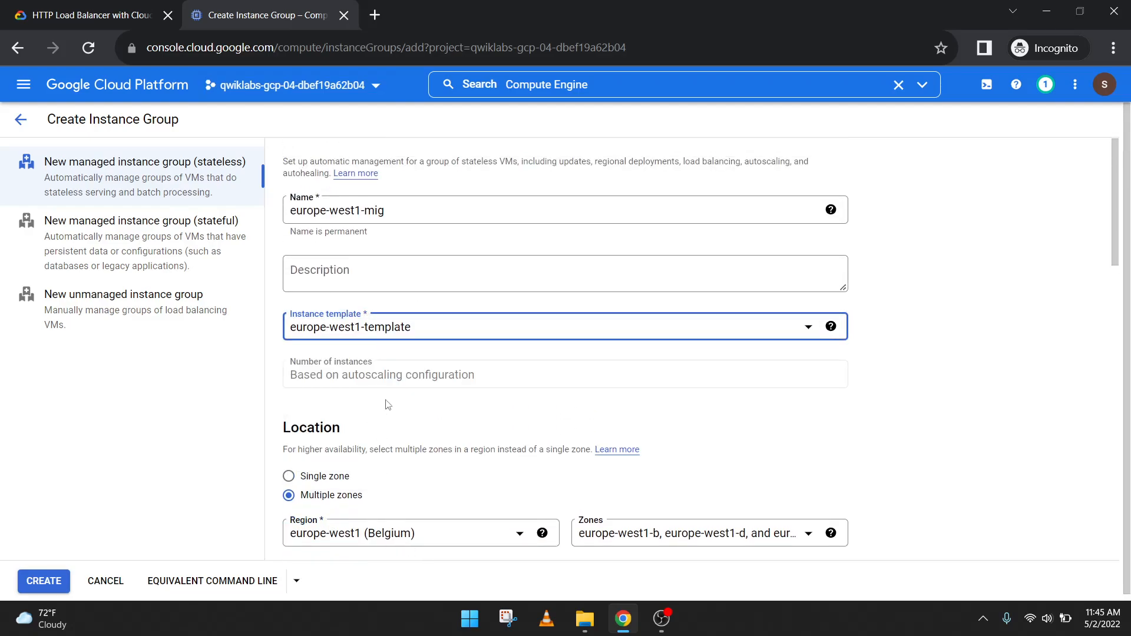
Set the group's maximum number of instances to 5 in the autoscaling settings
scroll(463, 385, down, 5)
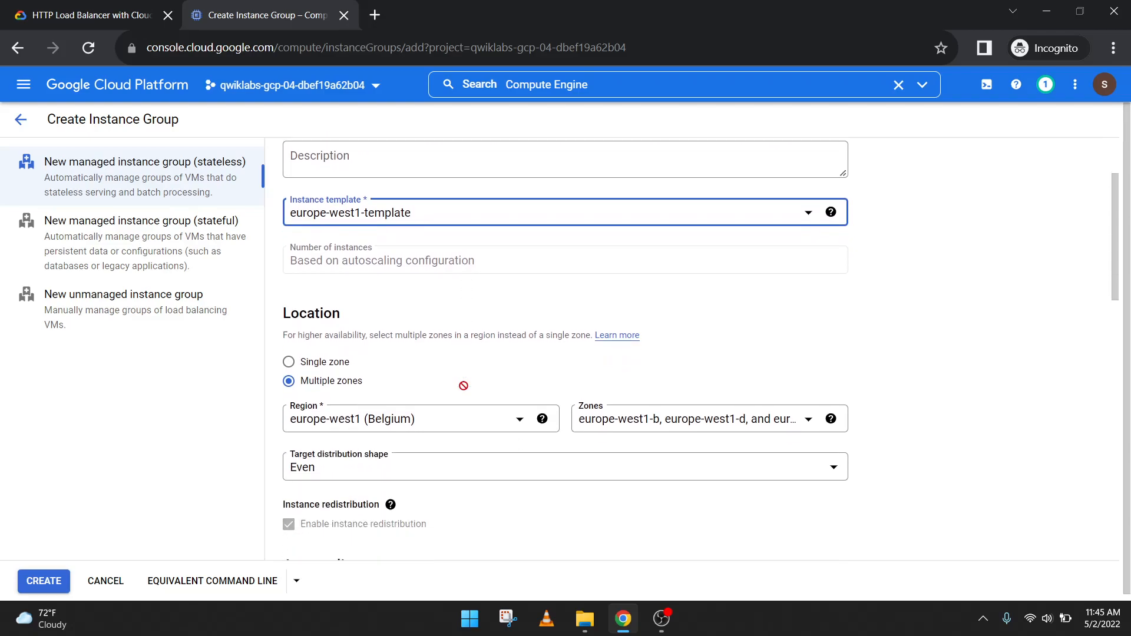
scroll(374, 433, down, 1)
click(523, 415)
key(Tab)
text(5)
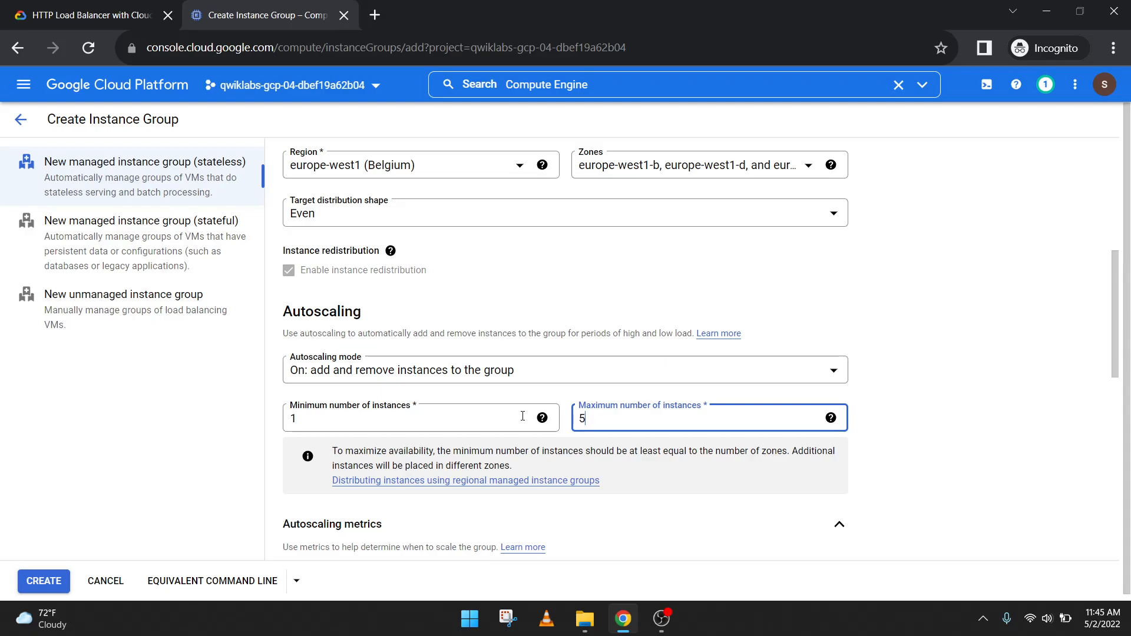
Edit the CPU utilization autoscaling metric so its target is 80 percent, and apply the metric
scroll(555, 386, down, 4)
click(500, 377)
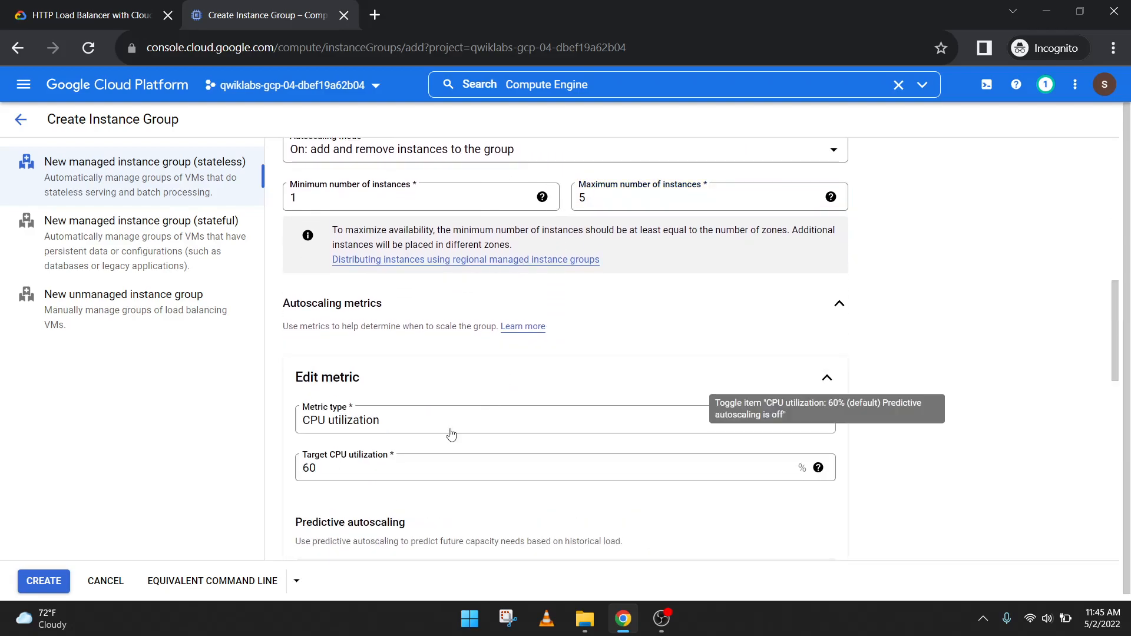
double_click(329, 478)
text(8)
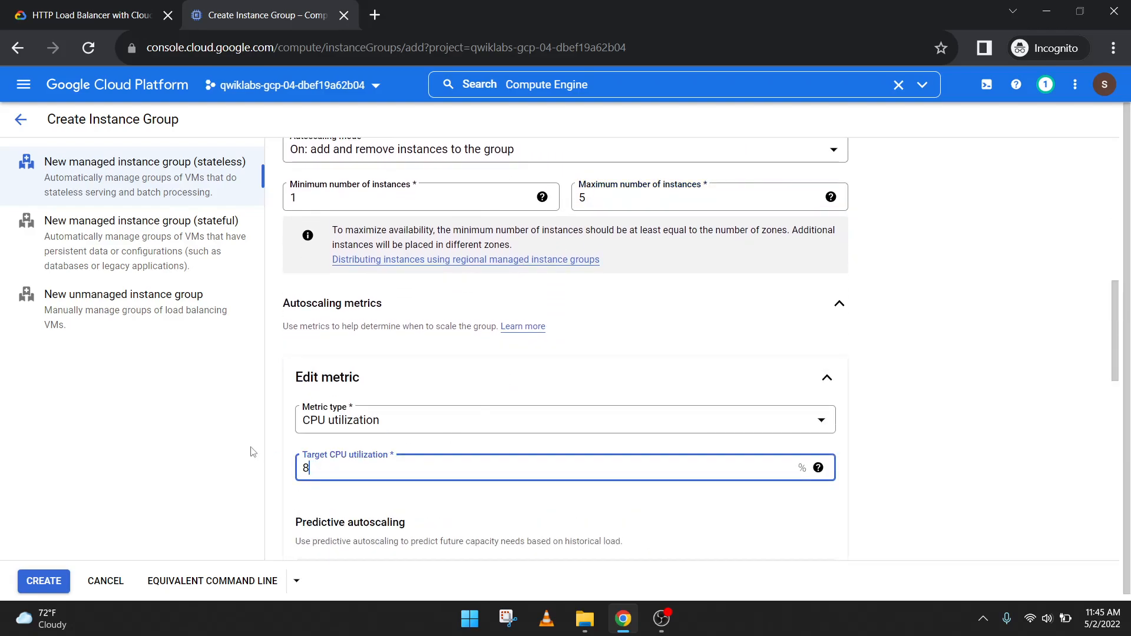
scroll(733, 406, down, 5)
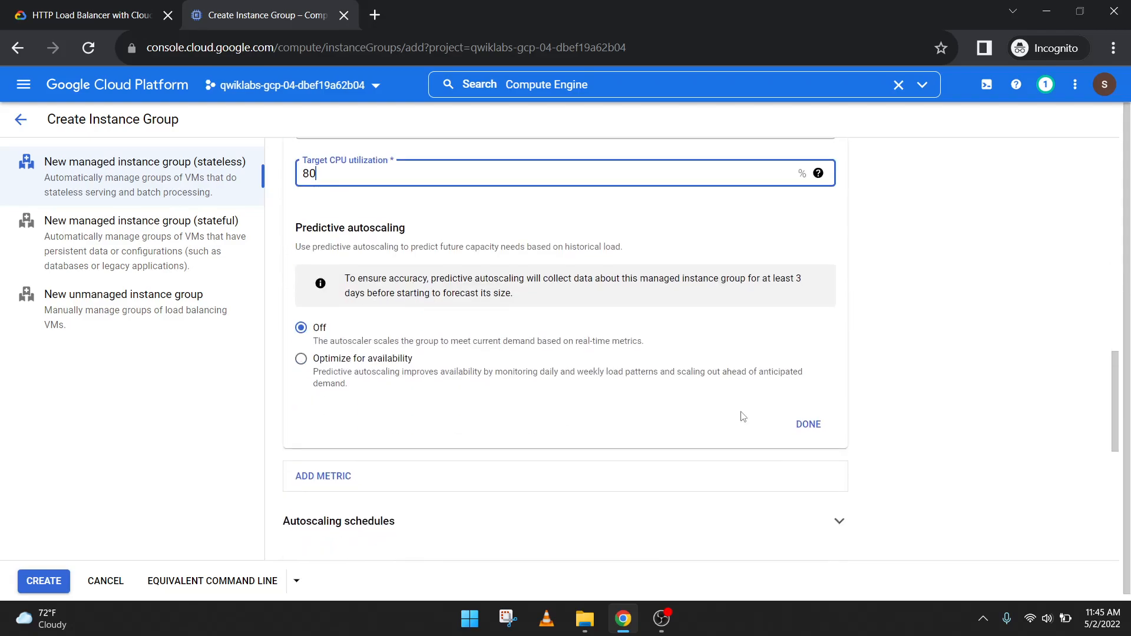
click(811, 424)
scroll(485, 361, down, 1)
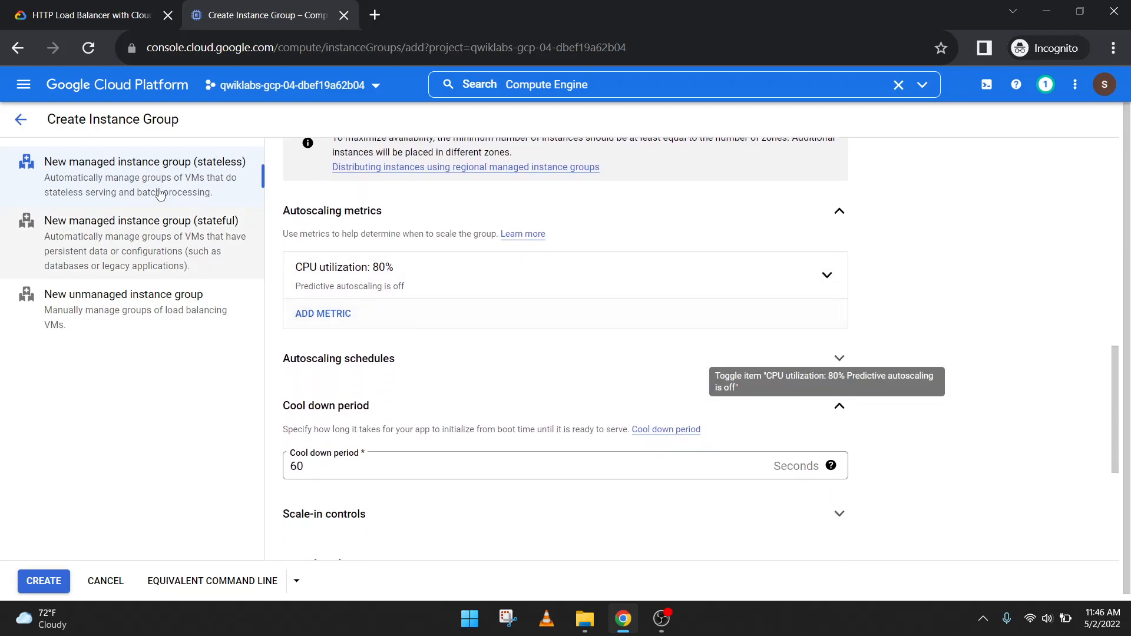
Set the autoscaling cool down period to 45 seconds
drag(309, 466, 268, 457)
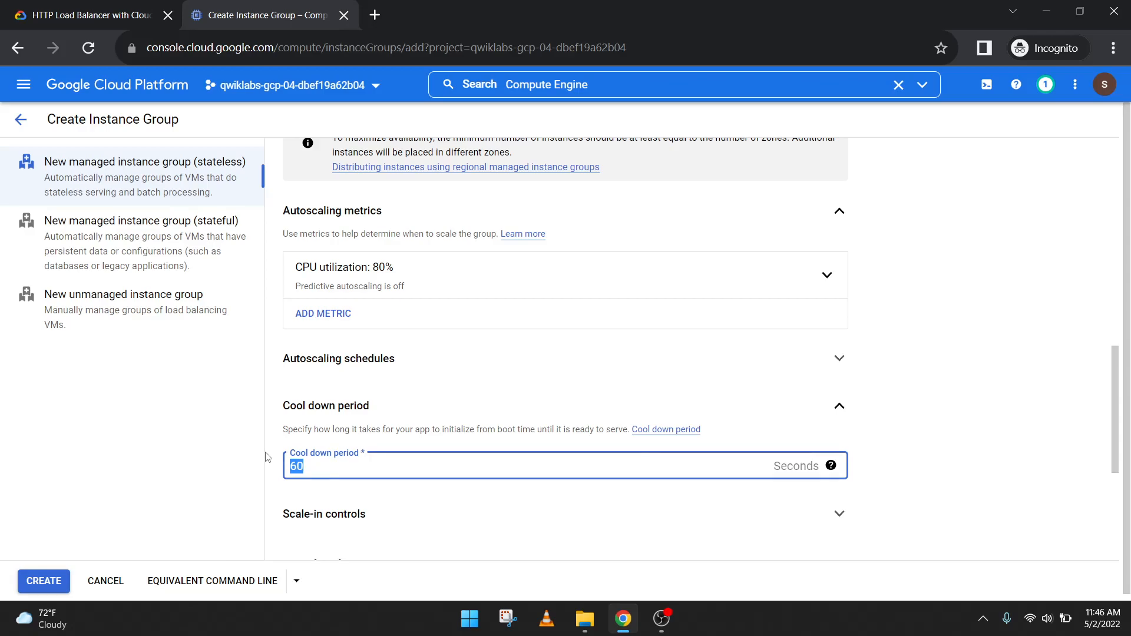
text(5)
scroll(550, 429, down, 5)
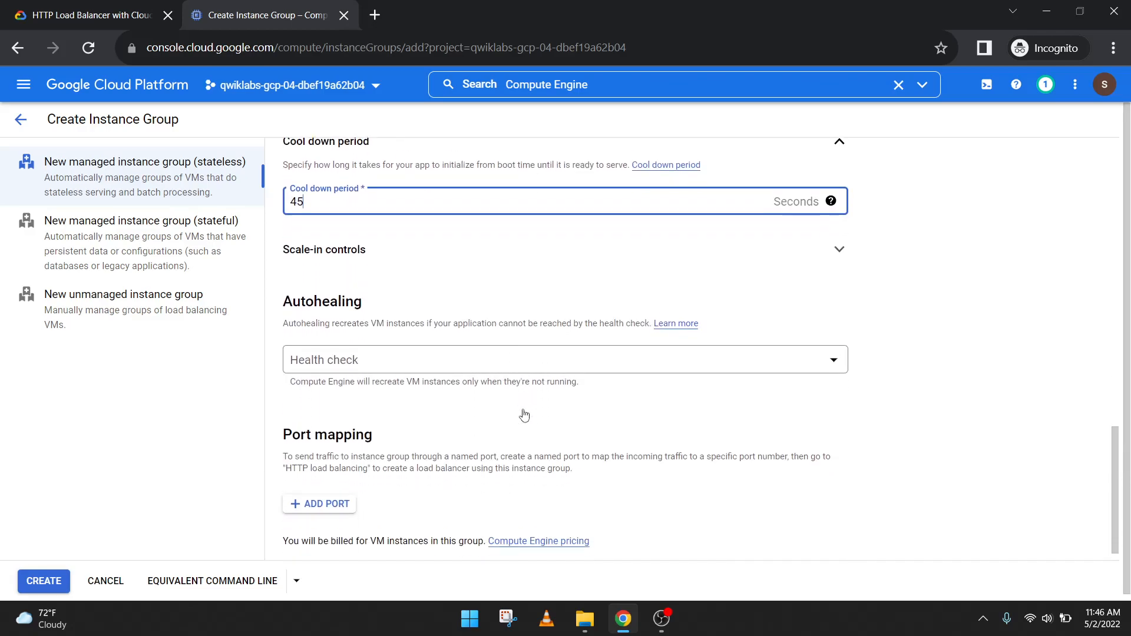
Compare the form with the lab's value table and create the europe-west1-mig instance group
key(ctrl+Page_Up)
scroll(422, 304, down, 3)
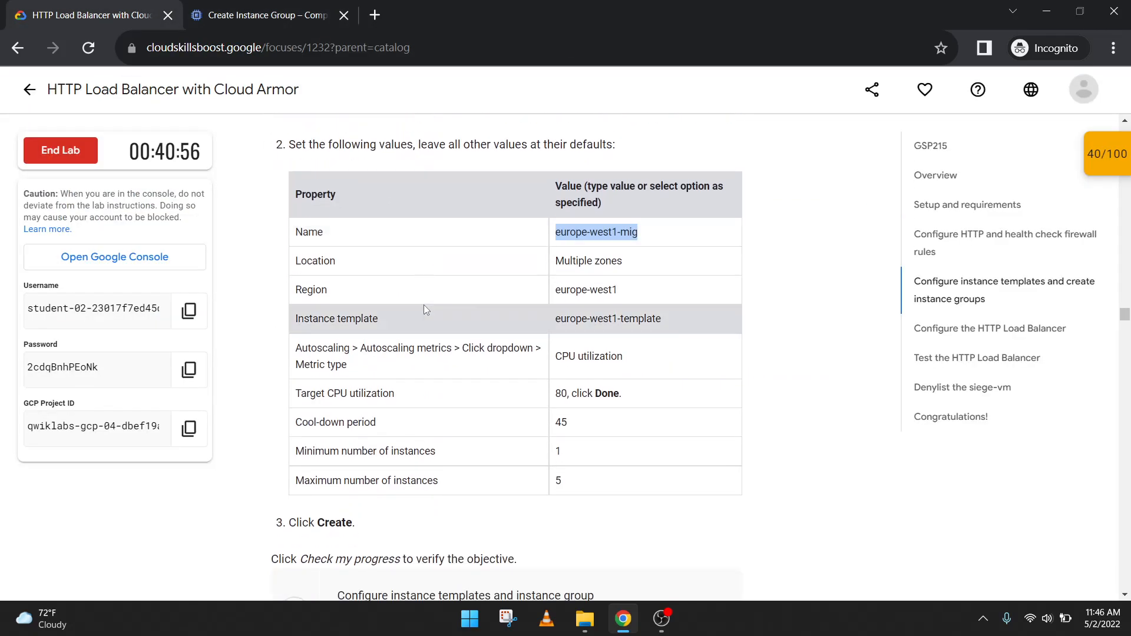
key(ctrl+Page_Down)
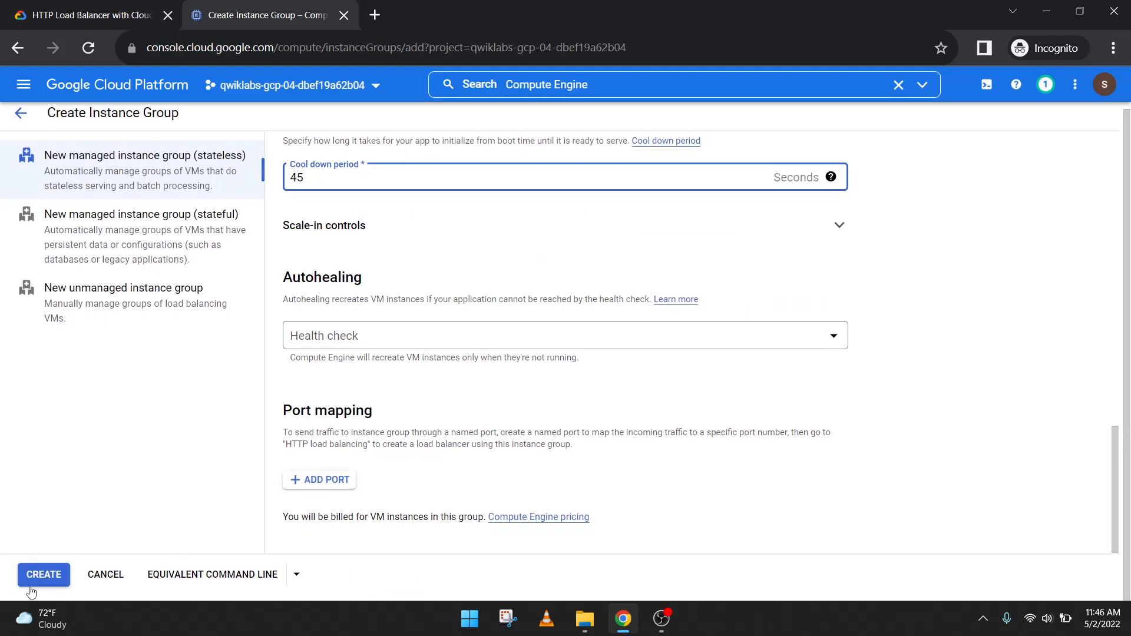
click(39, 579)
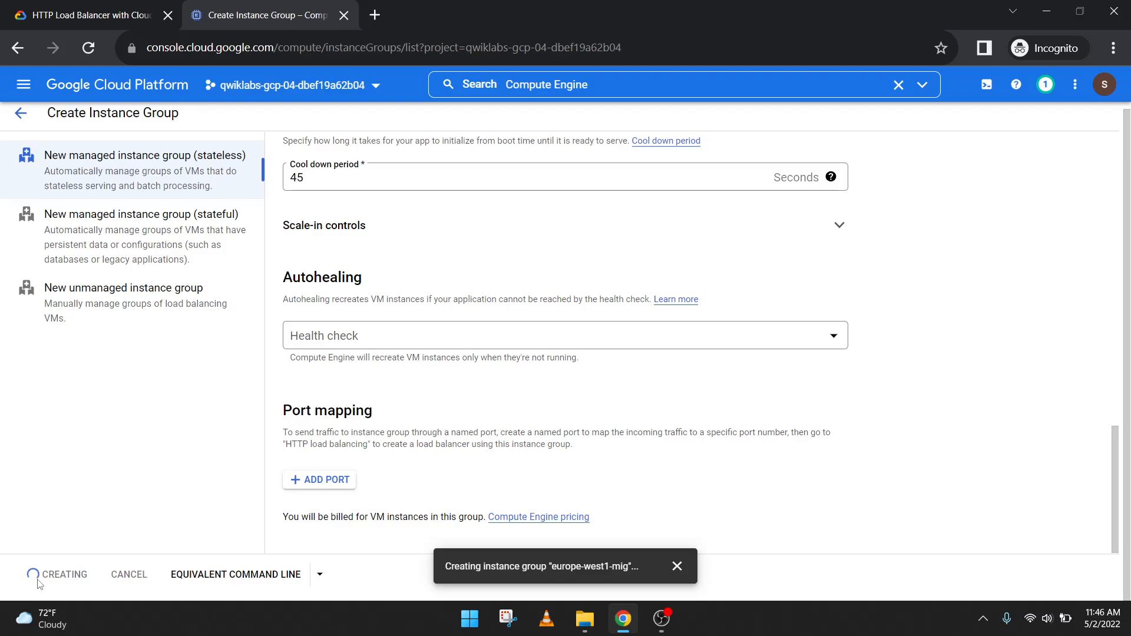
click(677, 566)
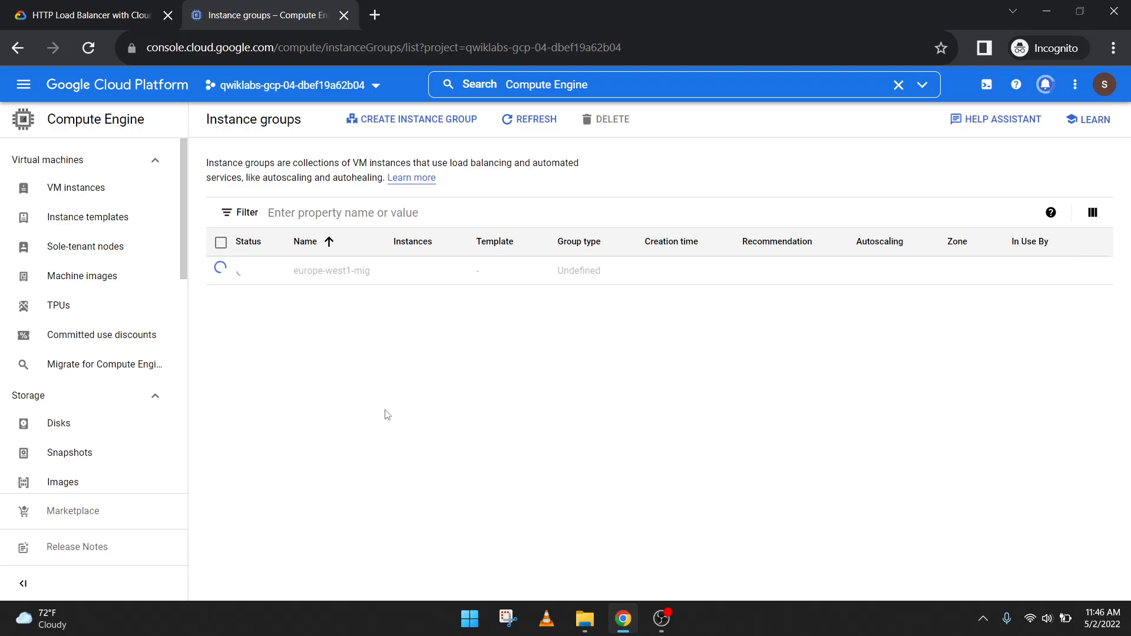
Check the creation progress of europe-west1-mig in the notifications and refresh the instance groups list
click(1046, 85)
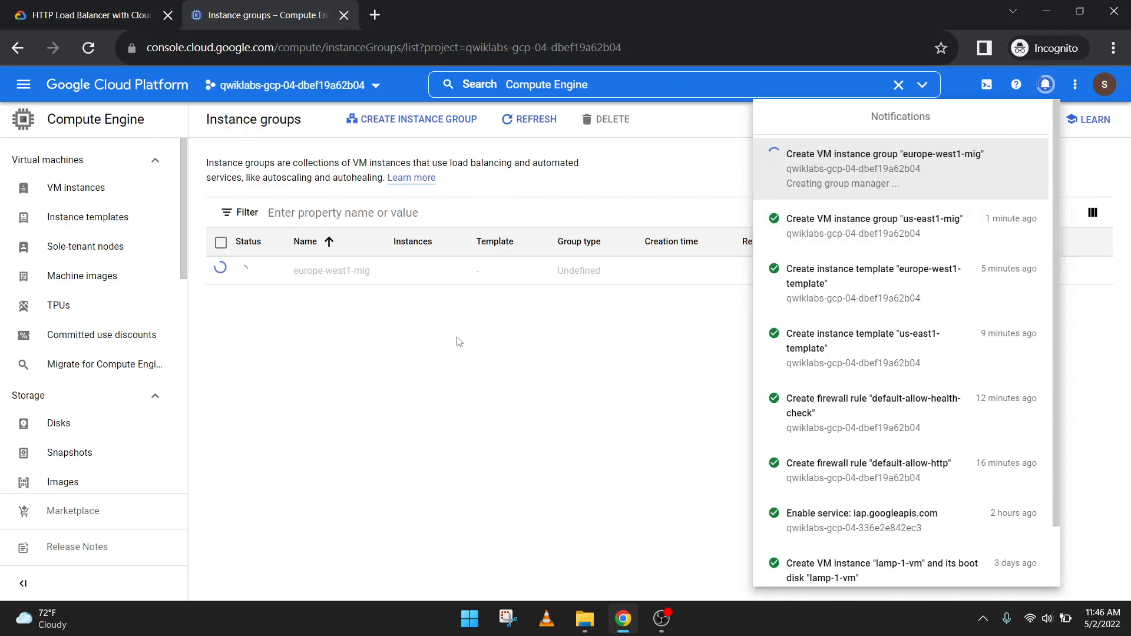
click(391, 338)
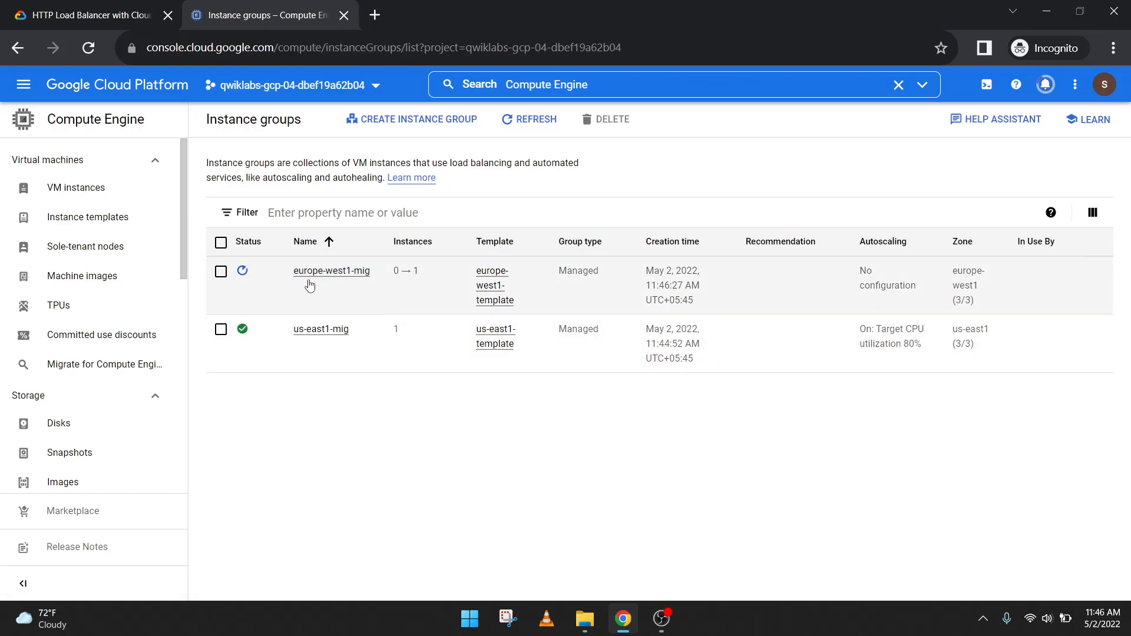
click(528, 125)
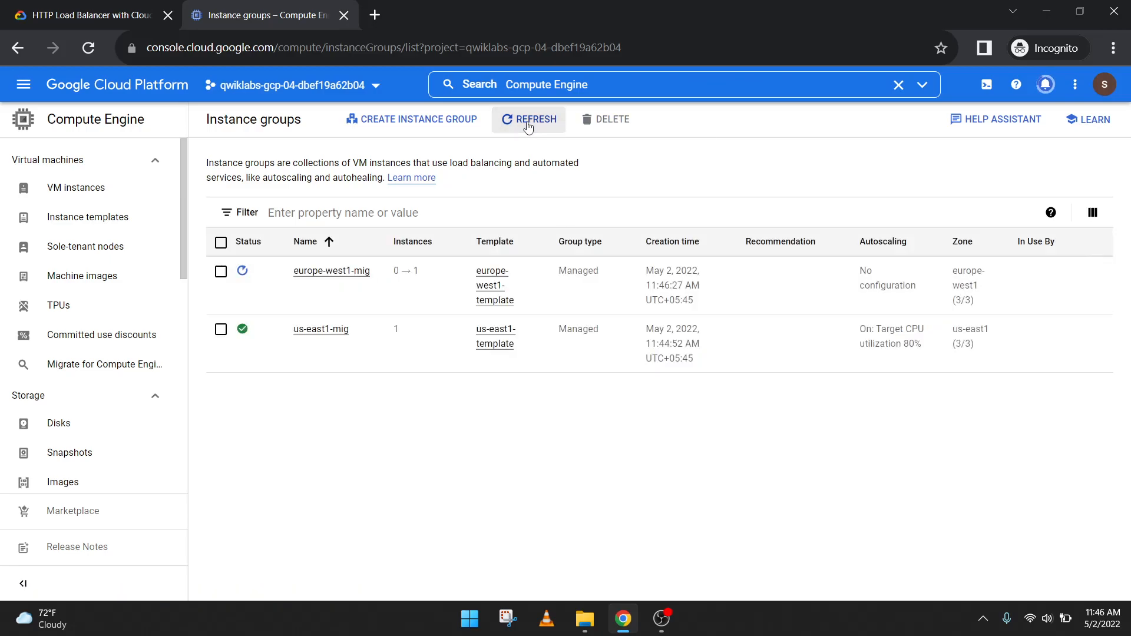
Run the lab's progress check for the "Configure instance templates and instance group" objective
click(93, 5)
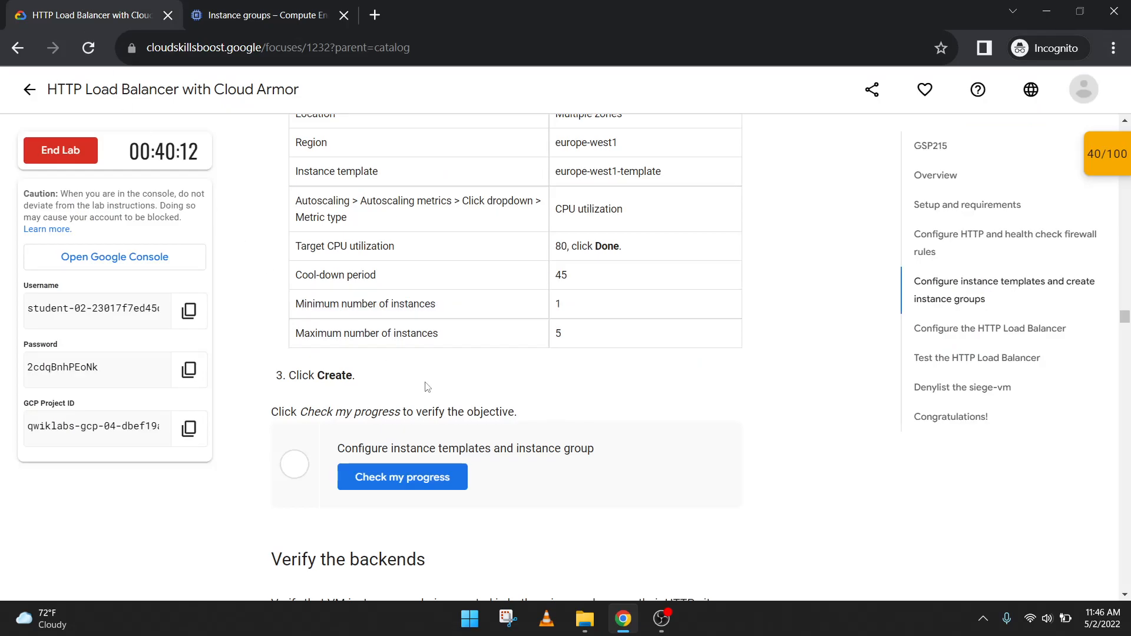
click(231, 5)
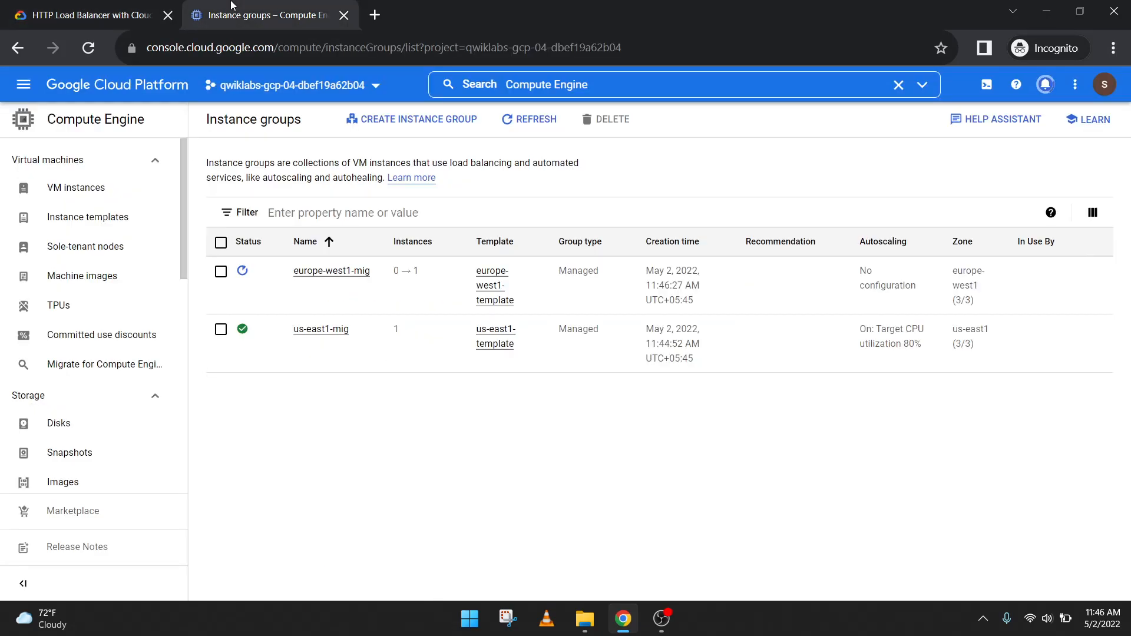
click(93, 13)
click(450, 482)
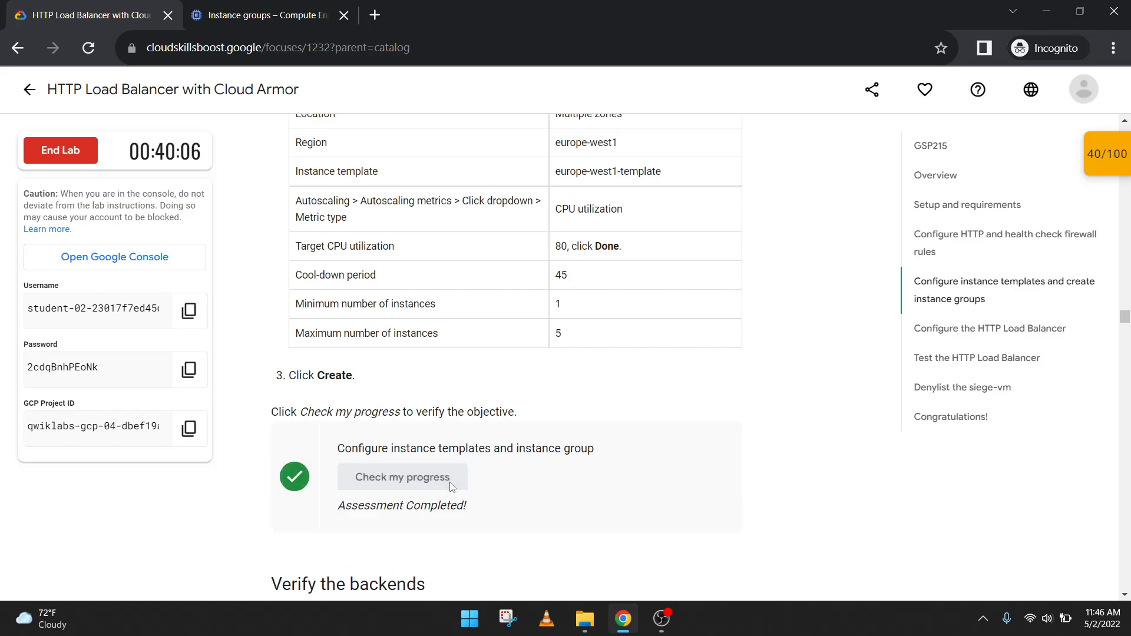
Examine the status of europe-west1-mig again in the instance groups list and the notifications
click(246, 5)
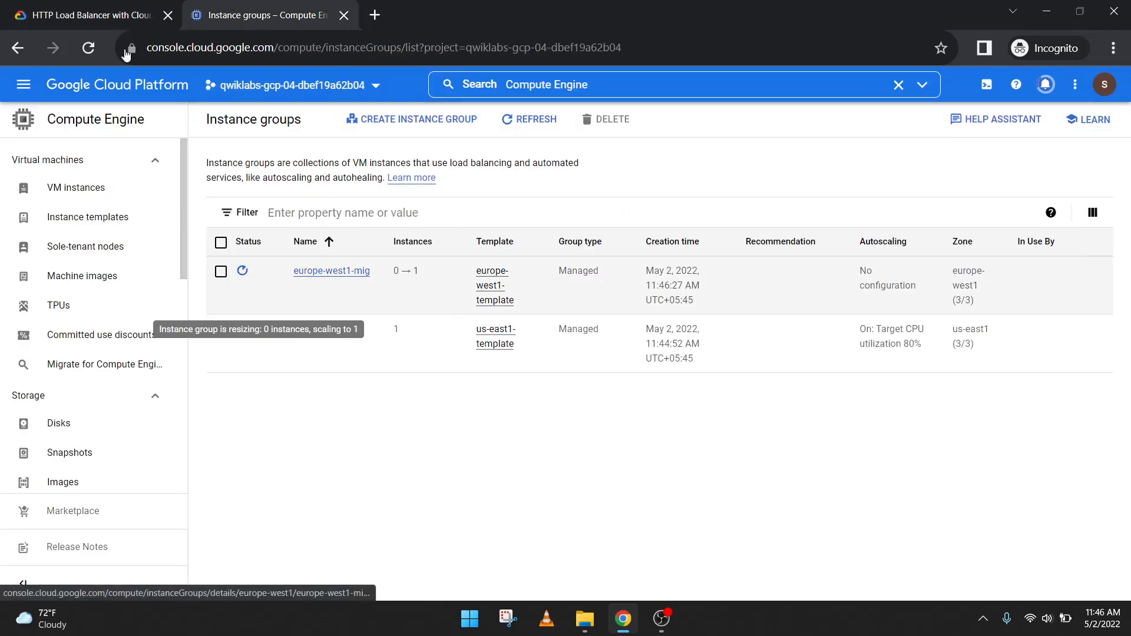
click(57, 5)
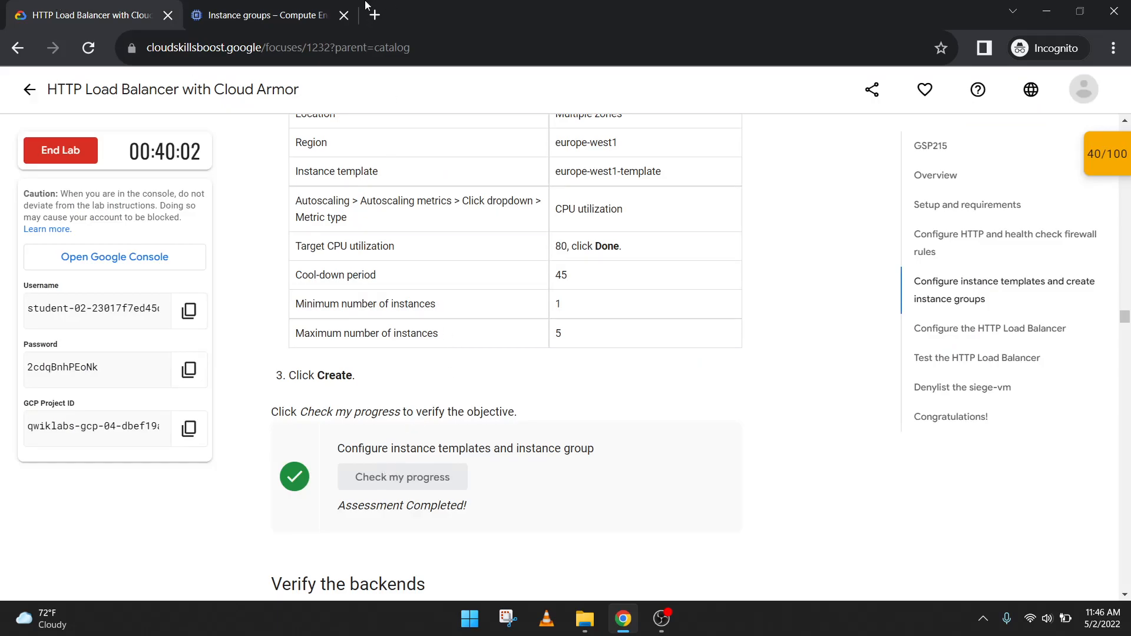
scroll(456, 349, down, 1)
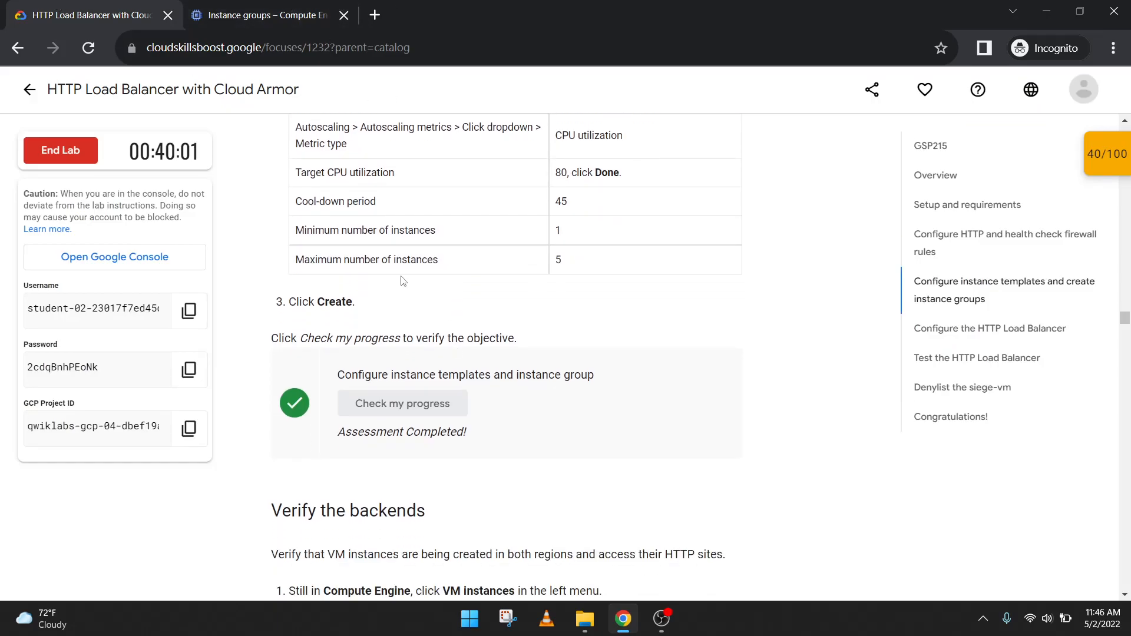
click(260, 6)
click(1046, 87)
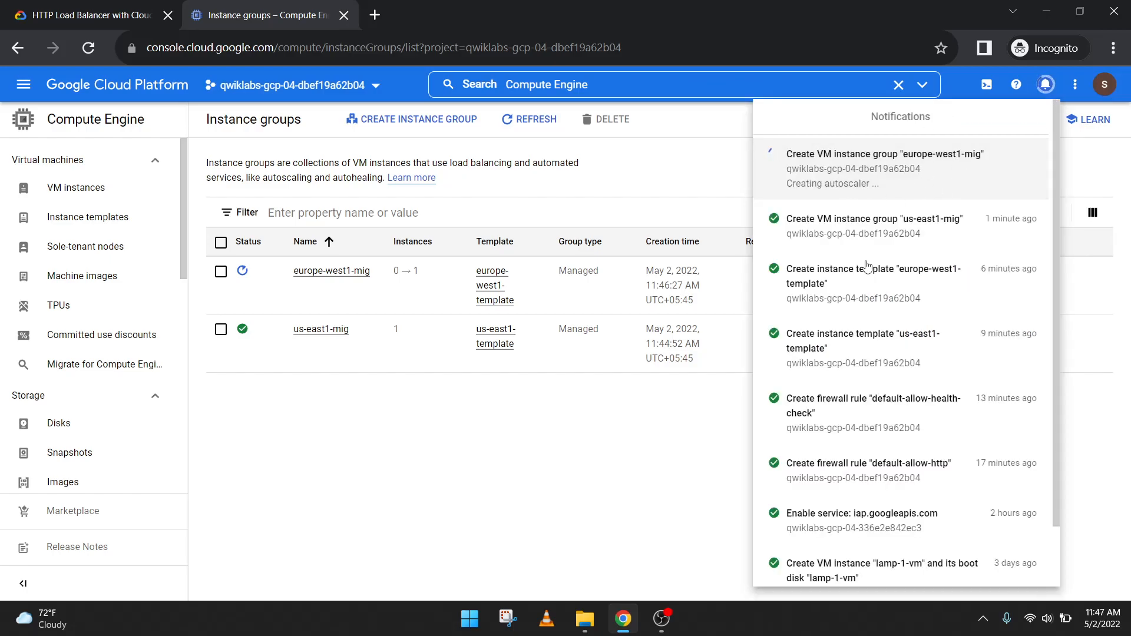
Read the lab's "Verify the backends" instructions and recheck both groups in the instance groups list
click(58, 5)
scroll(353, 317, down, 4)
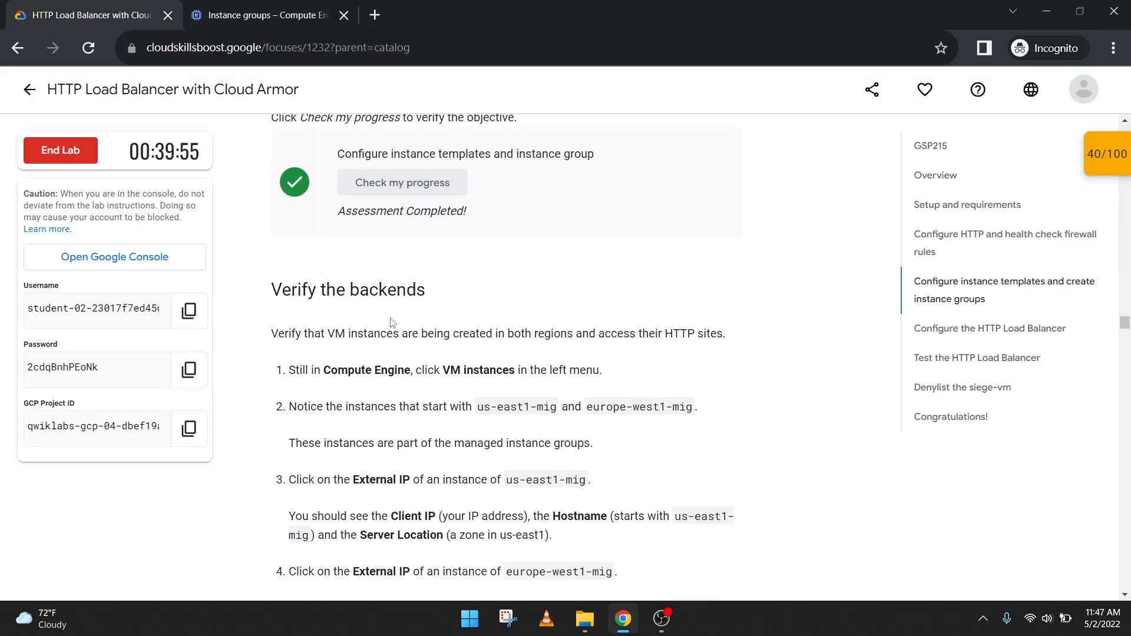
scroll(288, 327, down, 1)
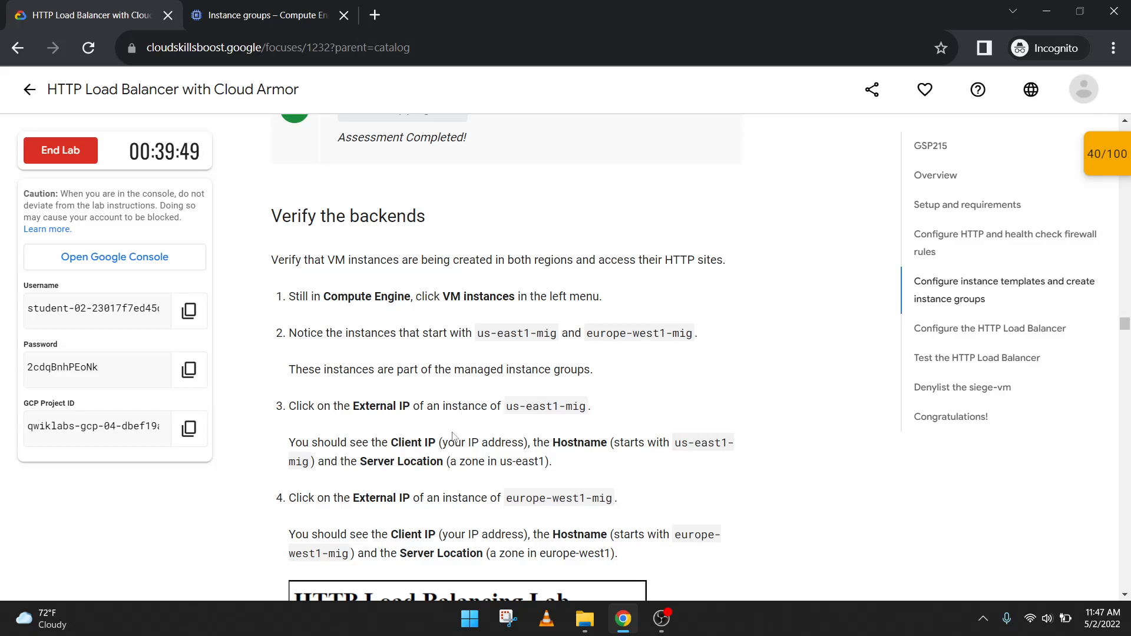
scroll(437, 450, down, 10)
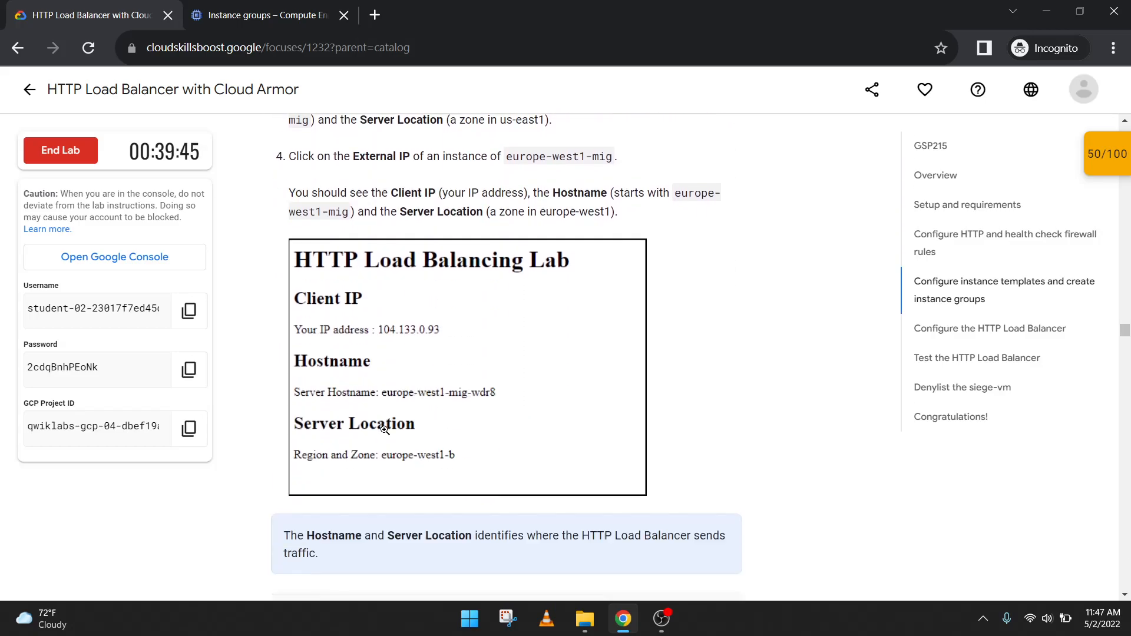
click(246, 9)
click(403, 467)
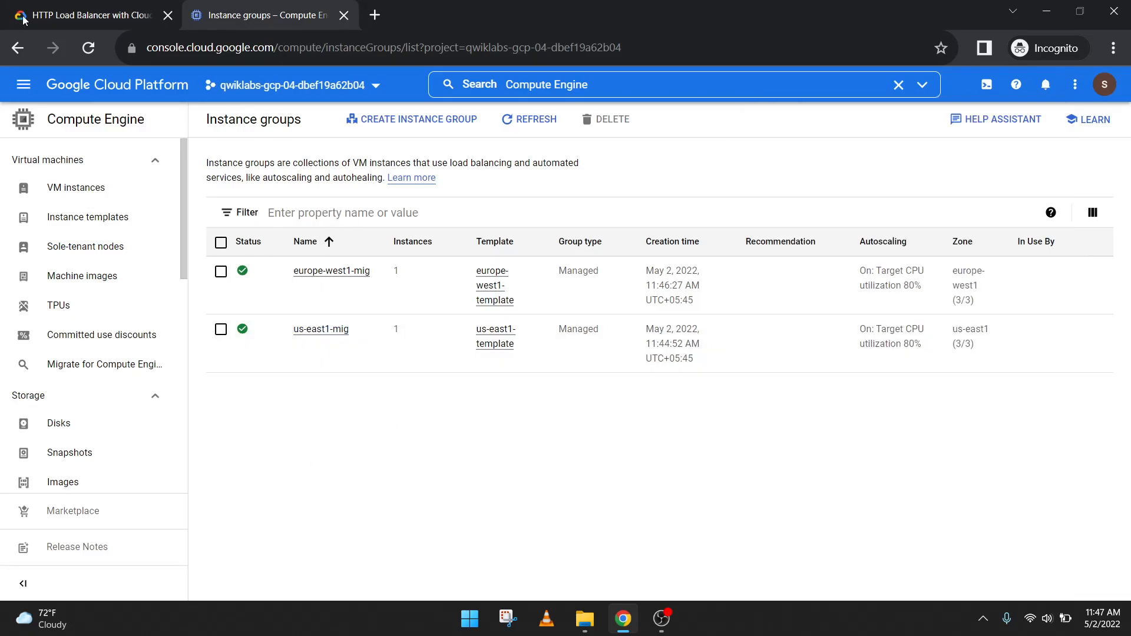
Review the lab's backend verification steps, its sample page and the question on fields identifying the backend's region
click(88, 15)
scroll(395, 336, down, 3)
scroll(401, 295, up, 12)
scroll(312, 265, up, 1)
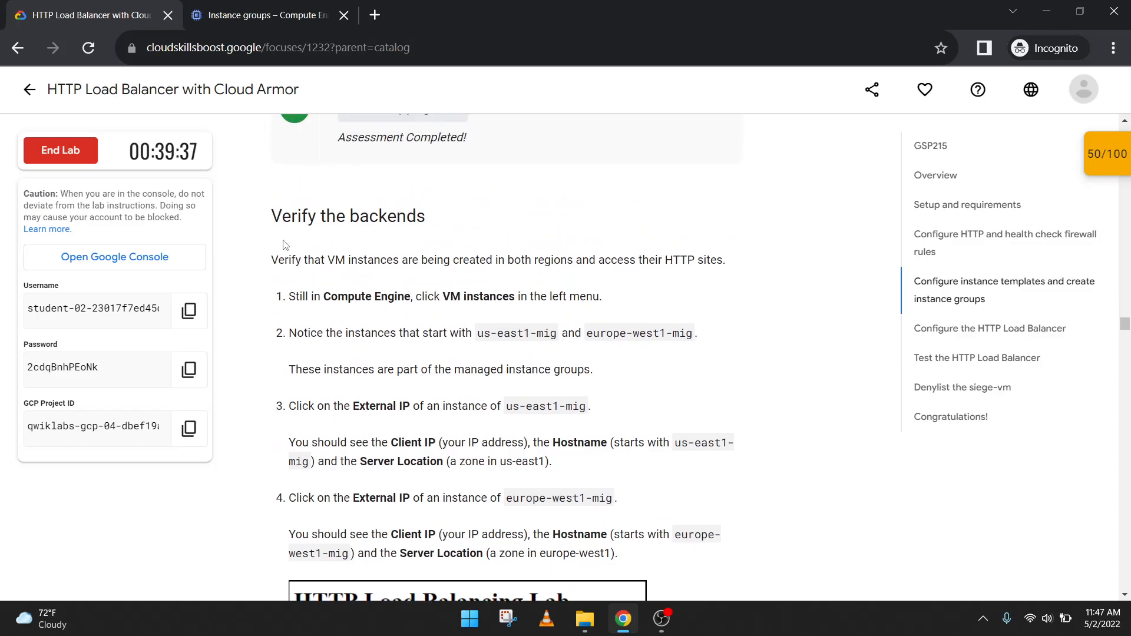
drag(279, 219, 420, 537)
click(444, 439)
scroll(445, 435, down, 7)
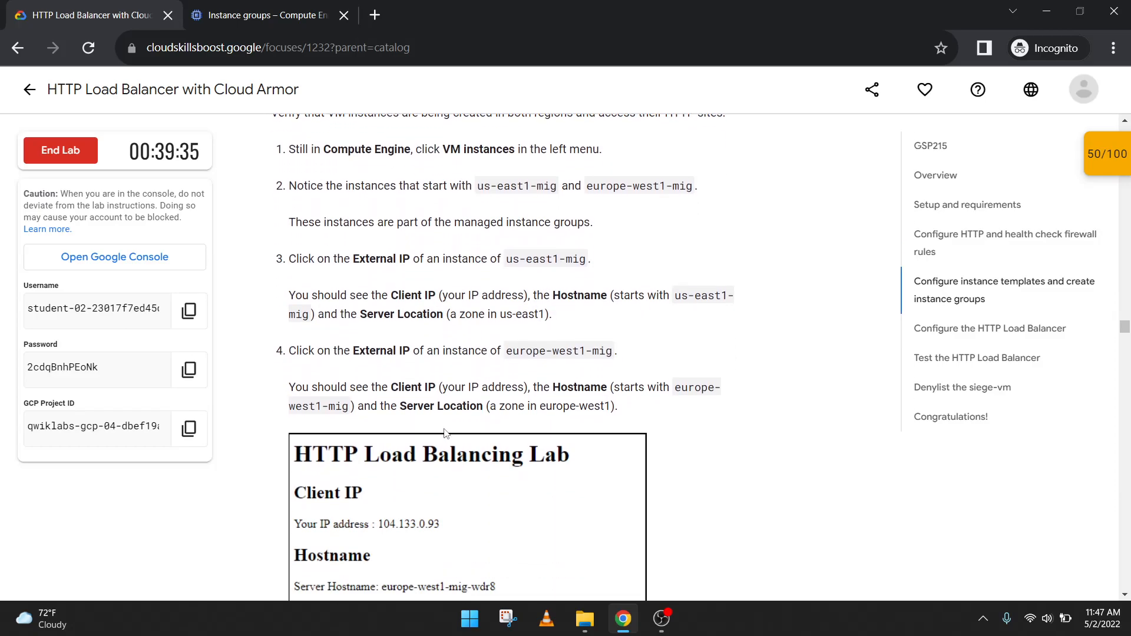
scroll(446, 433, down, 2)
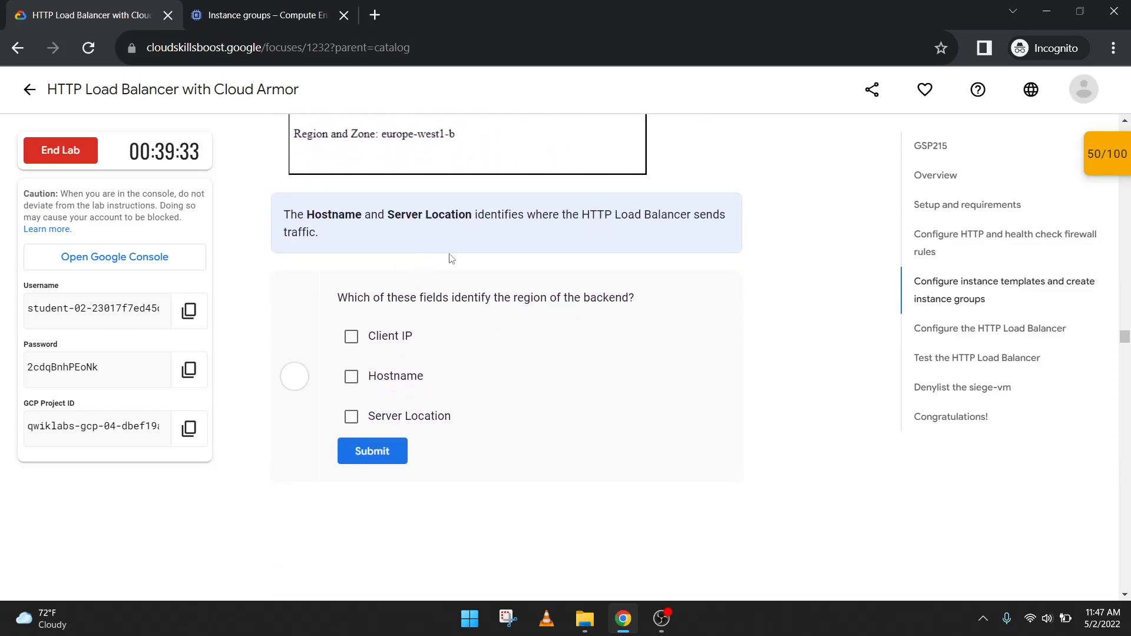
scroll(449, 277, down, 5)
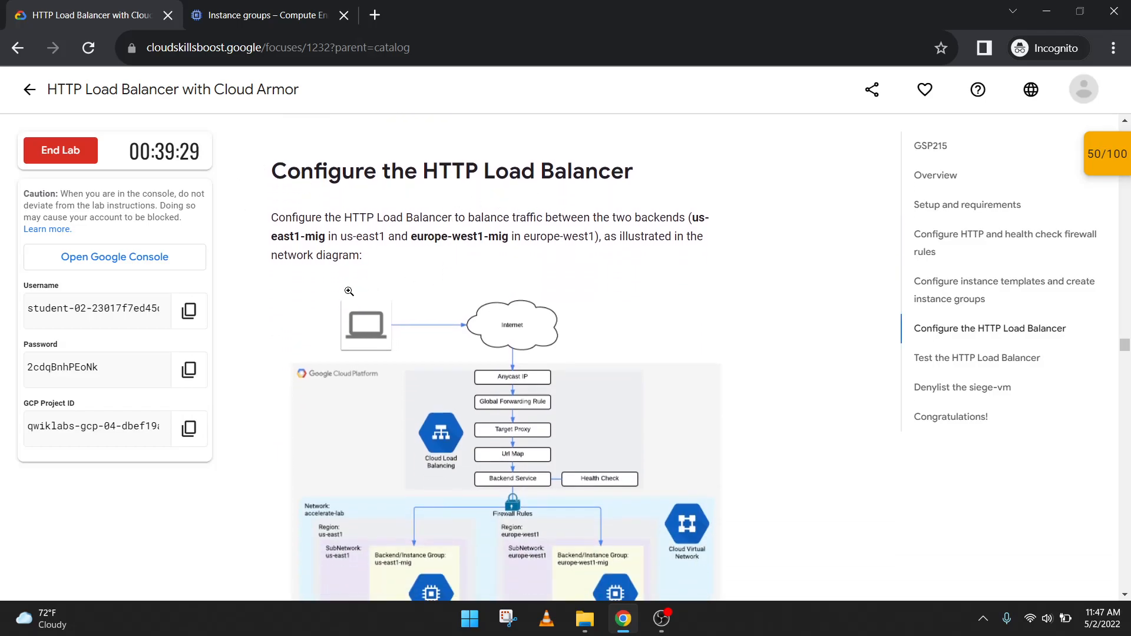
Find Network Services using the name copied from the lab, open its Load balancing page and recheck the lab's load balancer instructions
scroll(353, 294, down, 7)
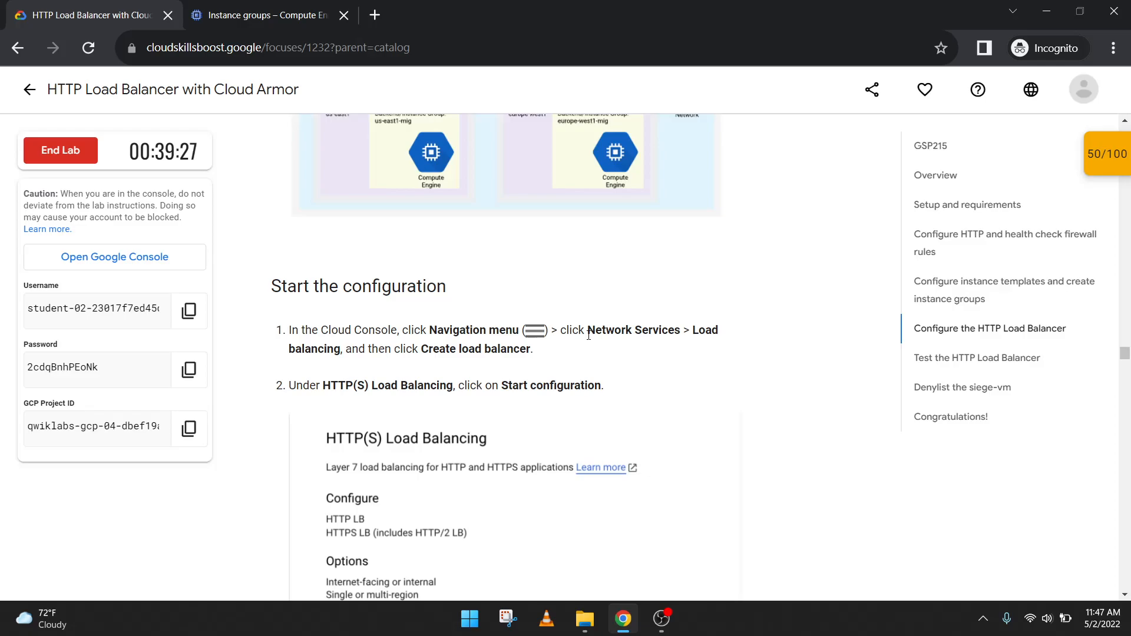
drag(587, 331, 681, 334)
key(ctrl+c)
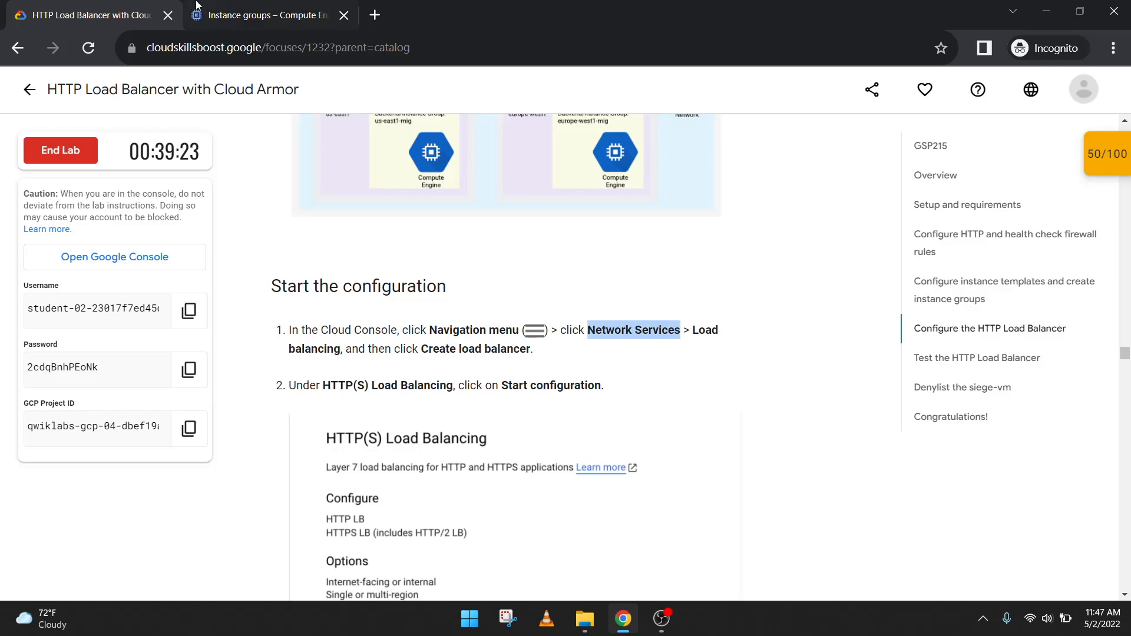
key(ctrl+Tab)
click(597, 87)
key(ctrl+v)
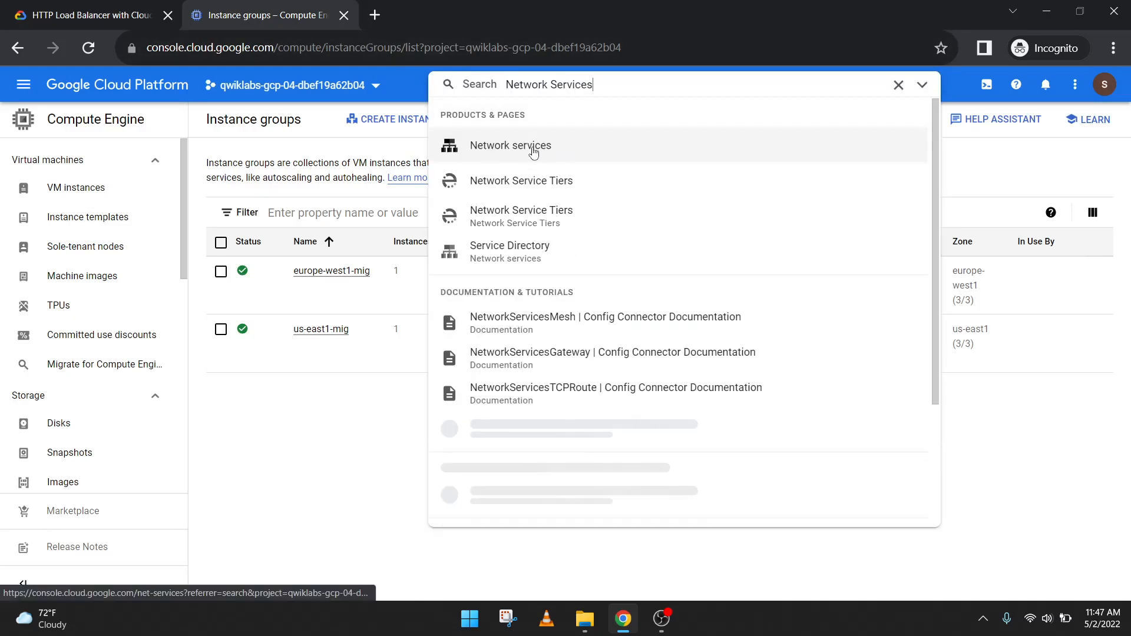
click(533, 145)
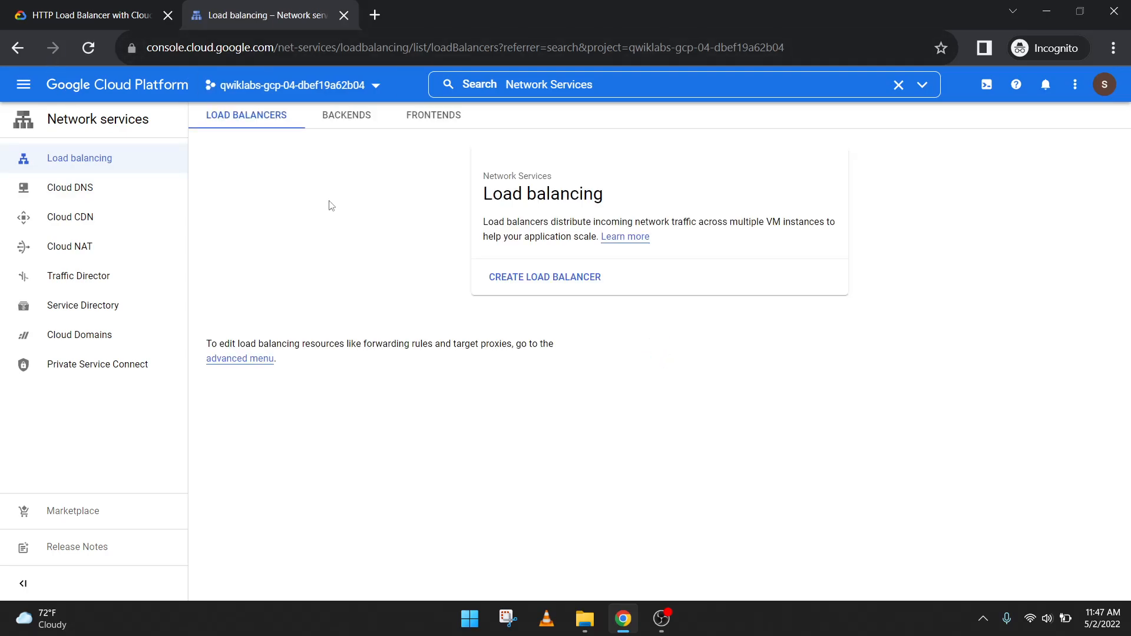
click(74, 4)
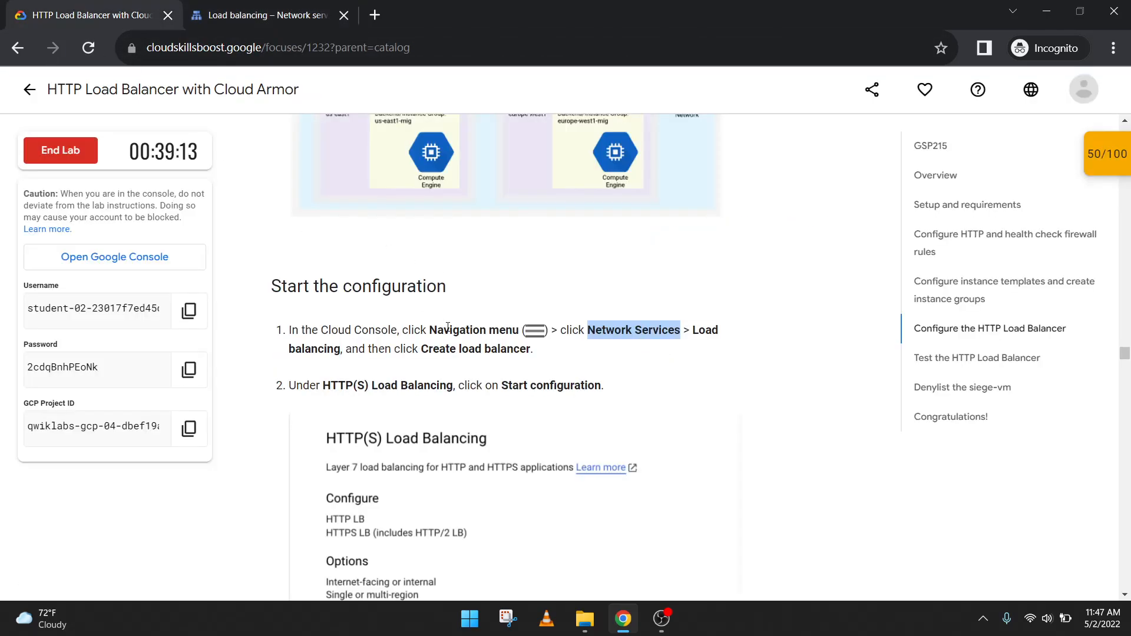
click(288, 9)
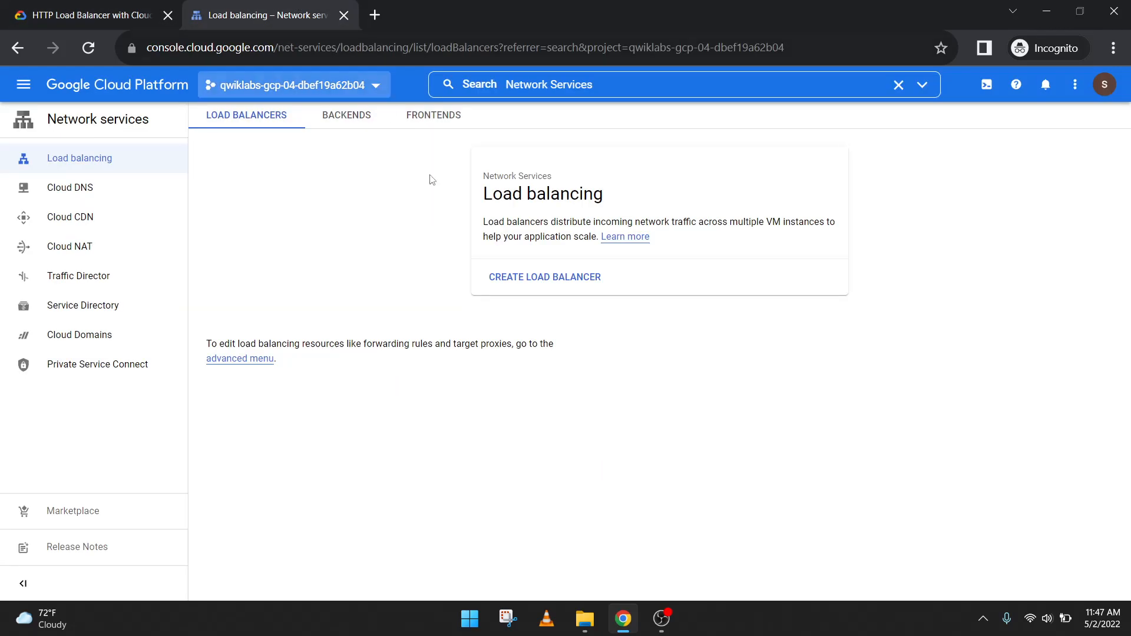
Begin creating a load balancer and start the configuration for HTTP(S) Load Balancing
click(518, 277)
key(ctrl+1)
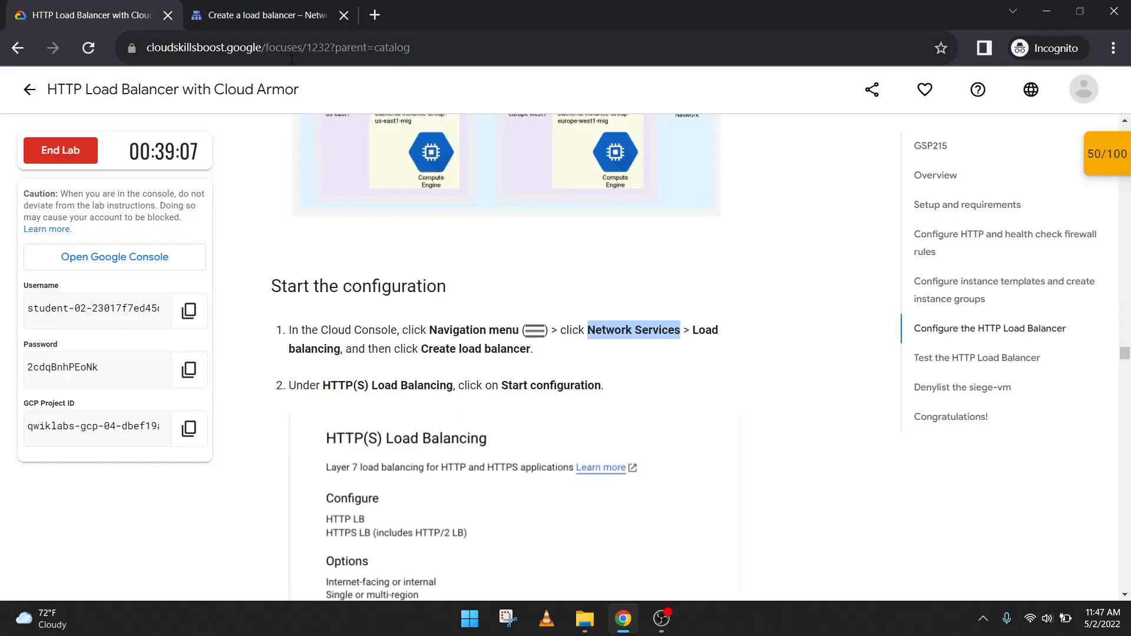
click(271, 16)
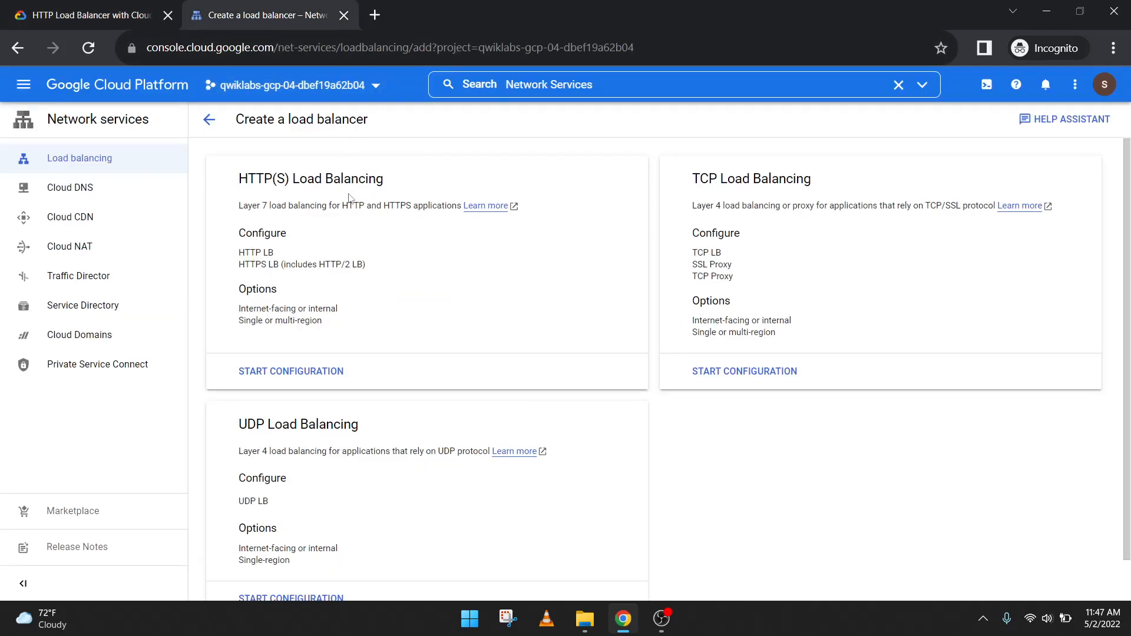
click(320, 372)
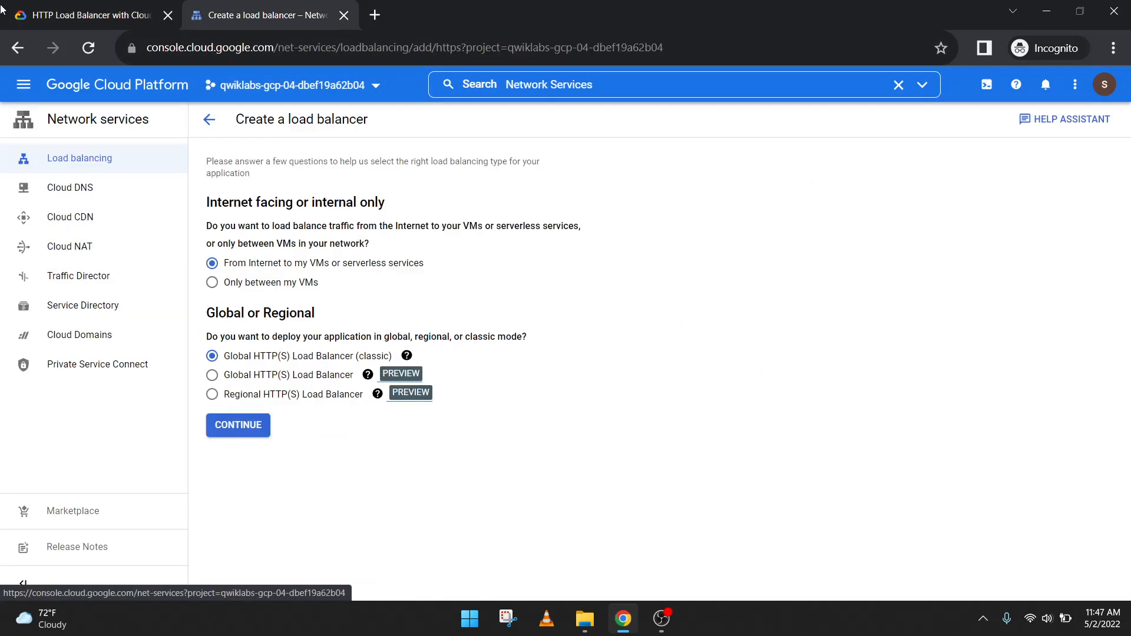
Check the lab instructions and continue with traffic from Internet to VMs or serverless services and Global HTTP(S) Load Balancer (classic)
key(ctrl+Tab)
scroll(381, 431, down, 3)
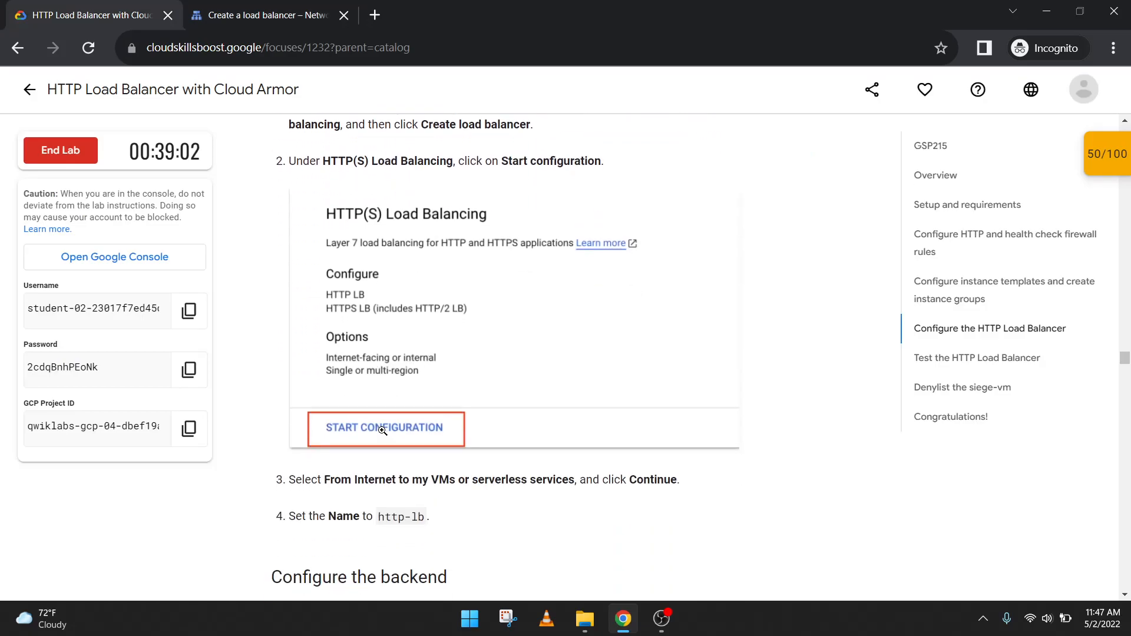
scroll(381, 430, down, 4)
click(288, 15)
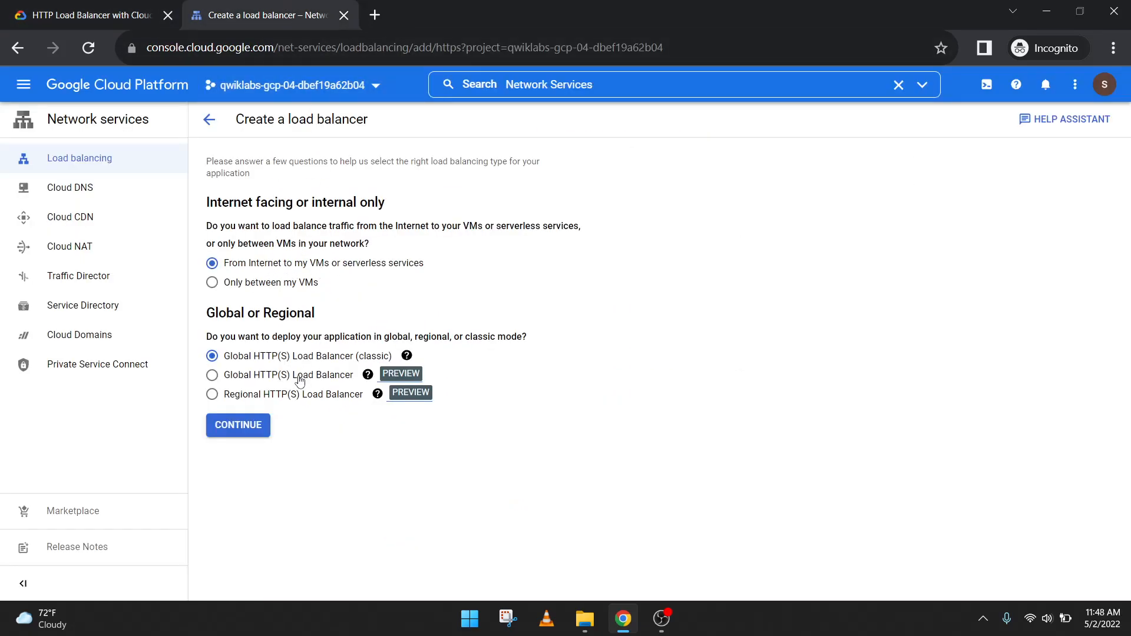
key(ctrl+Tab)
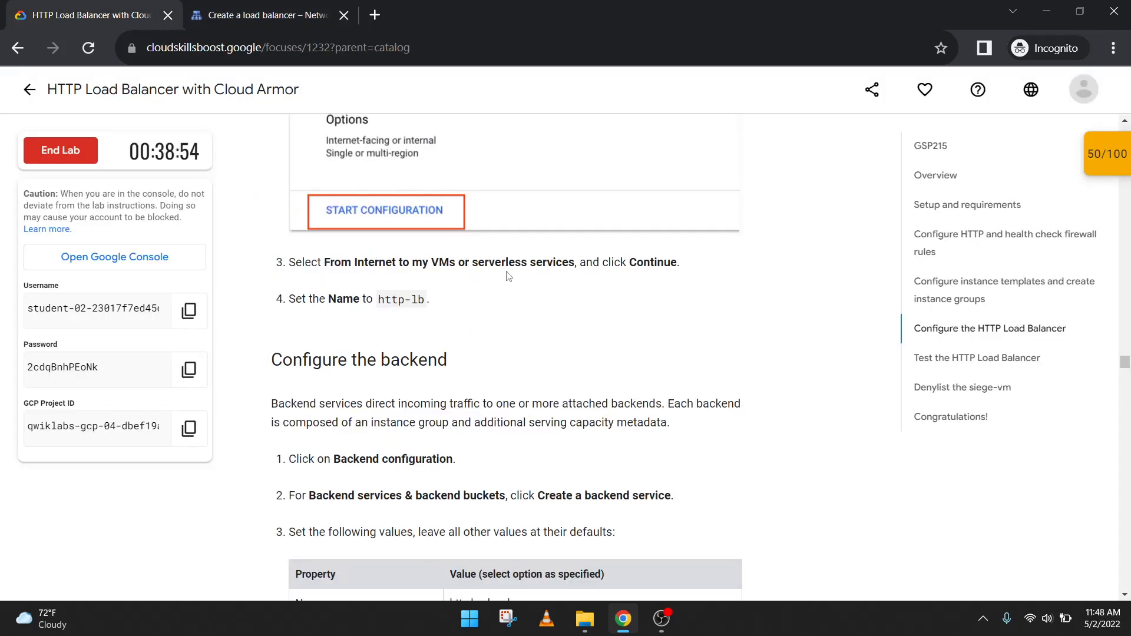
click(224, 5)
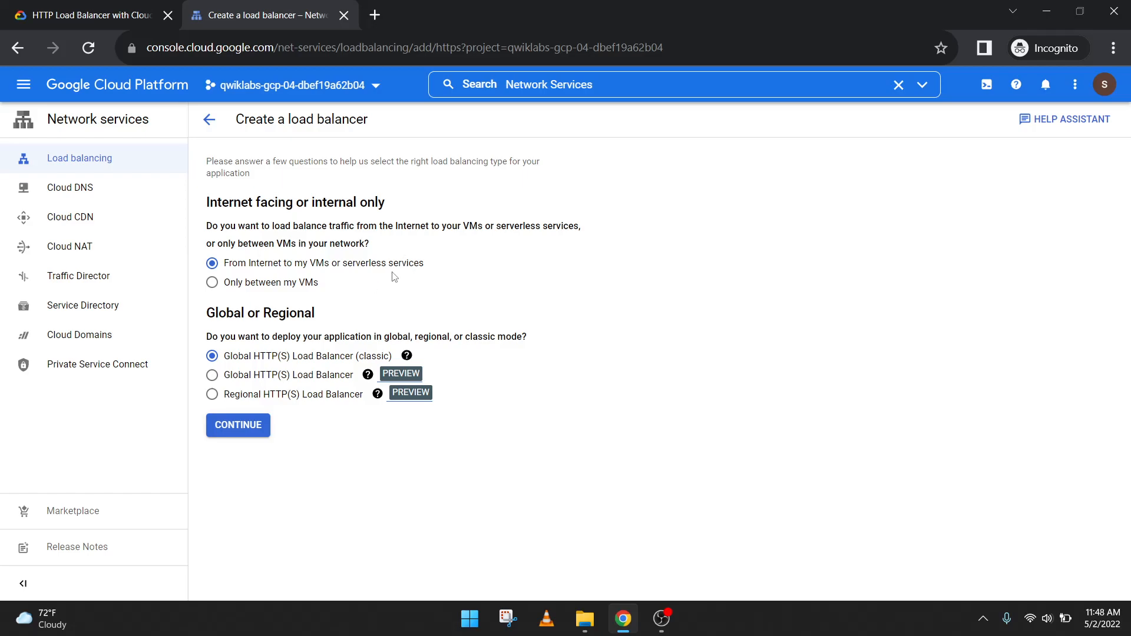
click(261, 421)
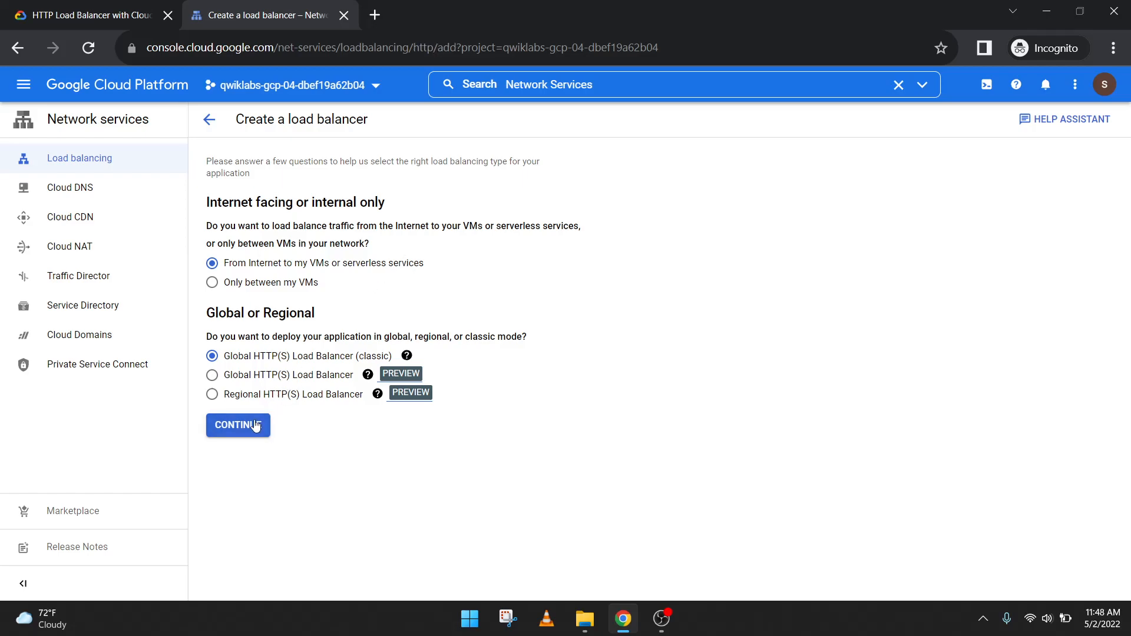
Name the new load balancer http-lb, as given in the lab instructions
click(118, 4)
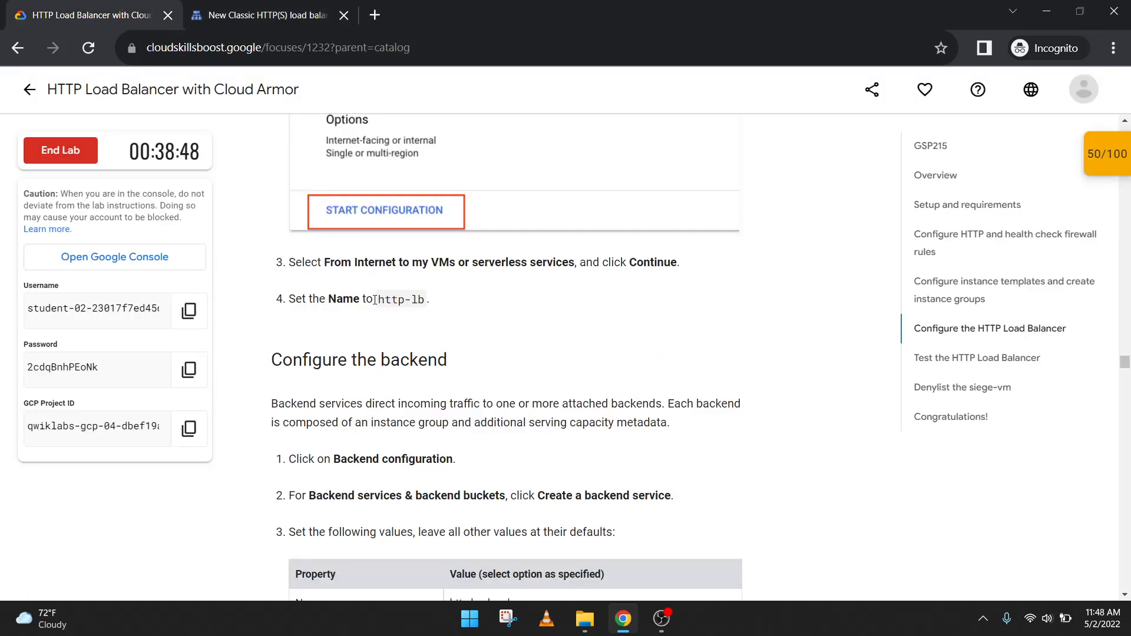
drag(378, 302, 420, 302)
click(241, 7)
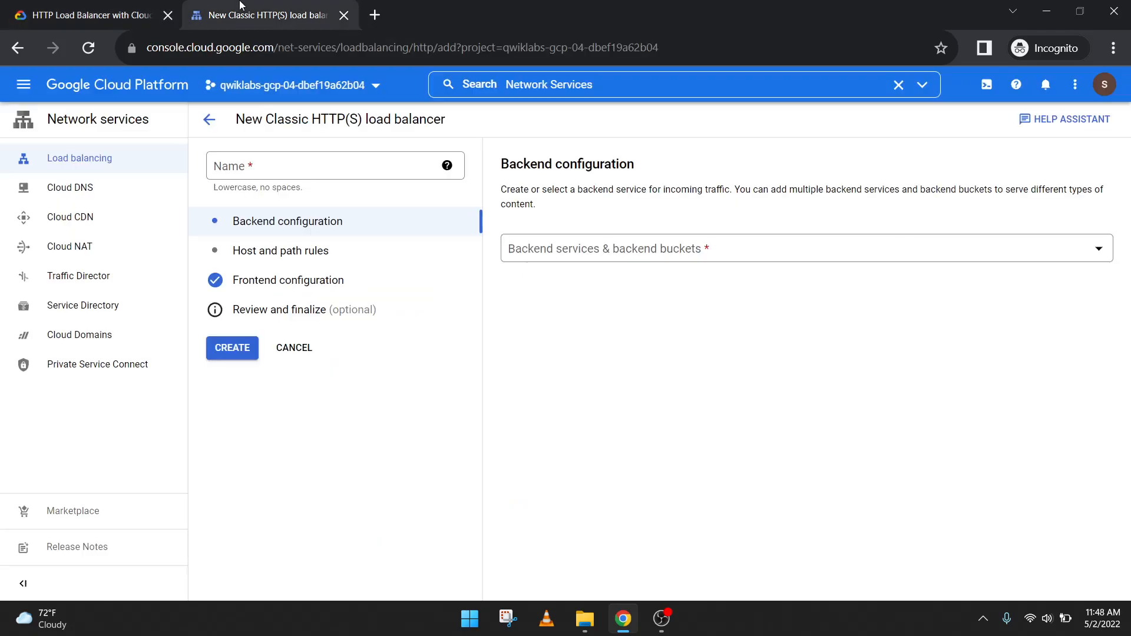
click(311, 167)
text(http-lb)
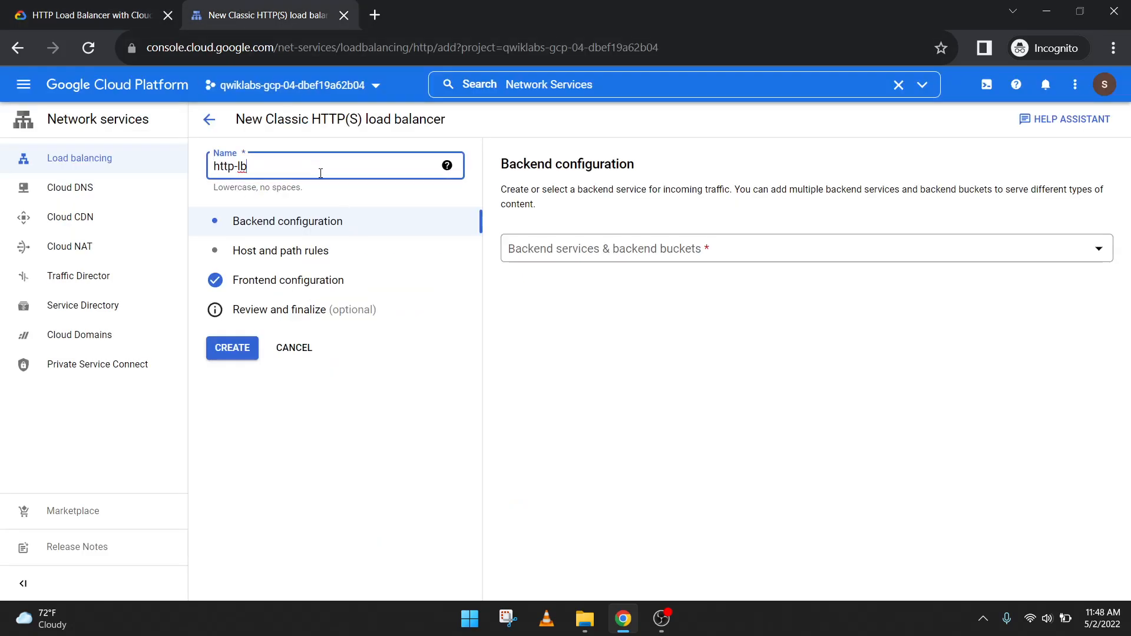
Follow the lab's backend instructions and start creating a backend service for the load balancer
click(82, 15)
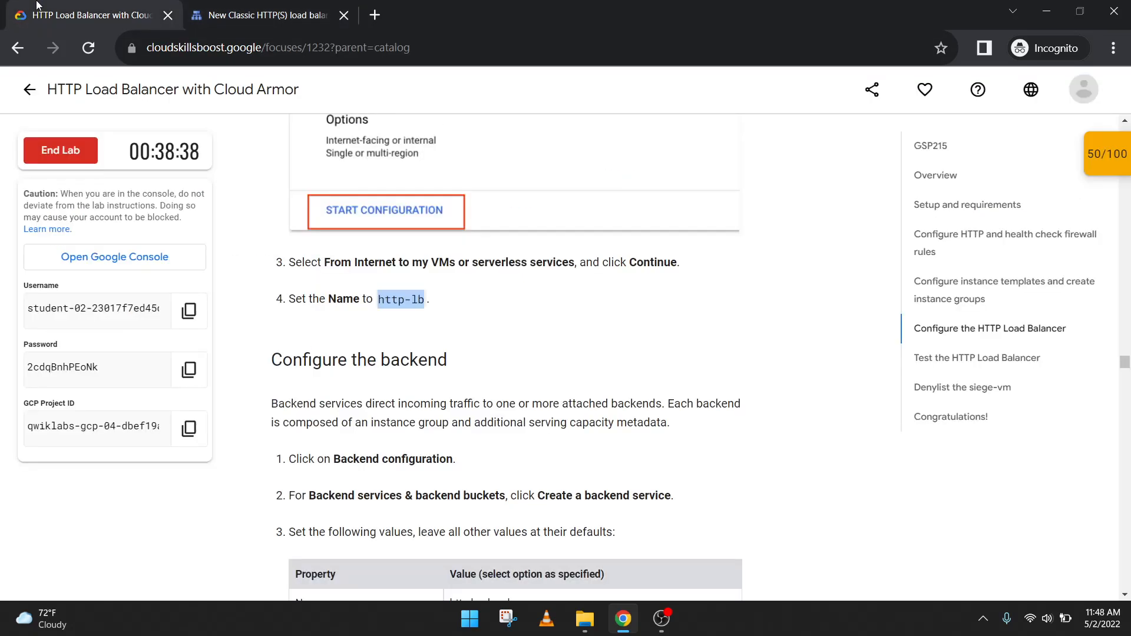
scroll(389, 236, down, 1)
click(284, 4)
click(600, 248)
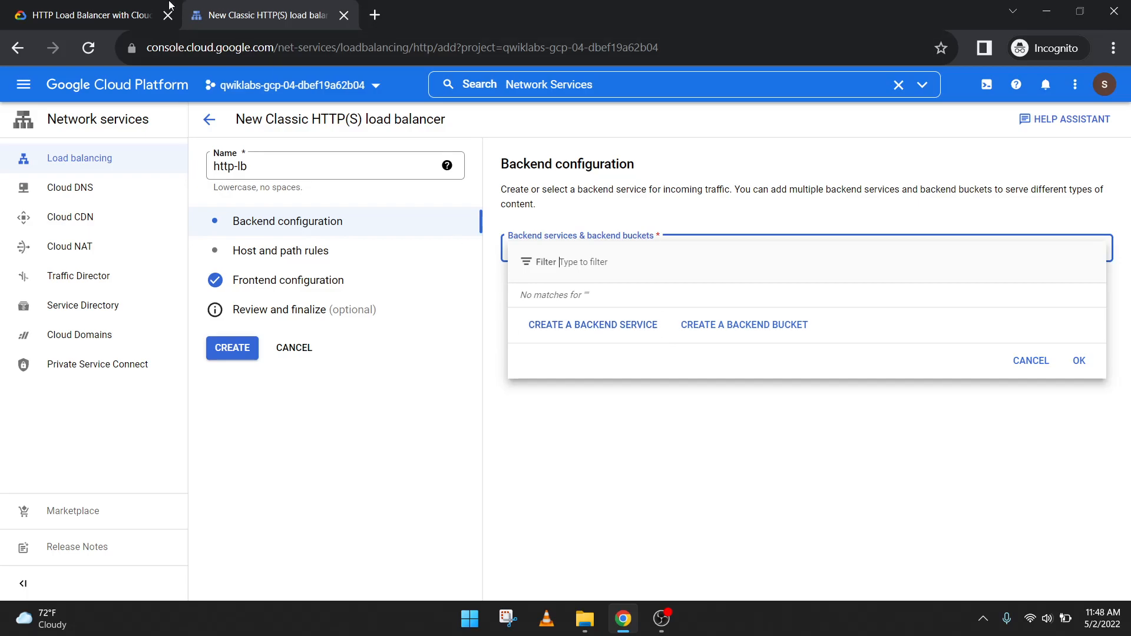
click(118, 13)
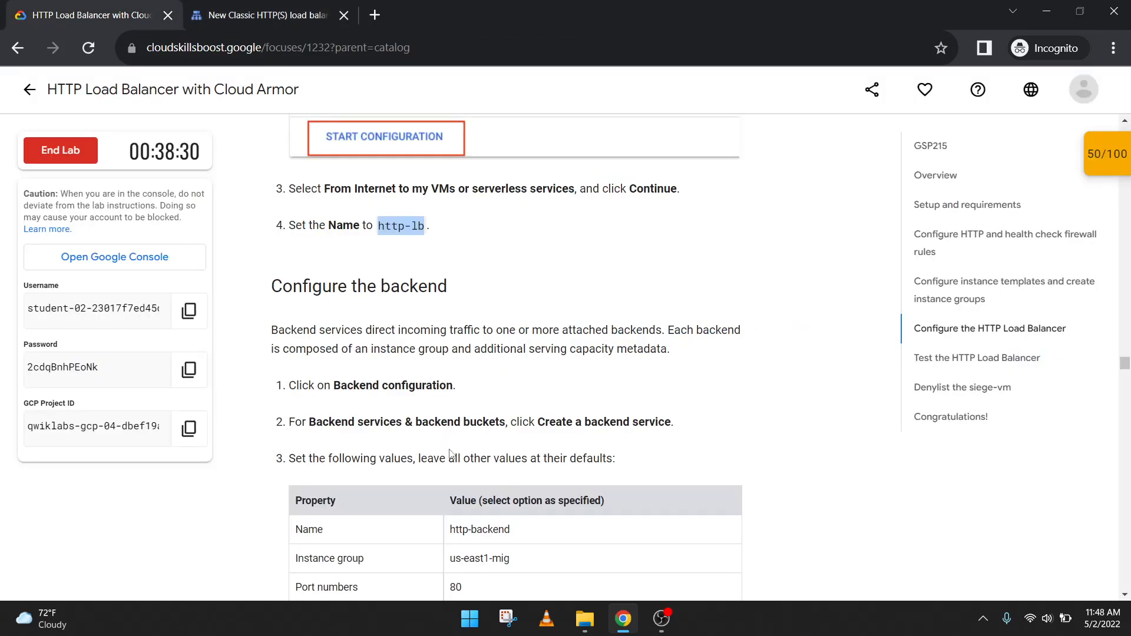
click(280, 5)
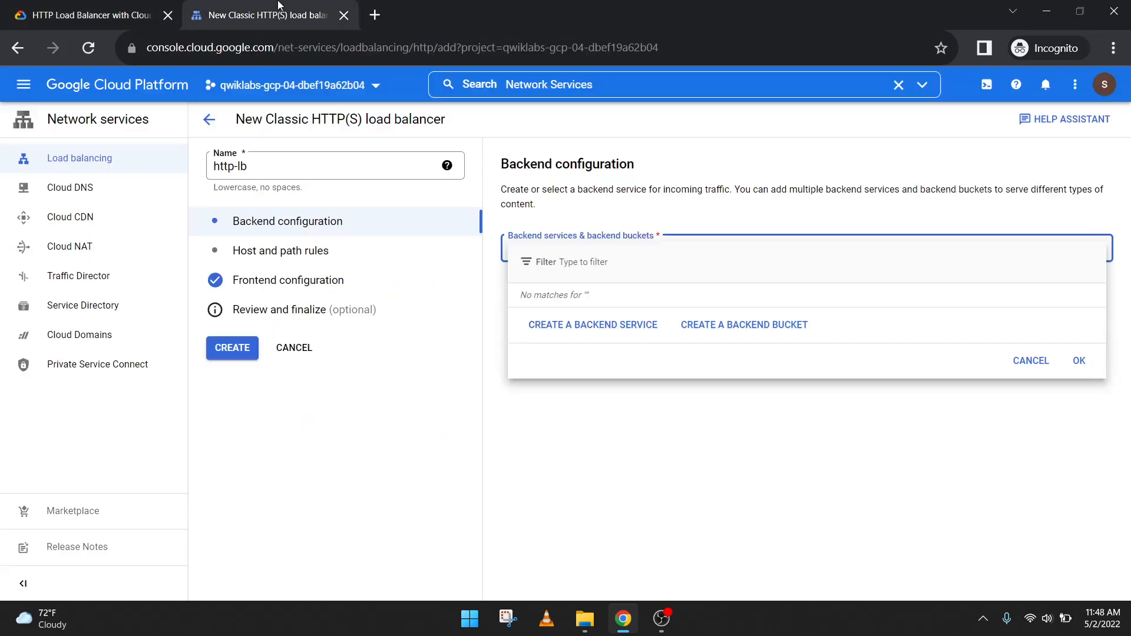
click(607, 322)
Copy the name http-backend from the lab's property table and enter it as the backend service name
click(103, 5)
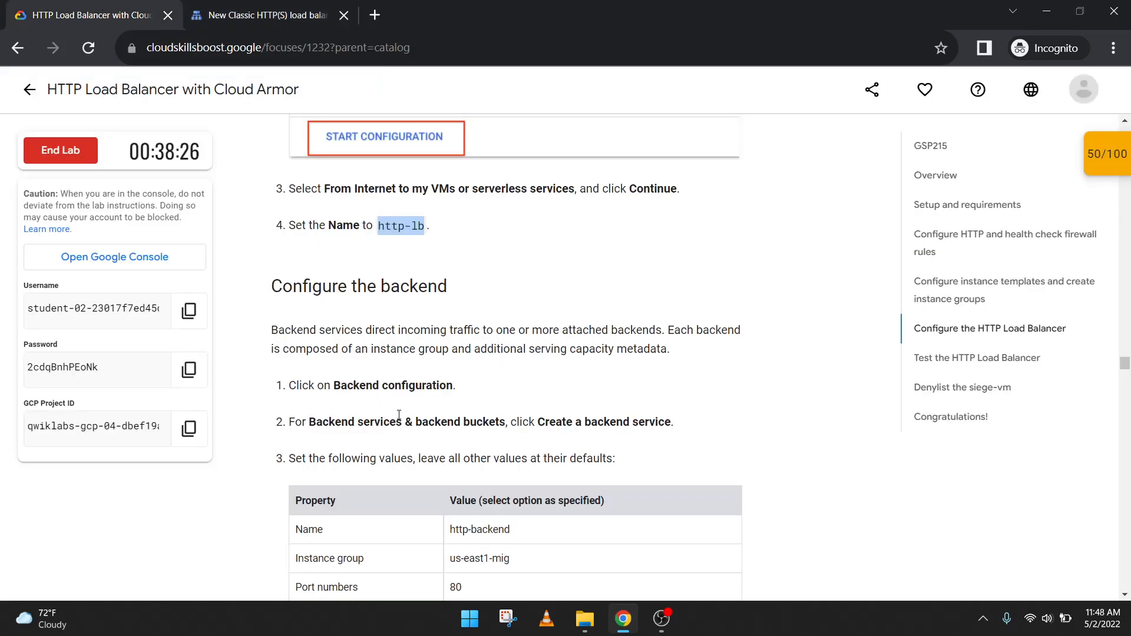
scroll(577, 448, down, 2)
drag(512, 453, 448, 455)
key(ctrl+c)
click(288, 26)
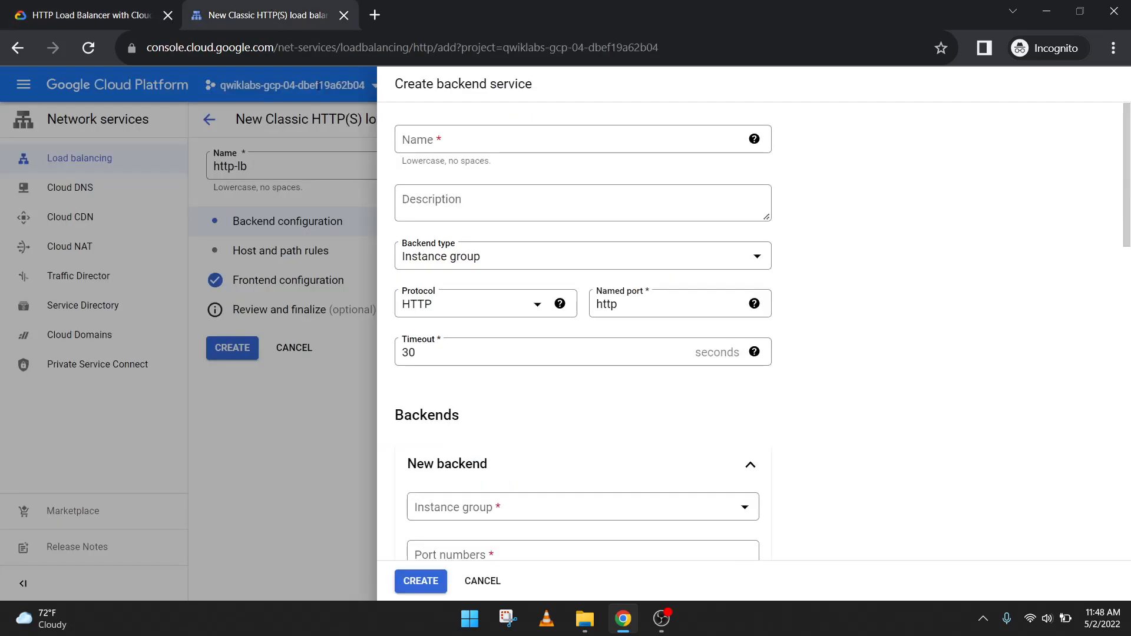
click(490, 137)
key(ctrl+v)
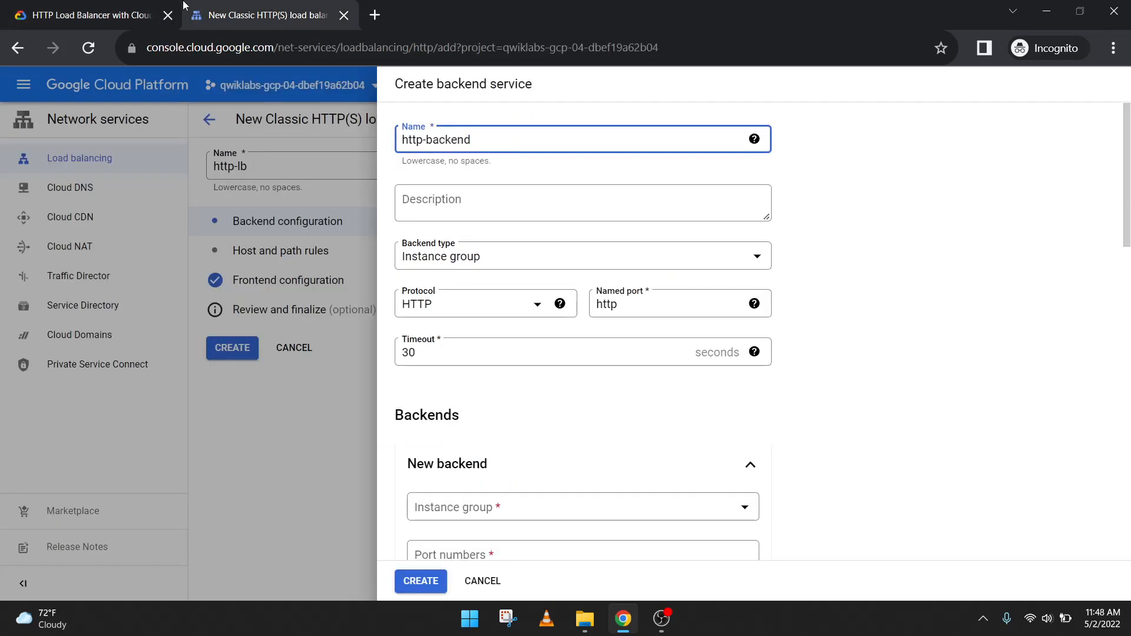
Keep Instance group as the backend type and select us-east1-mig as the new backend's instance group
click(141, 8)
scroll(403, 441, down, 2)
click(318, 7)
click(525, 263)
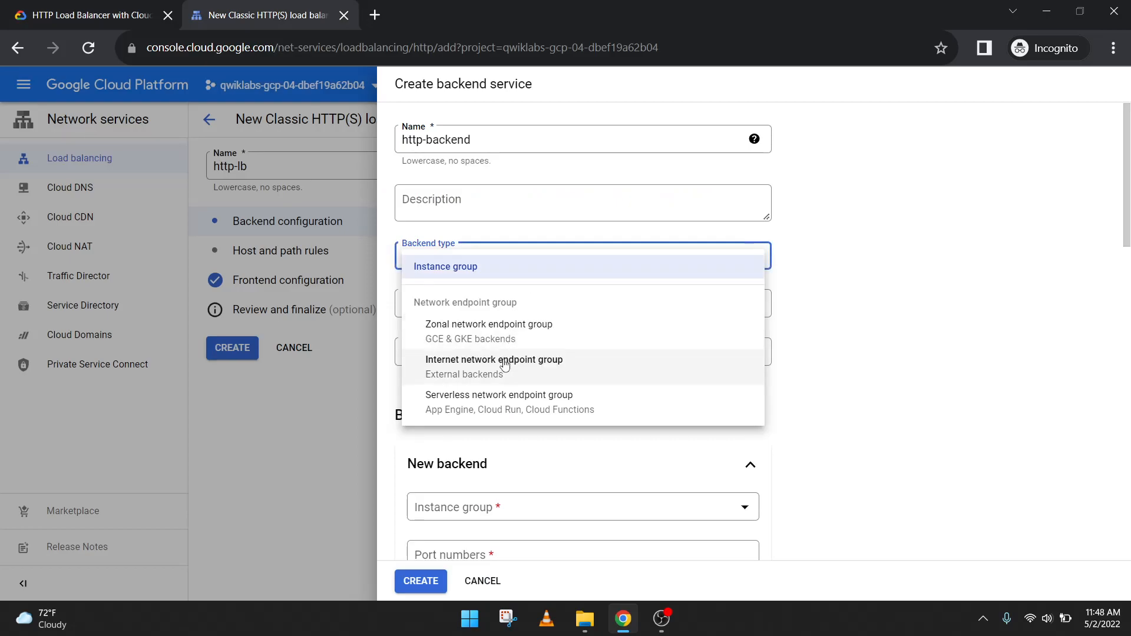
click(859, 272)
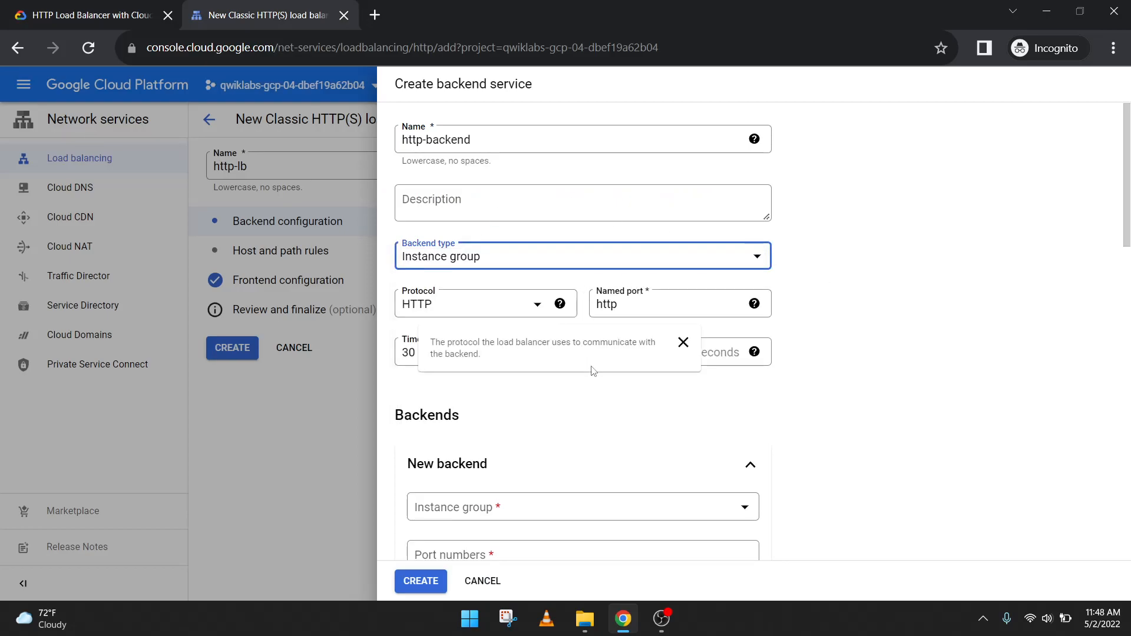
scroll(518, 489, down, 3)
click(523, 361)
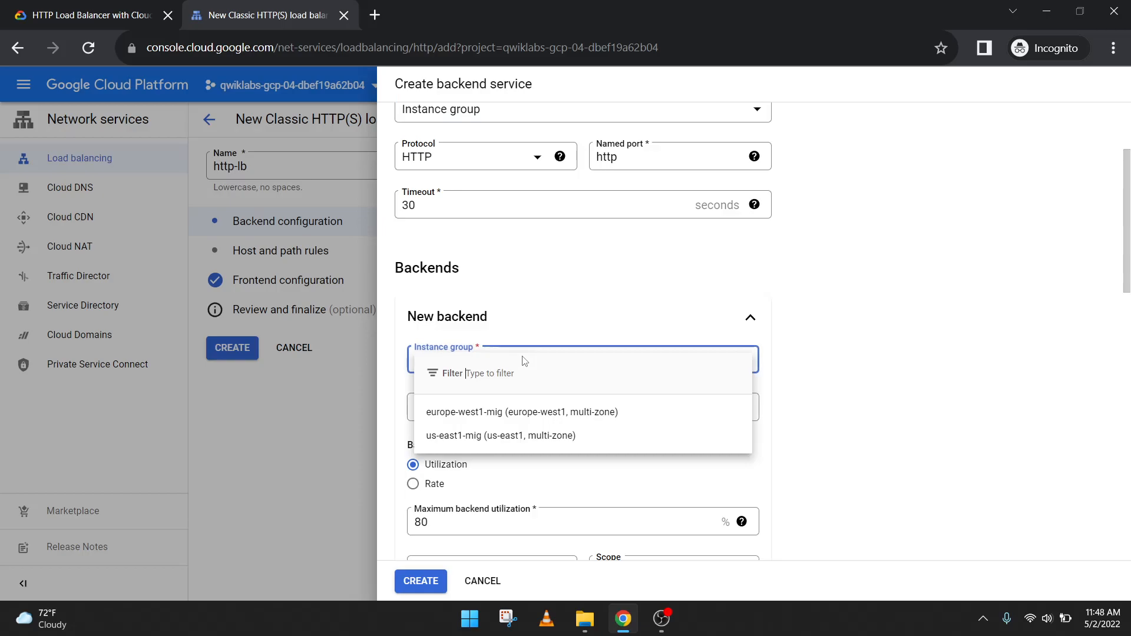
click(512, 434)
scroll(525, 346, up, 1)
Look up the port in the lab table and set the new backend's port number to 80
click(92, 14)
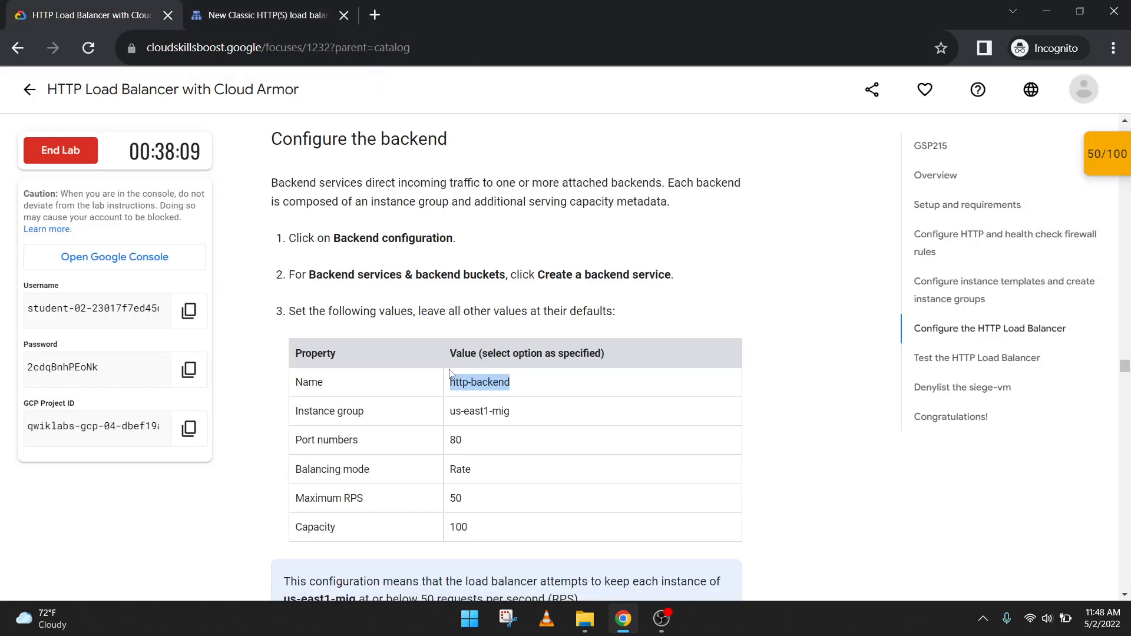
click(261, 6)
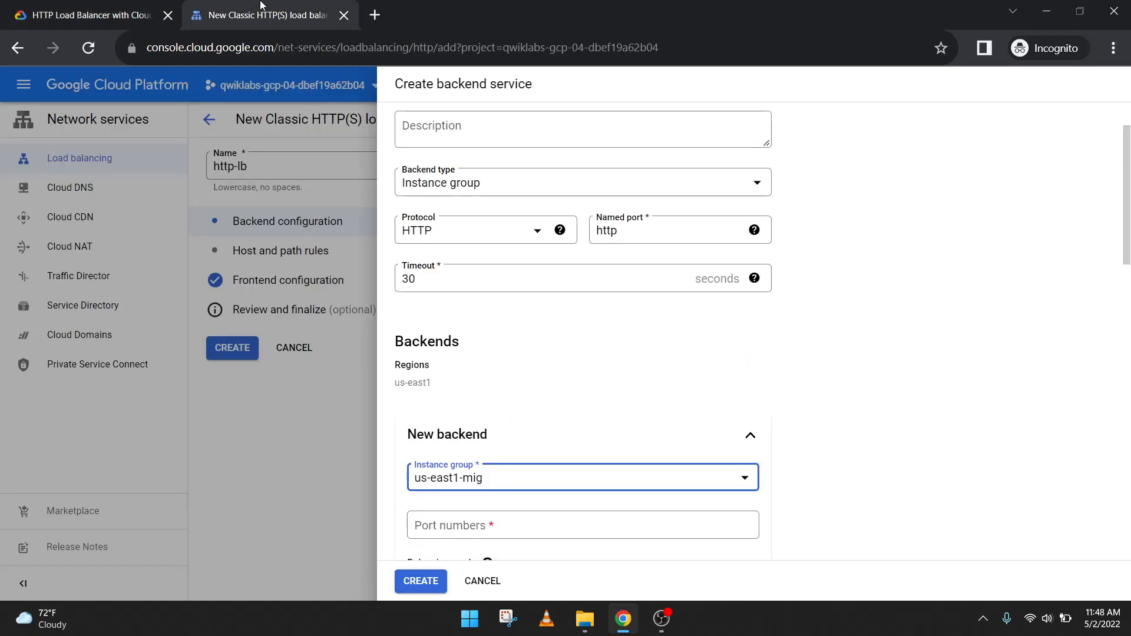
scroll(599, 353, down, 3)
click(564, 387)
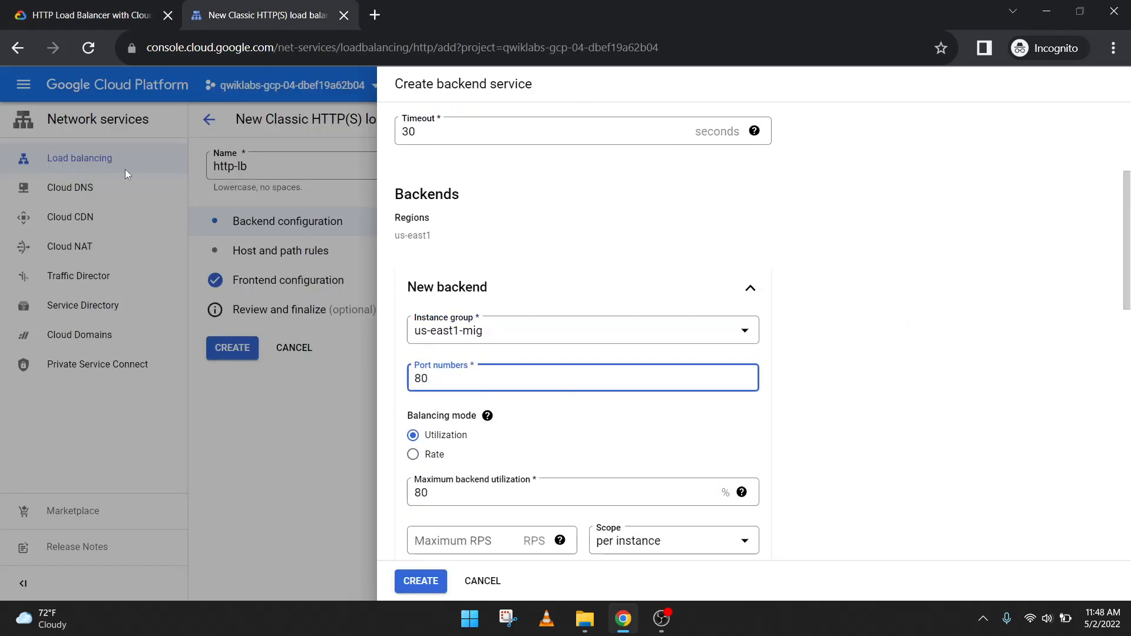
Set the new backend's balancing mode to Rate with a maximum of 50 RPS, following the lab table
click(59, 13)
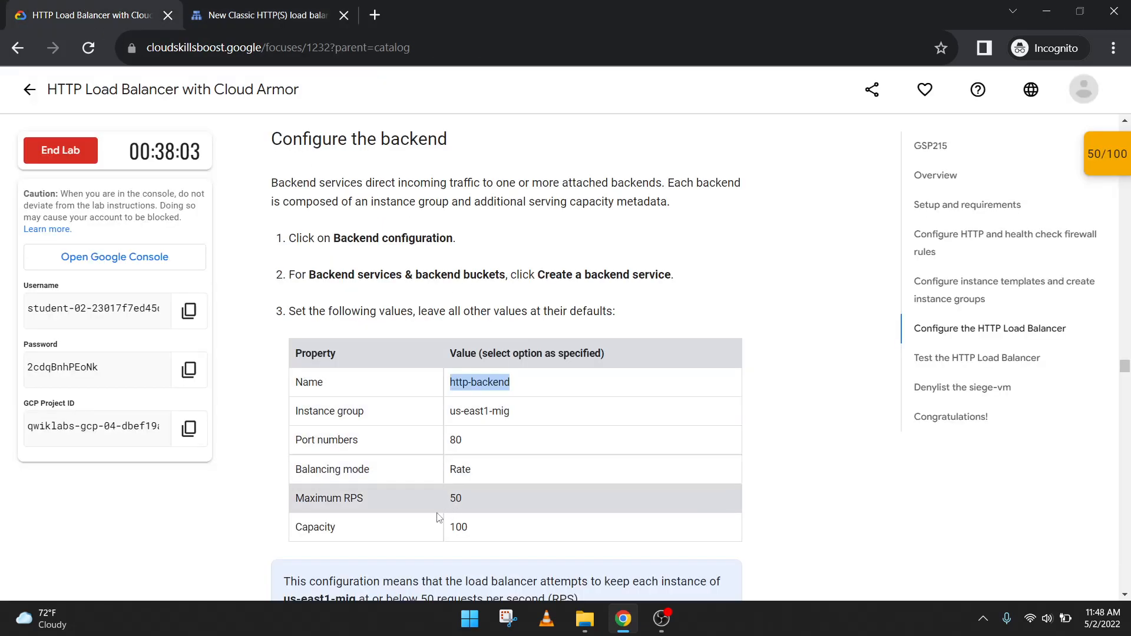
click(252, 11)
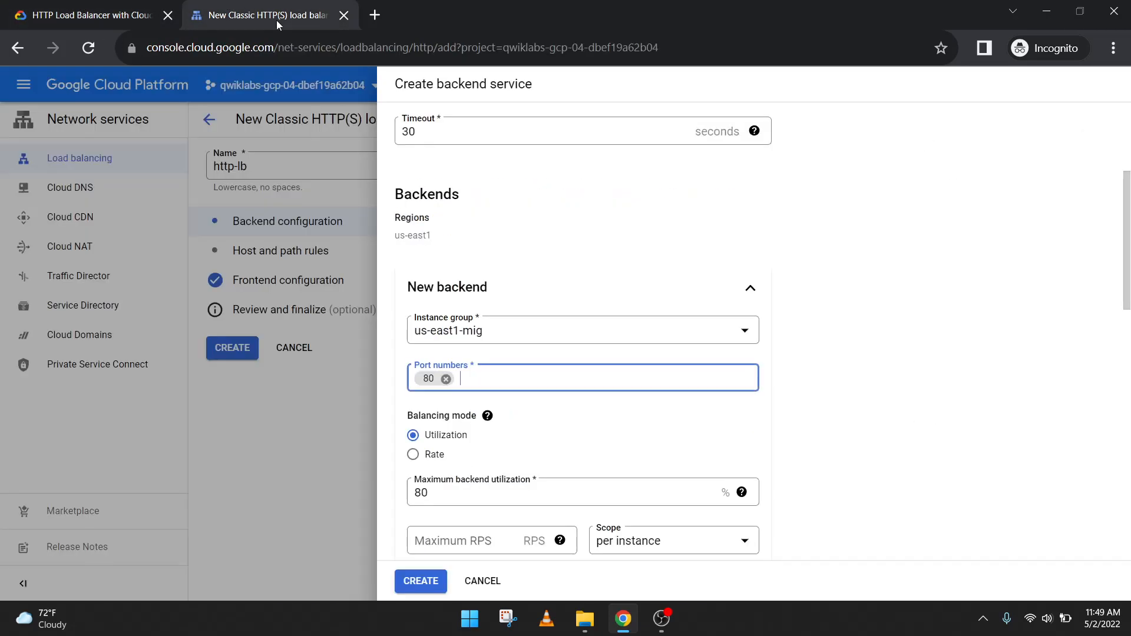
click(416, 454)
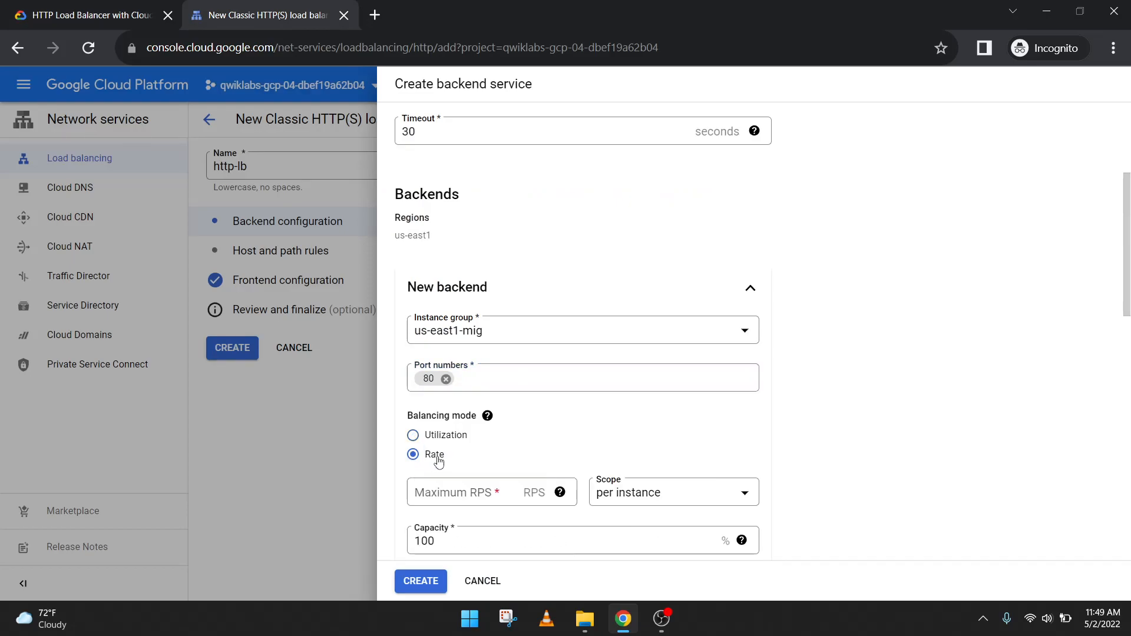
click(89, 15)
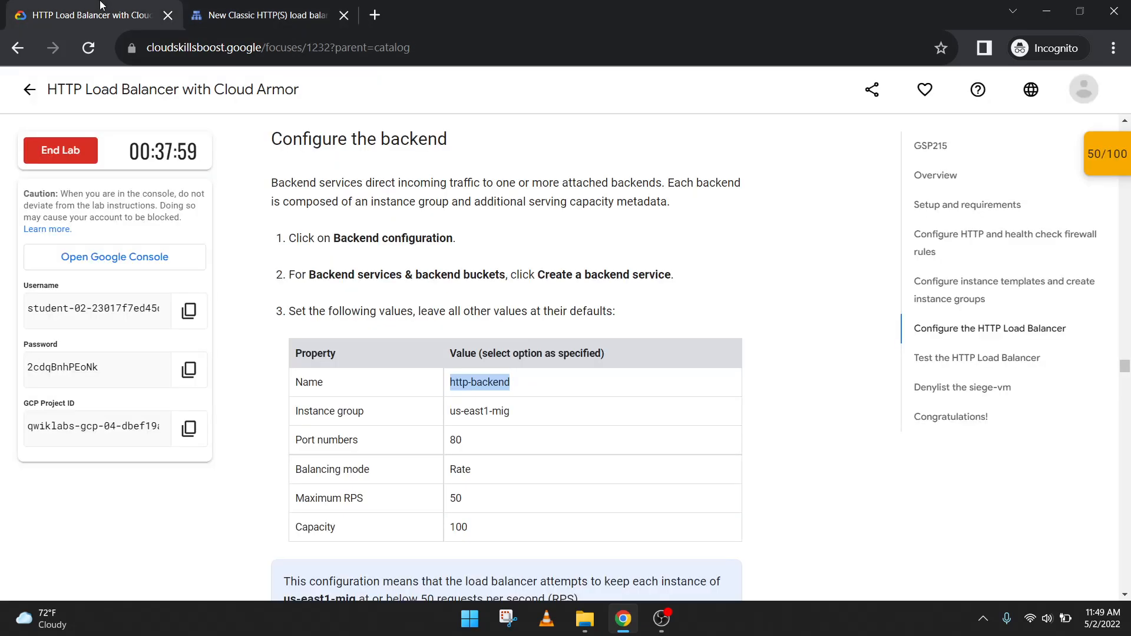
click(255, 15)
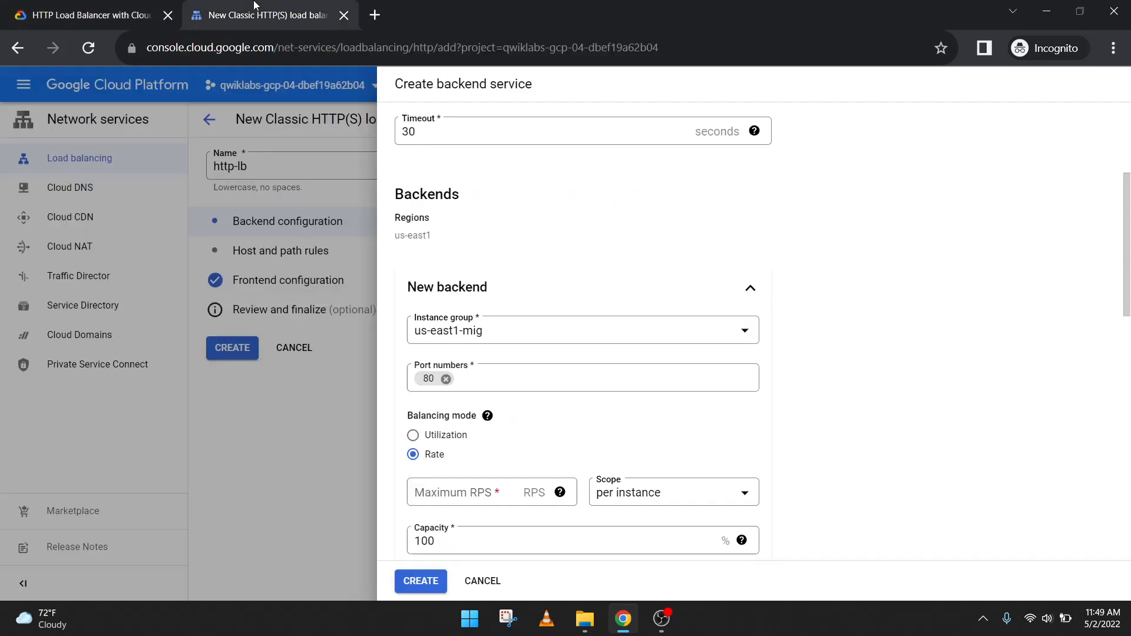
click(456, 495)
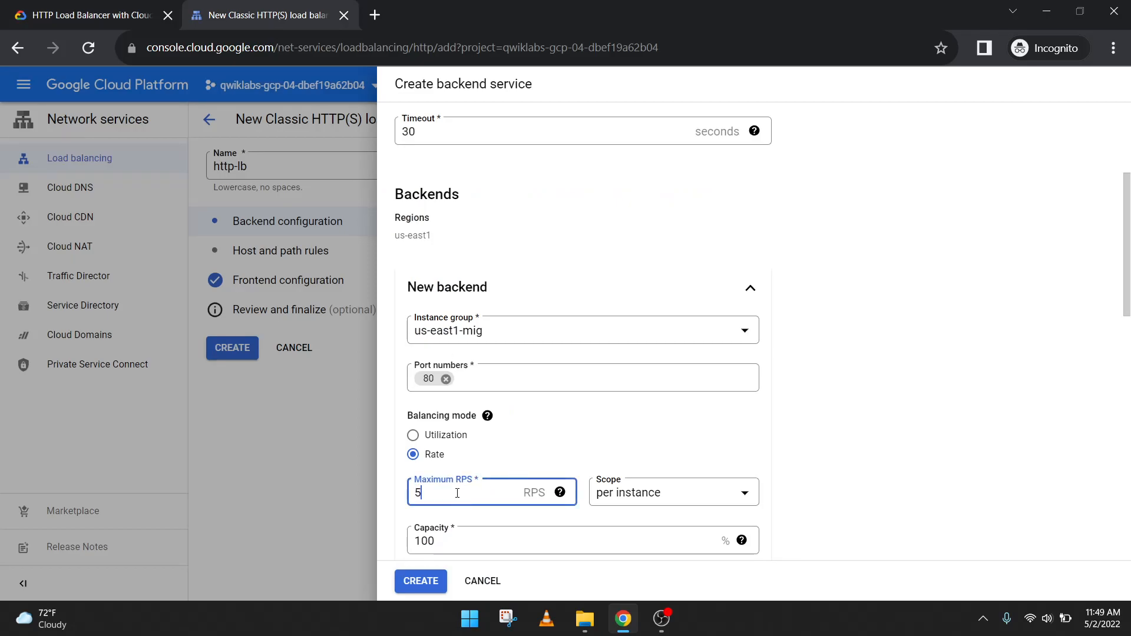
scroll(494, 479, down, 2)
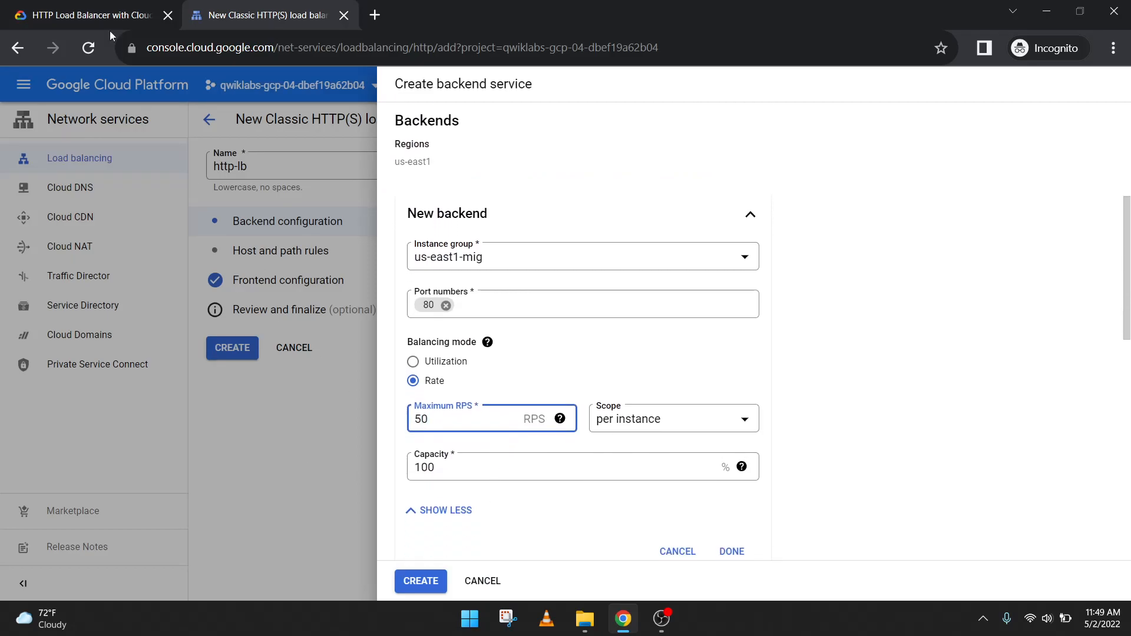
Compare the backend service's settings, including capacity, with the values in the lab table
click(106, 12)
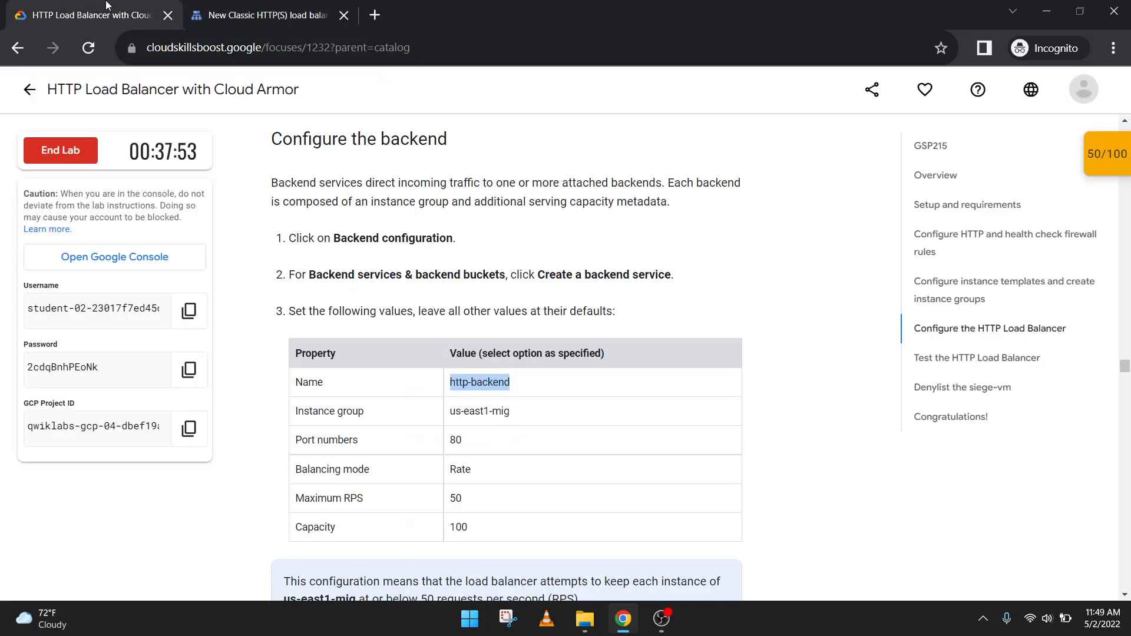
click(274, 7)
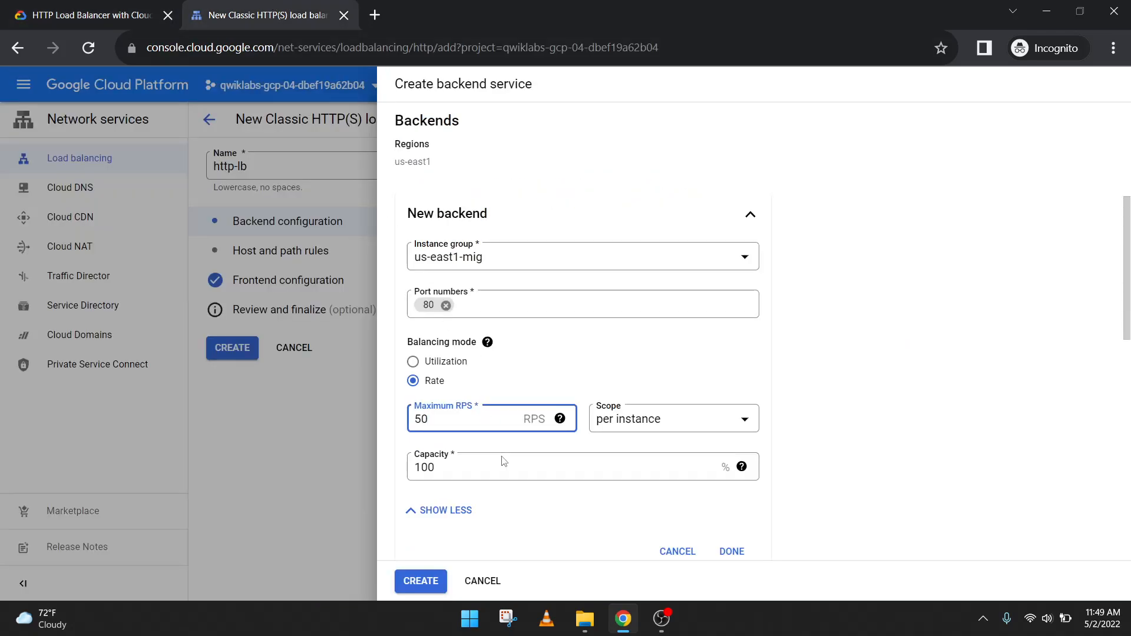
scroll(504, 461, down, 2)
scroll(513, 462, up, 6)
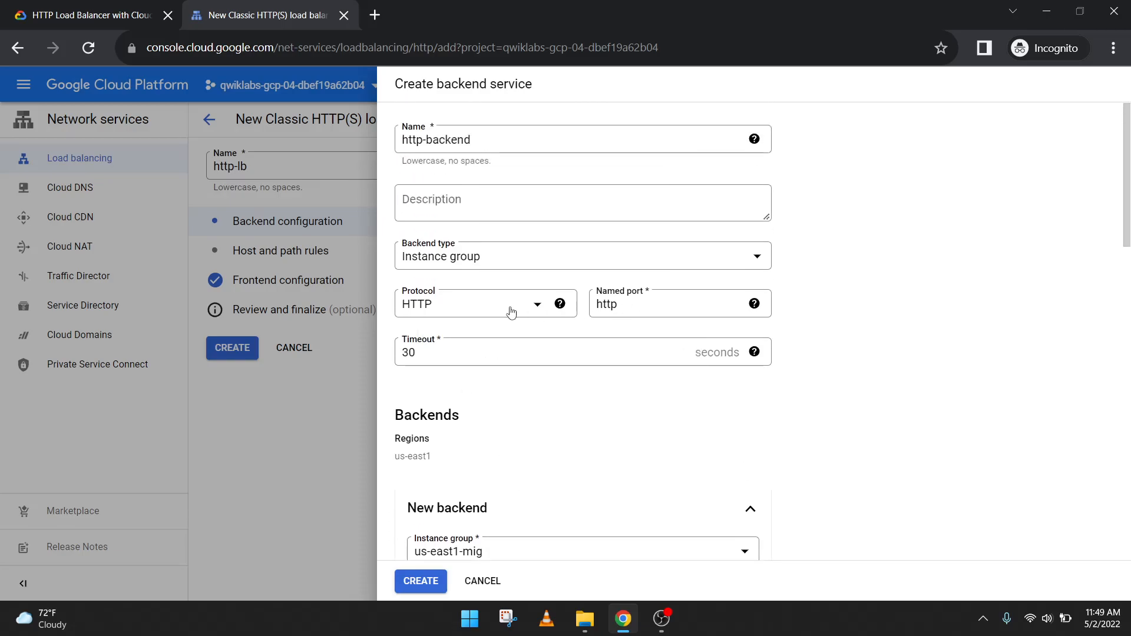
scroll(586, 422, down, 5)
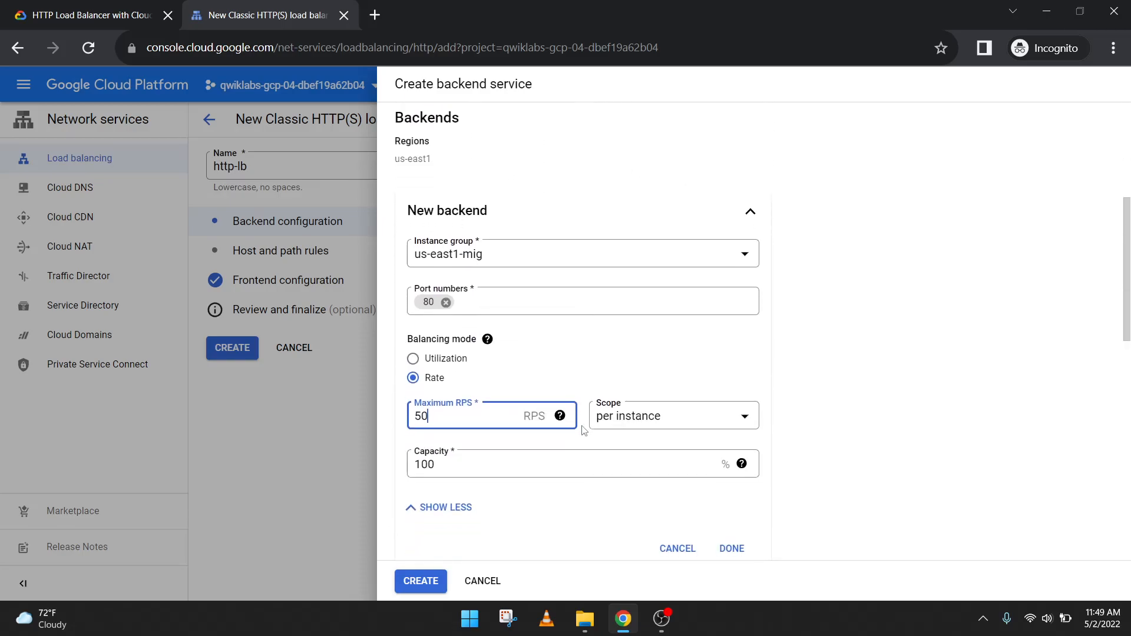
Finish the us-east1-mig backend and, following the lab instructions, add another backend to the backend service
click(732, 477)
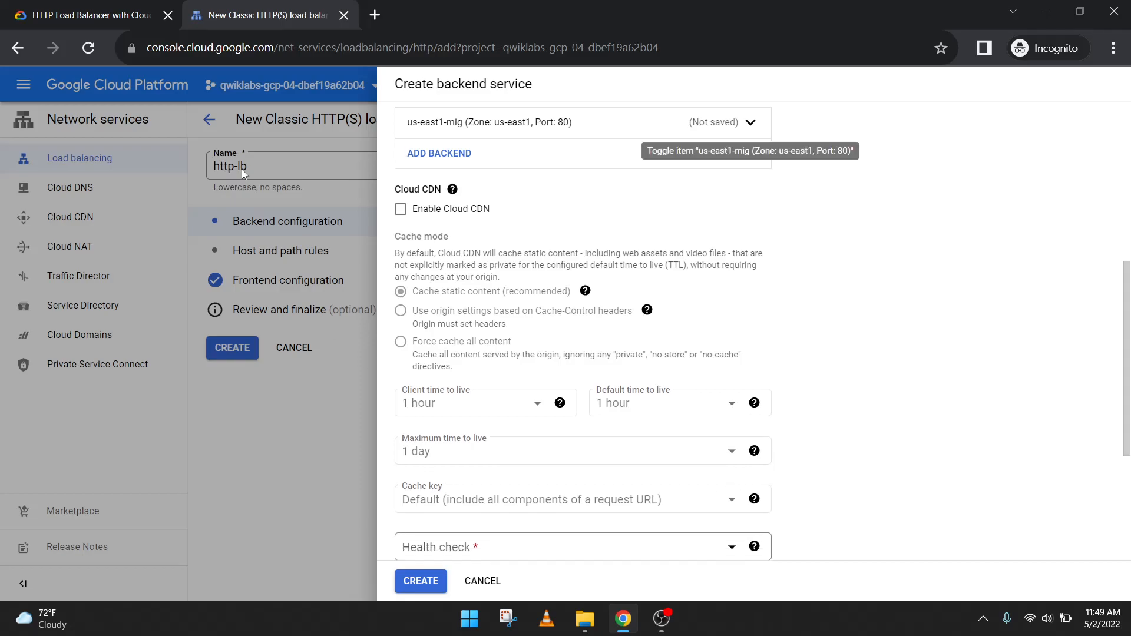
click(88, 15)
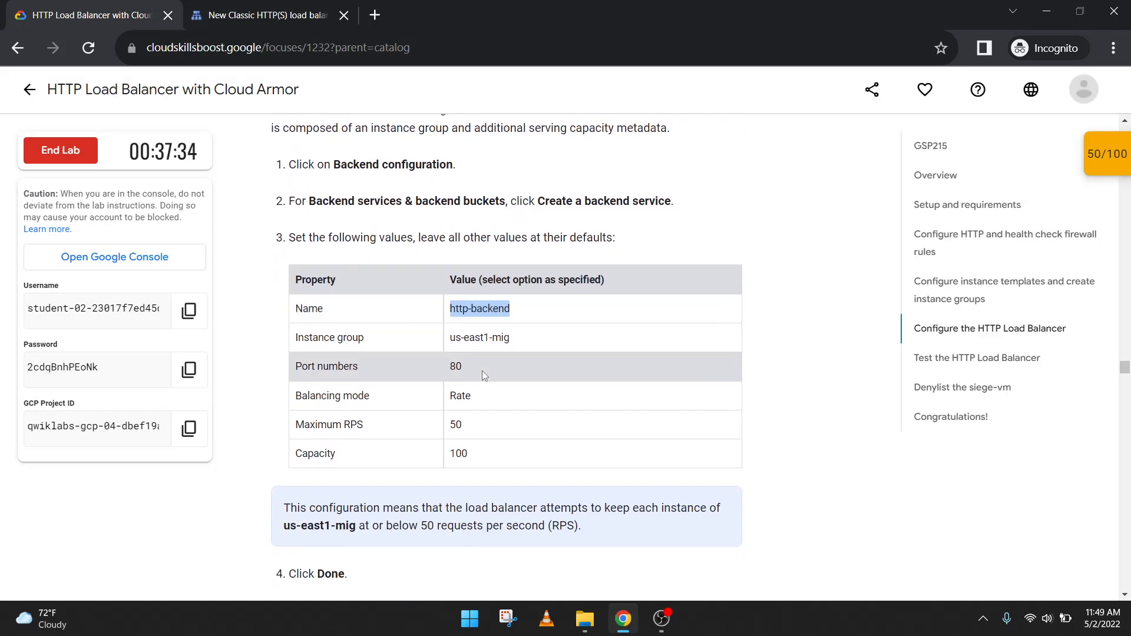
scroll(482, 371, down, 2)
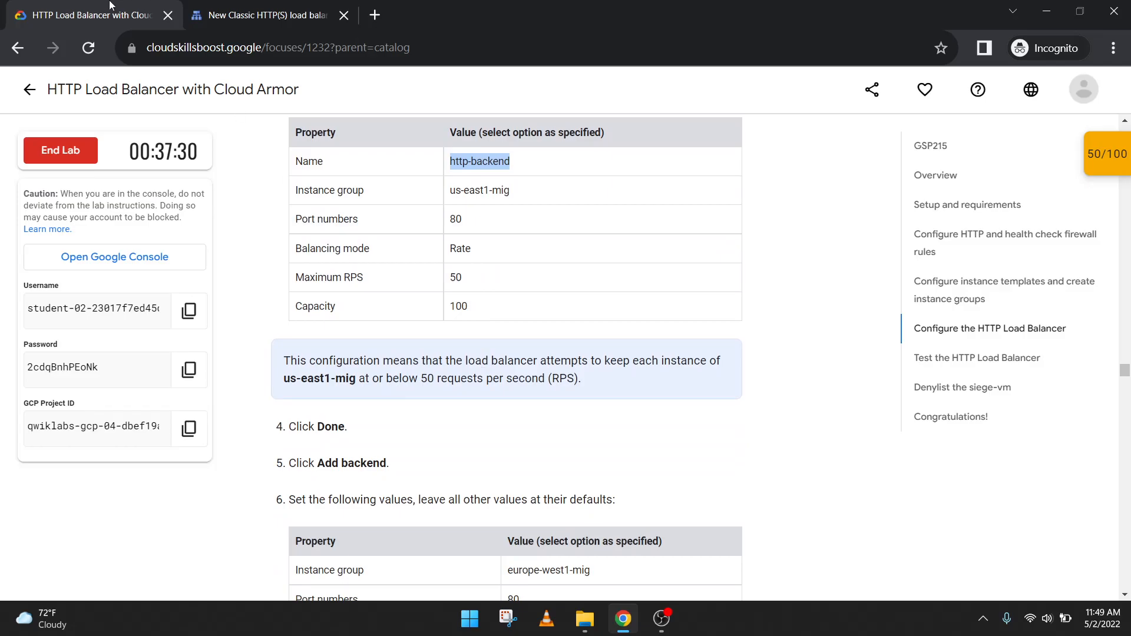
click(259, 15)
click(461, 154)
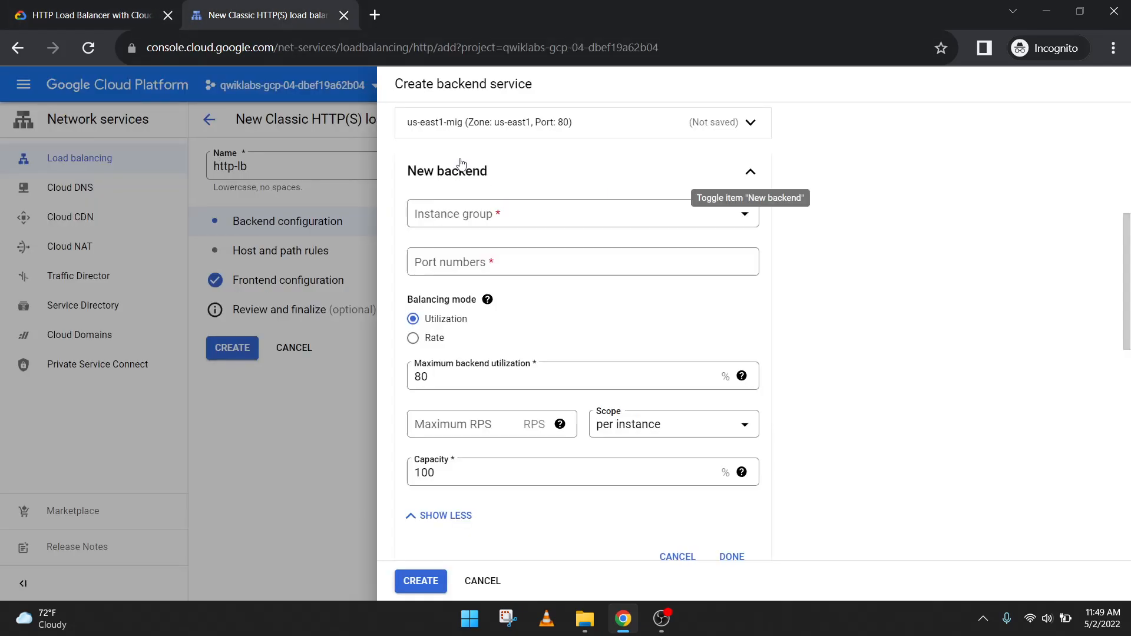
Select europe-west1-mig as the second backend's instance group and set its port number to 80
click(477, 218)
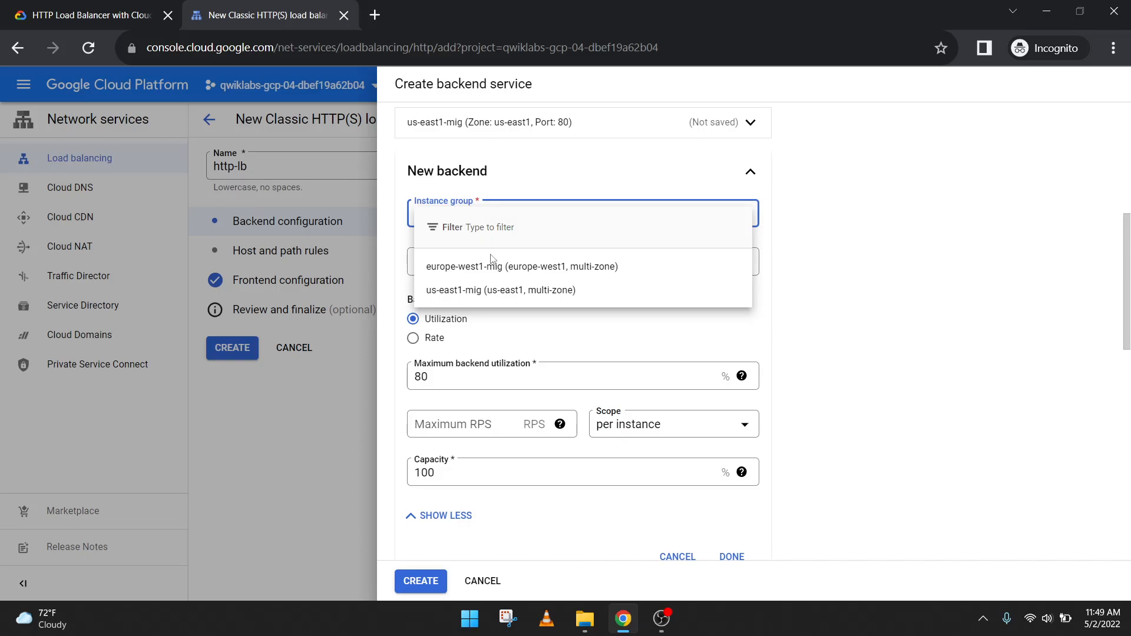
click(492, 269)
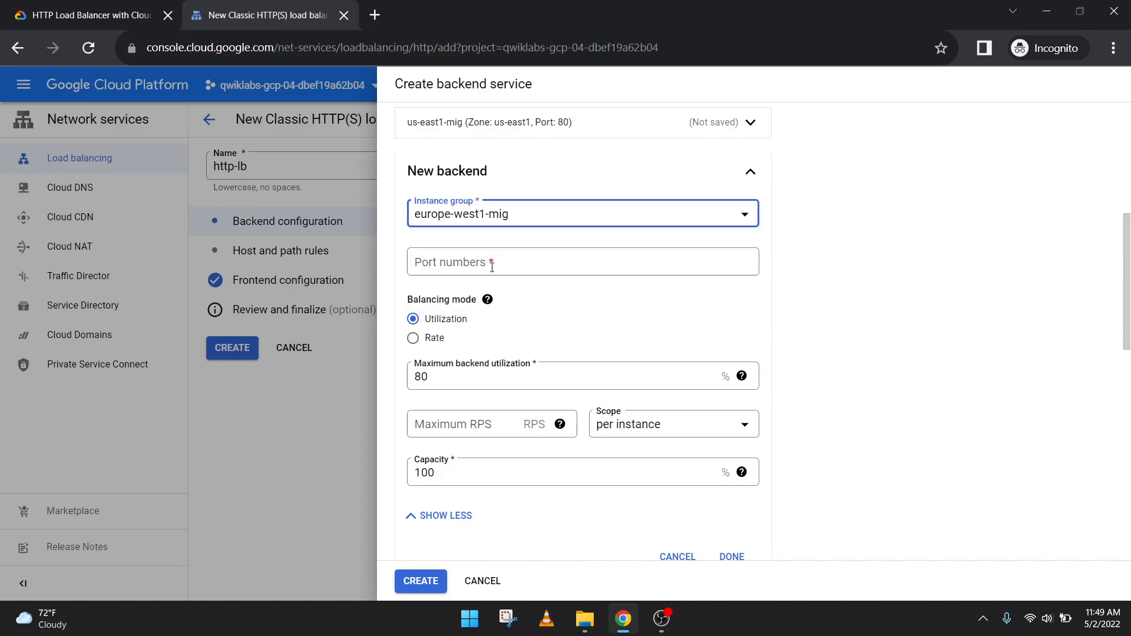
click(492, 267)
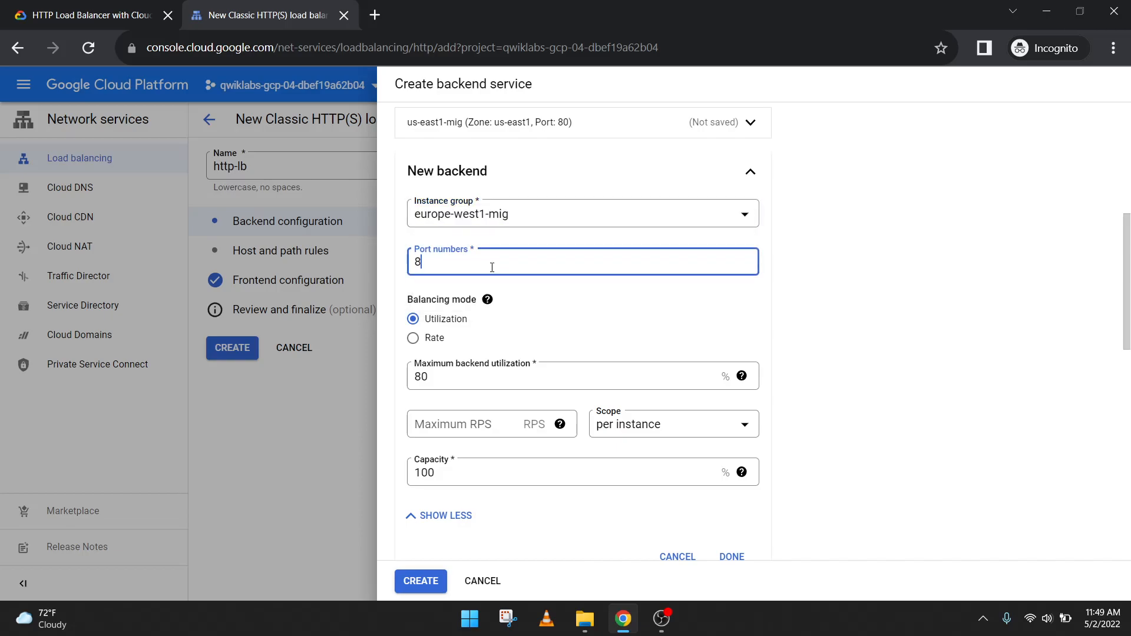
Check the europe-west1-mig backend's balancing mode, maximum utilization and capacity against the lab table, and finish the backend with its default values
click(82, 15)
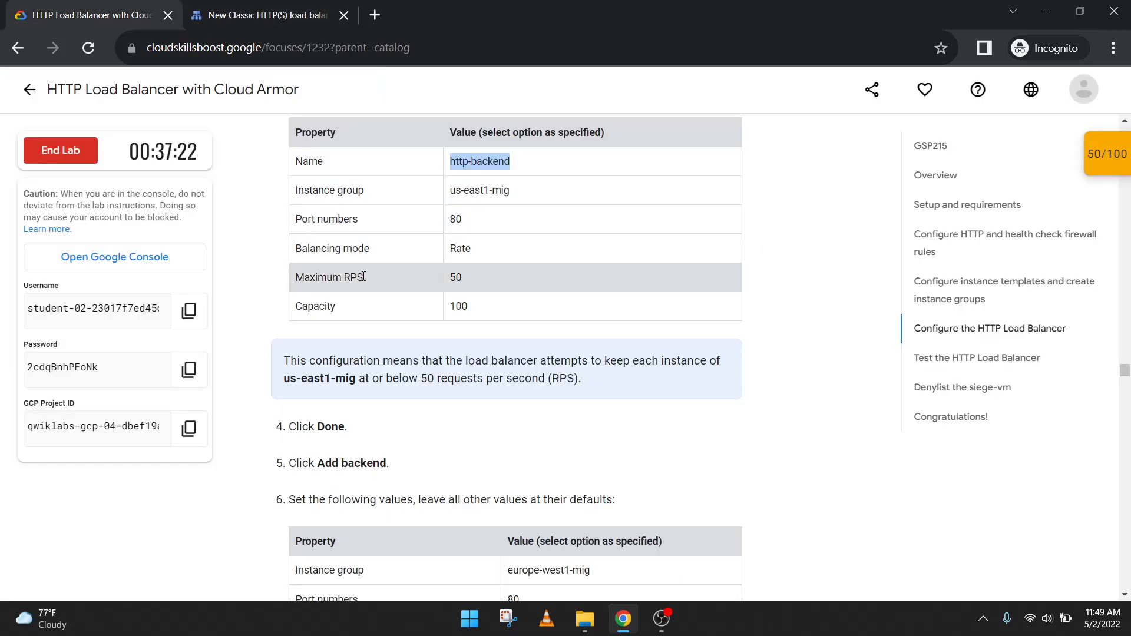
scroll(369, 288, down, 3)
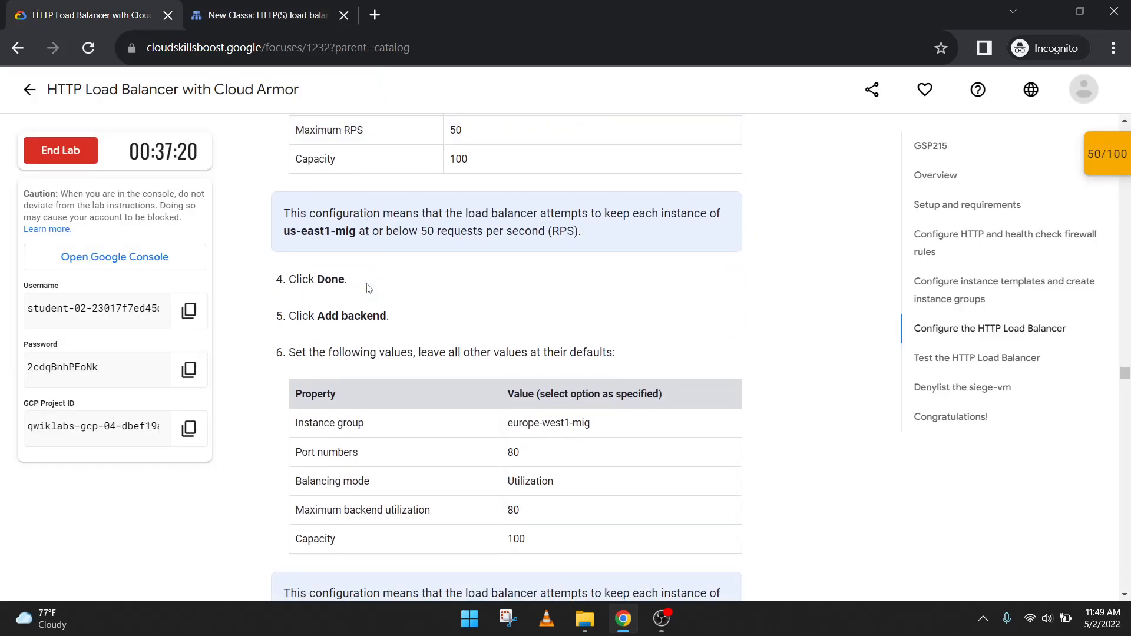
click(268, 15)
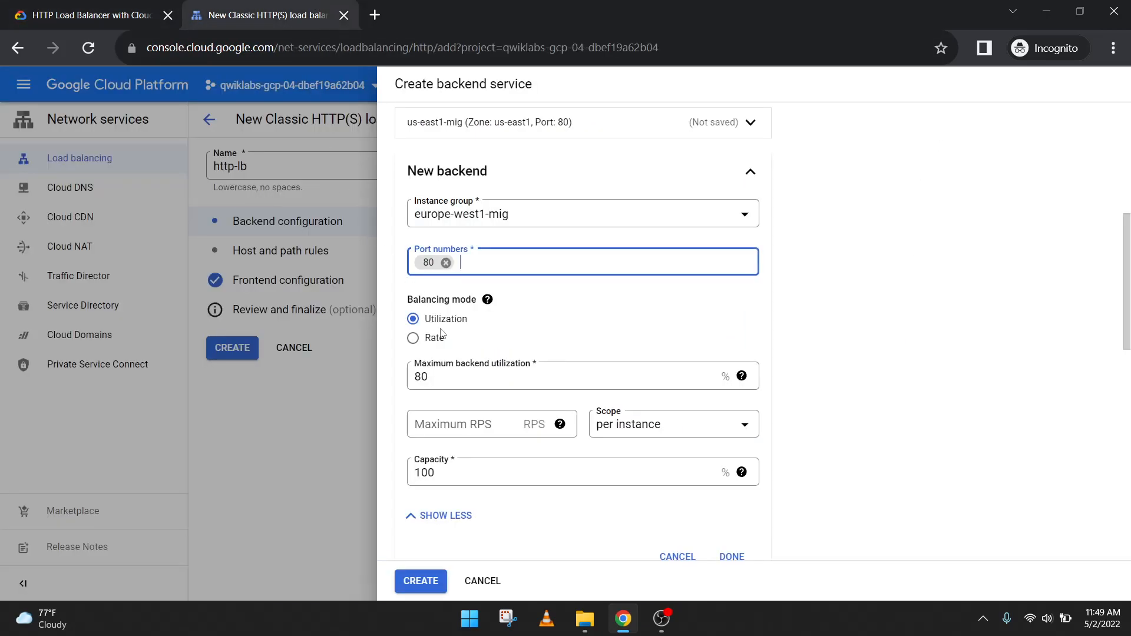
click(35, 6)
click(283, 4)
click(135, 4)
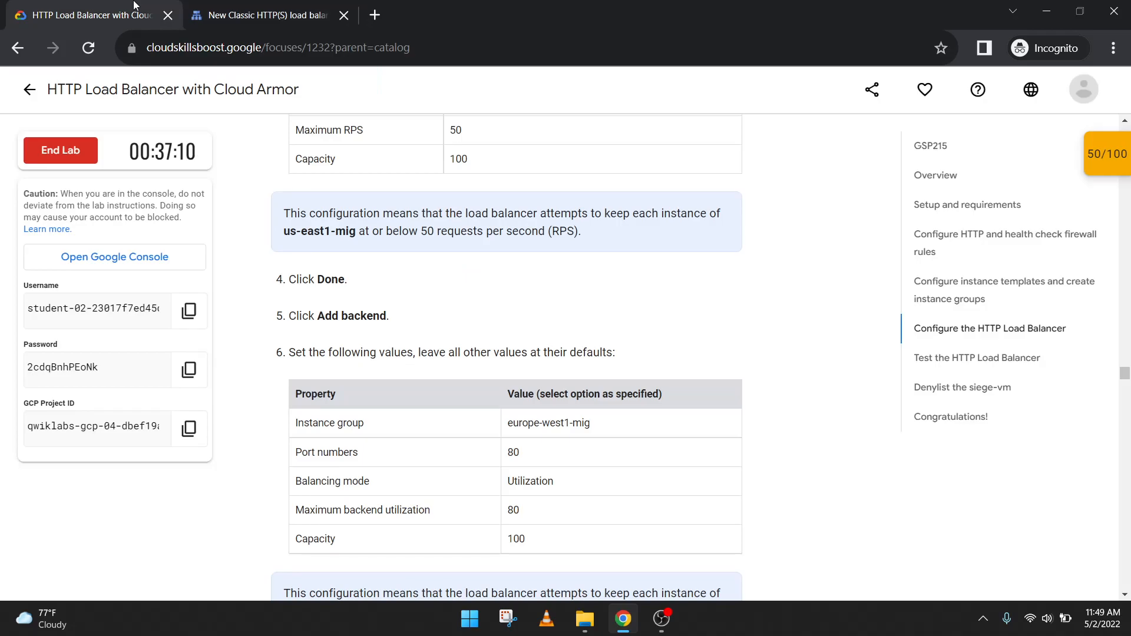
click(268, 11)
click(94, 15)
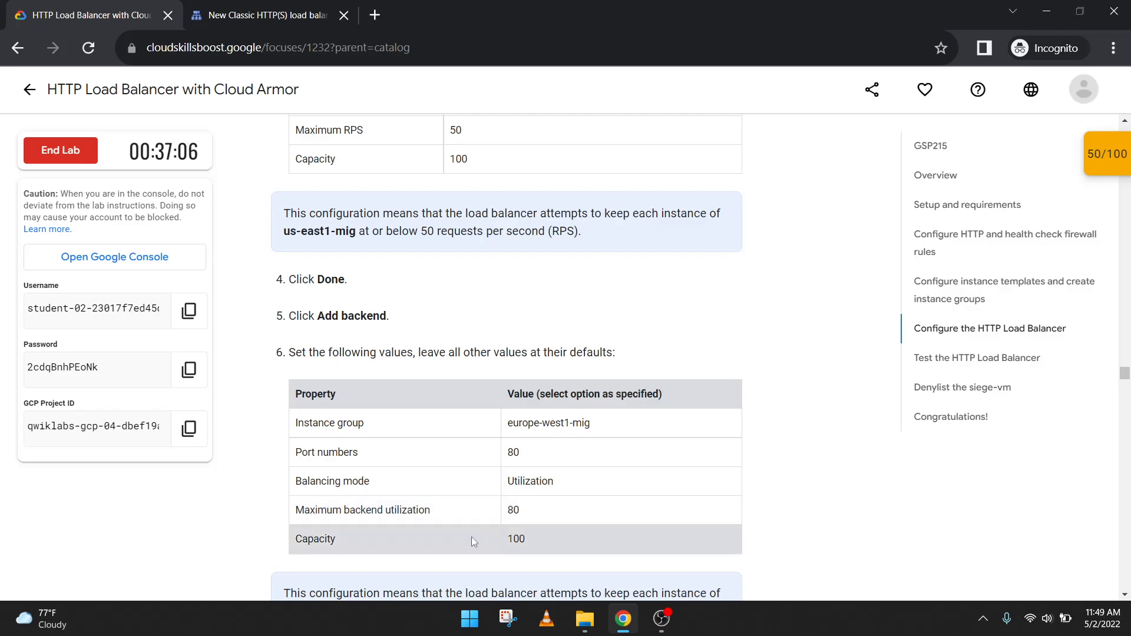
click(306, 14)
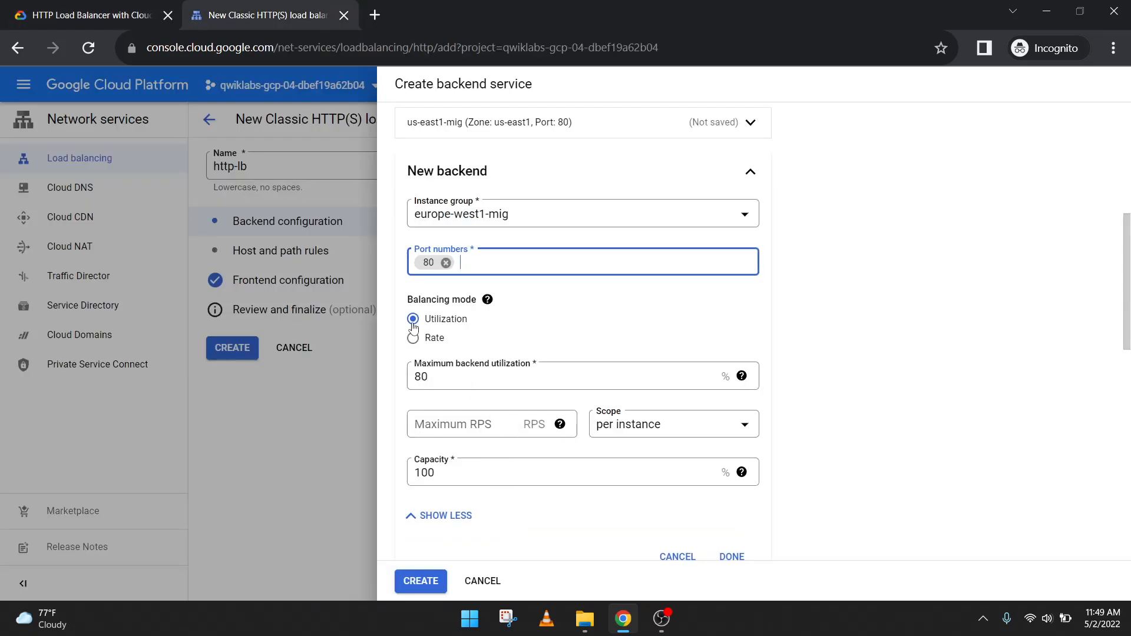
scroll(545, 400, down, 4)
click(728, 338)
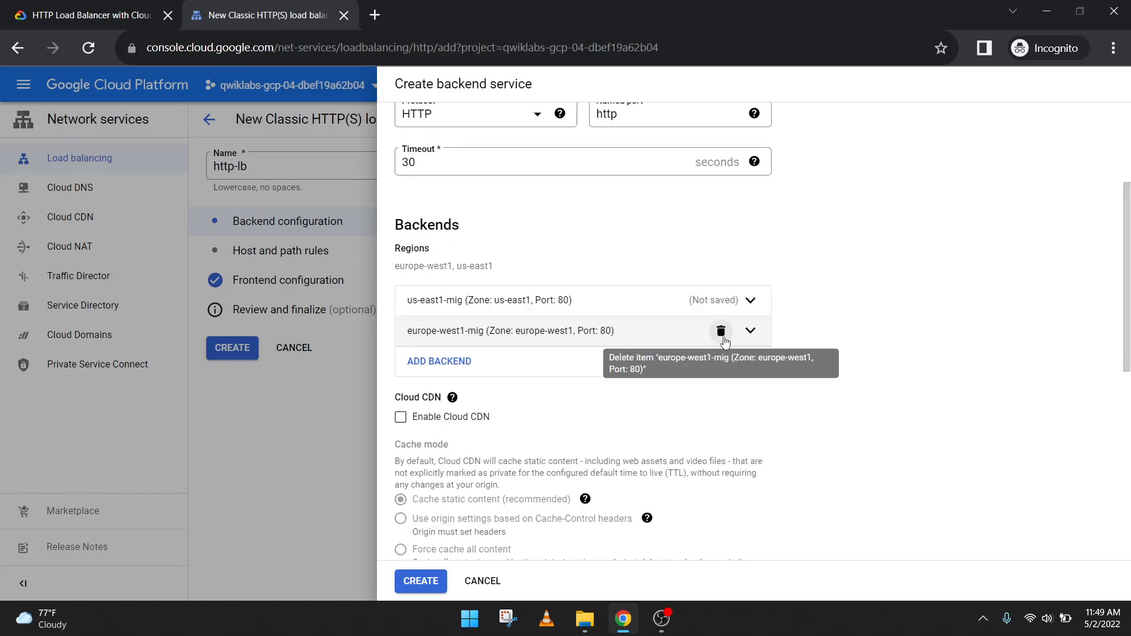
Read the lab's health check instruction and look through the backend service's advanced configurations
click(94, 14)
scroll(495, 412, down, 5)
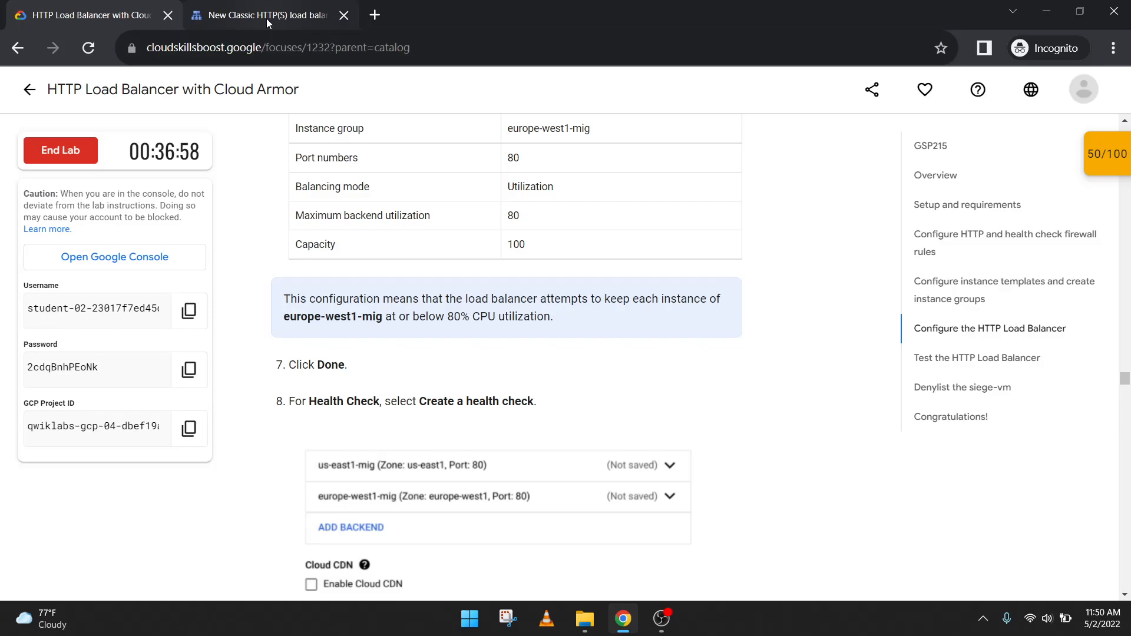
click(267, 16)
scroll(581, 399, down, 8)
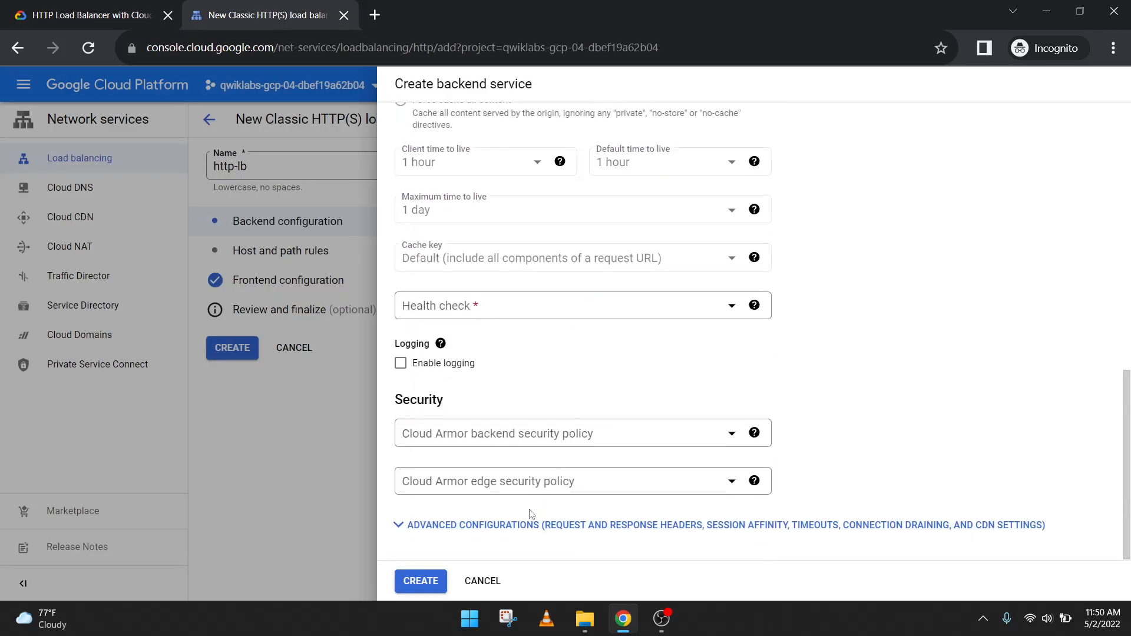
click(533, 525)
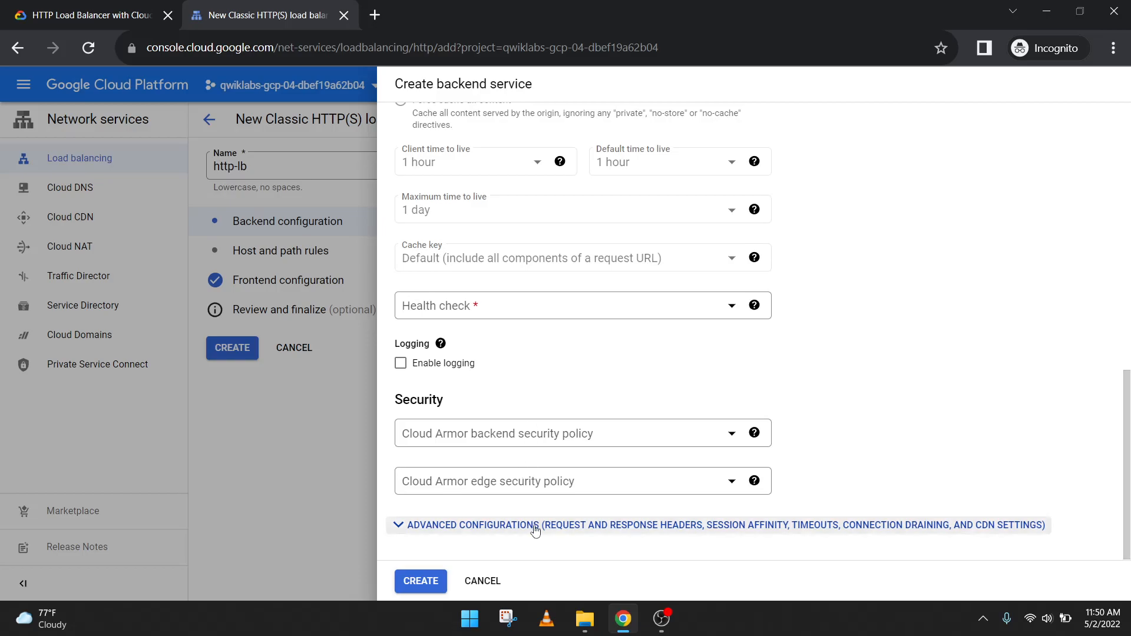
scroll(560, 459, down, 12)
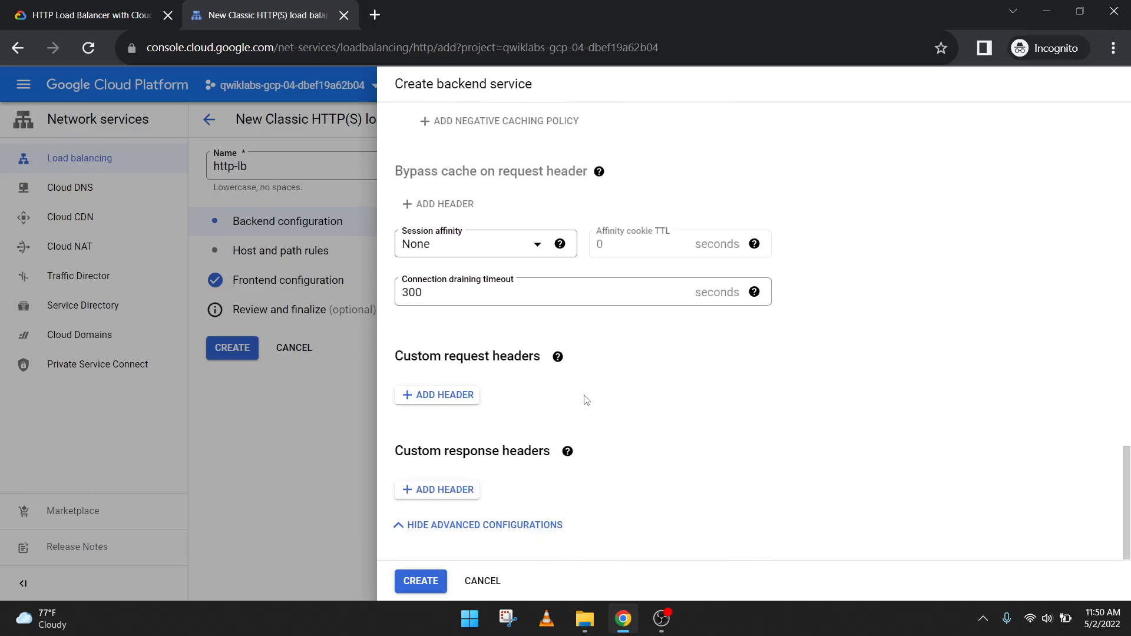
click(567, 451)
scroll(502, 485, up, 1)
scroll(504, 484, up, 6)
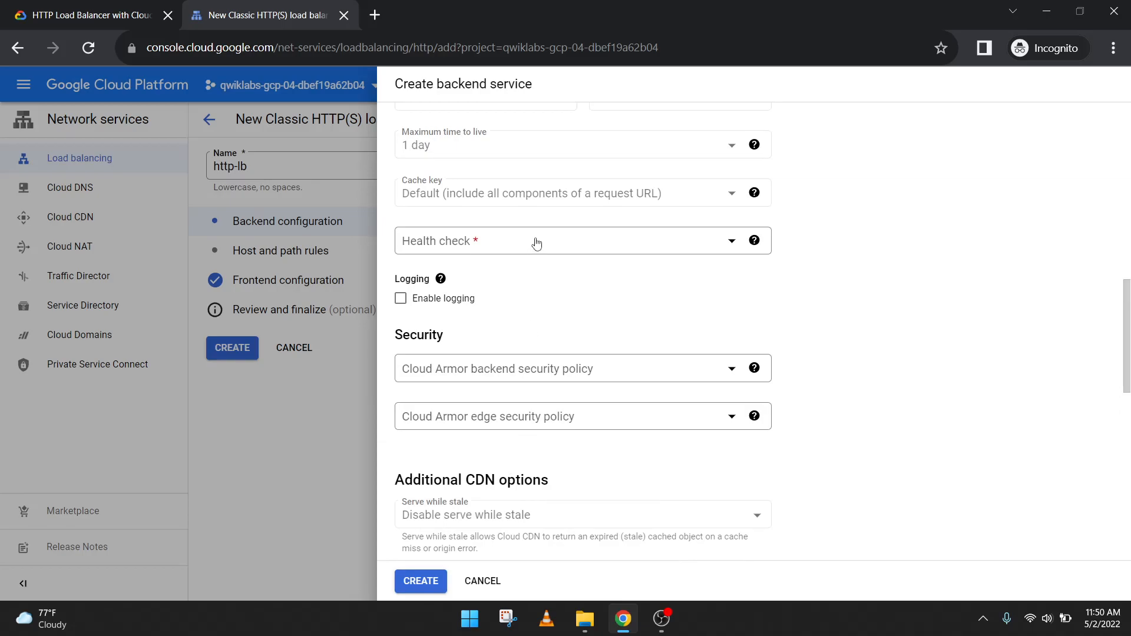
Start a new health check for the backend service and name it http-health-check, as given in the lab table
click(535, 243)
click(481, 321)
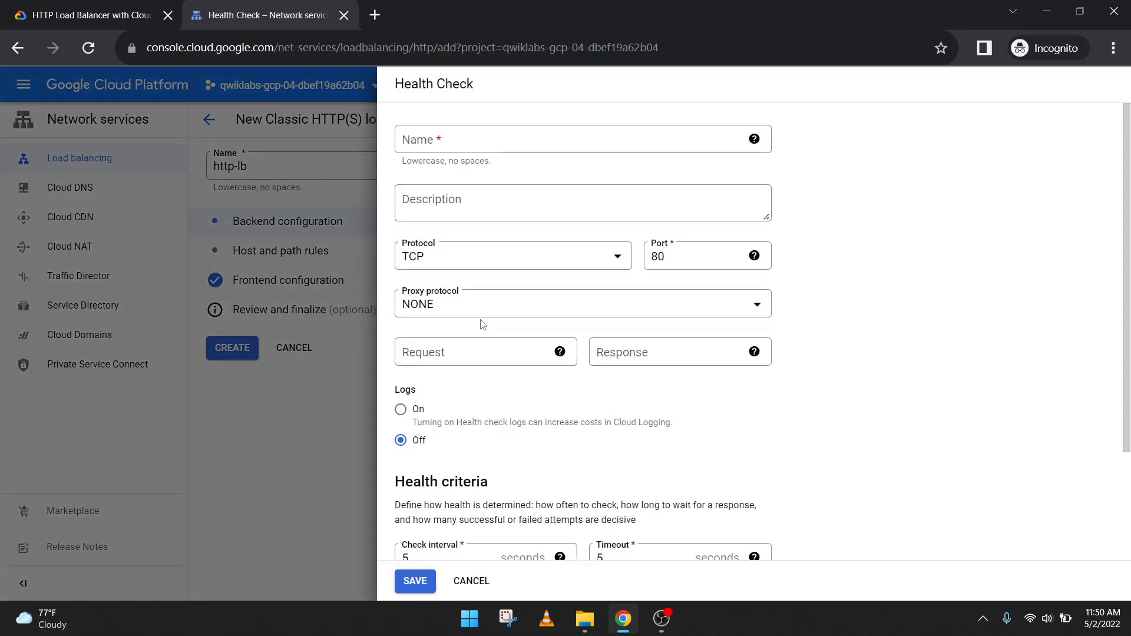
click(161, 23)
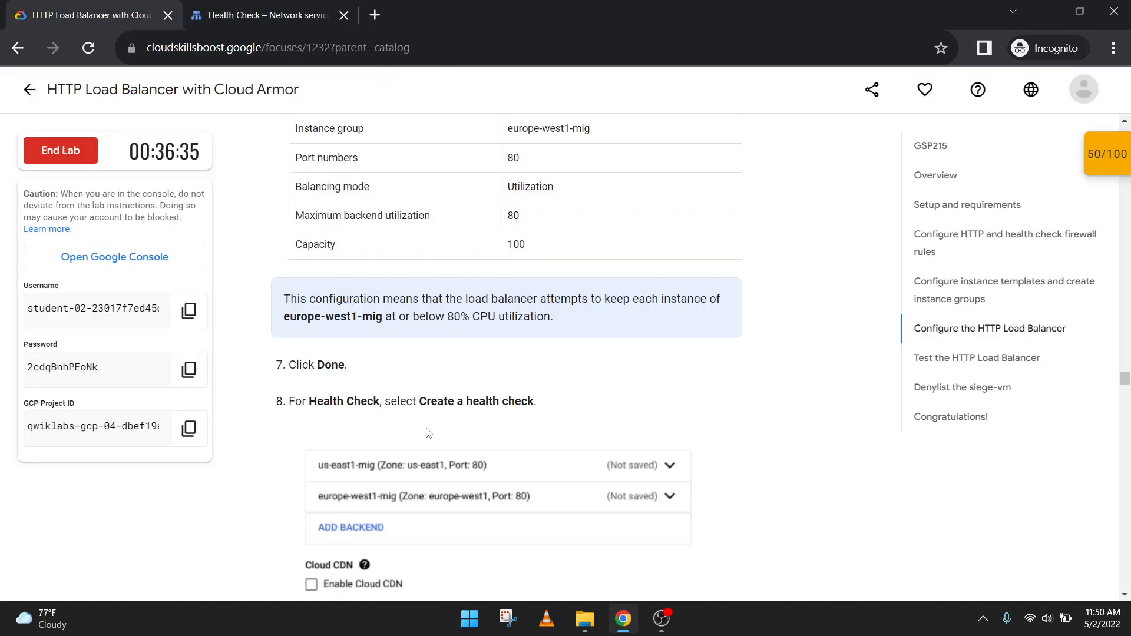
scroll(419, 441, down, 4)
scroll(419, 442, down, 7)
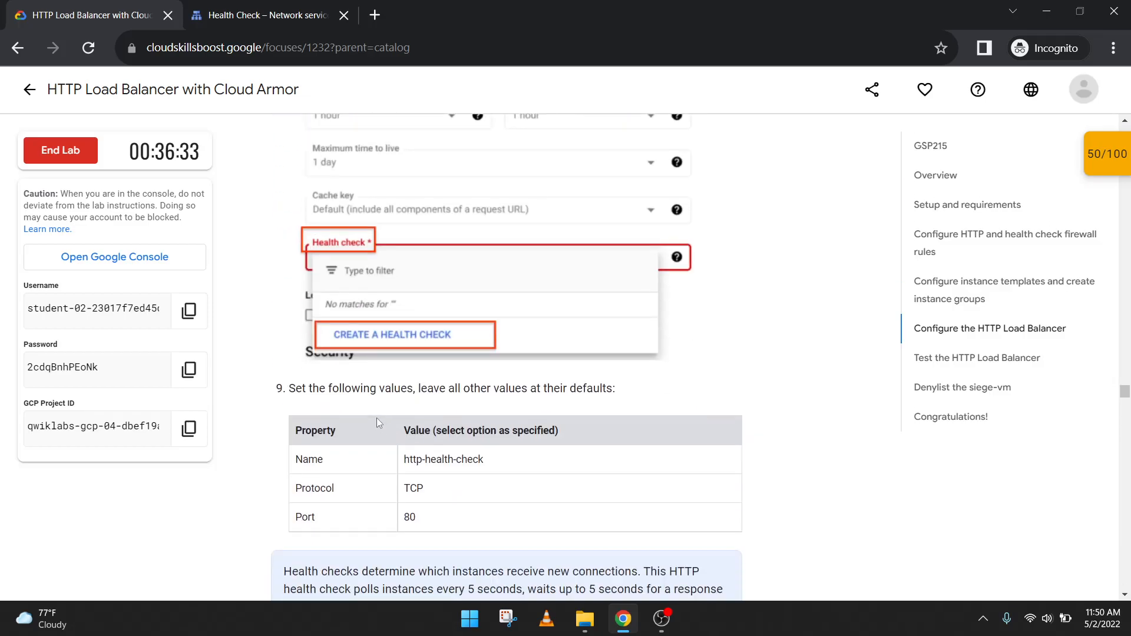
drag(496, 464, 432, 454)
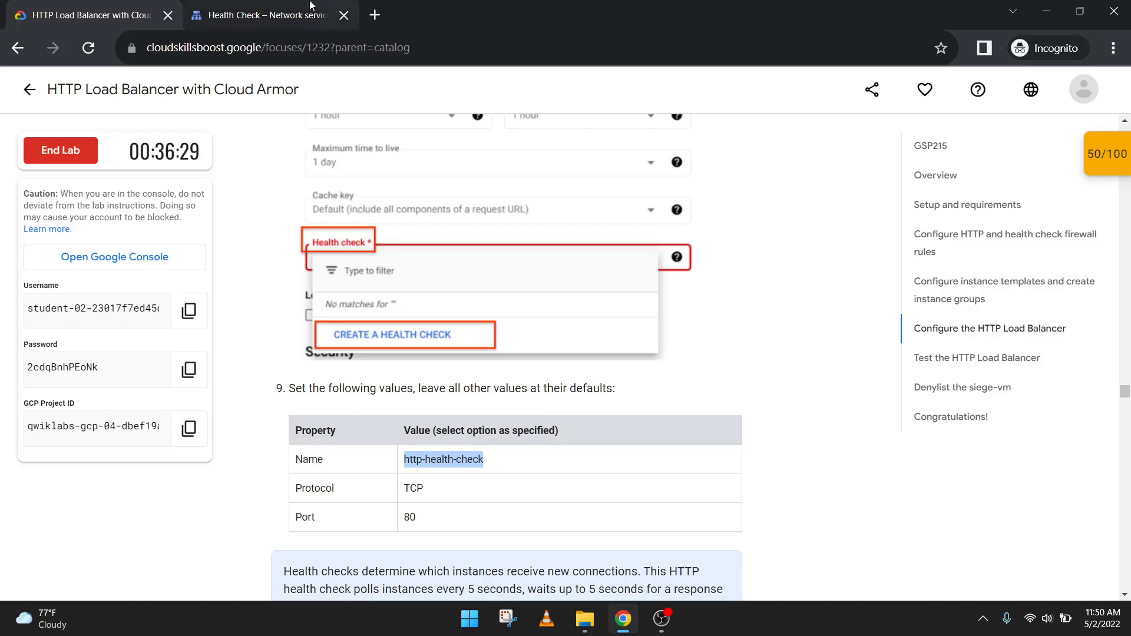
click(268, 15)
click(541, 142)
text(http-health-check)
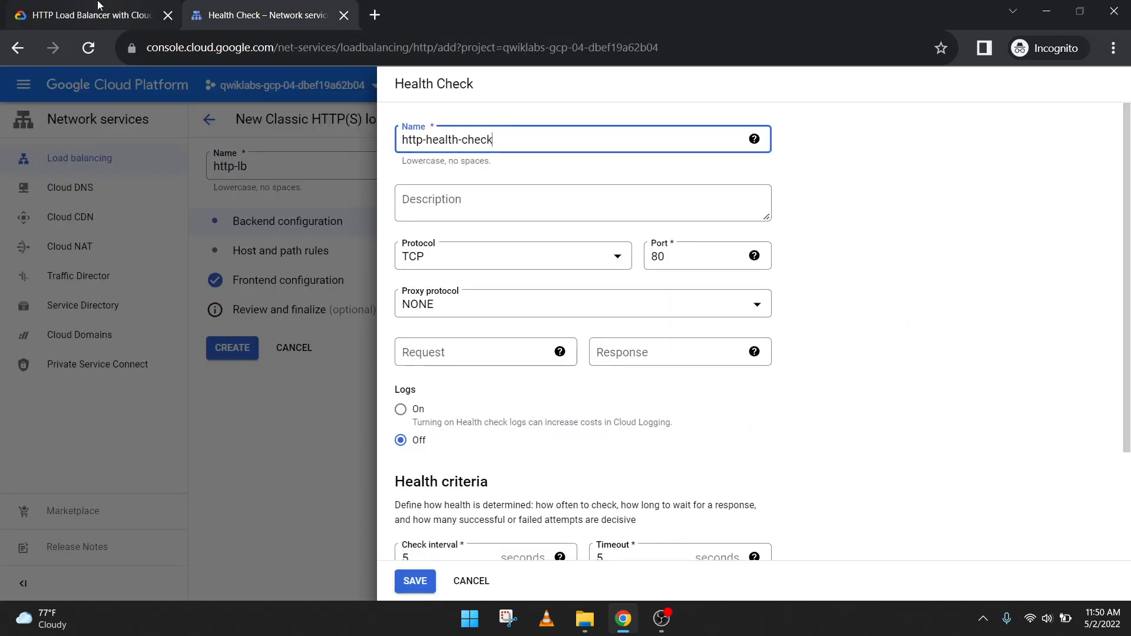
Compare the health check's protocol and port with the lab table and save it with TCP and port 80
click(94, 14)
click(276, 5)
click(139, 24)
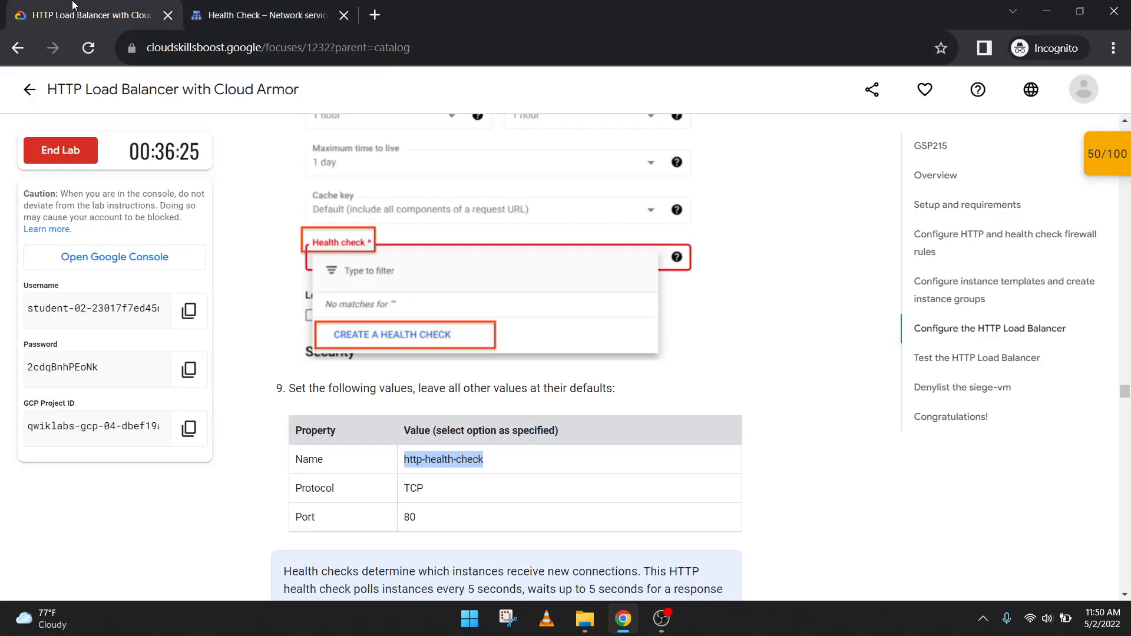
click(282, 9)
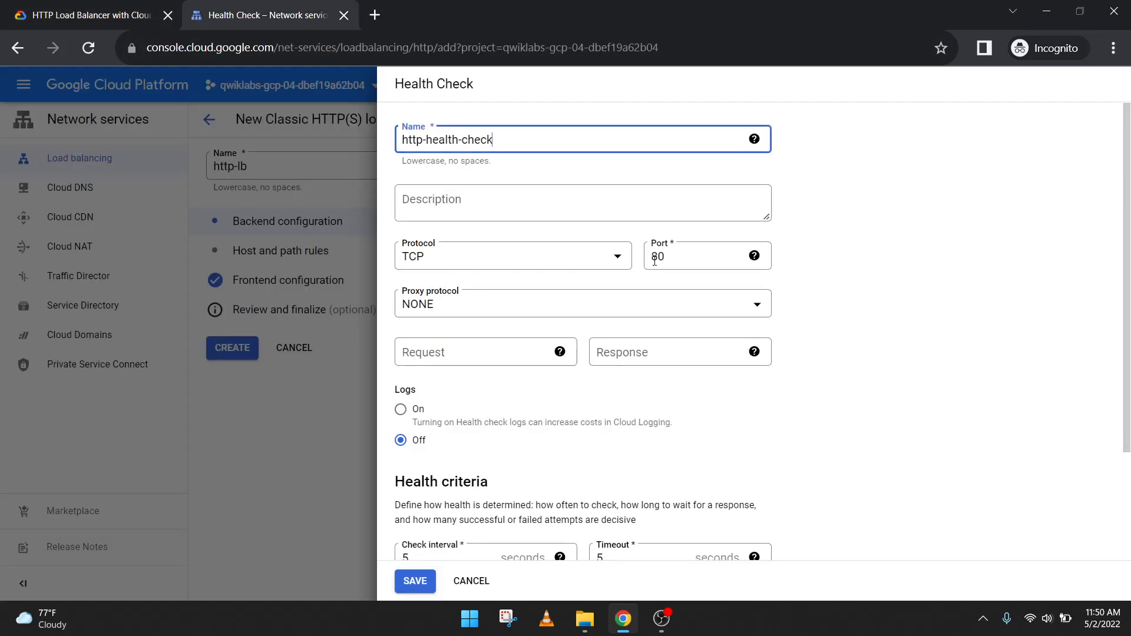
scroll(484, 501, down, 3)
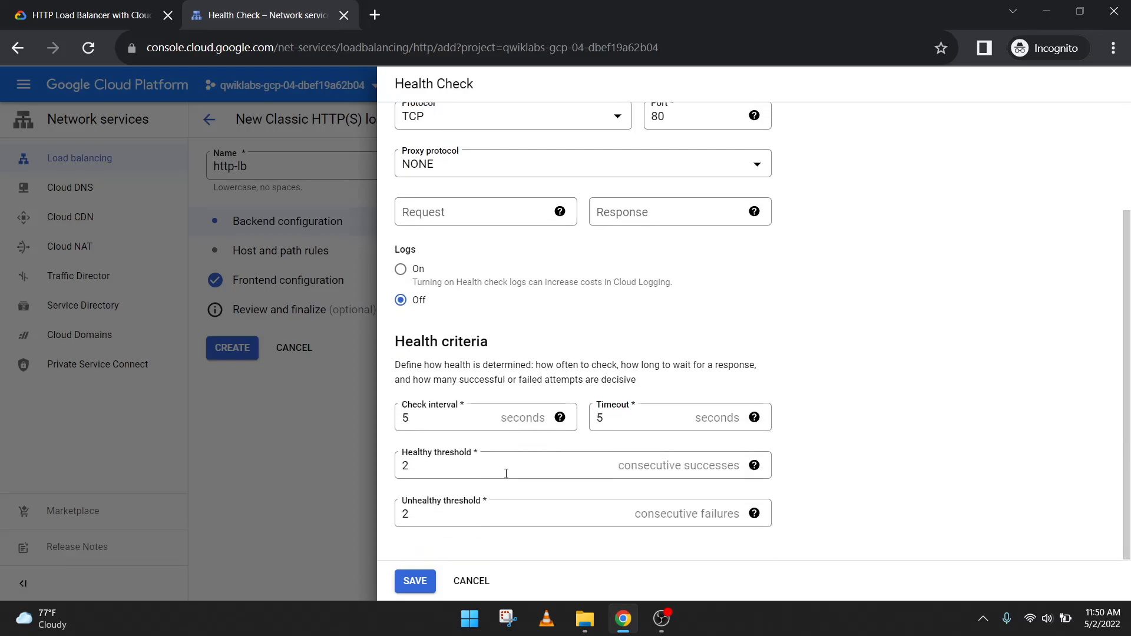
click(426, 582)
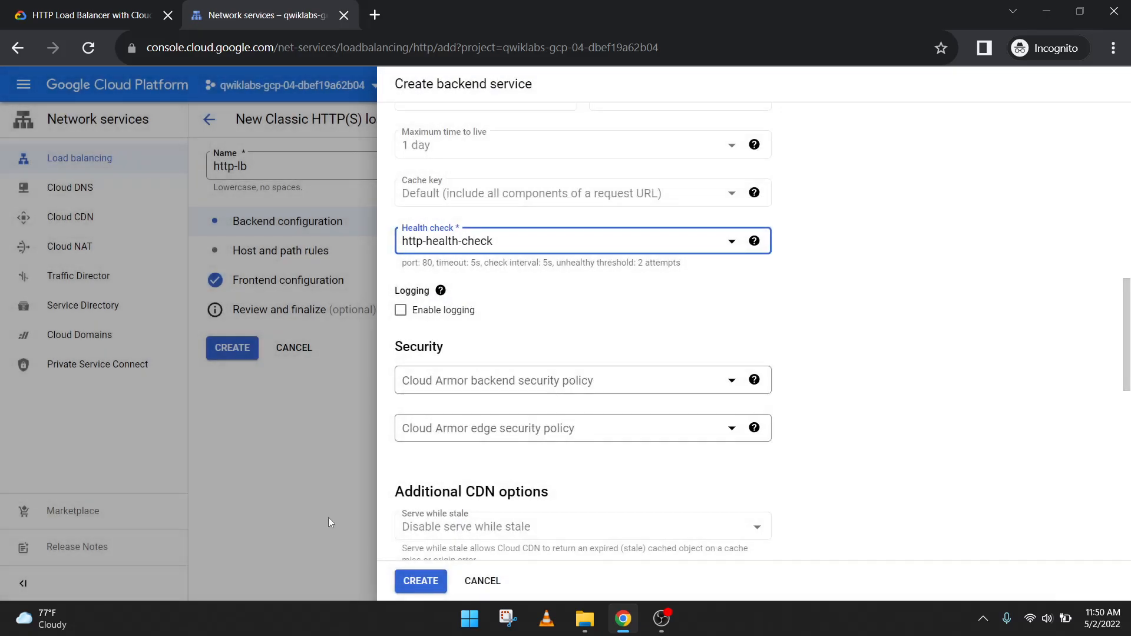
Enable logging for the backend service as the lab instructs, and look up the required sample rate
click(44, 7)
scroll(552, 366, down, 3)
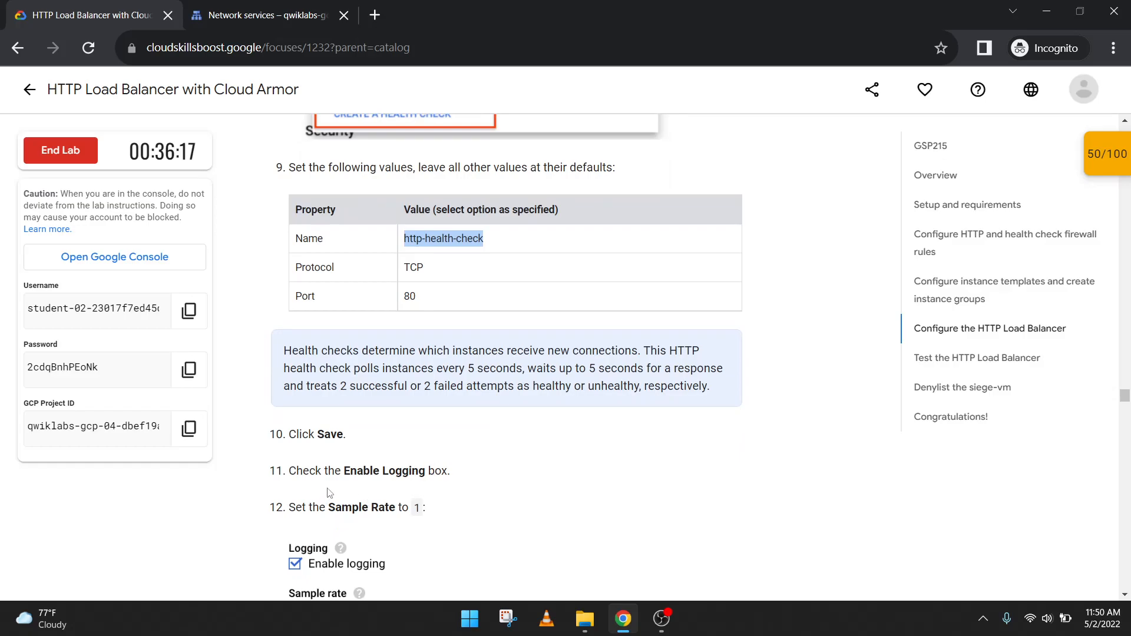
click(325, 7)
click(448, 311)
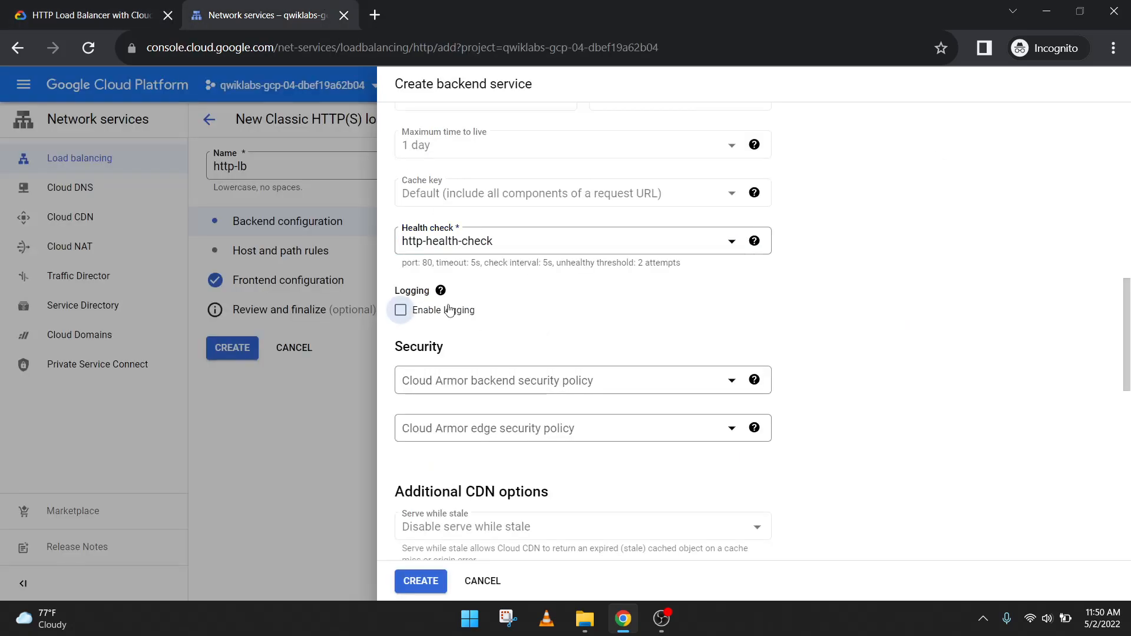
click(97, 6)
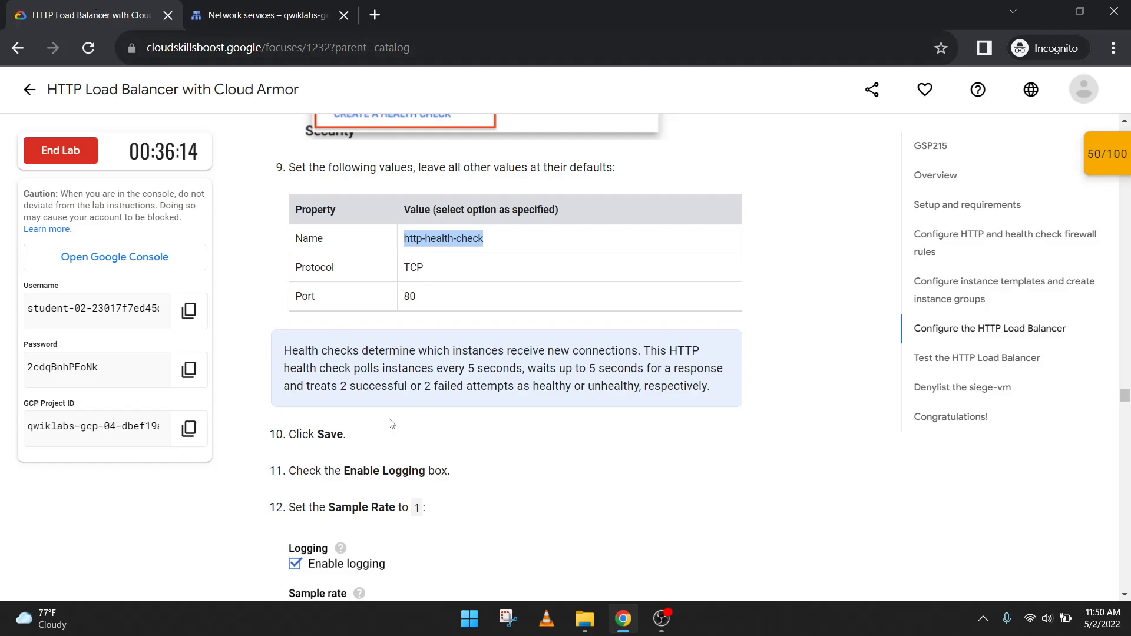
scroll(406, 460, down, 5)
scroll(403, 407, down, 1)
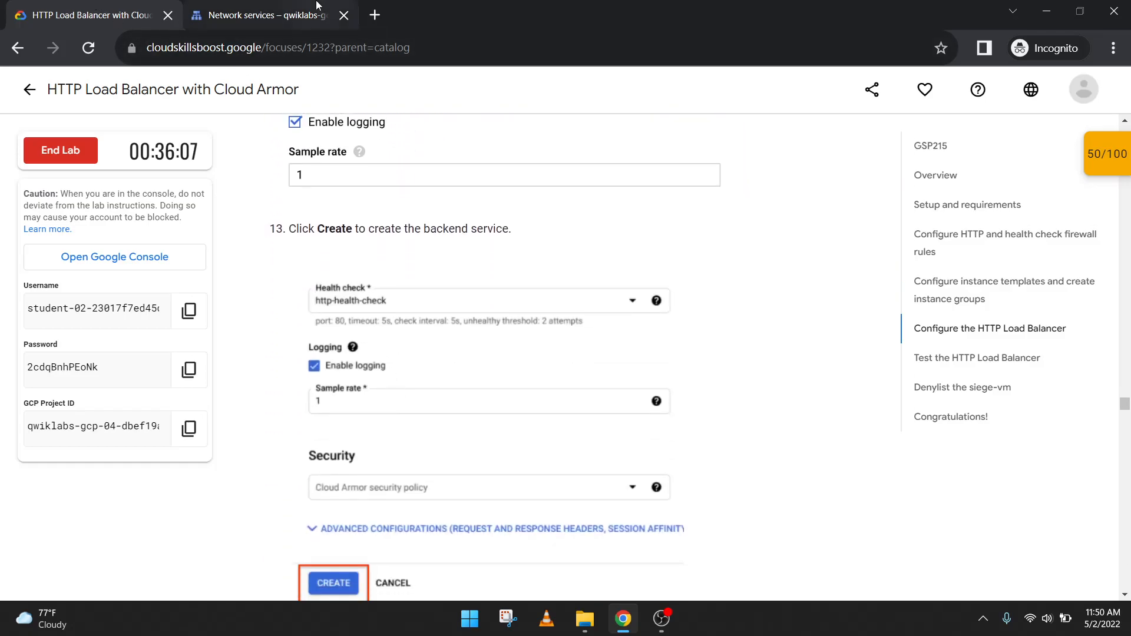
Create the backend service with sample rate 1 and confirm http-backend as the load balancer's backend
click(284, 4)
scroll(419, 530, down, 4)
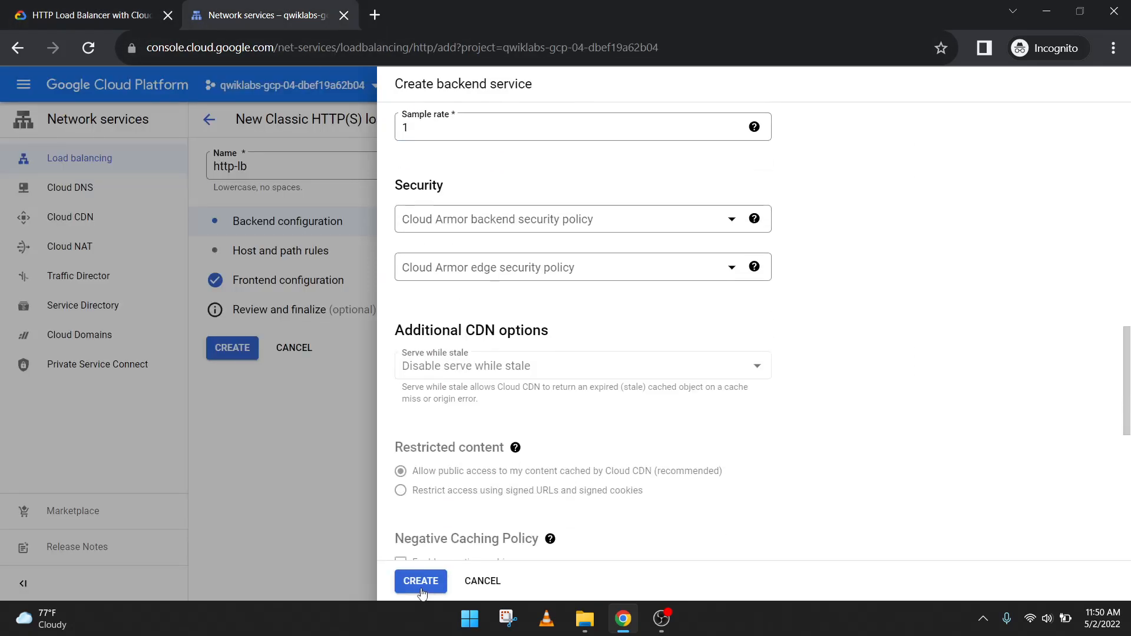
click(420, 581)
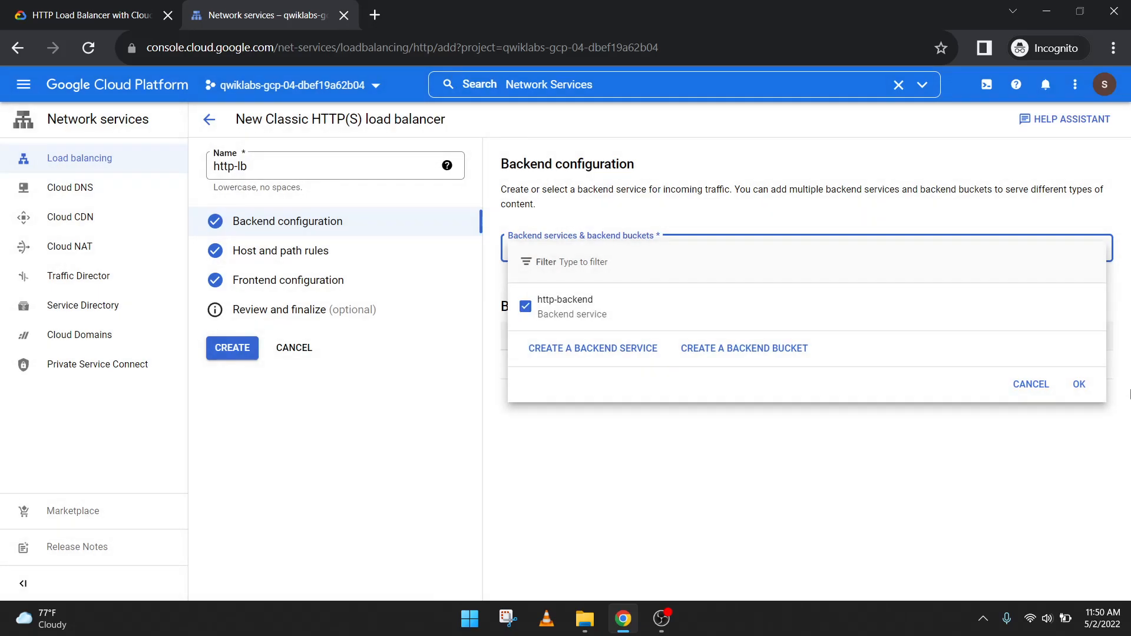
click(1079, 384)
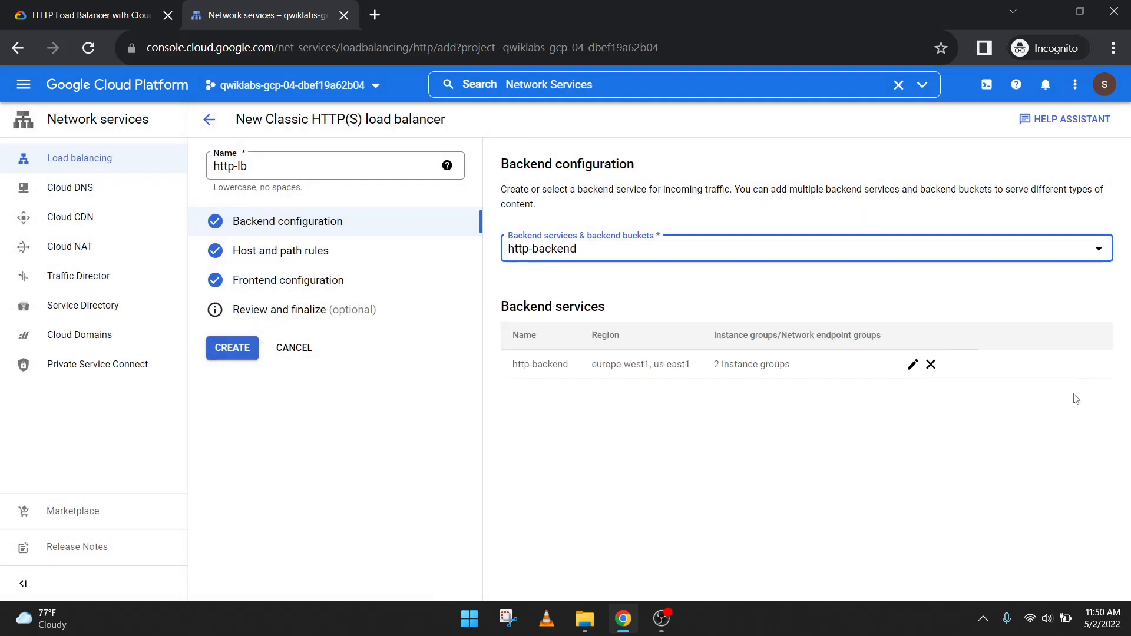
Look up the lab's frontend section and open the frontend configuration of the http-lb load balancer
click(132, 8)
scroll(391, 437, down, 5)
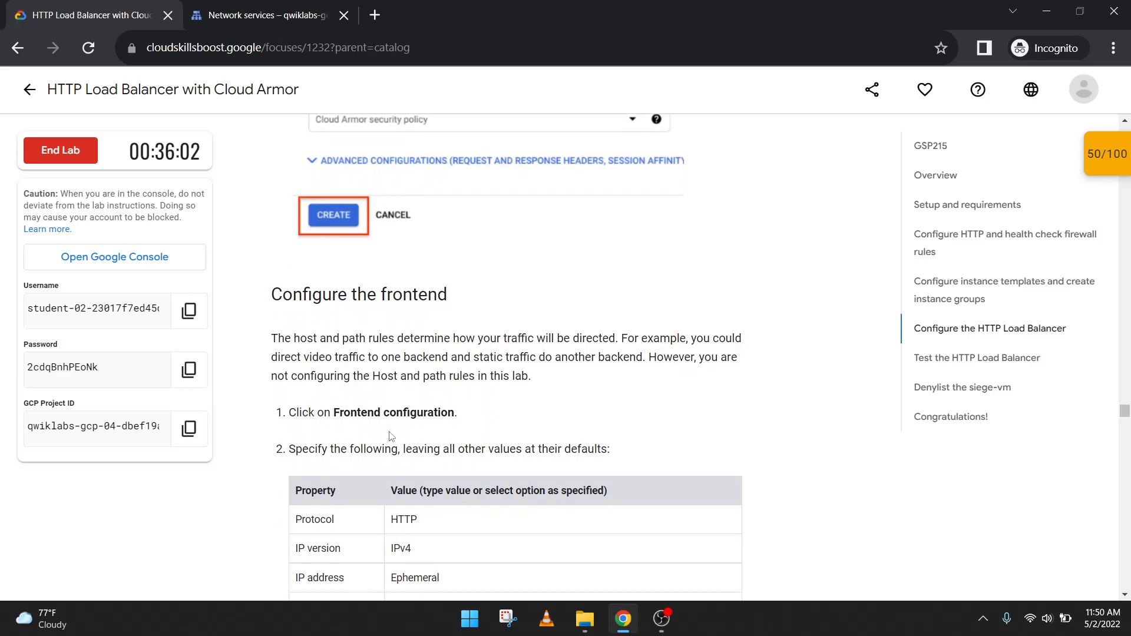
scroll(392, 436, down, 1)
click(273, 8)
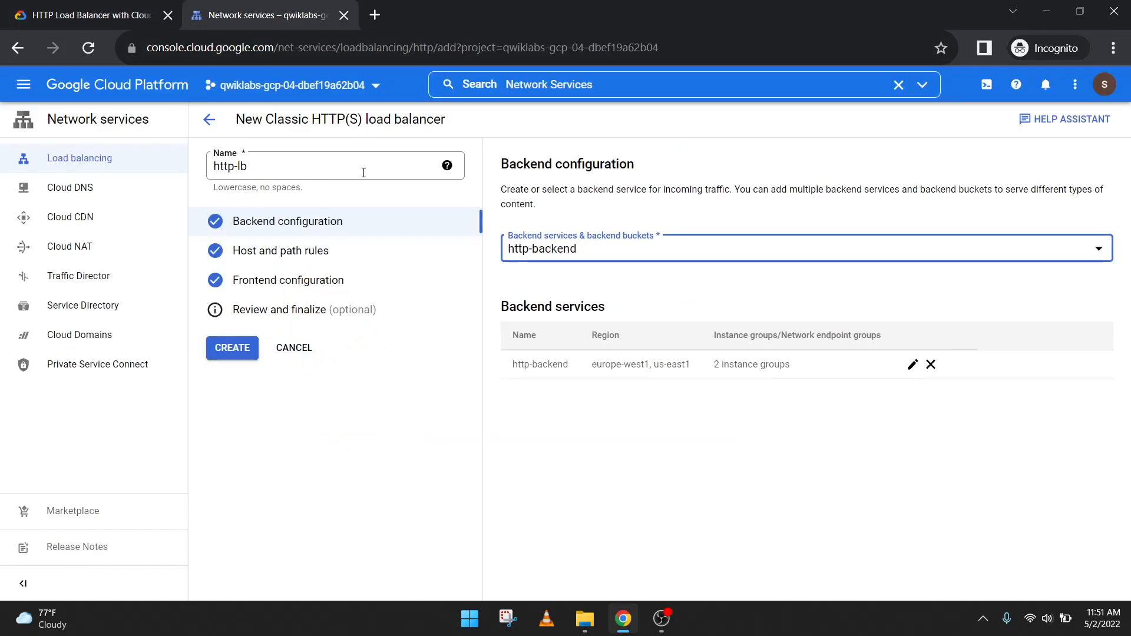
click(348, 291)
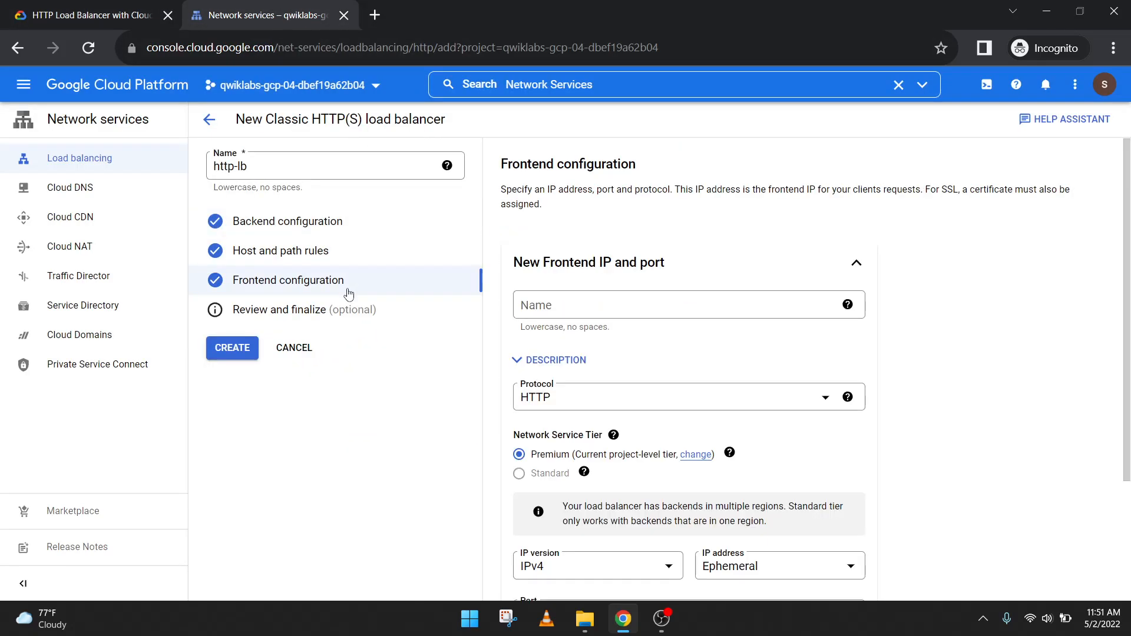
click(580, 309)
Compare the first frontend's protocol, IP version, IP address and port with the lab's frontend table
key(ctrl+Tab)
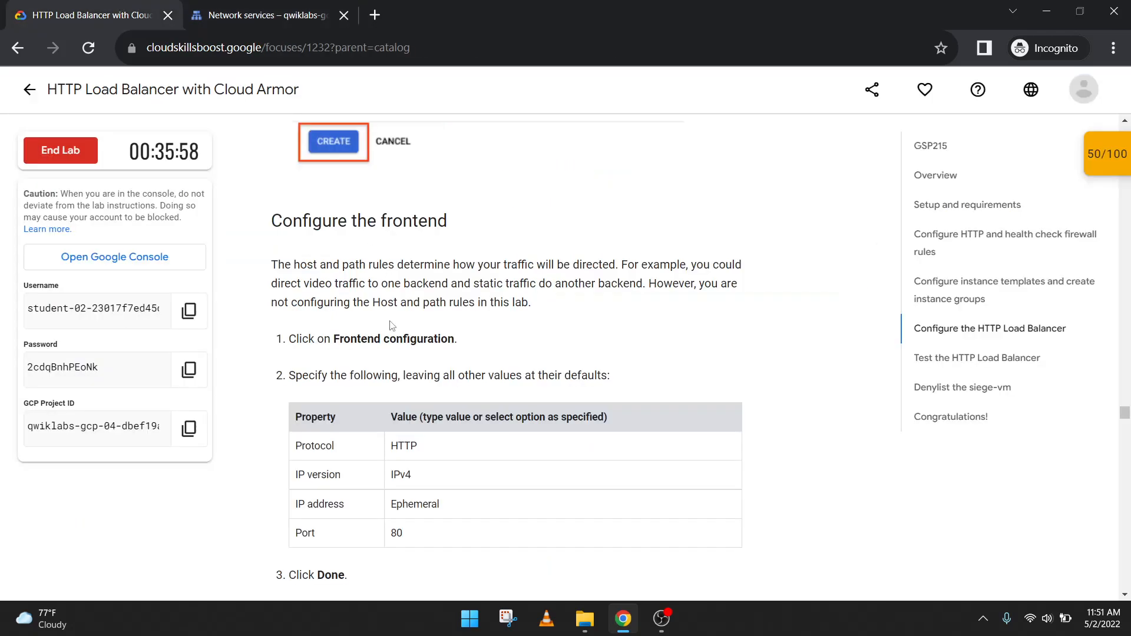
scroll(393, 306, down, 1)
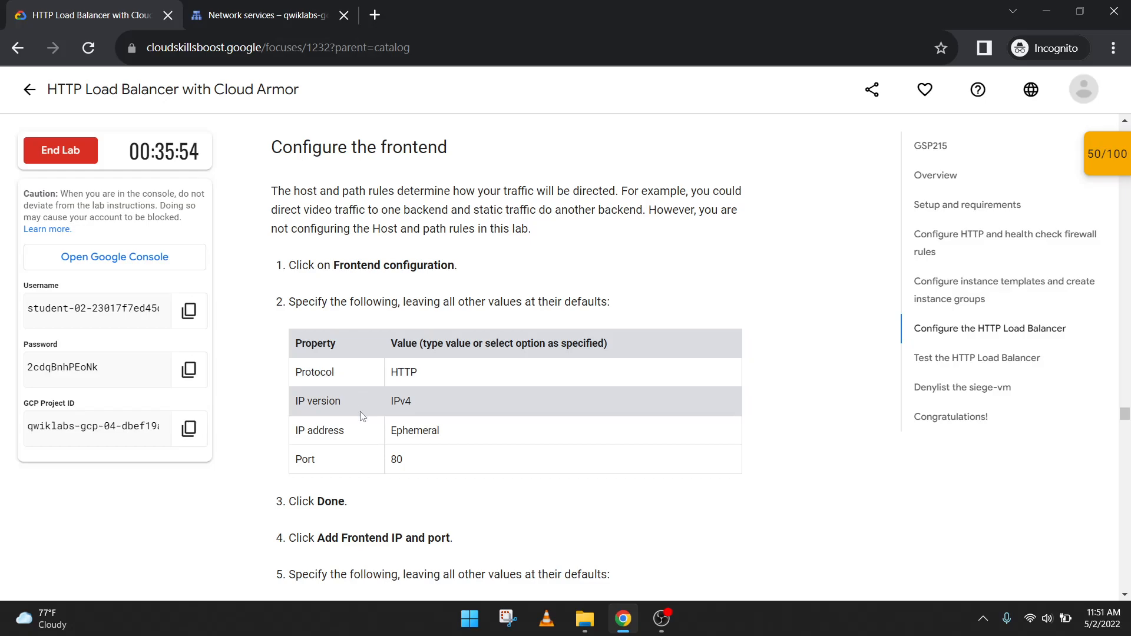
click(282, 45)
click(235, 14)
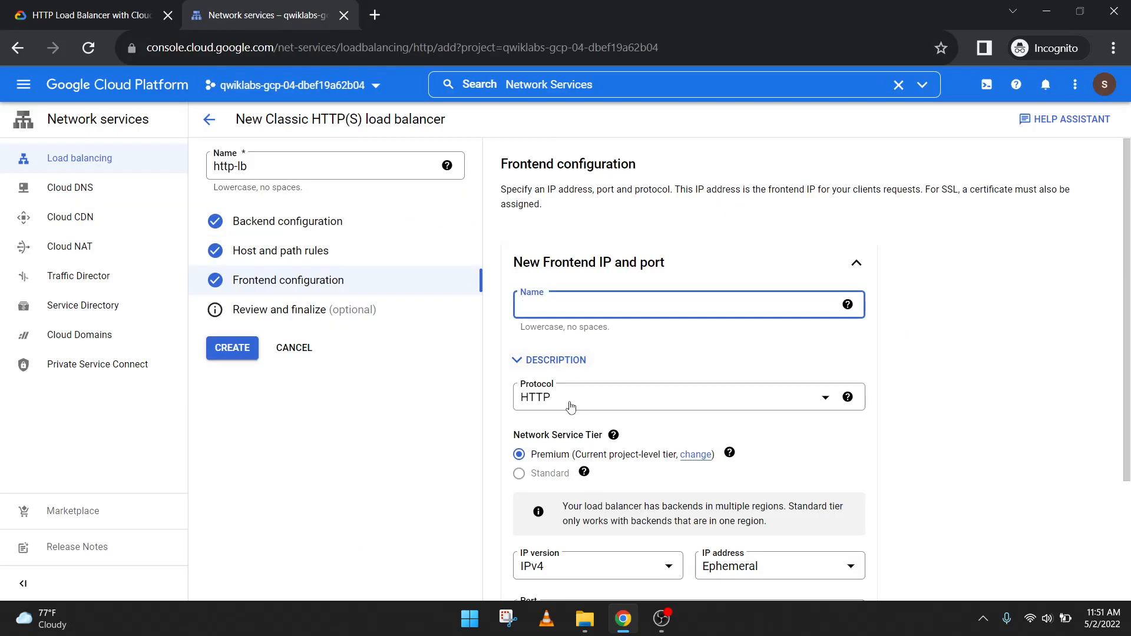
click(109, 5)
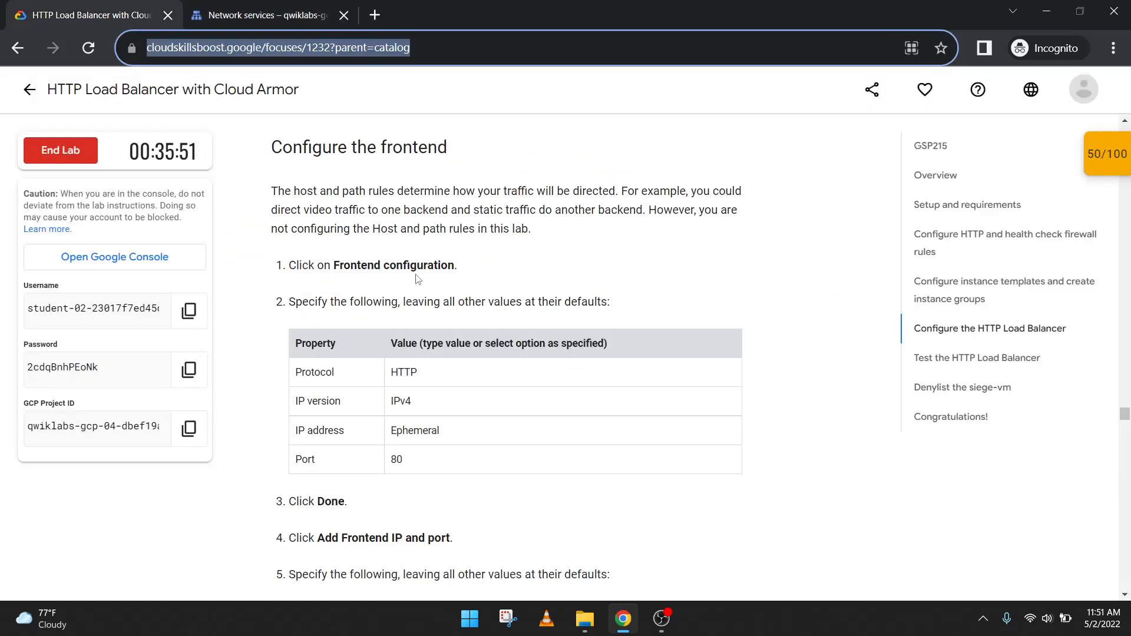
click(301, 5)
scroll(642, 437, down, 1)
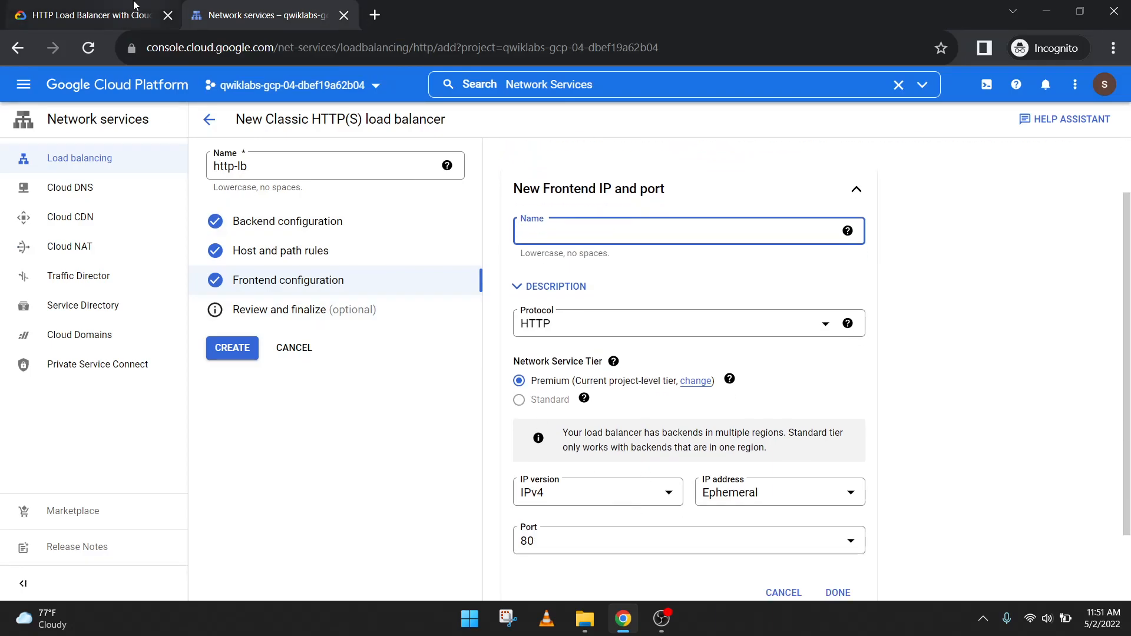
click(71, 6)
click(254, 7)
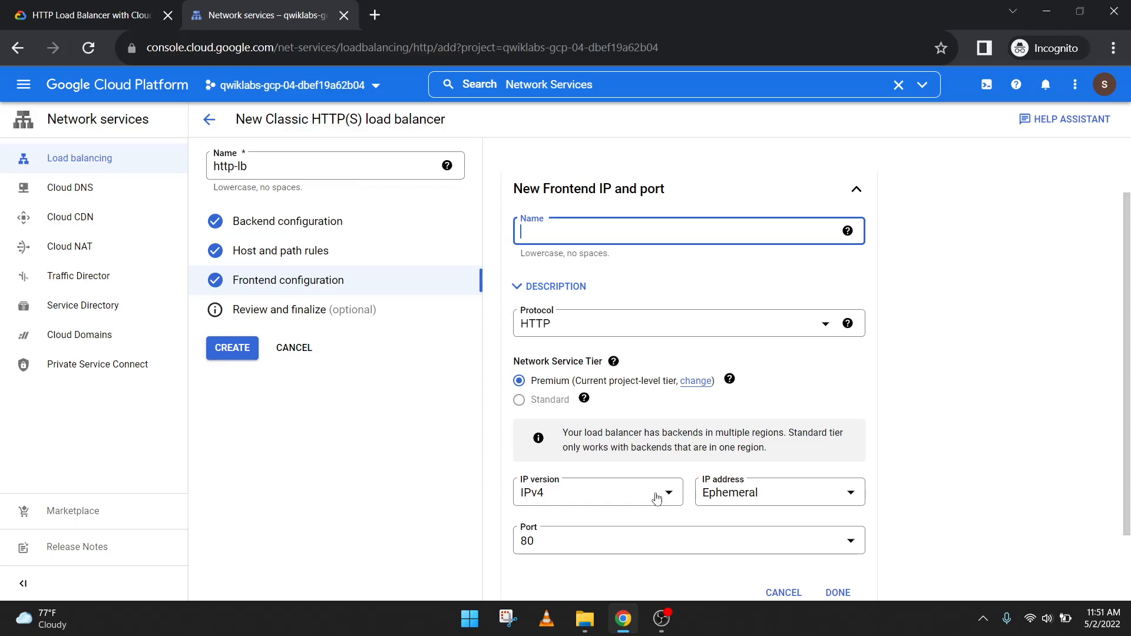
Save the first frontend with HTTP, IPv4, Ephemeral and port 80, and add a second frontend IP and port
click(136, 14)
scroll(325, 411, down, 3)
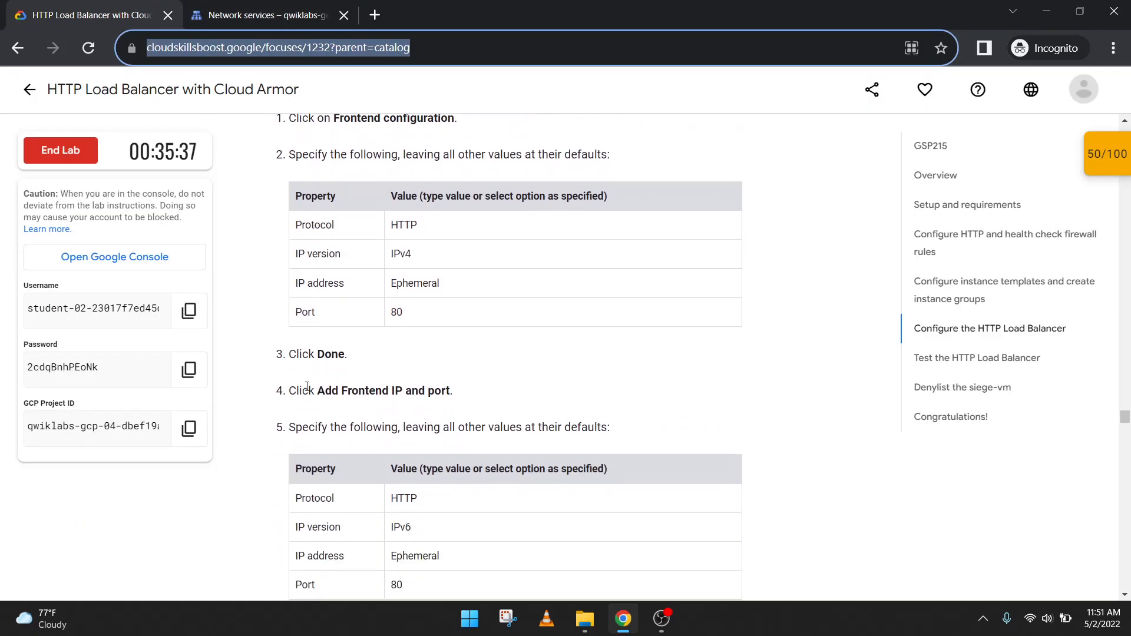
click(259, 7)
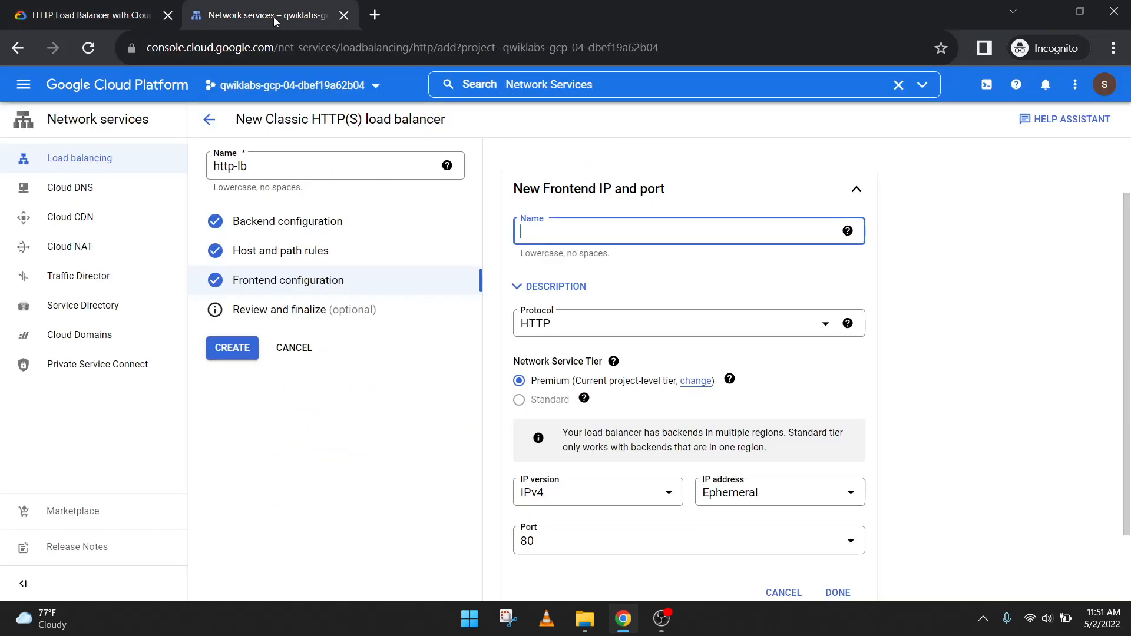
scroll(671, 498, down, 2)
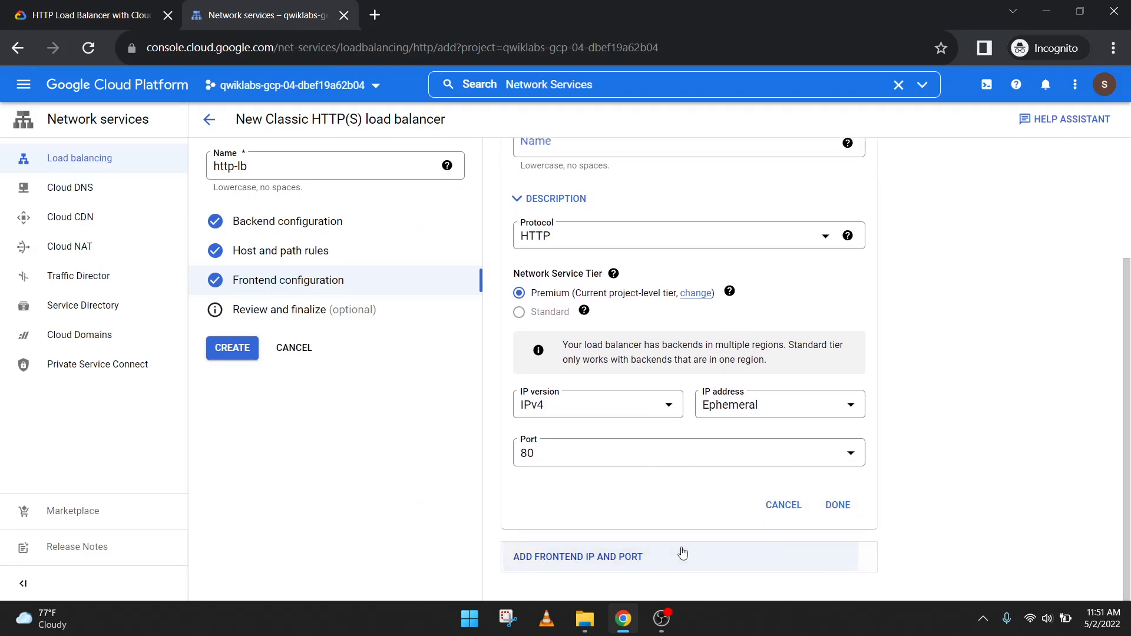
scroll(681, 550, up, 1)
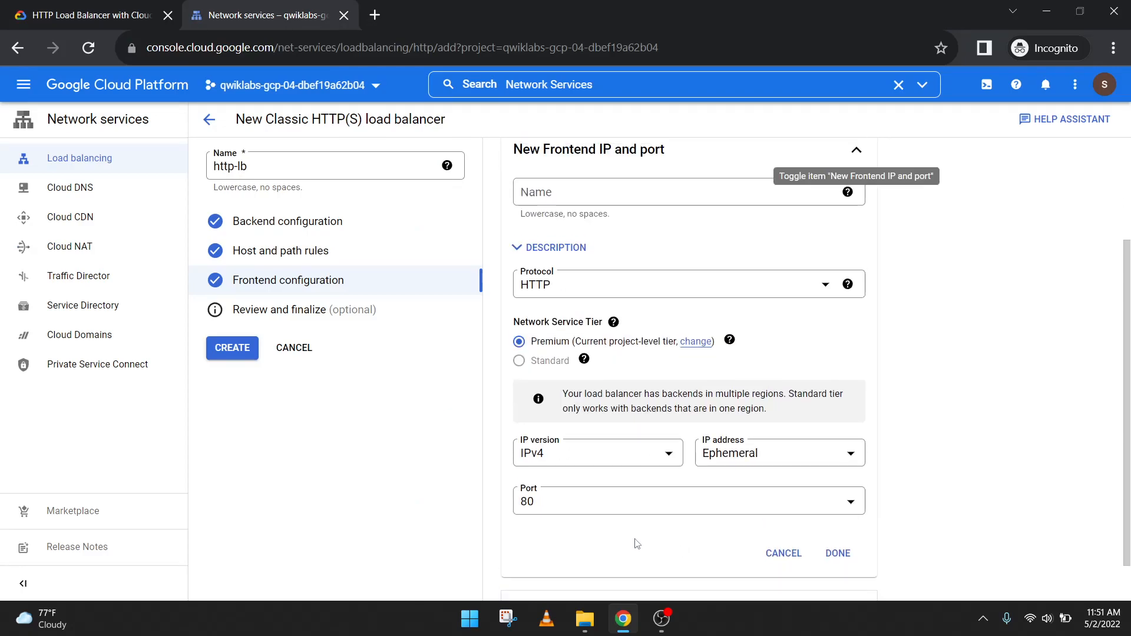
scroll(644, 532, down, 1)
scroll(645, 534, up, 3)
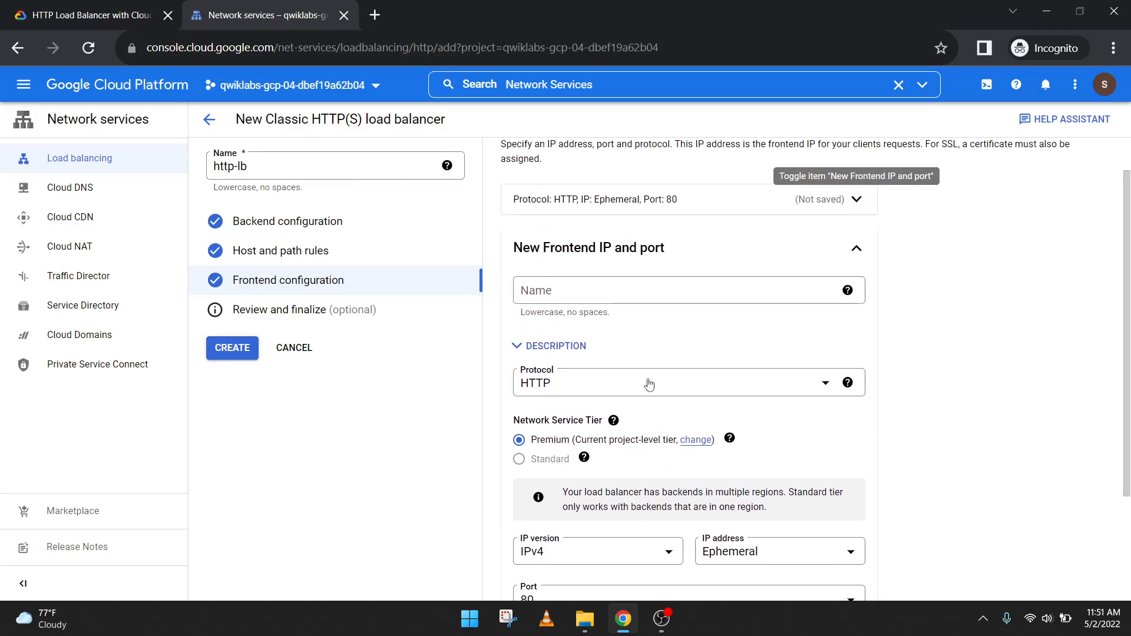
Set the second frontend's IP version to IPv6 as the lab specifies, and save it with HTTP, Ephemeral and port 80
click(126, 7)
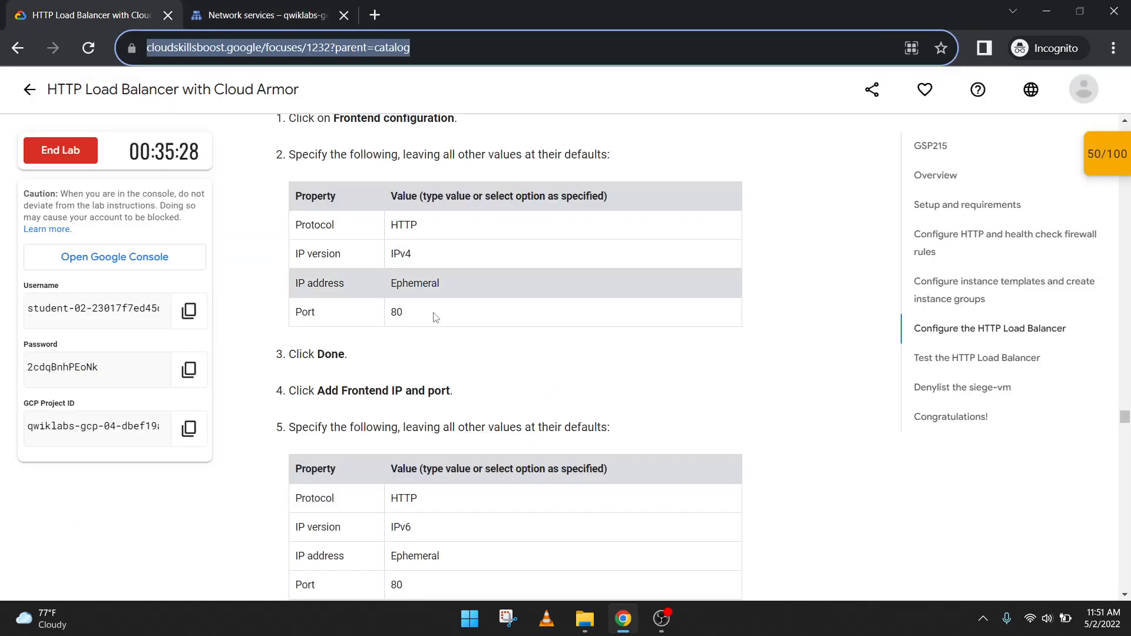
scroll(475, 444, down, 1)
click(331, 8)
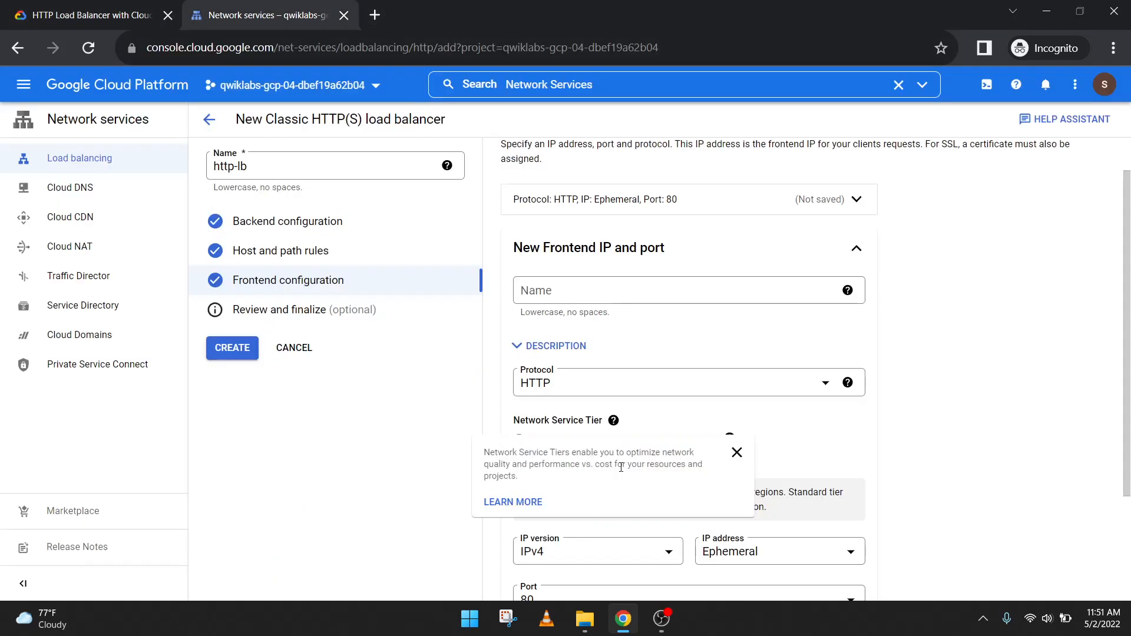
scroll(664, 408, down, 3)
click(619, 407)
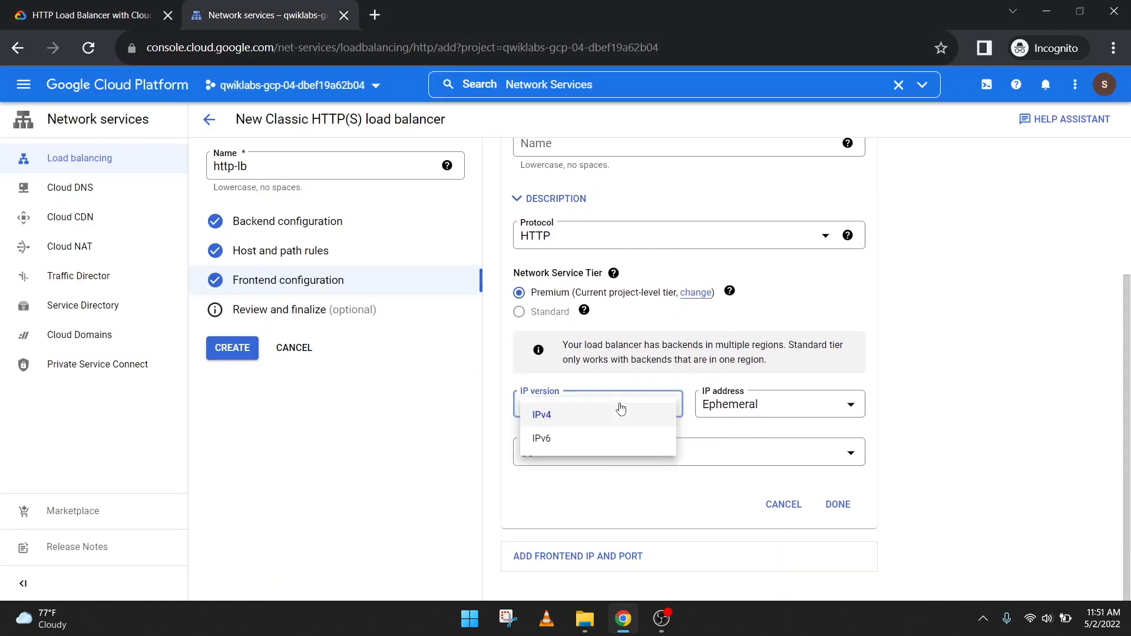
click(601, 440)
click(85, 8)
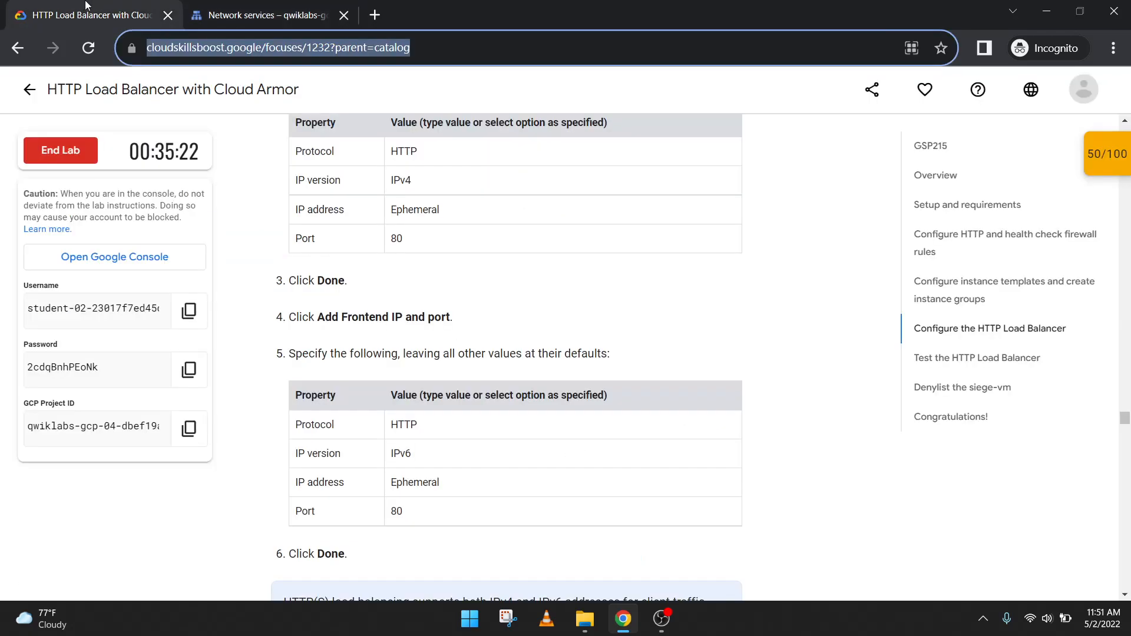
click(289, 6)
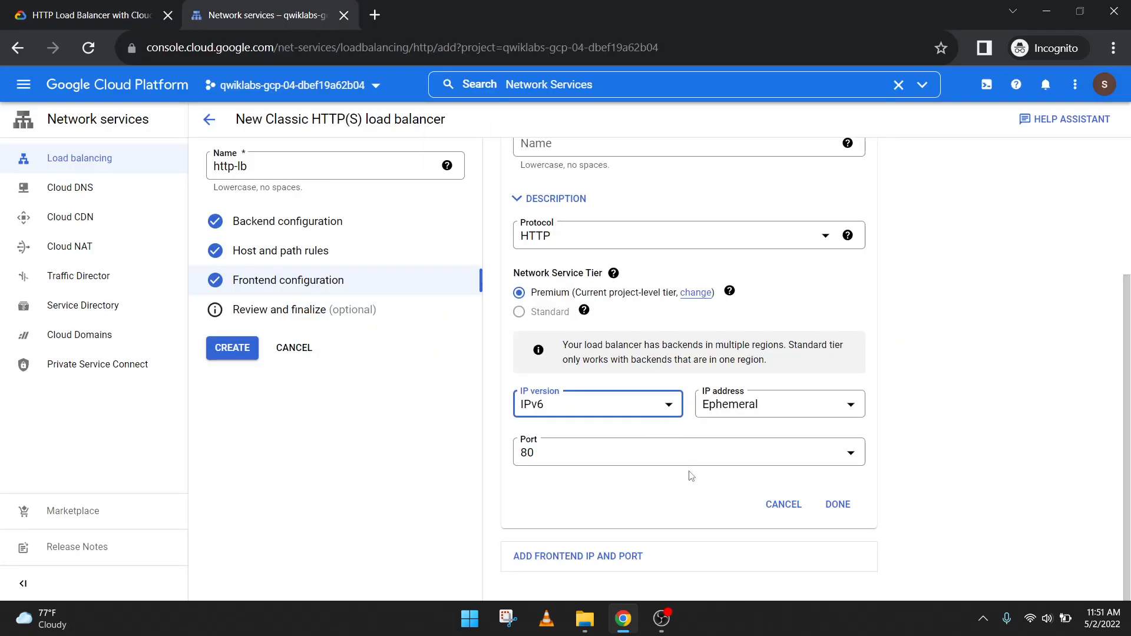
click(835, 504)
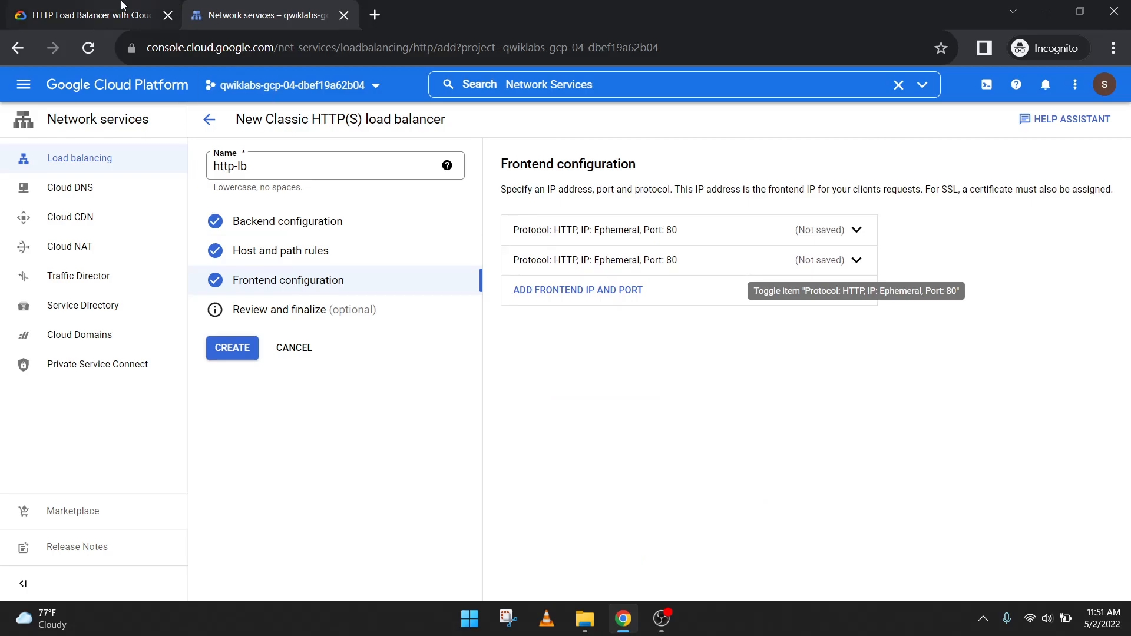
Read the lab's review and create instructions, and create the http-lb load balancer
click(102, 5)
scroll(497, 482, down, 4)
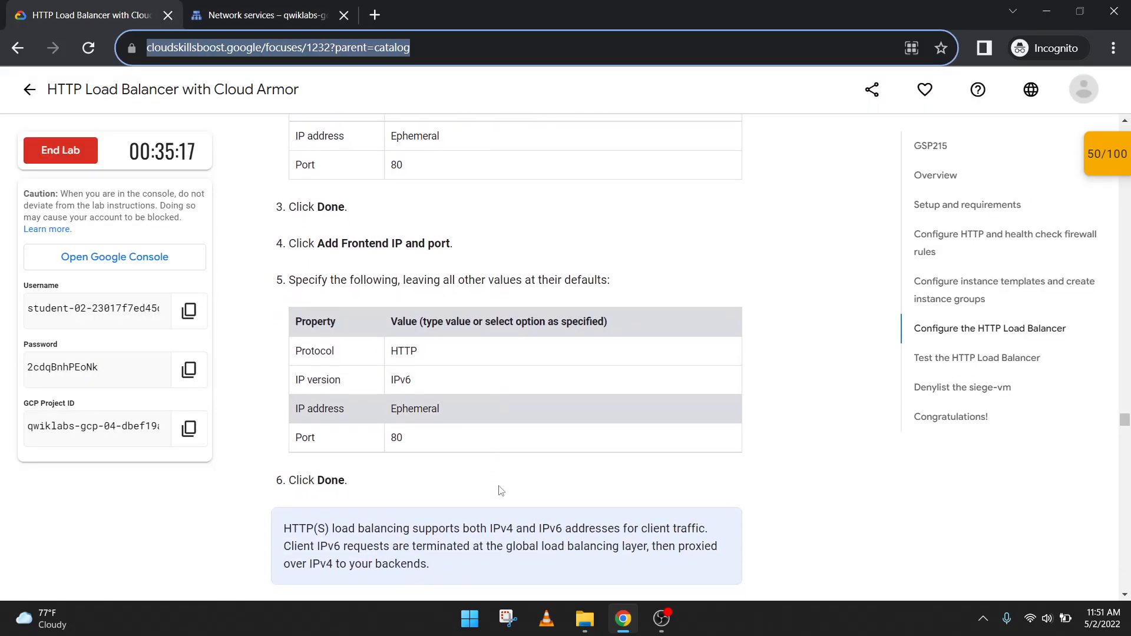
scroll(493, 494, down, 8)
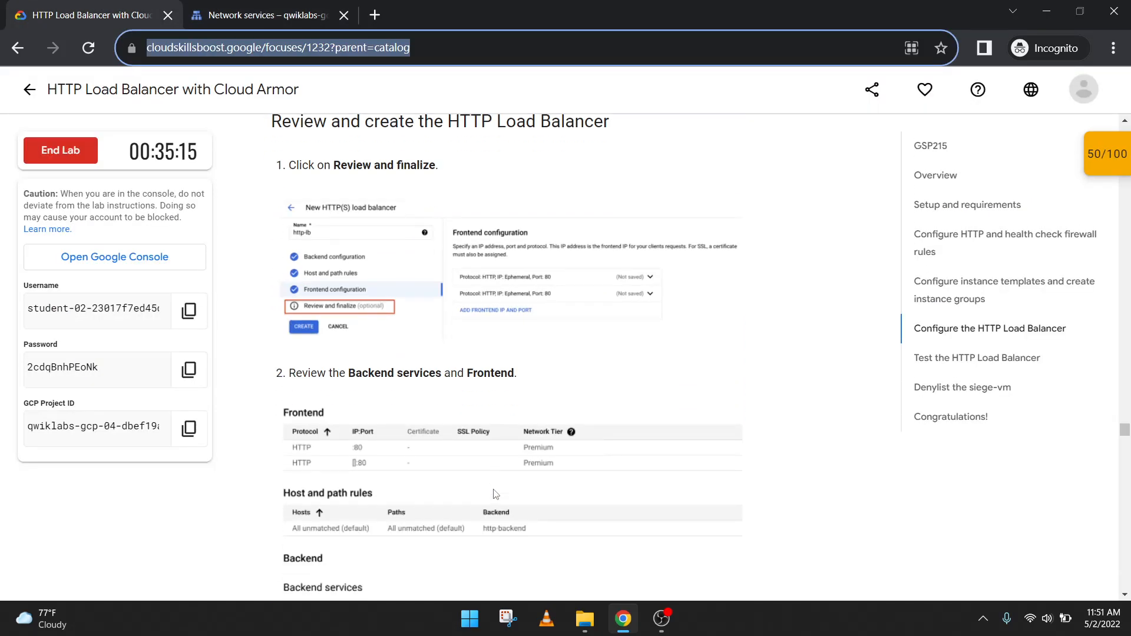
scroll(494, 494, down, 10)
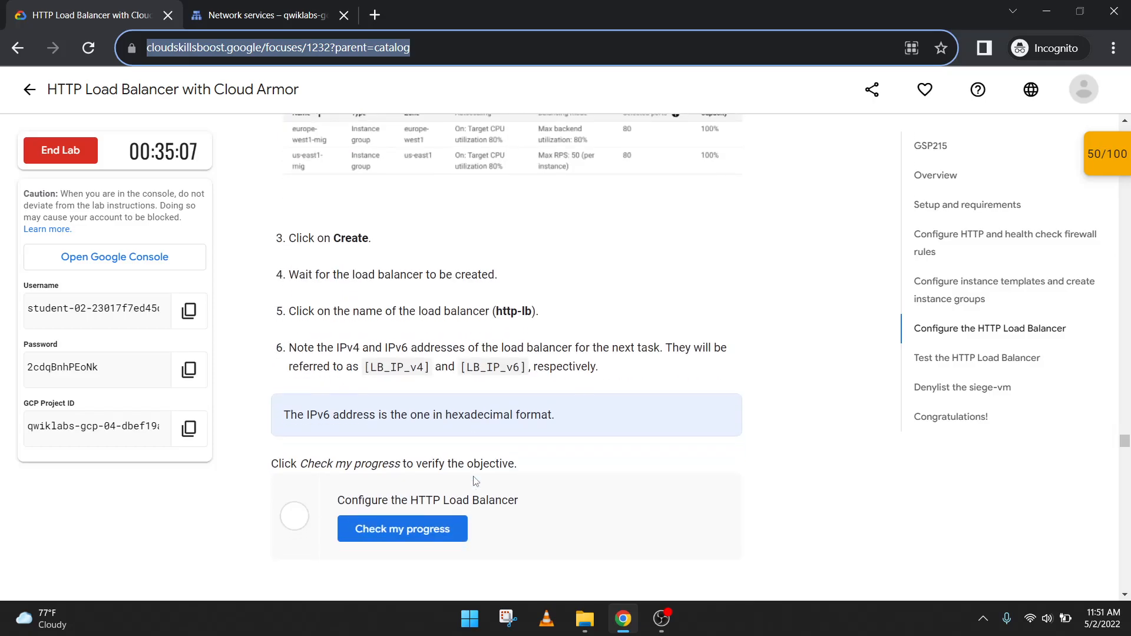
click(264, 12)
click(237, 353)
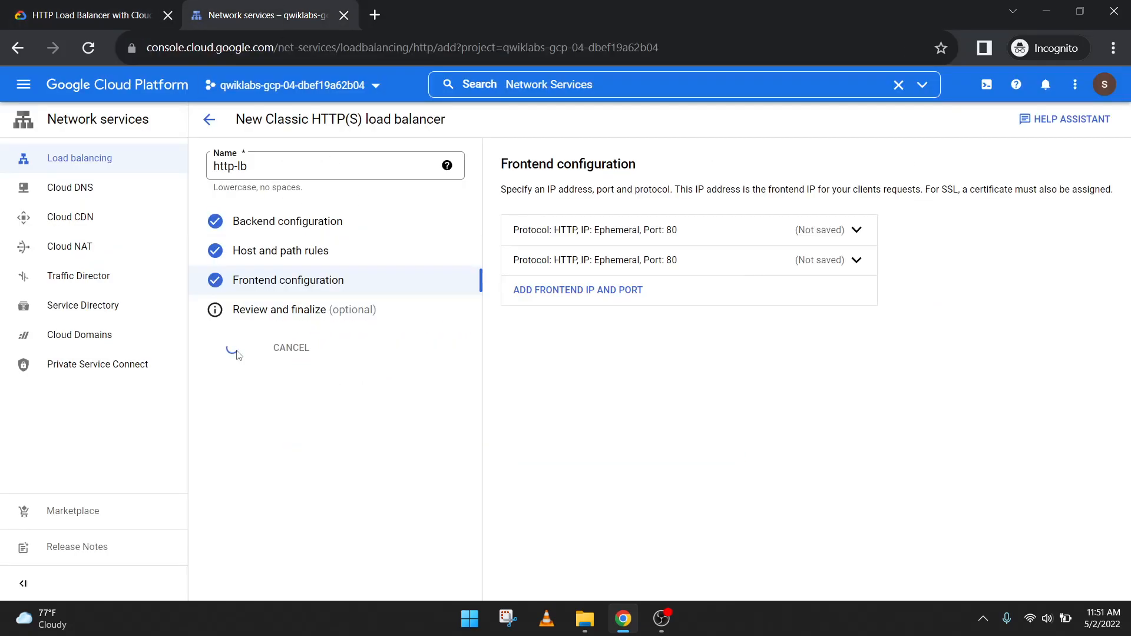
Follow the creation of http-lb in the console notifications and reread the lab's remaining load balancer instructions
click(106, 13)
scroll(467, 305, up, 5)
click(356, 8)
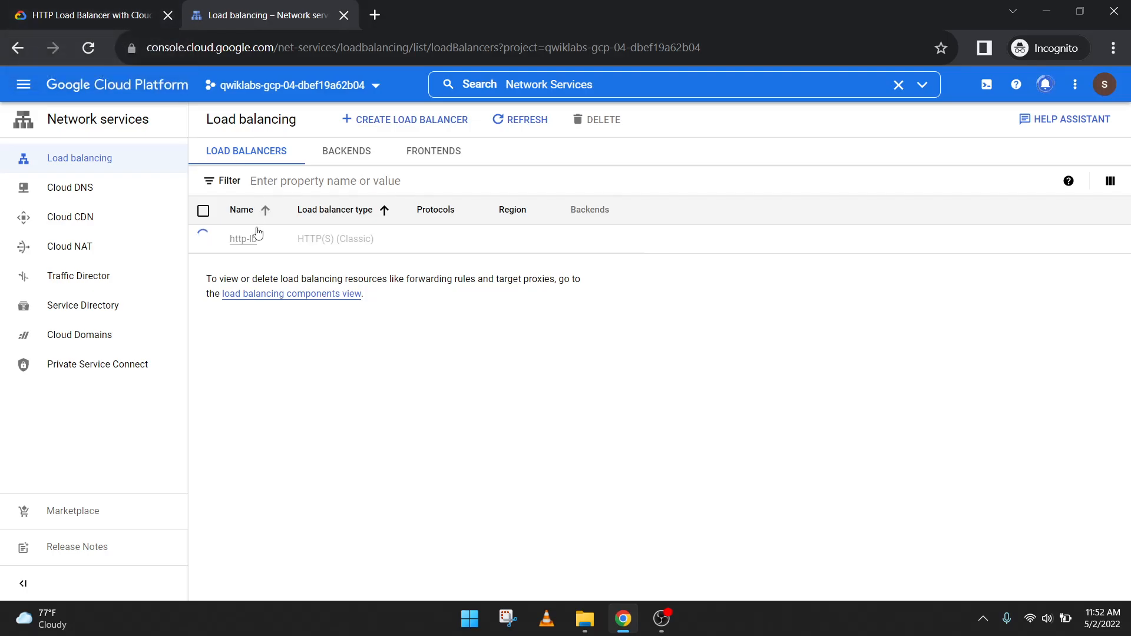
click(1046, 84)
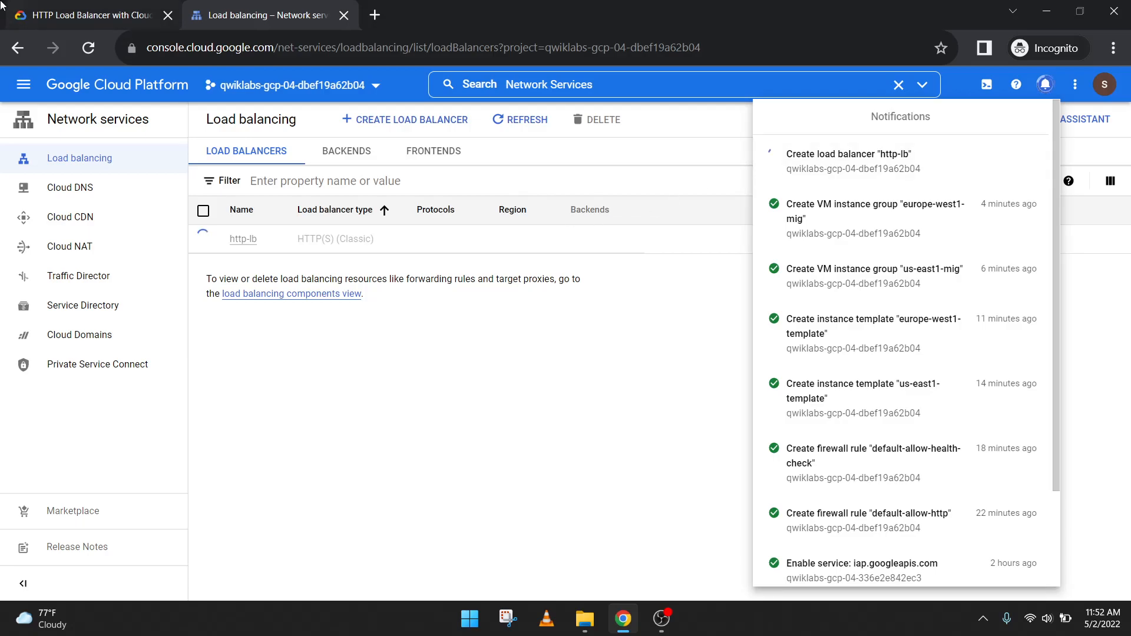
click(91, 14)
scroll(395, 340, down, 8)
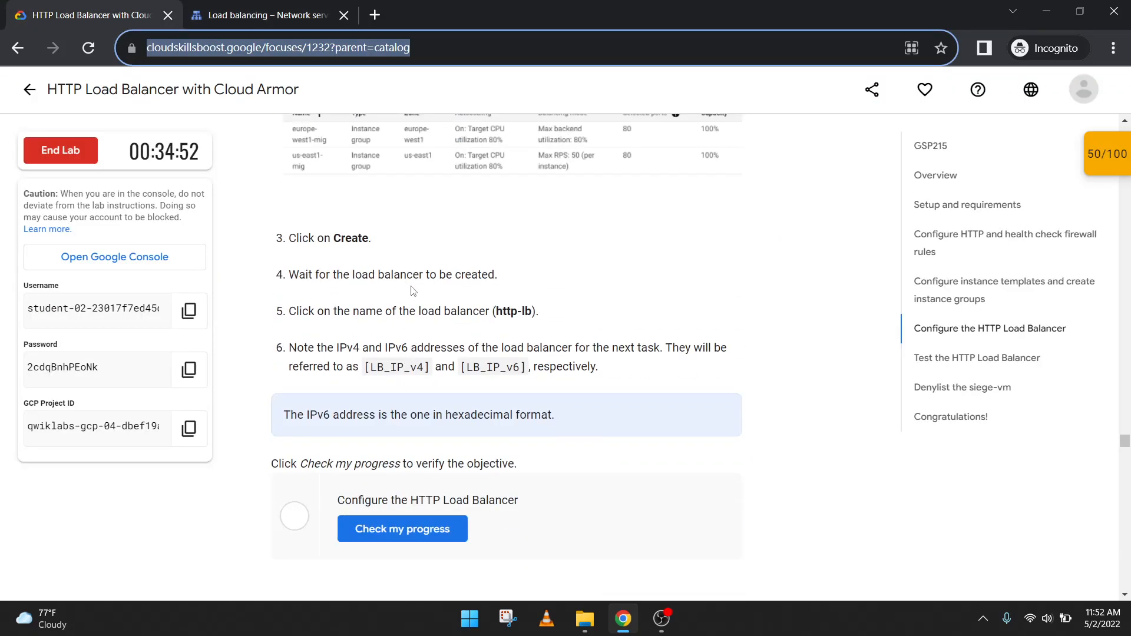
click(248, 15)
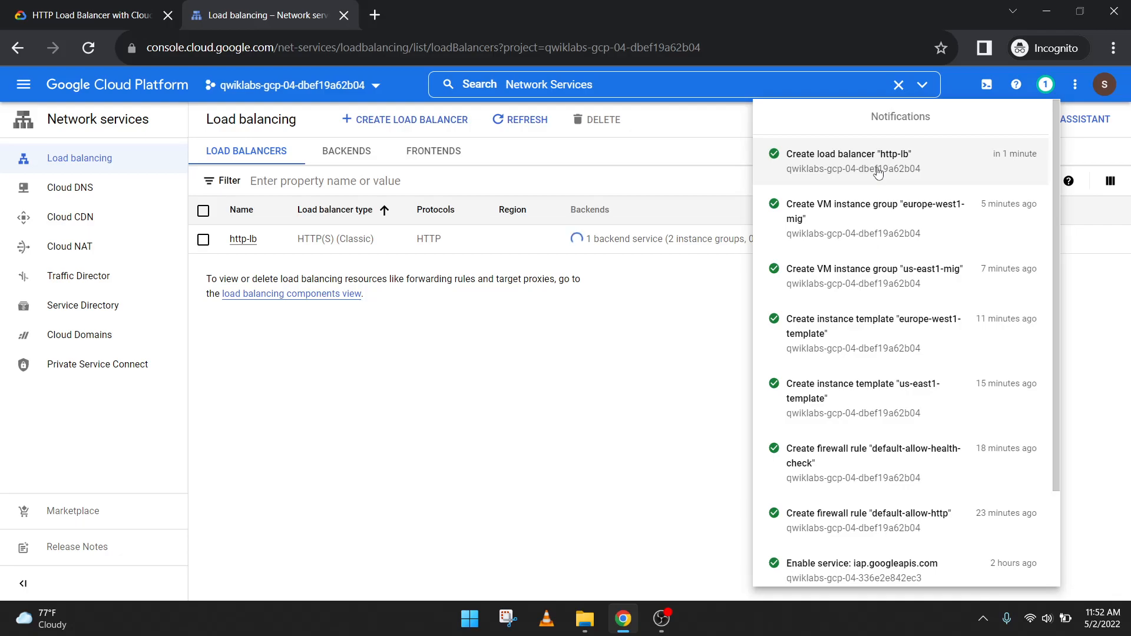
Check the lab progress for the objective Configure the HTTP Load Balancer
click(92, 14)
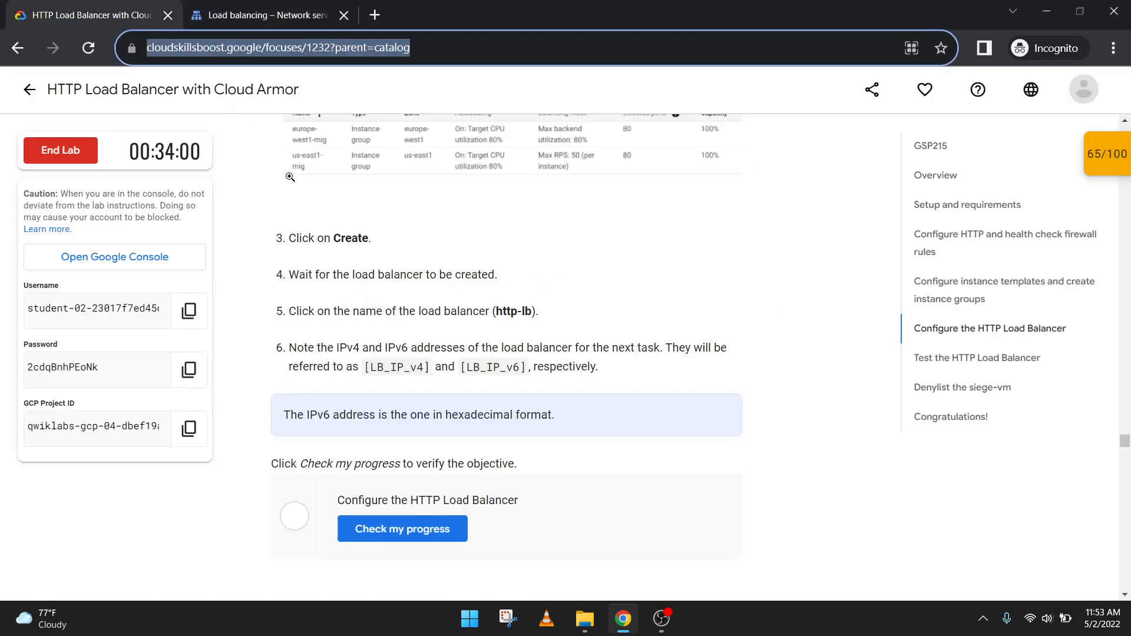
click(377, 531)
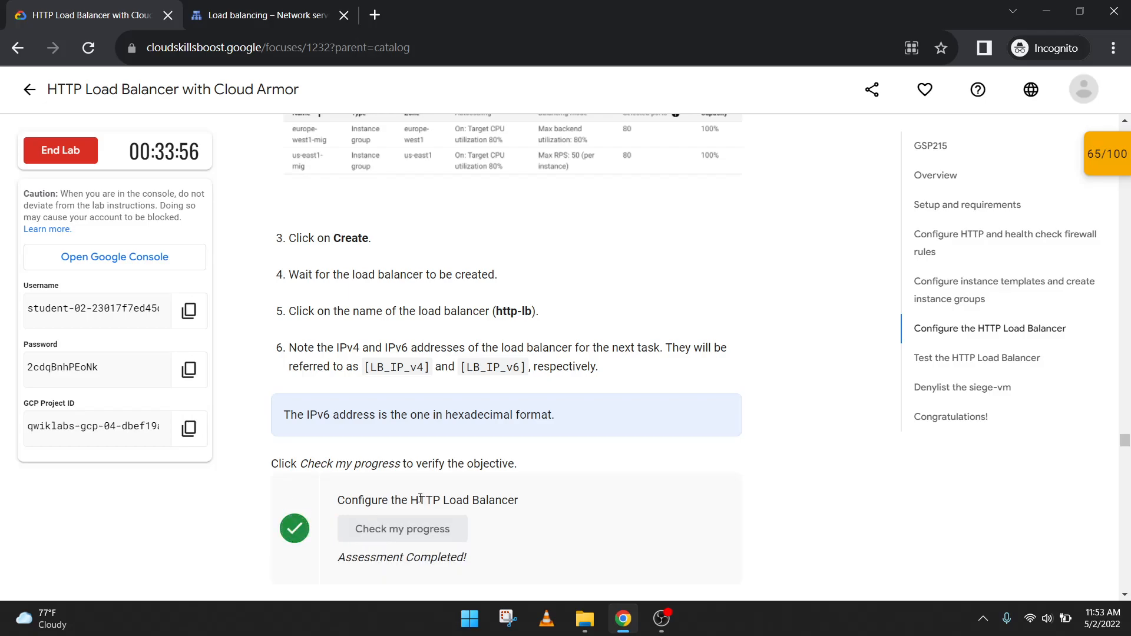
scroll(419, 498, down, 1)
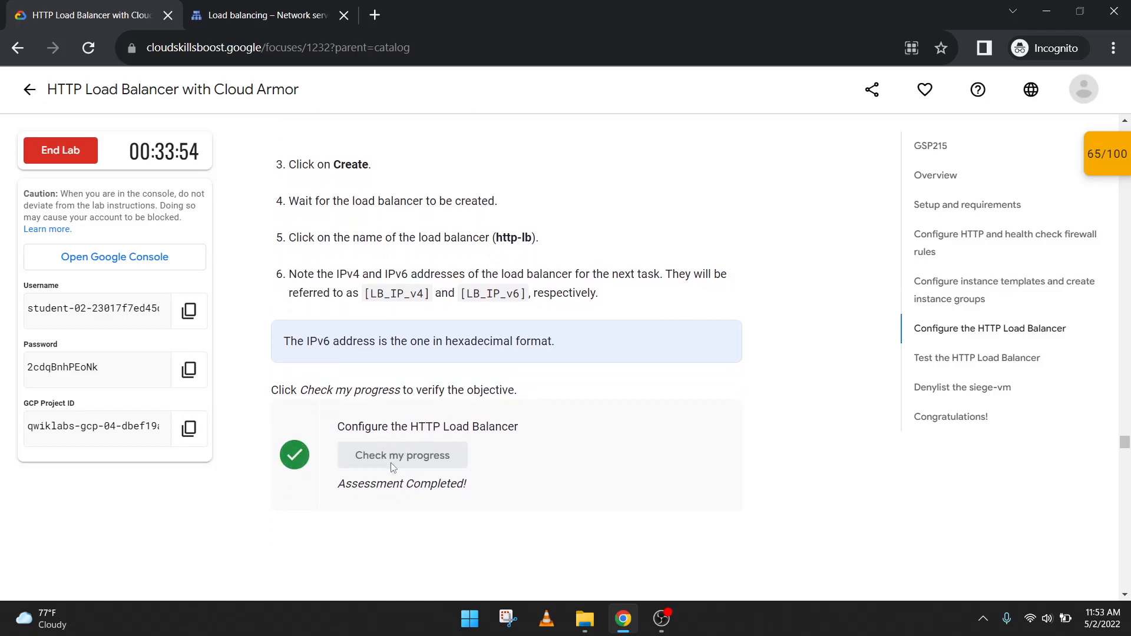
Read the lab's instructions for testing the load balancer and the property table for the siege-vm instance
scroll(399, 483, down, 6)
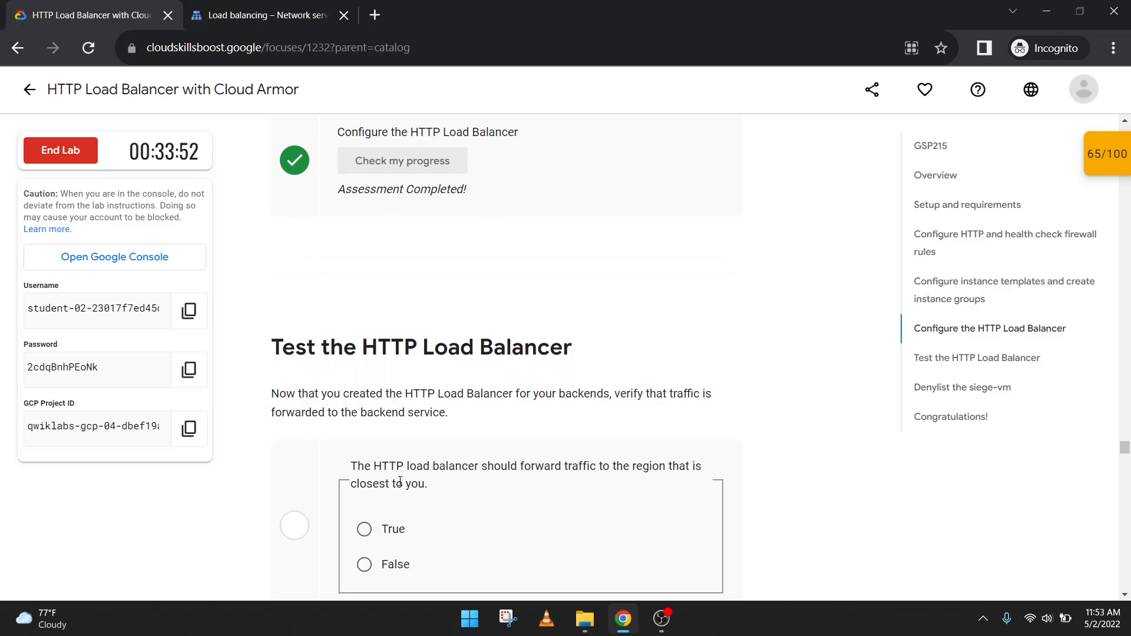
scroll(380, 384, down, 4)
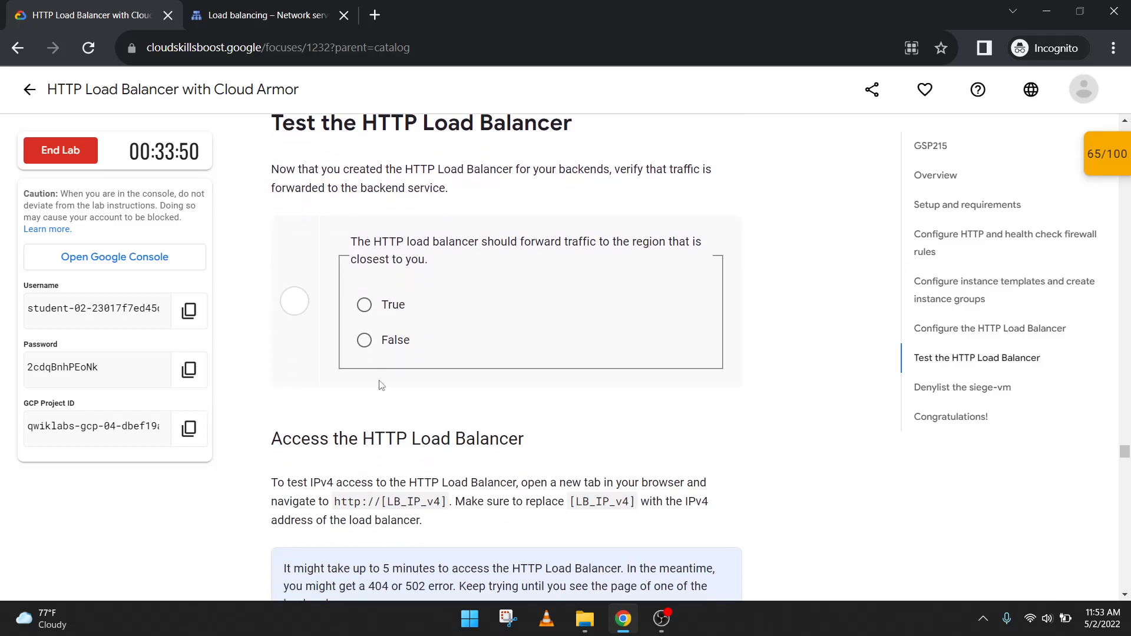
scroll(380, 386, down, 5)
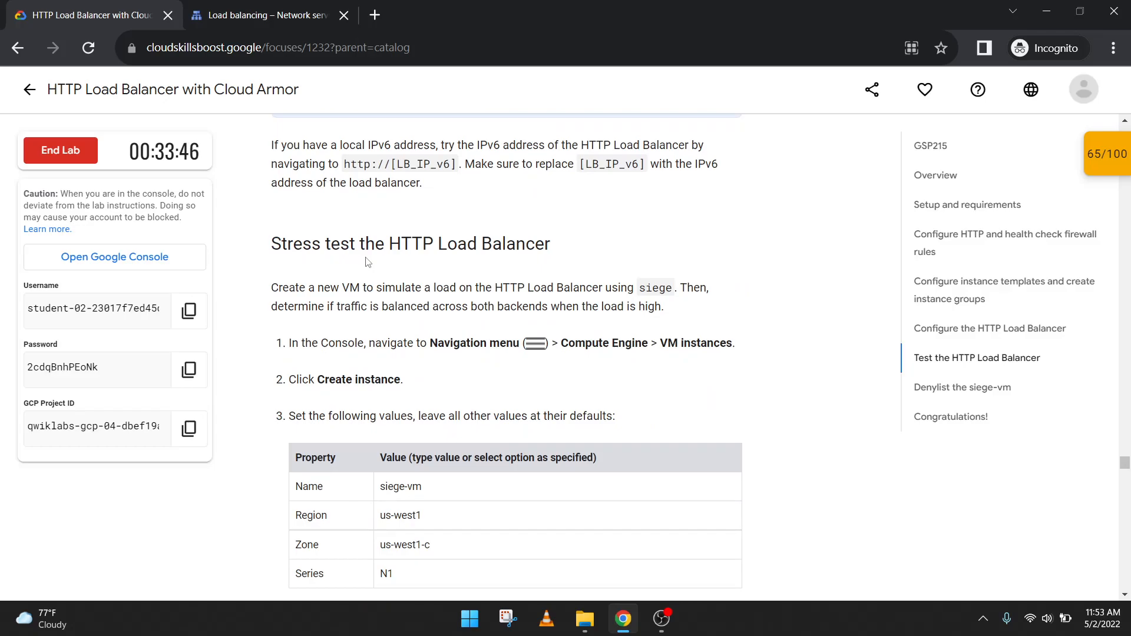
scroll(449, 286, down, 3)
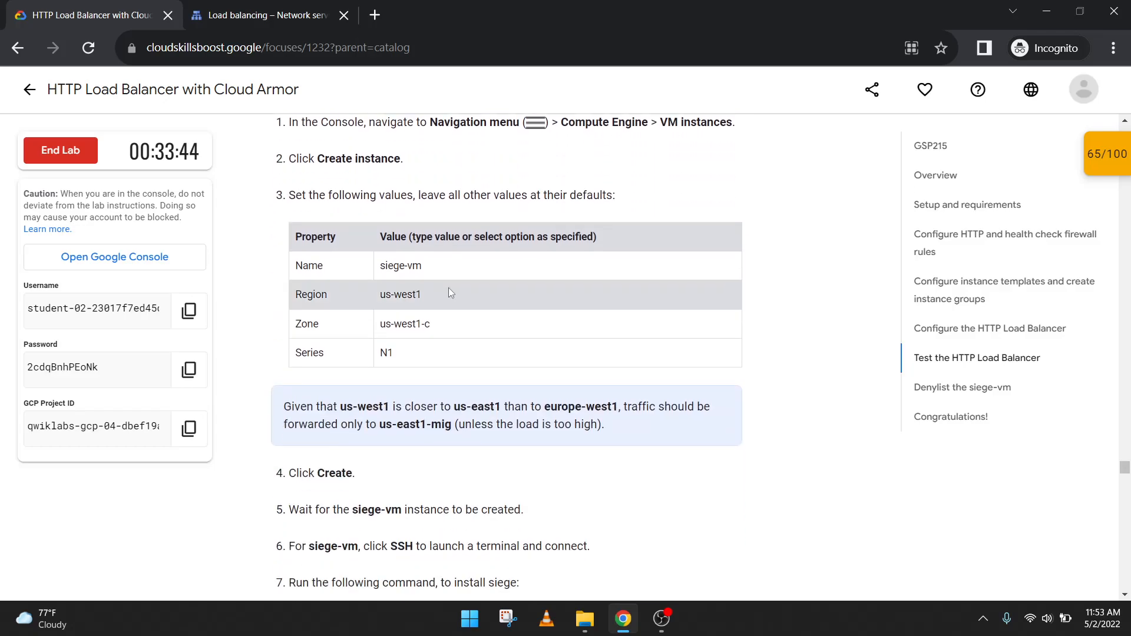
Find Compute Engine through the Google Cloud console search and open its VM instances page
scroll(447, 287, up, 3)
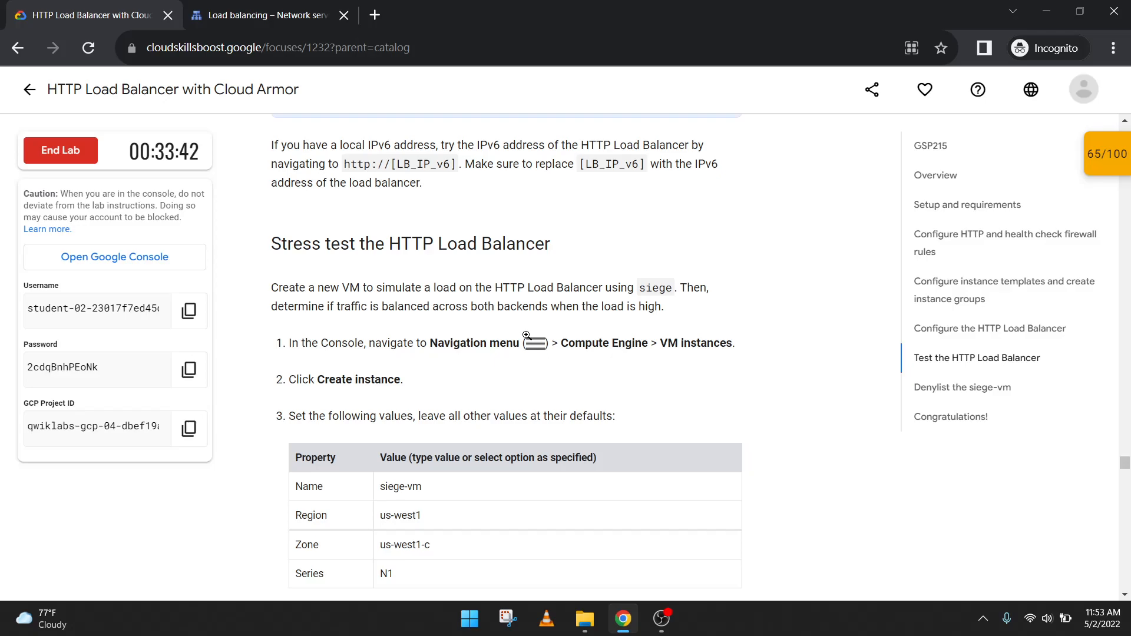
drag(562, 346, 649, 346)
key(ctrl+c)
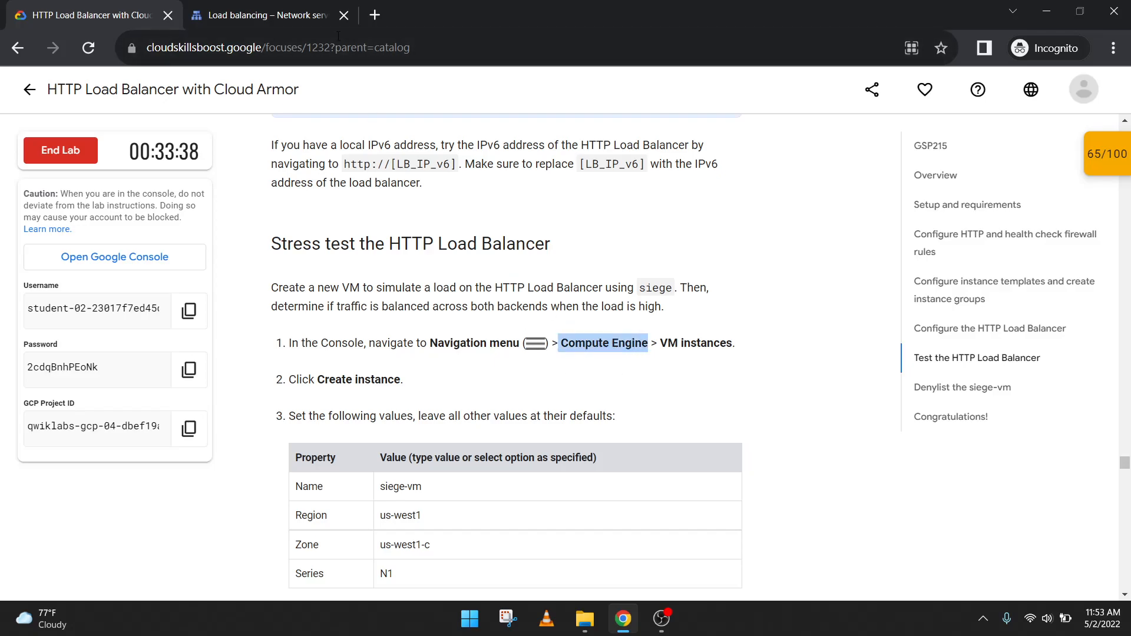
click(265, 15)
click(604, 84)
drag(604, 85, 505, 85)
key(ctrl+v)
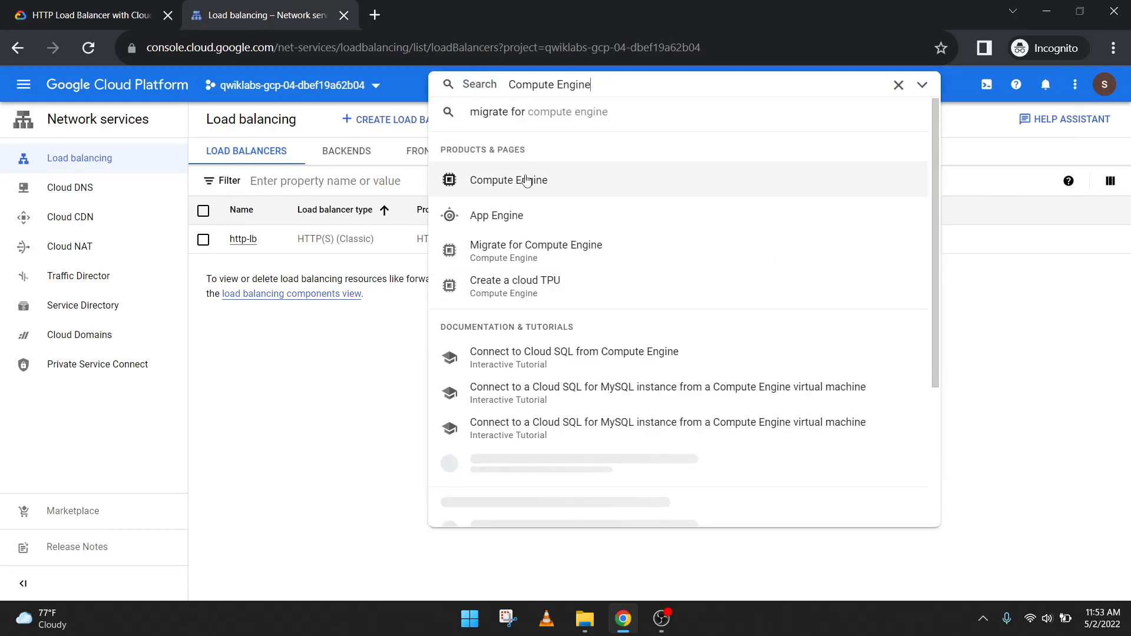
click(524, 179)
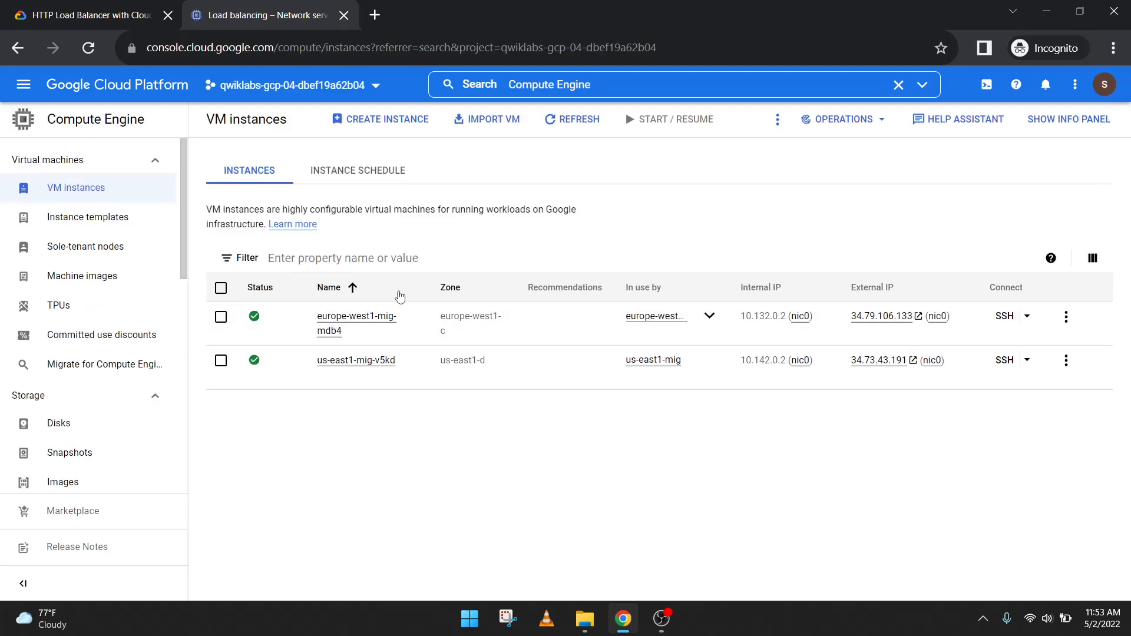
Start creating a new VM instance and name it siege-vm, as given in the lab's property table
click(94, 12)
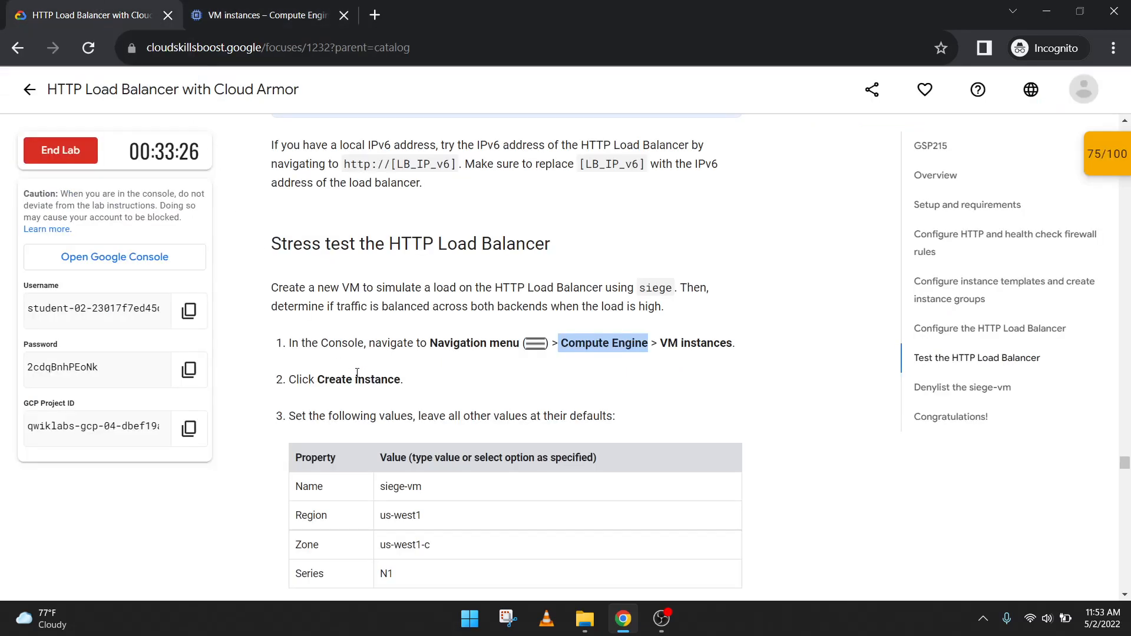
click(277, 8)
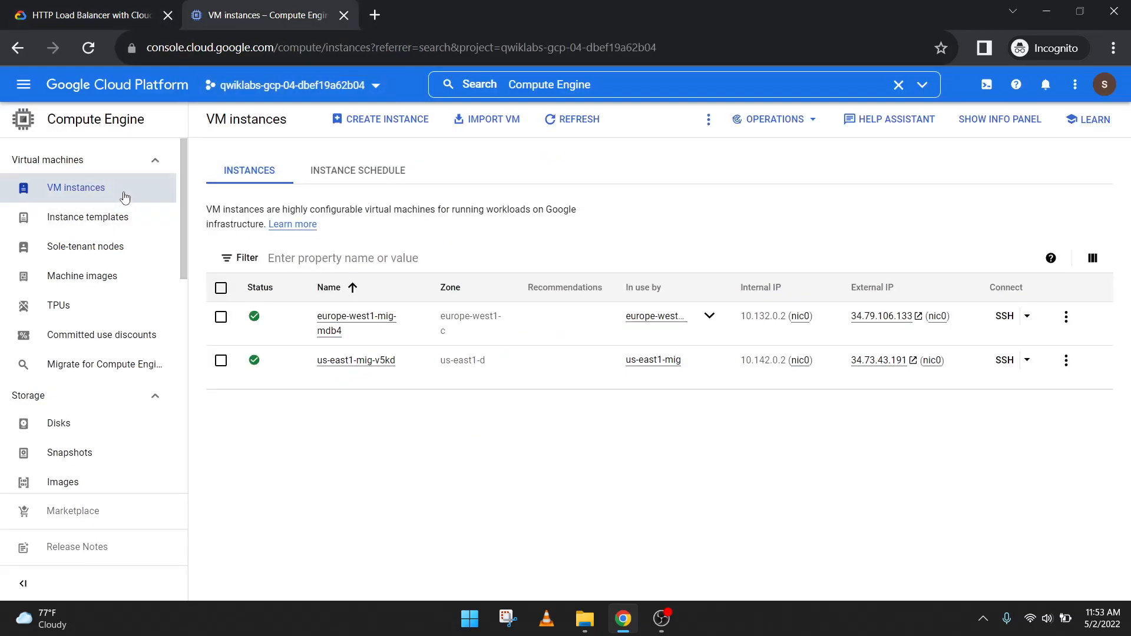
click(378, 125)
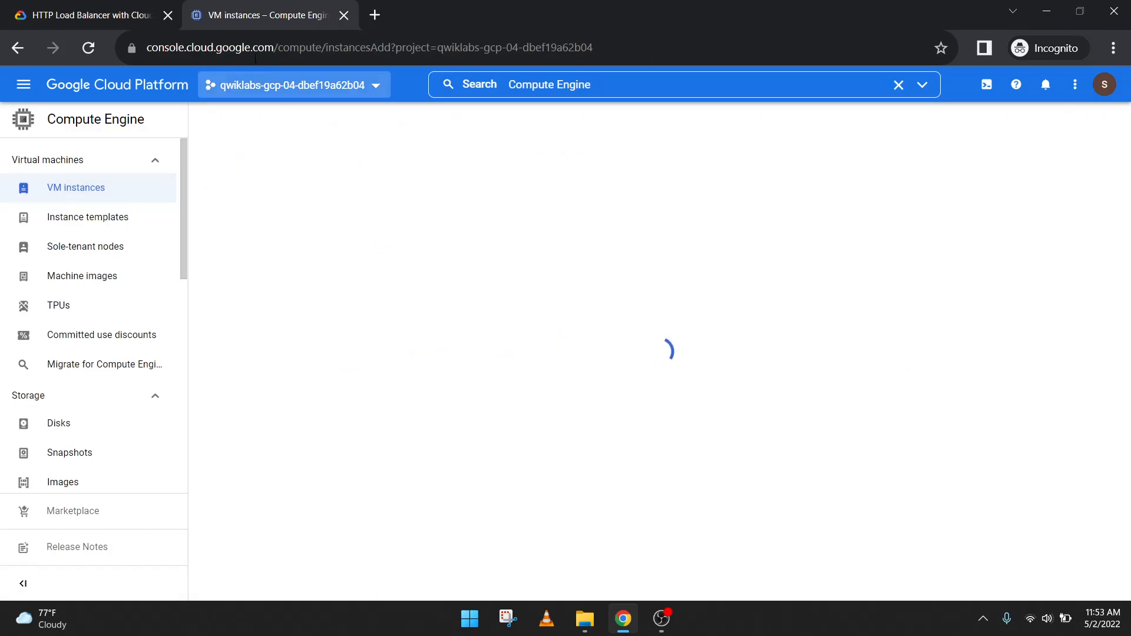
click(126, 17)
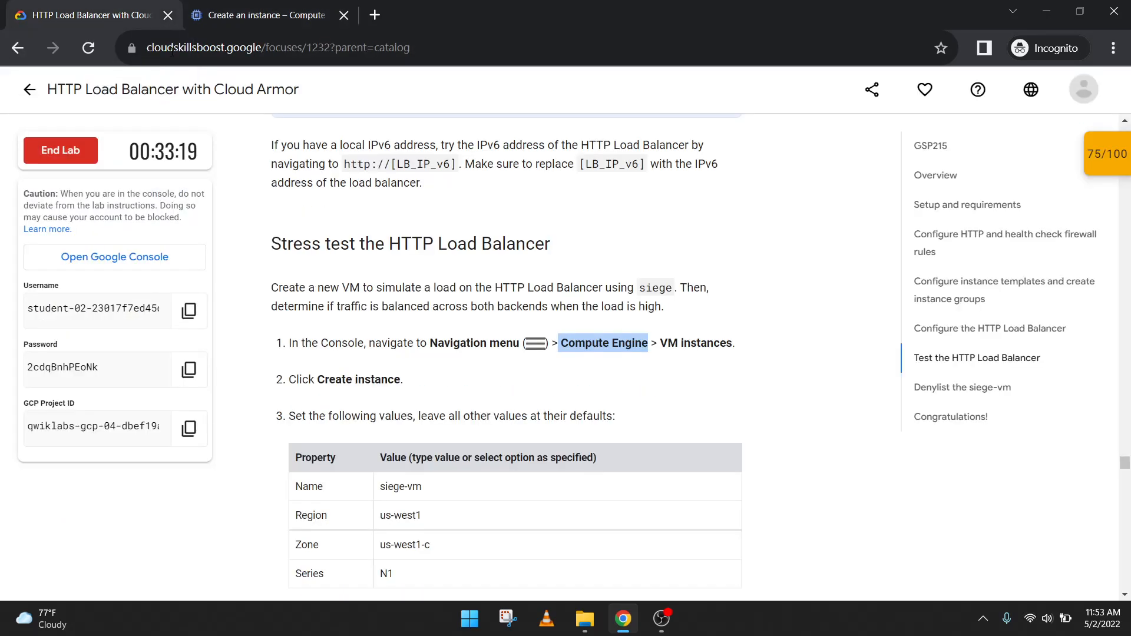
scroll(501, 404, down, 2)
click(425, 341)
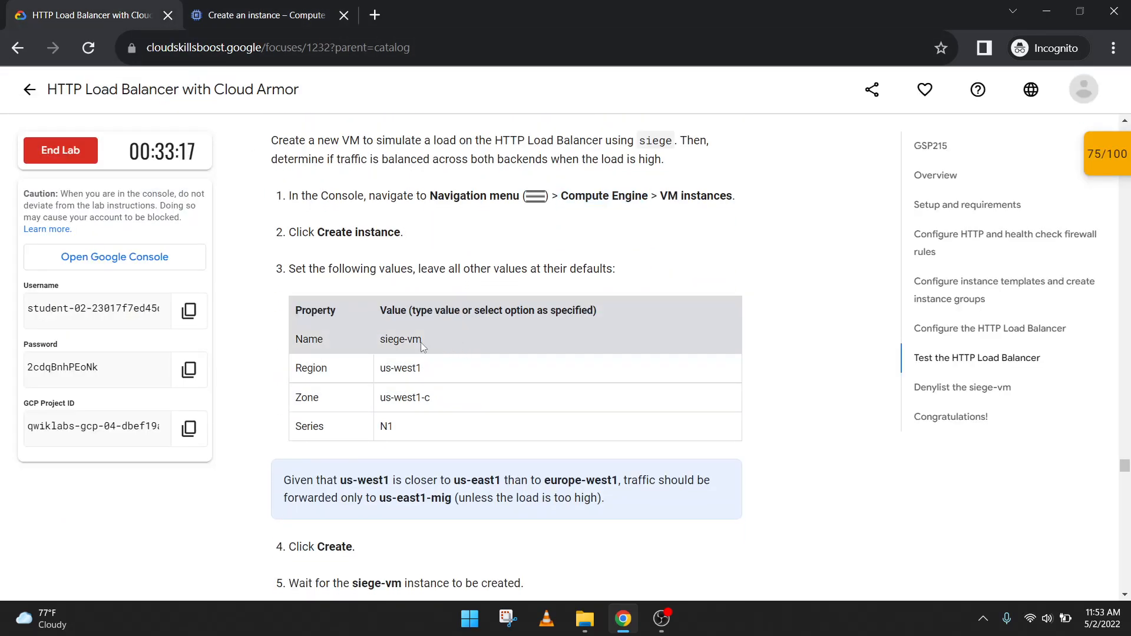
click(265, 15)
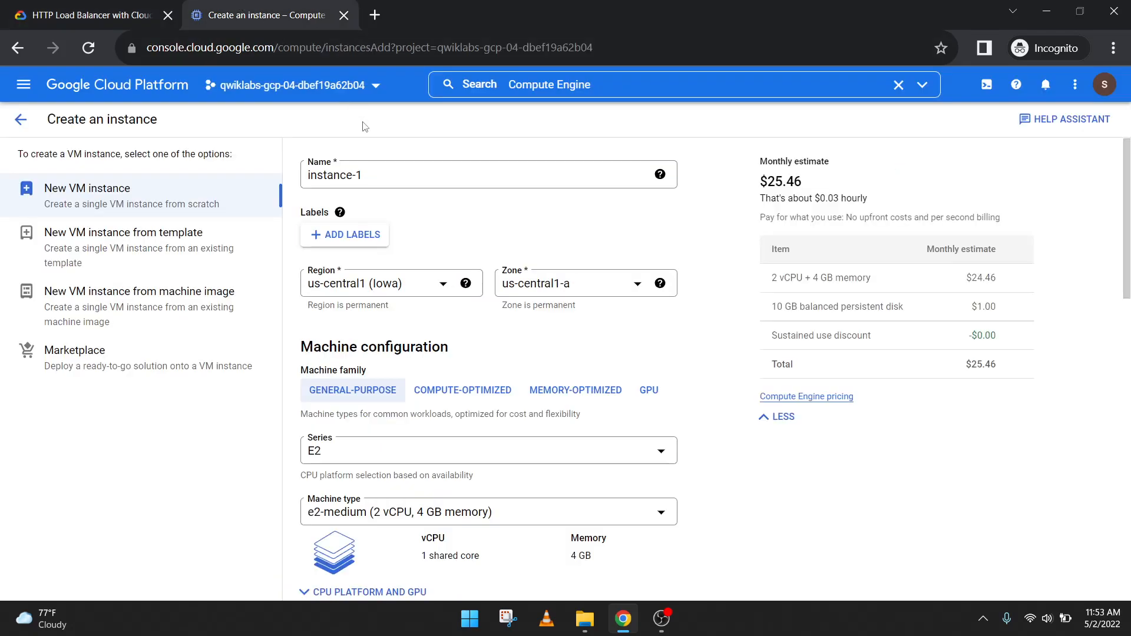
drag(373, 179, 244, 171)
text(siege-vm)
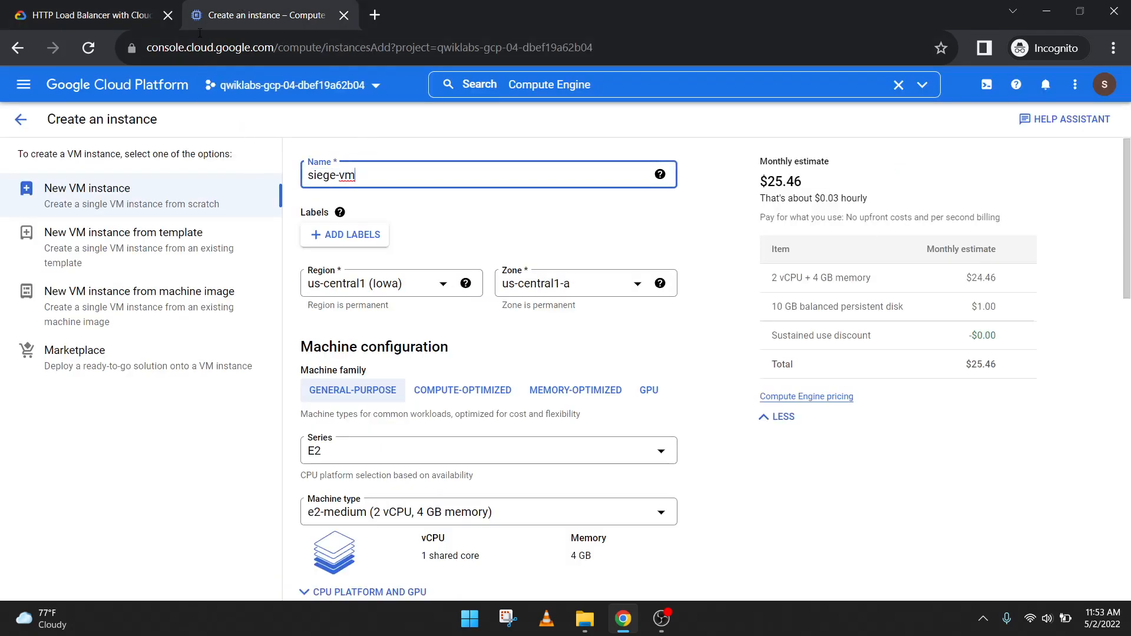
Set the siege-vm instance's region to us-west1 (Oregon) and its zone to us-west1-c
click(118, 14)
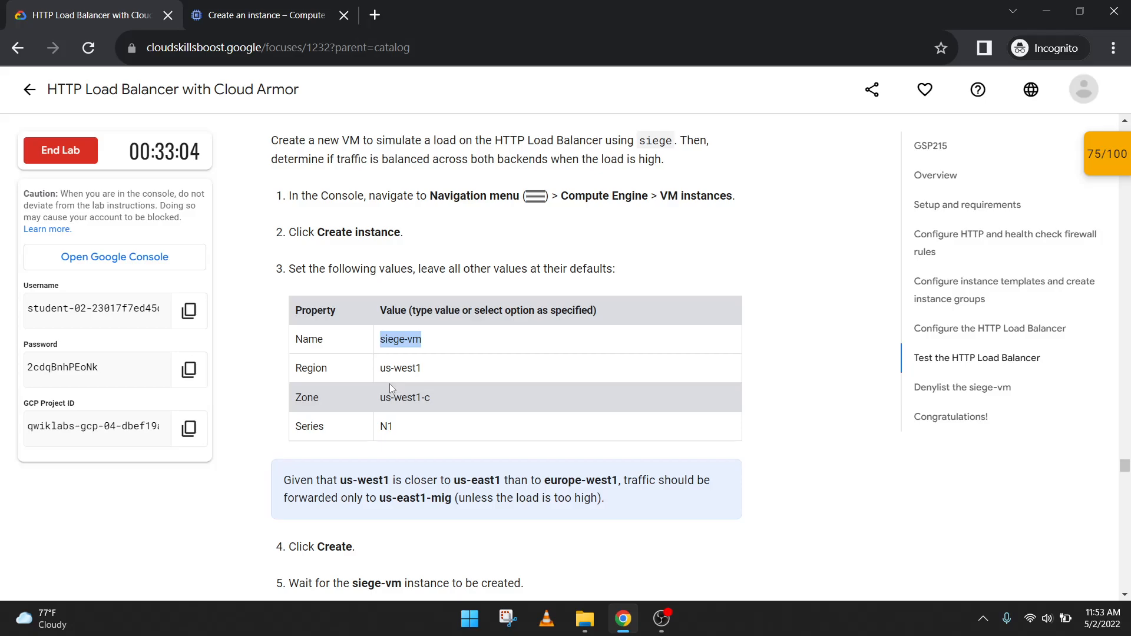
click(256, 6)
click(418, 285)
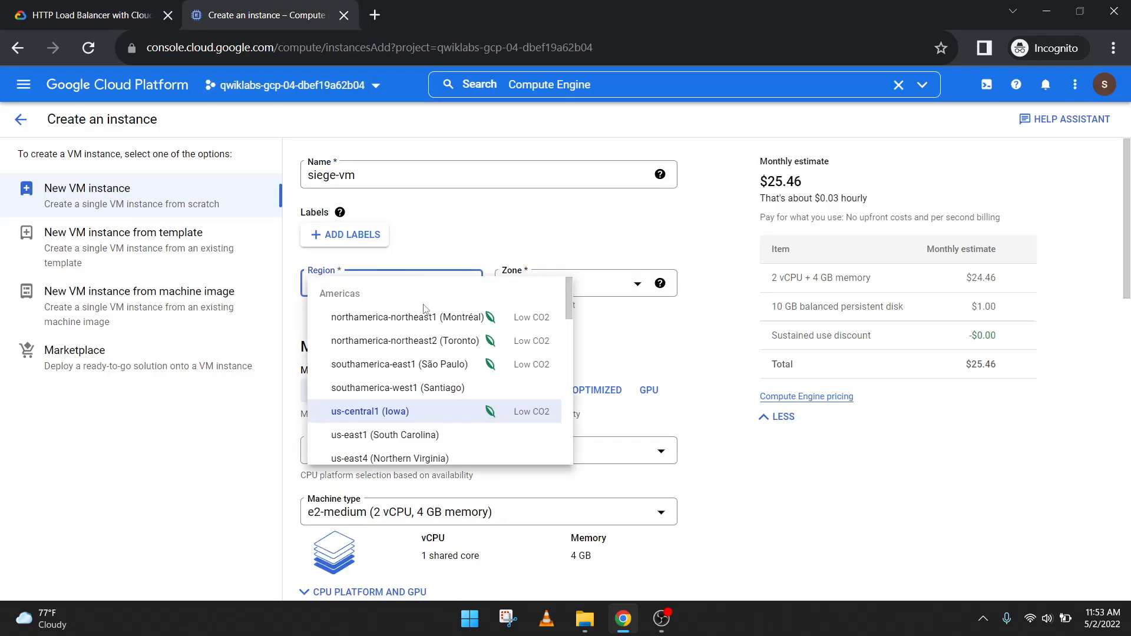
scroll(416, 420, down, 2)
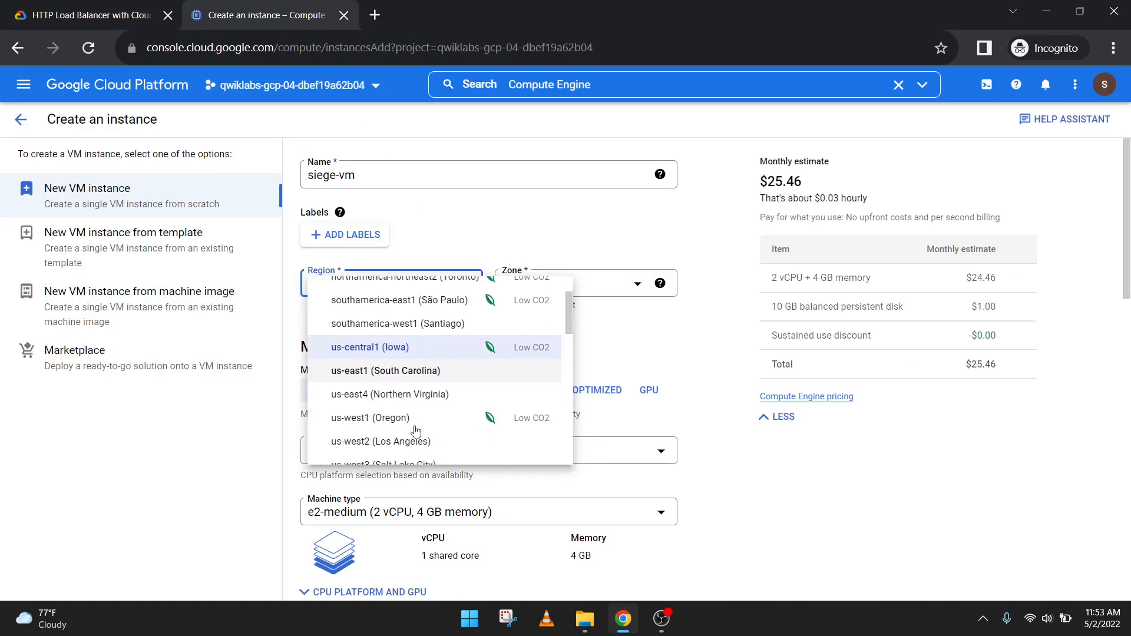
click(404, 405)
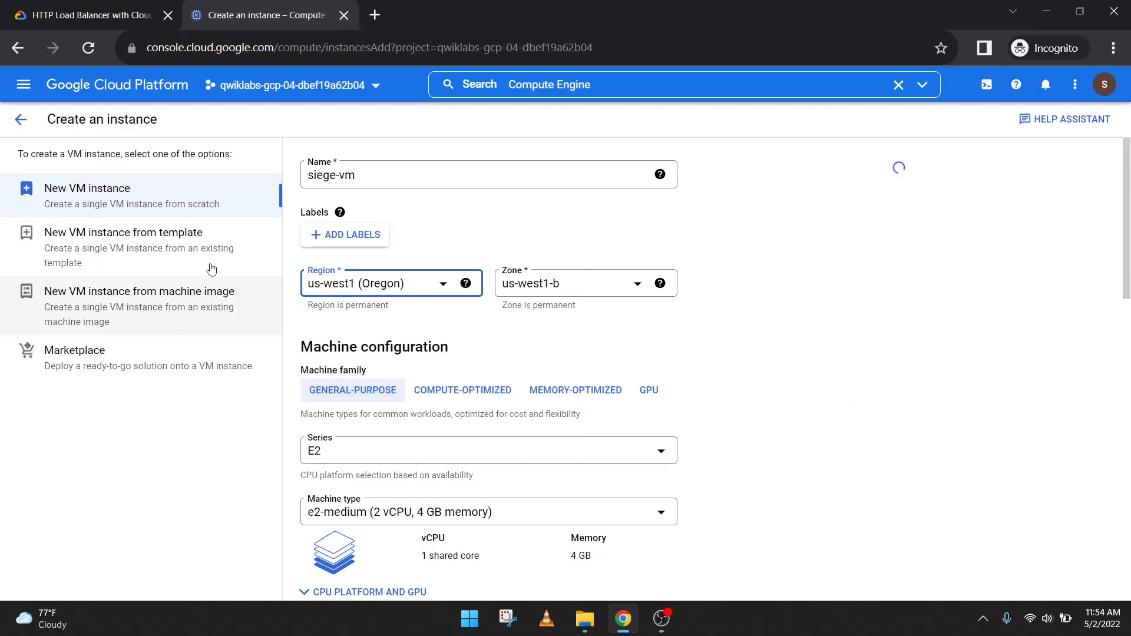
click(94, 13)
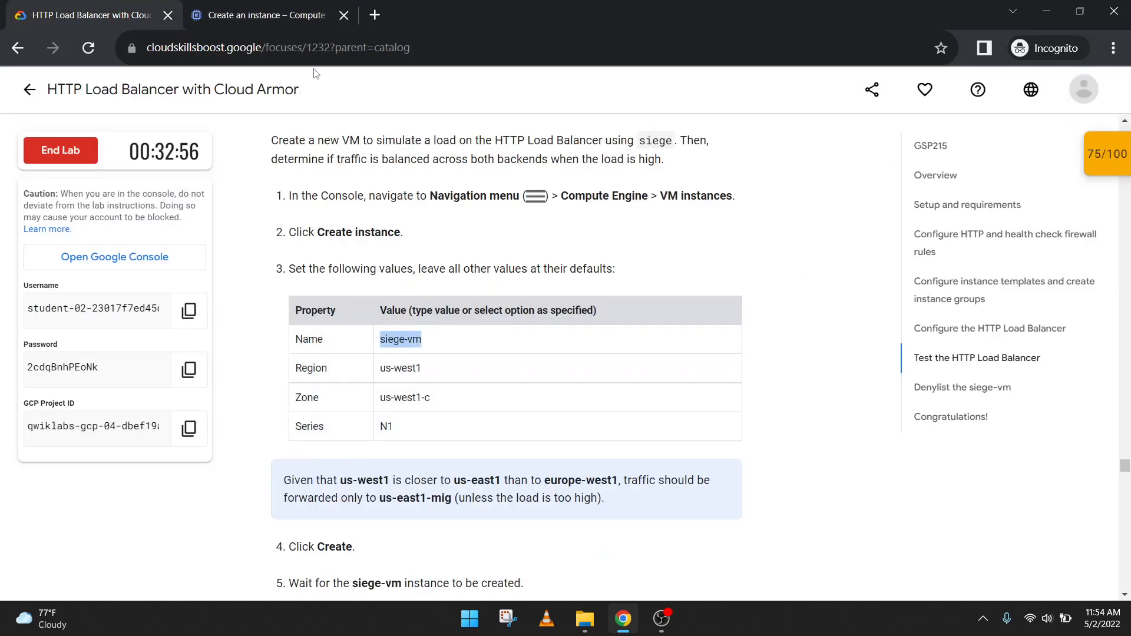
click(282, 18)
click(608, 282)
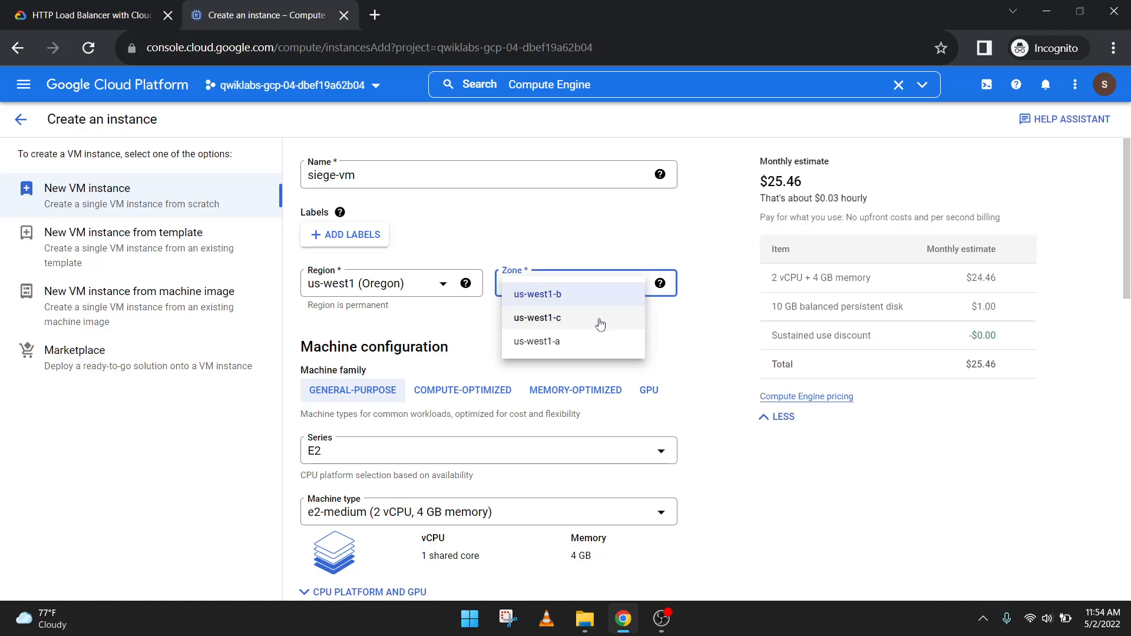
click(596, 318)
Set the machine series of siege-vm to N1 in the machine configuration
click(94, 15)
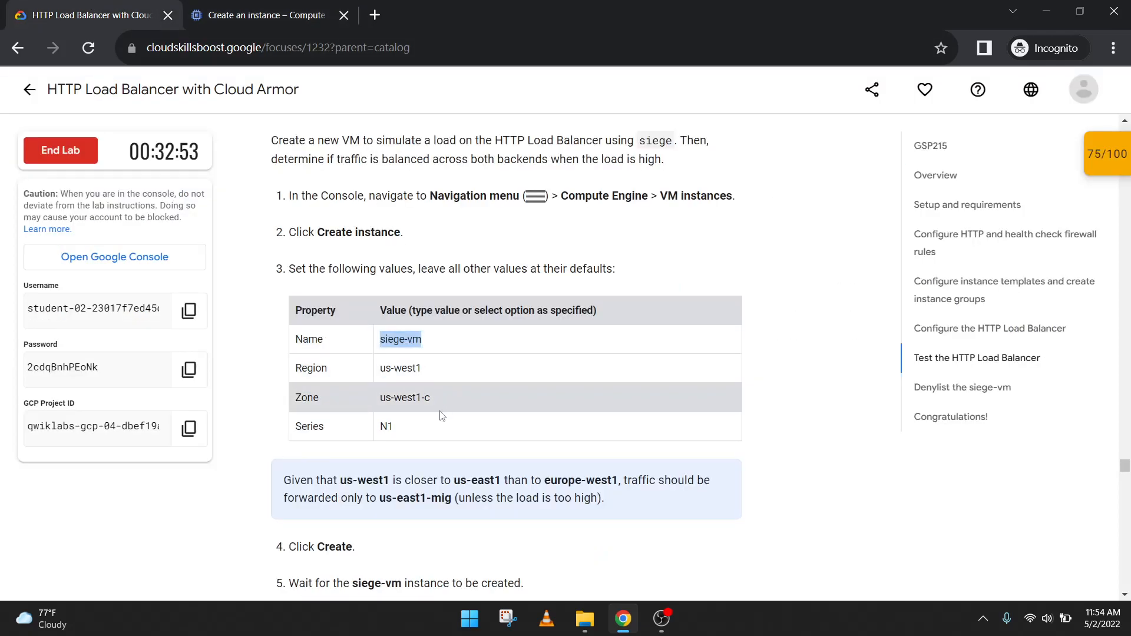
key(ctrl+Tab)
scroll(360, 301, down, 2)
click(361, 300)
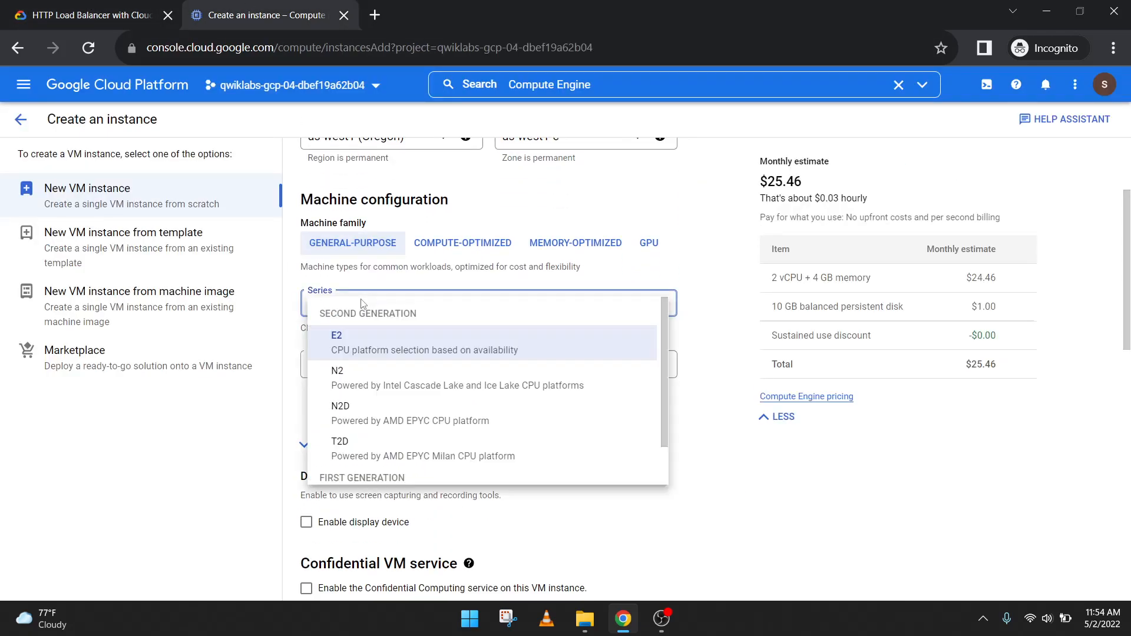
scroll(371, 401, down, 1)
click(379, 459)
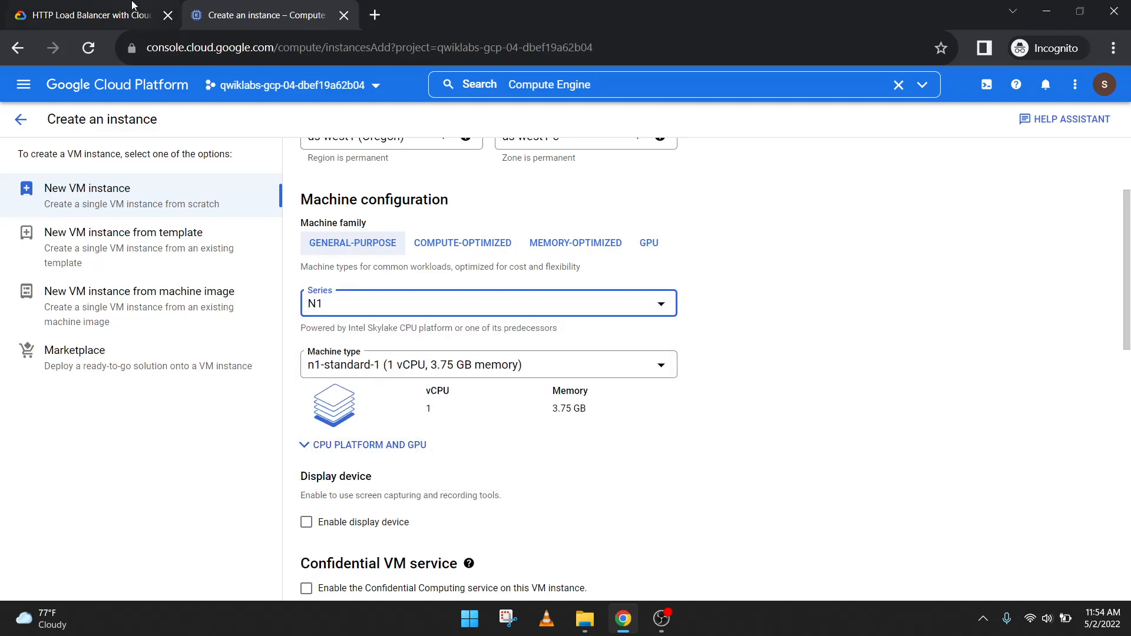
Check the lab's instance settings against the remaining options left at their defaults, and create the siege-vm instance
key(ctrl+Tab)
scroll(464, 393, down, 2)
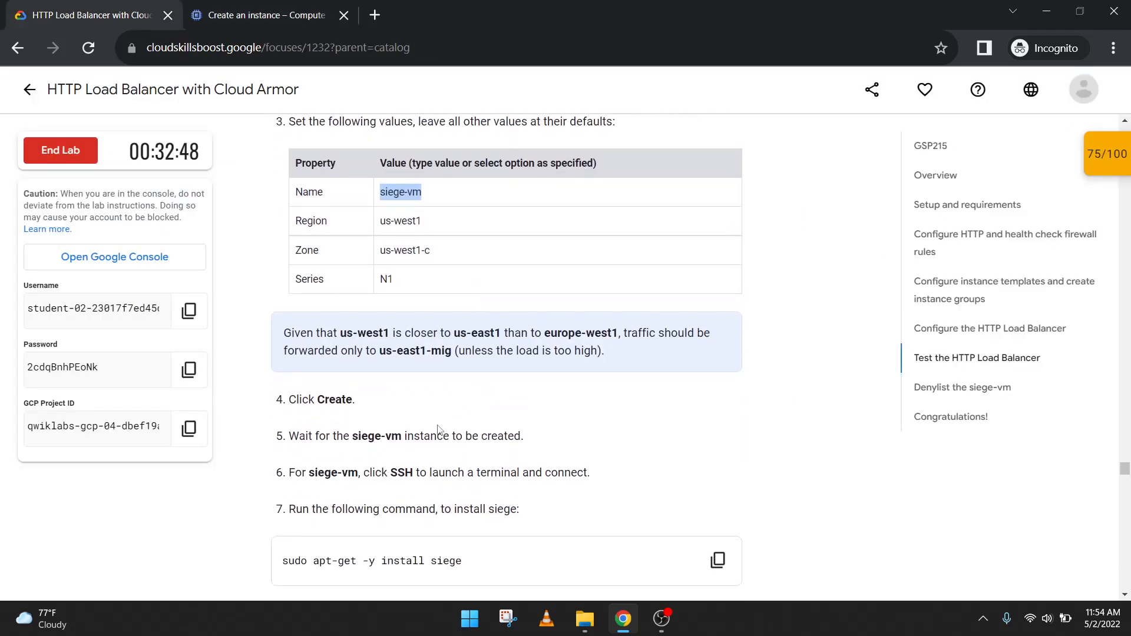
key(ctrl+Tab)
scroll(357, 519, down, 10)
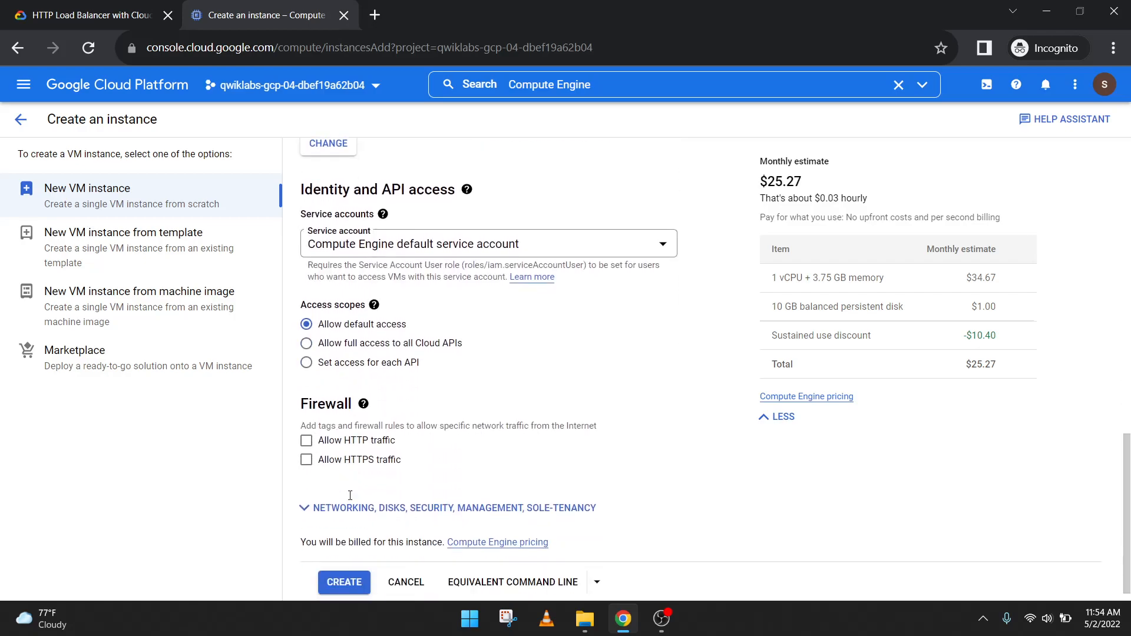
key(ctrl+Tab)
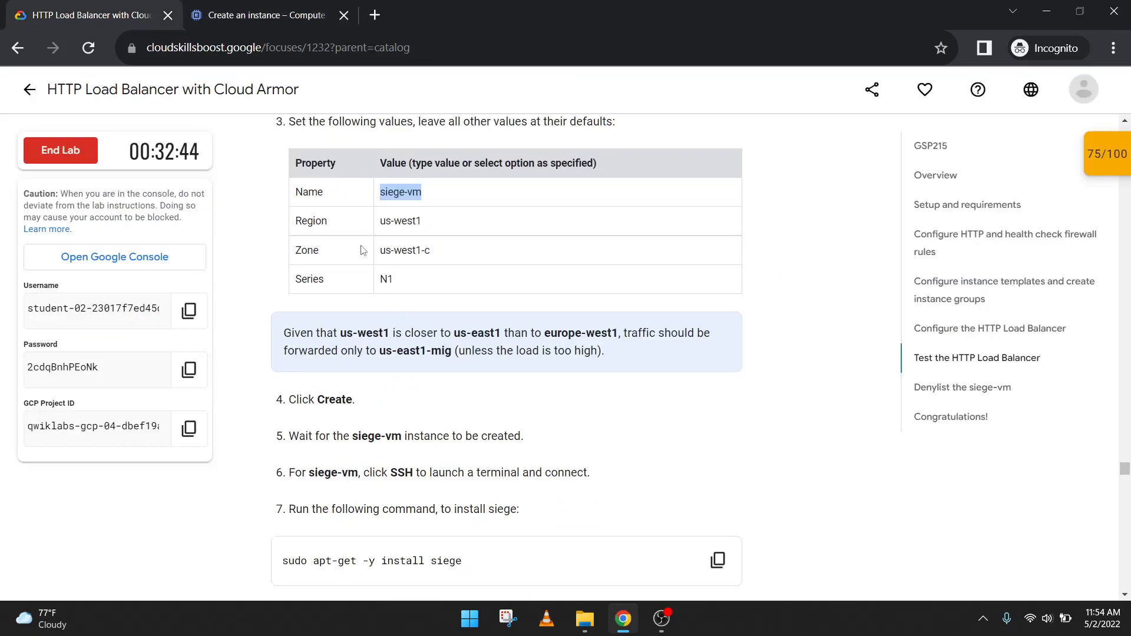
click(258, 6)
click(342, 563)
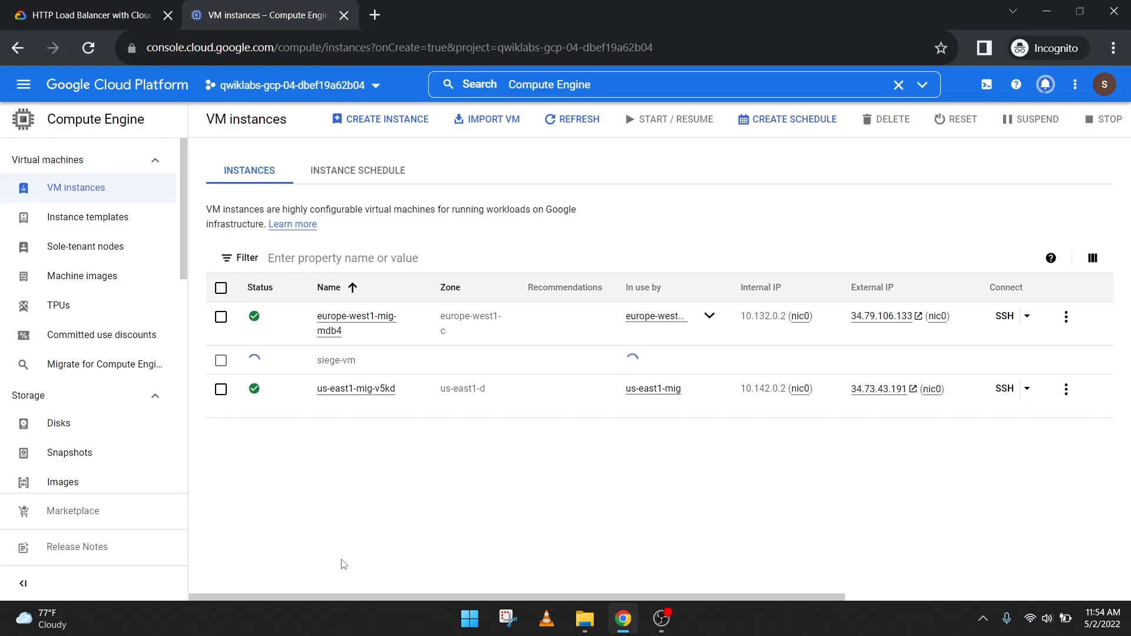
Read the lab's instructions for connecting to siege-vm and installing siege, and check the instance's creation status
click(80, 16)
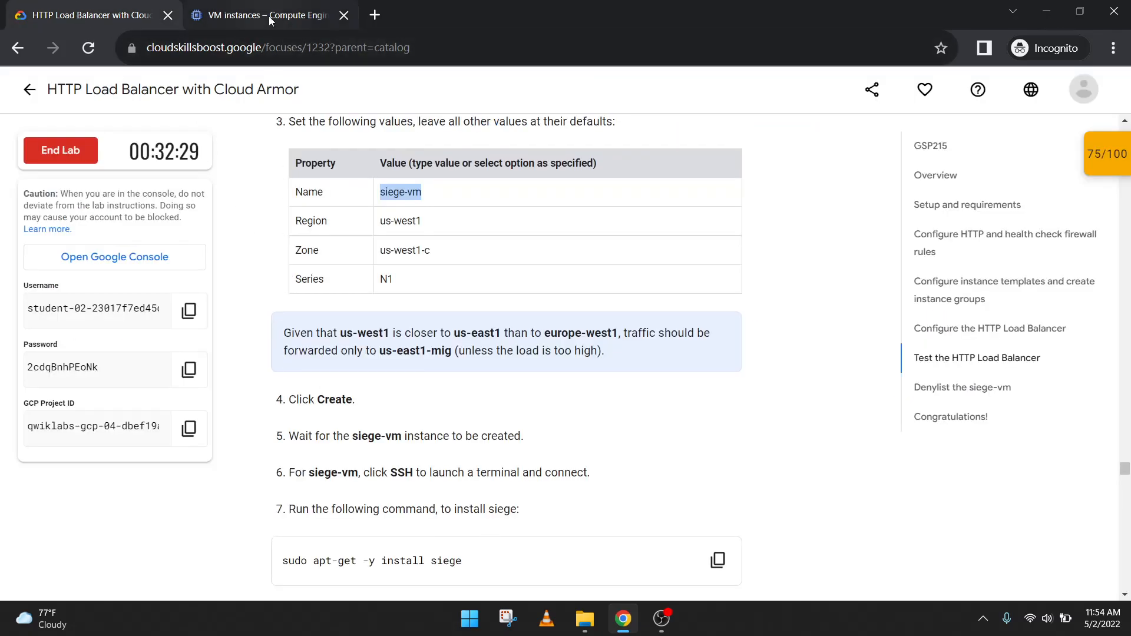
scroll(413, 364, down, 3)
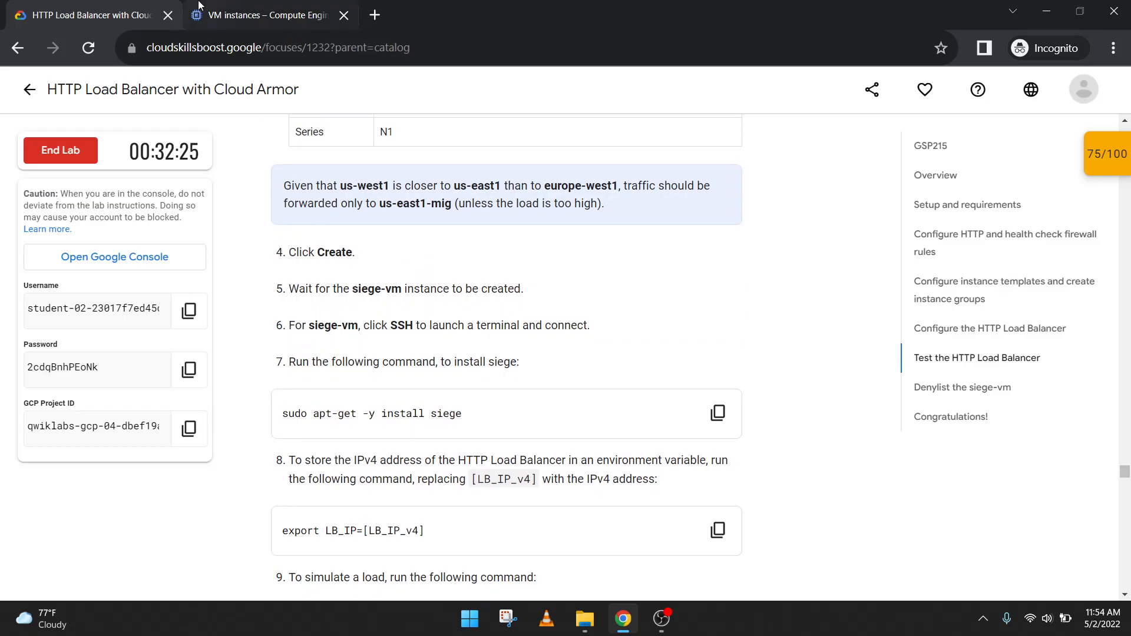
click(217, 6)
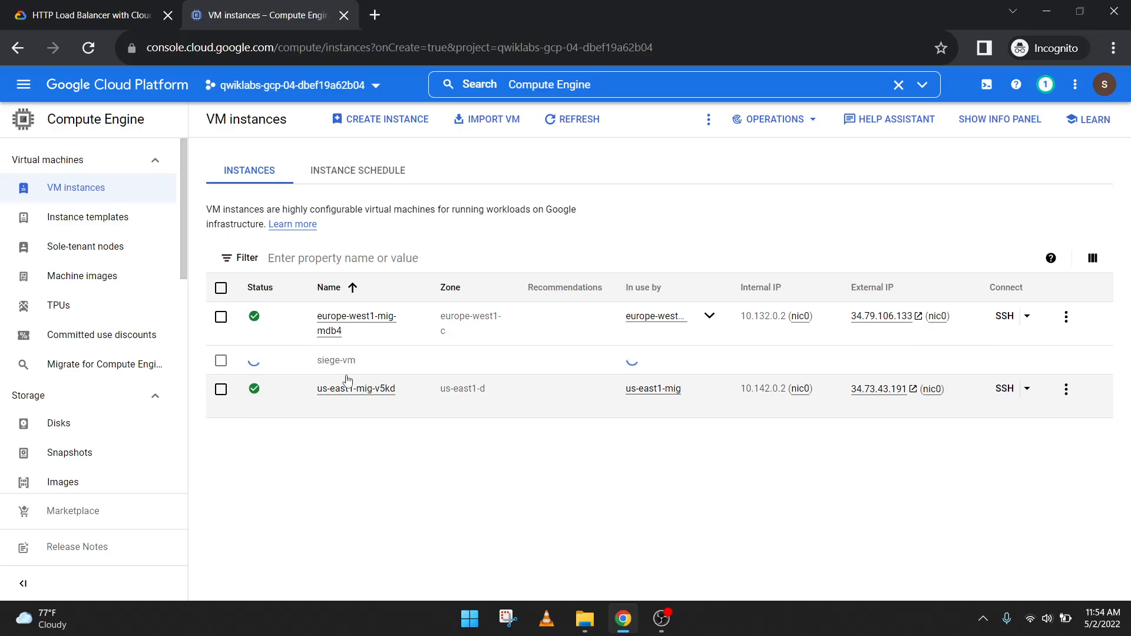
click(113, 5)
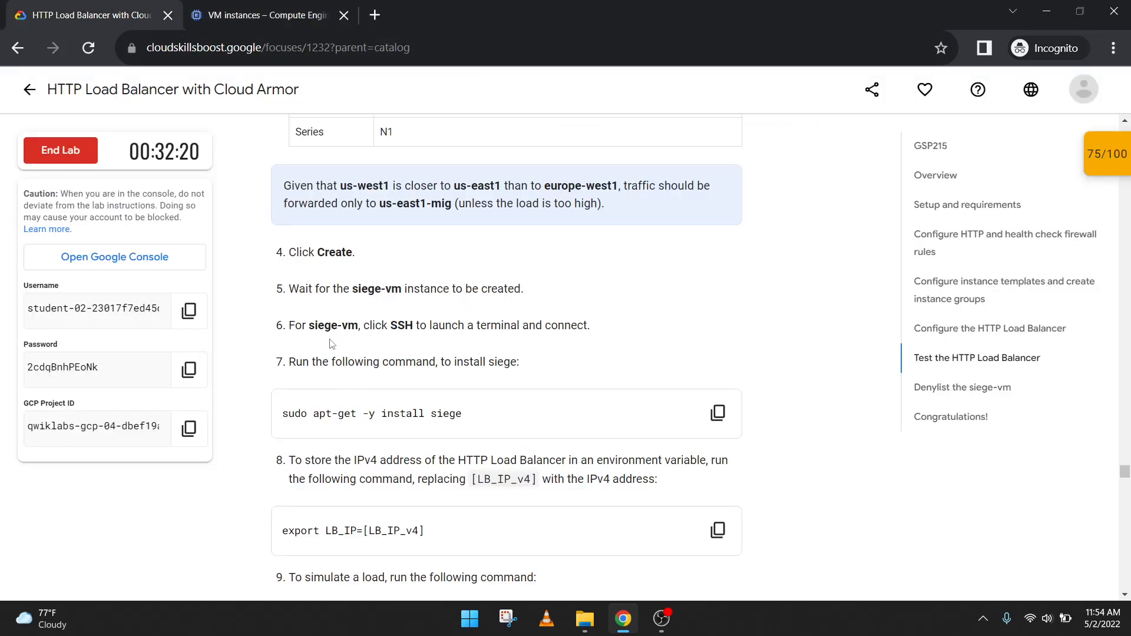
Open an SSH connection to siege-vm and move the terminal window clear of the instance list
key(ctrl+Tab)
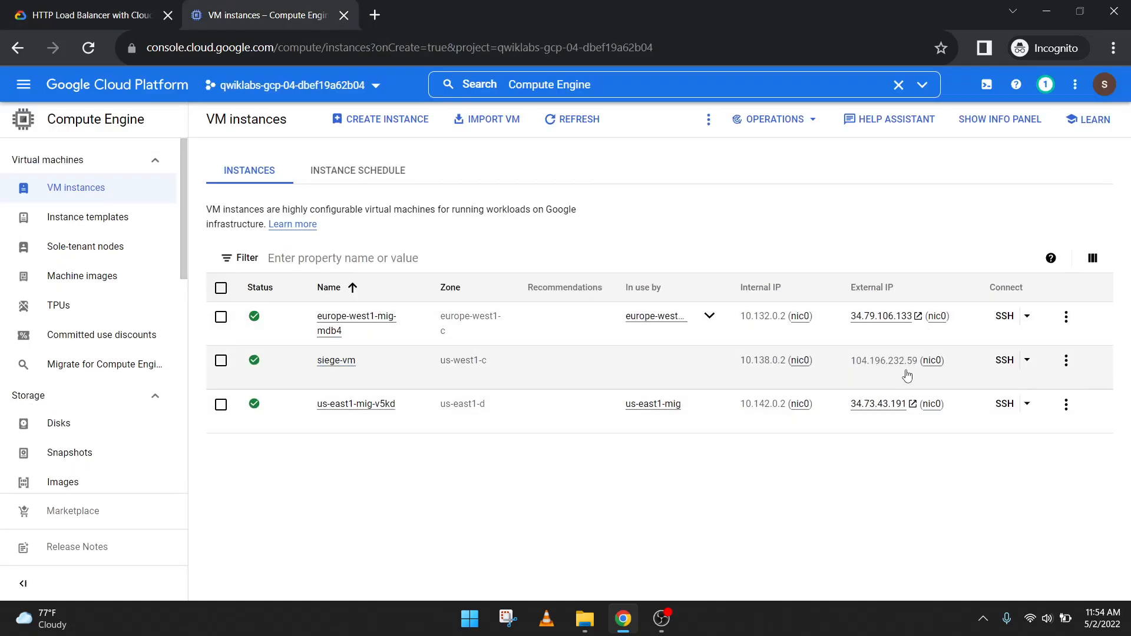
click(1011, 364)
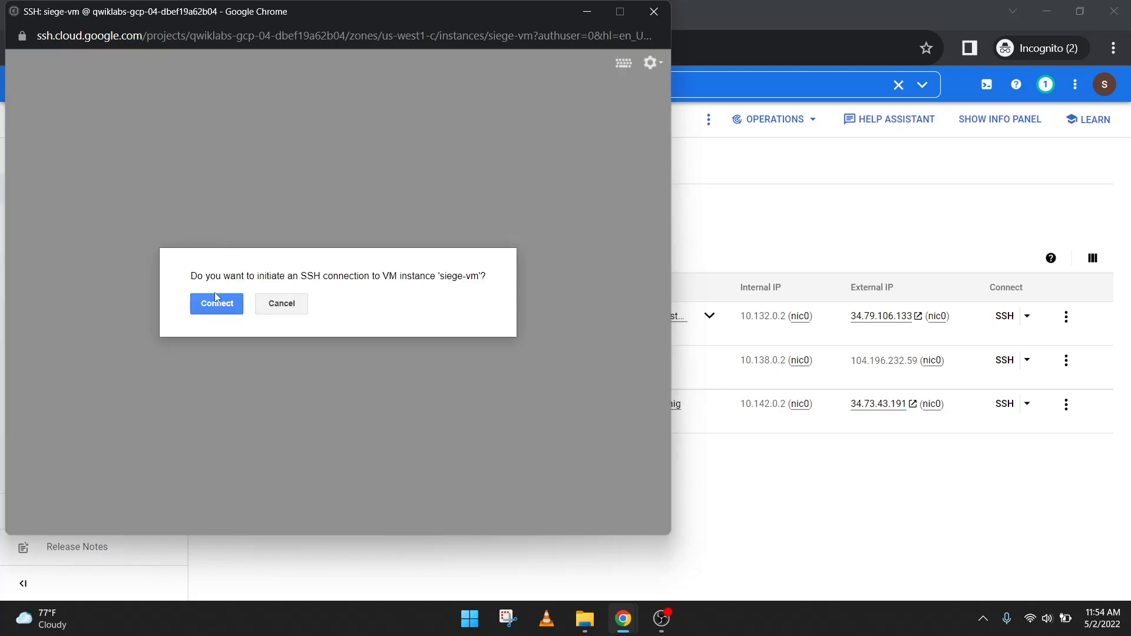
click(216, 304)
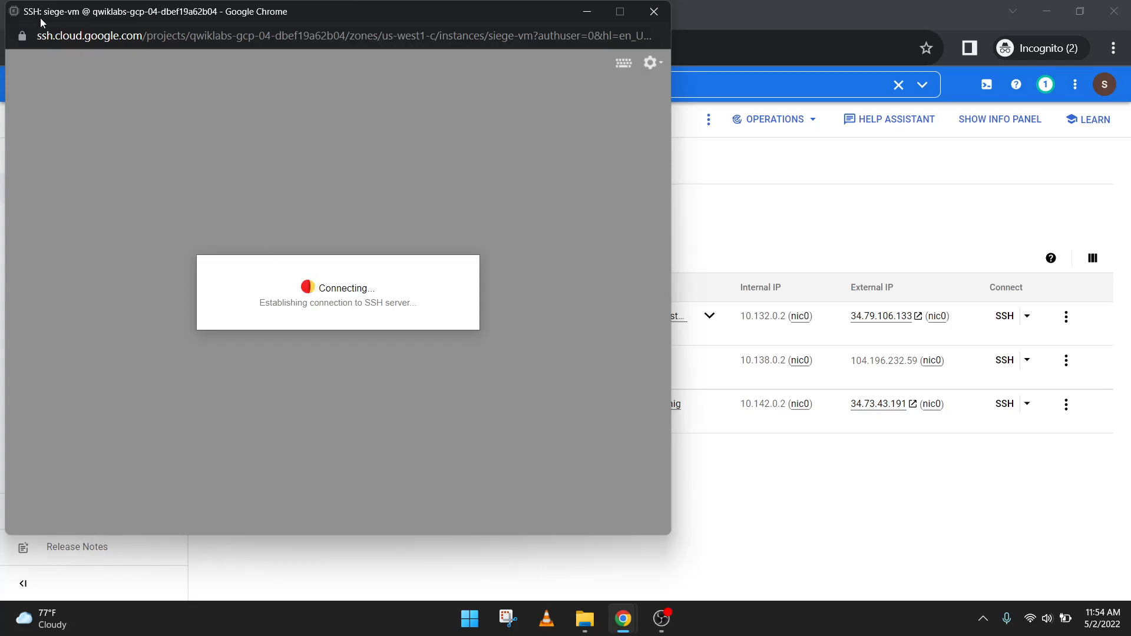
drag(44, 13, 457, 33)
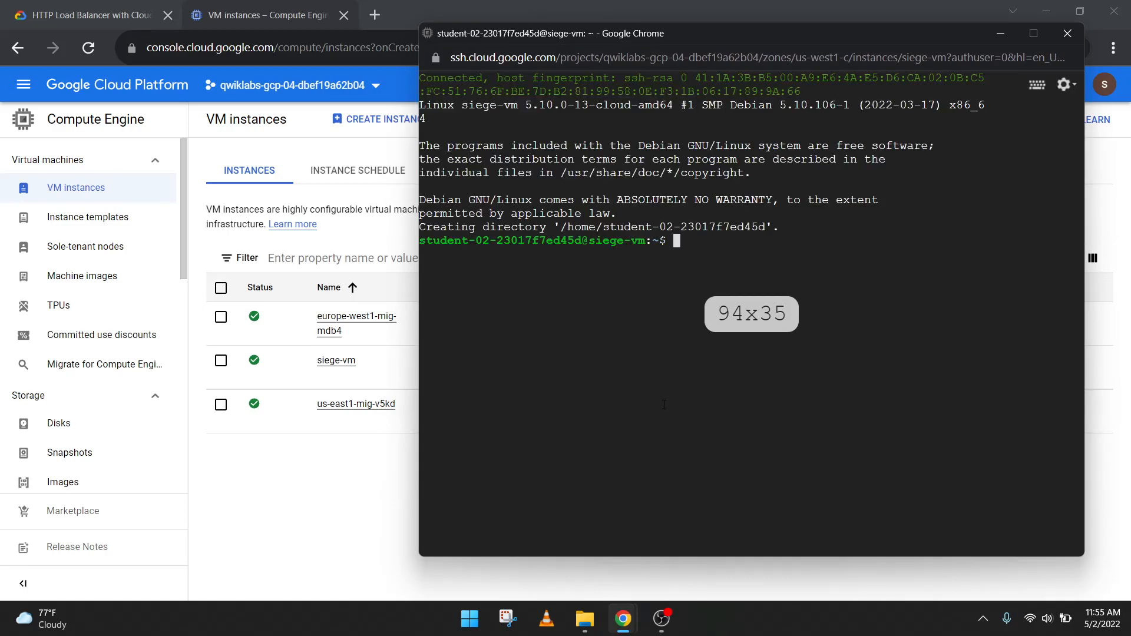
Copy the siege installation command from the lab and run sudo apt-get -y install siege in the siege-vm terminal
click(64, 18)
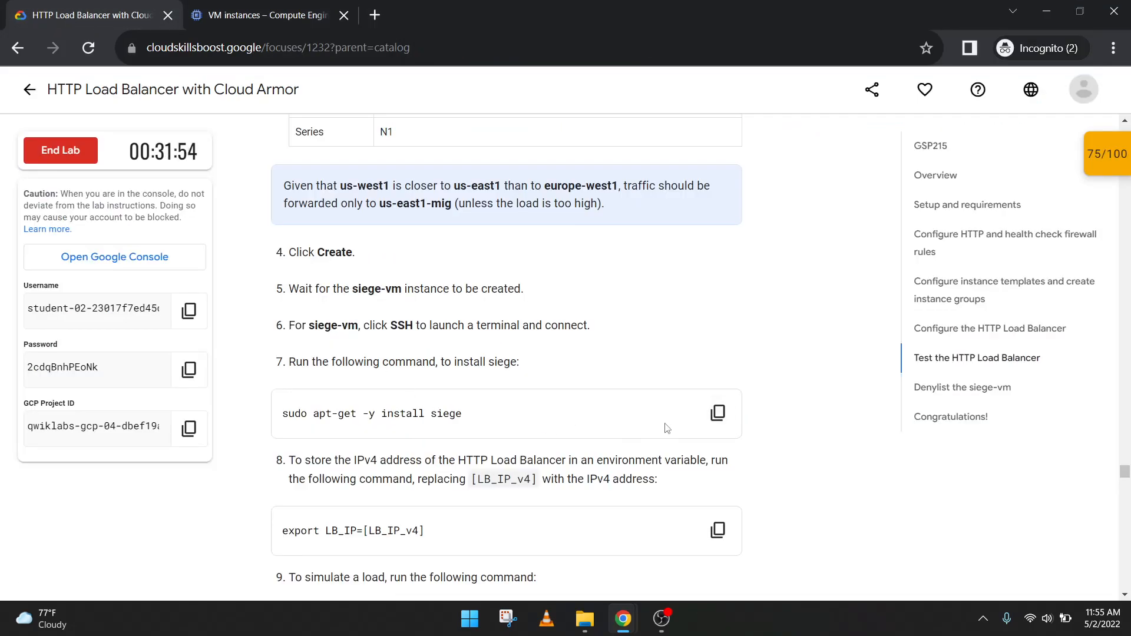
click(726, 422)
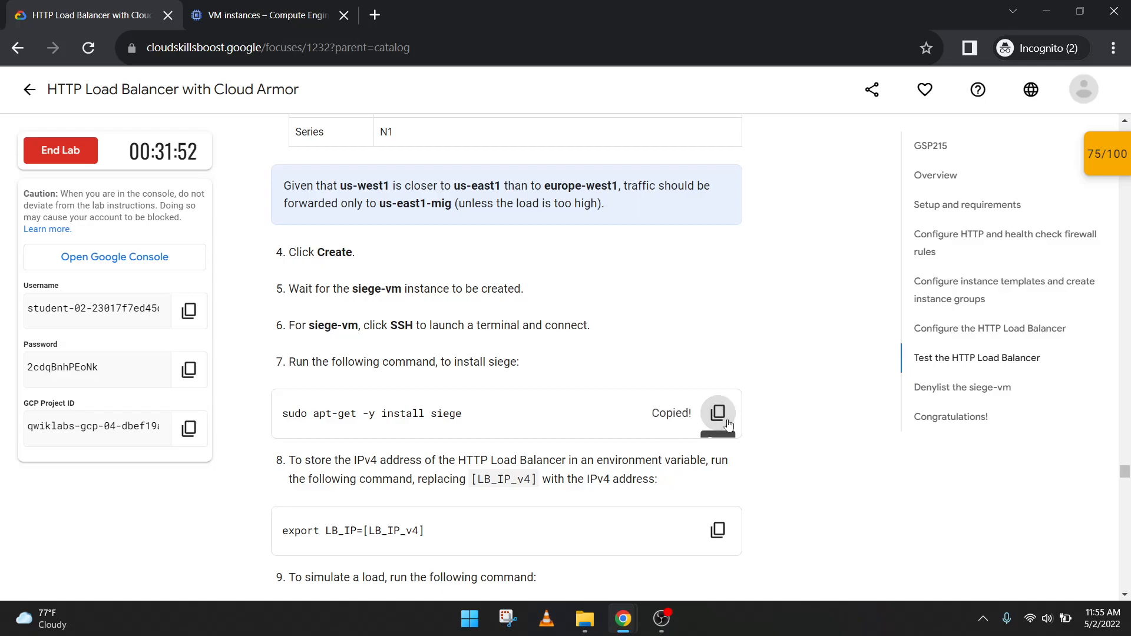
key(alt+Tab)
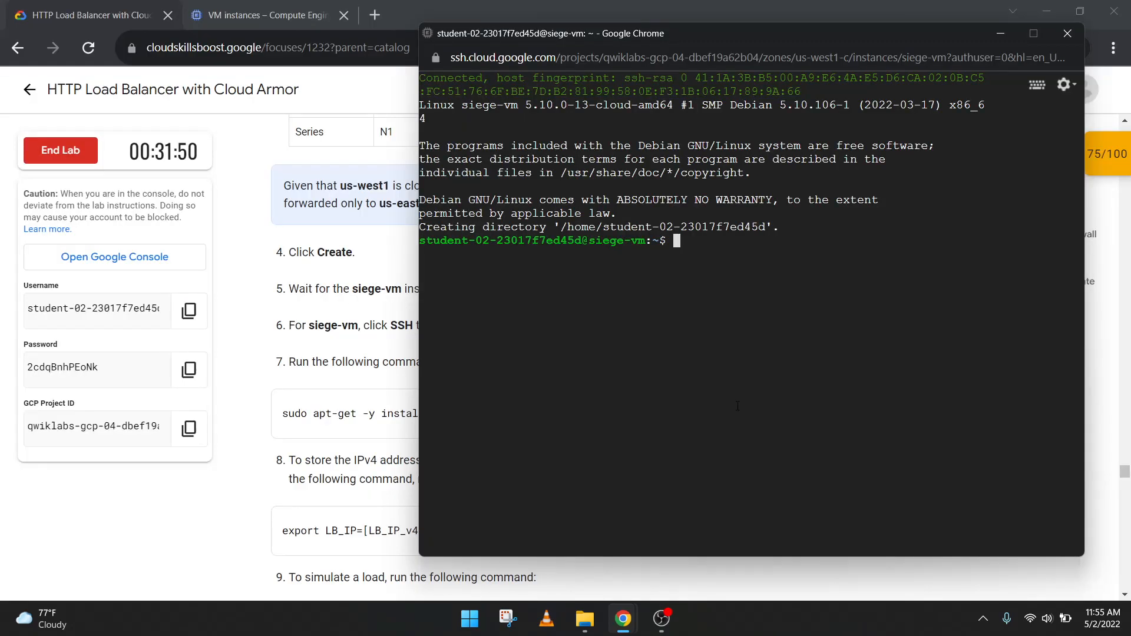
key(ctrl+v)
key(Return)
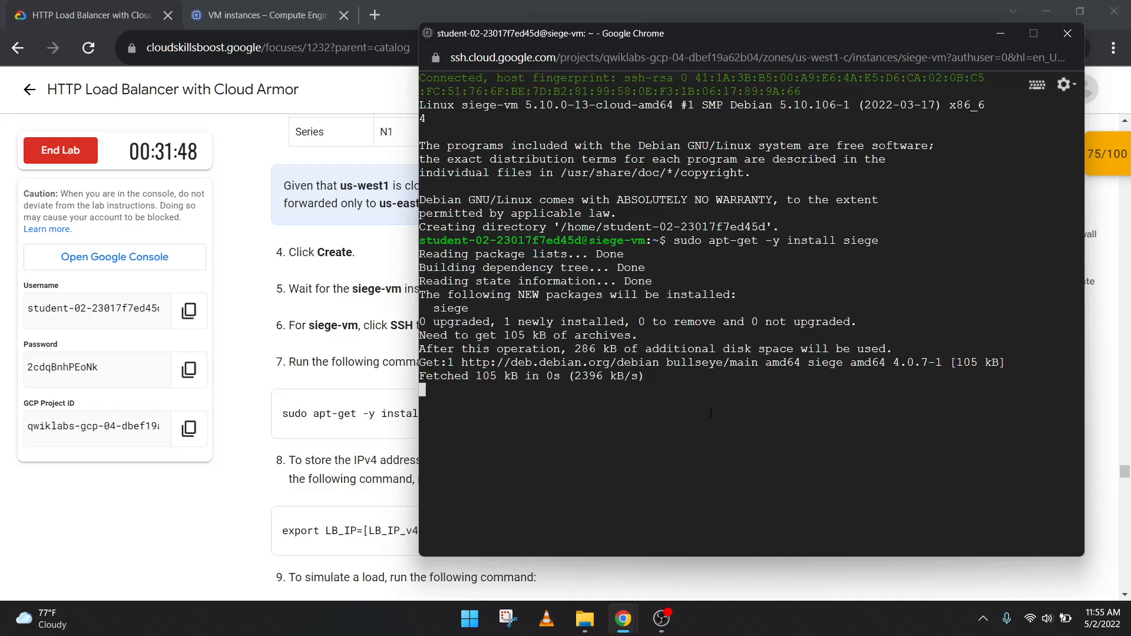
Read the lab's next instructions, check the siege installation, and paste the export LB_IP=[LB_IP_v4] command at the siege-vm prompt
click(362, 328)
scroll(362, 327, down, 1)
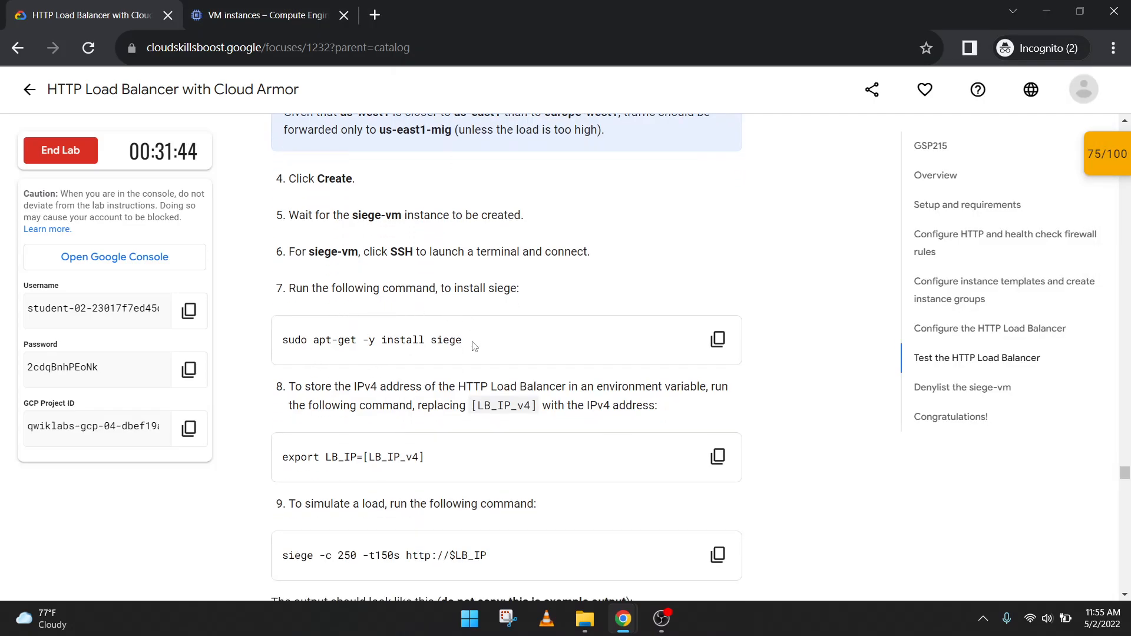
scroll(420, 385, down, 1)
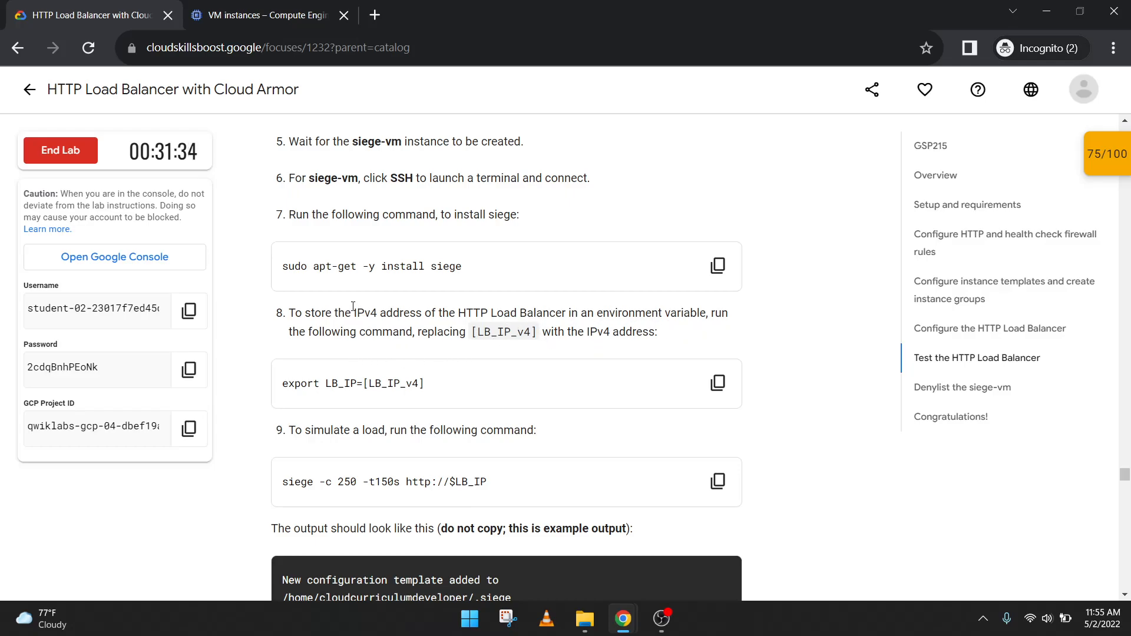
key(alt+Tab)
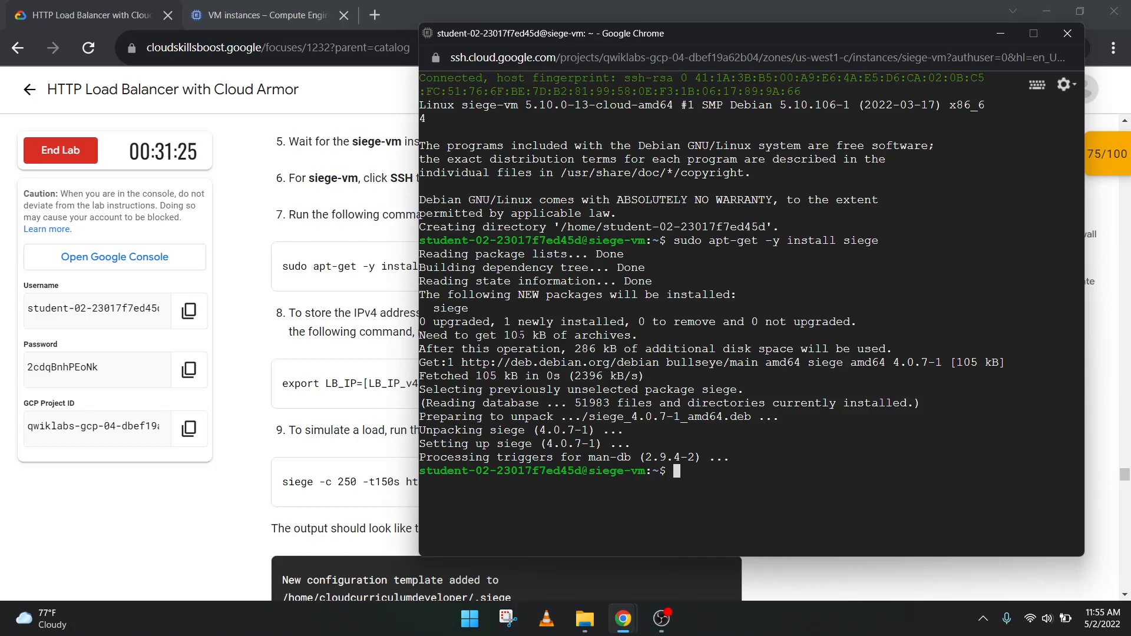
click(282, 317)
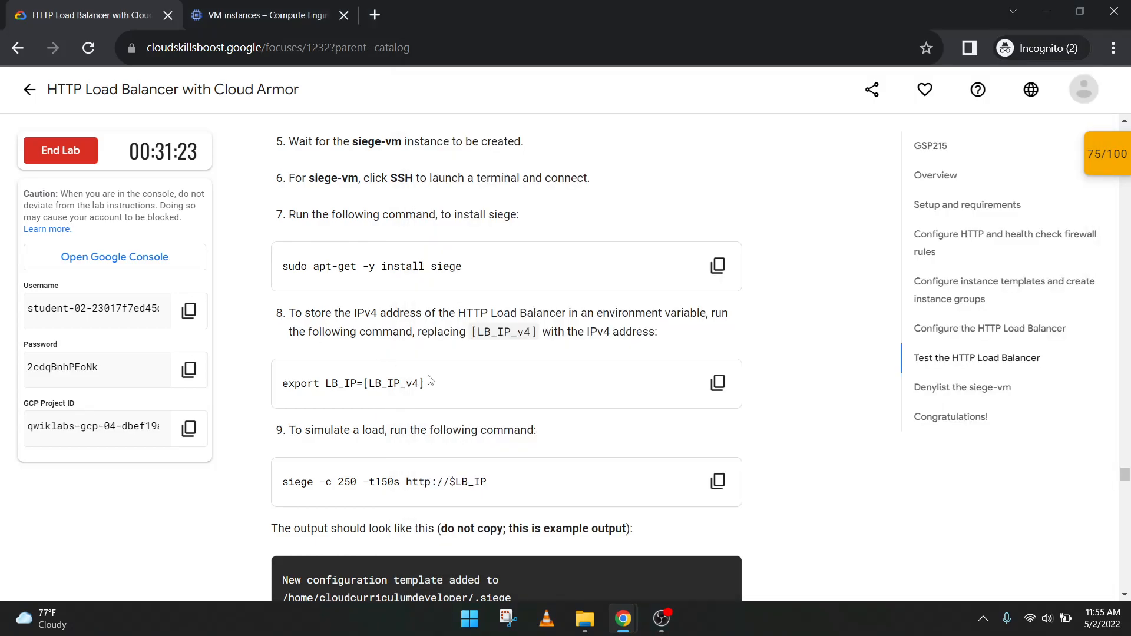
scroll(487, 399, down, 3)
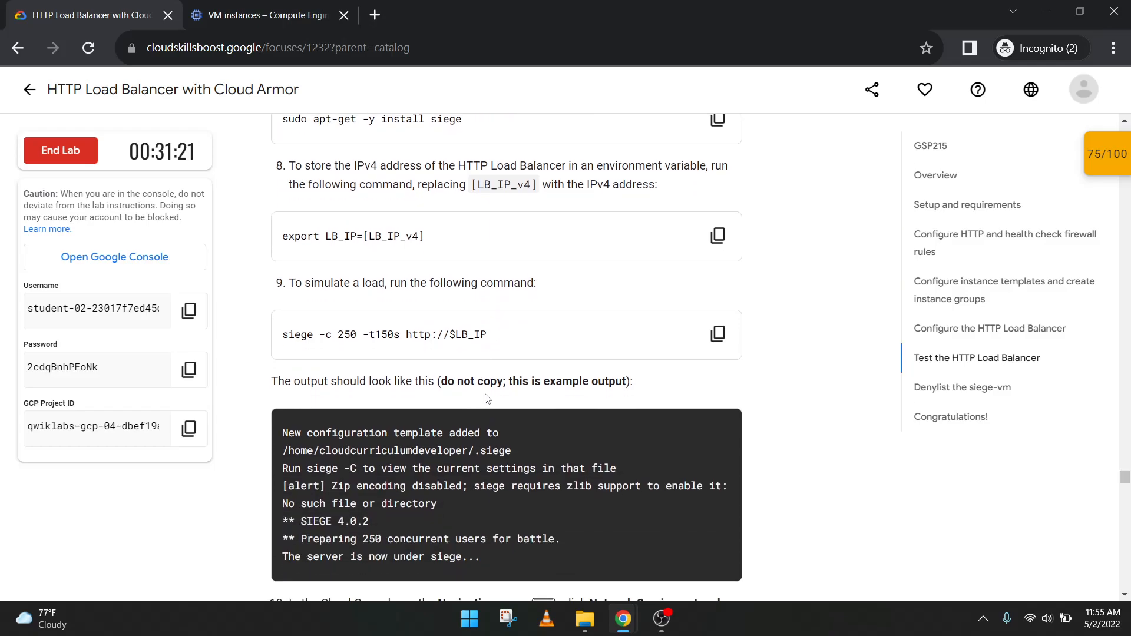
scroll(487, 399, up, 3)
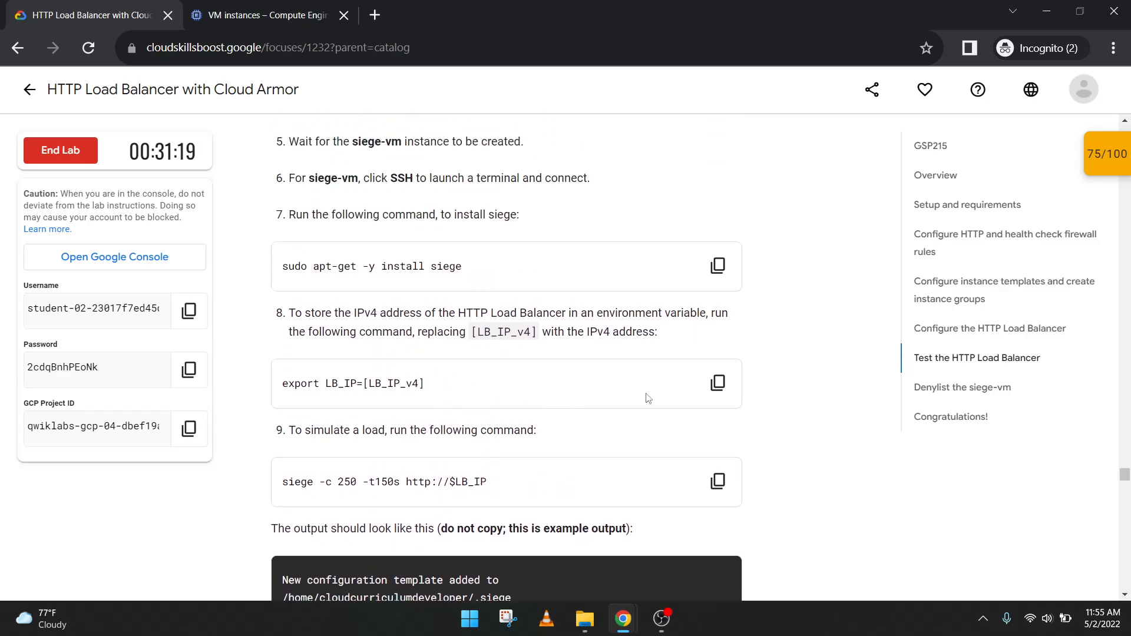
click(717, 383)
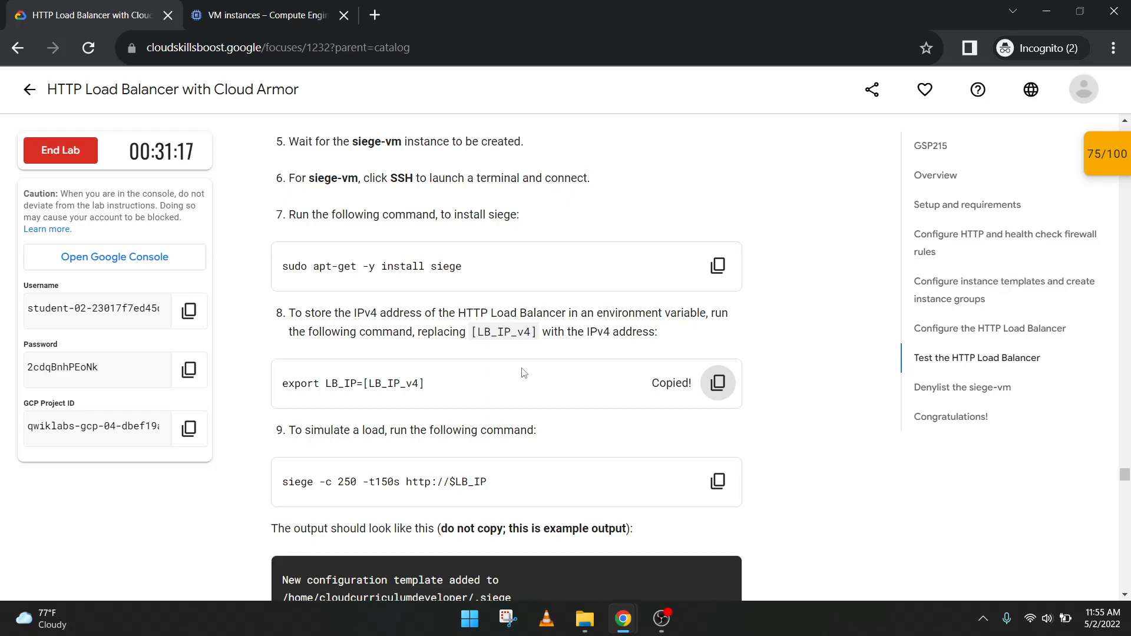
key(alt+Tab)
key(ctrl+v)
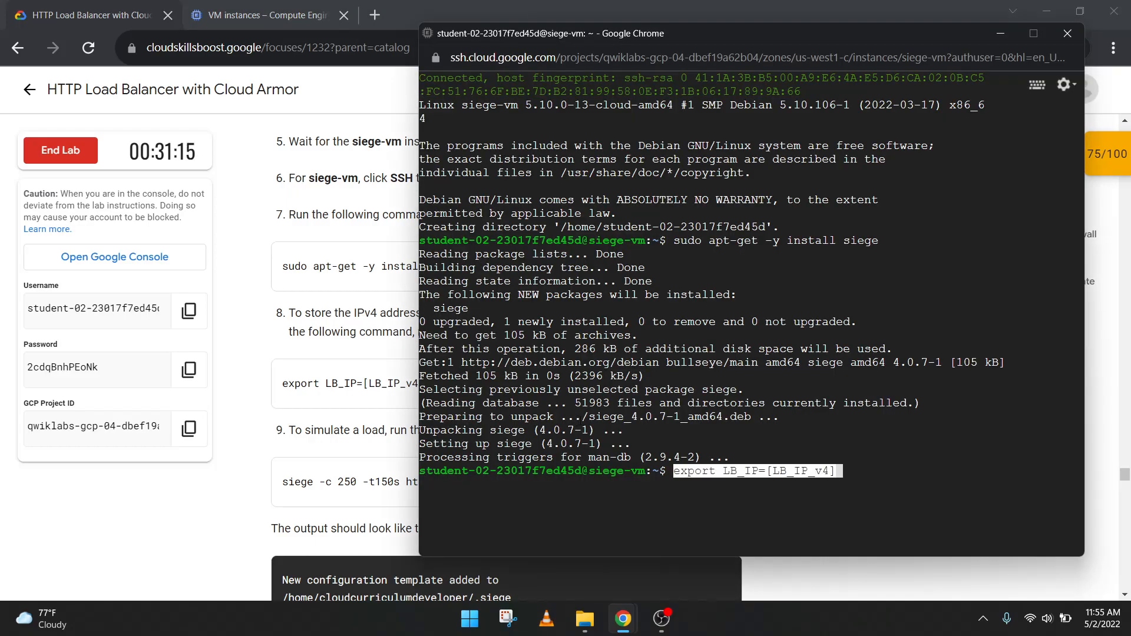
Remove the [LB_IP_v4] placeholder from the end of the export command at the siege-vm prompt
key(BackSpace)
key(BackSpace)
key(BackSpace)
key(BackSpace)
key(BackSpace)
key(BackSpace)
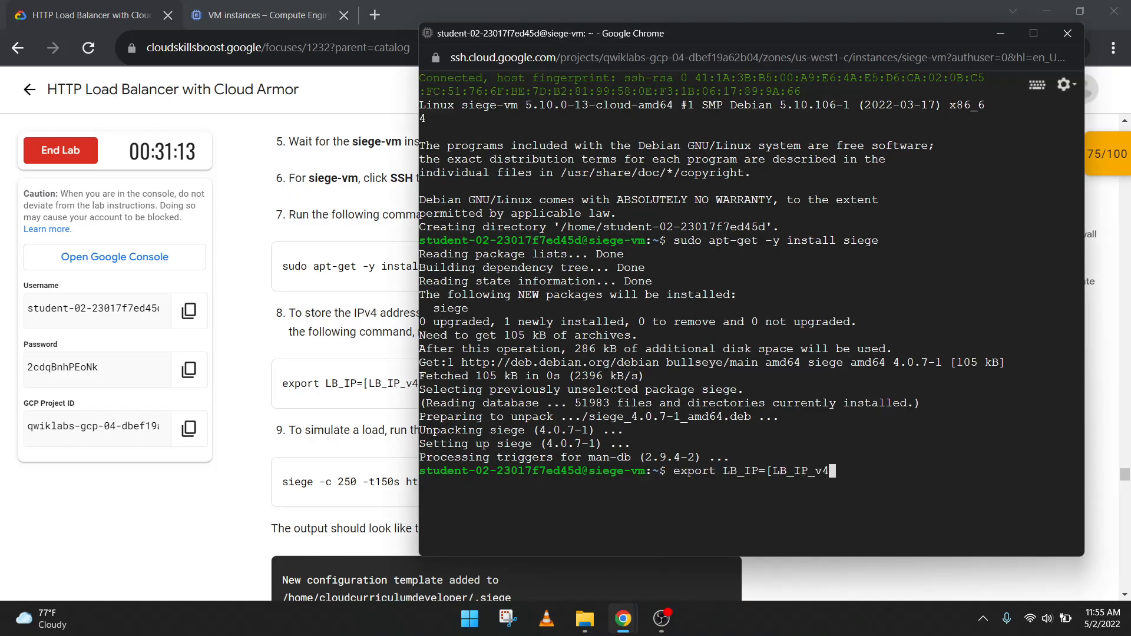
key(BackSpace)
key(BackSpace)
key(BackSpace)
key(BackSpace)
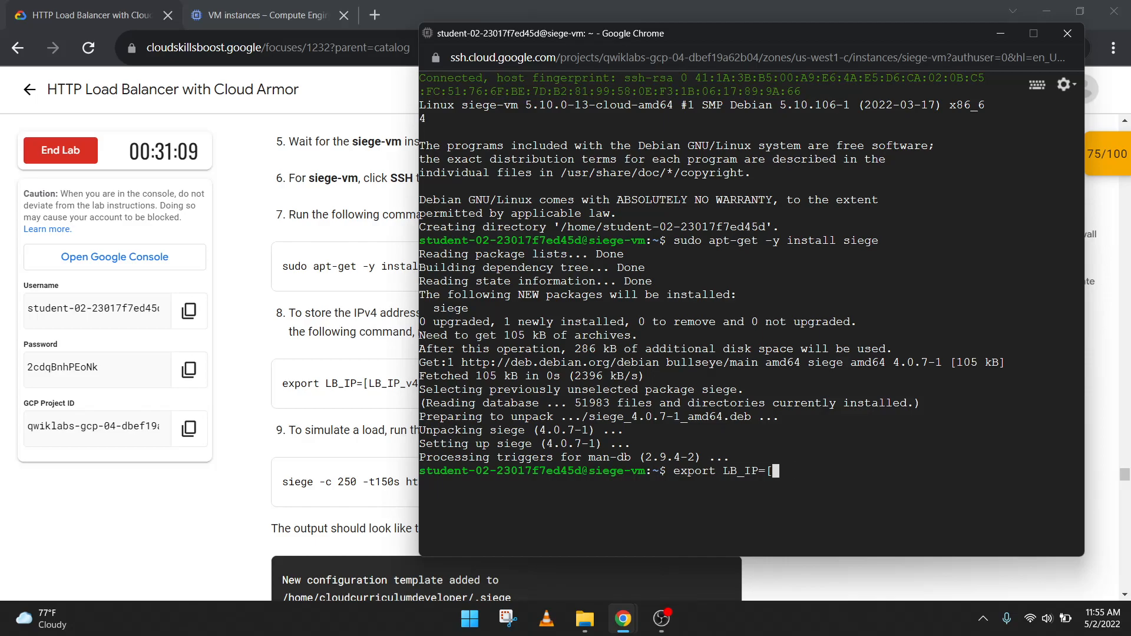
Copy siege-vm's external IP from the VM instances list and run export LB_IP=104.196.232.59 in the terminal
click(312, 259)
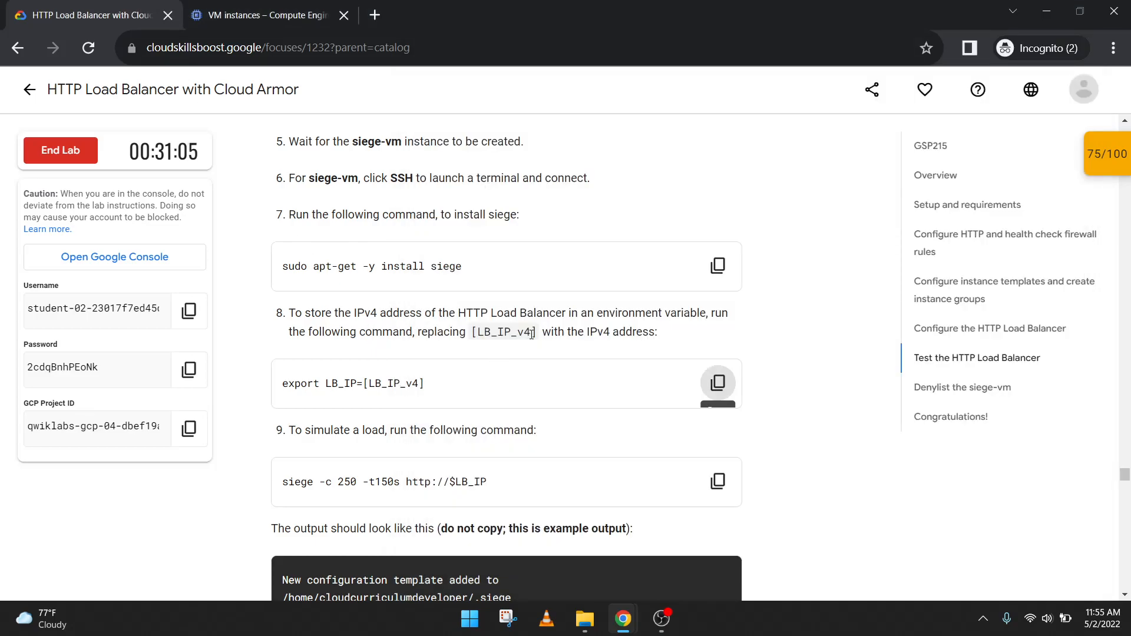
drag(534, 333, 466, 334)
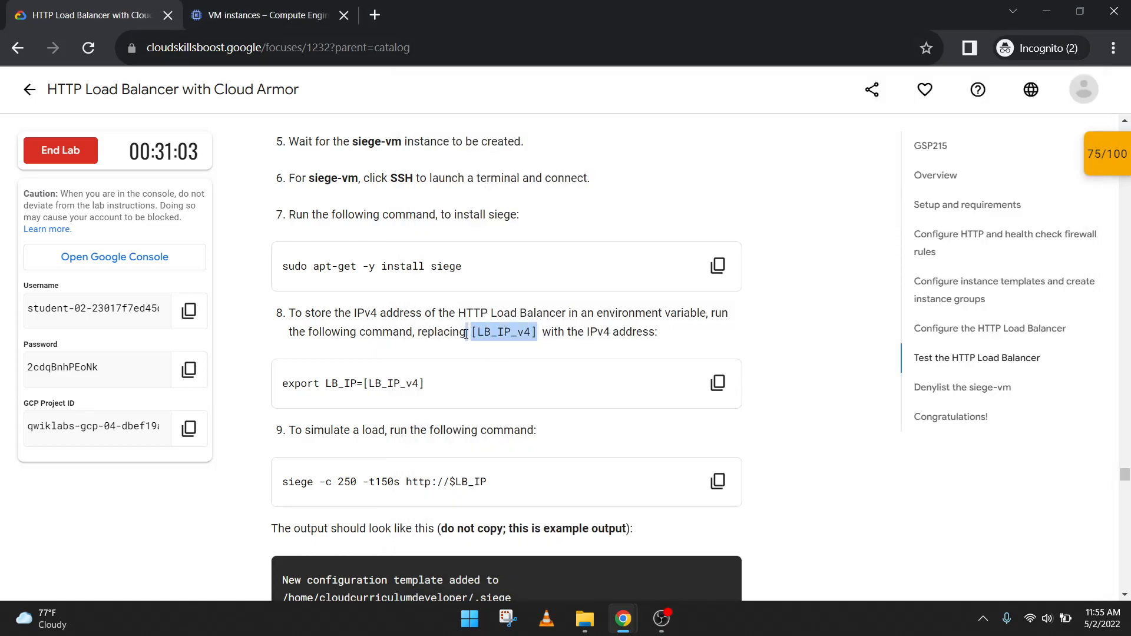
click(369, 339)
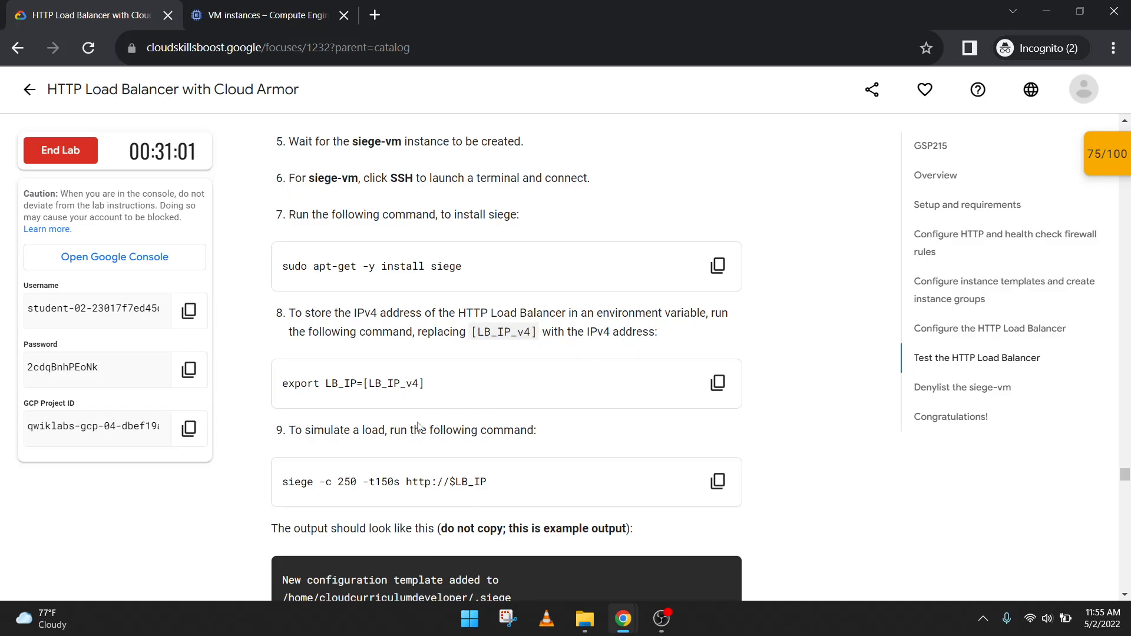
click(268, 14)
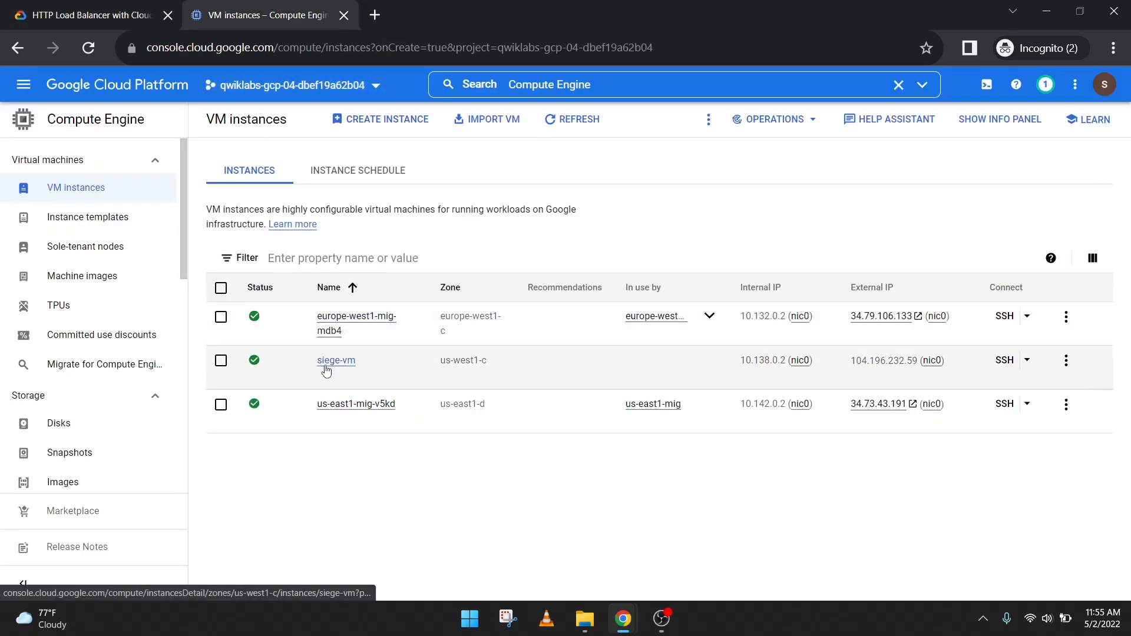
mouse_move(957, 371)
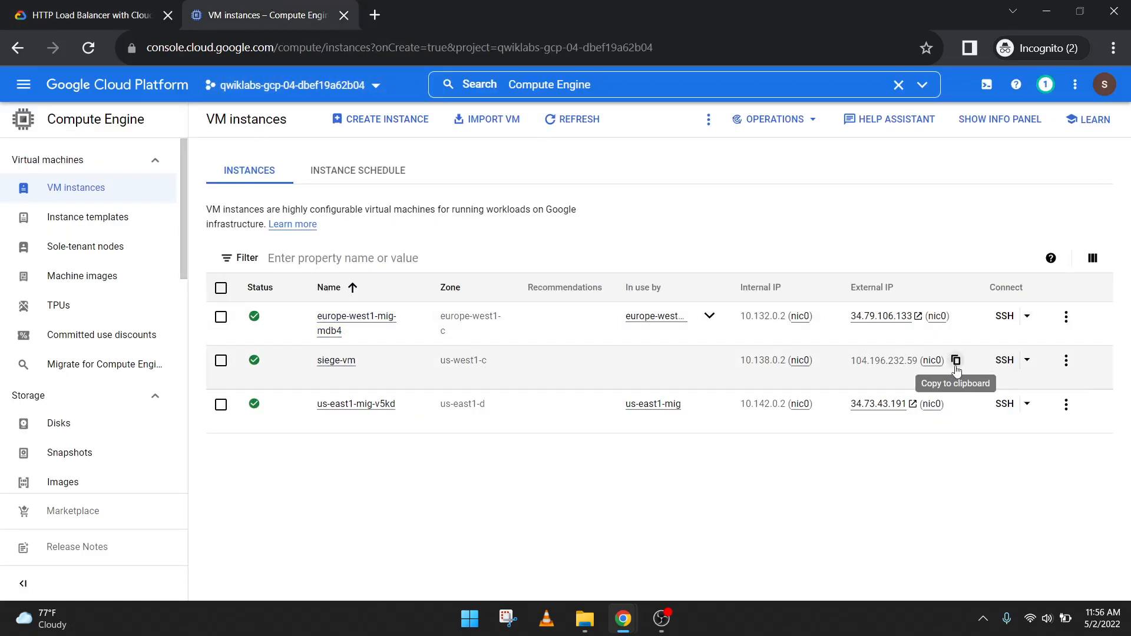
click(955, 361)
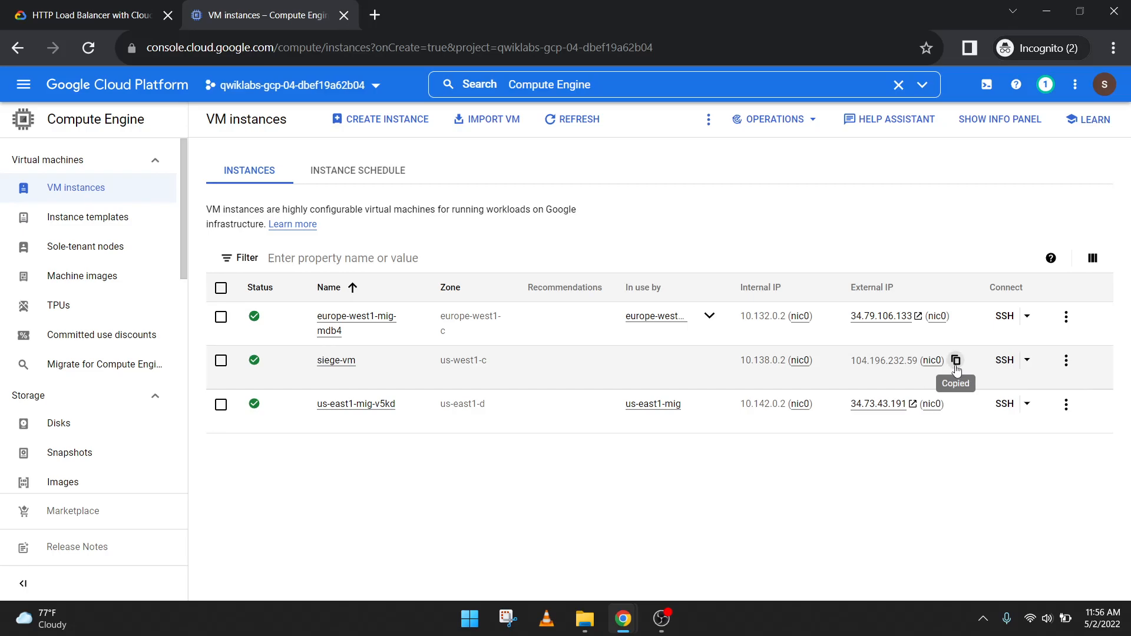
key(alt+Tab)
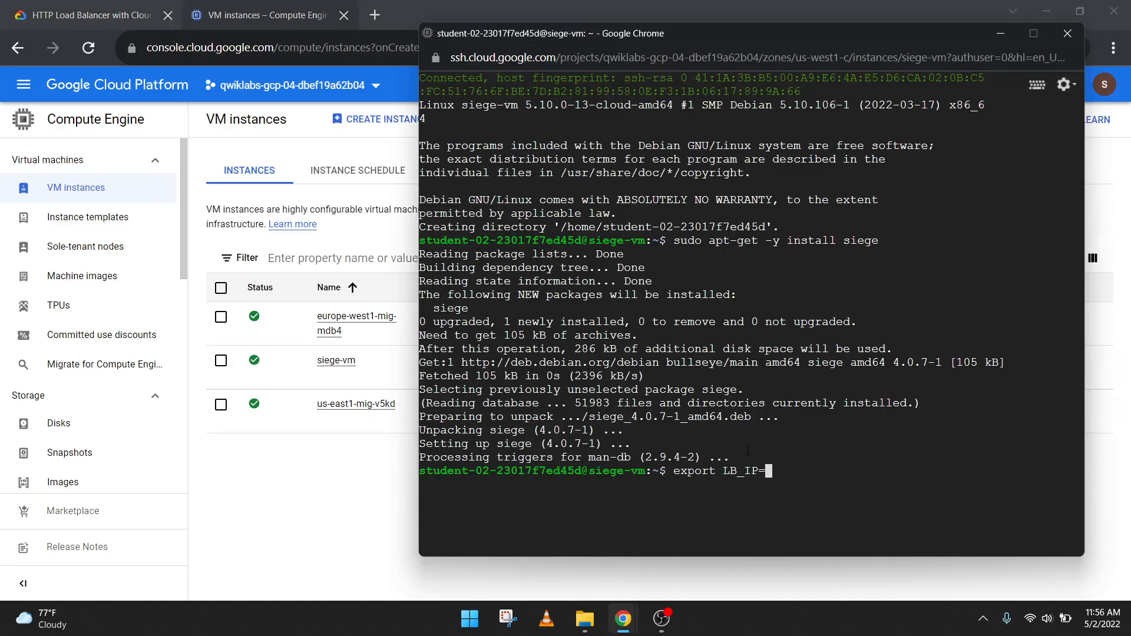
key(ctrl+v)
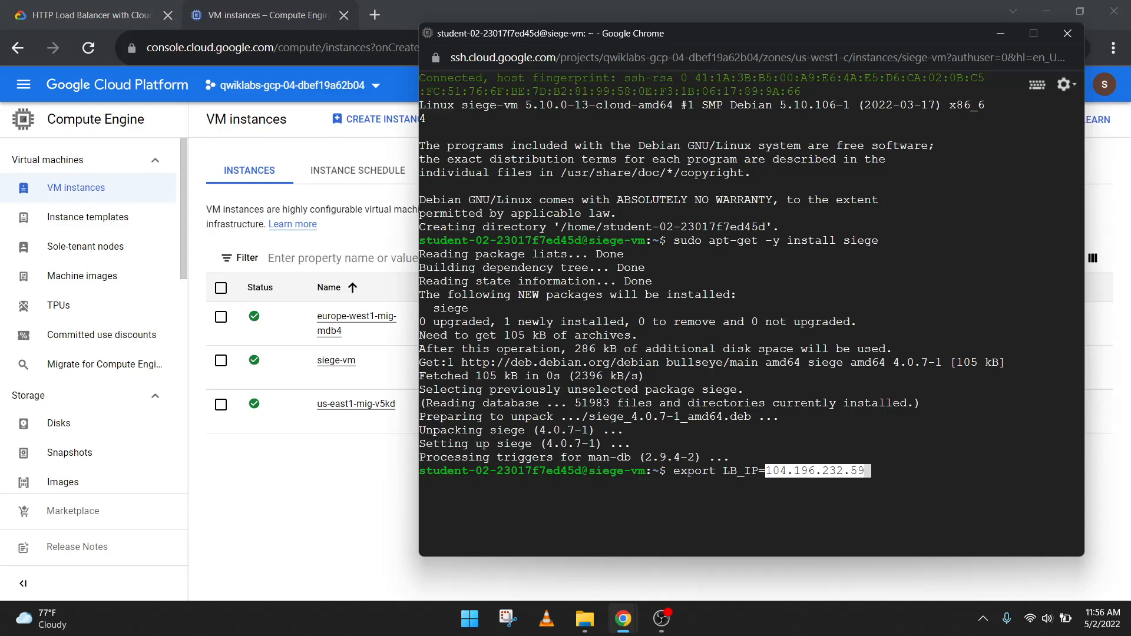
key(Return)
click(118, 7)
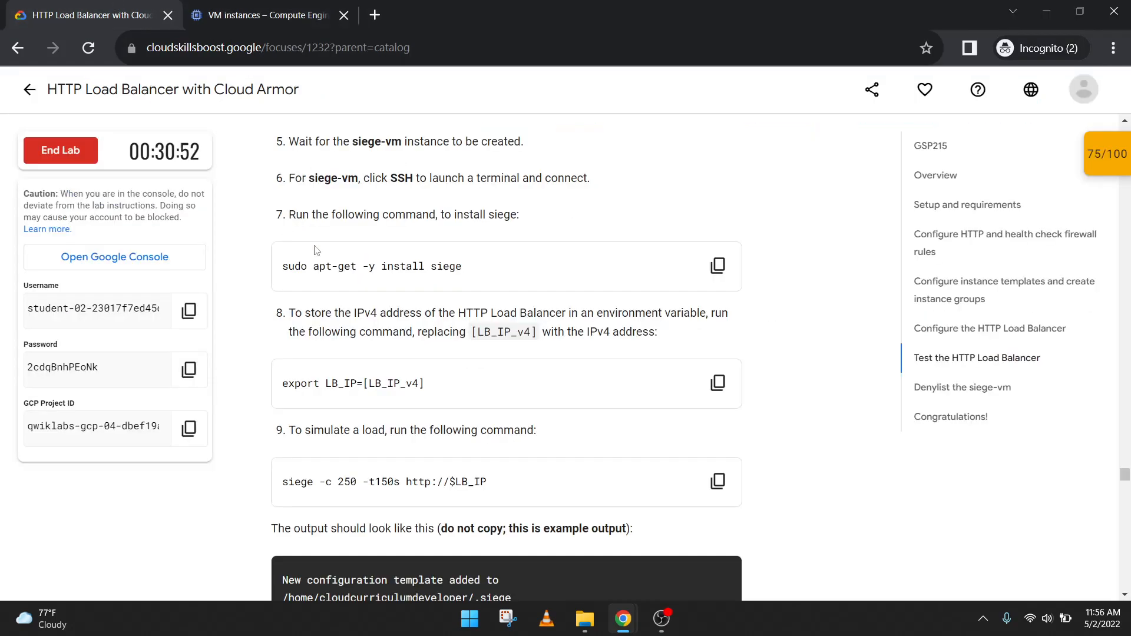
scroll(479, 456, down, 1)
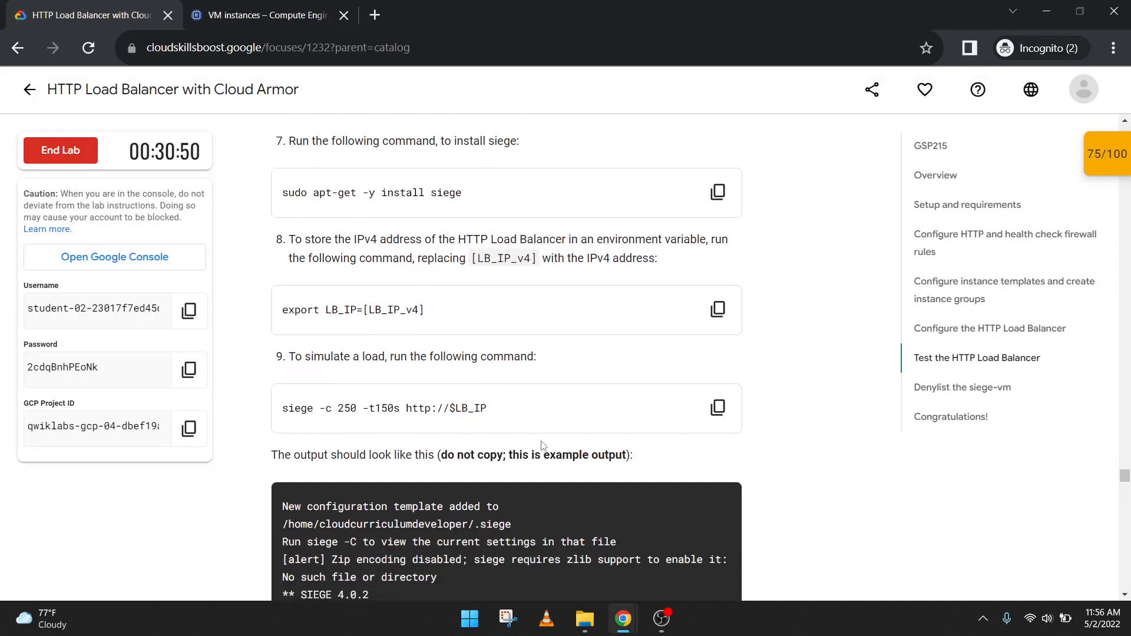
click(717, 407)
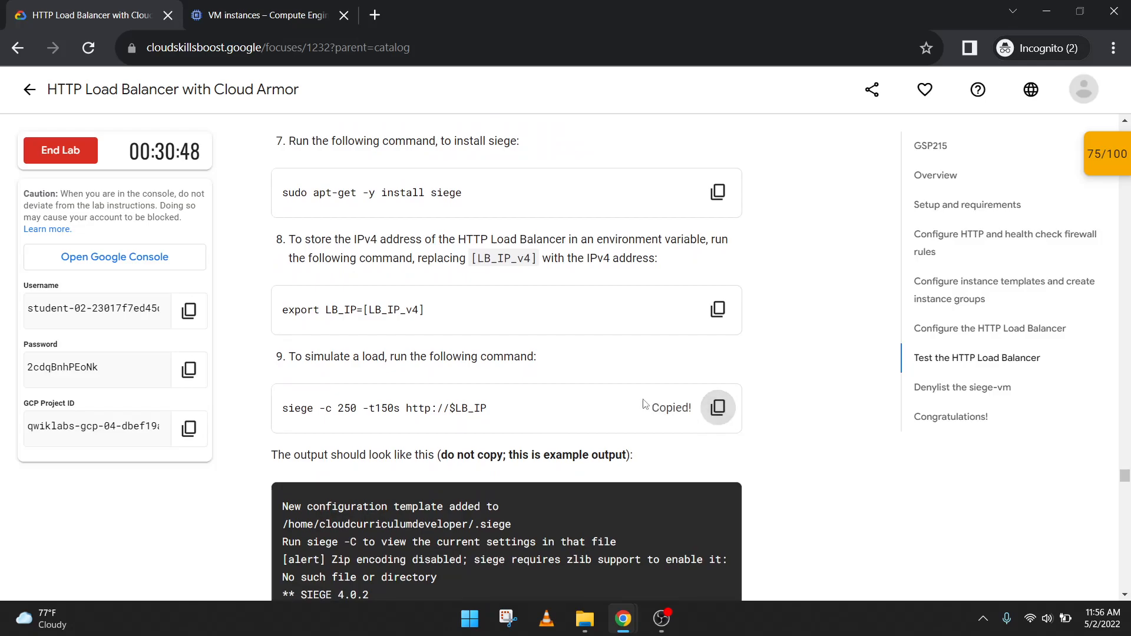
key(alt+Tab)
key(ctrl+v)
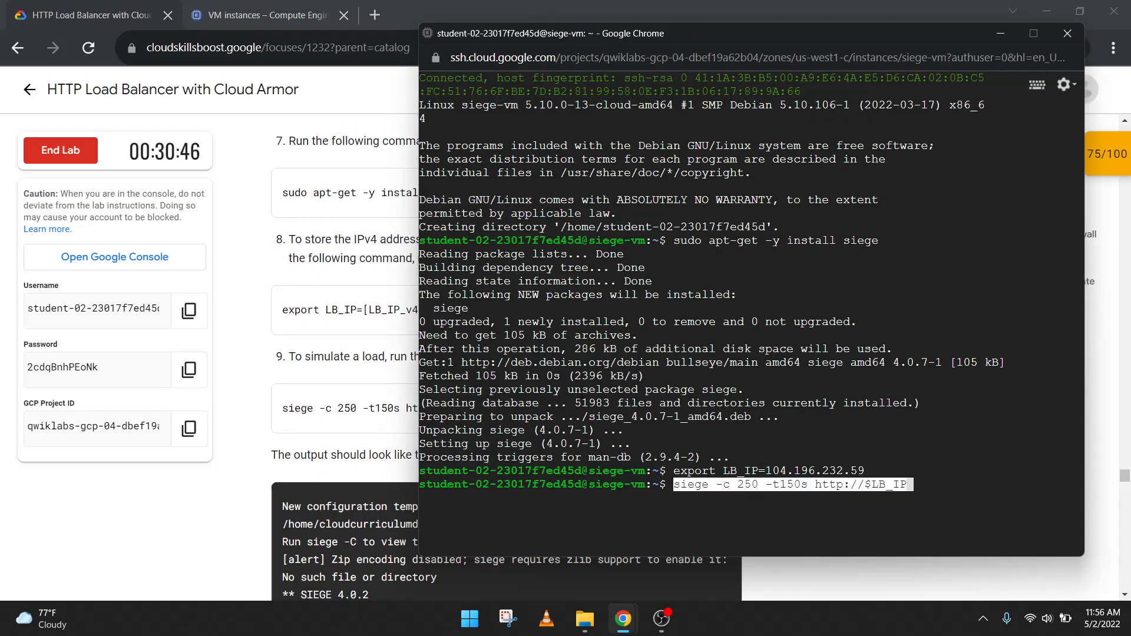
key(Return)
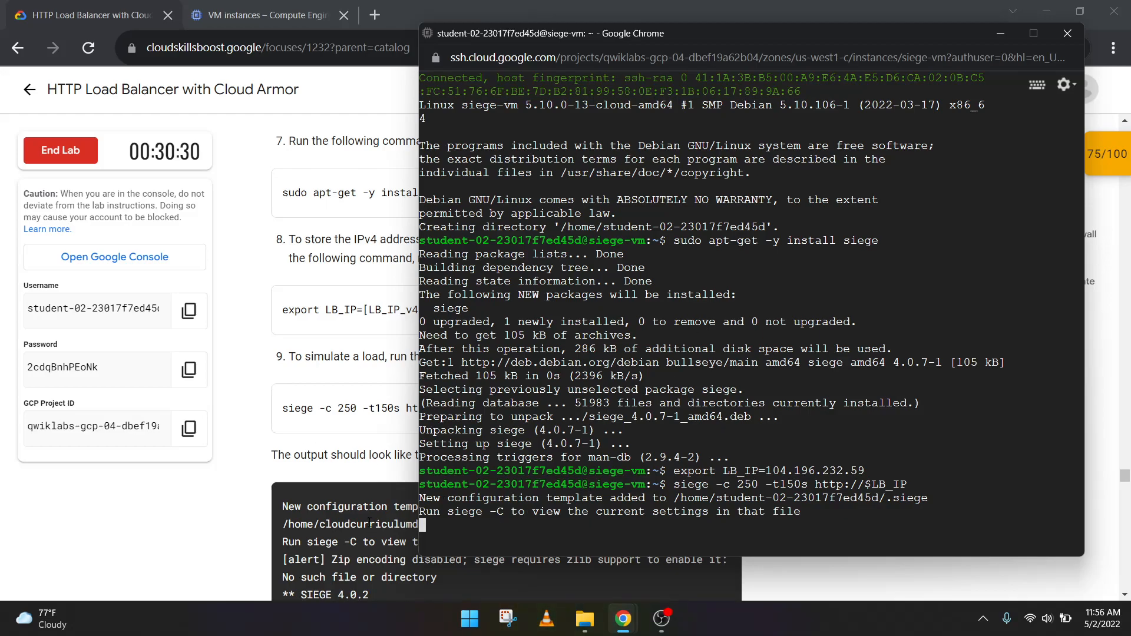
scroll(312, 410, down, 2)
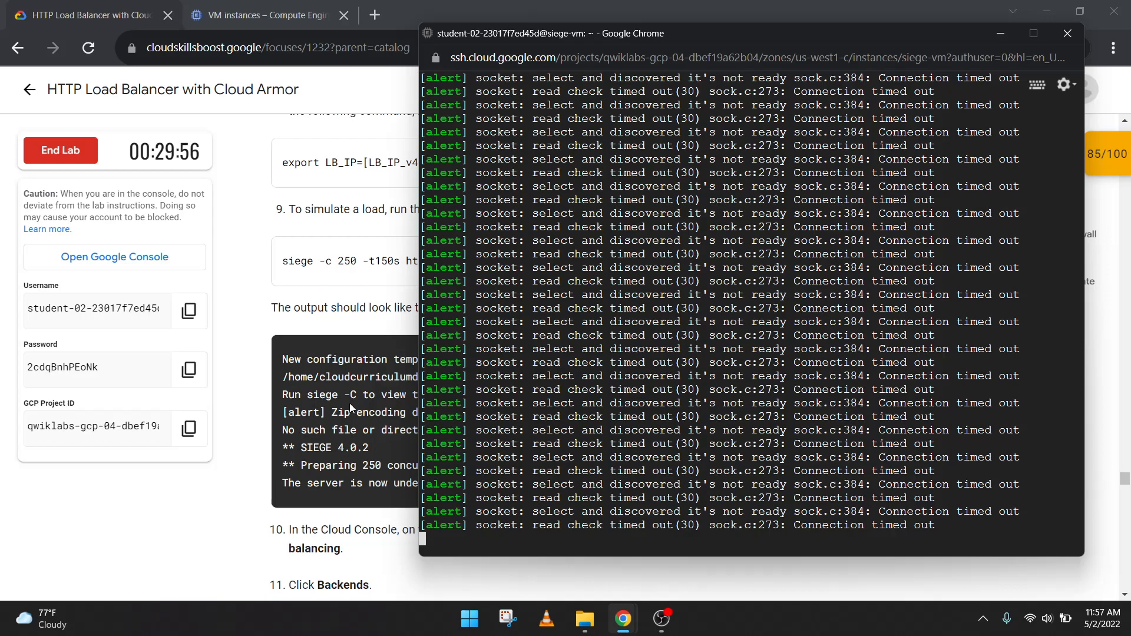
scroll(348, 403, down, 3)
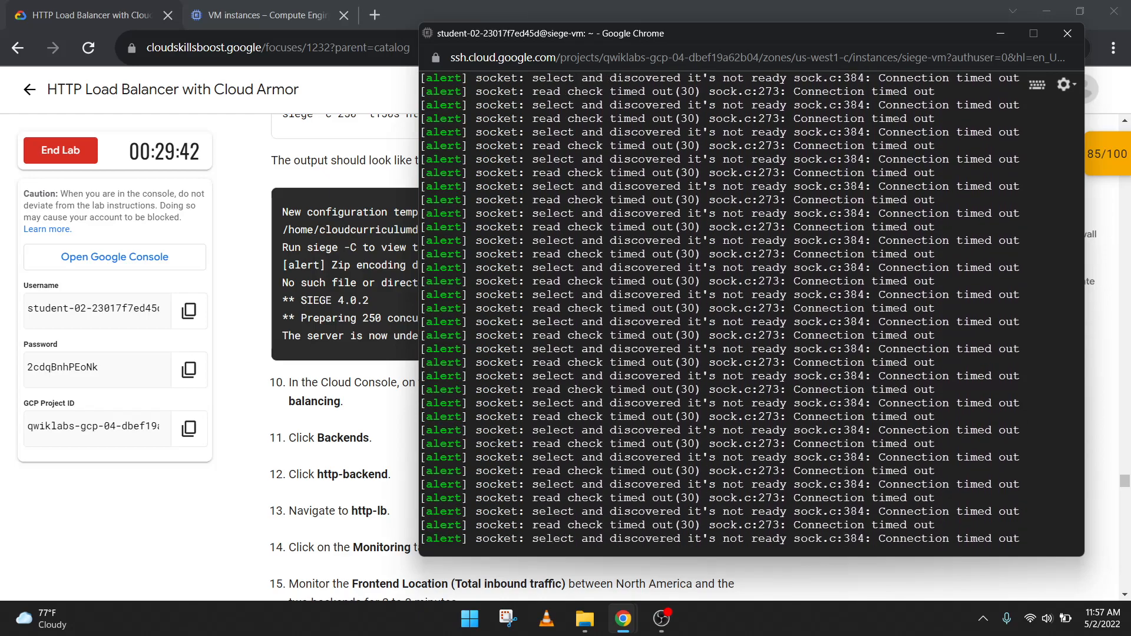
scroll(495, 444, up, 10)
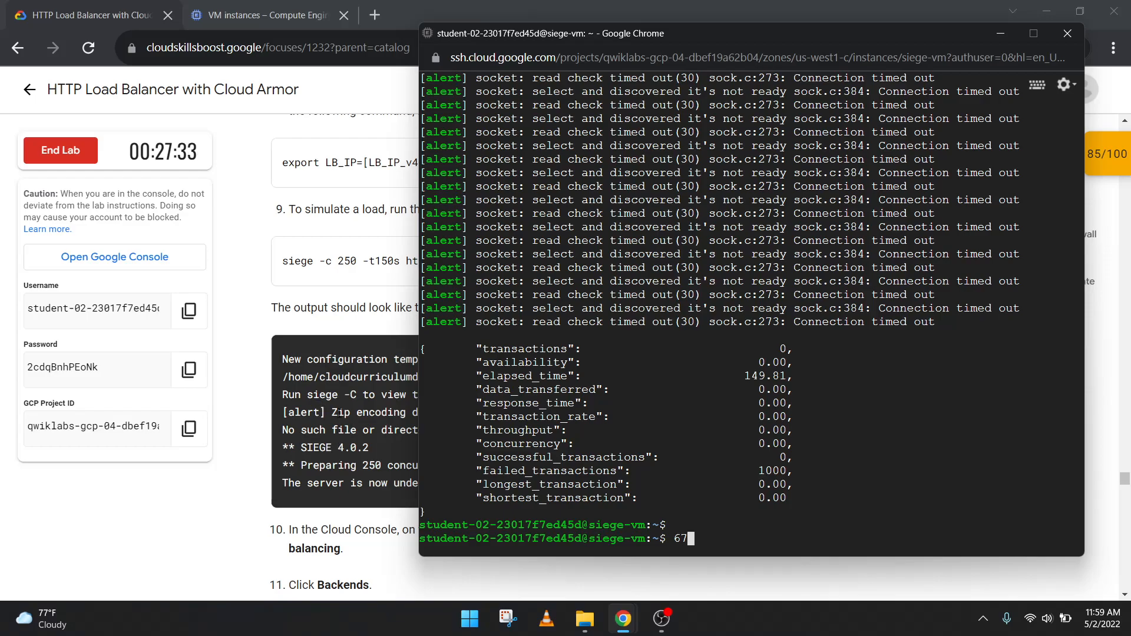
Copy the lab's export LB_IP=[LB_IP_v4] command, clear the stray characters at the siege-vm prompt, and paste the command there
click(340, 412)
scroll(340, 412, up, 3)
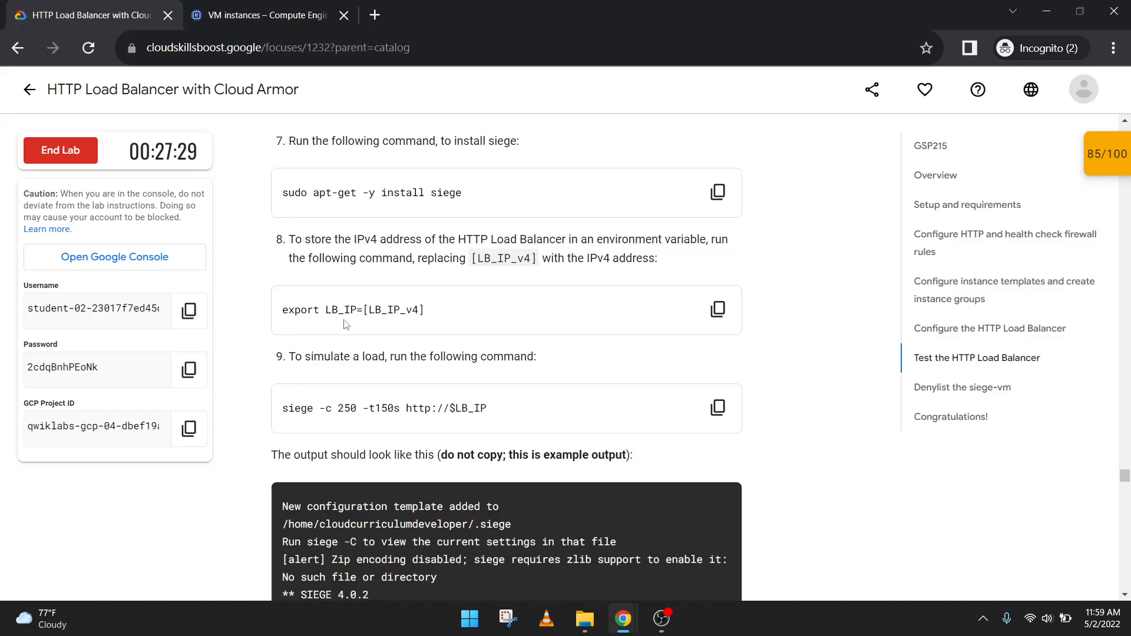
click(717, 309)
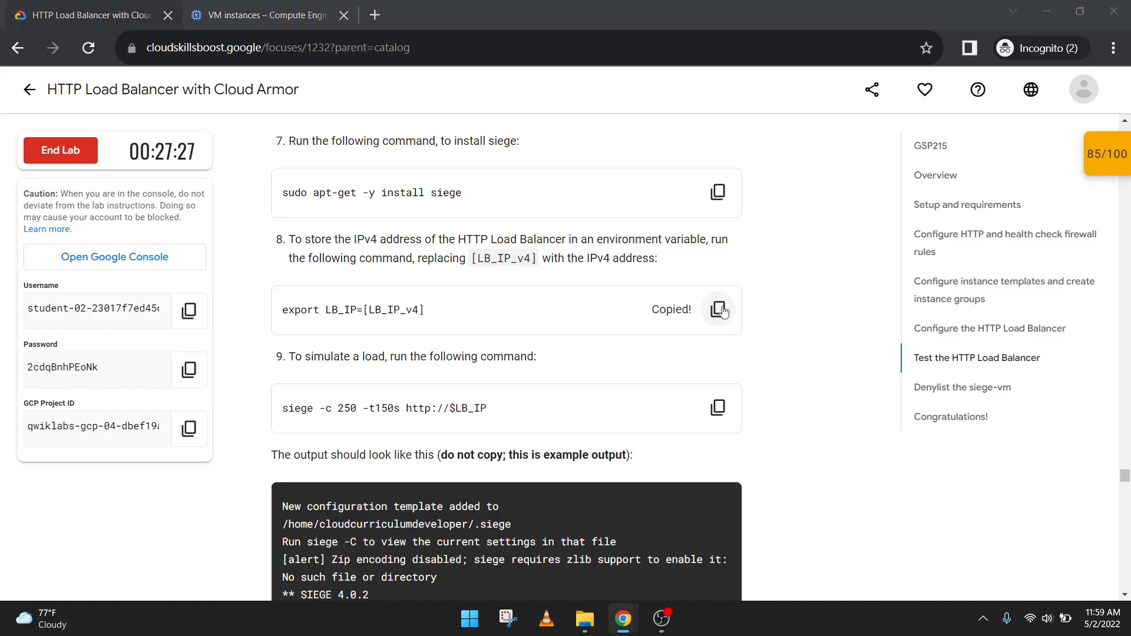
key(alt+Tab)
key(BackSpace)
key(BackSpace)
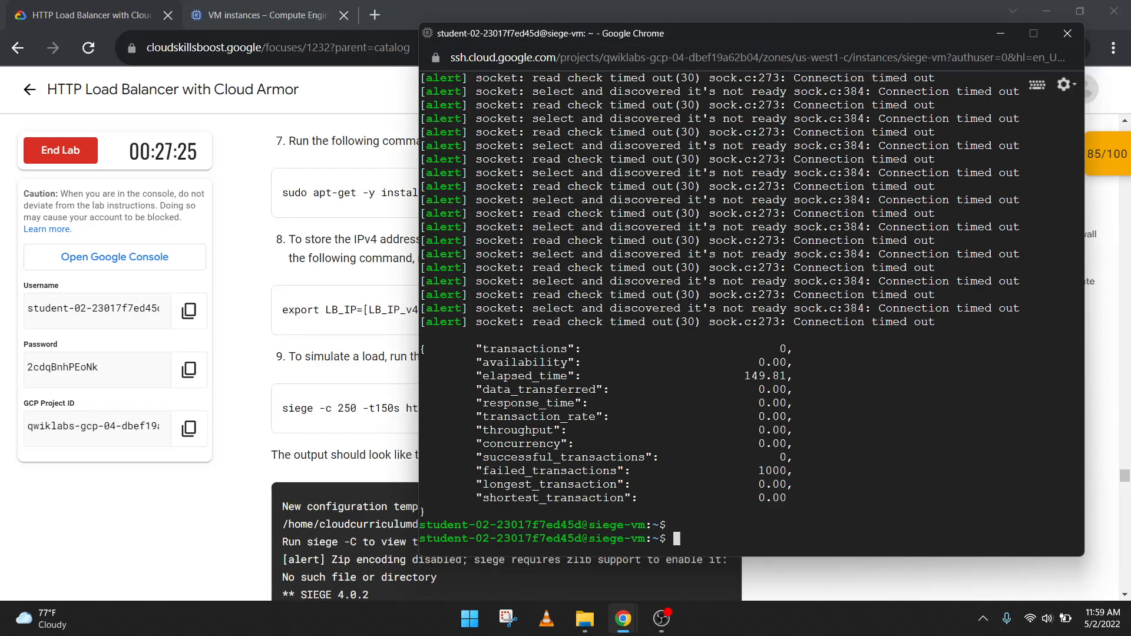
key(ctrl+v)
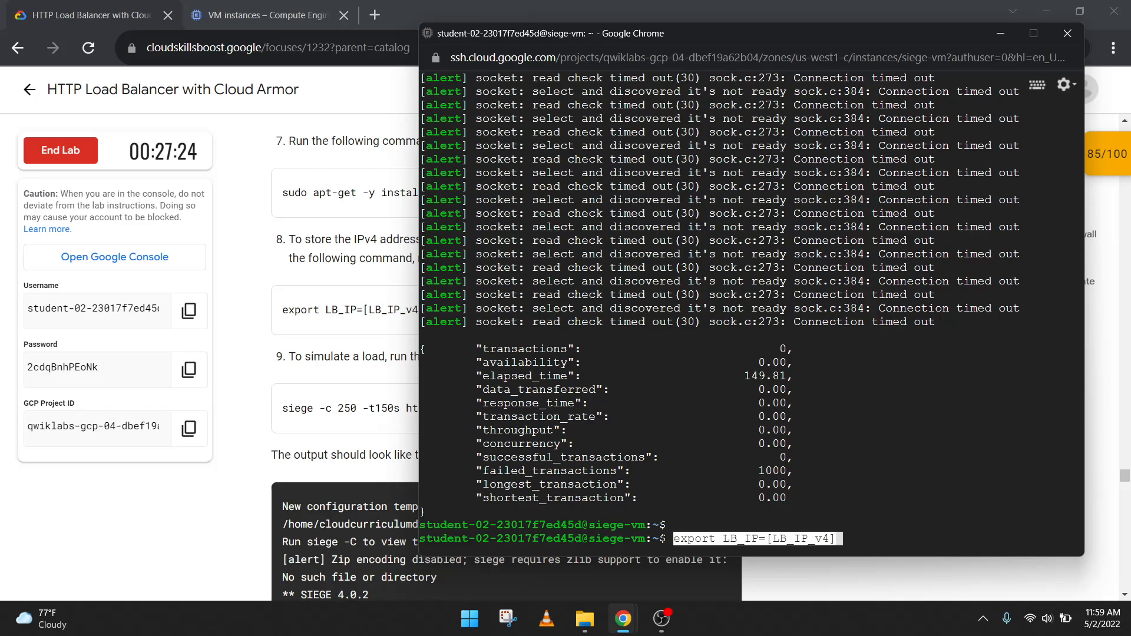
Check the web page served by us-east1-mig-v5kd, close it, and copy that instance's external IP from the VM instances list
click(383, 6)
click(259, 14)
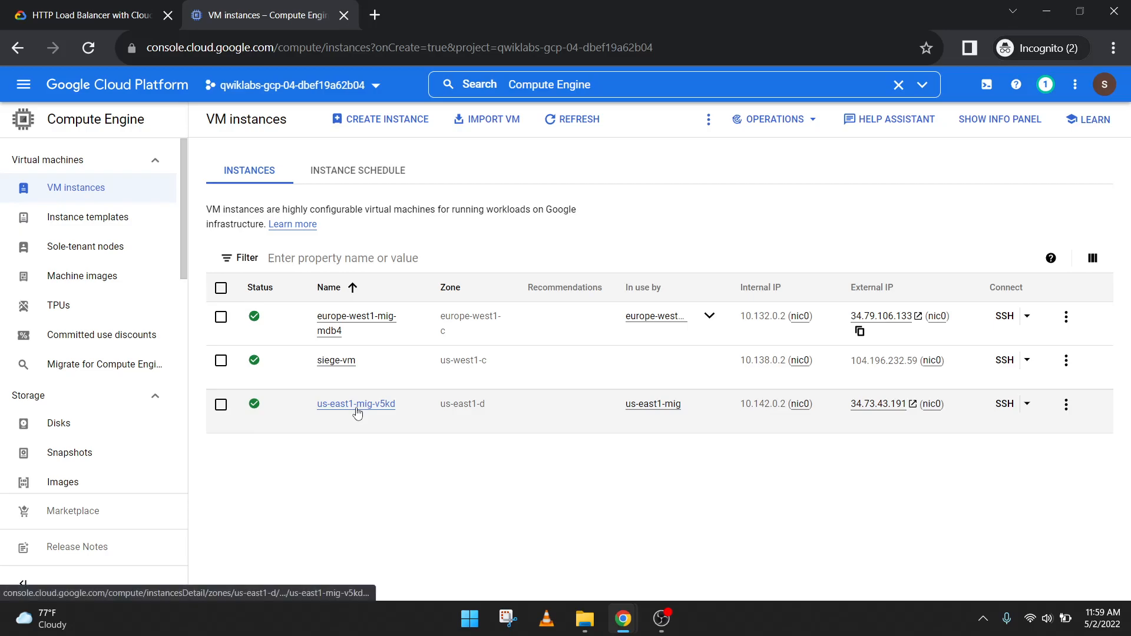
click(895, 409)
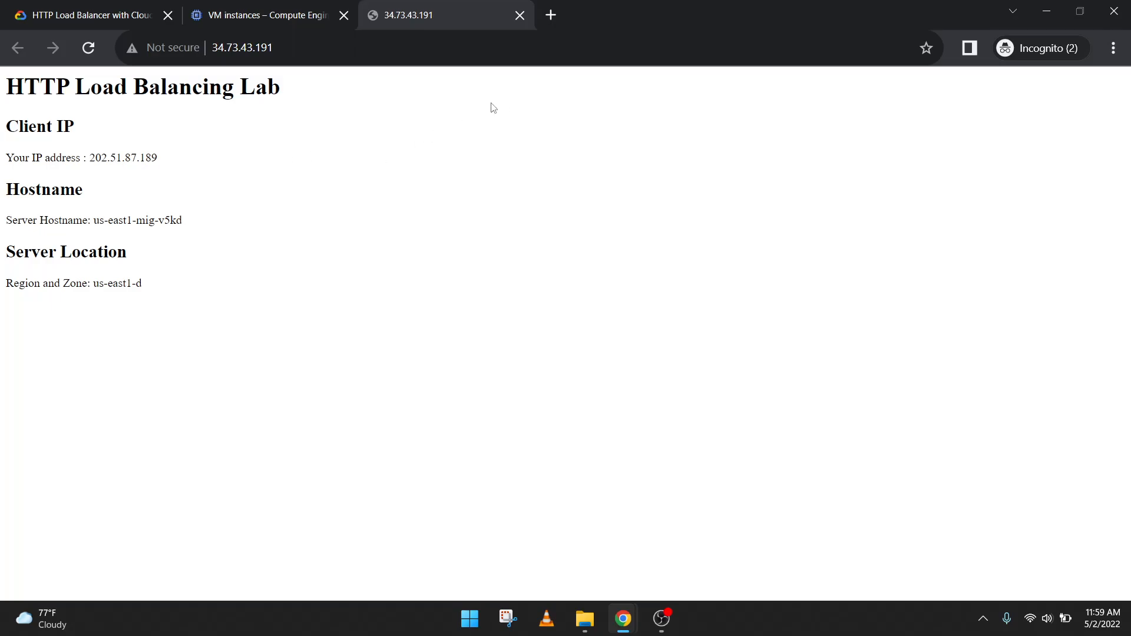
key(ctrl+w)
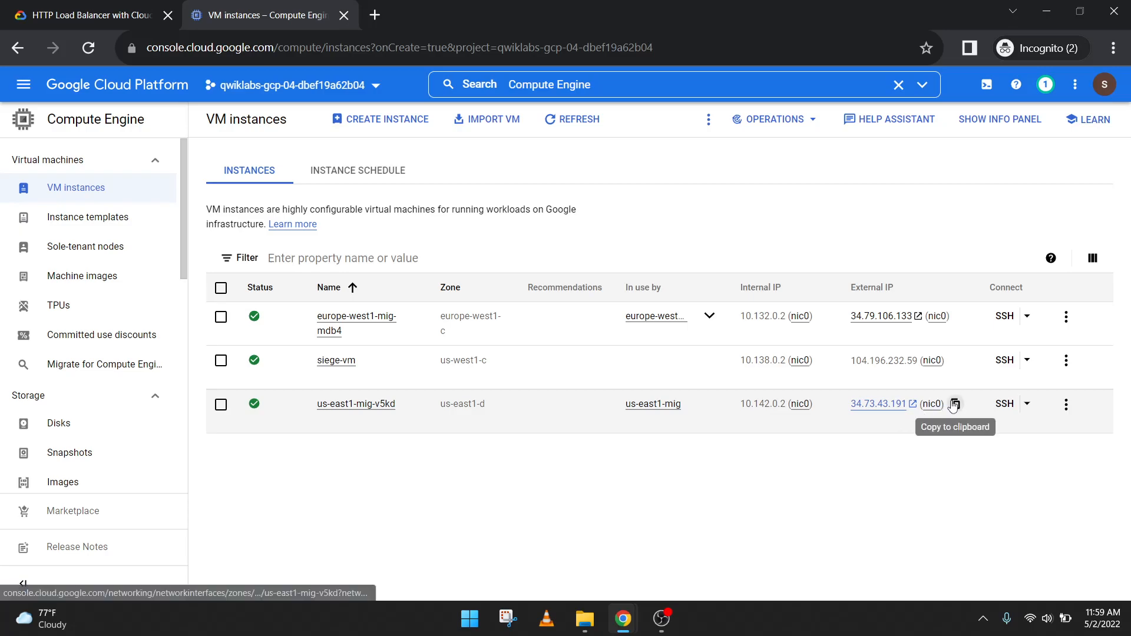
click(954, 405)
key(alt+Tab)
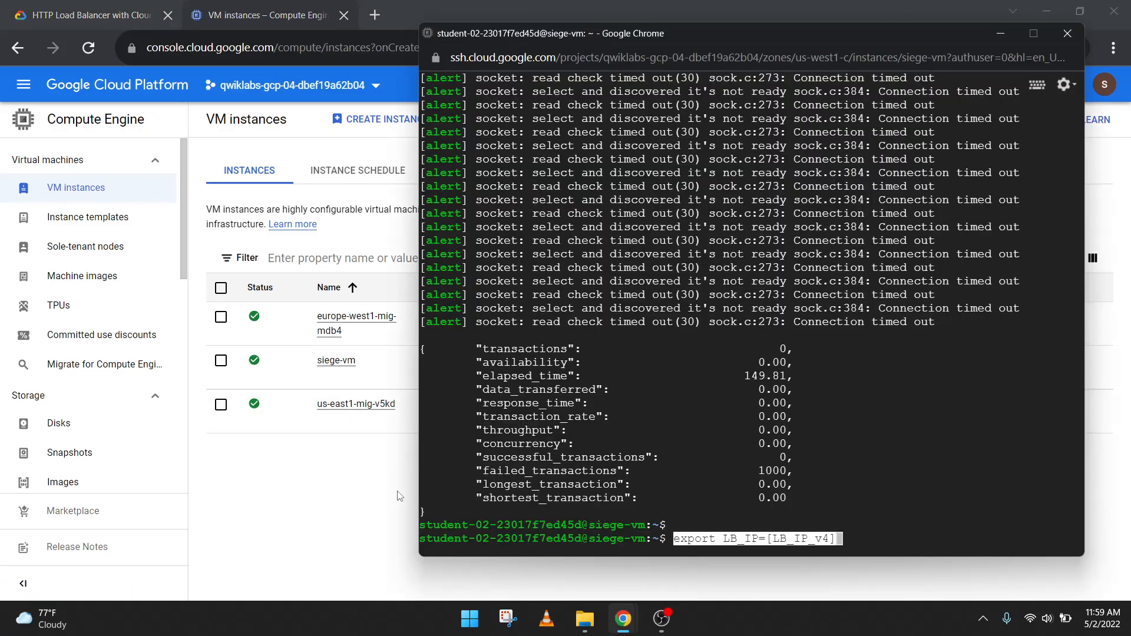
Replace the [LB_IP_v4] placeholder with the copied address and run export LB_IP=34.73.43.191 on siege-vm
key(BackSpace)
key(BackSpace)
key(BackSpace)
key(BackSpace)
key(BackSpace)
key(BackSpace)
key(BackSpace)
key(BackSpace)
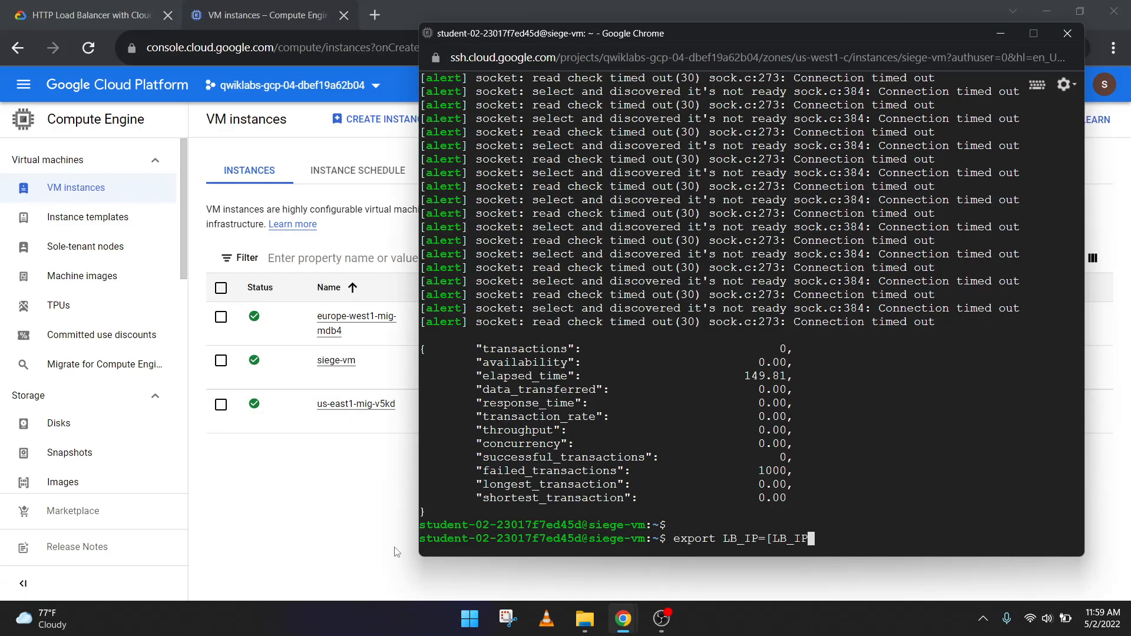
key(BackSpace)
key(BackSpace)
key(ctrl+v)
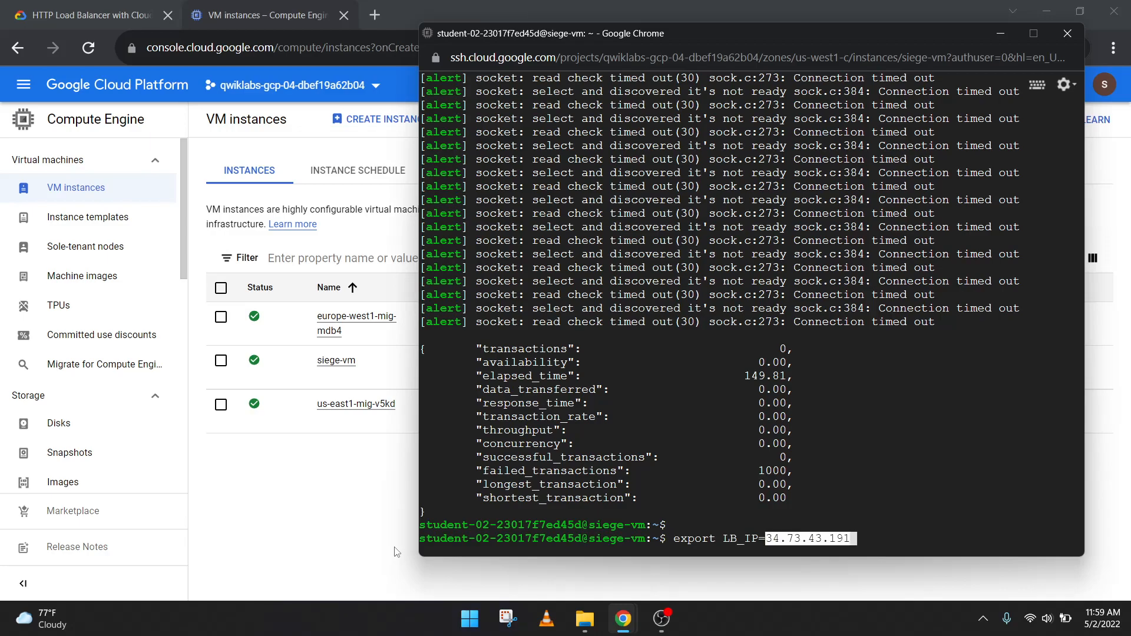
key(Return)
click(88, 14)
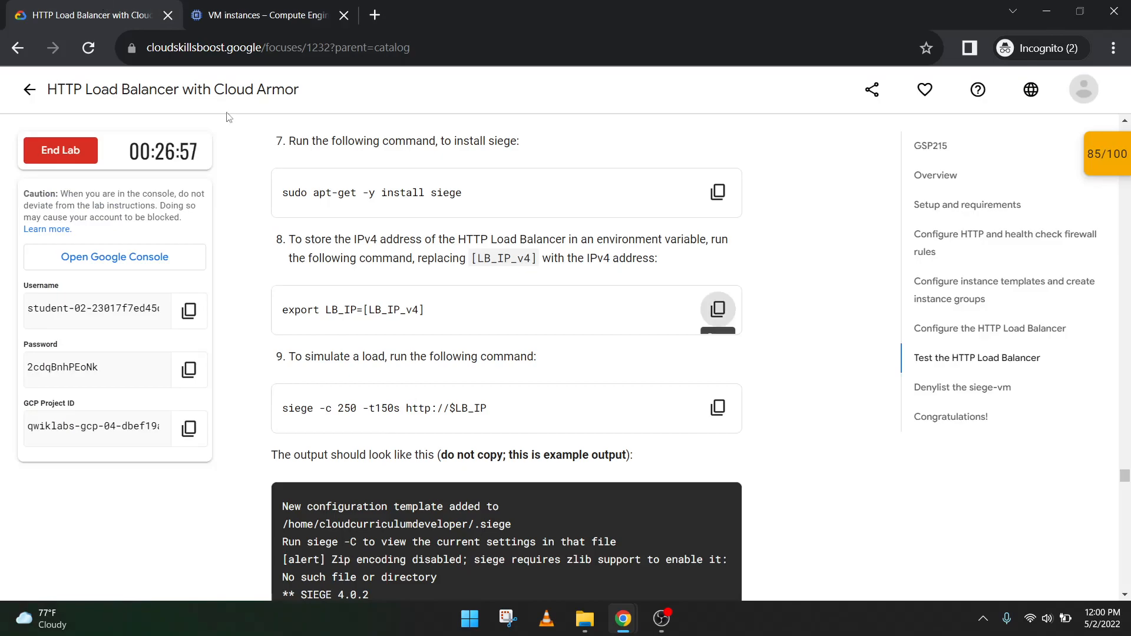
click(715, 407)
key(alt+Tab)
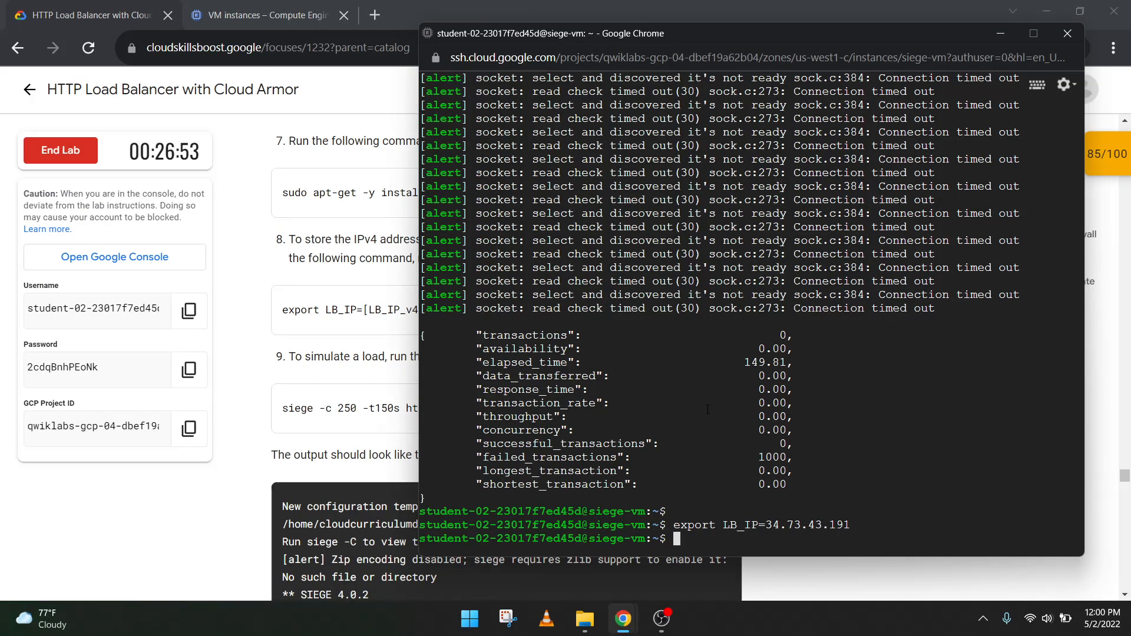
key(ctrl+v)
key(Return)
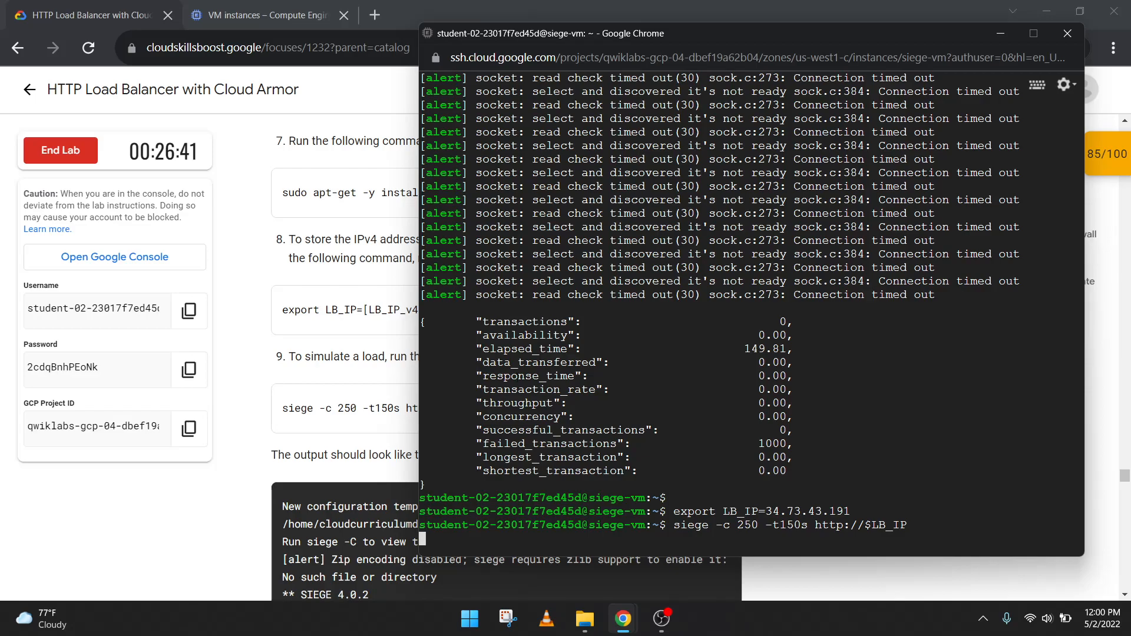
key(alt+Tab)
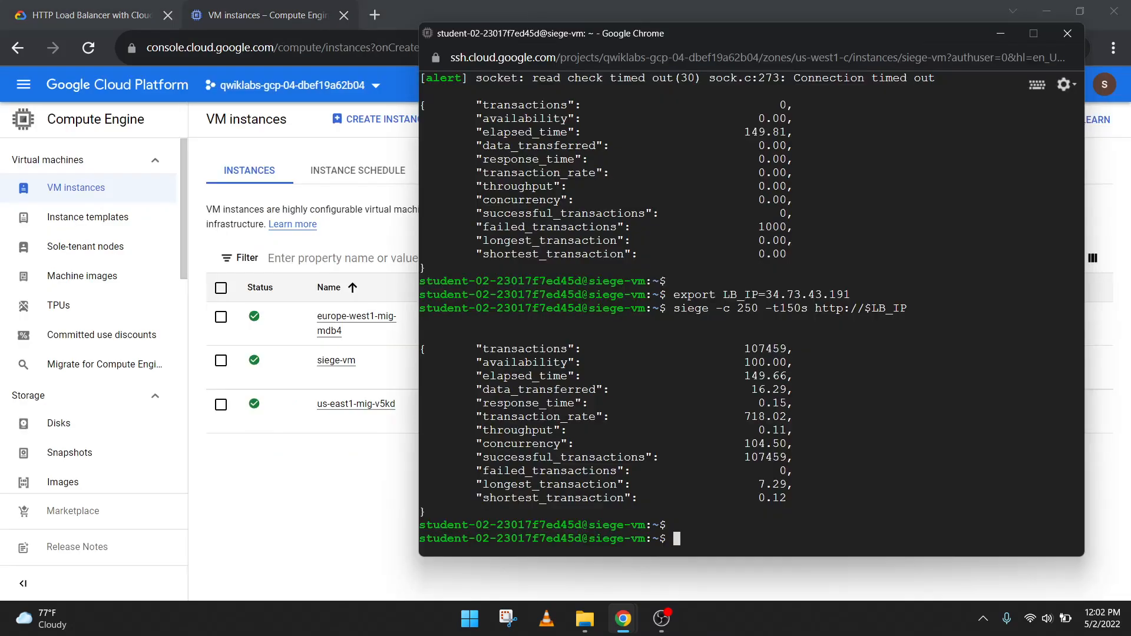
Copy the export LB_IP=[LB_IP_v4] command from the lab again and paste it at the siege-vm prompt below the siege results
text(7)
key(BackSpace)
click(128, 7)
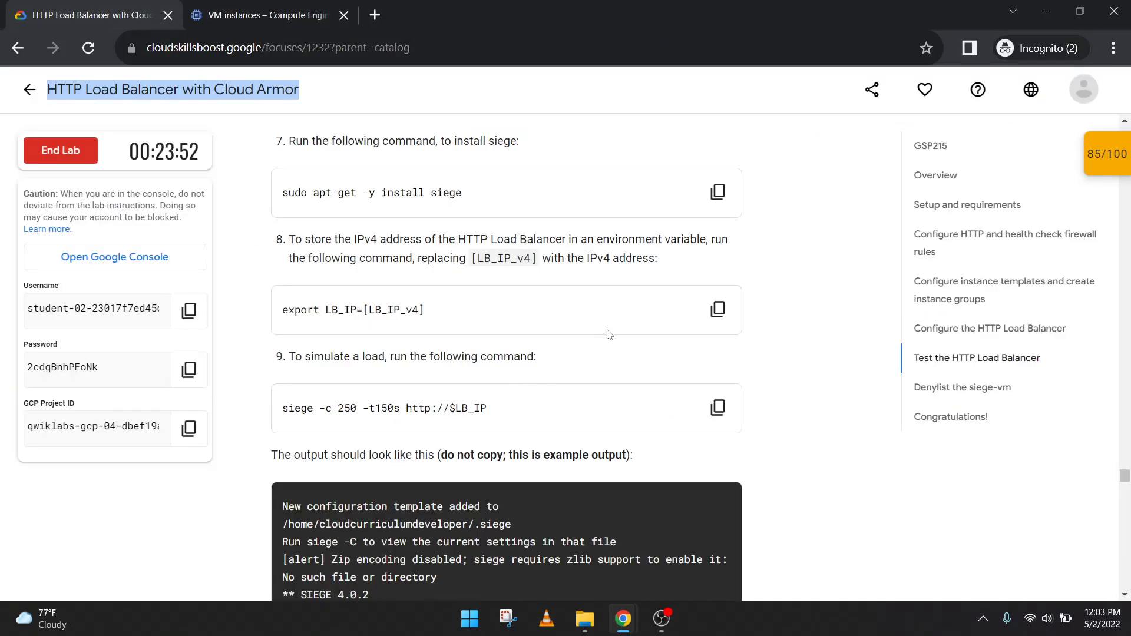
click(718, 309)
key(alt+Tab)
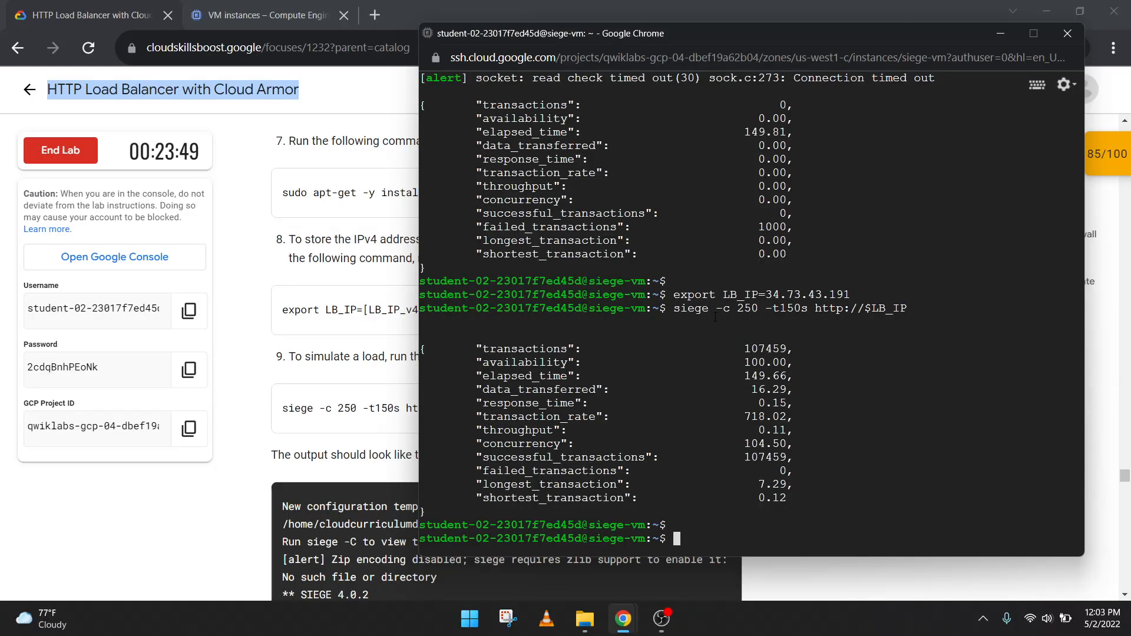
key(ctrl+v)
Replace the placeholder in the pasted command with siege-vm's external IP and run export LB_IP=104.196.232.59
click(247, 15)
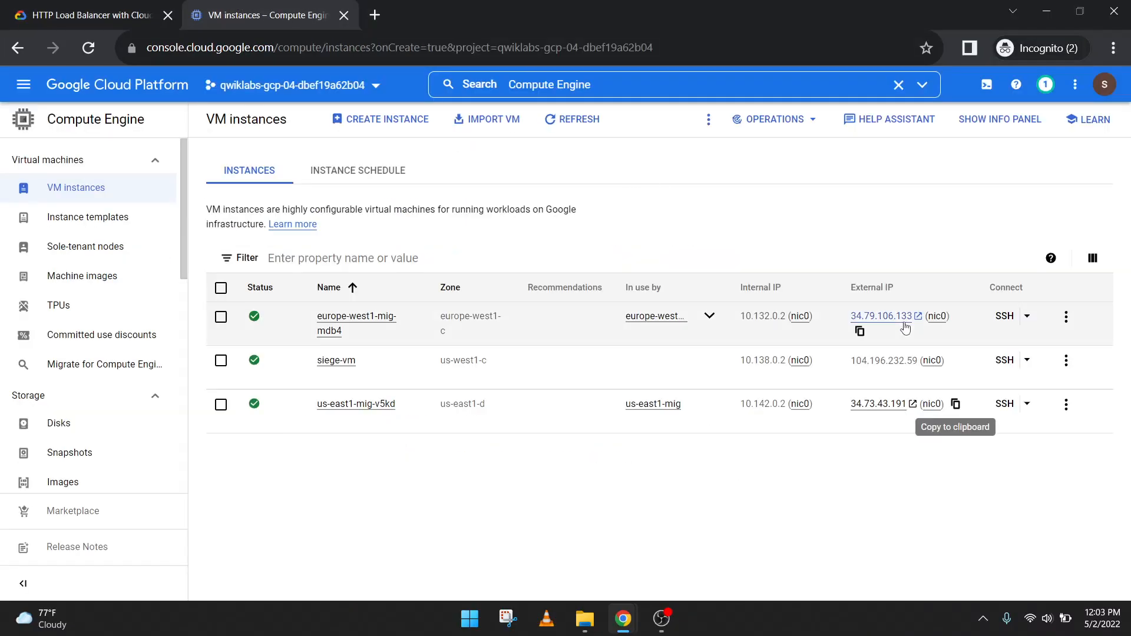
click(951, 364)
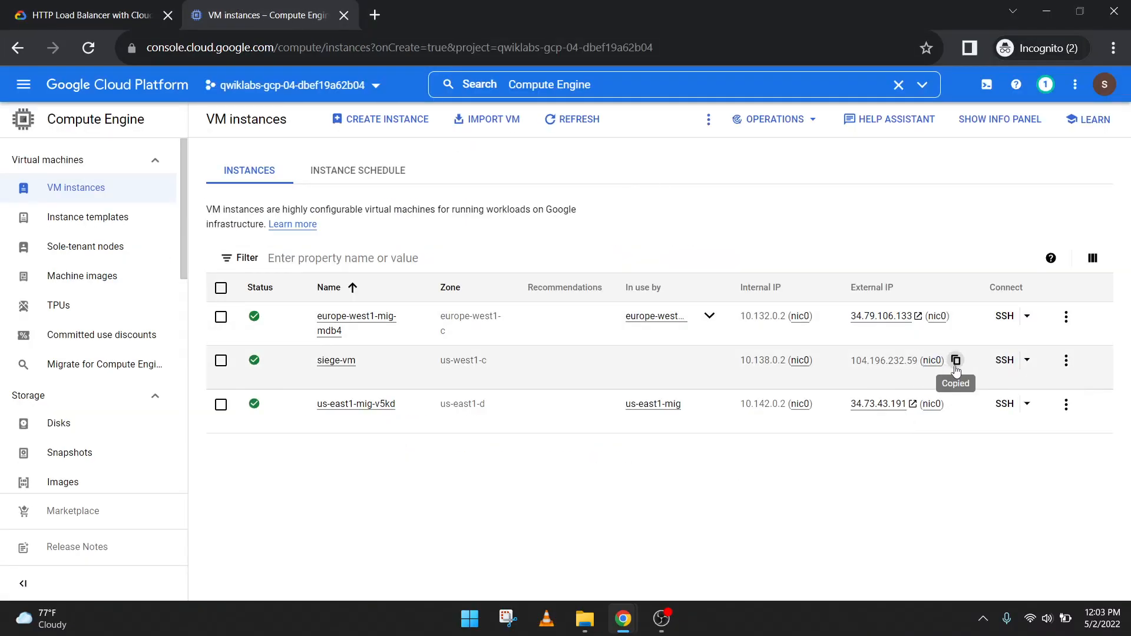
key(alt+Tab)
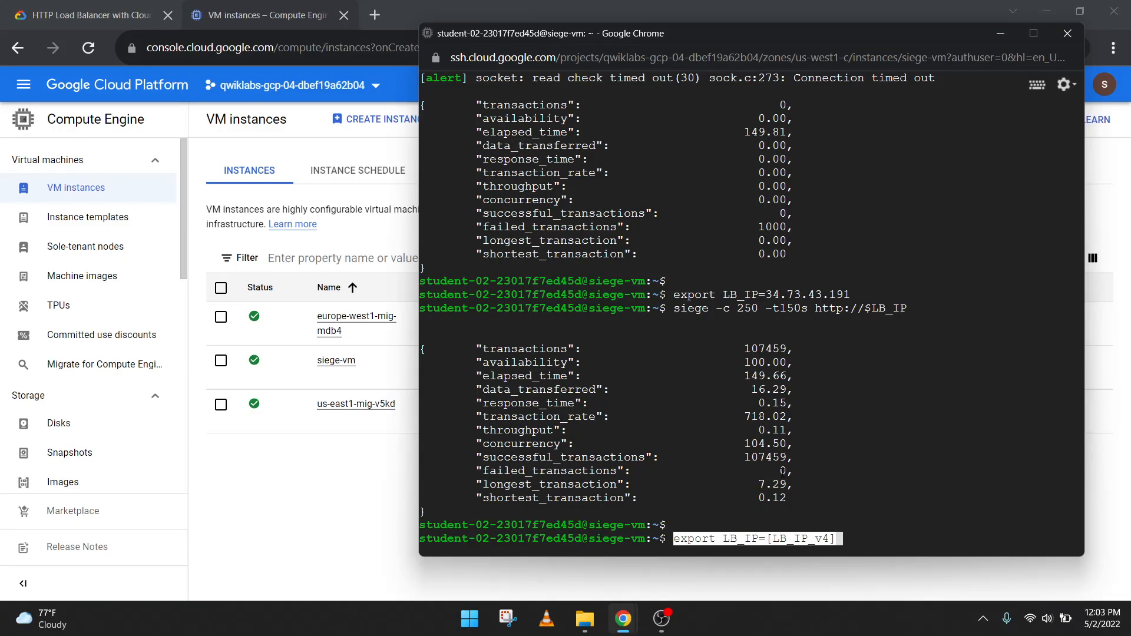
key(BackSpace)
key(BackSpace)
key(BackSpace)
key(BackSpace)
key(BackSpace)
key(BackSpace)
key(BackSpace)
key(BackSpace)
key(BackSpace)
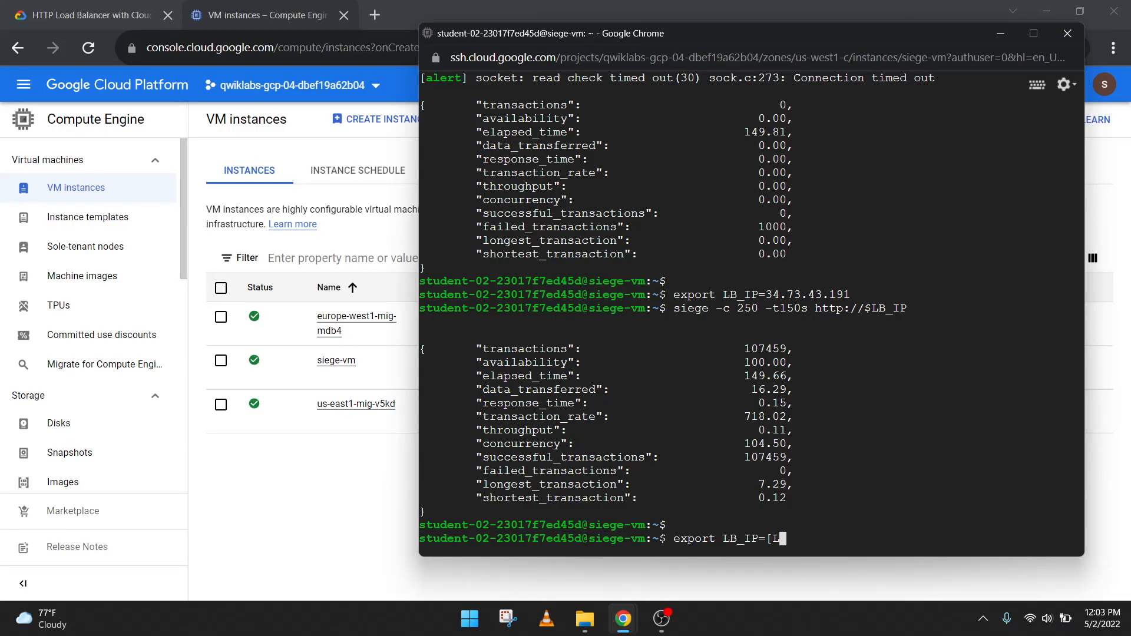
key(BackSpace)
key(ctrl+v)
key(Return)
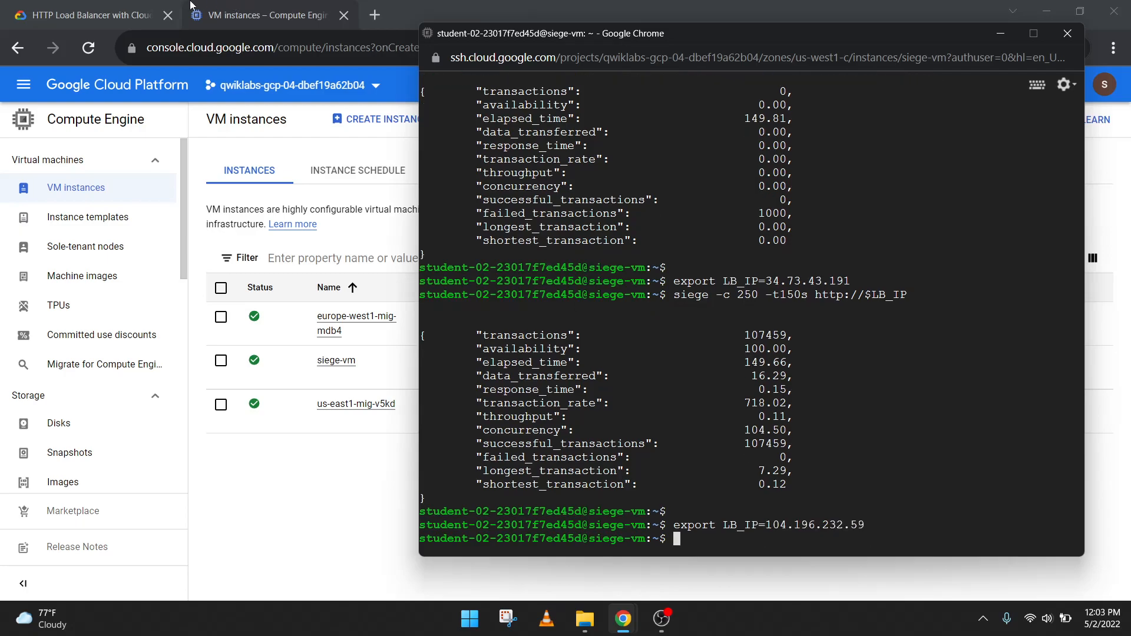
click(144, 10)
click(707, 405)
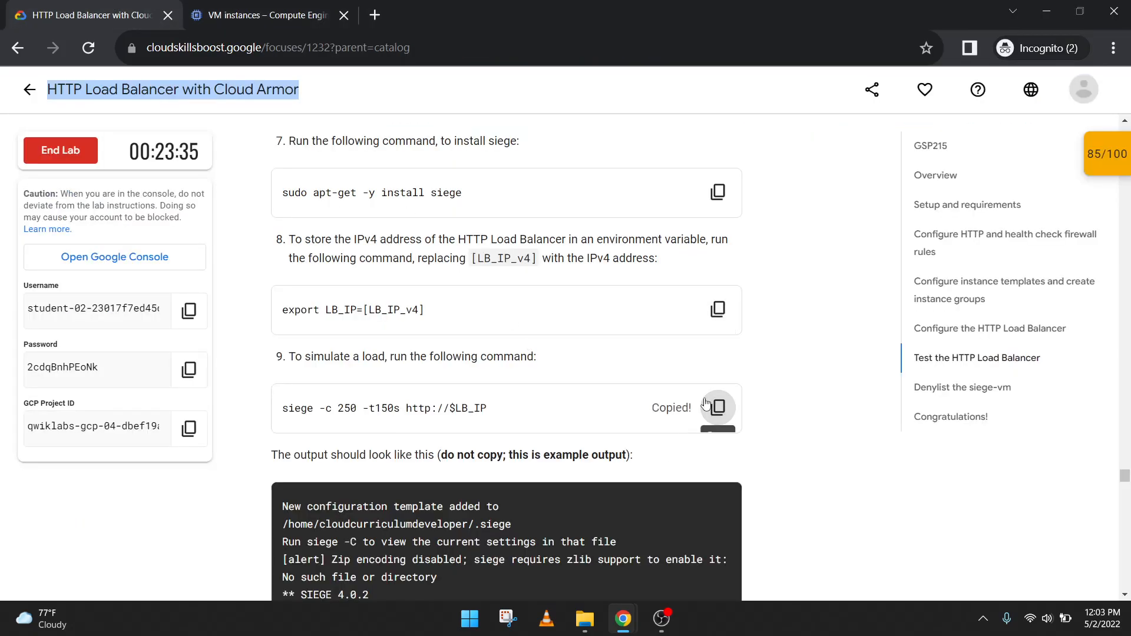
key(alt+Tab)
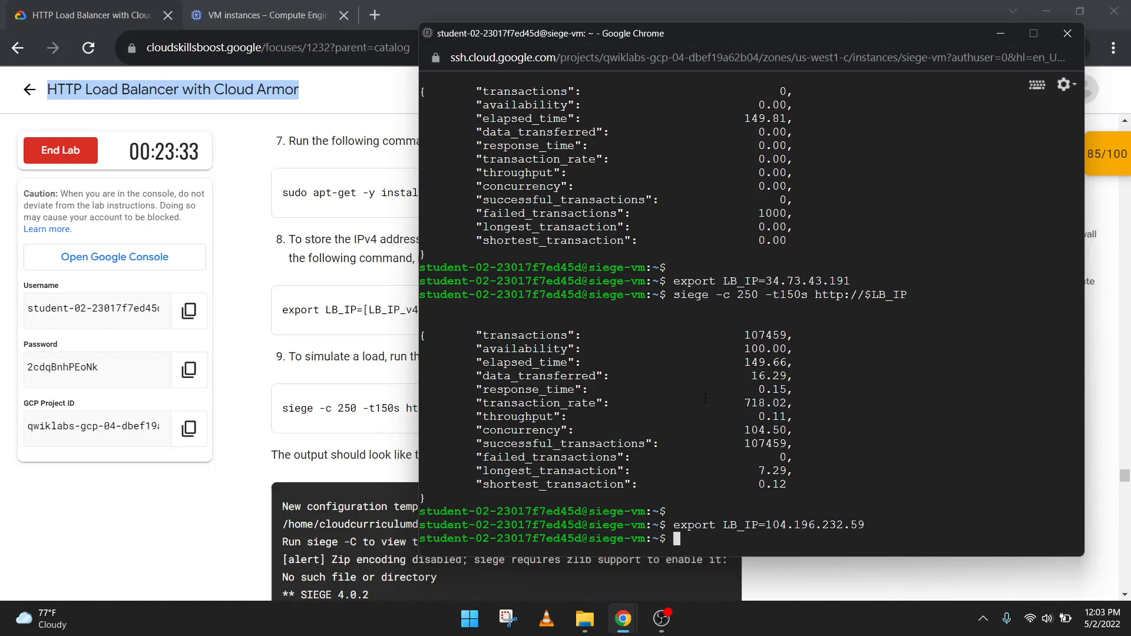
key(ctrl+v)
key(Return)
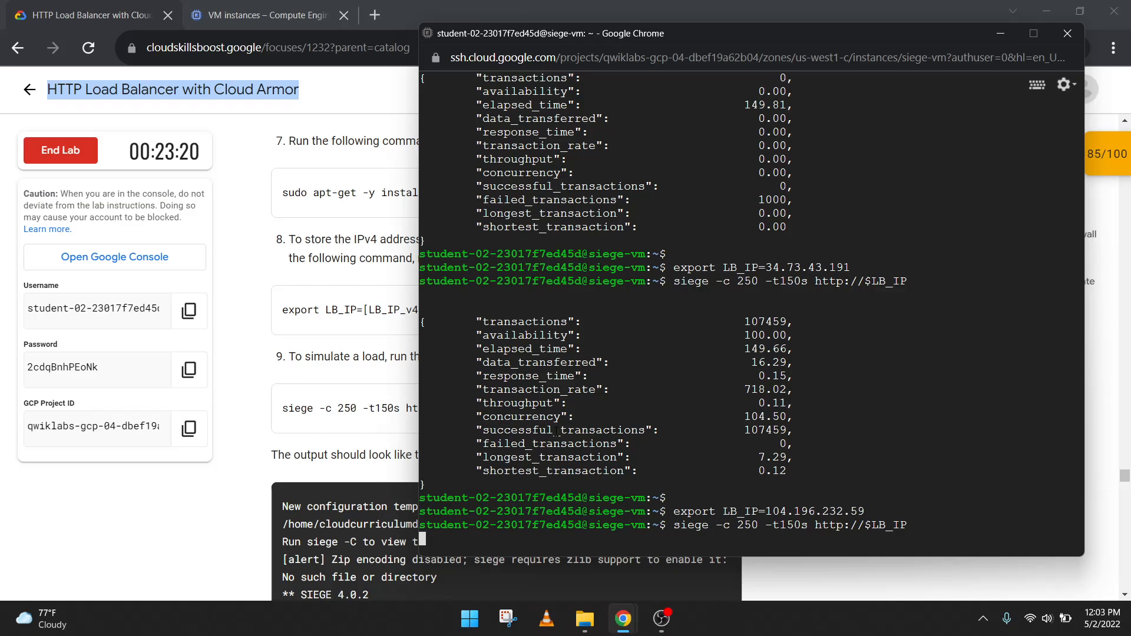
Compare the running siege output with the lab's example output and read the lab's steps 10 to 15 on monitoring http-lb
scroll(283, 359, down, 3)
drag(284, 359, 468, 489)
click(448, 463)
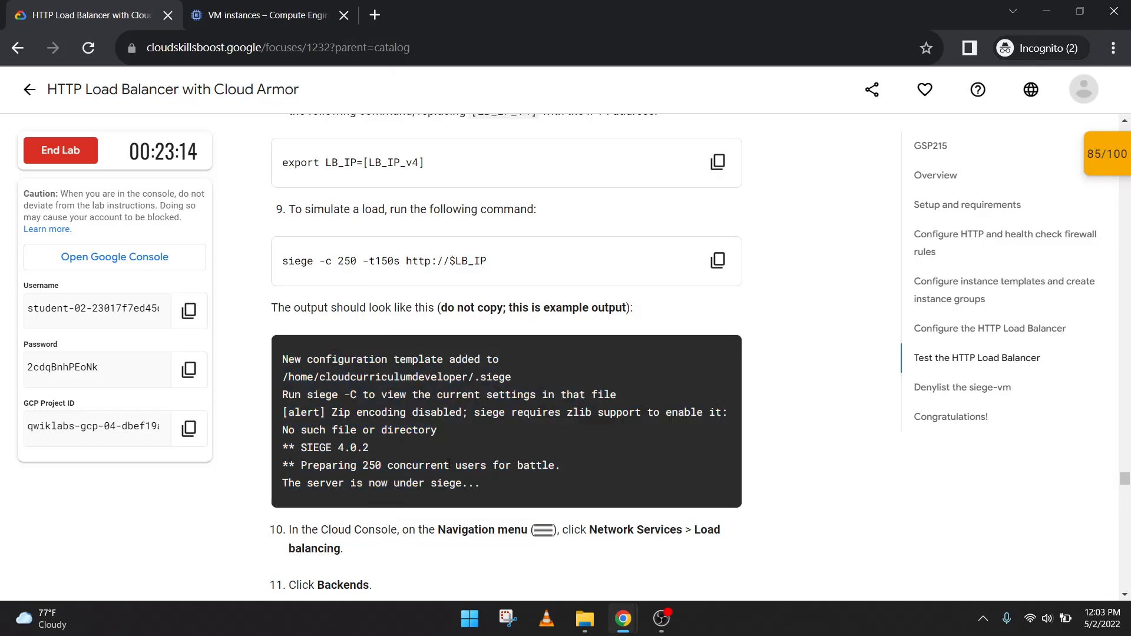
key(alt+Tab)
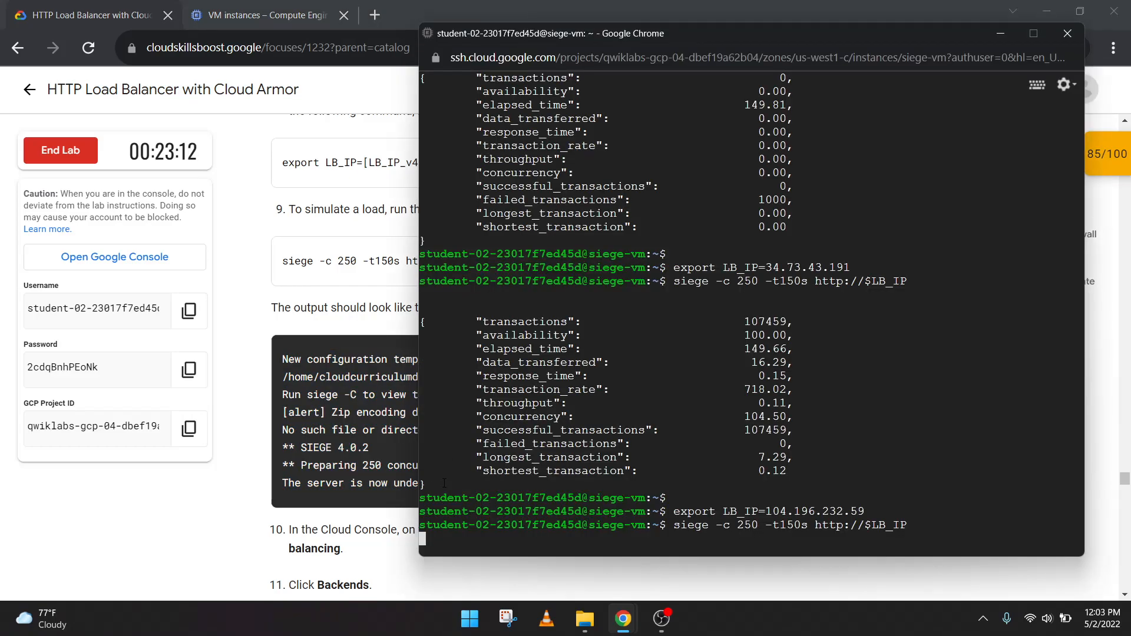
scroll(344, 406, down, 3)
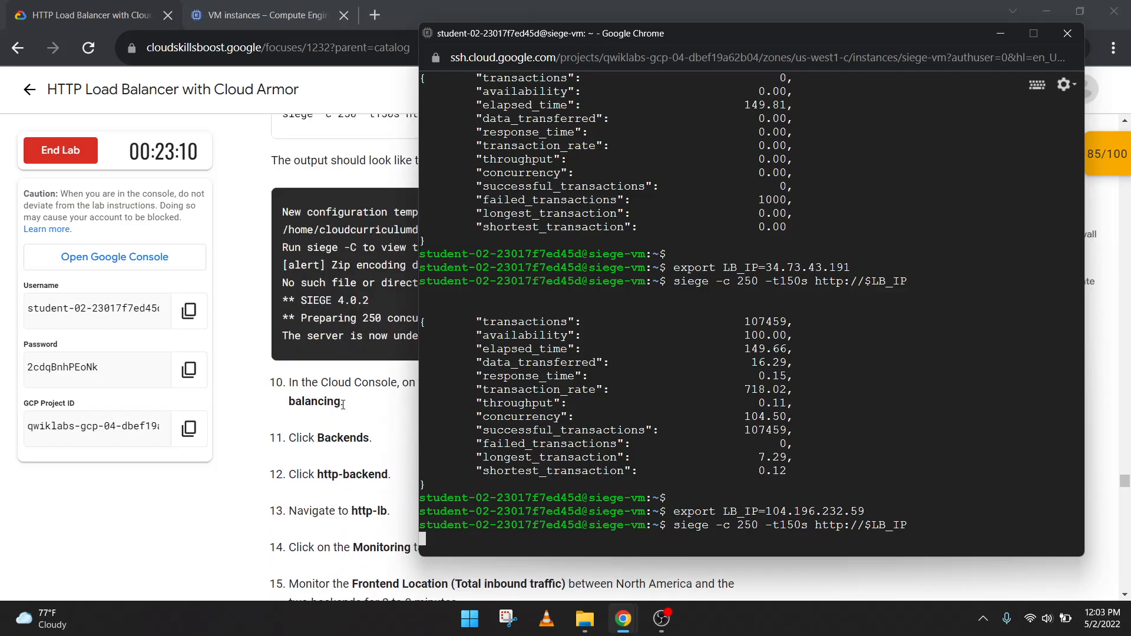
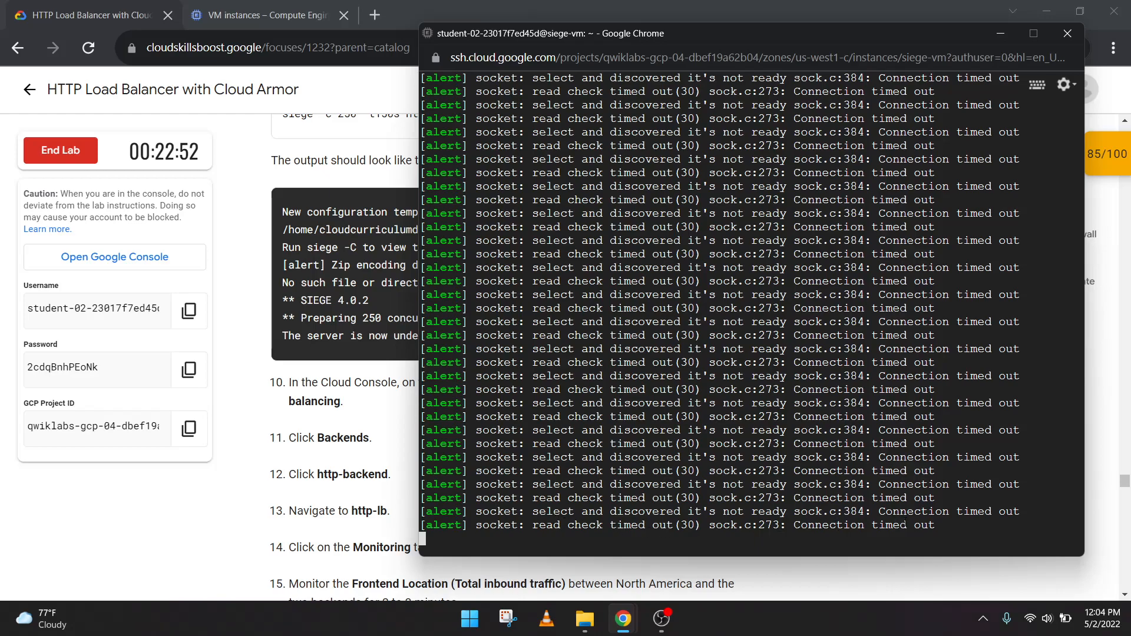
click(325, 413)
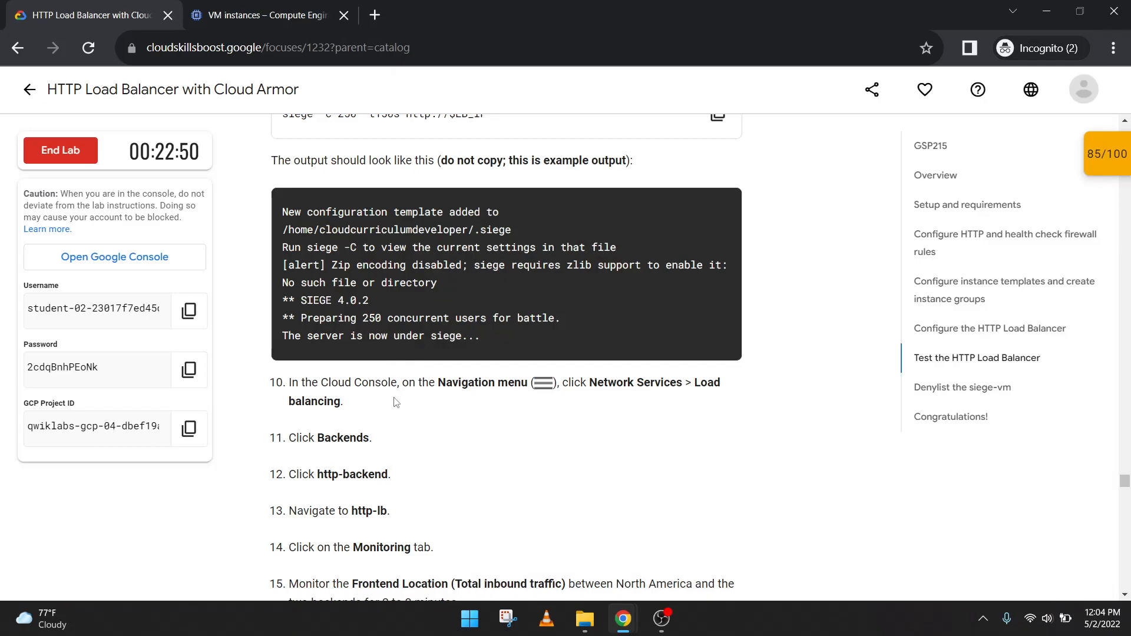
scroll(397, 403, up, 1)
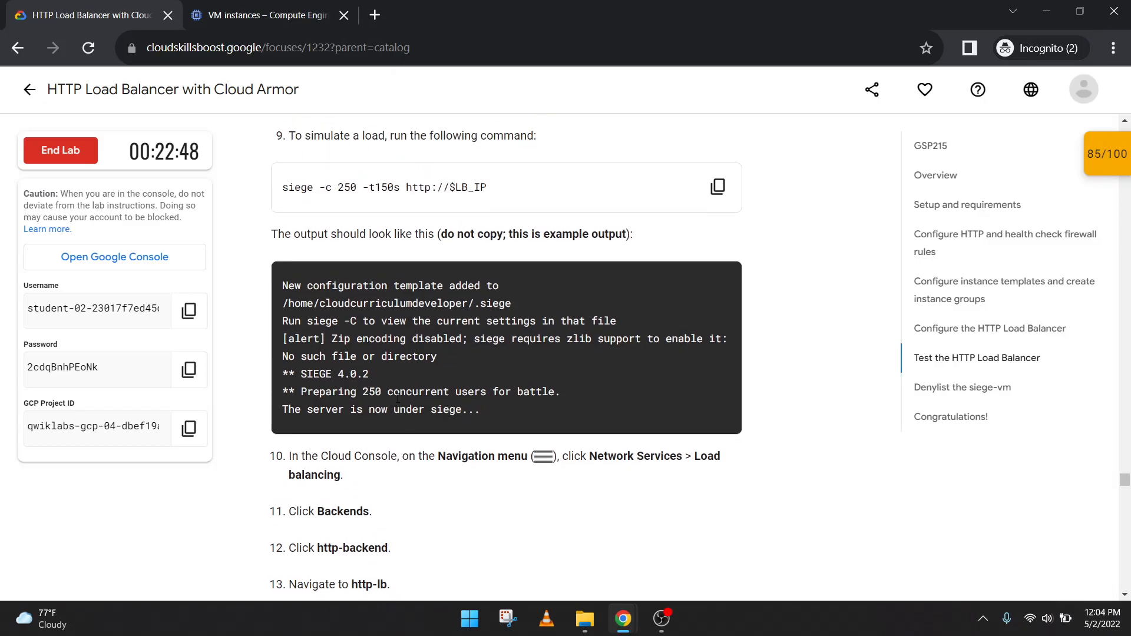
click(259, 14)
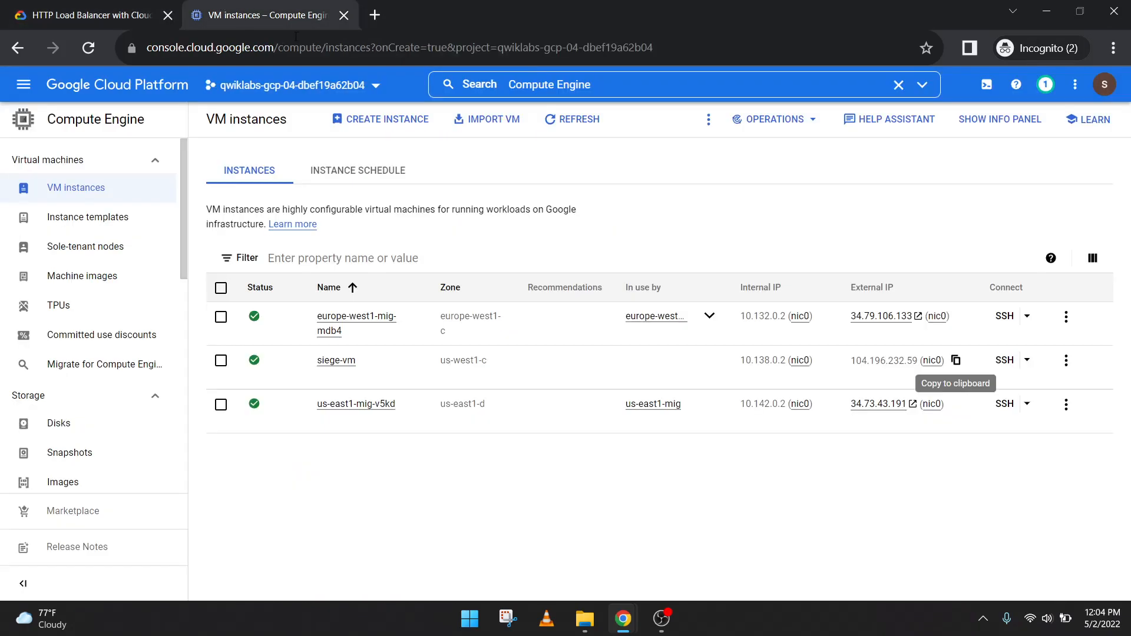
click(52, 5)
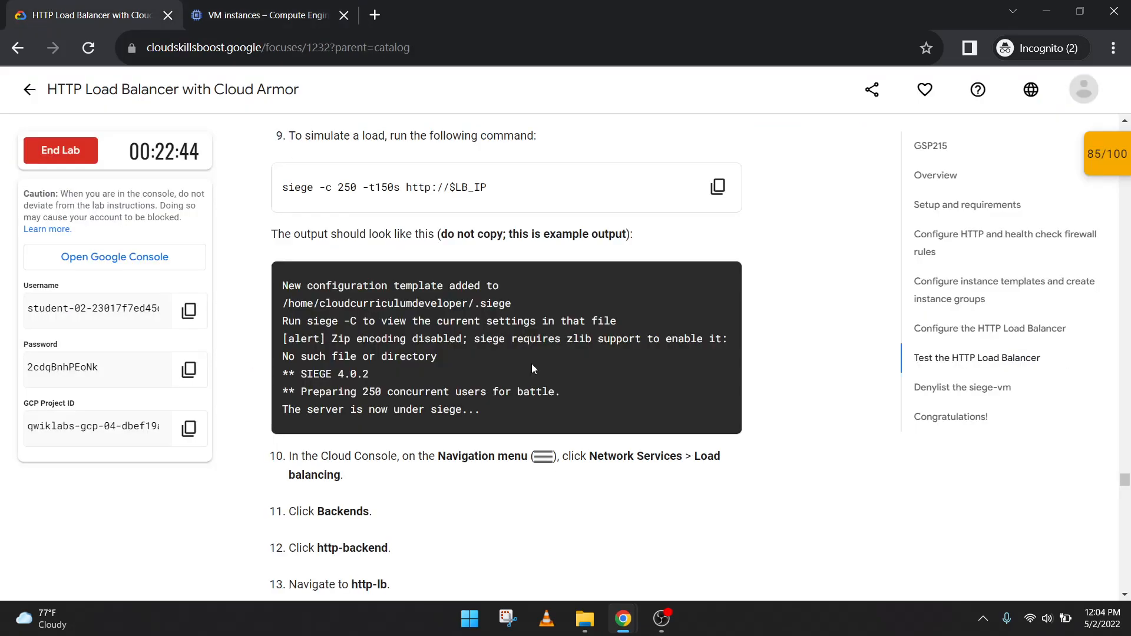
mouse_move(624, 615)
click(701, 551)
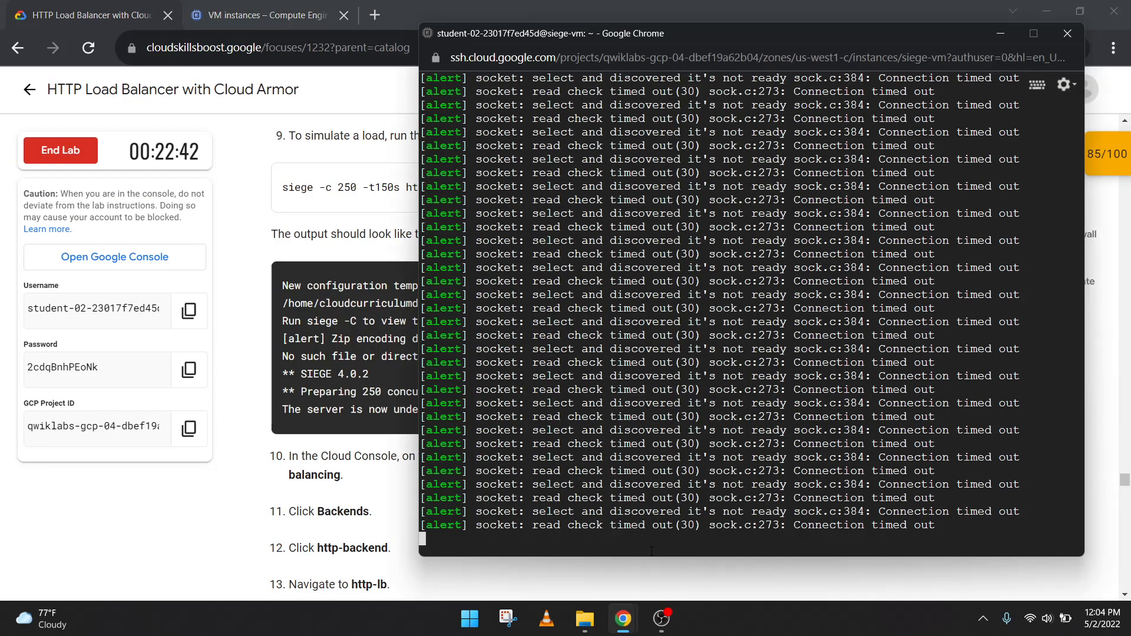
click(346, 429)
scroll(346, 429, down, 1)
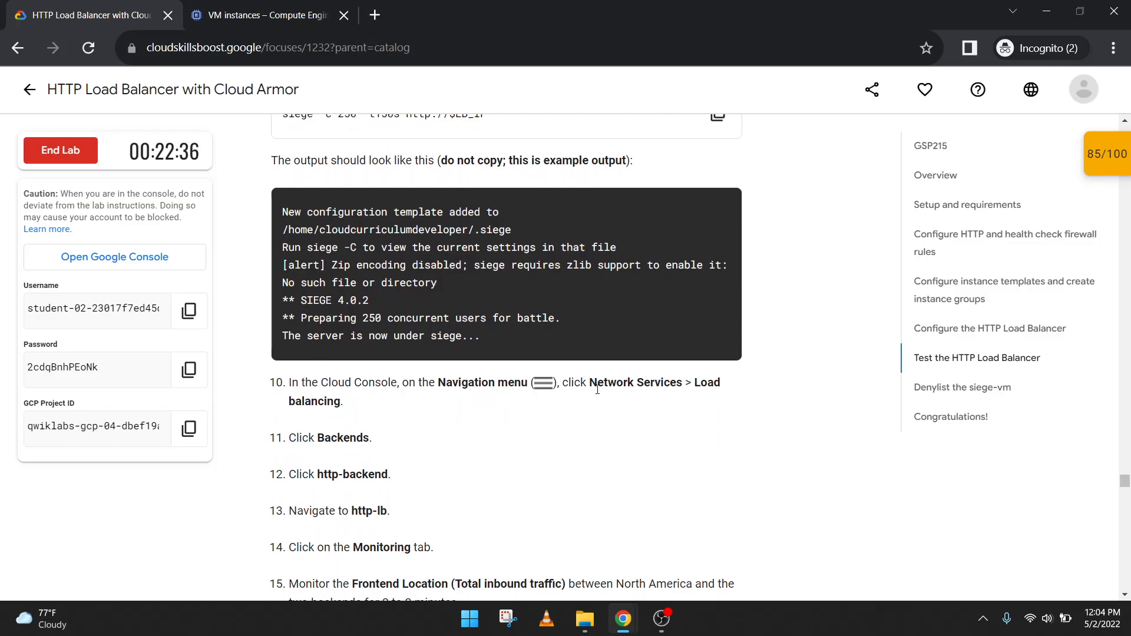
Copy the text Network Services from step 10 of the lab instructions
click(254, 21)
click(152, 7)
drag(588, 382, 682, 384)
key(ctrl+c)
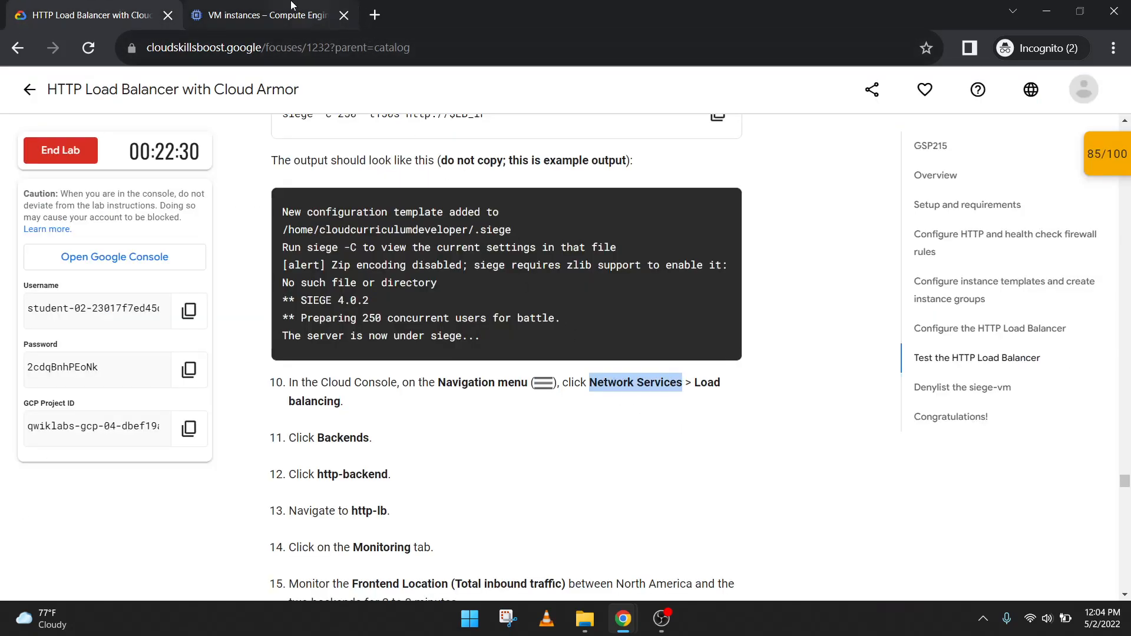
Search the Cloud console for Network Services and open its Load balancing page
click(265, 15)
double_click(574, 83)
click(579, 83)
key(ctrl+v)
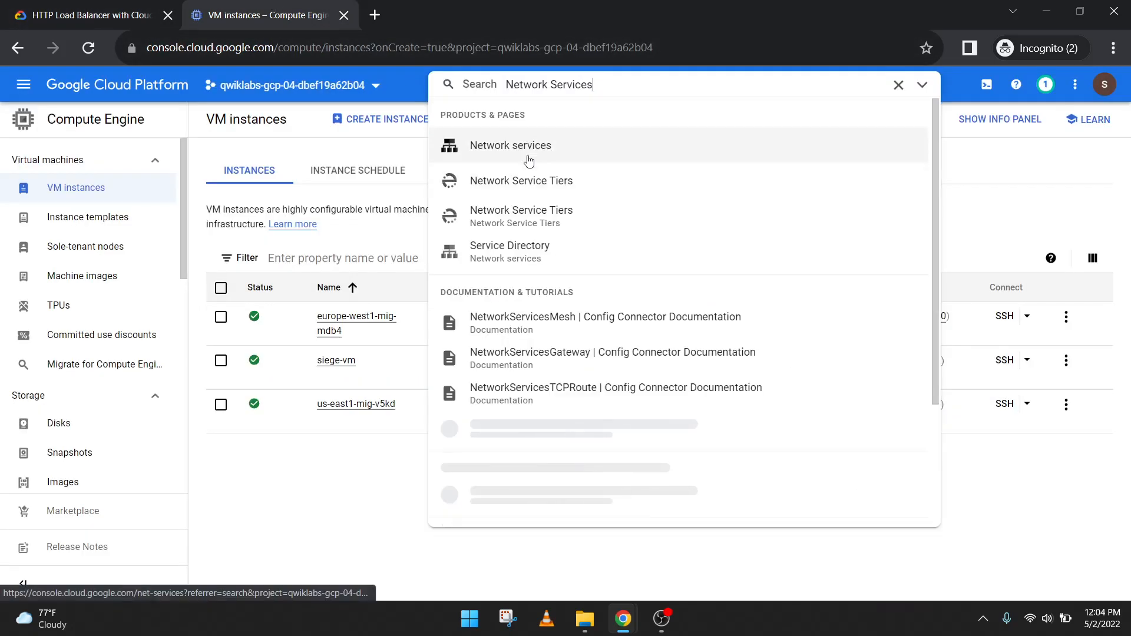
click(529, 161)
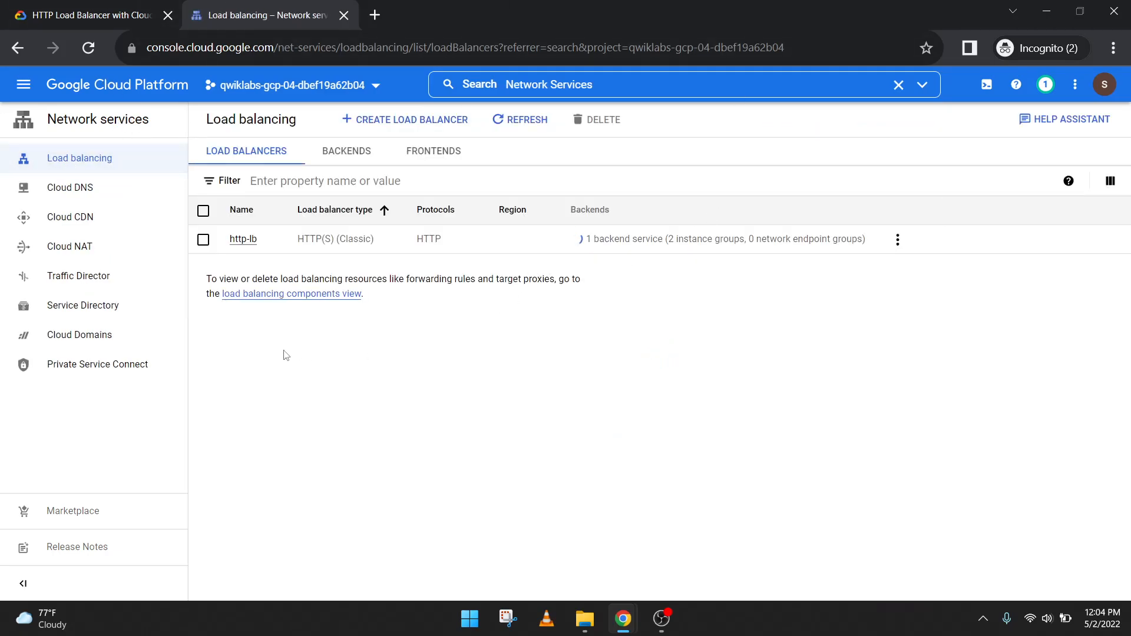
Check the siege output in the siege-vm SSH terminal and return to the lab instructions
click(64, 7)
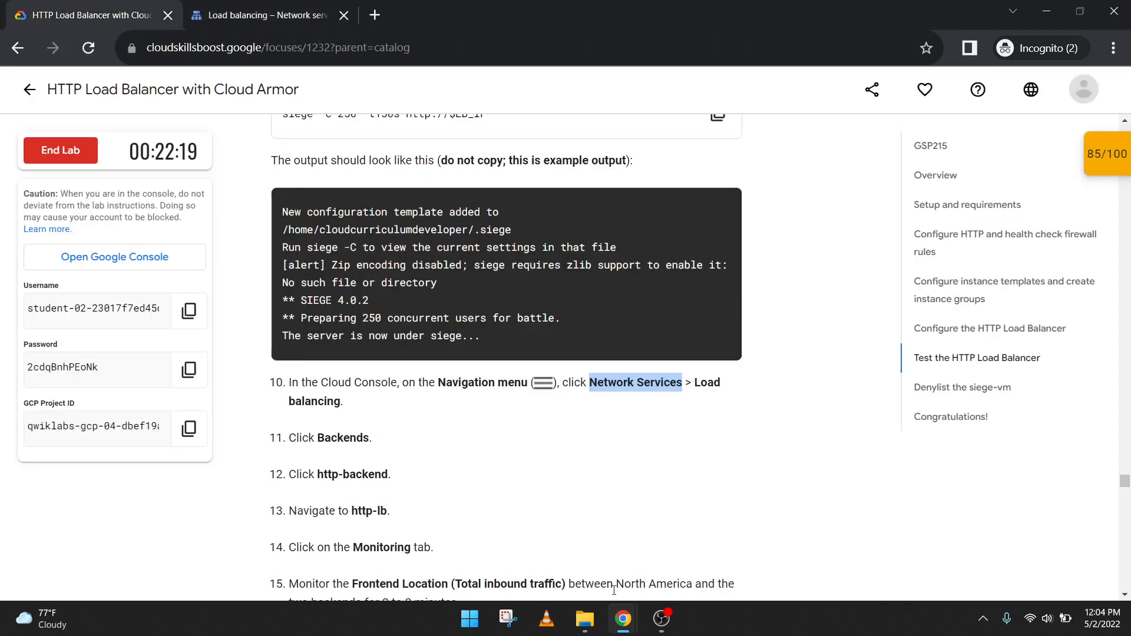
mouse_move(622, 618)
click(674, 560)
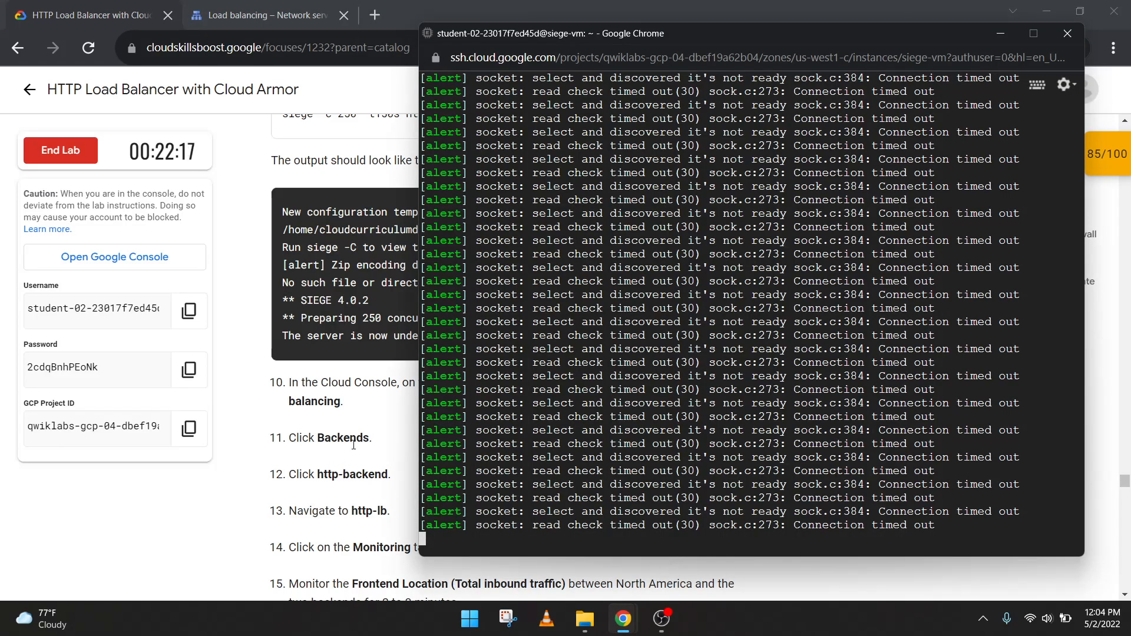
click(355, 428)
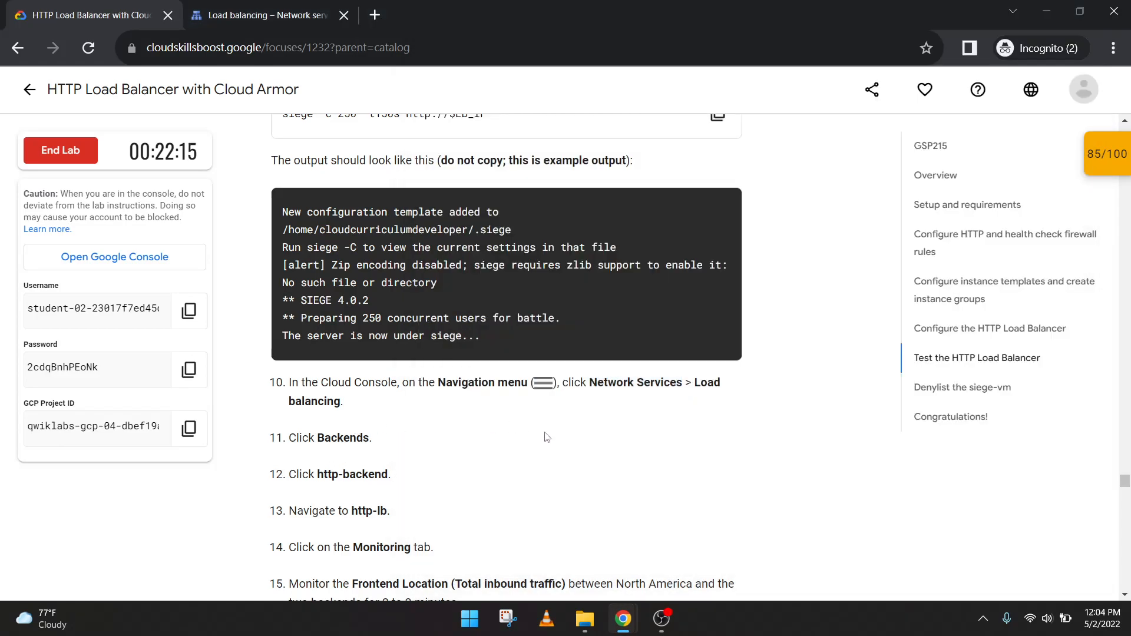
List the load balancing backends and open the details of http-backend, following lab steps 11 and 12
click(238, 5)
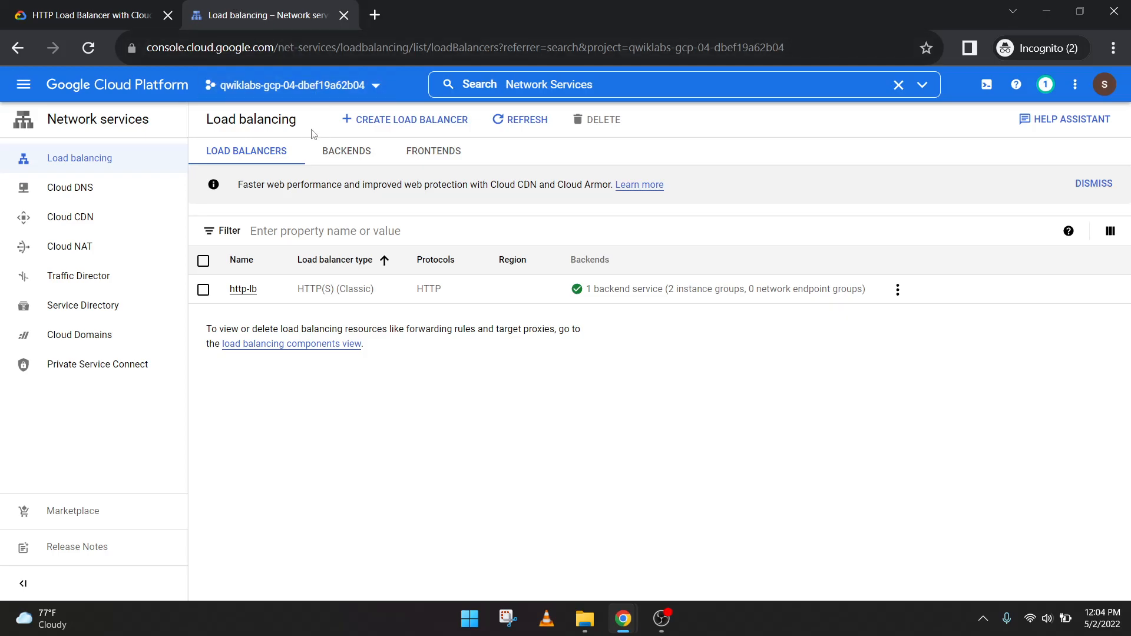
click(112, 6)
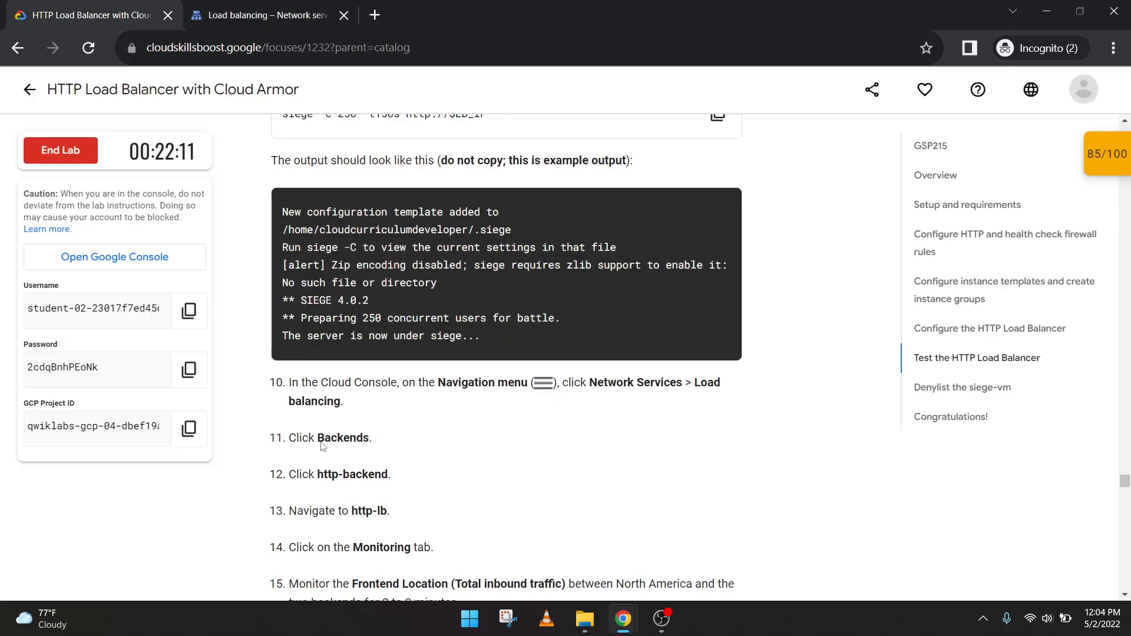
click(273, 4)
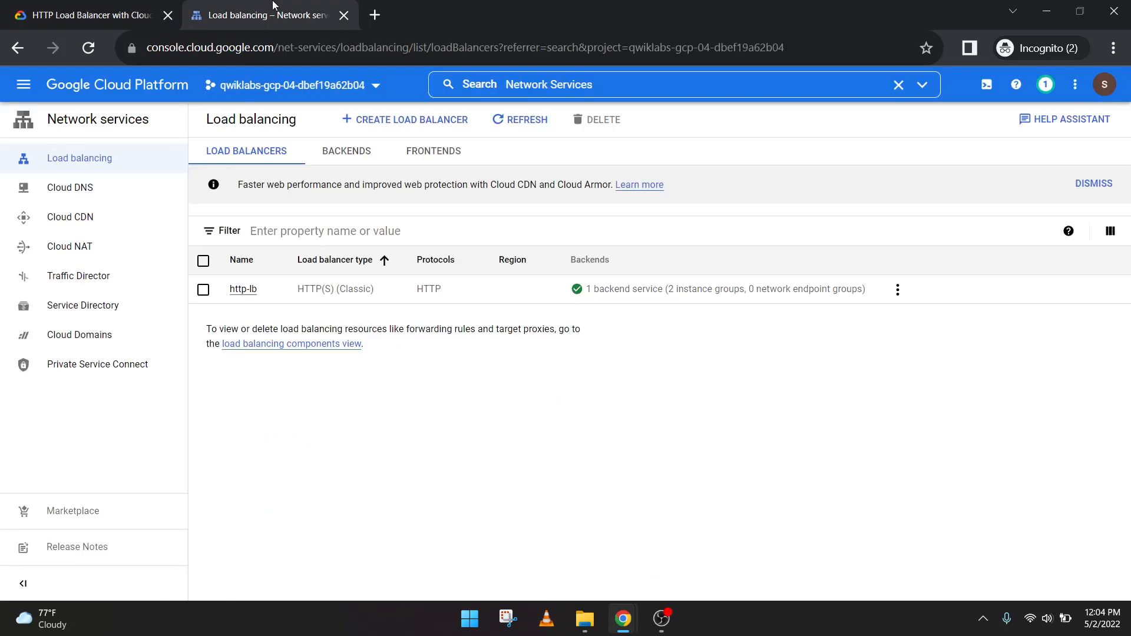
click(357, 154)
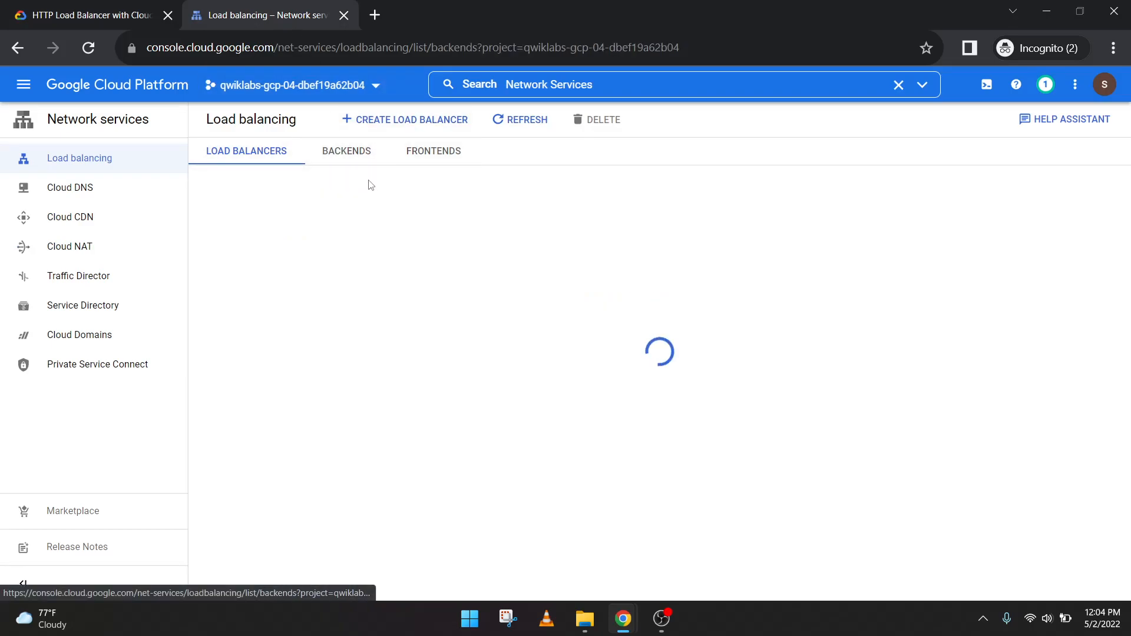
click(88, 15)
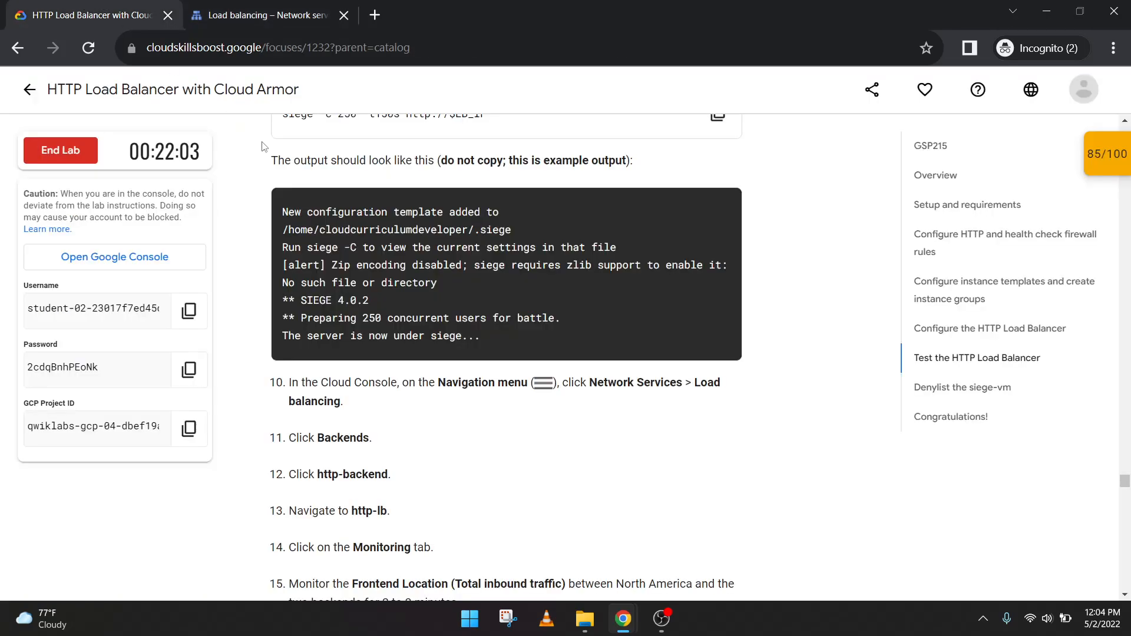
key(ctrl+Tab)
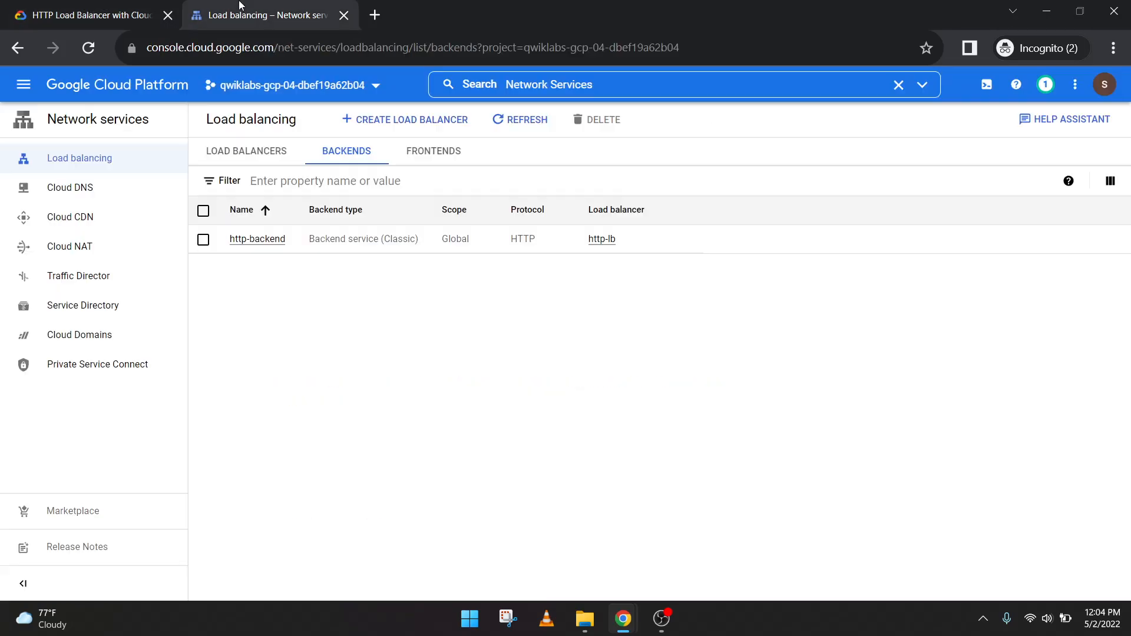
click(263, 241)
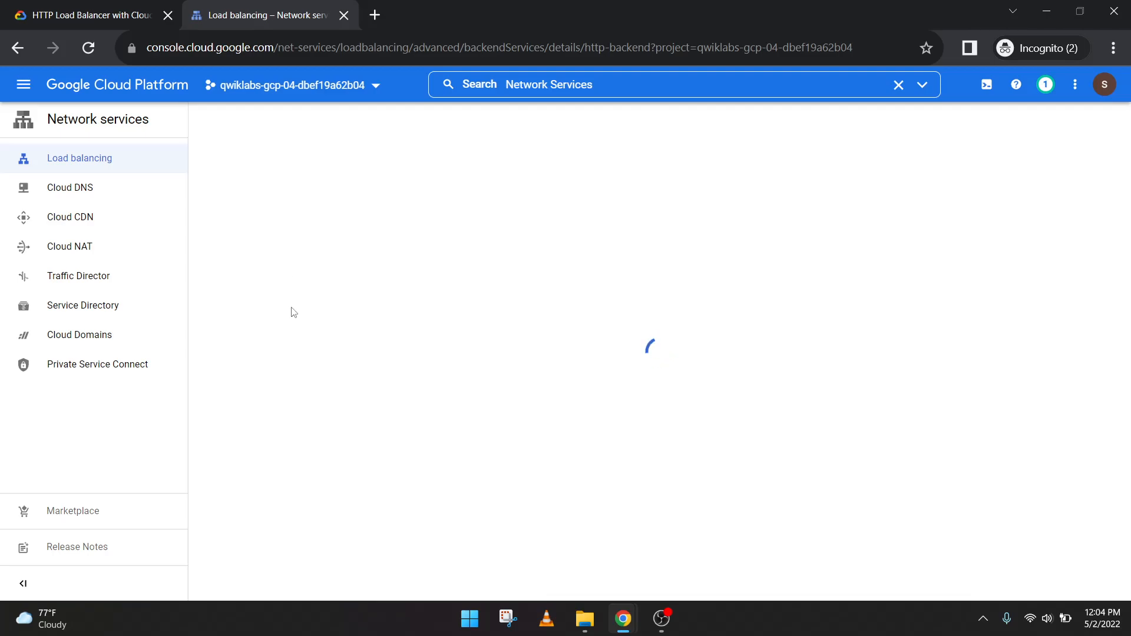
Open the http-lb load balancer from http-backend's details and display its monitoring view
click(38, 5)
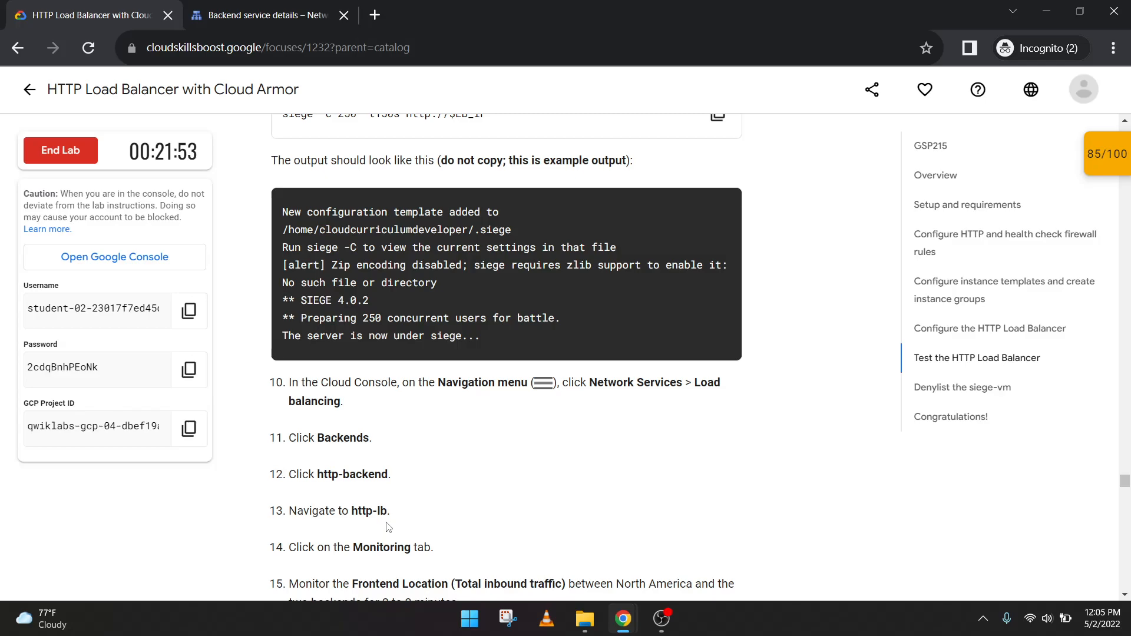
scroll(388, 523, down, 1)
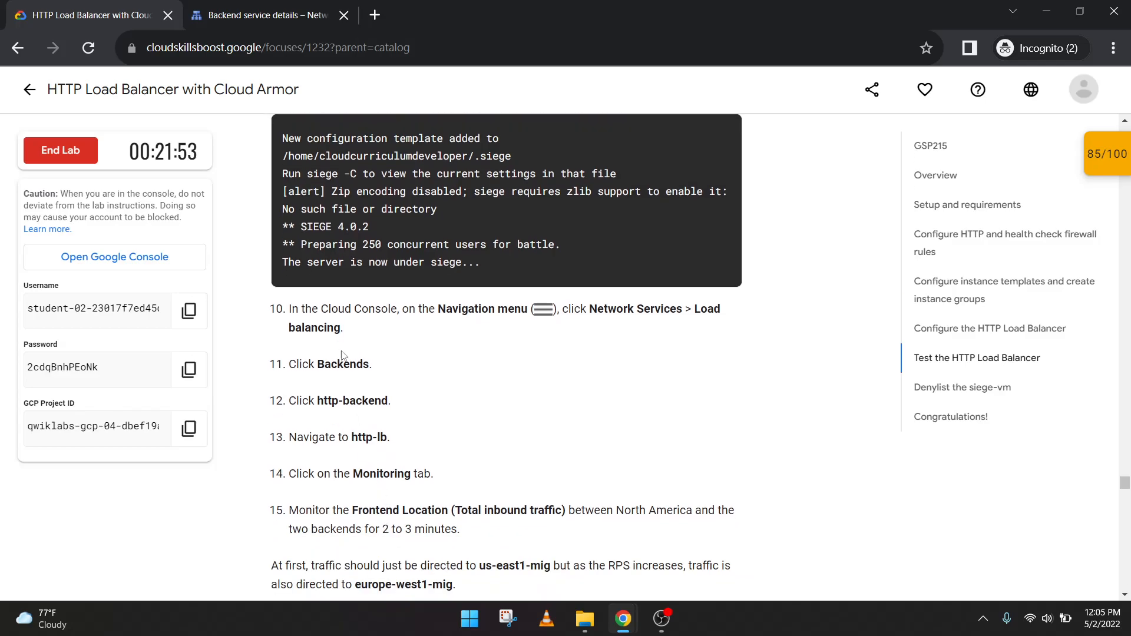
click(238, 6)
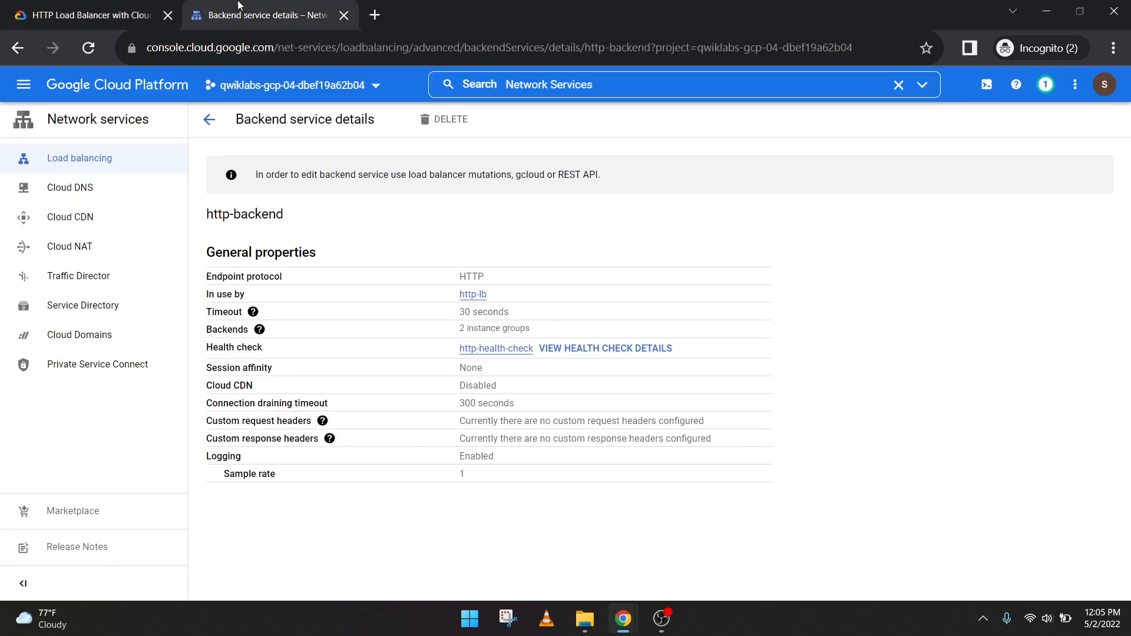
click(476, 294)
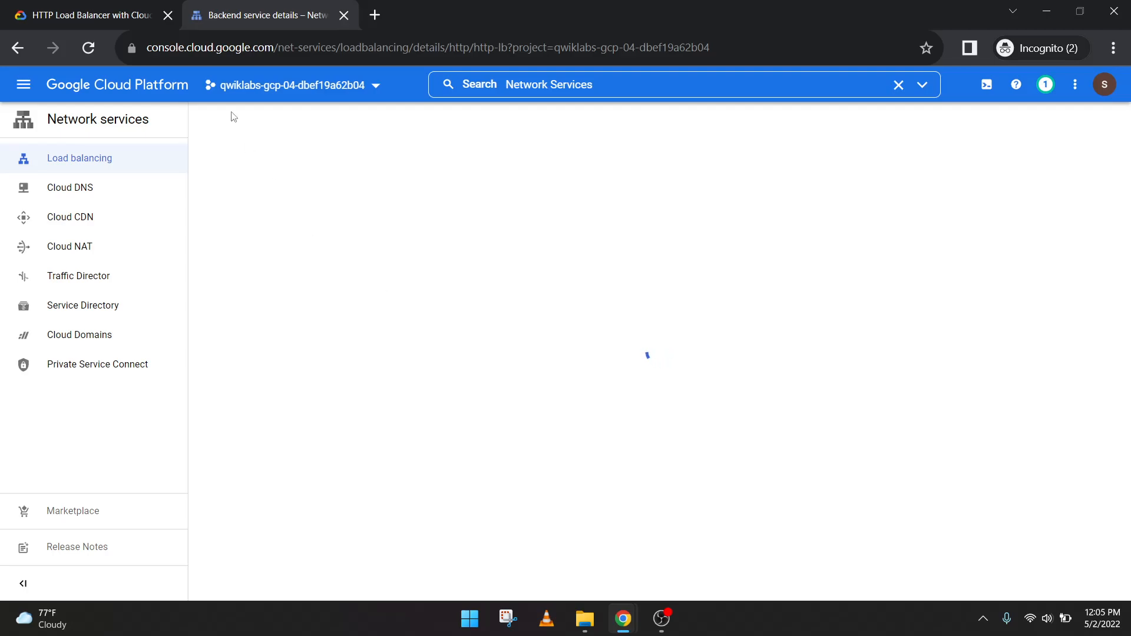
click(124, 9)
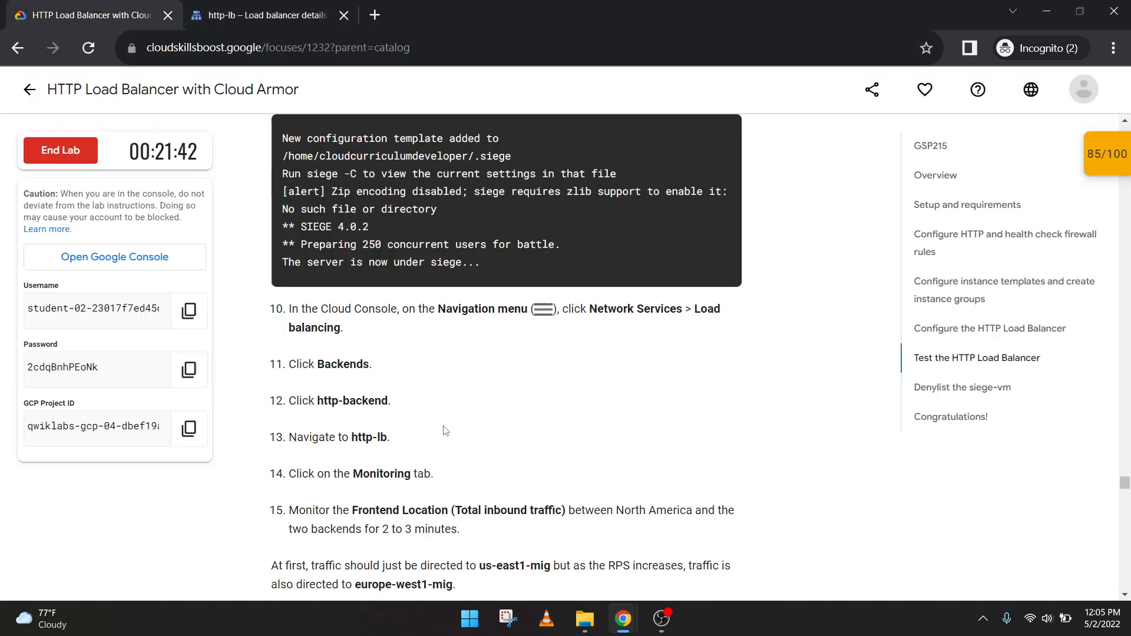
click(260, 8)
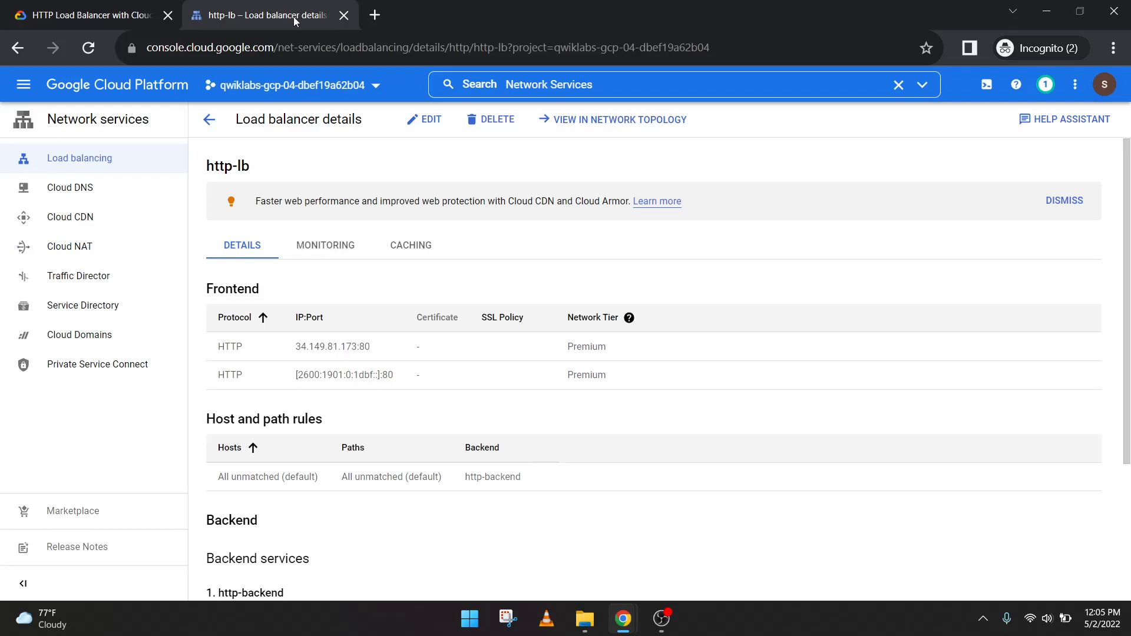
click(326, 246)
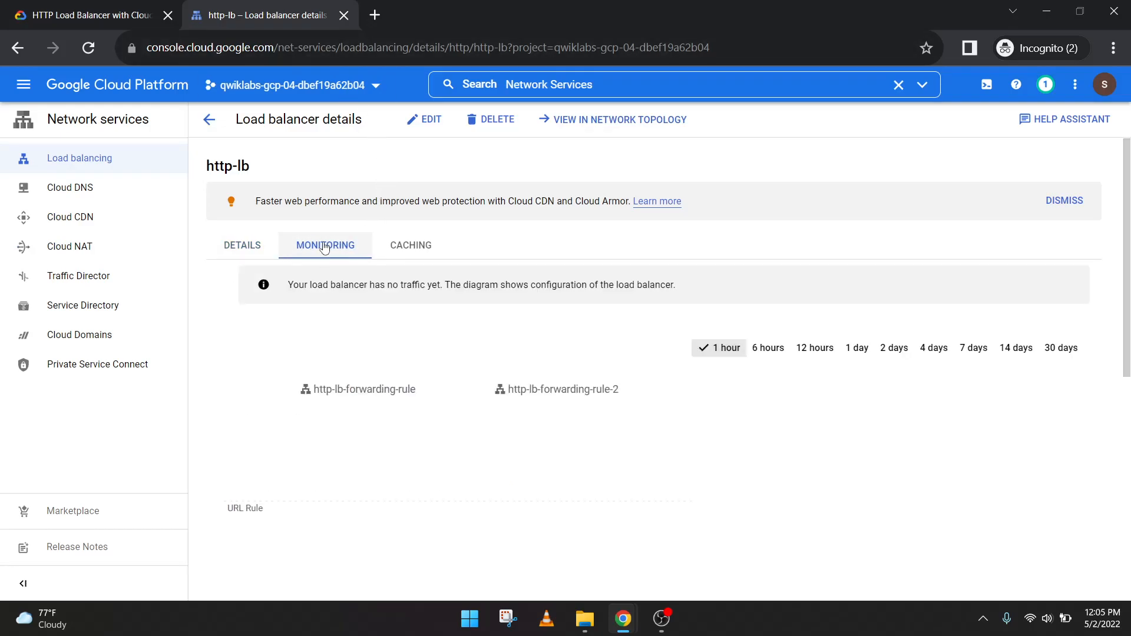
Read lab steps 15 to 17 on monitoring the Frontend Location traffic and stopping siege
click(71, 13)
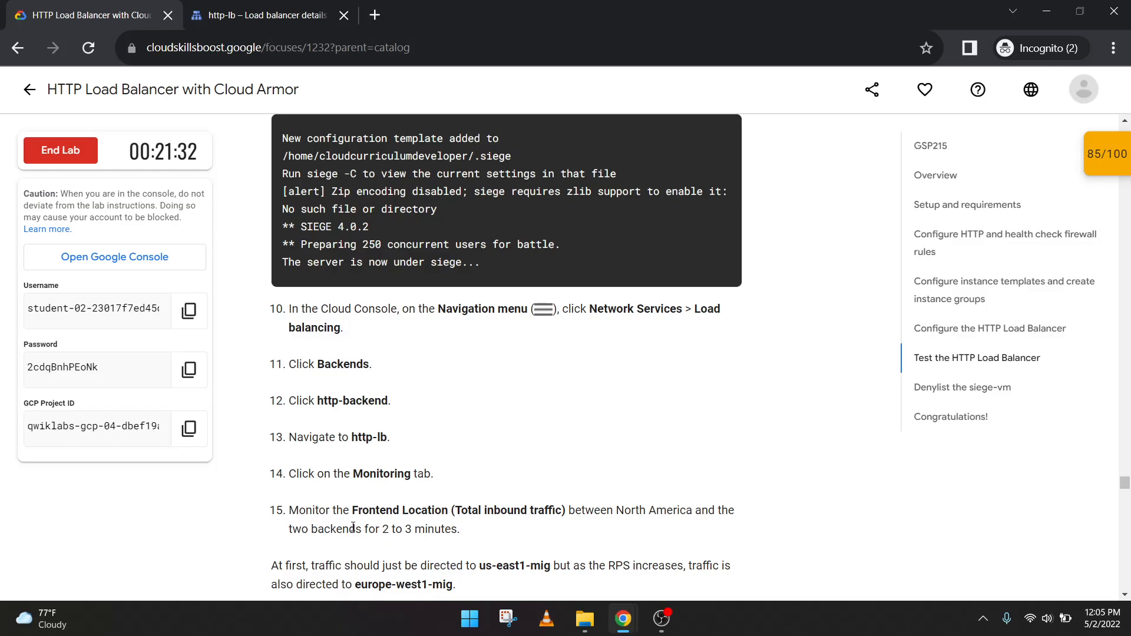
scroll(374, 499, down, 3)
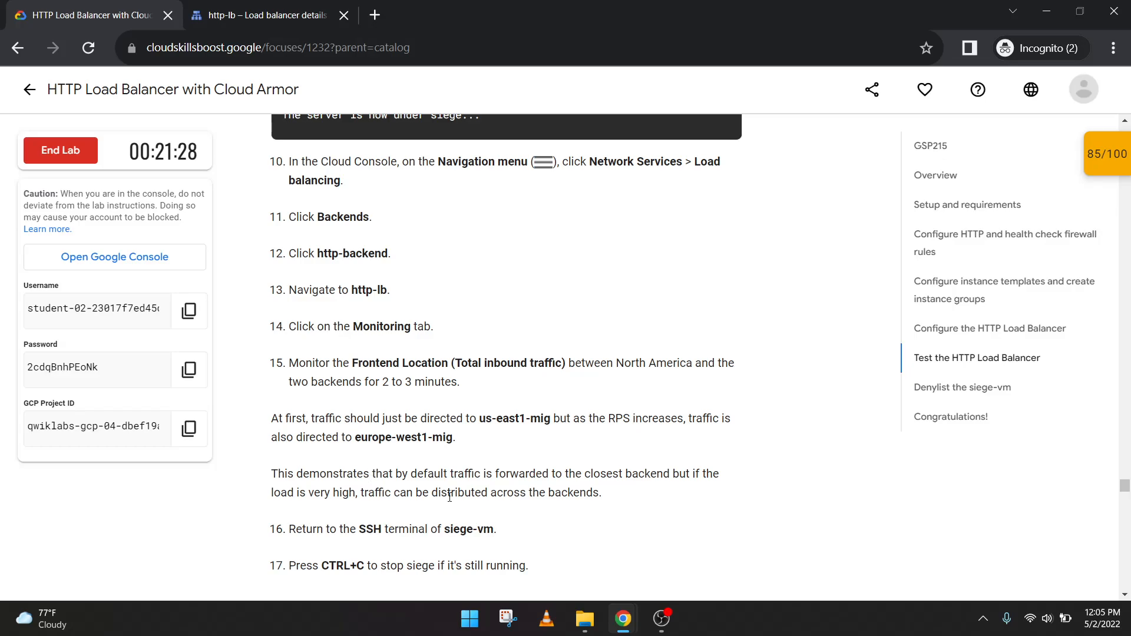
drag(450, 497, 414, 382)
click(431, 454)
scroll(370, 454, down, 1)
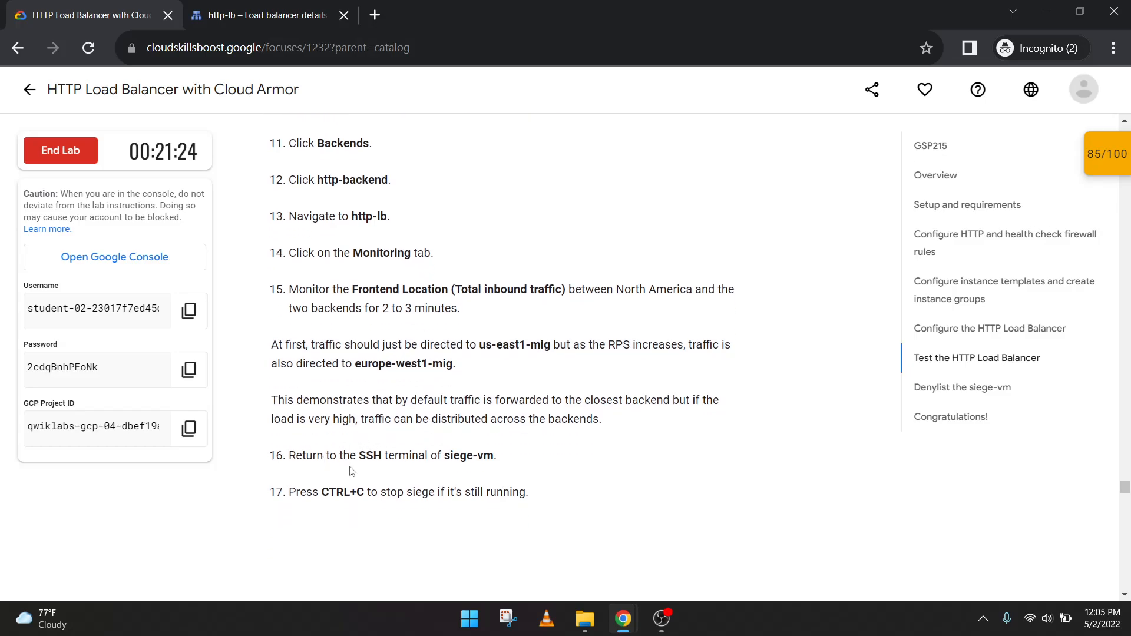
Go back from the http-lb monitoring view to the Compute Engine VM instances list
click(275, 6)
click(19, 47)
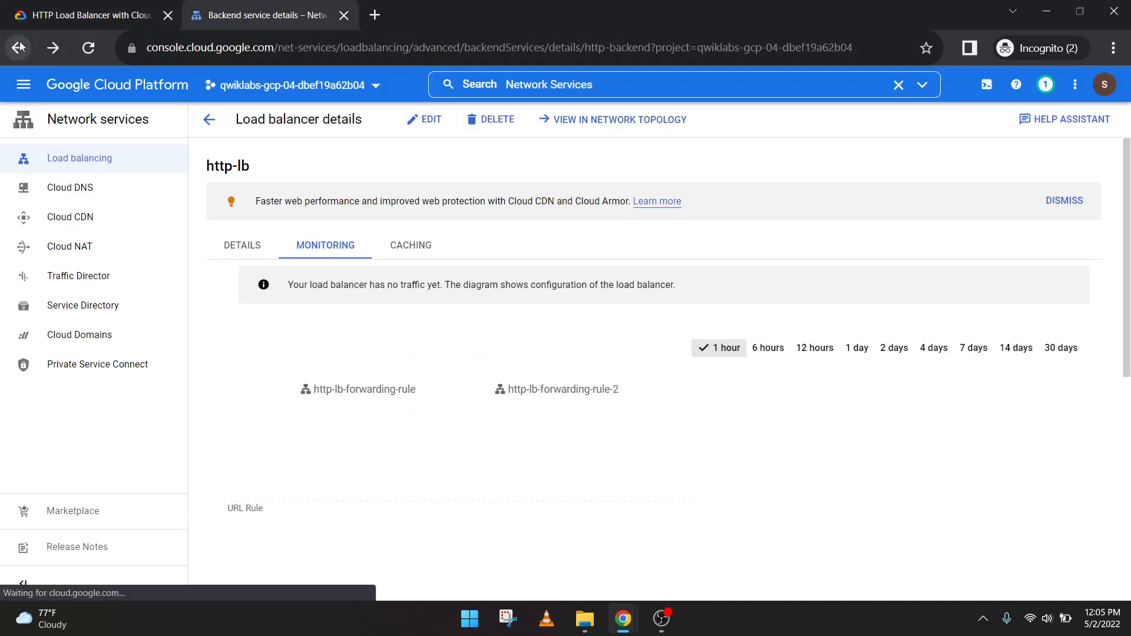
click(19, 47)
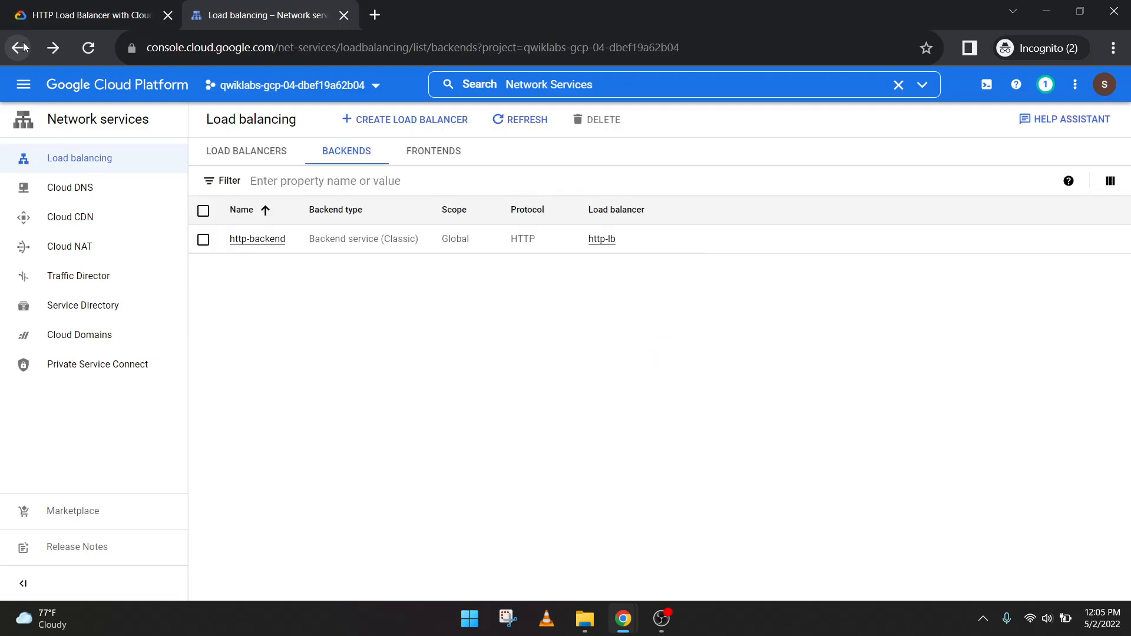
click(23, 47)
click(23, 47)
click(22, 47)
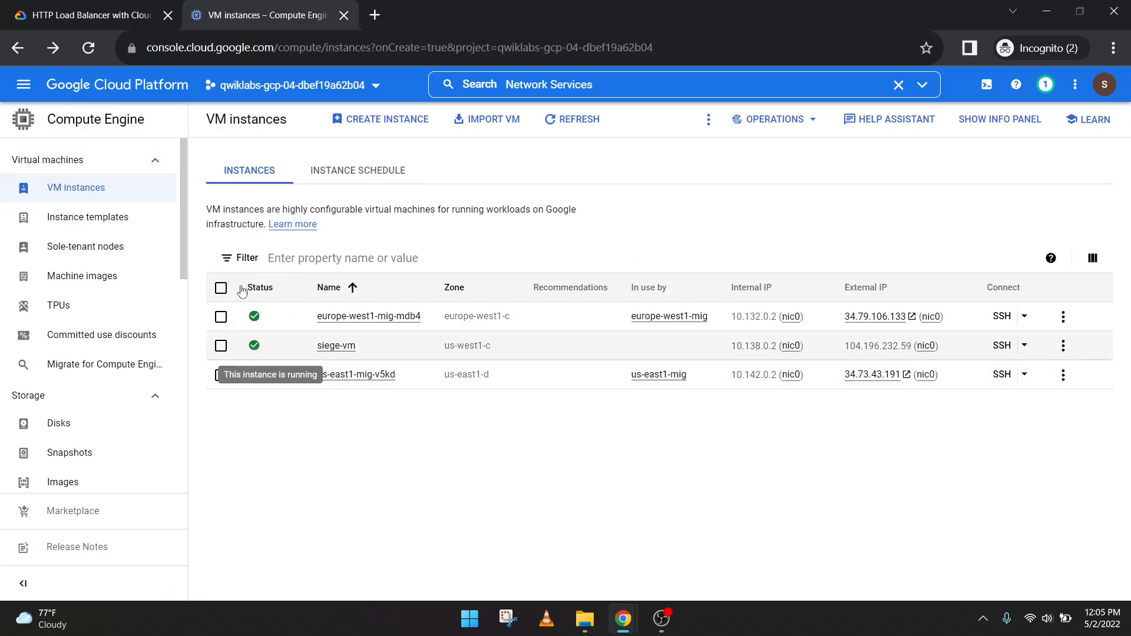
Return to the siege-vm SSH terminal and send an interrupt to stop siege
key(ctrl+shift+Tab)
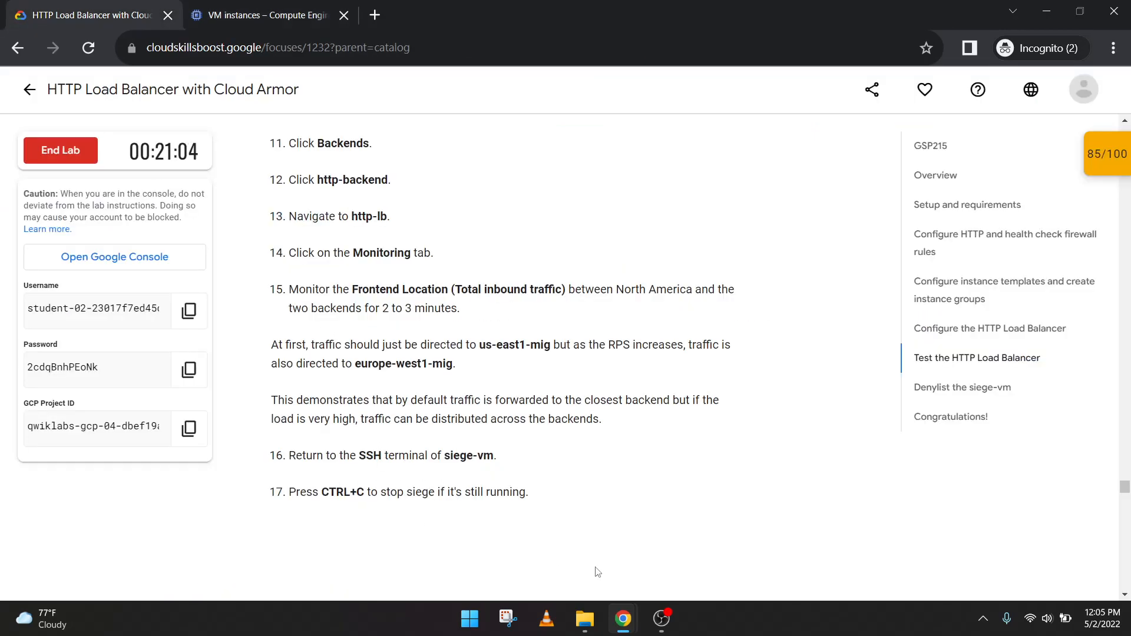
click(659, 617)
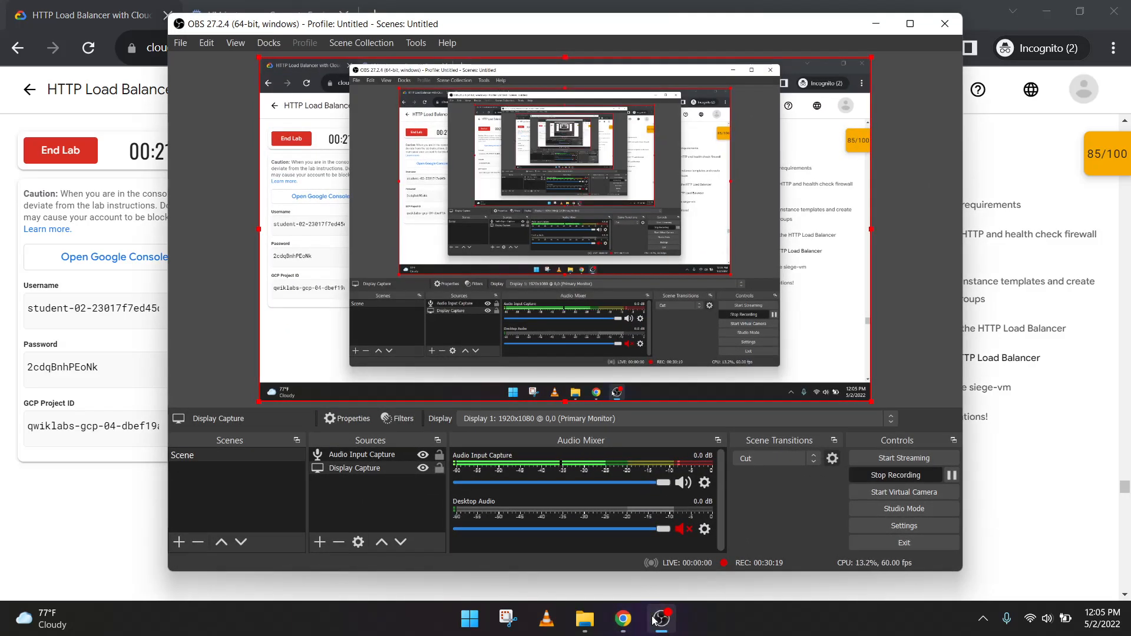
click(660, 617)
mouse_move(623, 617)
click(659, 567)
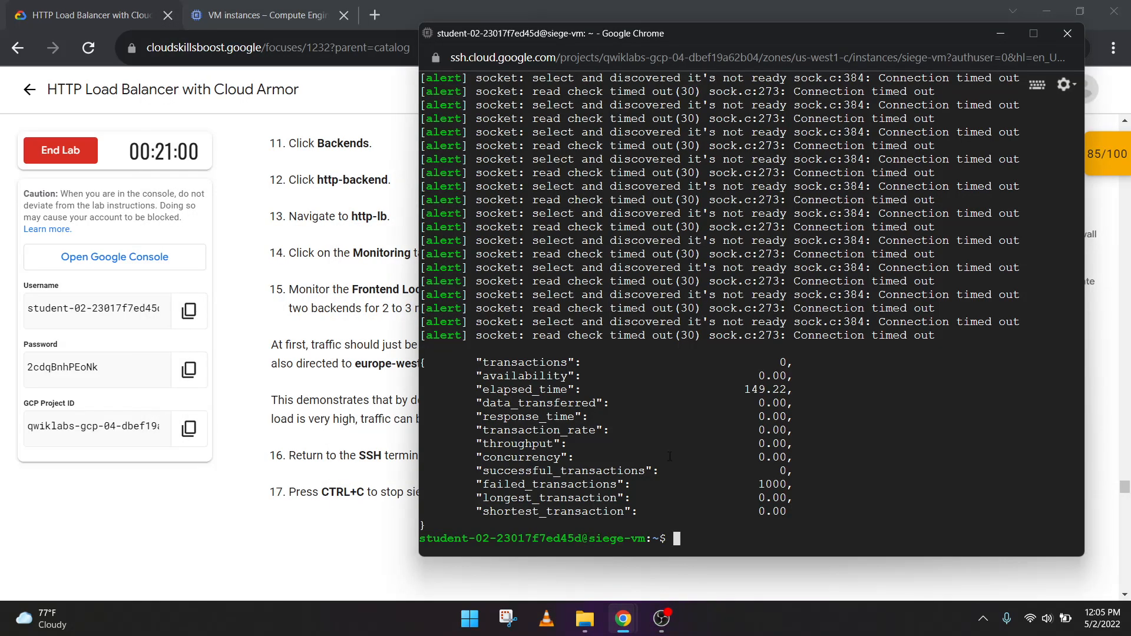
key(ctrl+c)
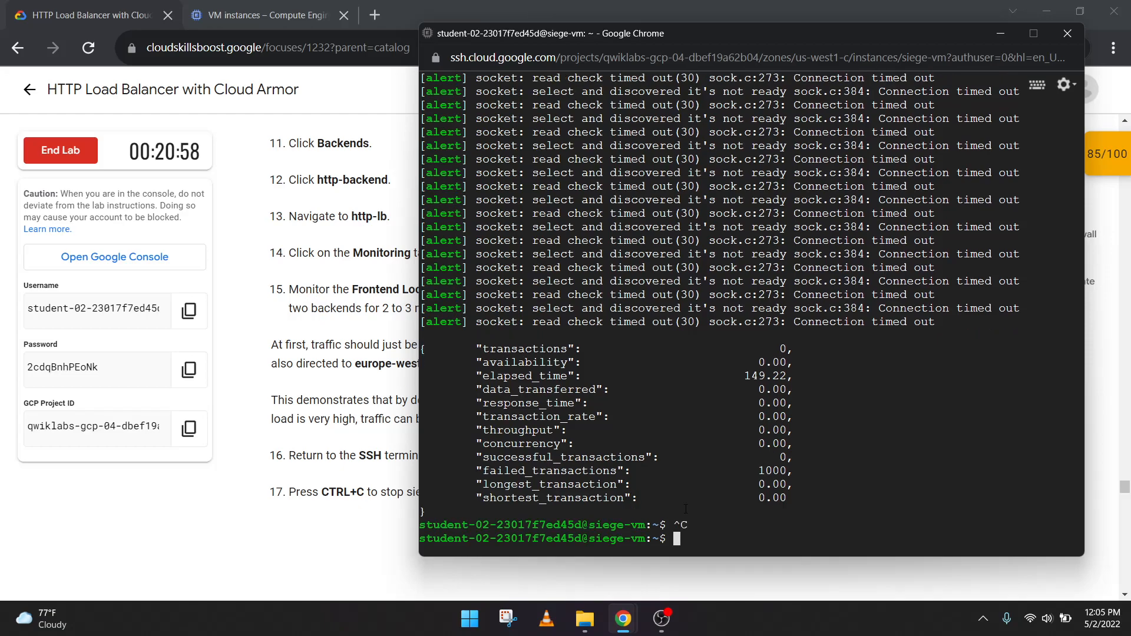
Read the lab's first steps for denylisting siege-vm and copy siege-vm's external IP from the VM instances list
click(360, 348)
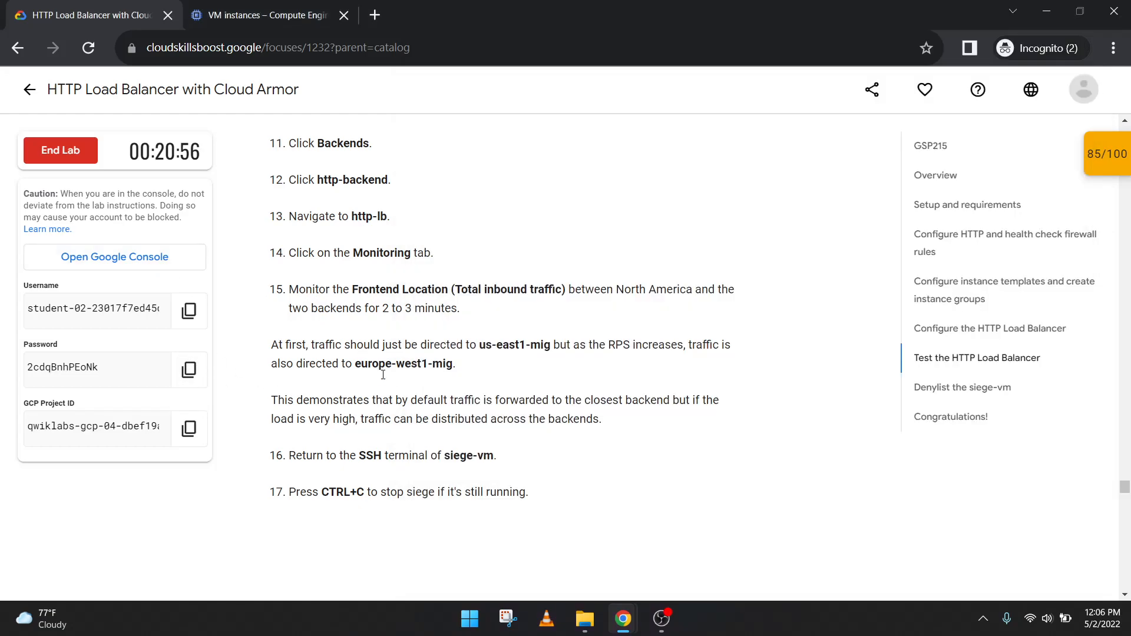
scroll(392, 389, down, 4)
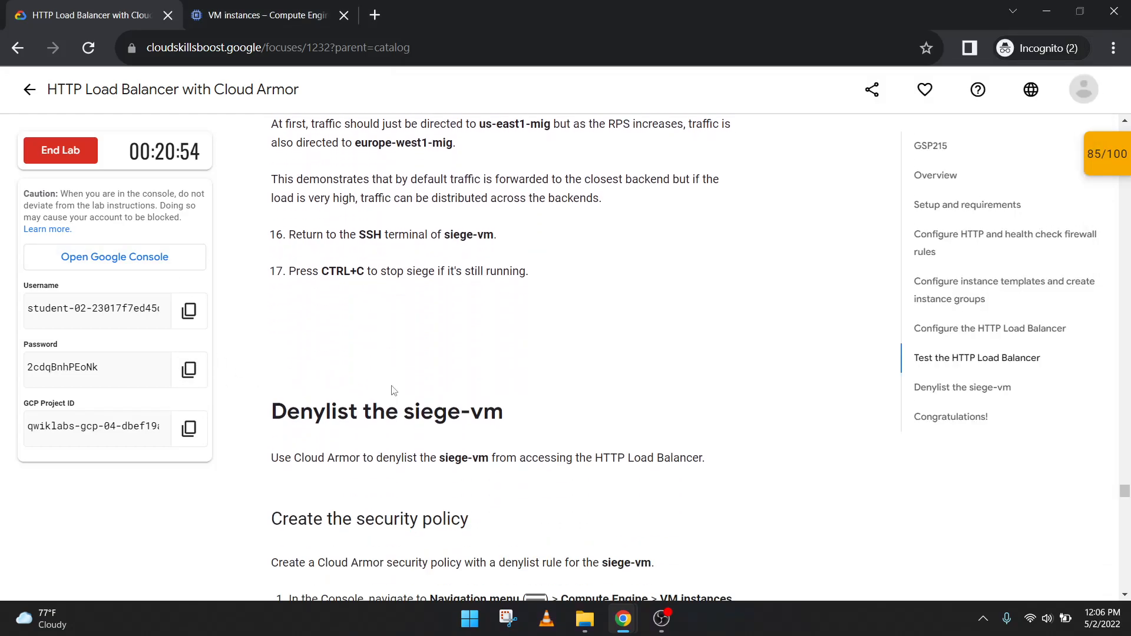
scroll(393, 390, down, 4)
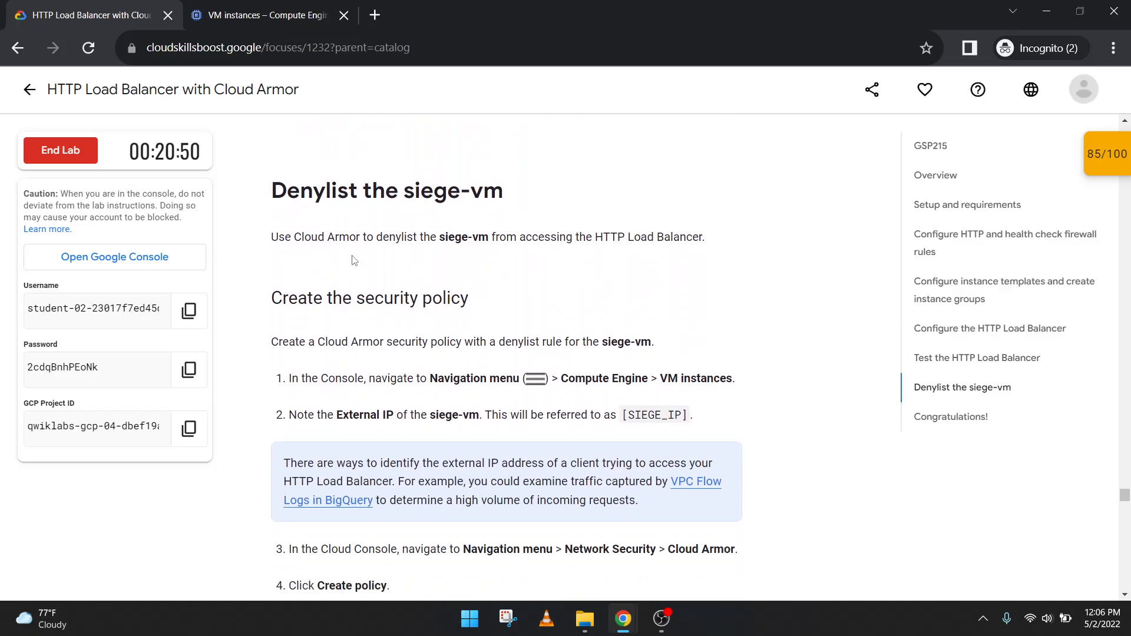
scroll(354, 261, down, 1)
scroll(354, 260, up, 1)
scroll(368, 342, down, 1)
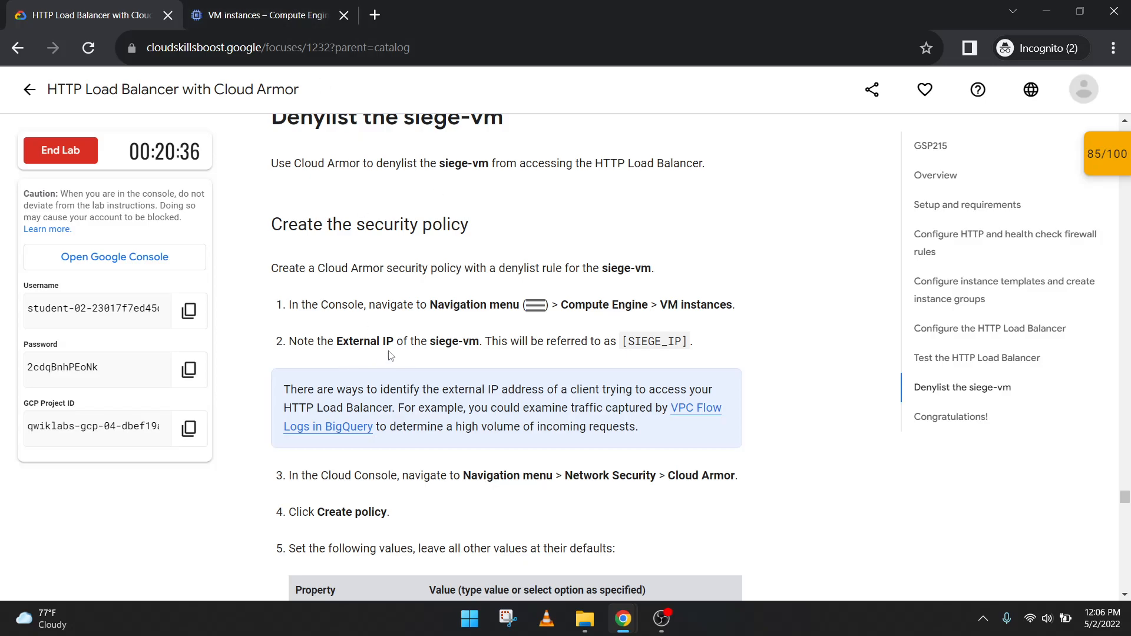
click(225, 6)
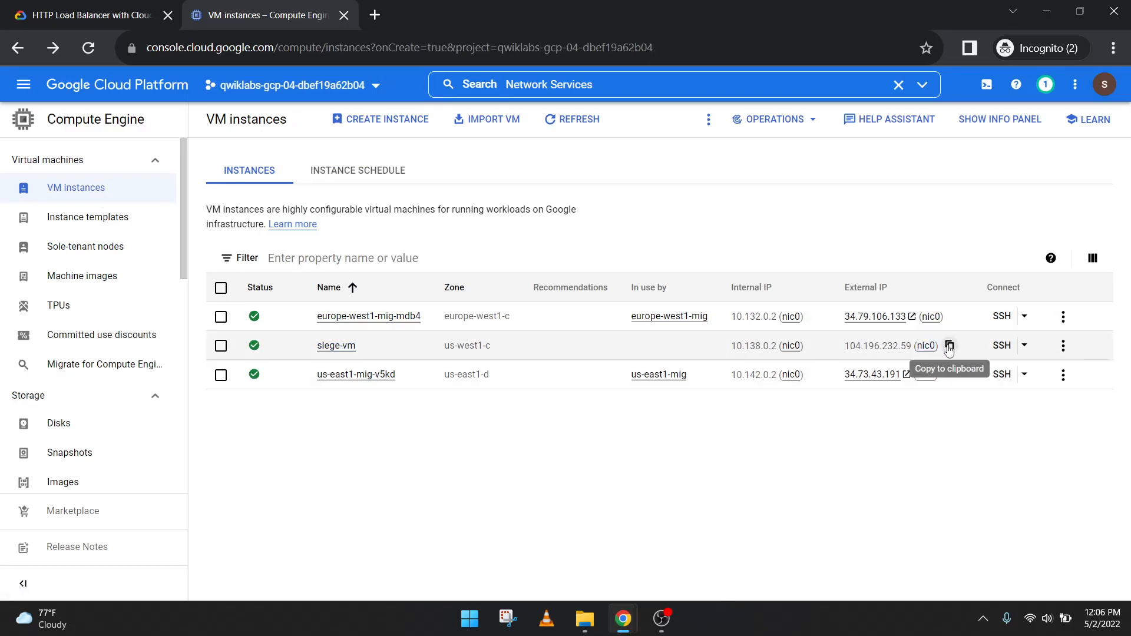
click(949, 346)
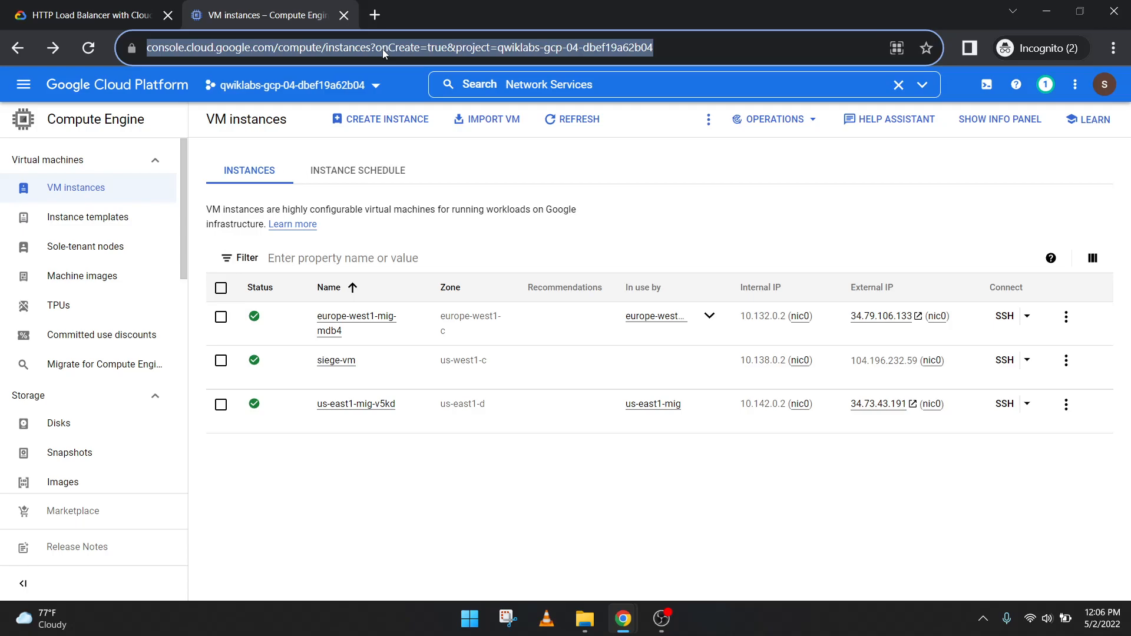
Paste siege-vm's external IP 104.196.232.59 into a new browser tab's address bar to keep it at hand
click(380, 18)
key(ctrl+v)
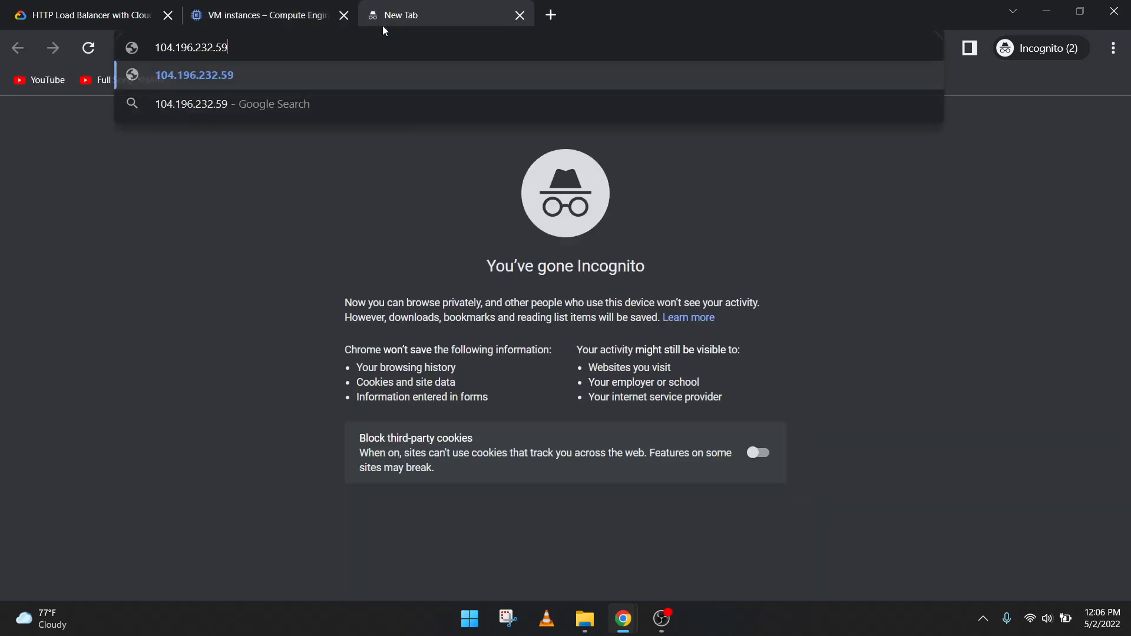
click(215, 15)
Look up the lab's next denylisting step and open the Network Security Cloud Armor page through a console search for Network Security
click(149, 26)
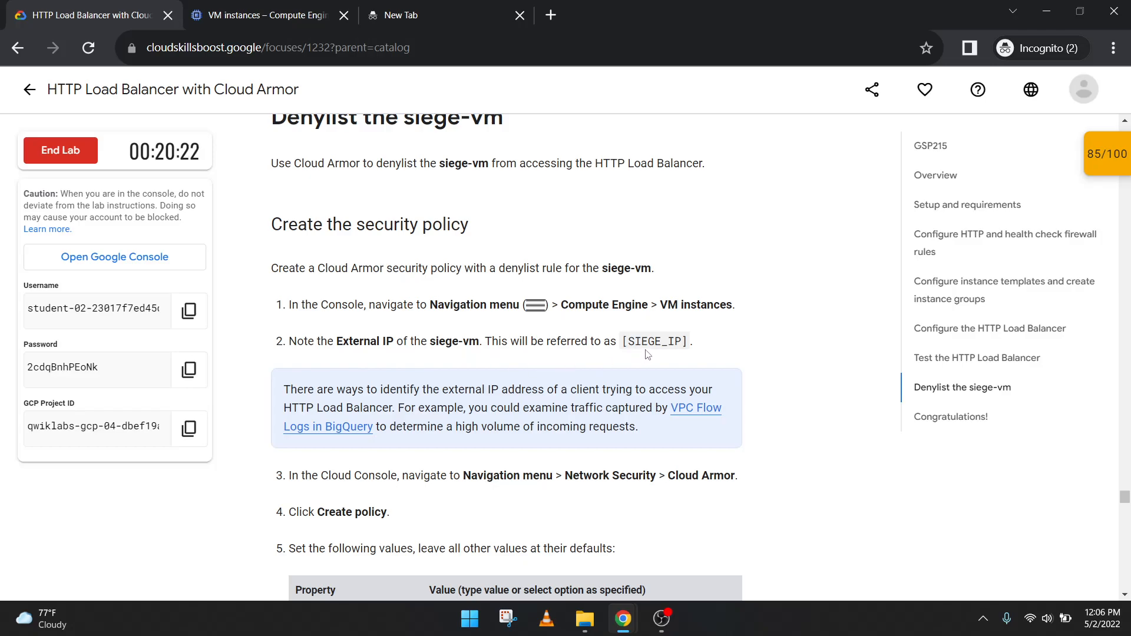
scroll(395, 398, down, 2)
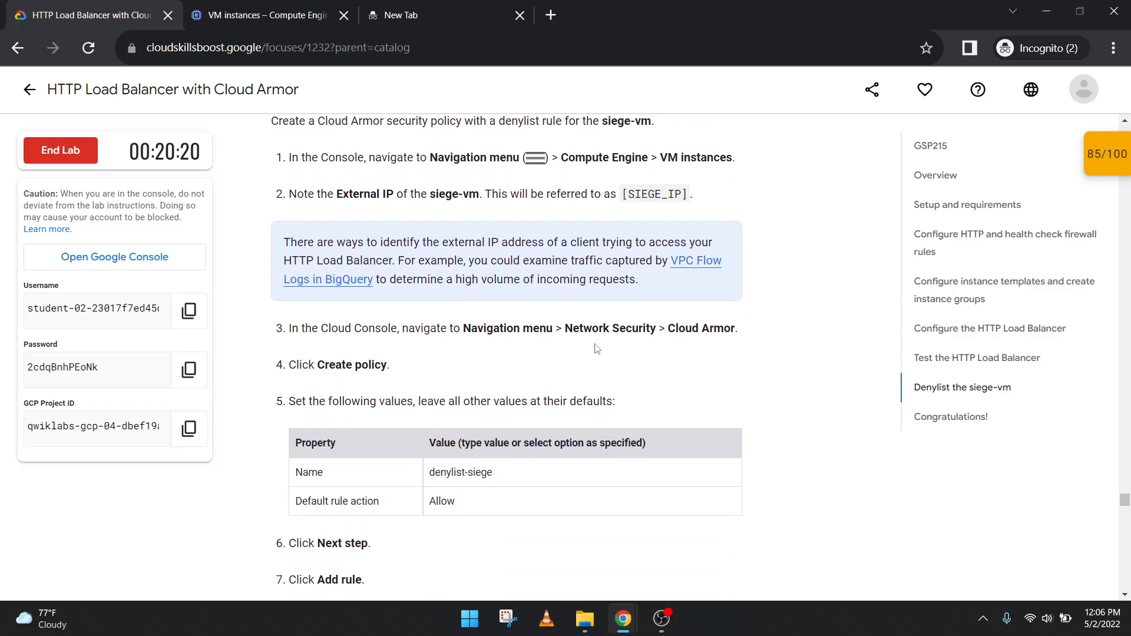
drag(564, 331, 650, 326)
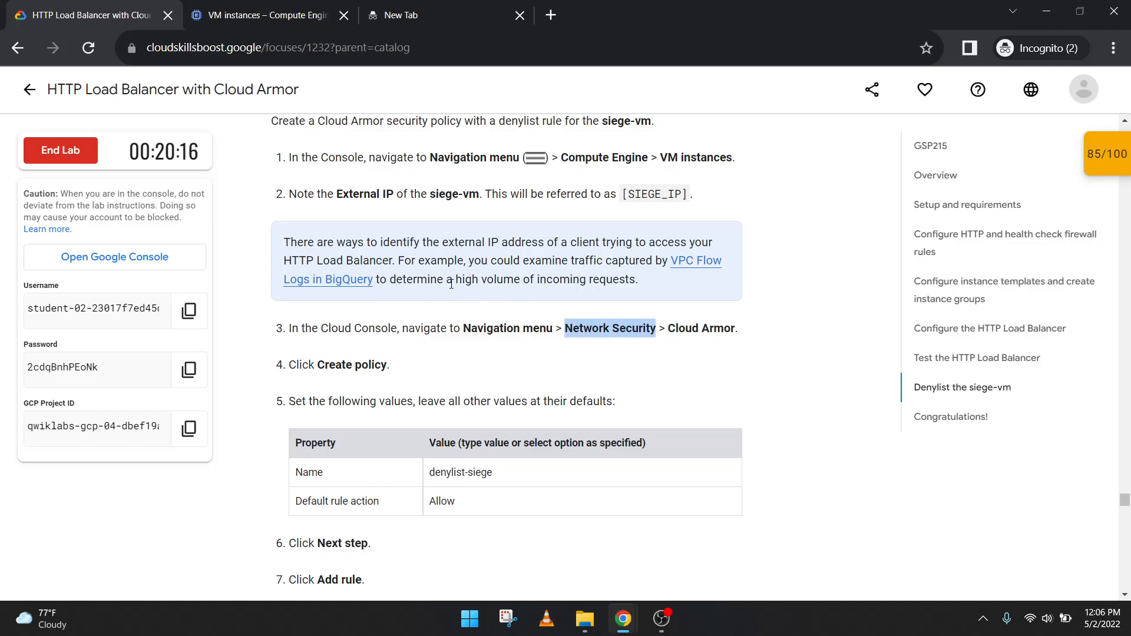
click(274, 8)
click(534, 82)
click(414, 74)
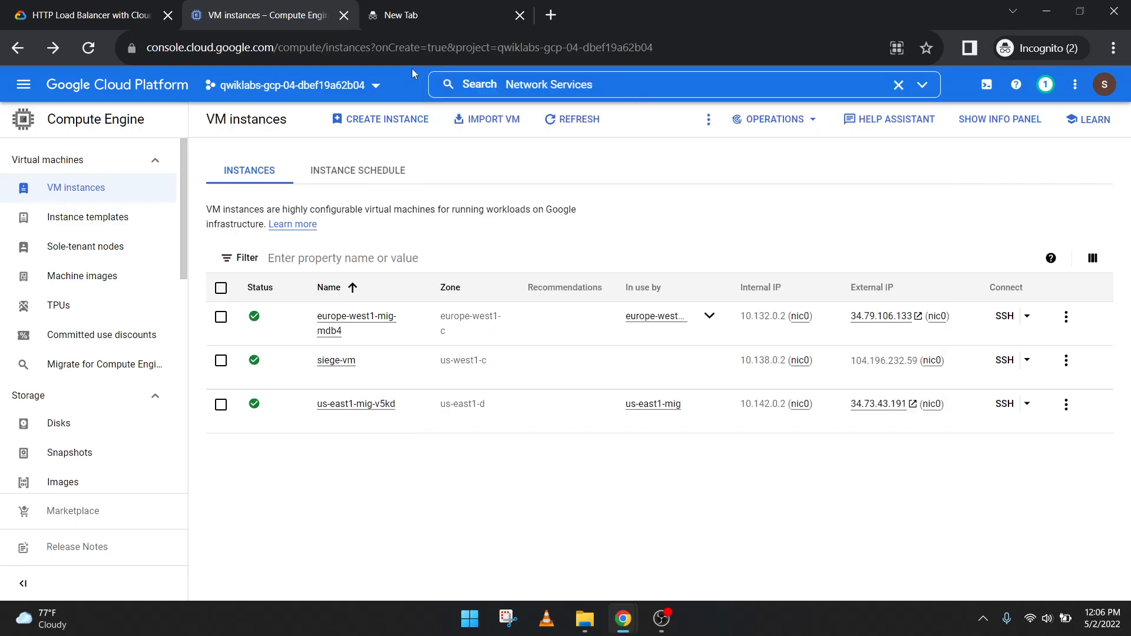
click(514, 84)
triple_click(514, 83)
key(ctrl+v)
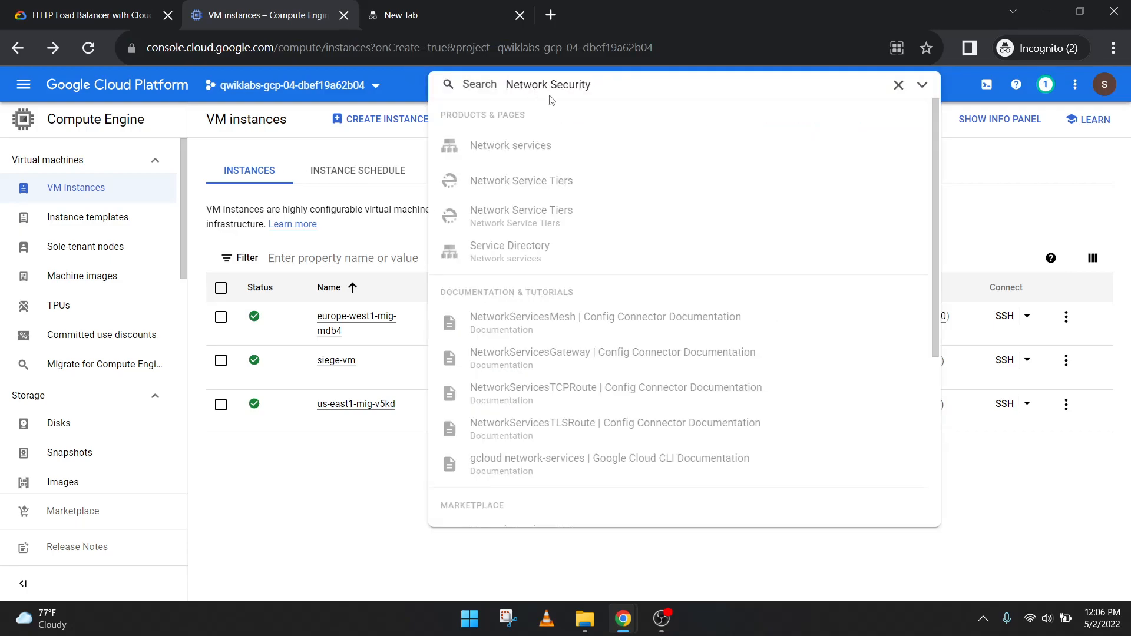
click(530, 146)
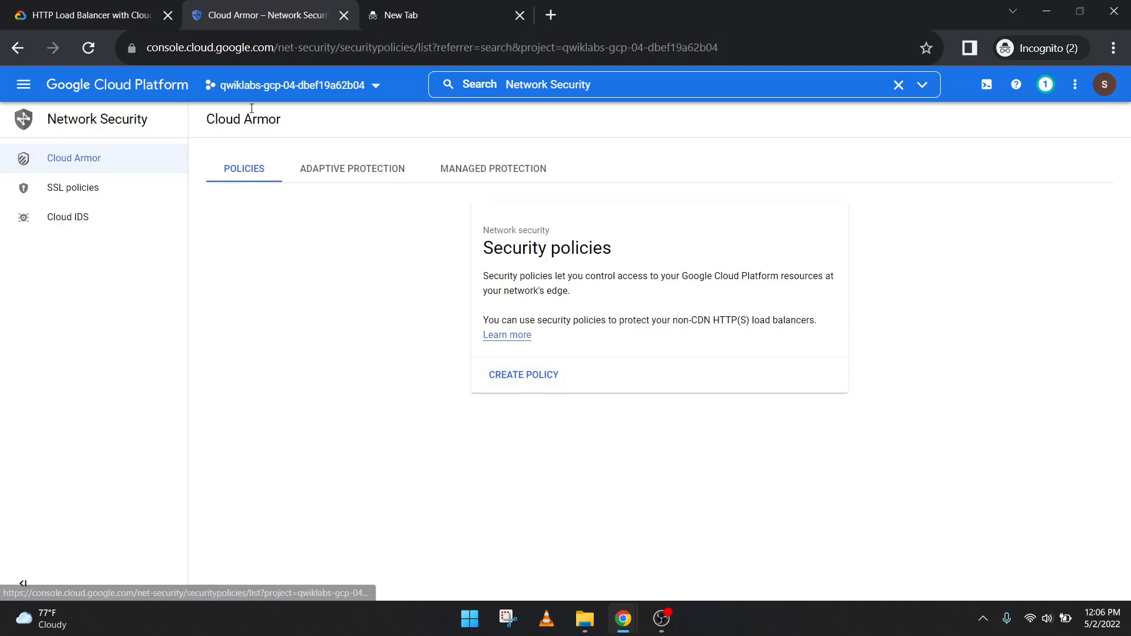
Start creating a Cloud Armor security policy and name it denylist-siege, as given in the lab
click(135, 8)
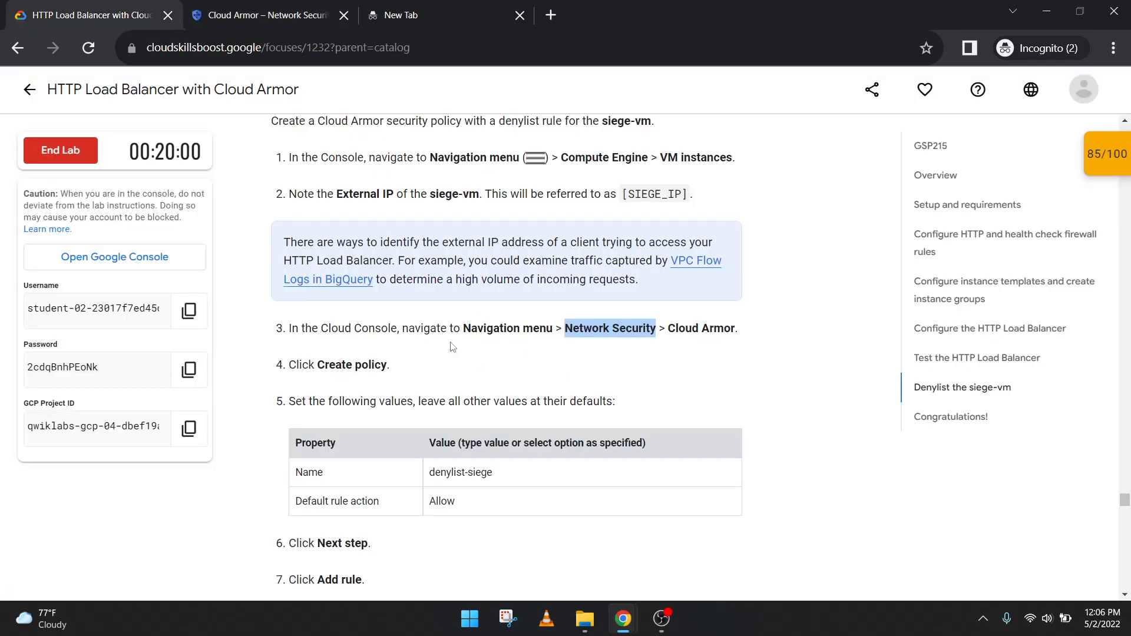
click(259, 6)
click(523, 374)
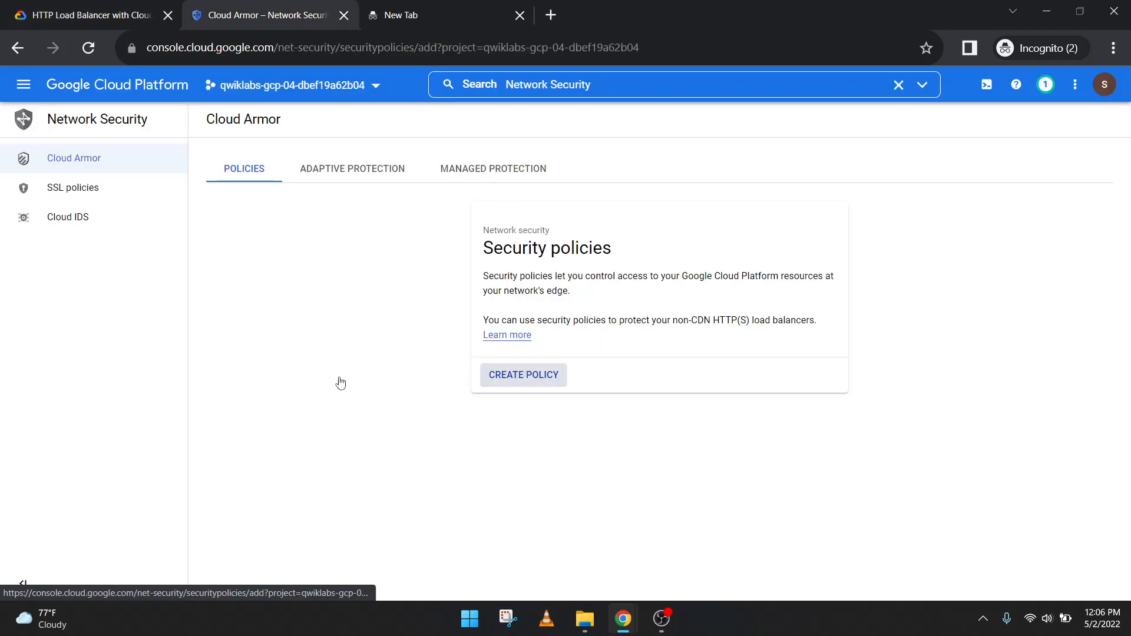
click(50, 5)
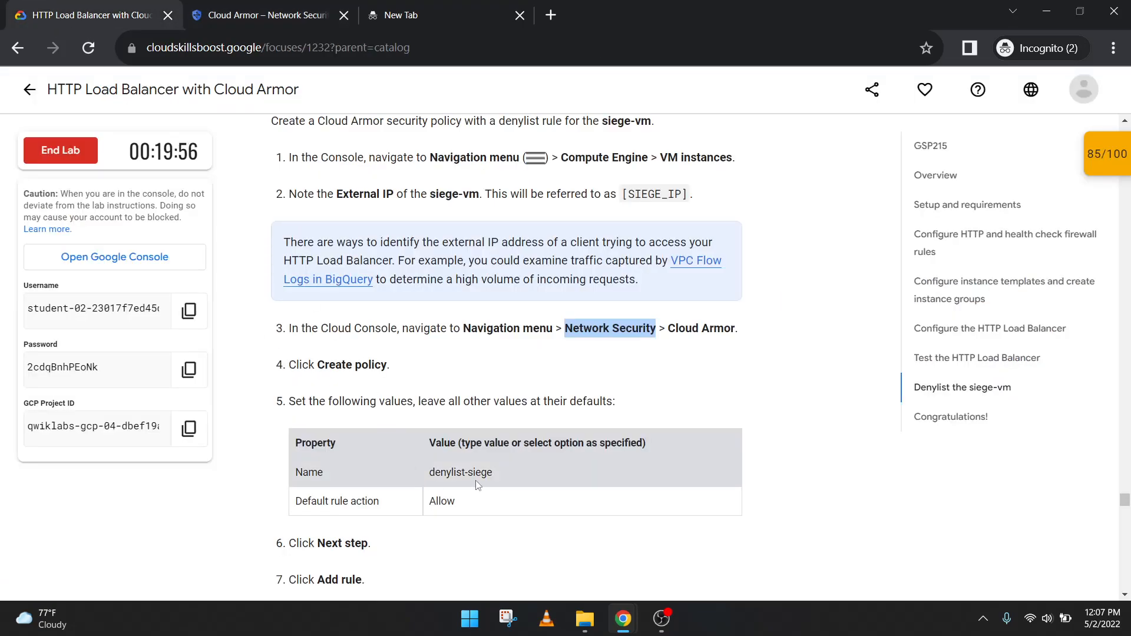
drag(507, 479, 429, 476)
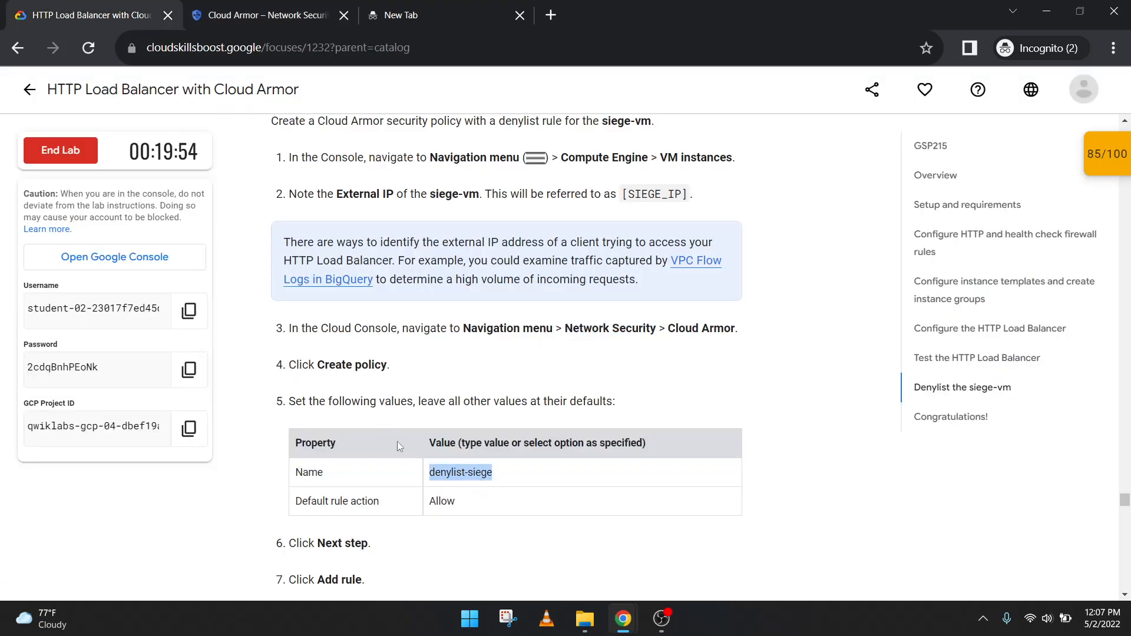
key(ctrl+c)
click(268, 15)
click(389, 247)
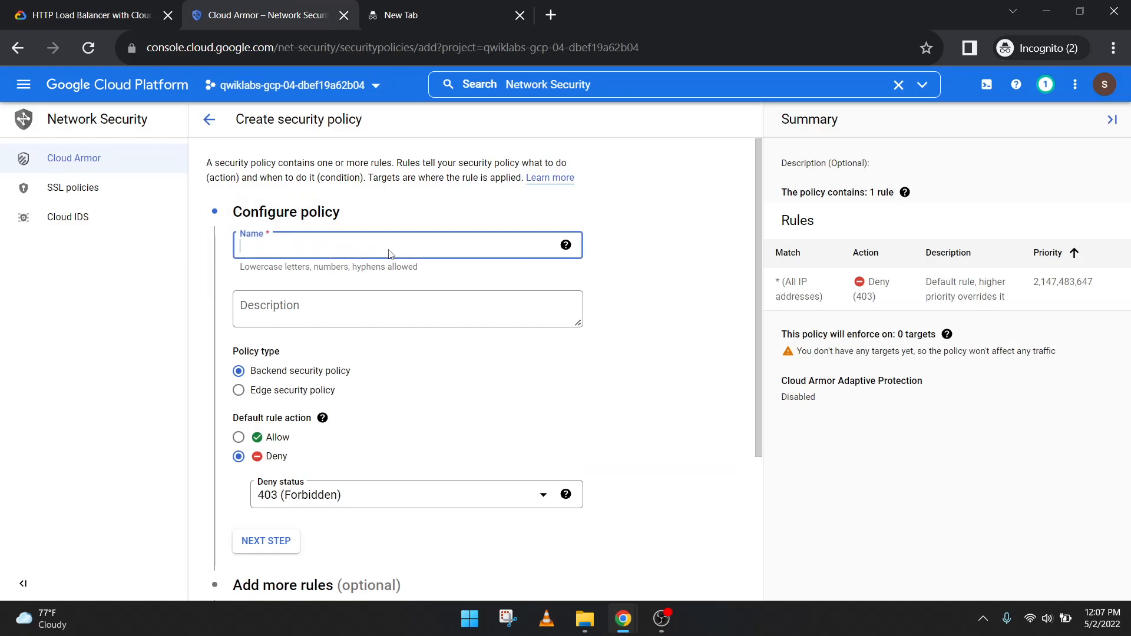
key(ctrl+v)
Set the policy's default rule action to Allow and proceed to the stage for adding more rules
click(106, 7)
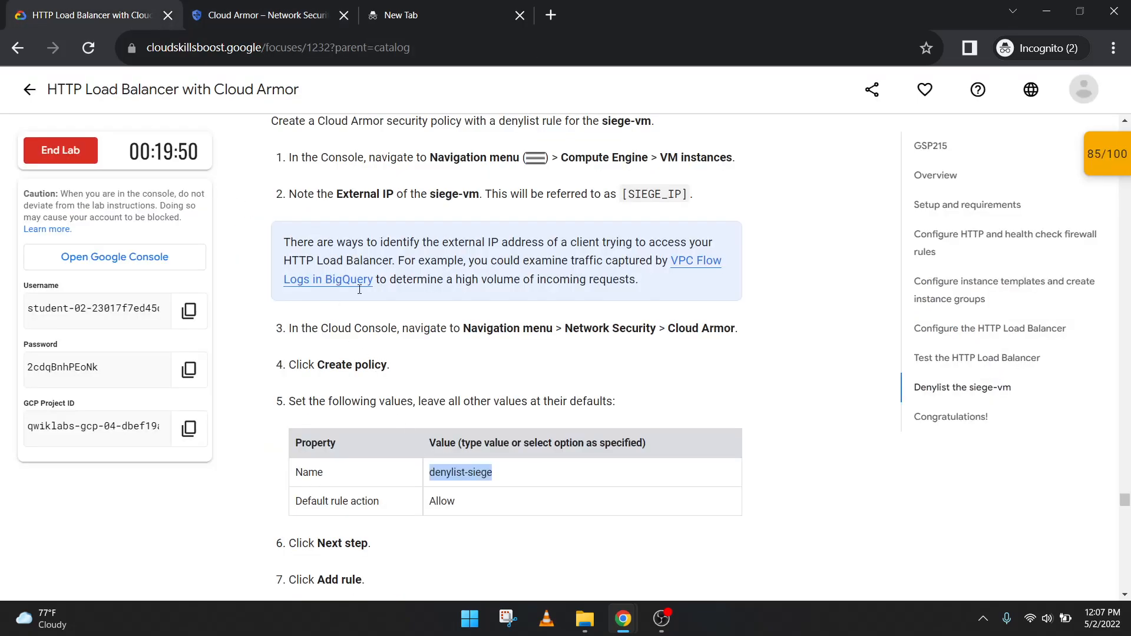
click(298, 7)
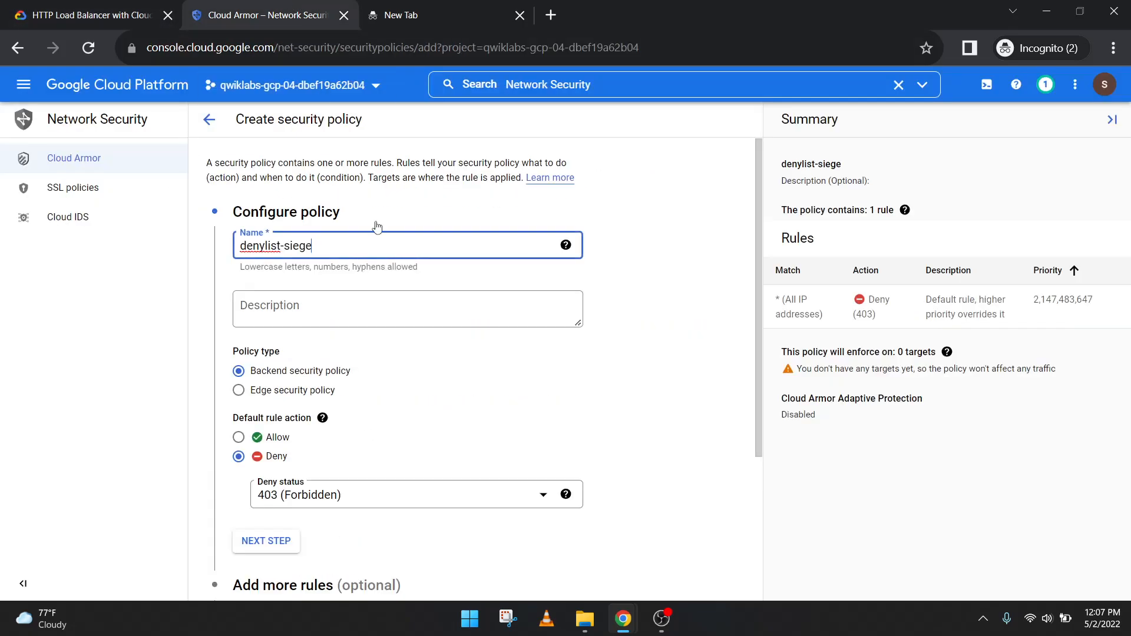
click(240, 438)
click(88, 14)
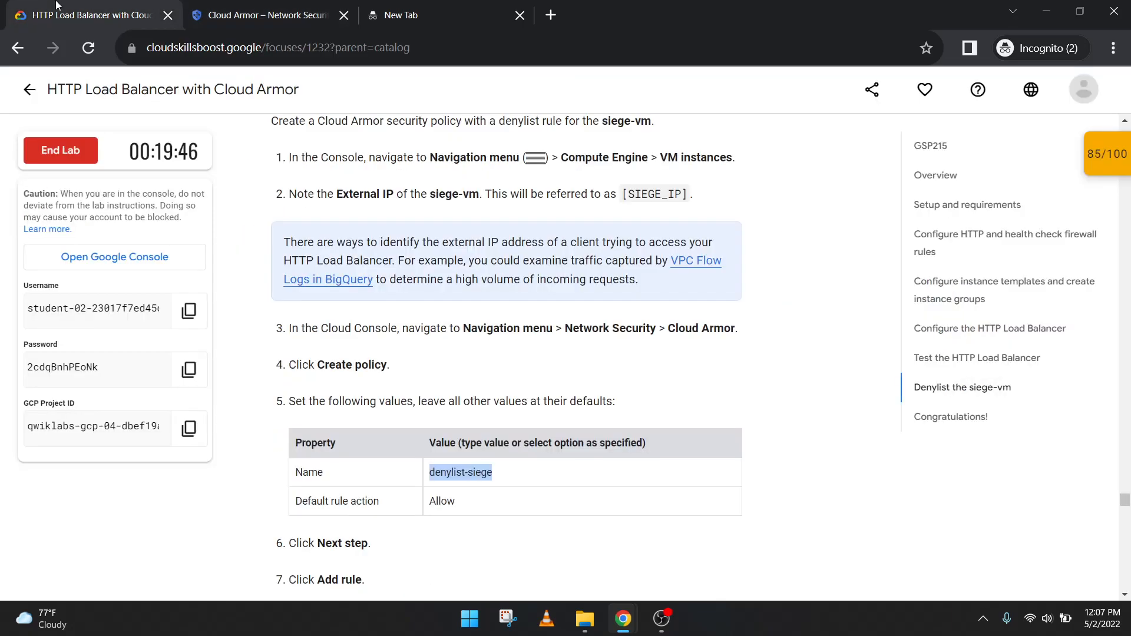
scroll(391, 440, down, 1)
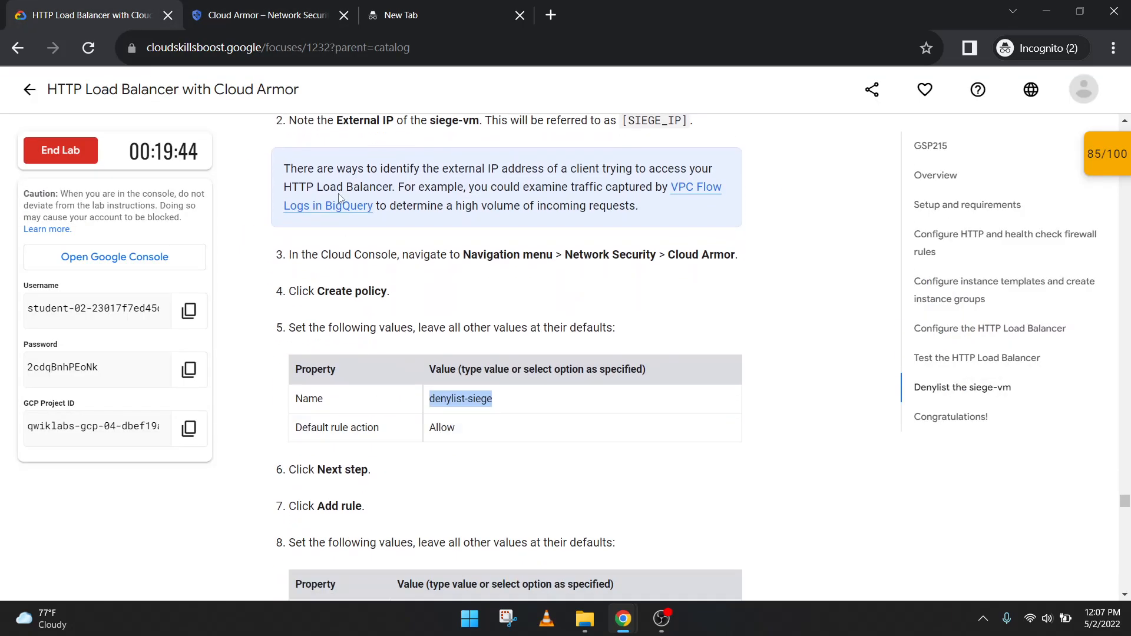
click(316, 10)
click(265, 493)
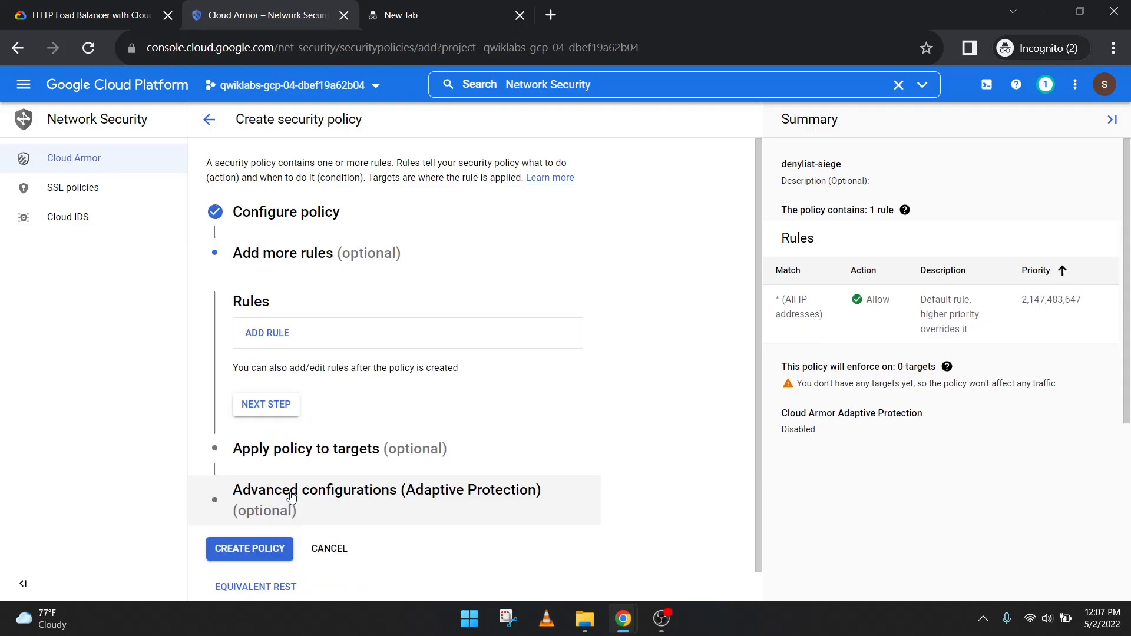
Check the lab's next instruction and add a new rule to the denylist-siege policy
click(94, 15)
scroll(472, 422, down, 1)
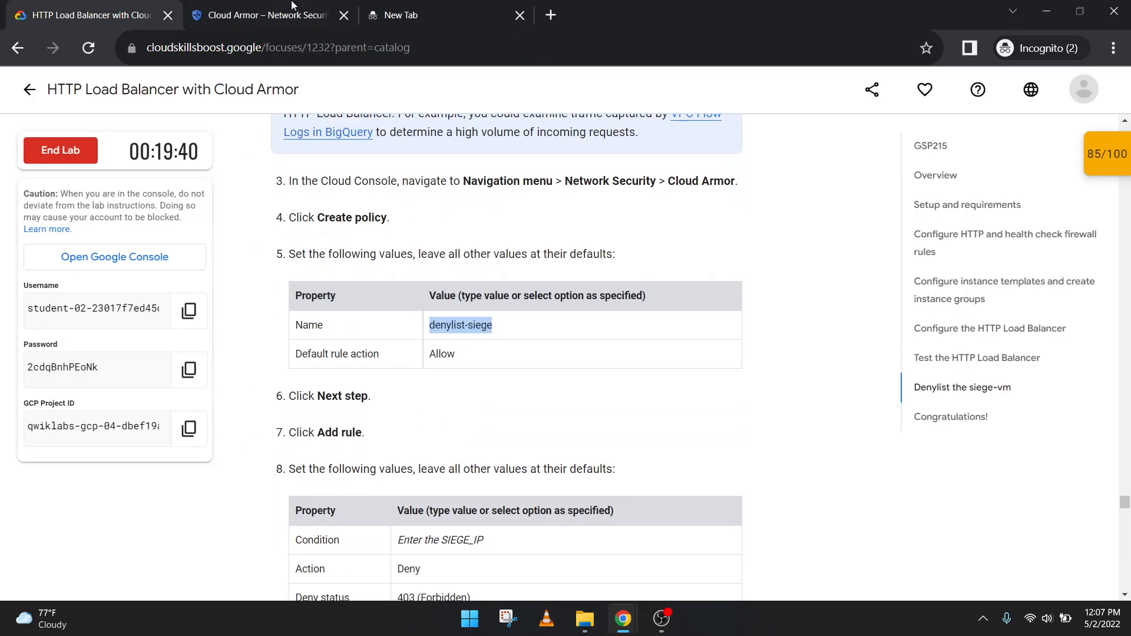
click(295, 13)
click(277, 336)
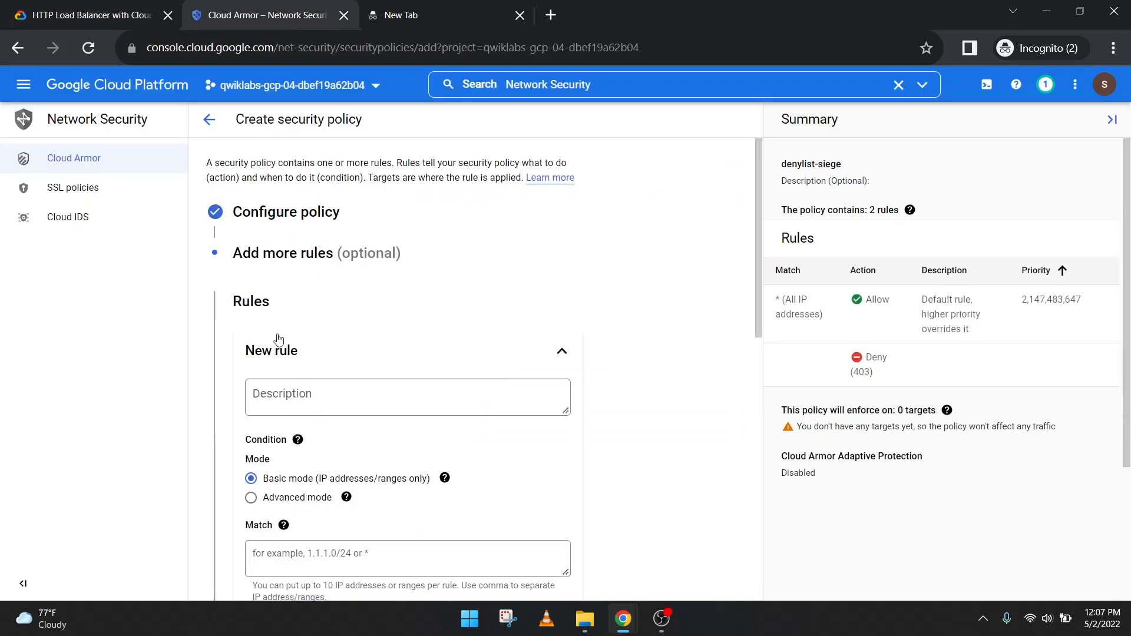
Set the new rule's match condition to siege-vm's external IP, 104.196.232.59
click(156, 9)
scroll(333, 242, down, 1)
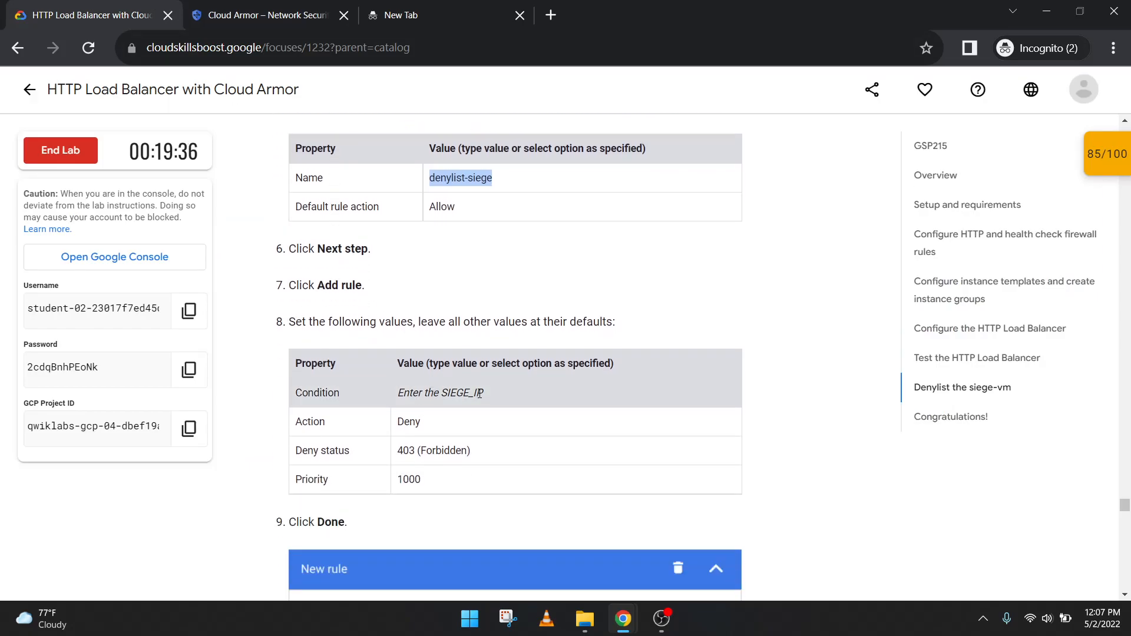
click(240, 7)
scroll(347, 434, down, 3)
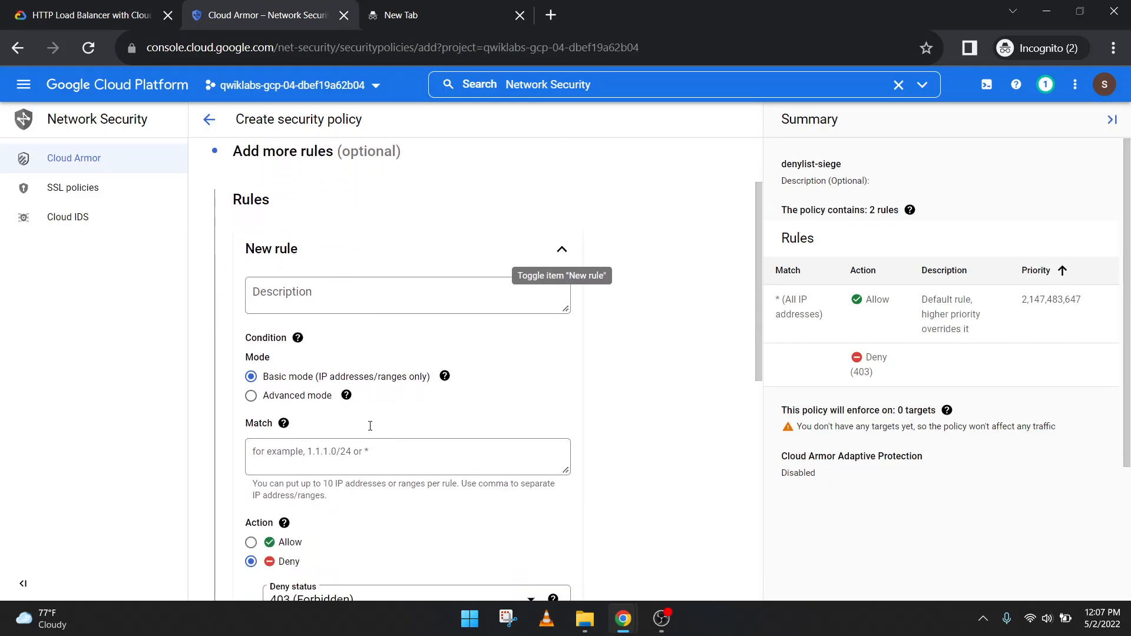
scroll(370, 477, down, 3)
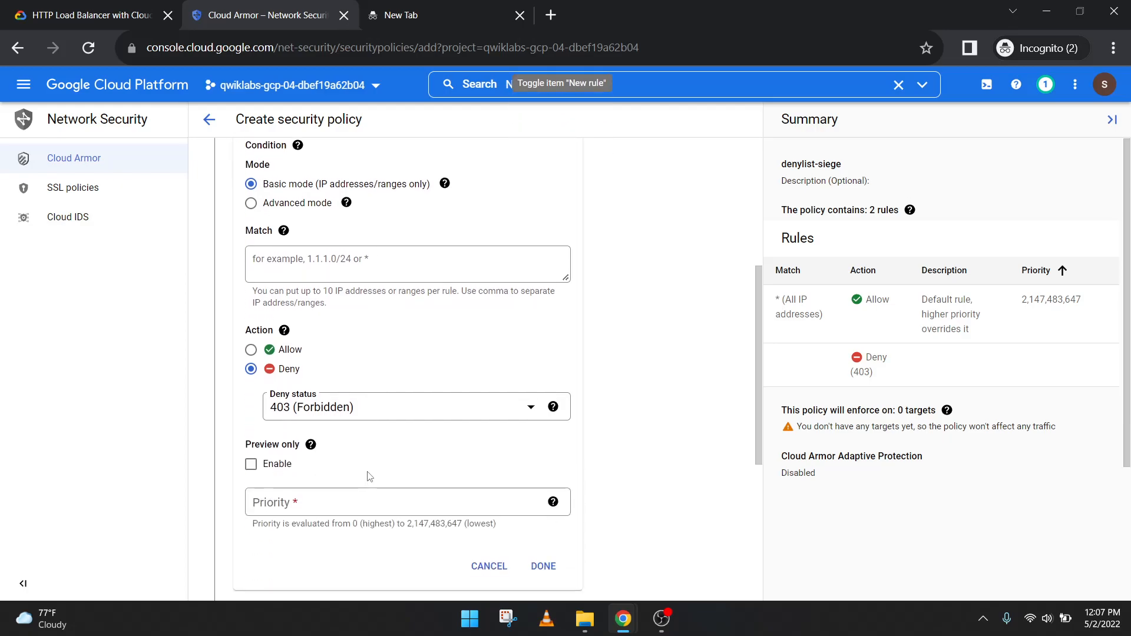
scroll(369, 477, up, 4)
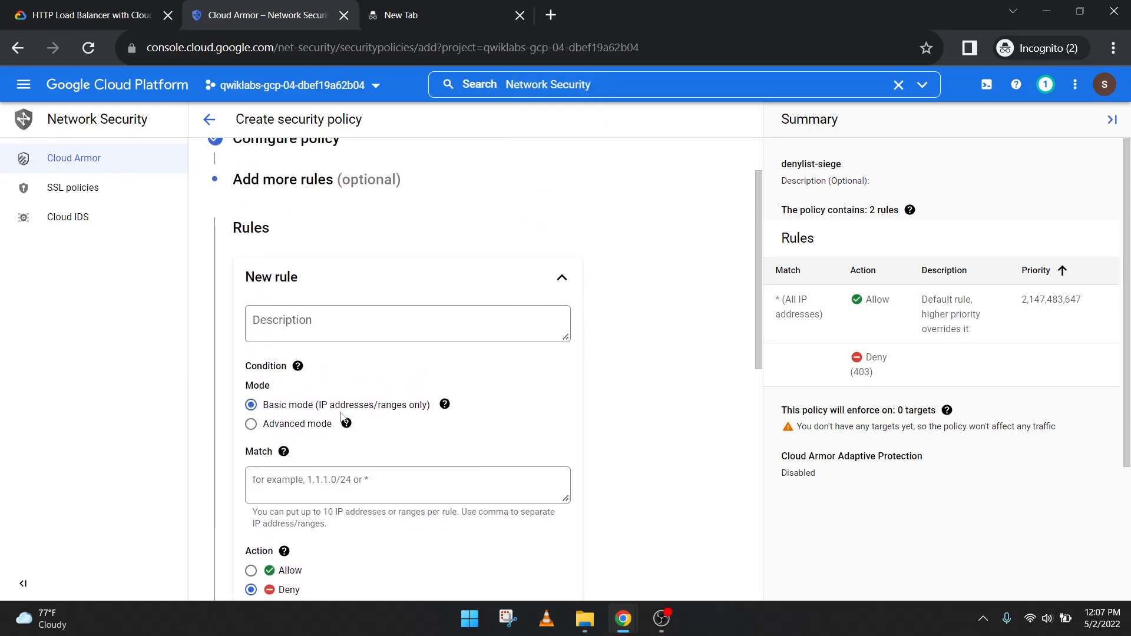
click(294, 487)
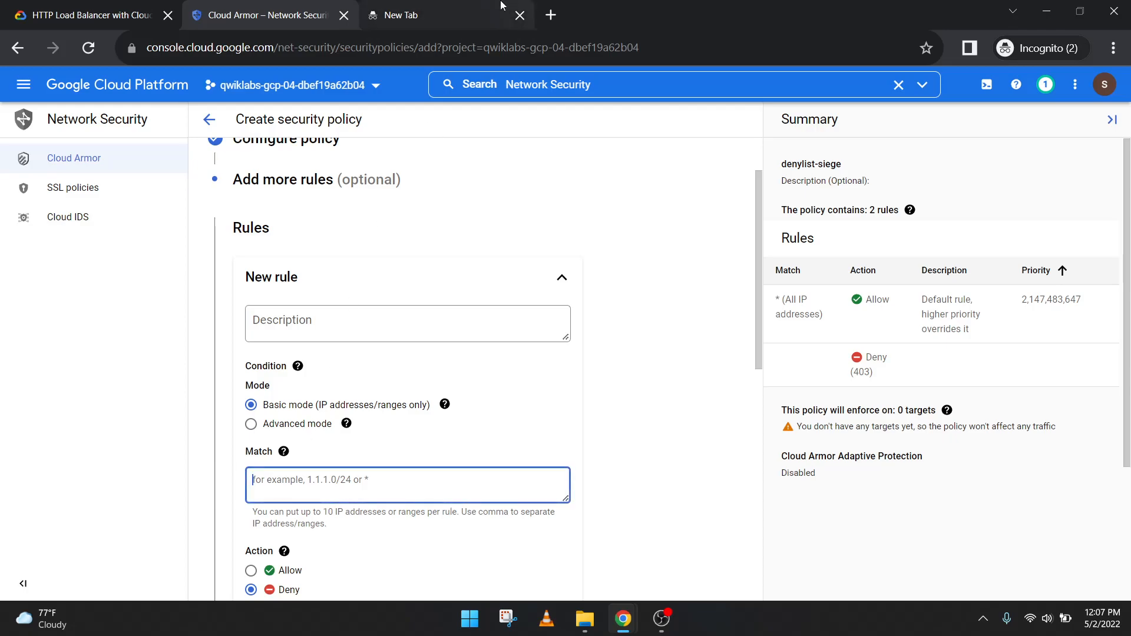
click(401, 15)
drag(248, 56, 155, 48)
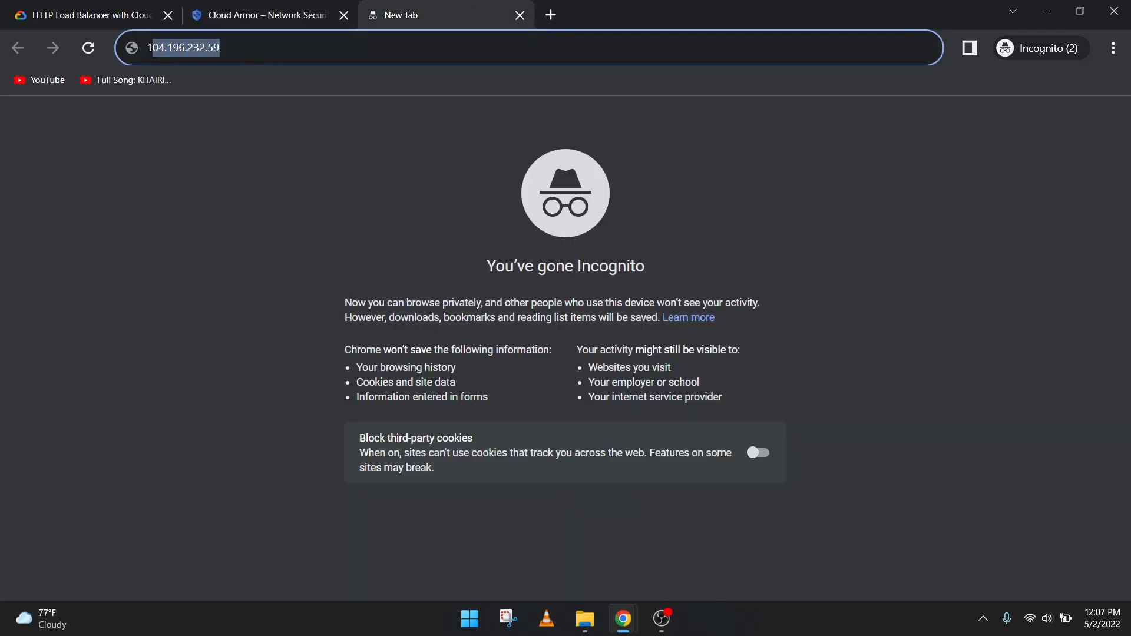
click(259, 15)
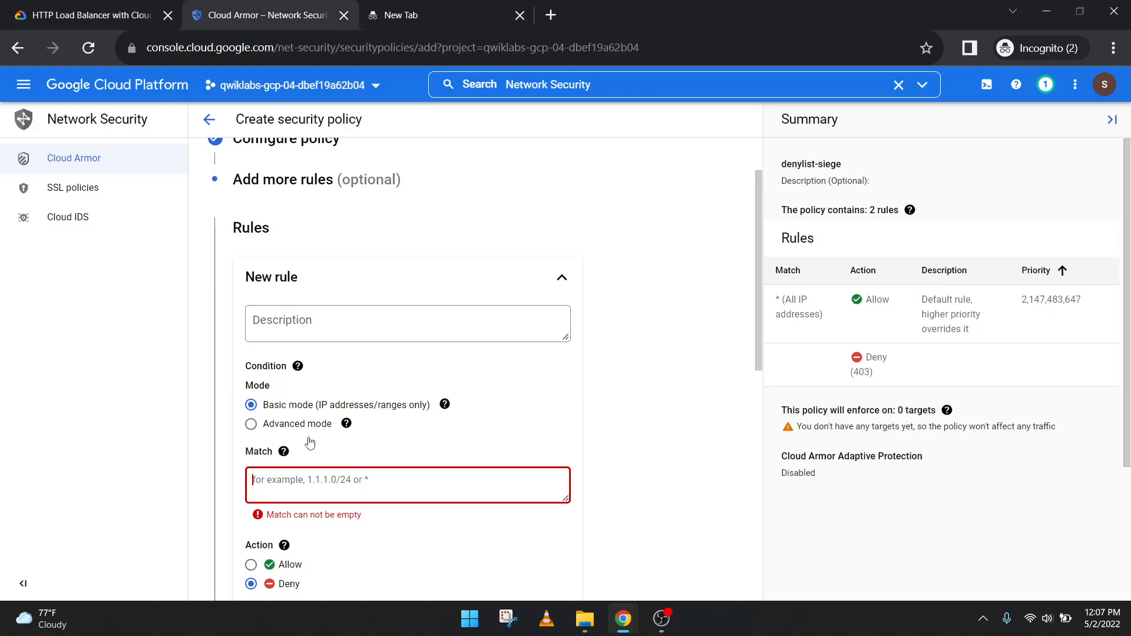
key(ctrl+v)
Compare the new rule's action, deny status and priority settings with the values in lab step 8
click(88, 14)
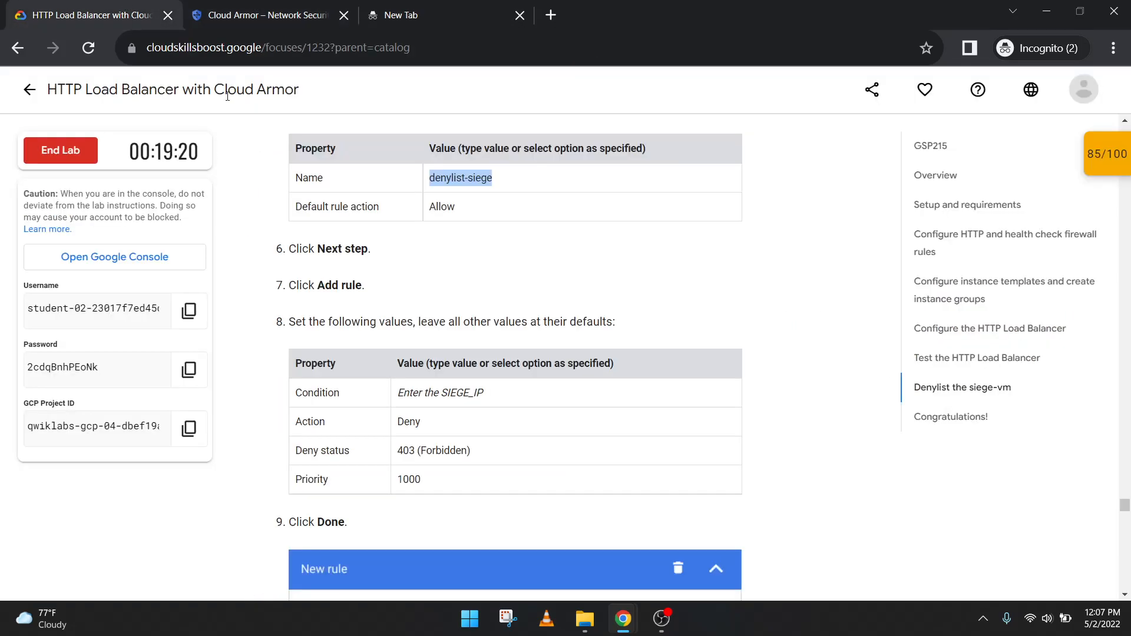
scroll(372, 295, down, 1)
scroll(372, 294, down, 1)
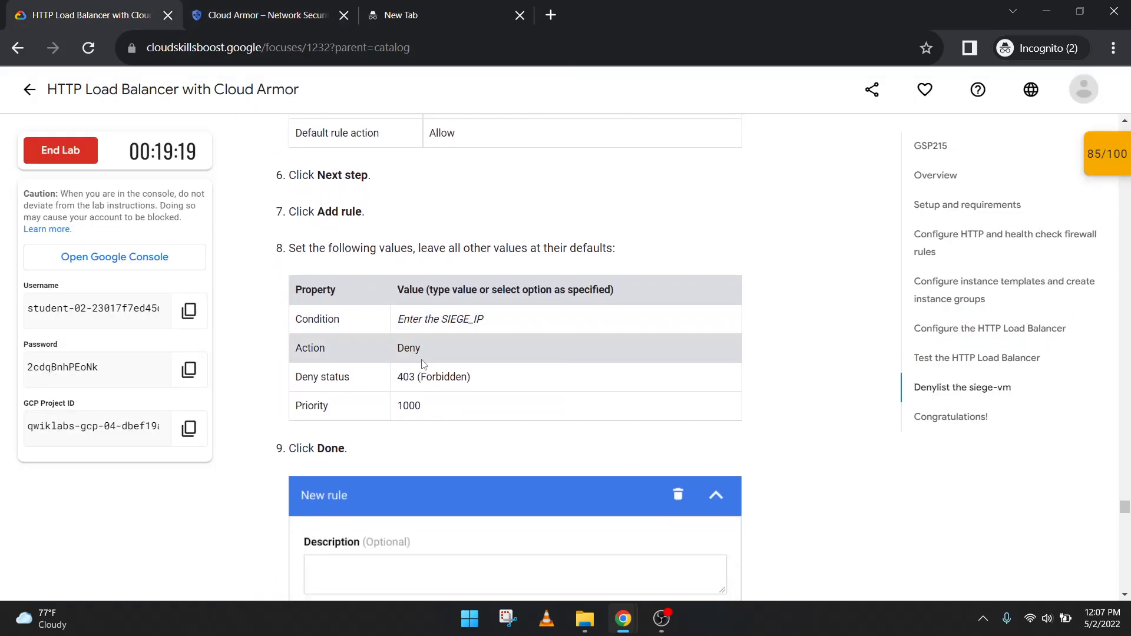
click(307, 6)
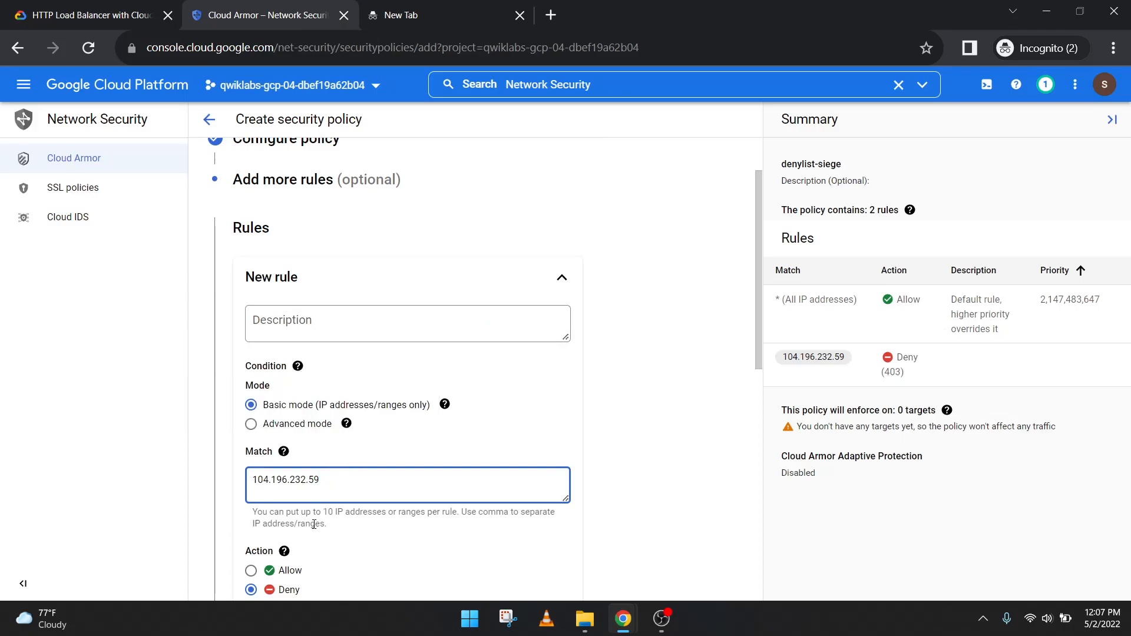
click(89, 15)
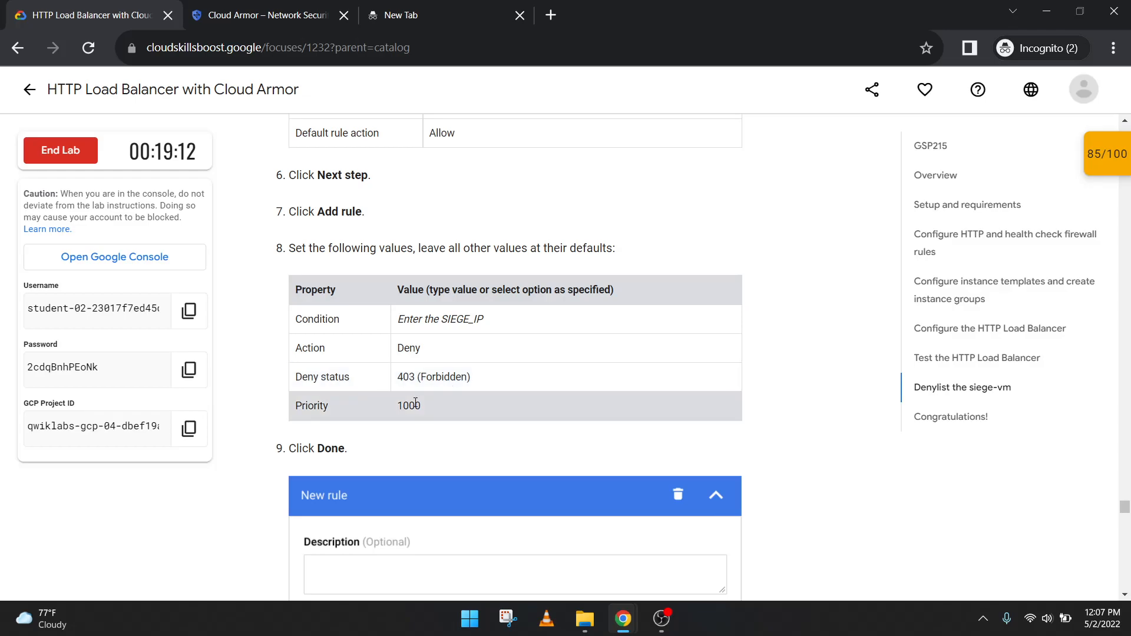
click(266, 7)
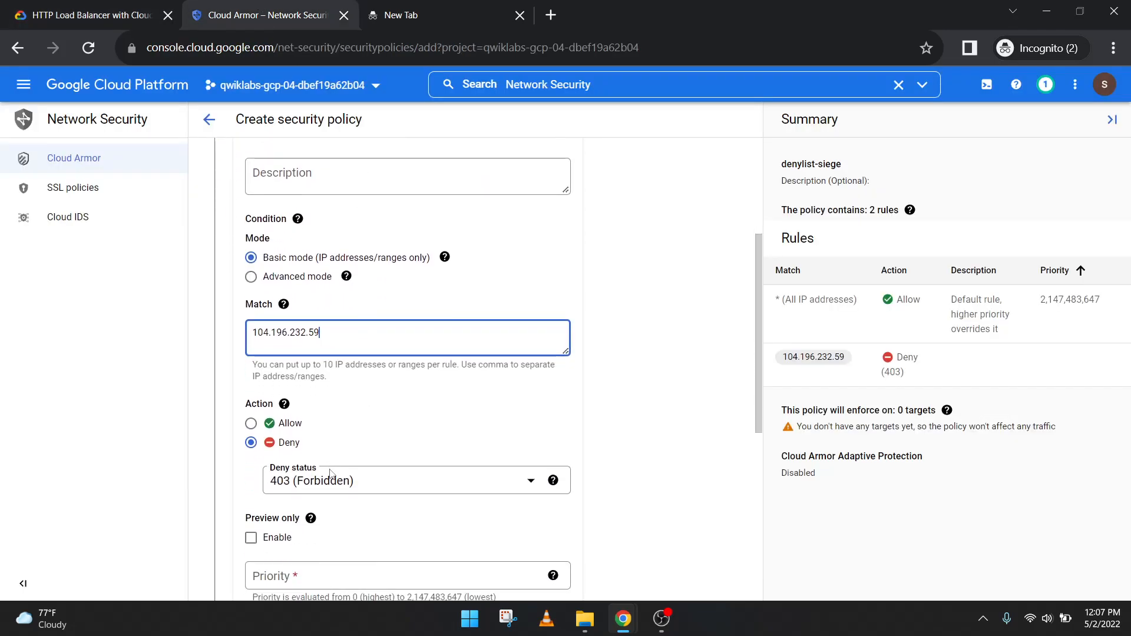
click(88, 15)
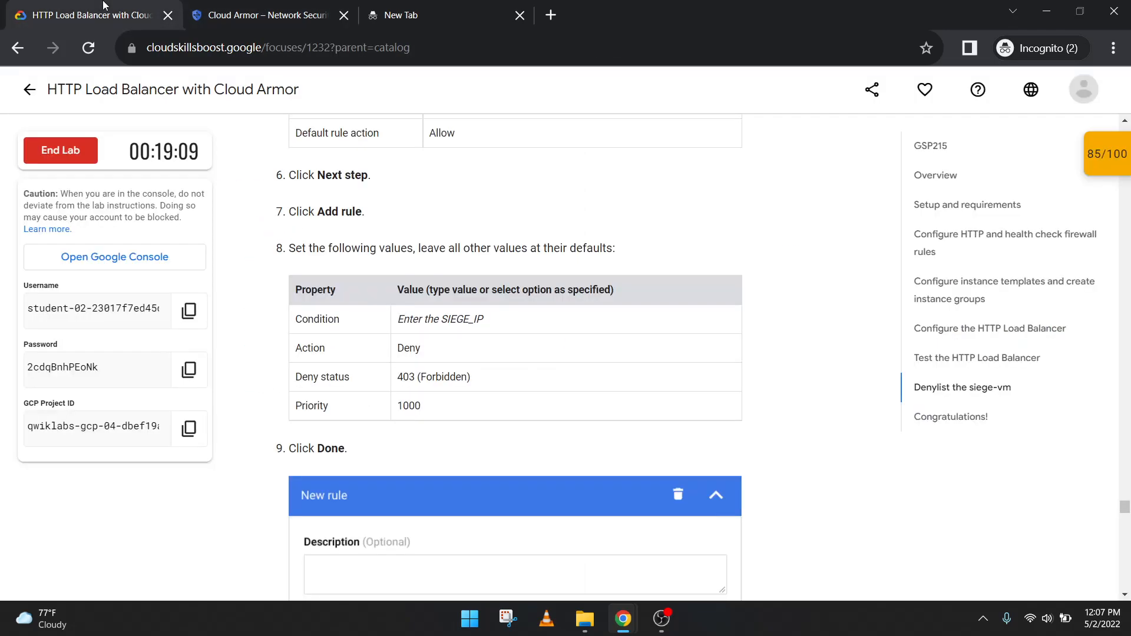
click(264, 5)
scroll(374, 373, down, 2)
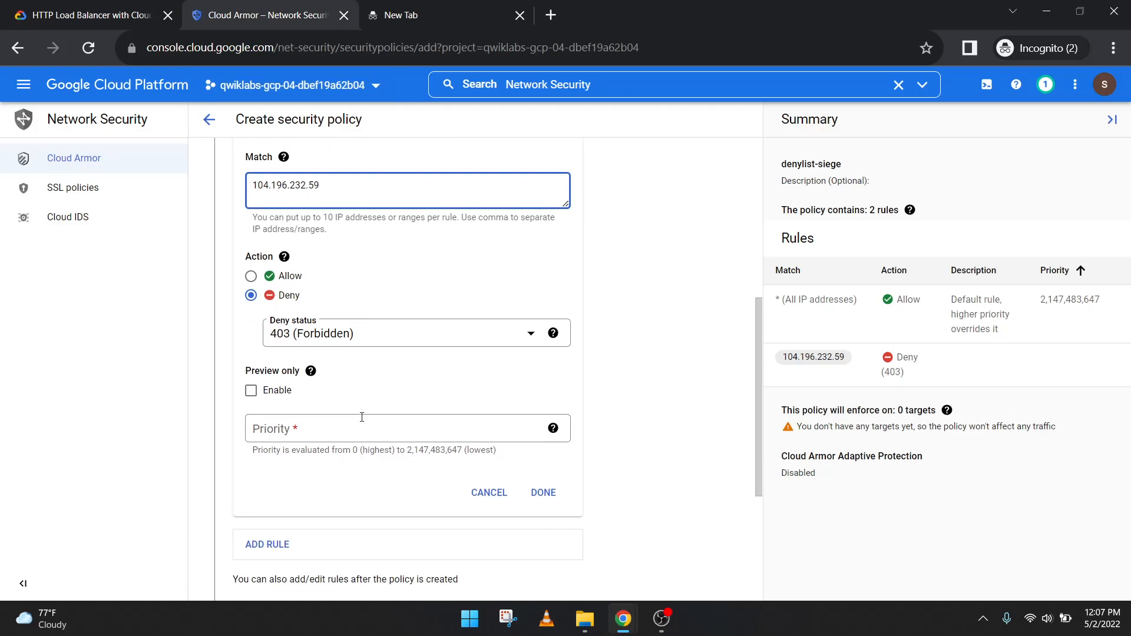
Set the new deny rule's priority to 1000 as specified in the lab and finish the rule
click(42, 5)
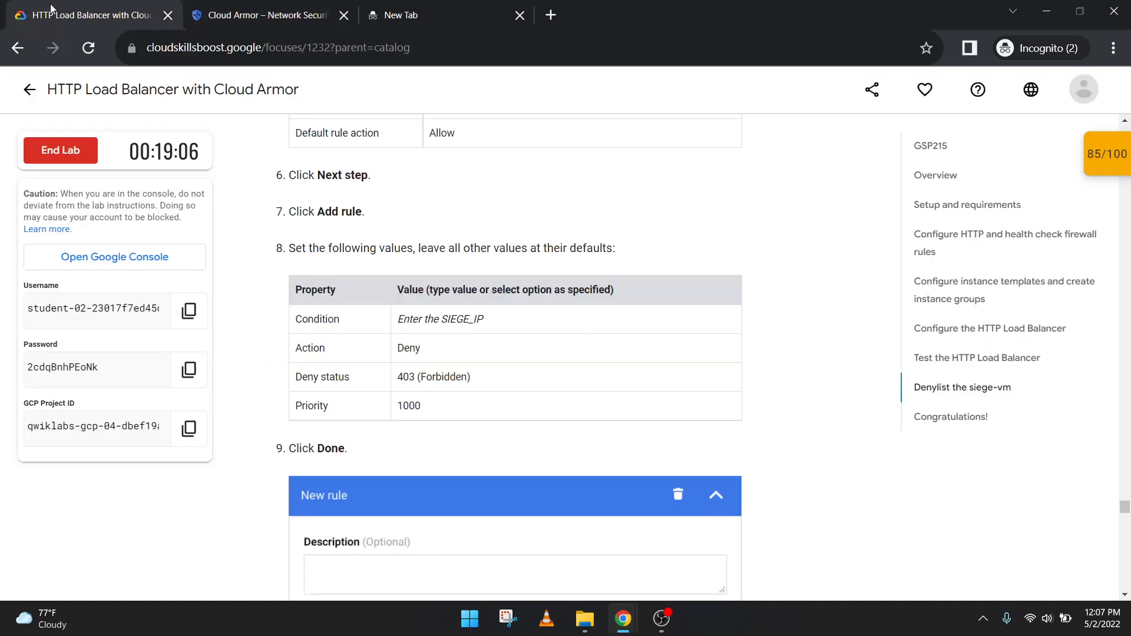
double_click(403, 402)
key(ctrl+Tab)
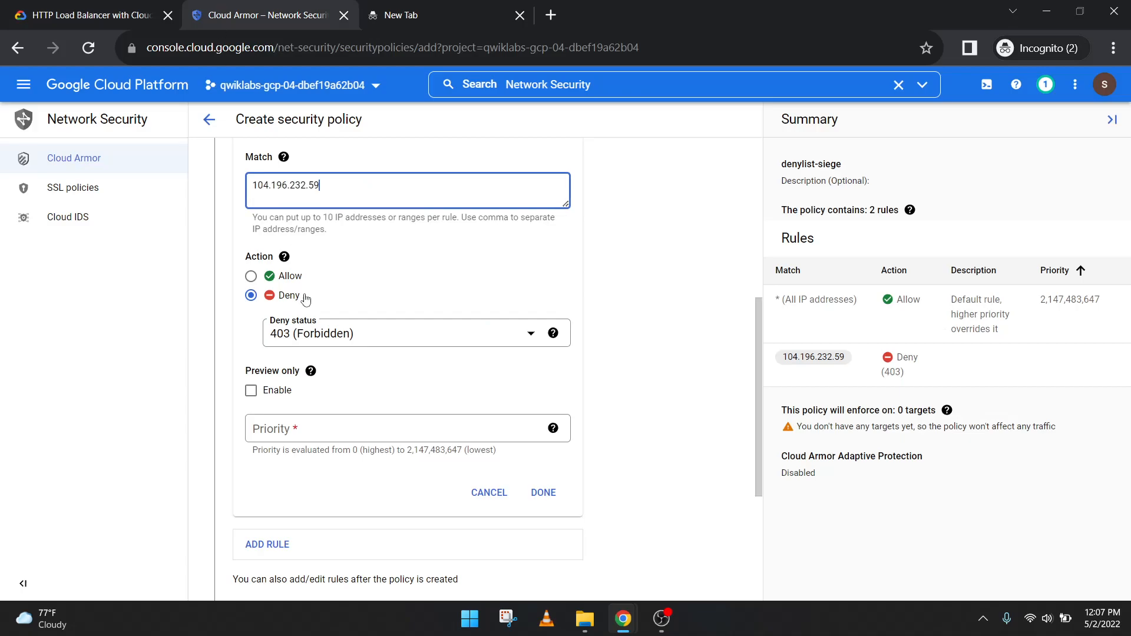
click(333, 435)
text(1000)
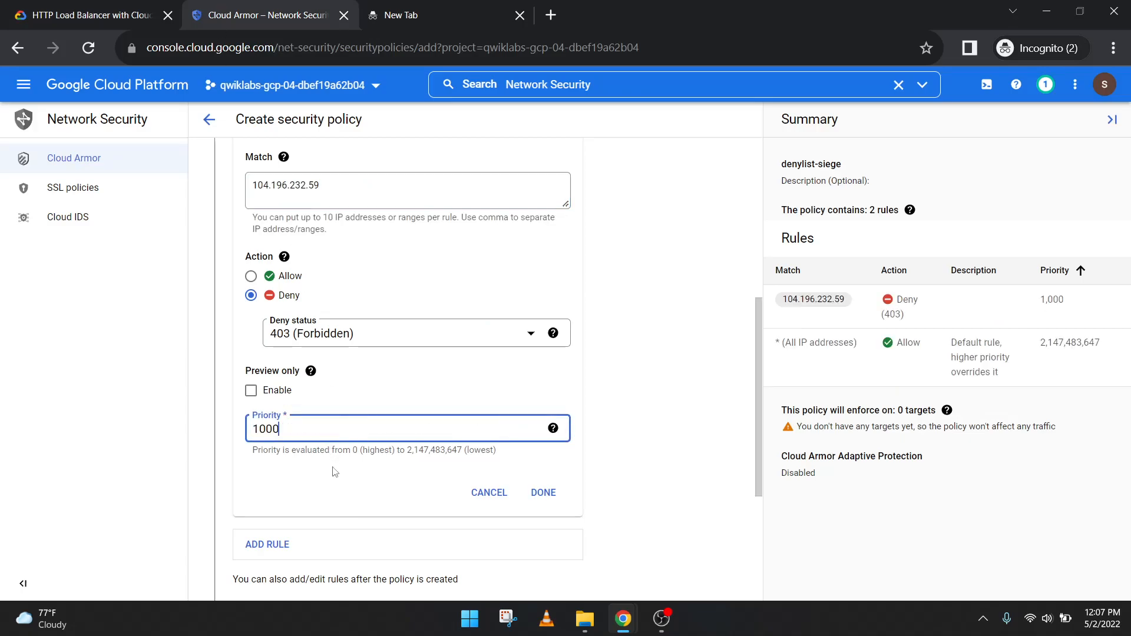
click(542, 493)
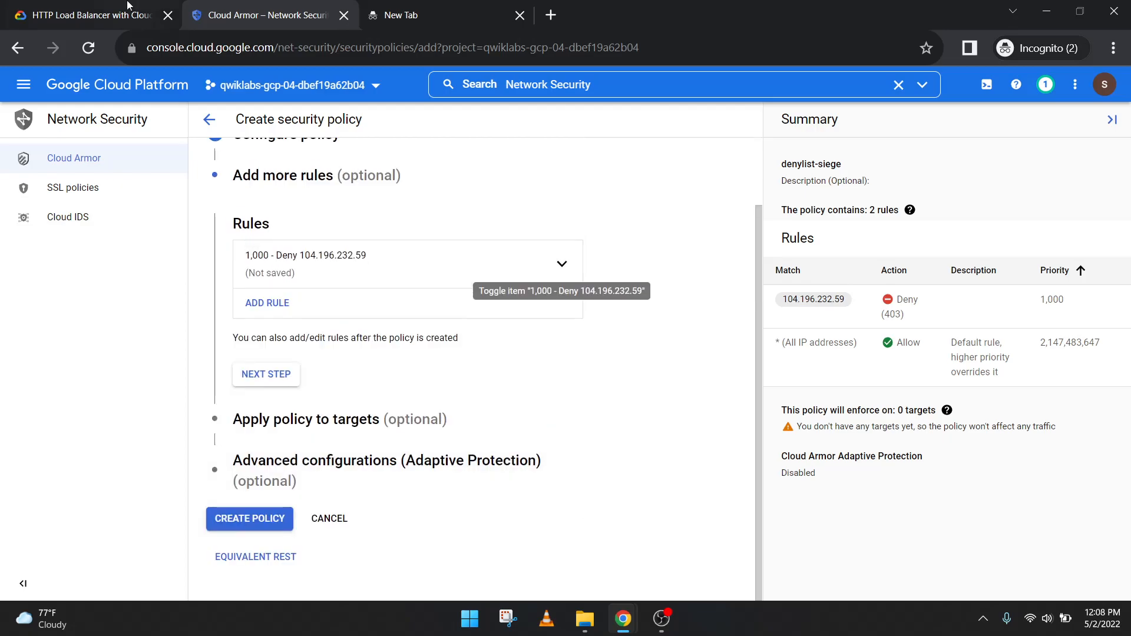
Check the lab's instructions after the rule setup and proceed to the stage for applying the policy to targets
key(ctrl+shift+Tab)
scroll(441, 436, down, 12)
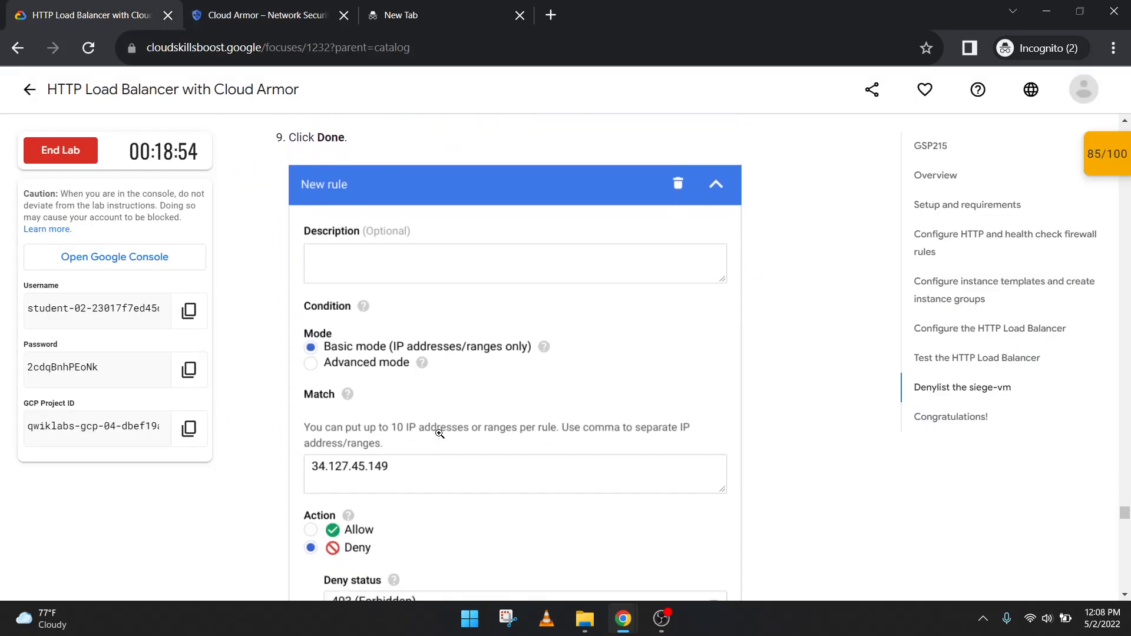
scroll(439, 433, down, 3)
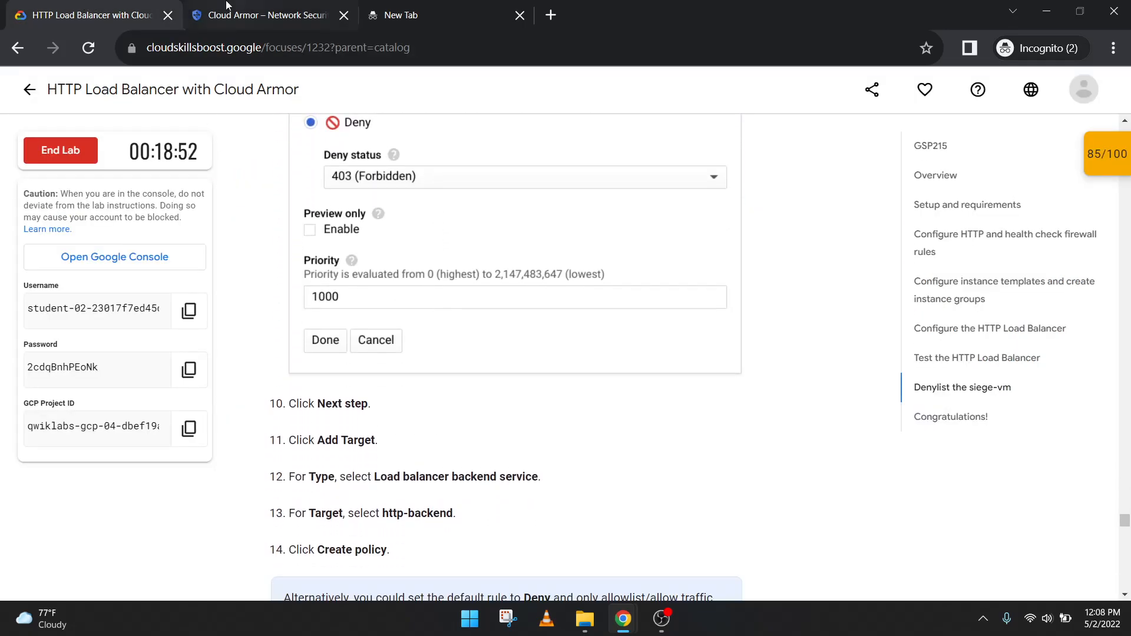
click(262, 15)
click(291, 377)
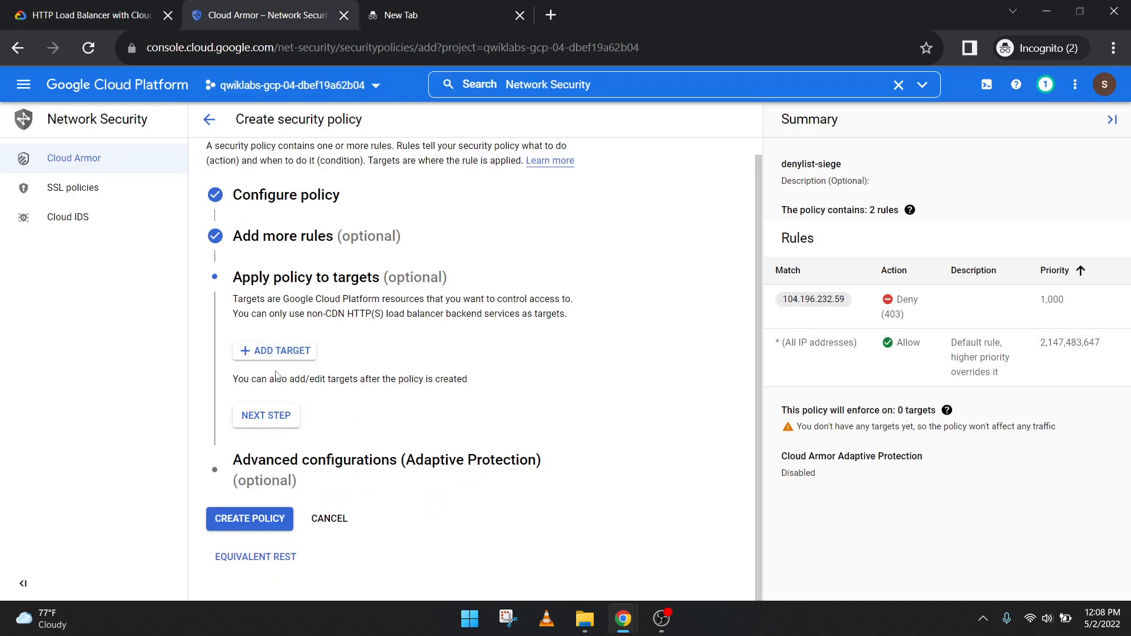
Add a policy target of type Load balancer backend service and set it to http-backend
click(167, 6)
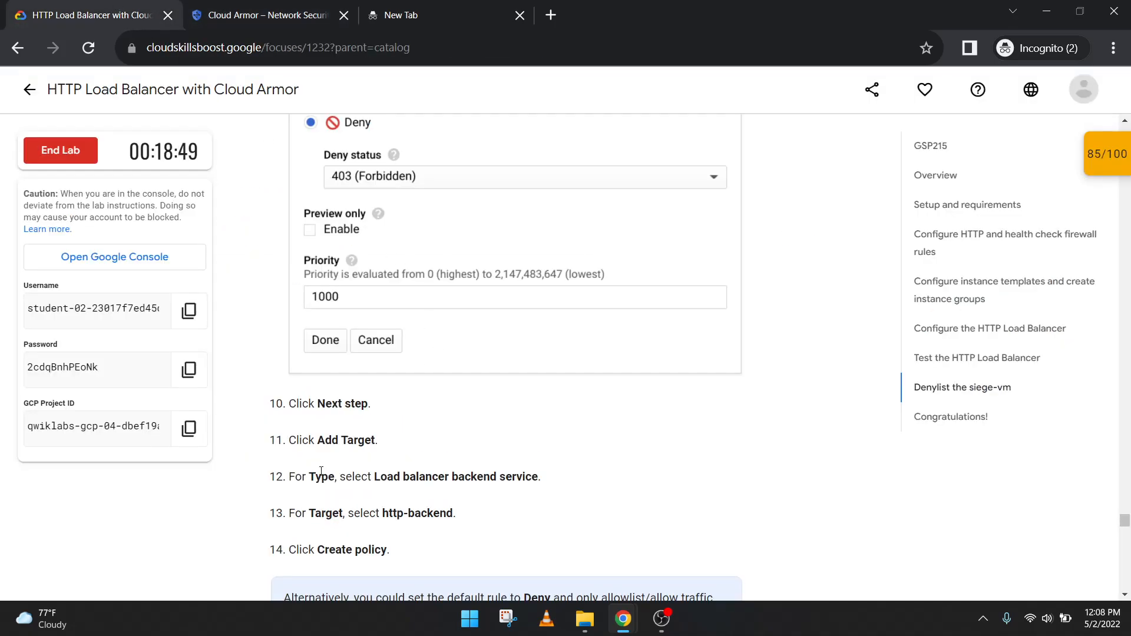
click(301, 7)
click(282, 352)
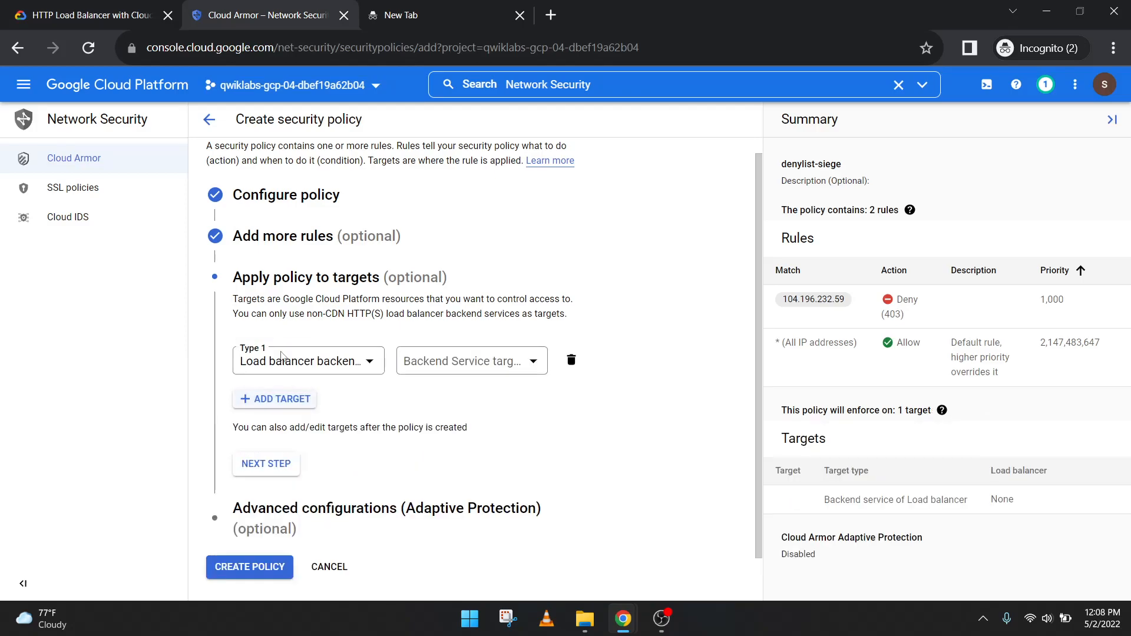
click(90, 23)
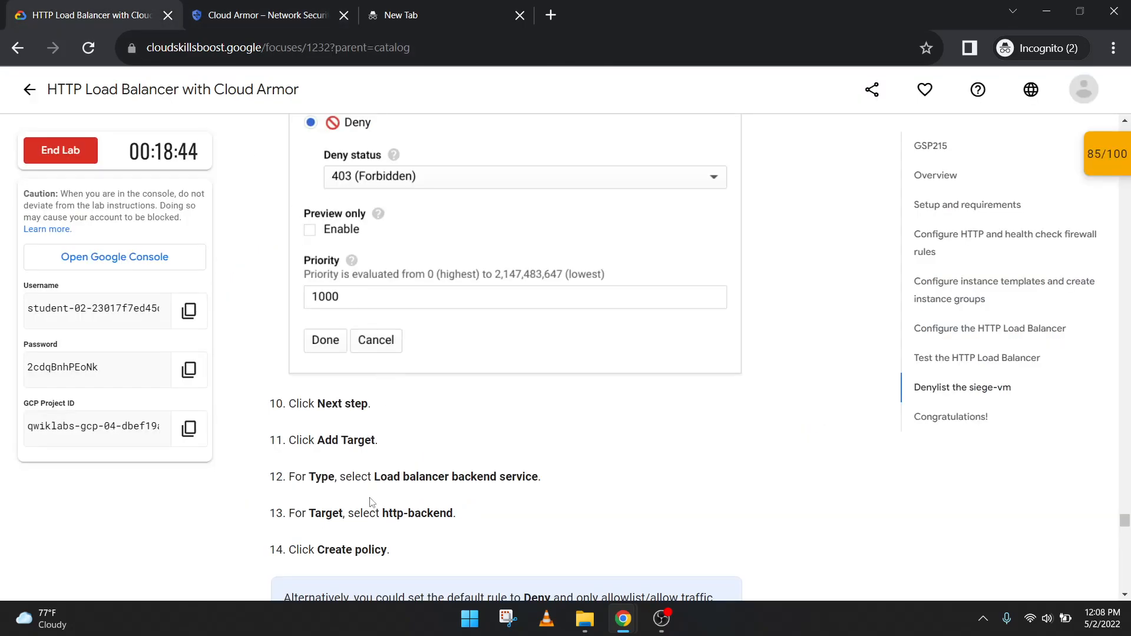
click(268, 15)
click(377, 370)
click(333, 380)
click(421, 364)
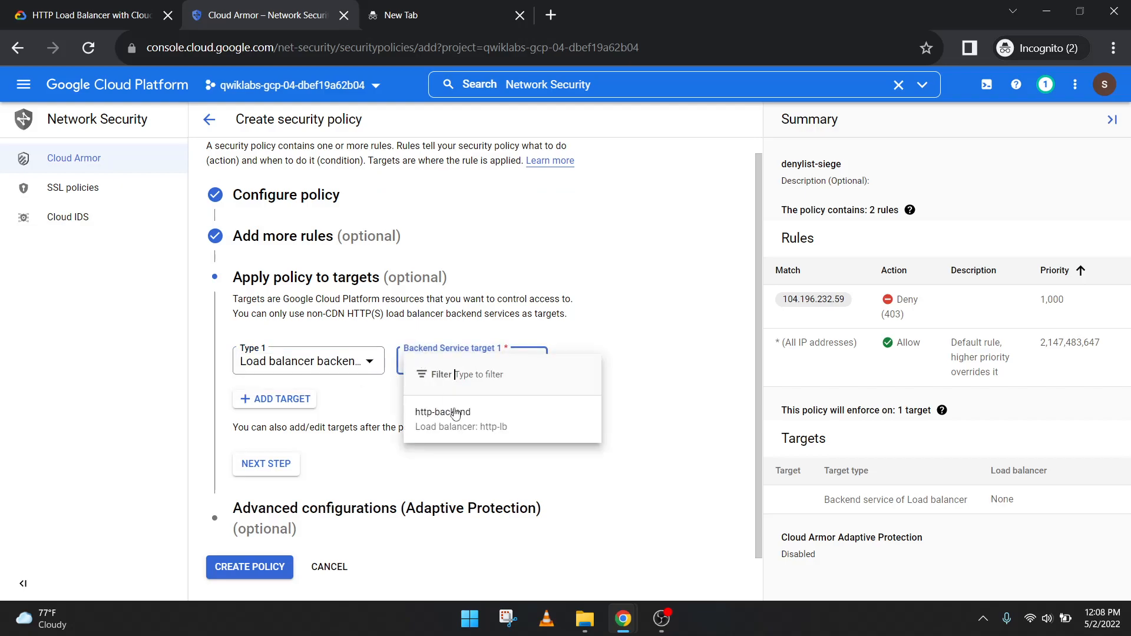
click(438, 413)
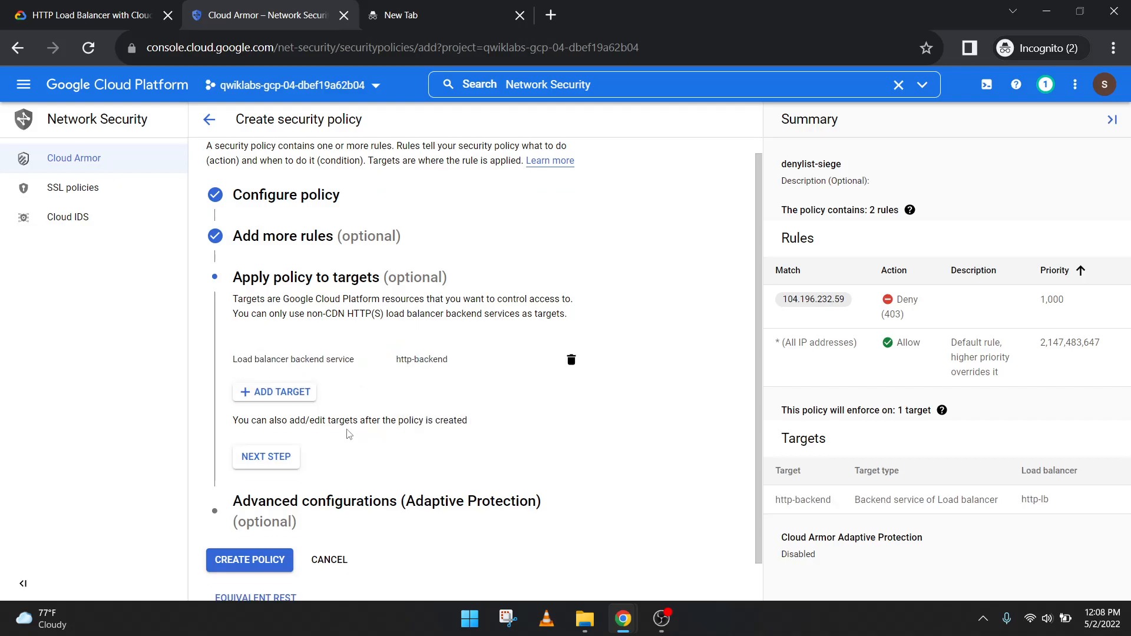
Complete the target stage, check the lab's next instruction, and create the denylist-siege security policy
click(285, 462)
click(83, 14)
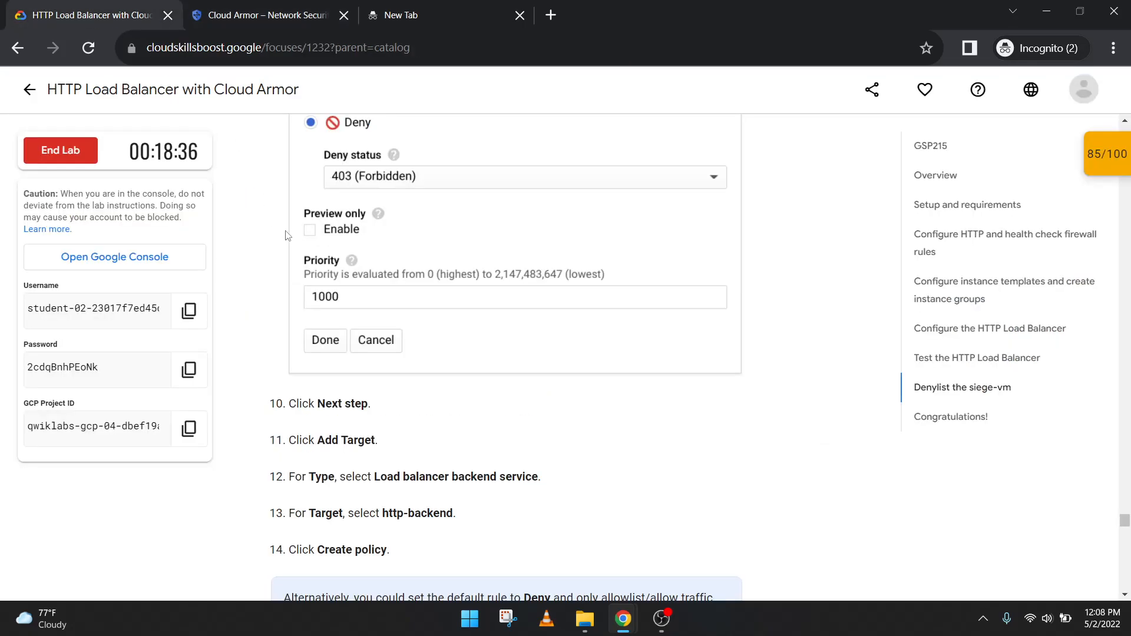
scroll(310, 276, down, 2)
scroll(336, 423, down, 1)
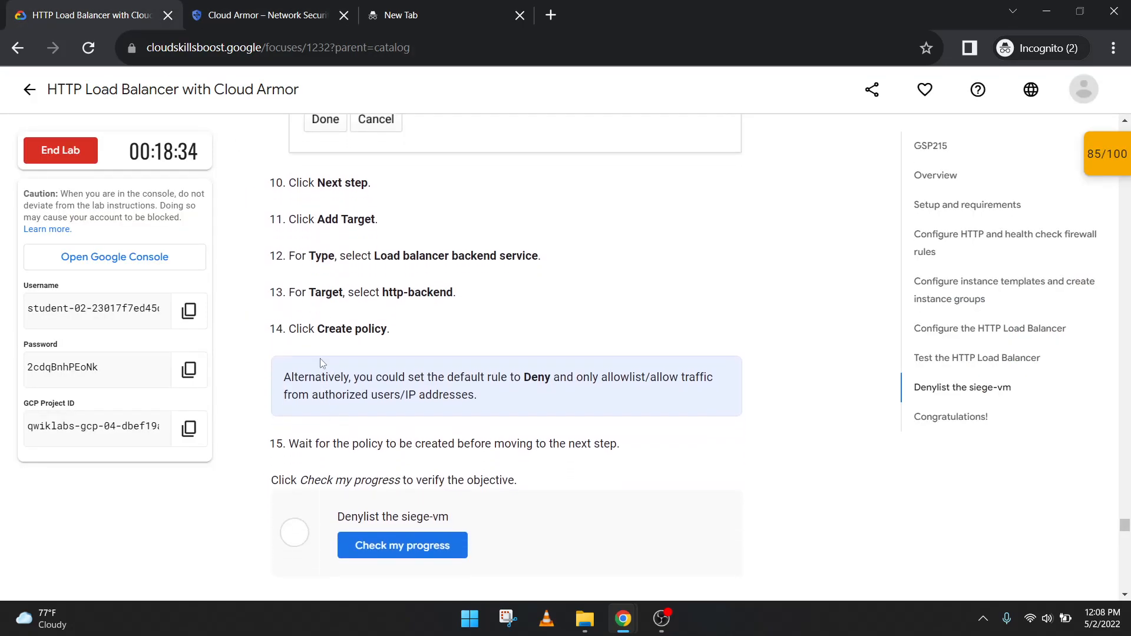
click(209, 5)
click(253, 533)
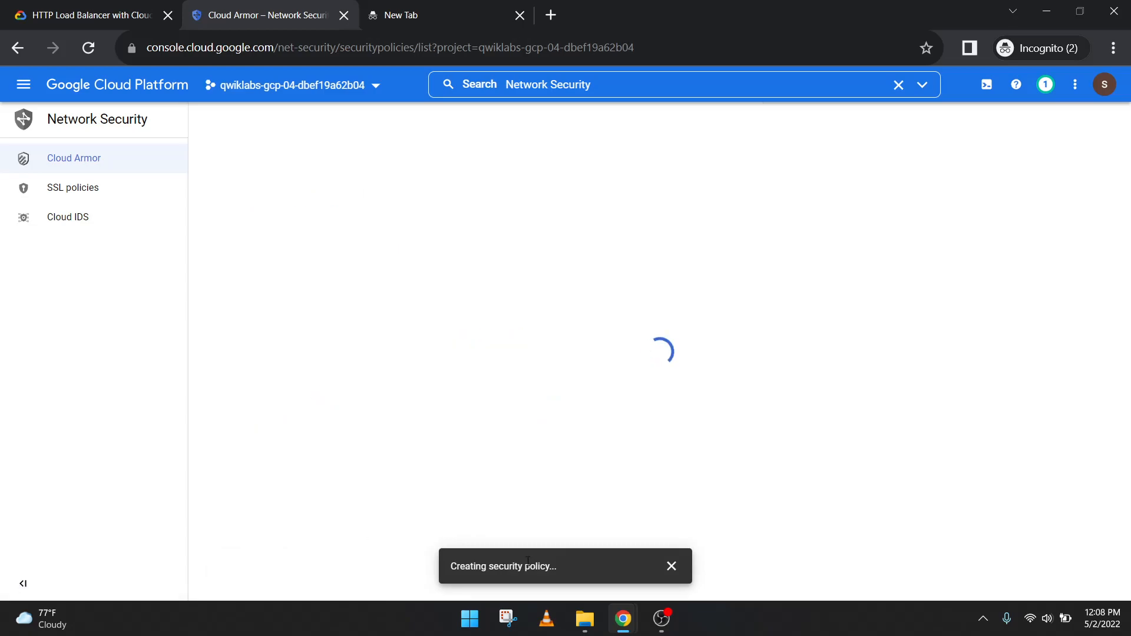
click(671, 566)
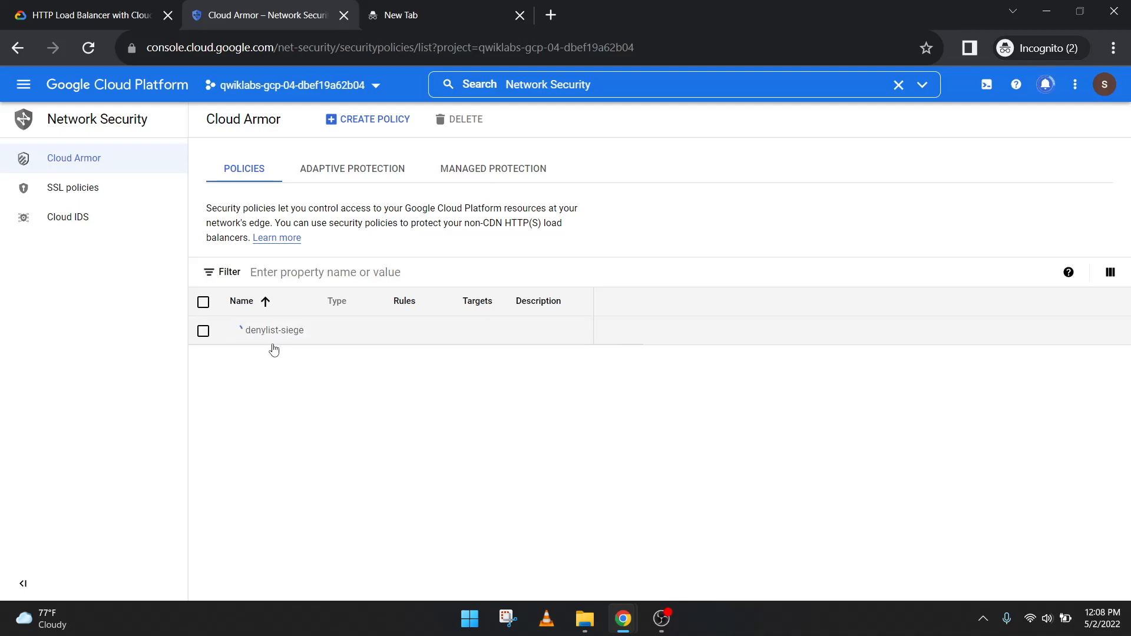
Review the lab's score breakdown, the policy's creation status and the siege-vm SSH terminal
click(113, 20)
scroll(422, 393, down, 1)
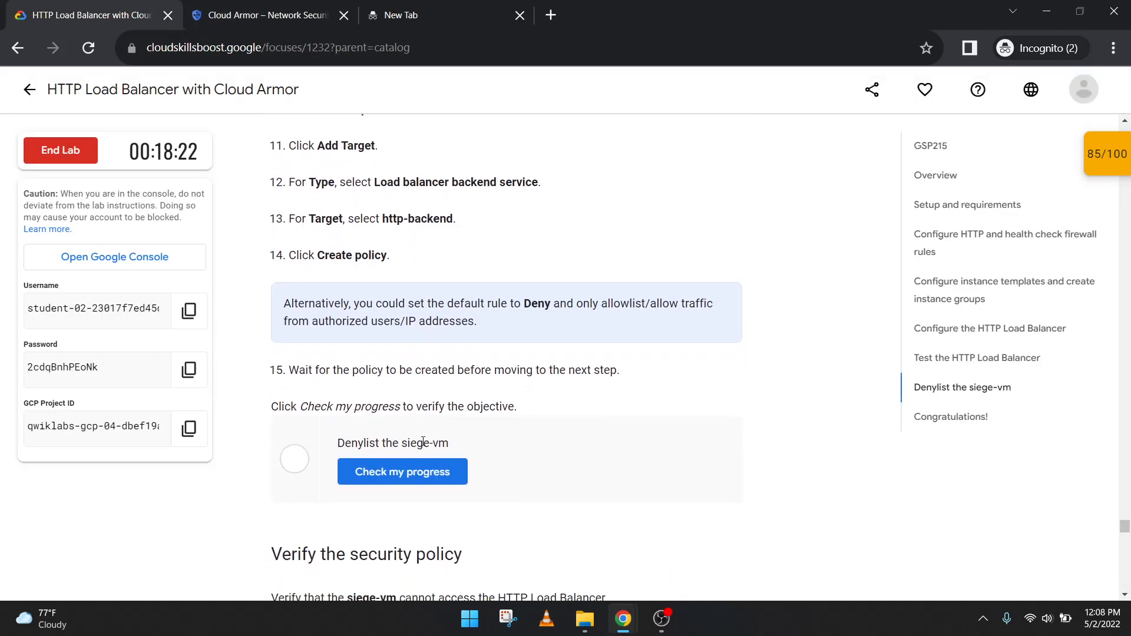
click(1121, 159)
scroll(922, 249, down, 2)
click(265, 15)
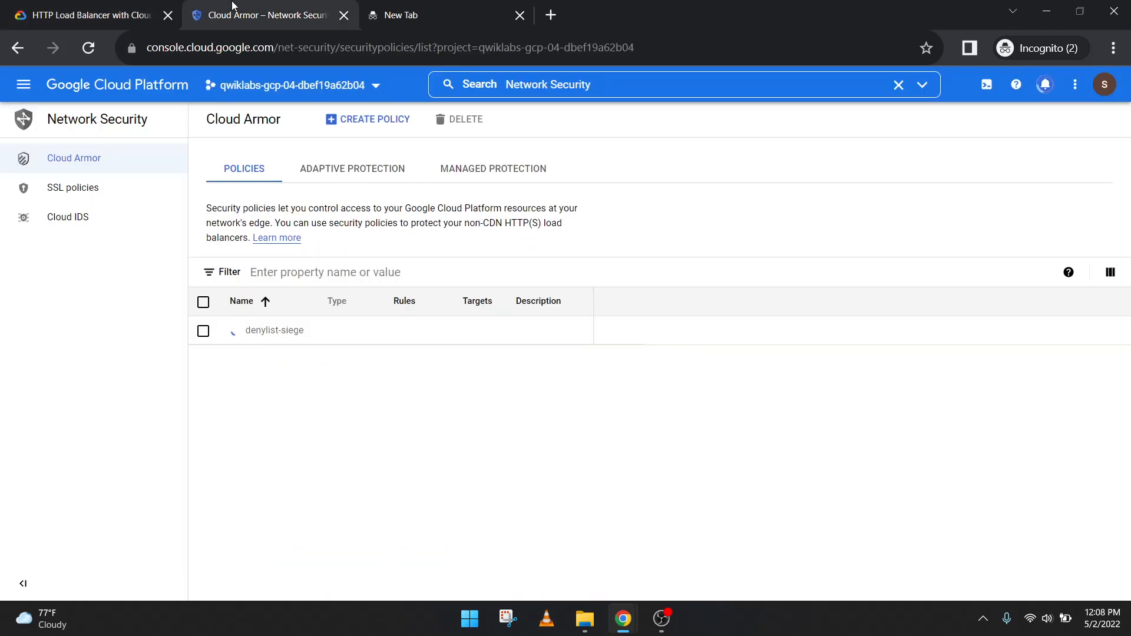
mouse_move(623, 618)
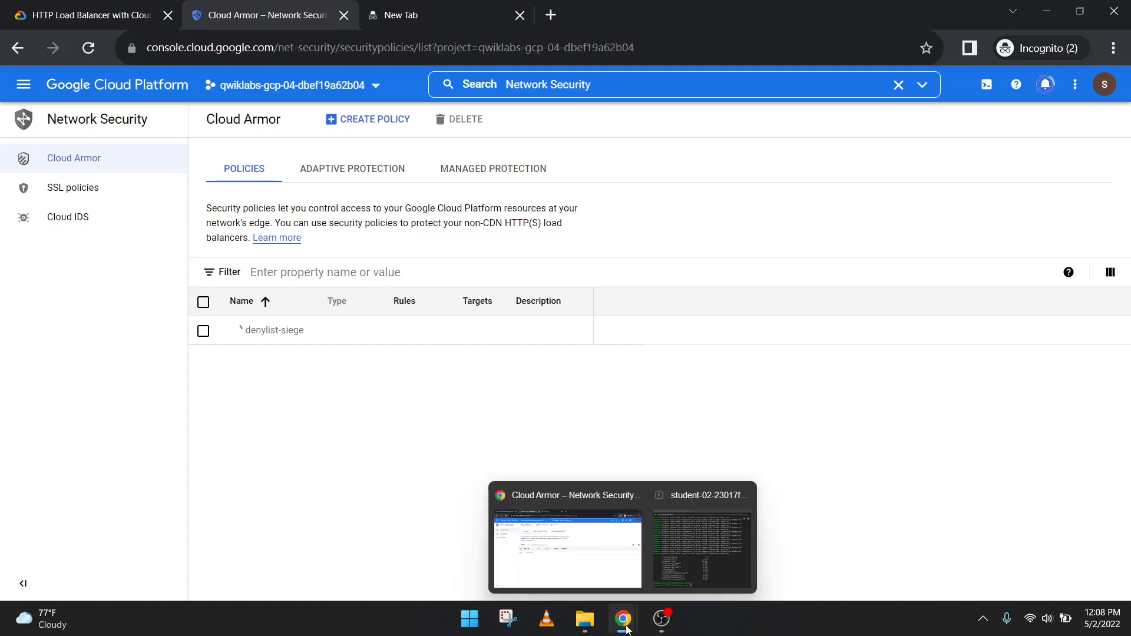
click(848, 545)
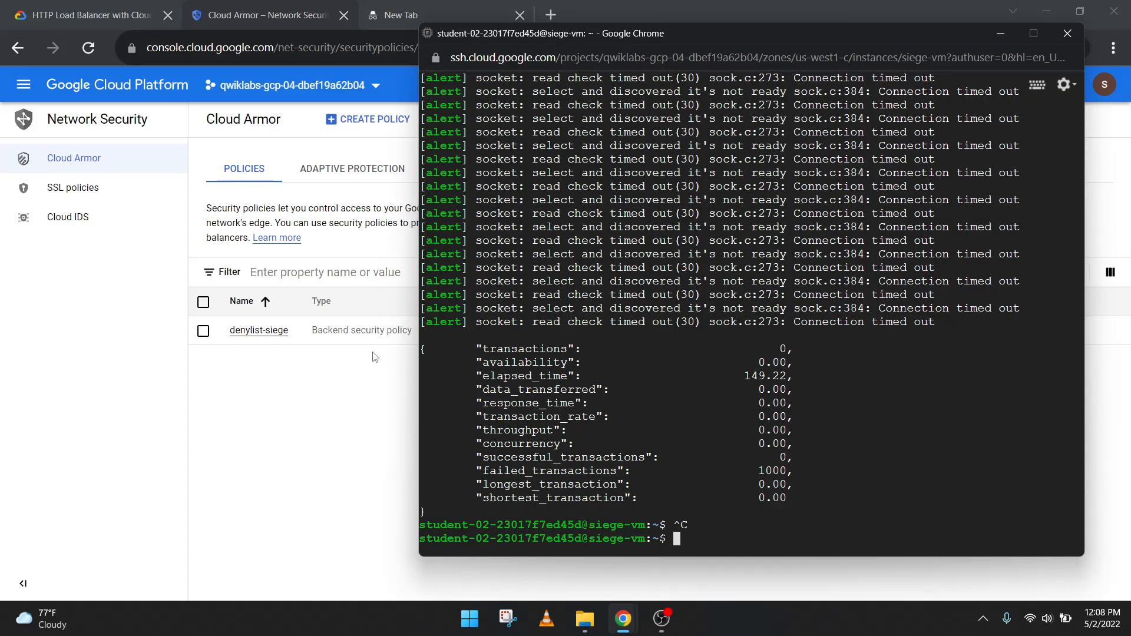
click(367, 385)
Close the lab's score breakdown and run the progress check for the Denylist the siege-vm objective
click(91, 15)
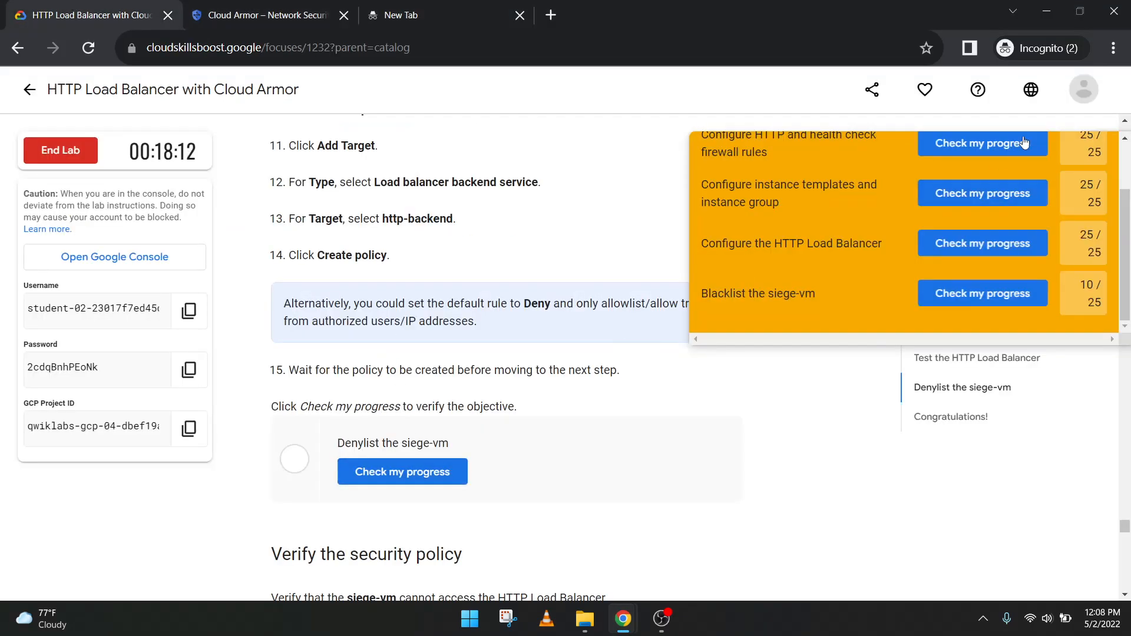
scroll(1004, 246, up, 2)
click(1090, 160)
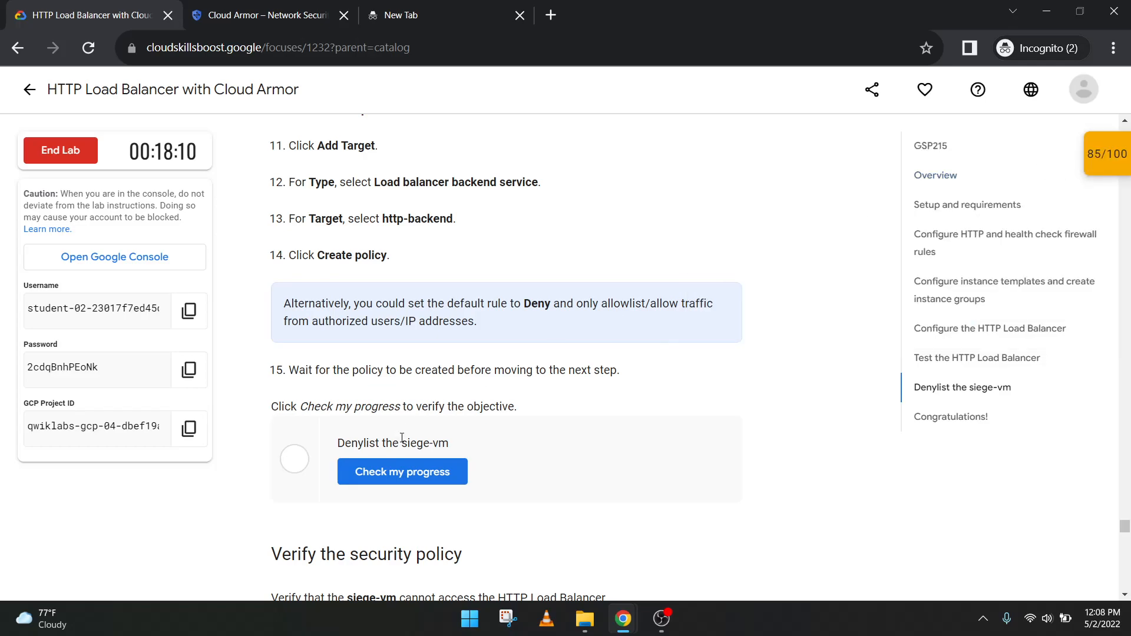
click(450, 465)
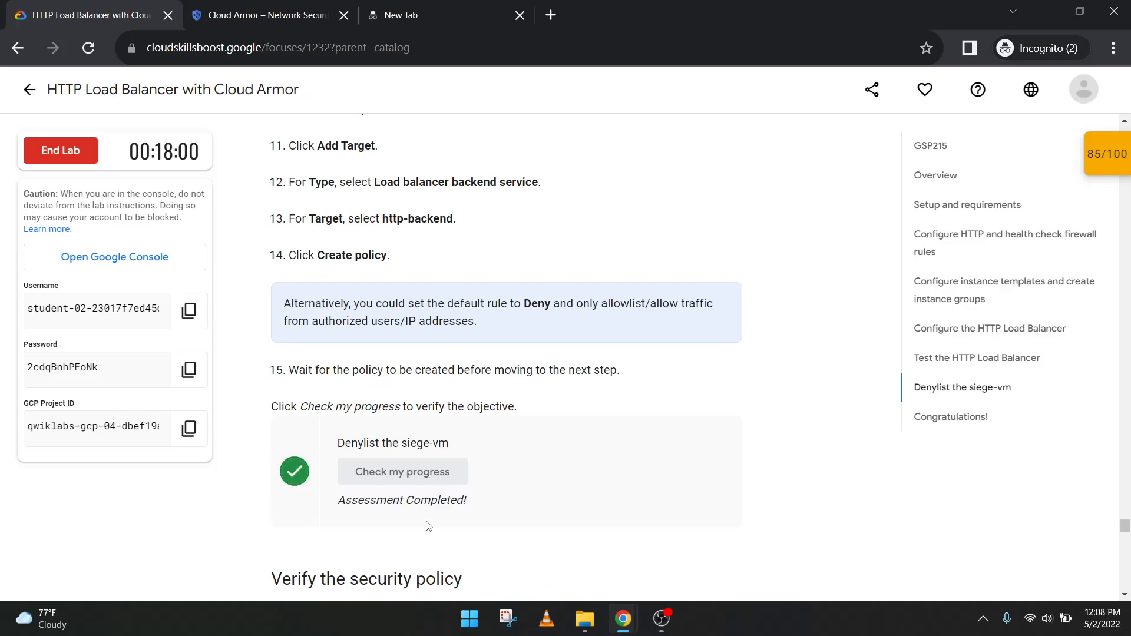
Read the remaining lab instructions on verifying the security policy and examine the score for each objective
scroll(430, 496, down, 2)
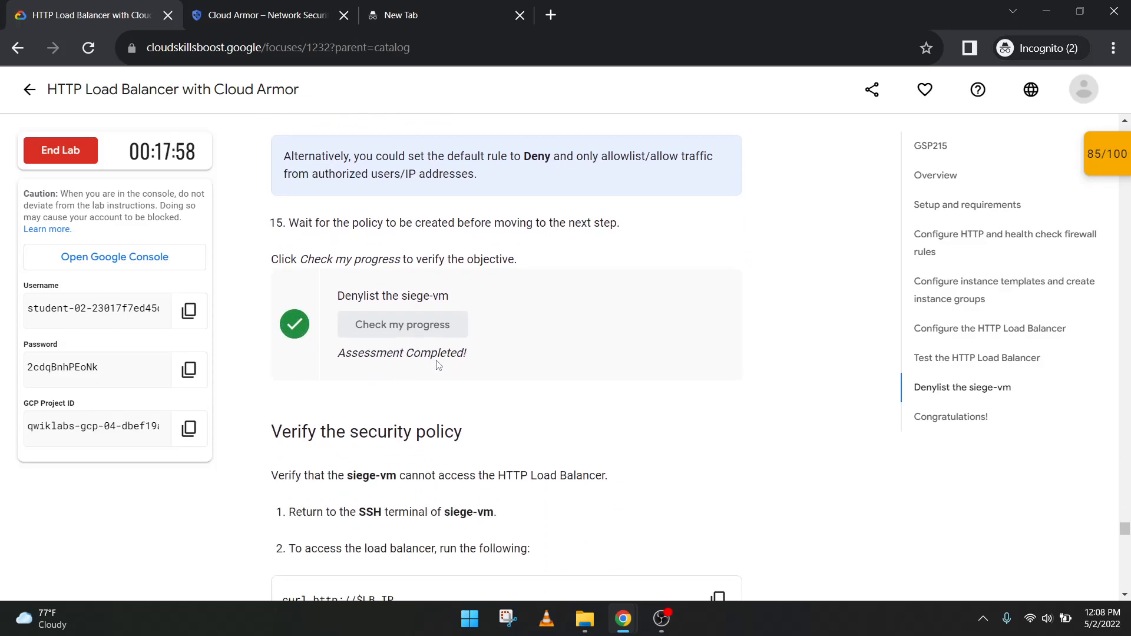
scroll(461, 383, down, 5)
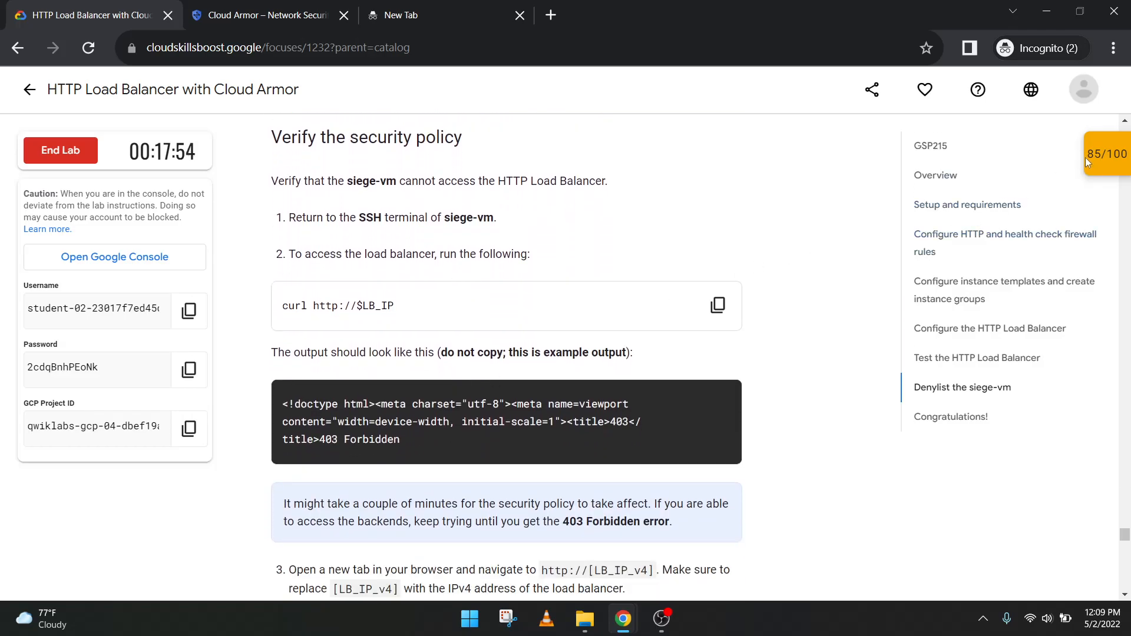
scroll(519, 326, down, 3)
scroll(517, 332, down, 15)
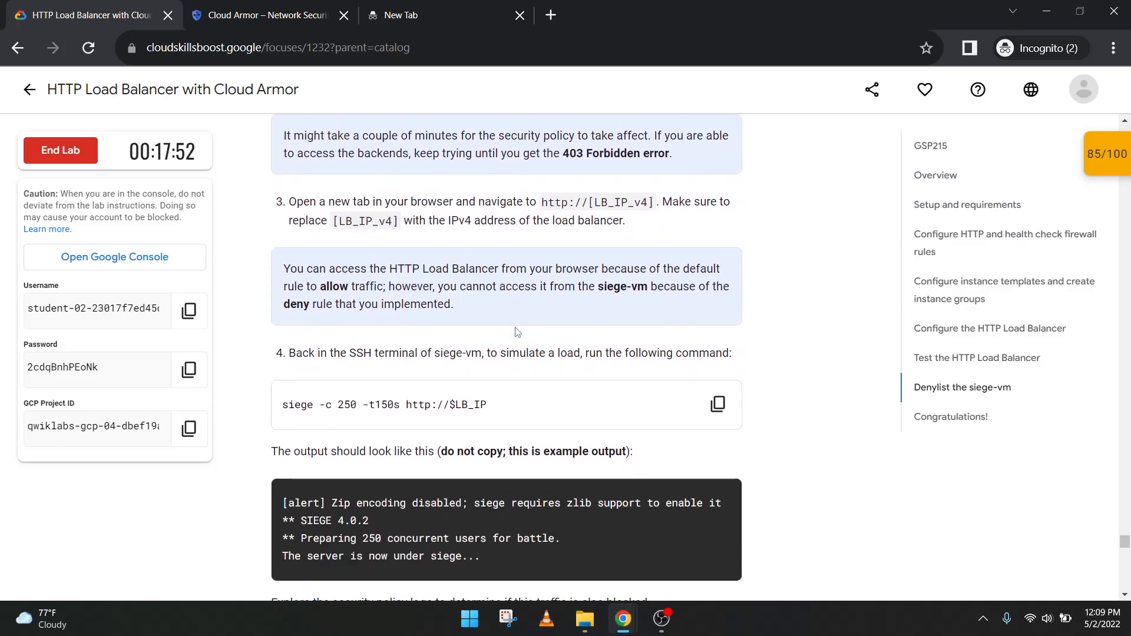
scroll(516, 337, down, 15)
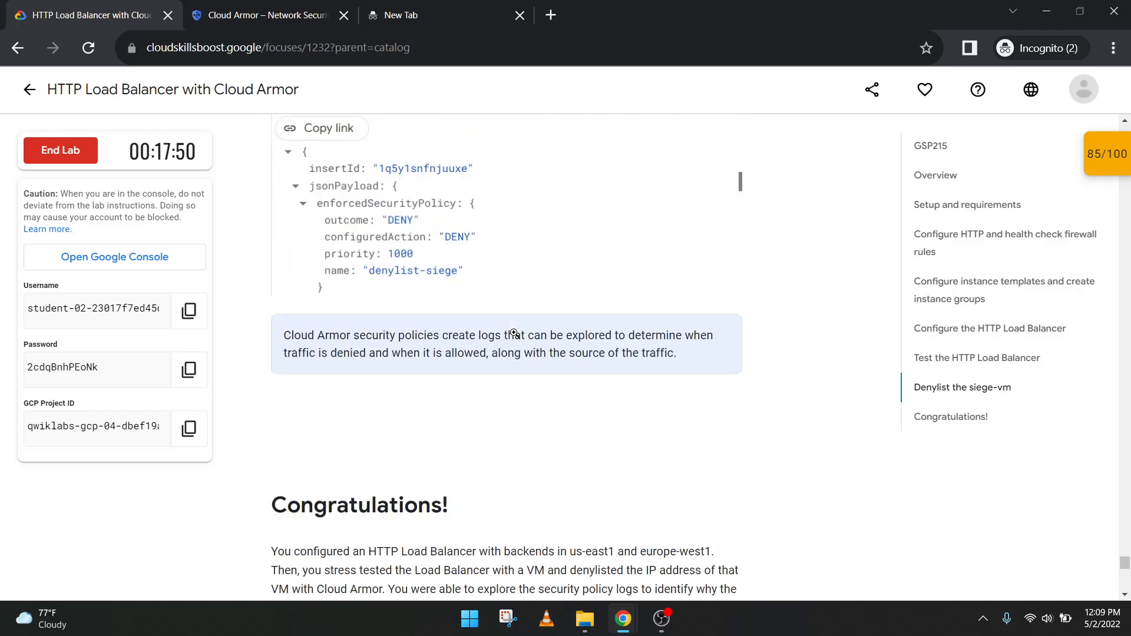
scroll(514, 337, down, 5)
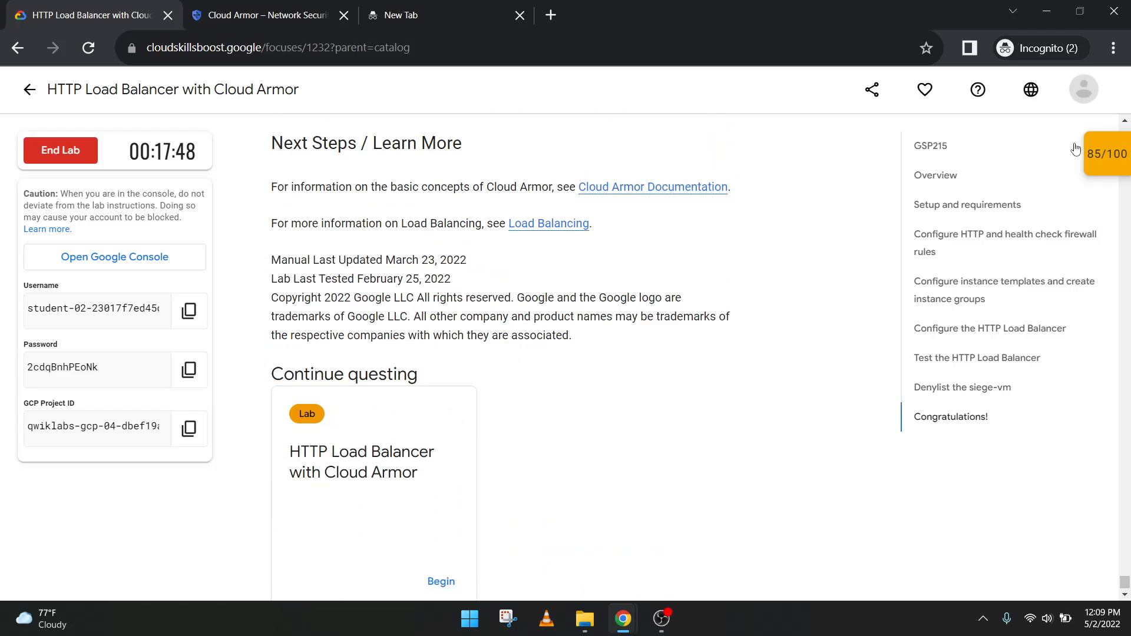
click(1106, 154)
scroll(1003, 239, down, 2)
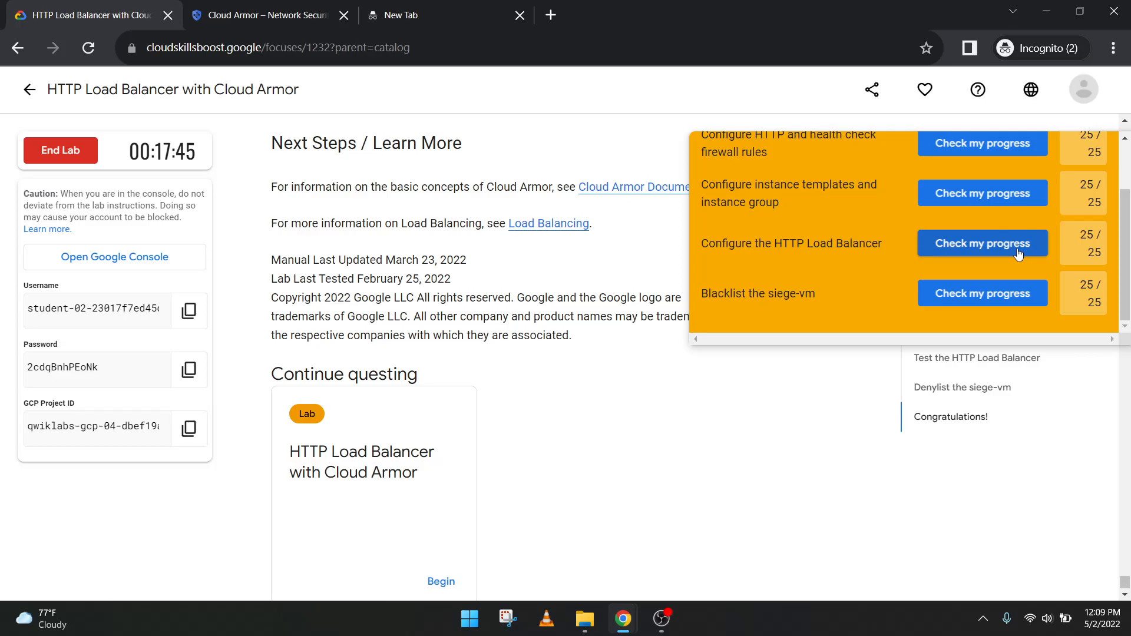
scroll(966, 250, up, 3)
click(1087, 155)
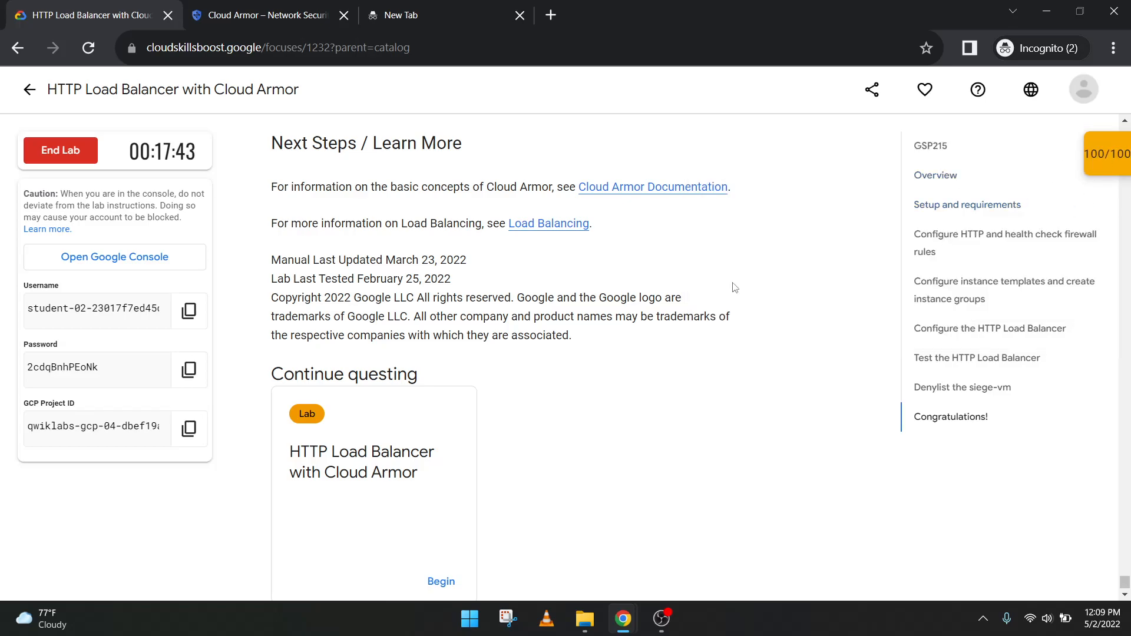
End the HTTP Load Balancer with Cloud Armor lab and submit a five-star satisfaction rating
scroll(331, 271, up, 4)
click(91, 154)
click(711, 393)
scroll(488, 312, down, 2)
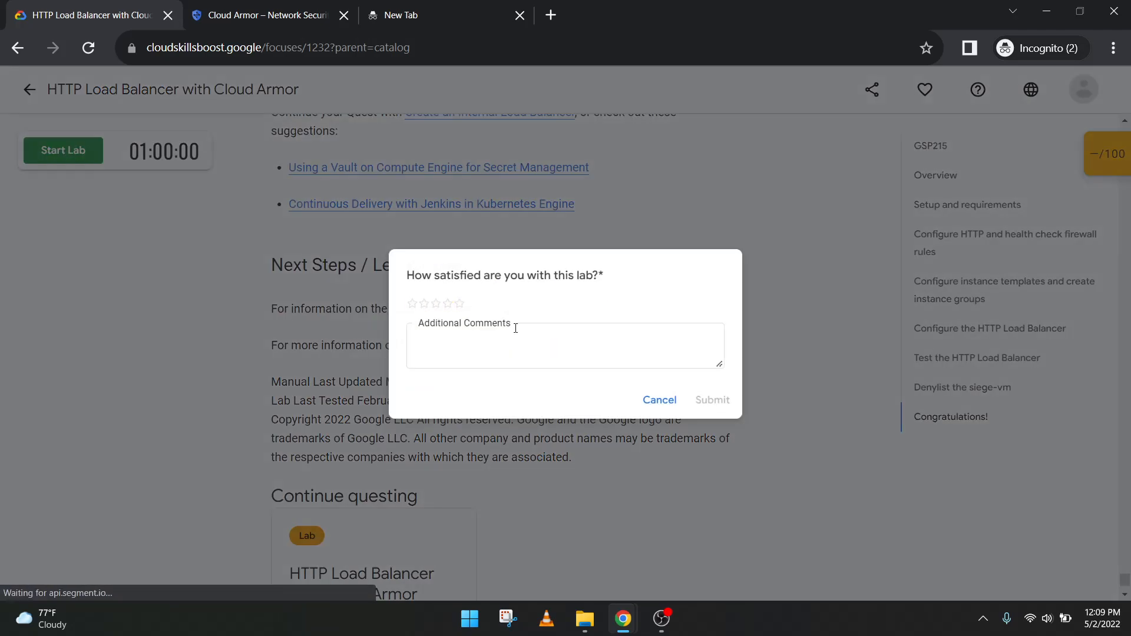
click(458, 304)
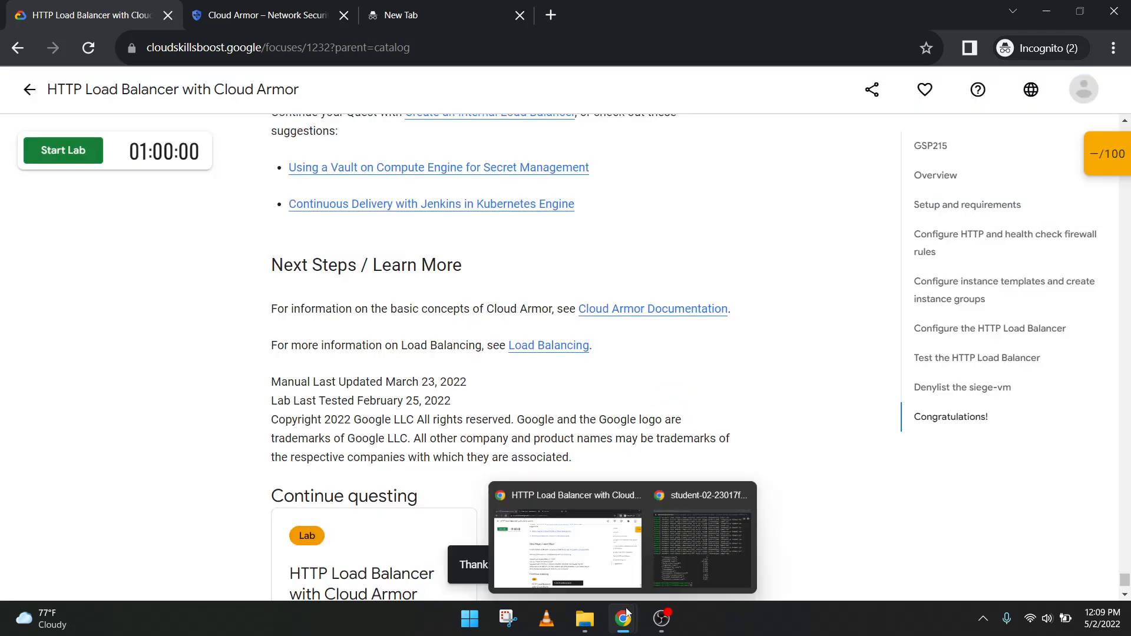
Bring up the siege-vm SSH terminal window and close it, confirming the exit
mouse_move(627, 615)
click(694, 548)
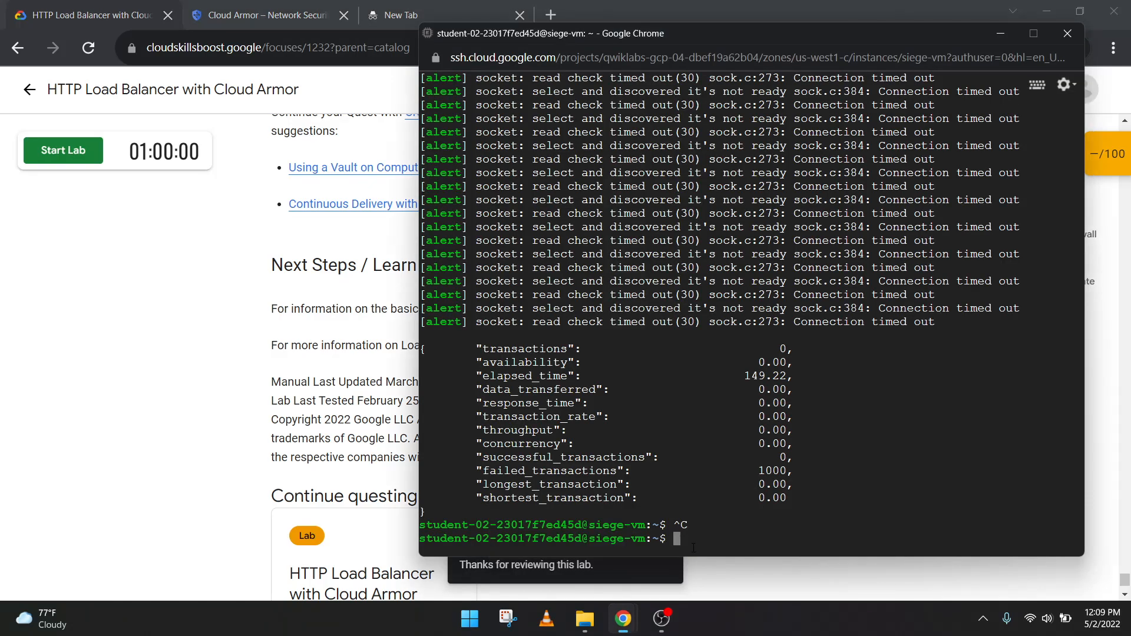
click(1067, 34)
key(Return)
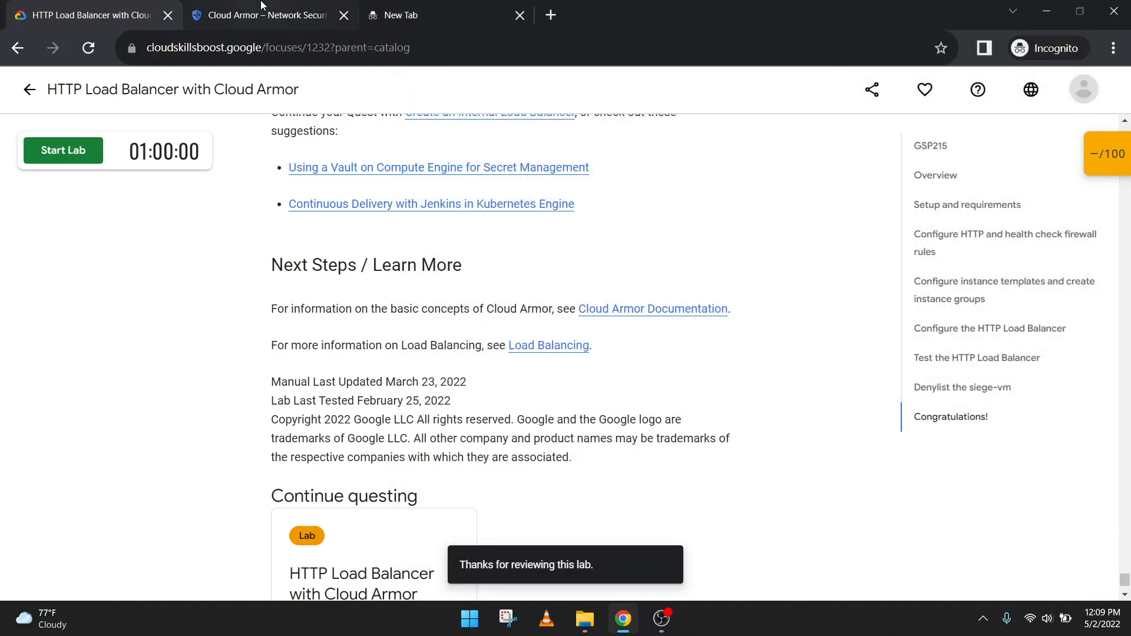
Sign out of the student account in the Google Cloud console and close the console's tab
click(263, 14)
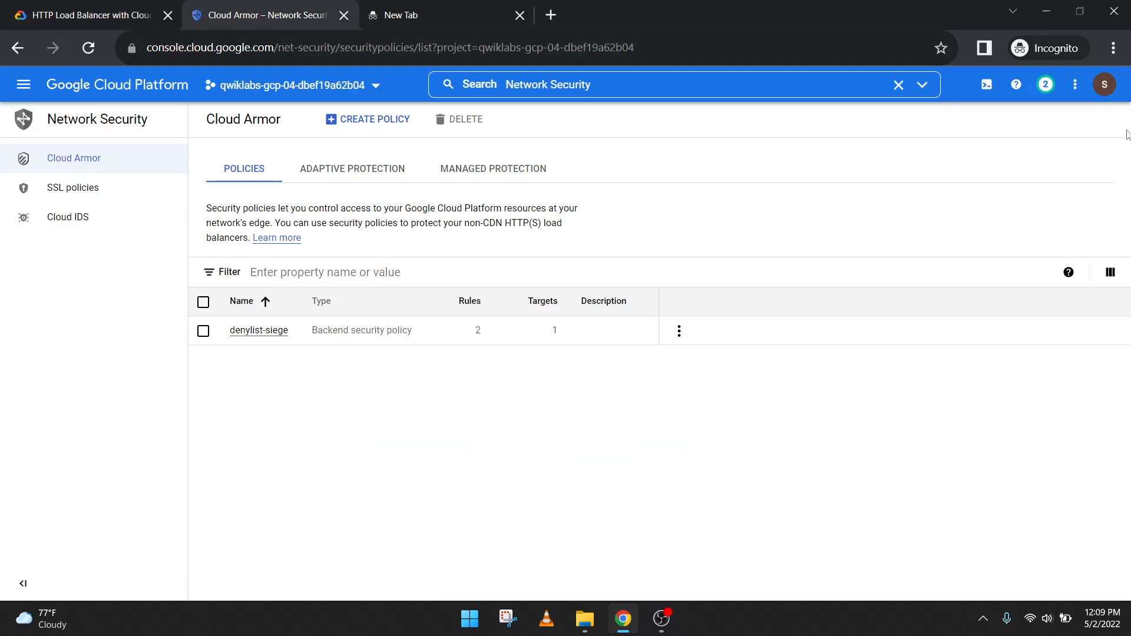
click(1104, 84)
click(1073, 250)
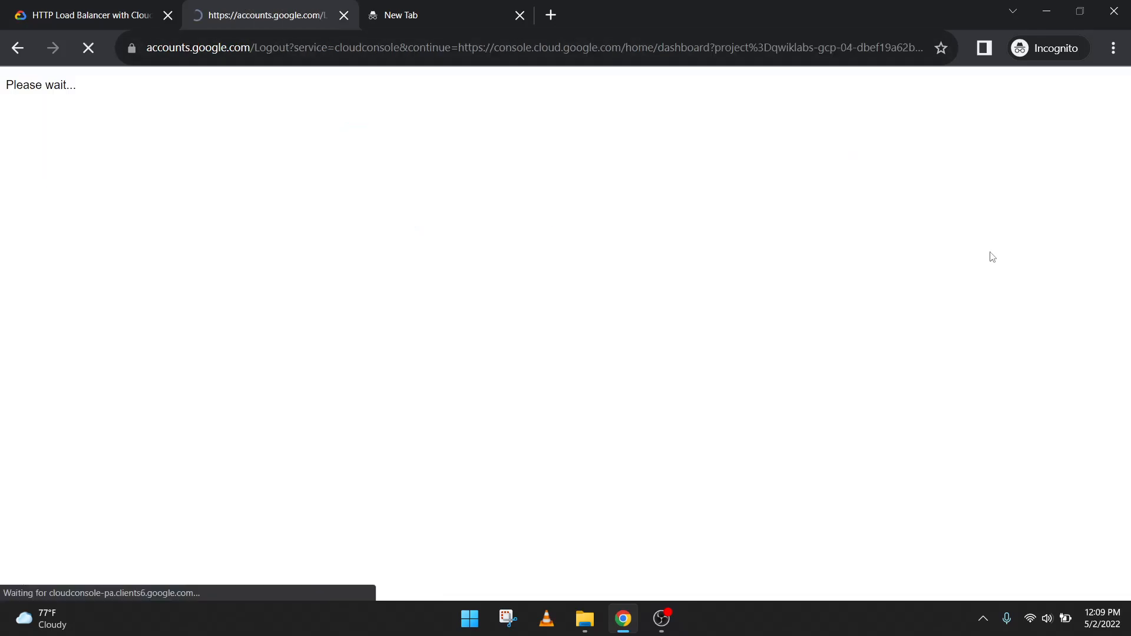
key(ctrl+w)
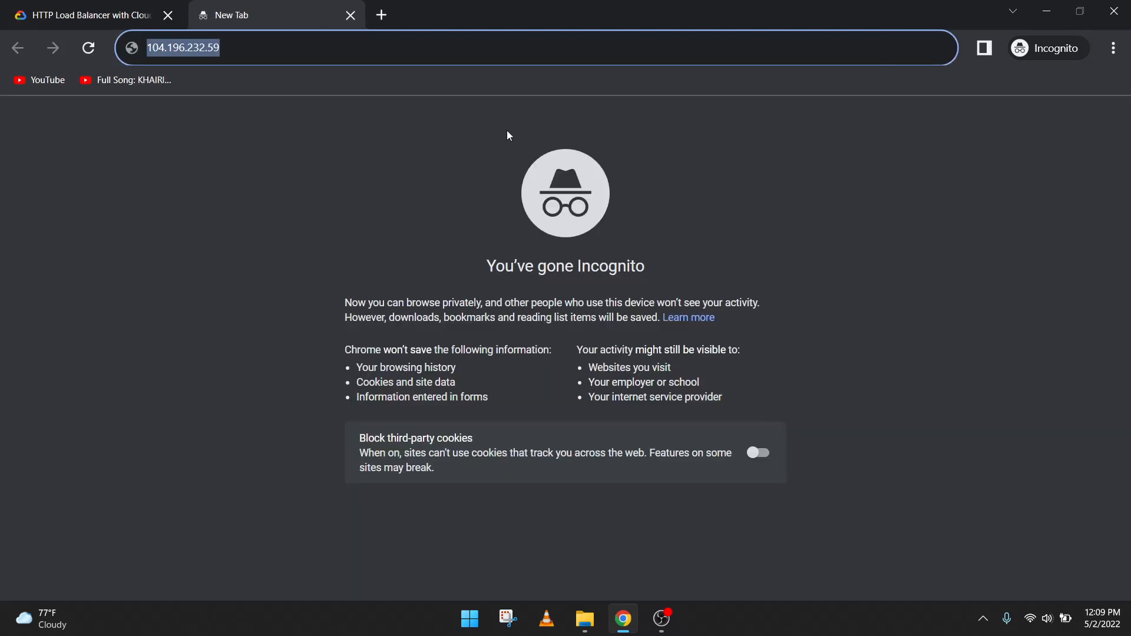